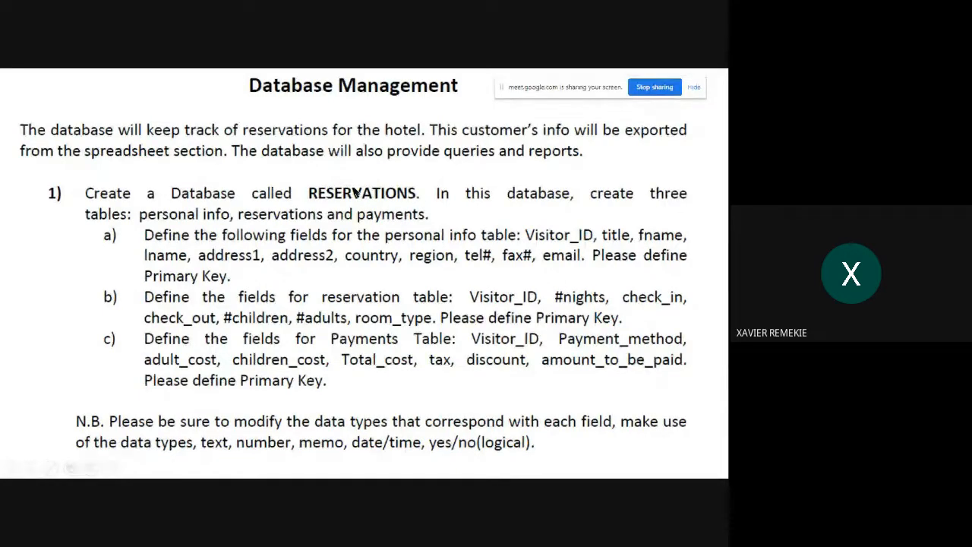
- Check the Excel reservation sheet, return to the Database Management slide, and select the red Pen
key(alt+Tab)
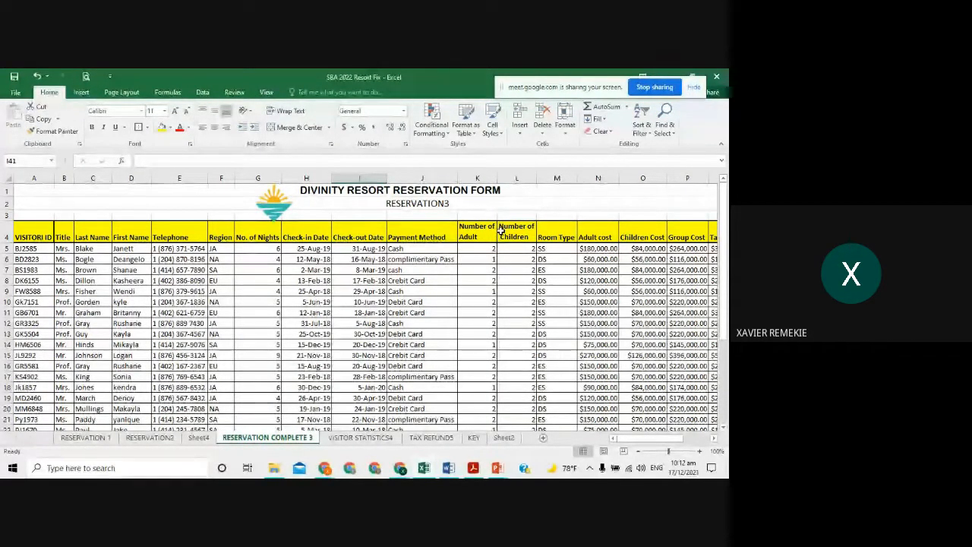
key(alt+Tab)
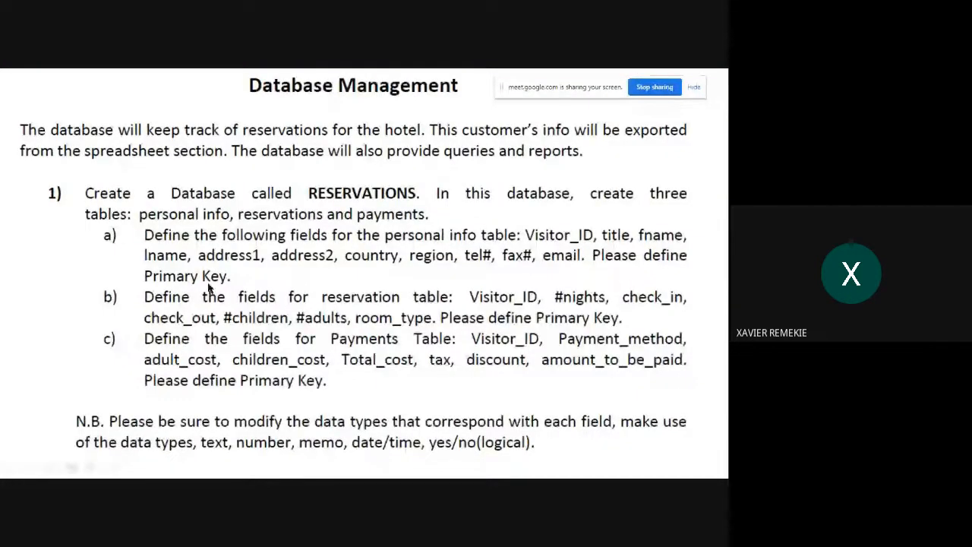
right_click(586, 145)
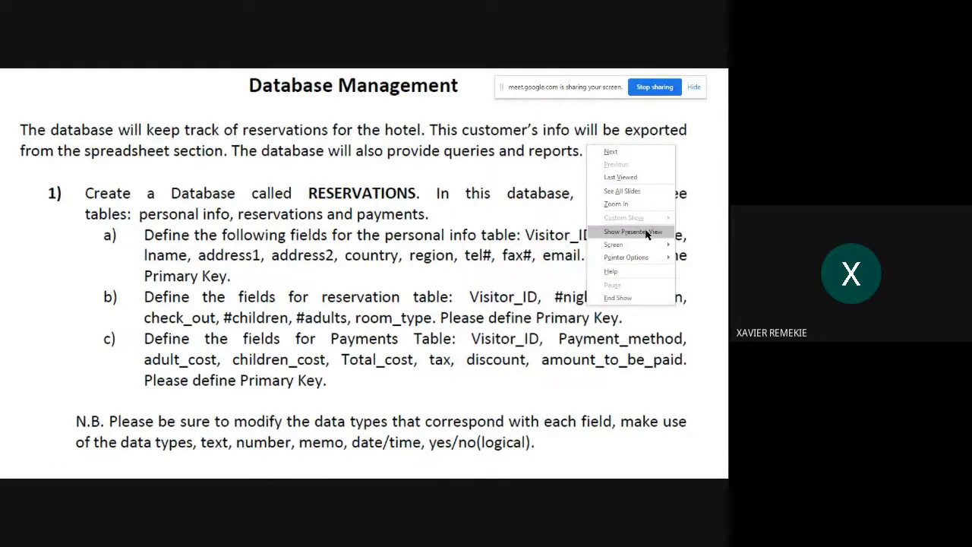
mouse_move(644, 258)
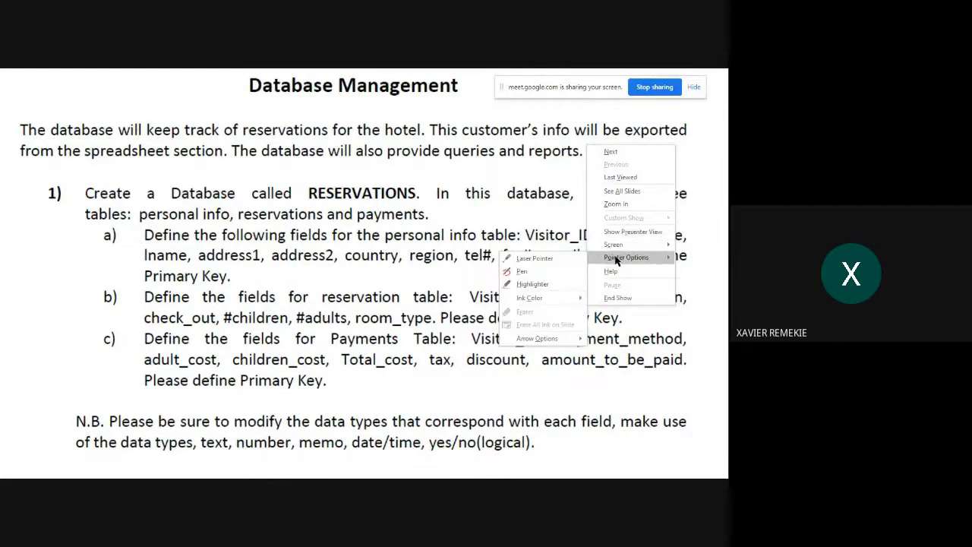
click(572, 261)
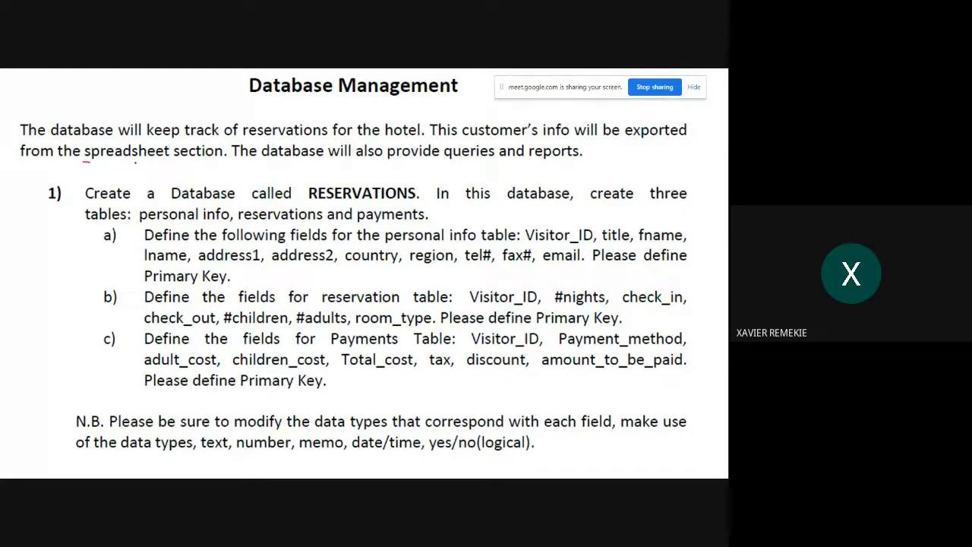
- Underline 'spreadsheet section' and 'Database called RESERVATIONS', mark '1)', and circle RESERVATIONS in red
drag(135, 162, 209, 162)
drag(41, 214, 61, 215)
drag(170, 205, 419, 203)
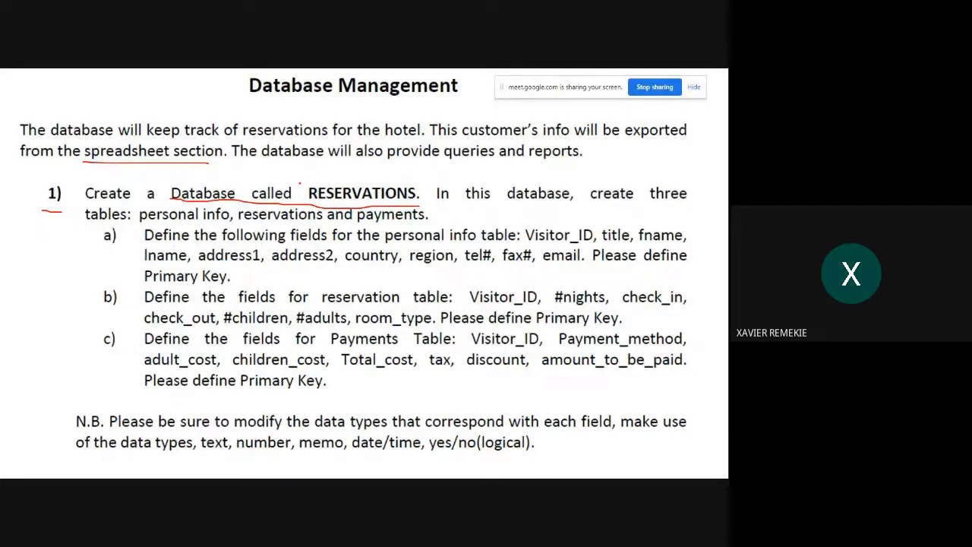
drag(318, 170, 304, 202)
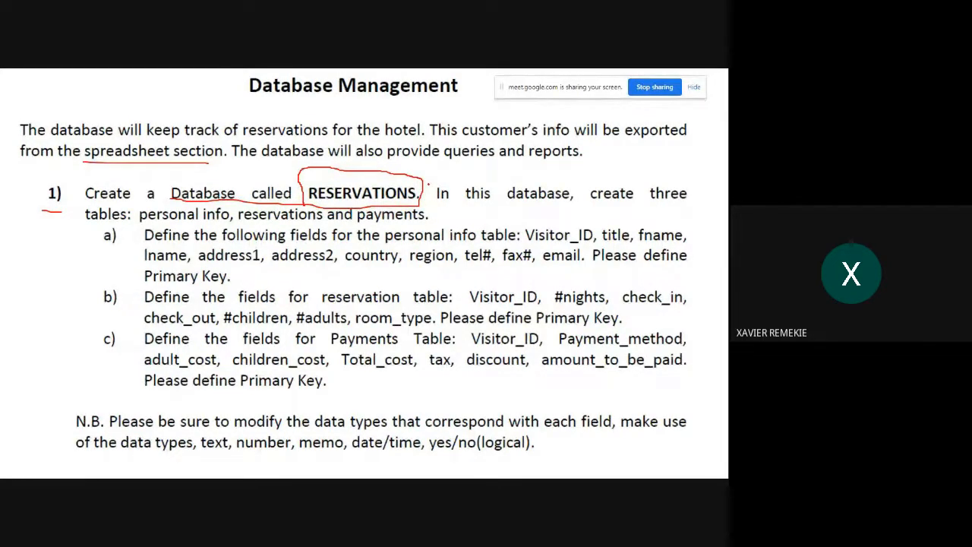
key(alt+Tab)
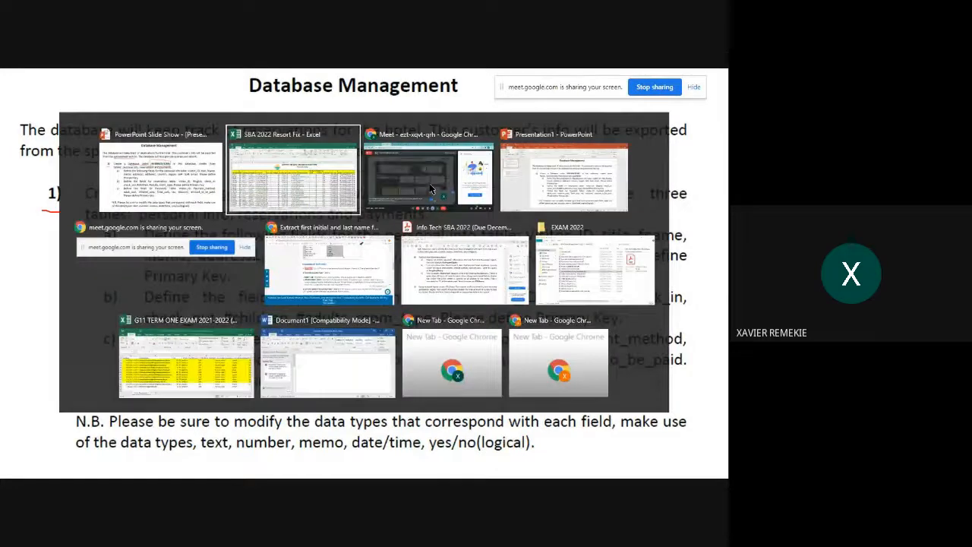
- Bring the Google Meet window forward and browse the Start menu's app list
click(431, 189)
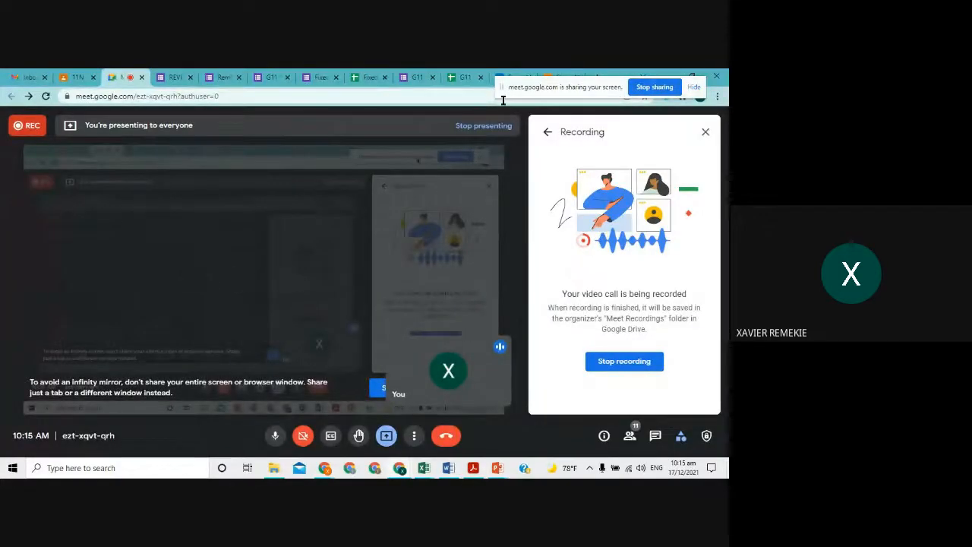
click(14, 467)
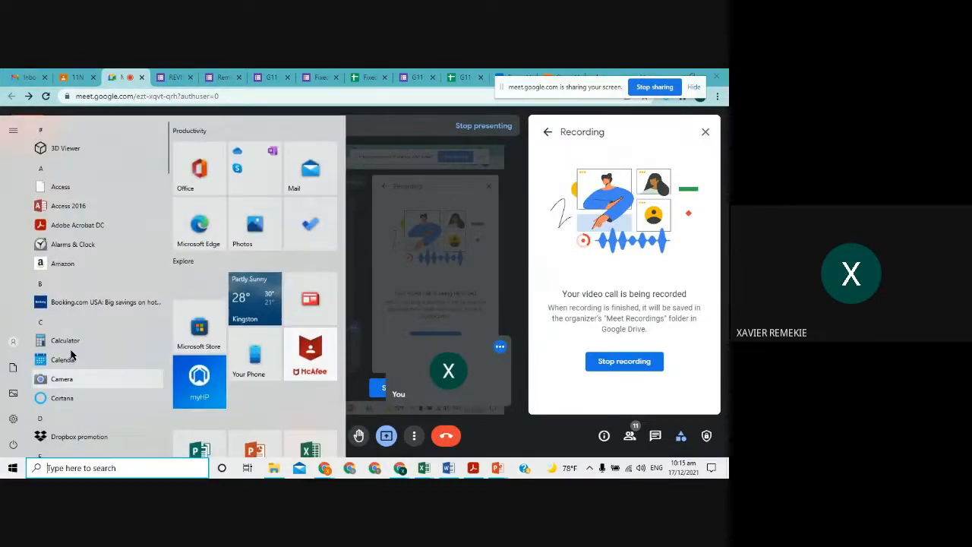
scroll(261, 251, down, 3)
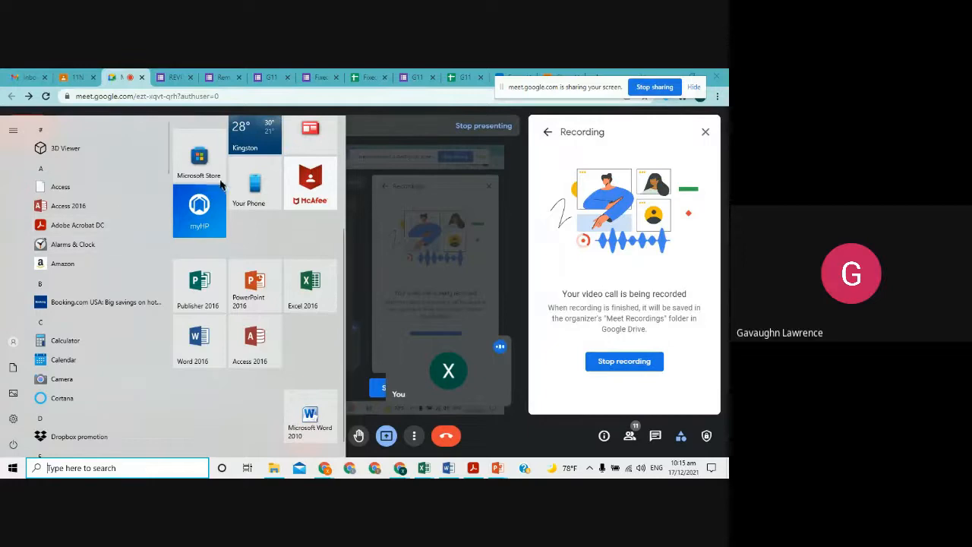
scroll(199, 220, up, 3)
scroll(148, 207, down, 10)
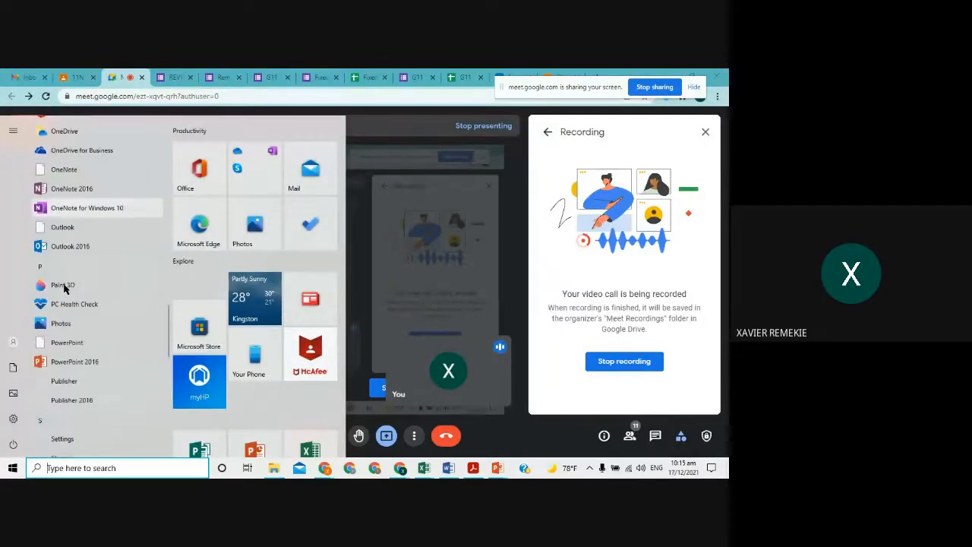
scroll(48, 265, up, 10)
scroll(284, 258, down, 3)
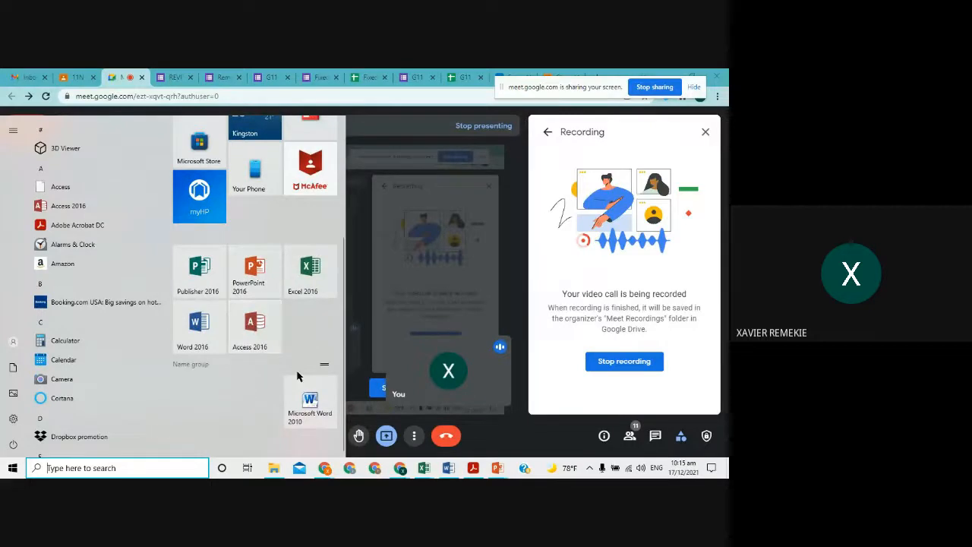
- Move the Word 2010 tile beside Access 2016 and launch Access 2016
drag(306, 397, 302, 336)
drag(301, 320, 300, 323)
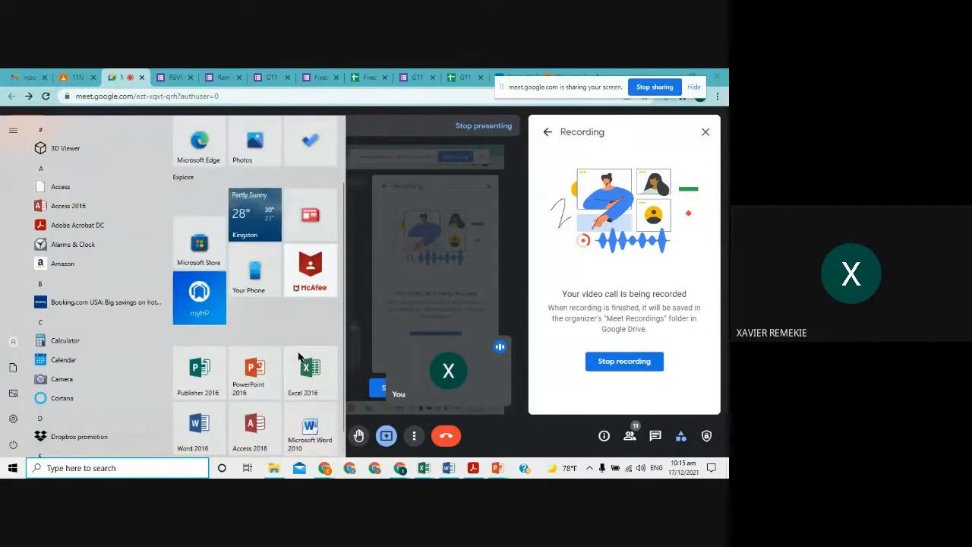
scroll(259, 394, down, 1)
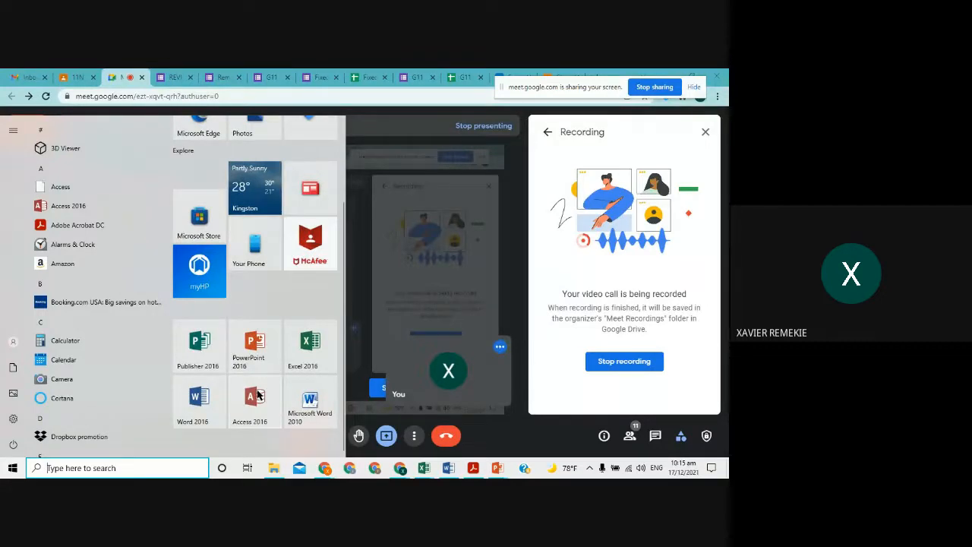
click(258, 394)
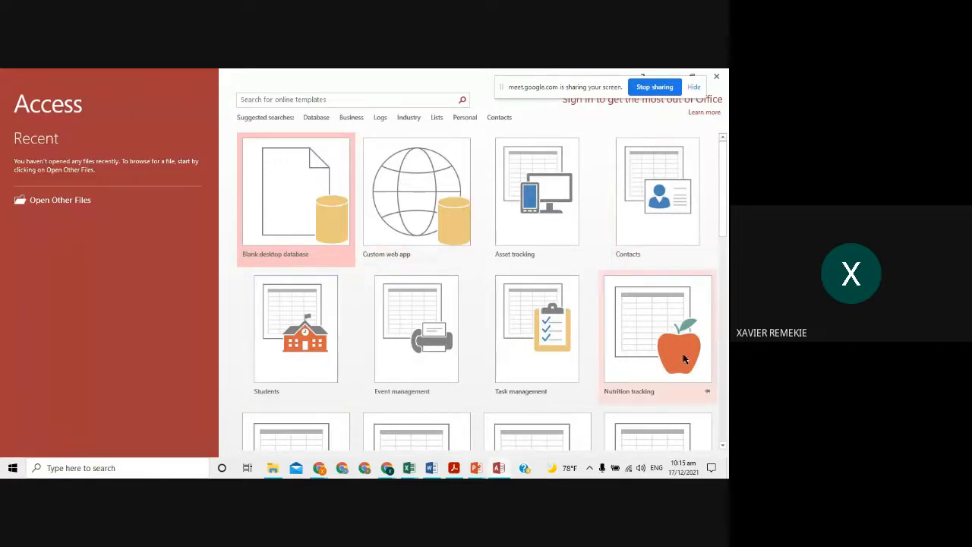
- Choose the Blank desktop database template on the Access start screen
scroll(468, 287, down, 2)
scroll(524, 319, up, 2)
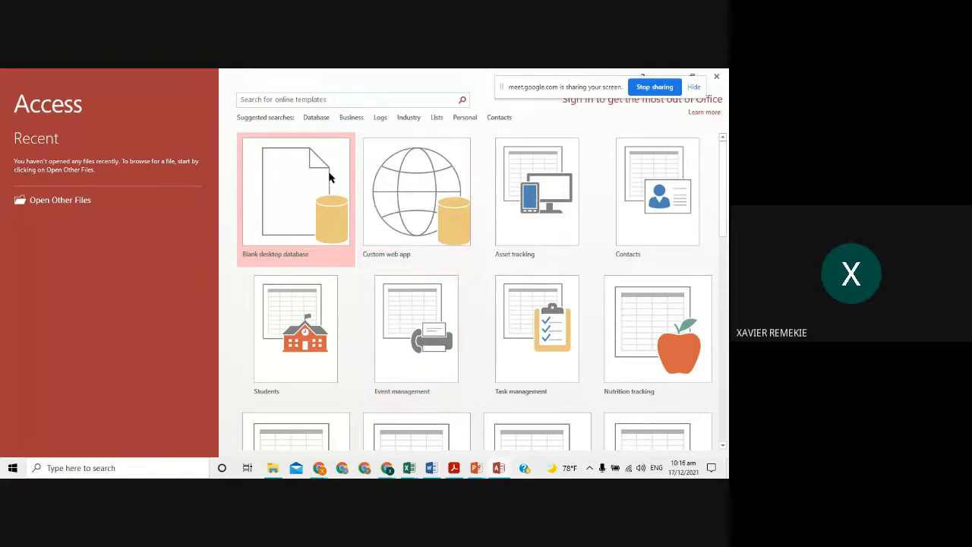
click(296, 200)
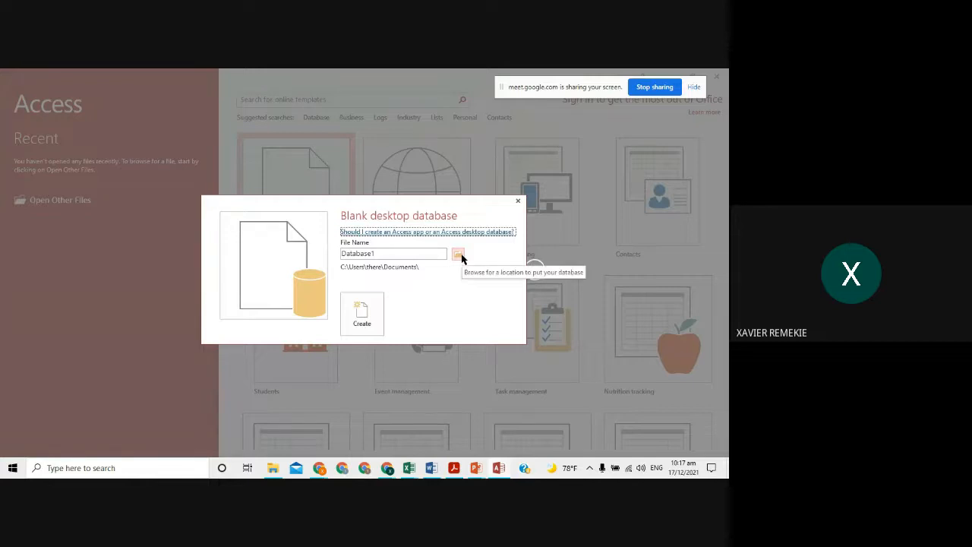
- Replace the default Database1 file name with RESERVATIONS
double_click(415, 253)
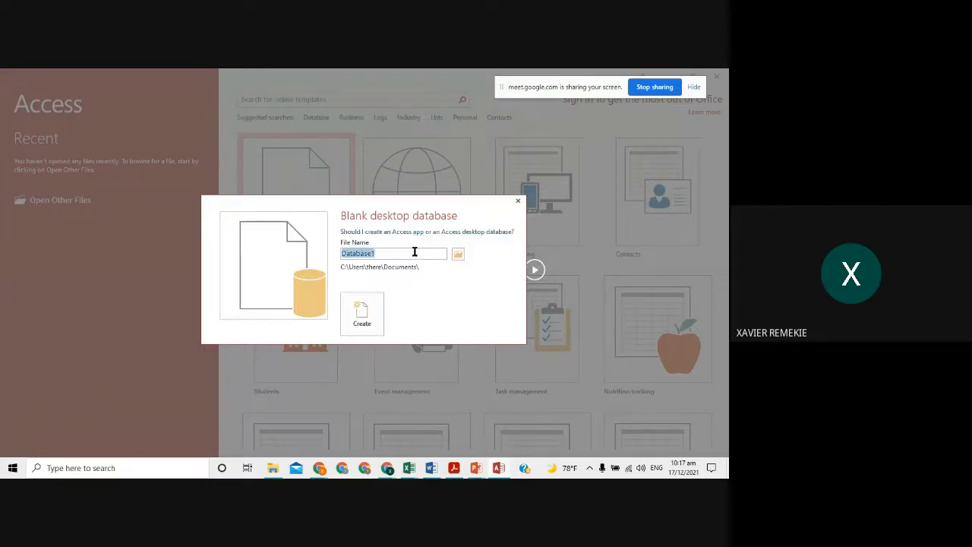
text(RESERVATIONS.)
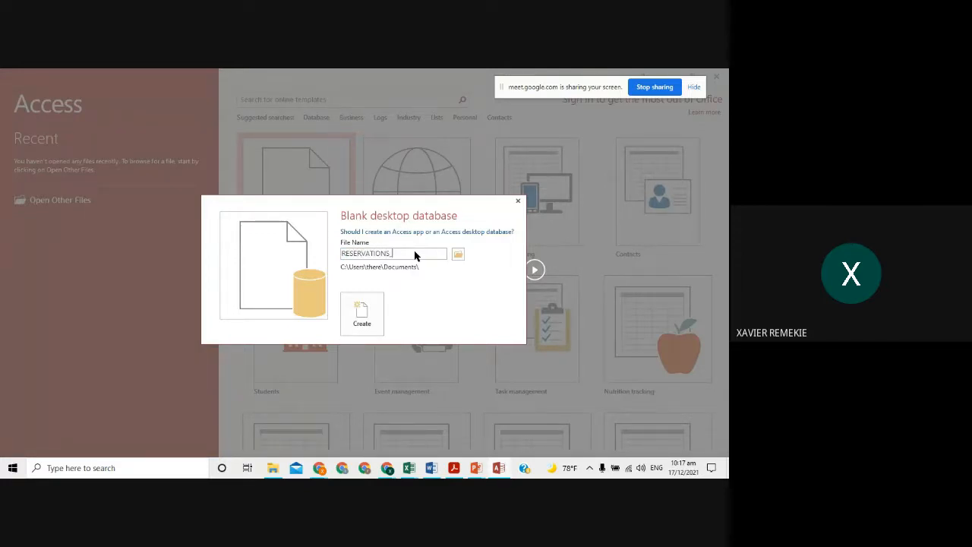
text(_NAME)
key(BackSpace)
key(BackSpace)
key(BackSpace)
key(BackSpace)
key(BackSpace)
- Create the RESERVATIONS database, close the empty Table1, and switch to the Create ribbon
click(365, 311)
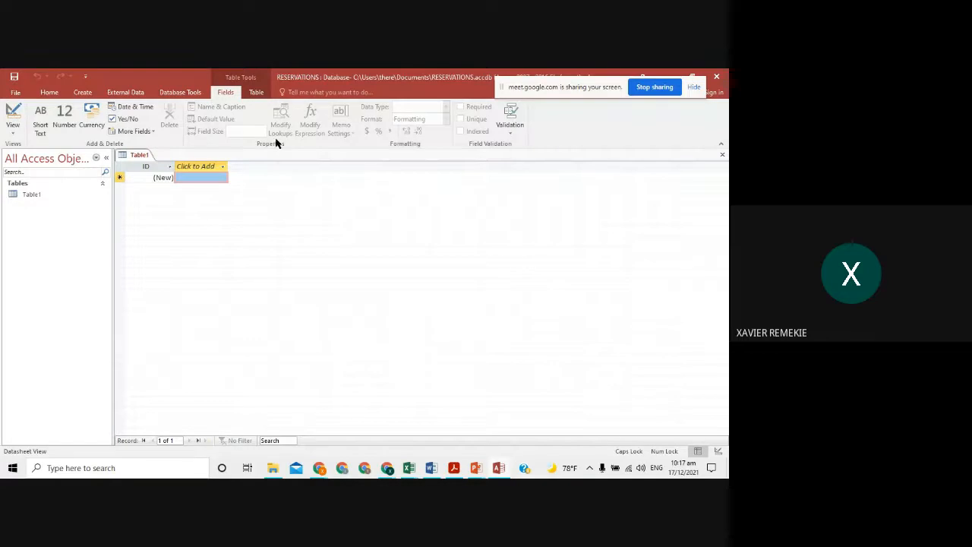
click(722, 154)
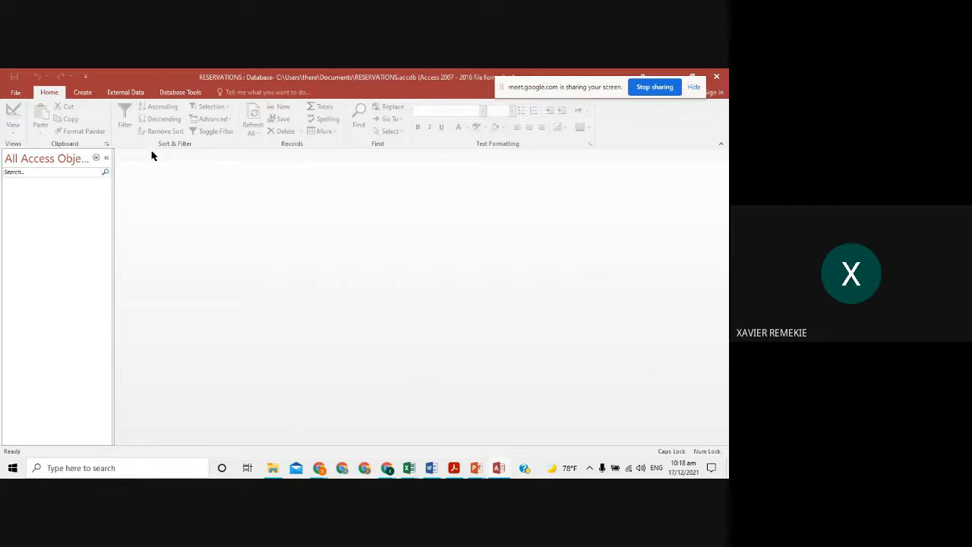
click(83, 92)
scroll(135, 92, down, 2)
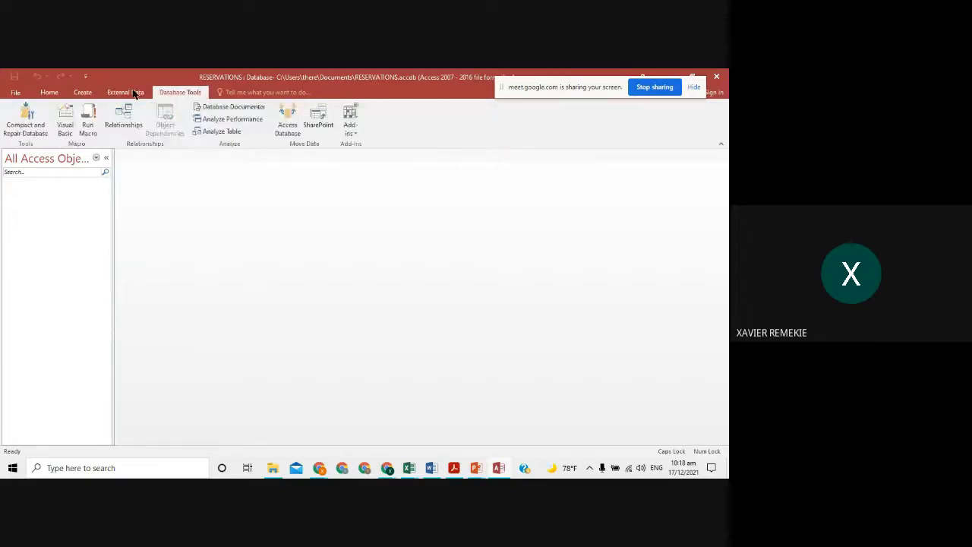
click(50, 93)
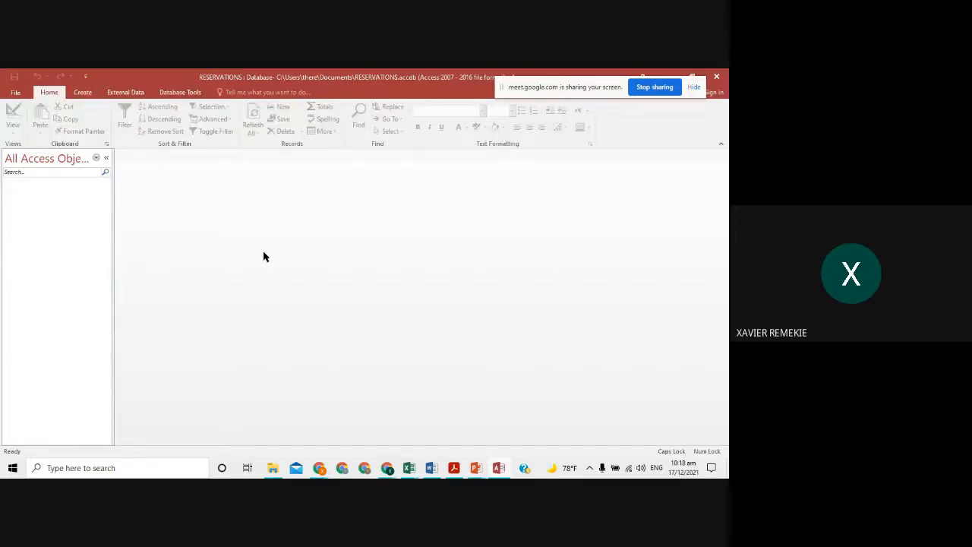
click(84, 92)
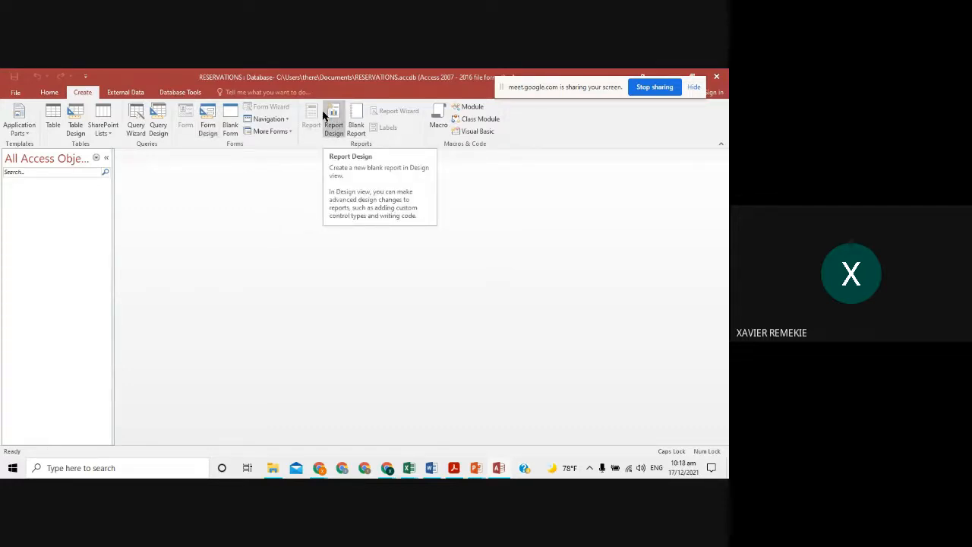
- Back in the slide show, underline 'three' and 'tables' and mark items b) and c) in red
key(alt+Tab)
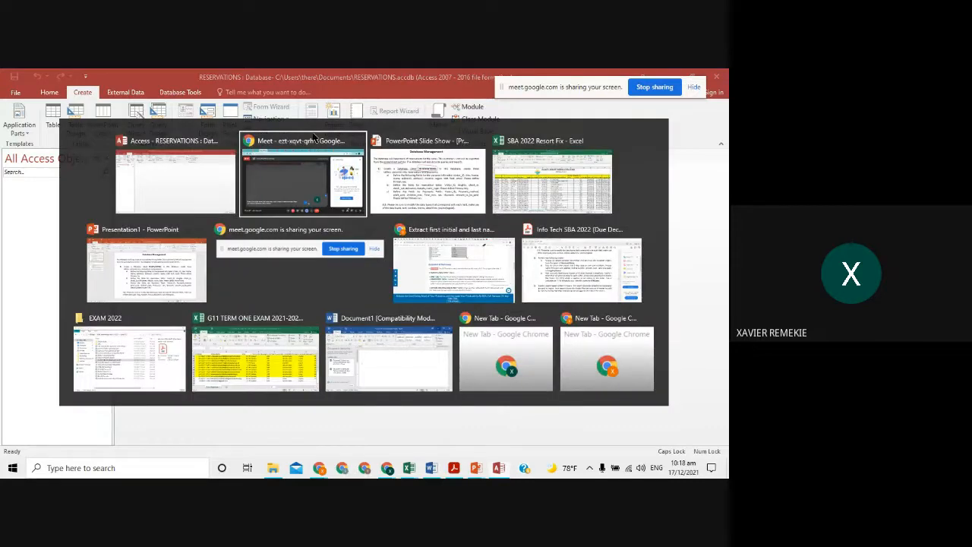
key(alt+Tab)
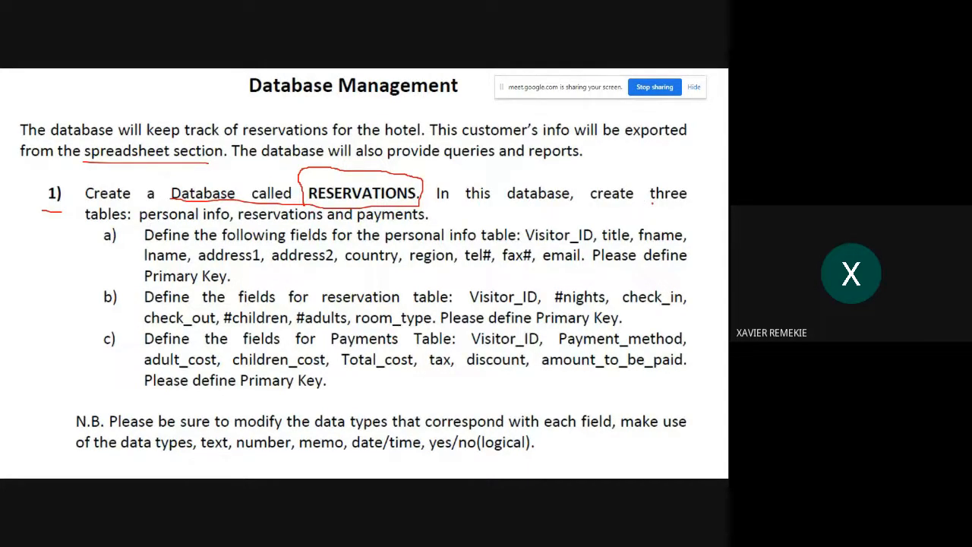
drag(651, 201, 687, 204)
mouse_move(87, 225)
mouse_down()
mouse_move(114, 227)
mouse_move(110, 251)
mouse_up()
drag(104, 309, 118, 311)
drag(104, 352, 118, 355)
- Underline 'personal info table' and circle 'reservation table' and the 'Payments Table' heading
mouse_move(386, 243)
mouse_down()
mouse_move(527, 244)
mouse_move(519, 228)
mouse_move(423, 222)
mouse_move(385, 228)
mouse_move(383, 245)
mouse_up()
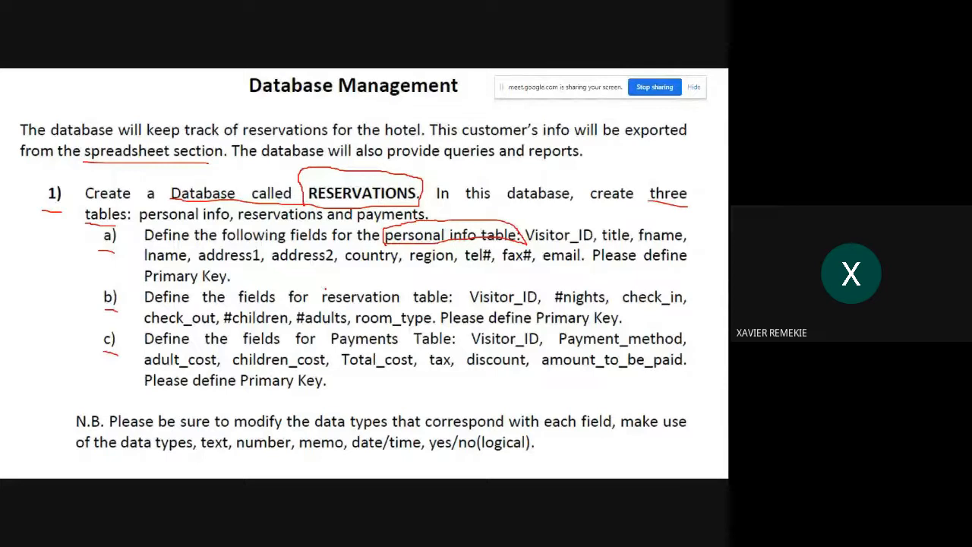
mouse_move(324, 289)
mouse_down()
mouse_move(314, 306)
mouse_move(410, 315)
mouse_move(456, 307)
mouse_move(396, 284)
mouse_move(319, 288)
mouse_up()
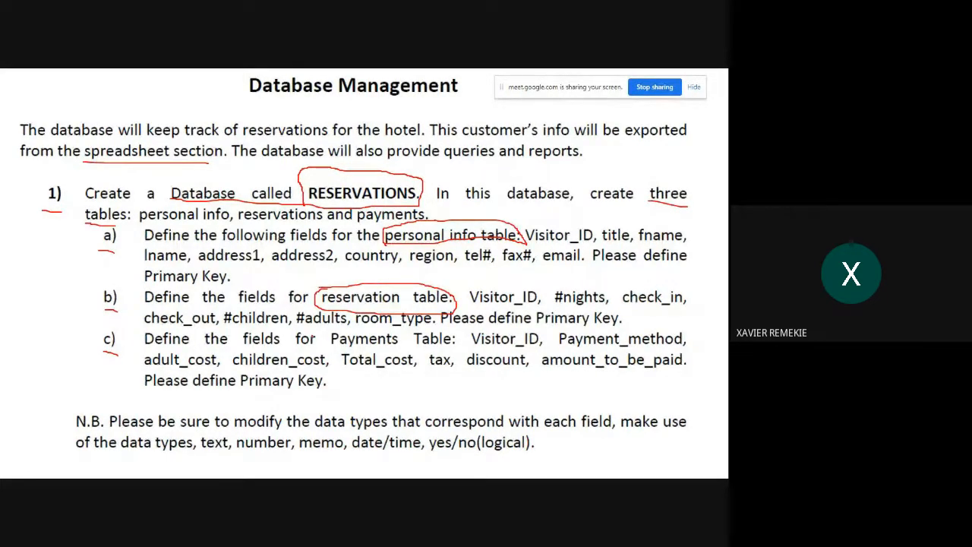
mouse_move(331, 334)
mouse_down()
mouse_move(331, 345)
mouse_move(460, 348)
mouse_move(460, 335)
mouse_move(334, 332)
mouse_up()
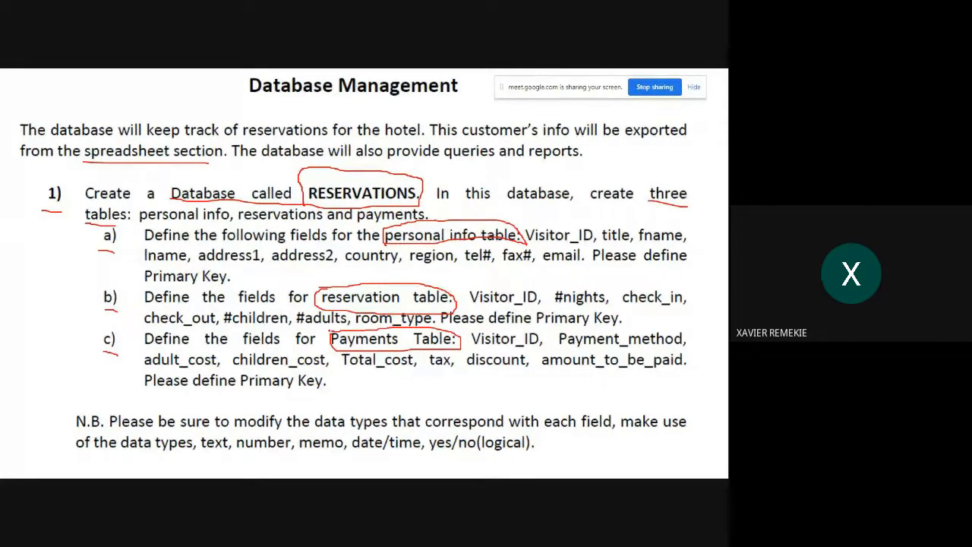
key(alt+Tab)
key(alt+Tab)
key(alt+Tab)
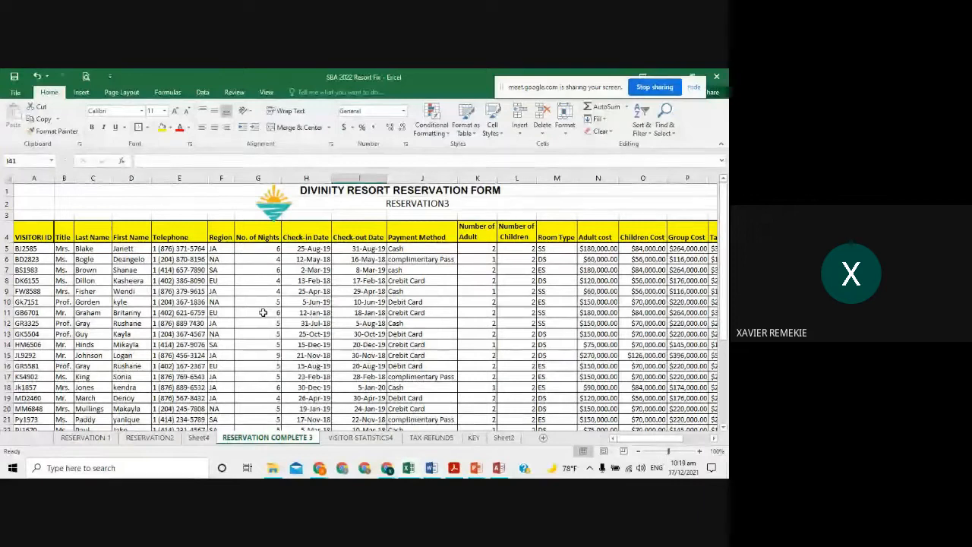
- Back on the slide, underline Visitor_ID, address1 and address2 in the personal info fields
key(alt+Tab)
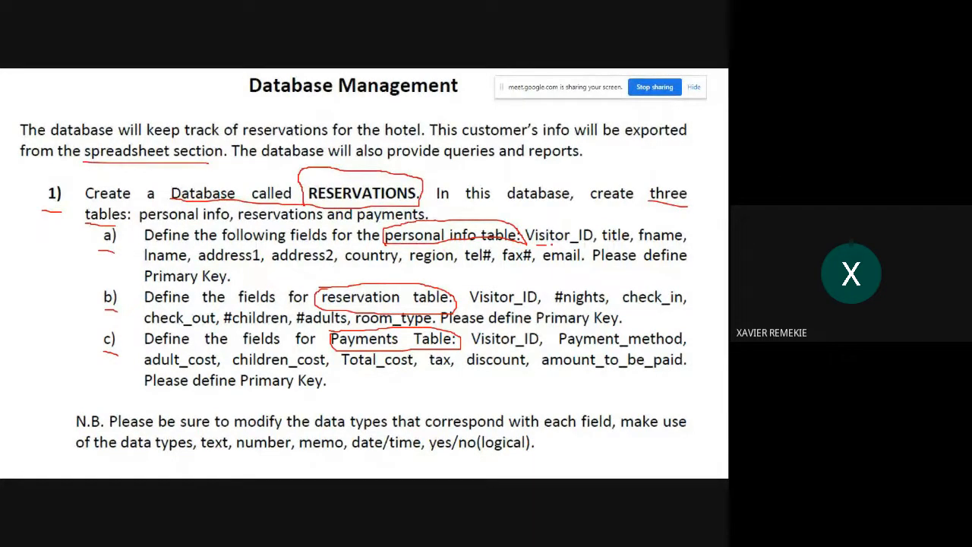
drag(552, 245, 676, 244)
drag(212, 265, 404, 268)
- Underline tel#, fax# and email, cross out fax#, and underline the reservation table's Visitor_ID
drag(465, 267, 570, 265)
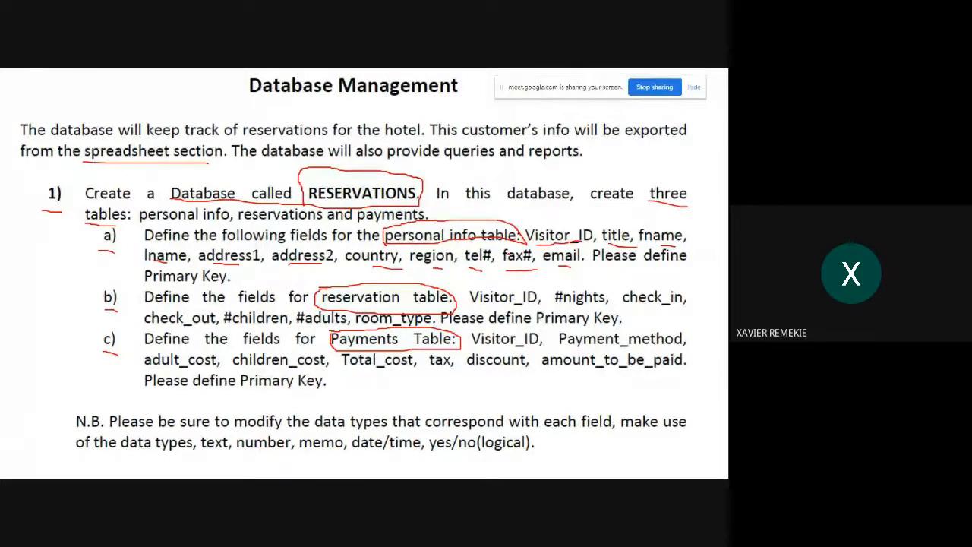
mouse_move(512, 252)
mouse_down()
mouse_move(522, 261)
mouse_move(508, 261)
mouse_move(579, 257)
mouse_move(513, 253)
mouse_move(565, 254)
mouse_move(518, 255)
mouse_move(545, 259)
mouse_up()
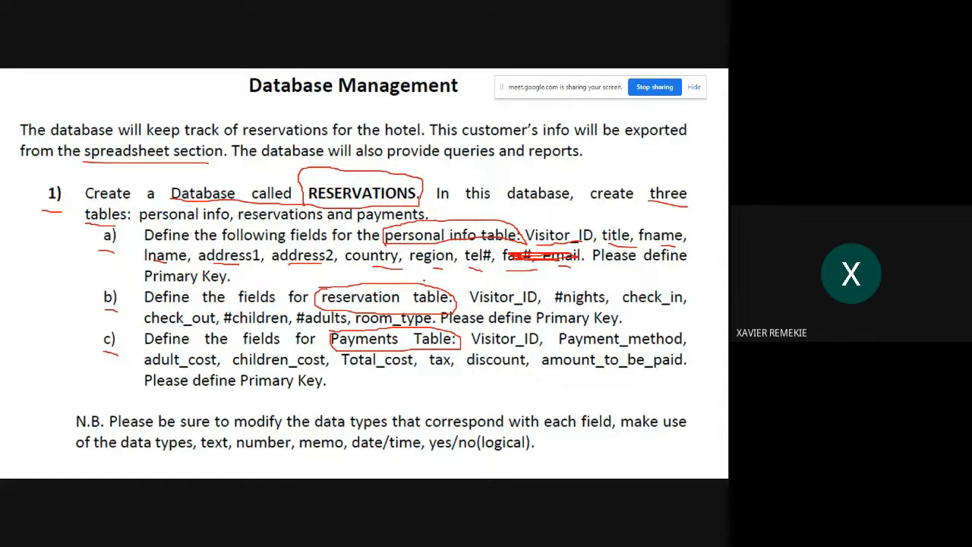
drag(465, 305, 645, 309)
- Underline check_out, #children, #adults, Payment_method, adult_cost and amount_to_be_paid in red
drag(186, 328, 273, 328)
drag(297, 326, 385, 325)
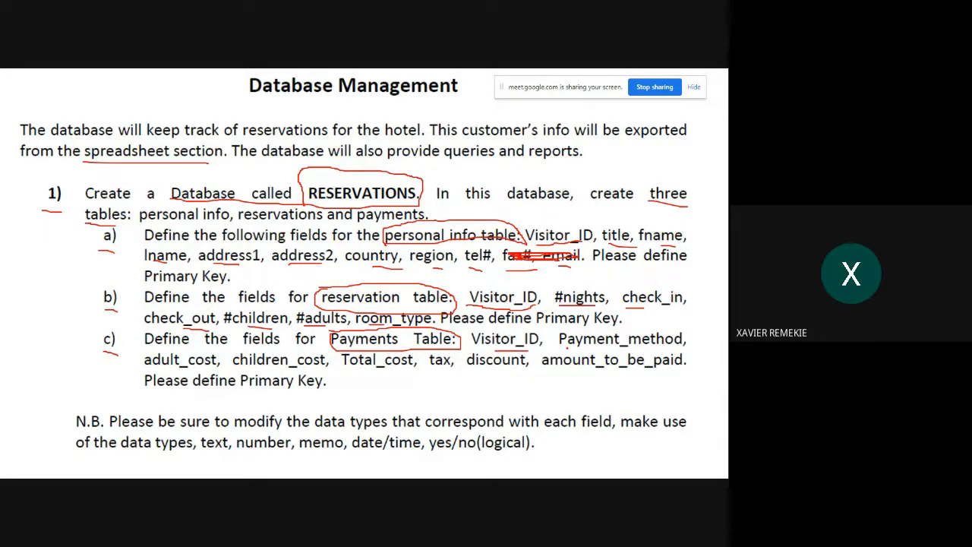
drag(567, 346, 605, 349)
drag(181, 372, 508, 373)
drag(569, 366, 663, 369)
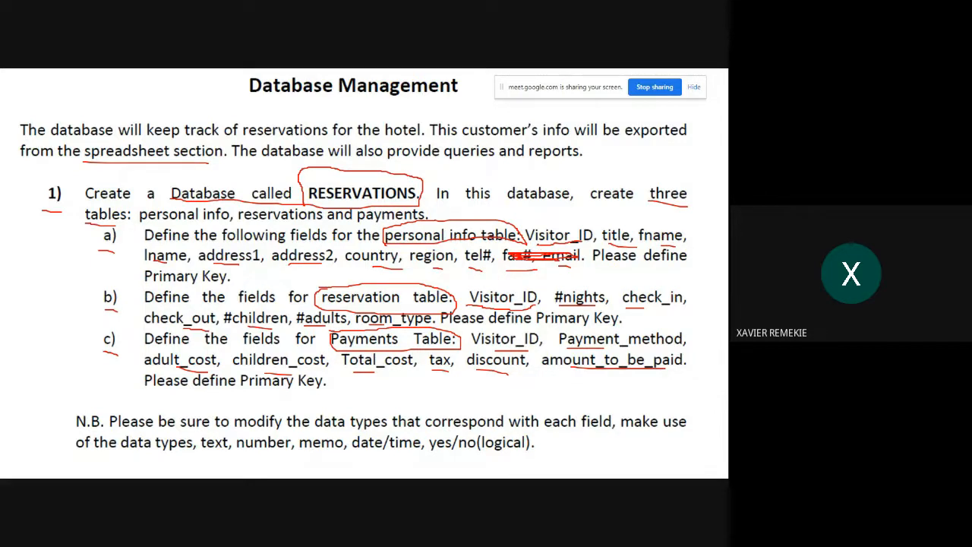
- Circle Visitor_ID in the personal info, reservation and Payments Table field lists
mouse_move(533, 244)
mouse_down()
mouse_move(519, 225)
mouse_move(574, 216)
mouse_move(600, 244)
mouse_move(583, 247)
mouse_up()
mouse_move(469, 303)
mouse_down()
mouse_move(466, 290)
mouse_move(533, 289)
mouse_move(542, 306)
mouse_move(524, 308)
mouse_up()
mouse_move(499, 351)
mouse_down()
mouse_move(464, 341)
mouse_move(475, 322)
mouse_move(537, 322)
mouse_move(534, 346)
mouse_up()
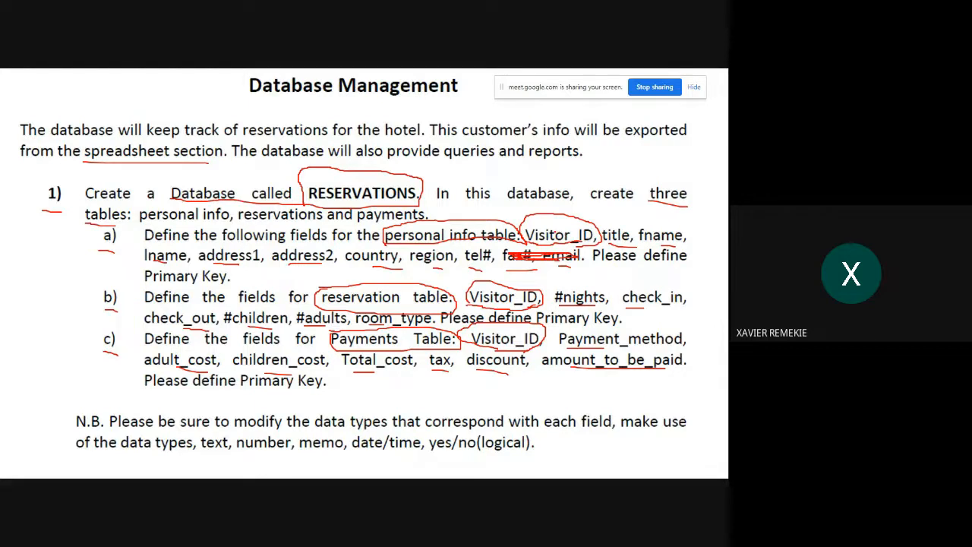
key(alt+Tab)
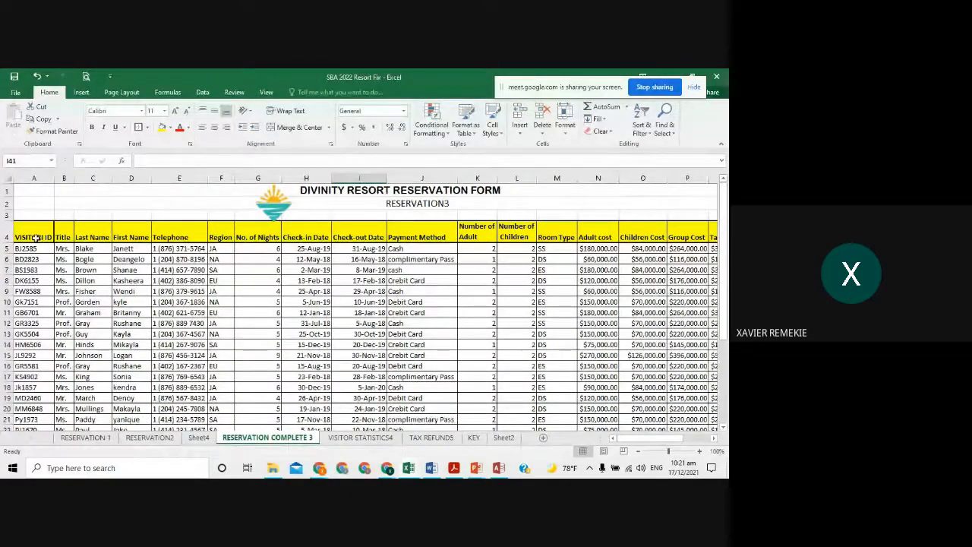
- Fix cell A4's heading to read VISITOR ID by deleting the stray 'I'
click(37, 238)
click(164, 161)
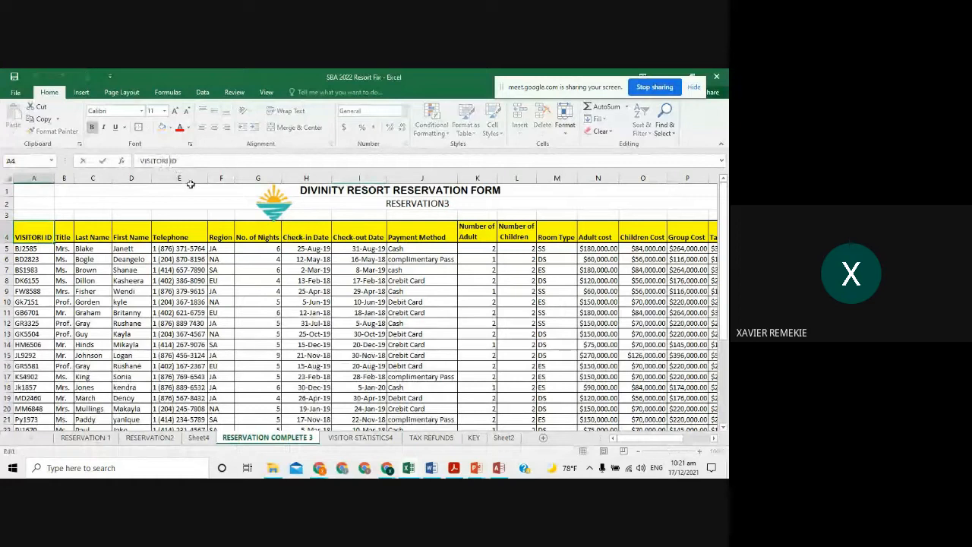
key(BackSpace)
key(Return)
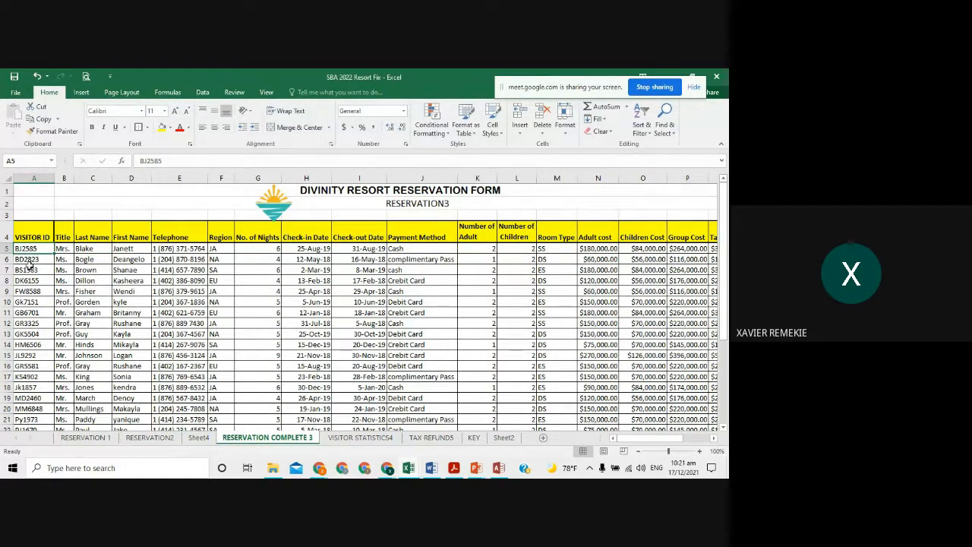
- Review the reservation records, selecting visitor IDs, last names Dillon and Blake, and row 10
drag(34, 237, 34, 419)
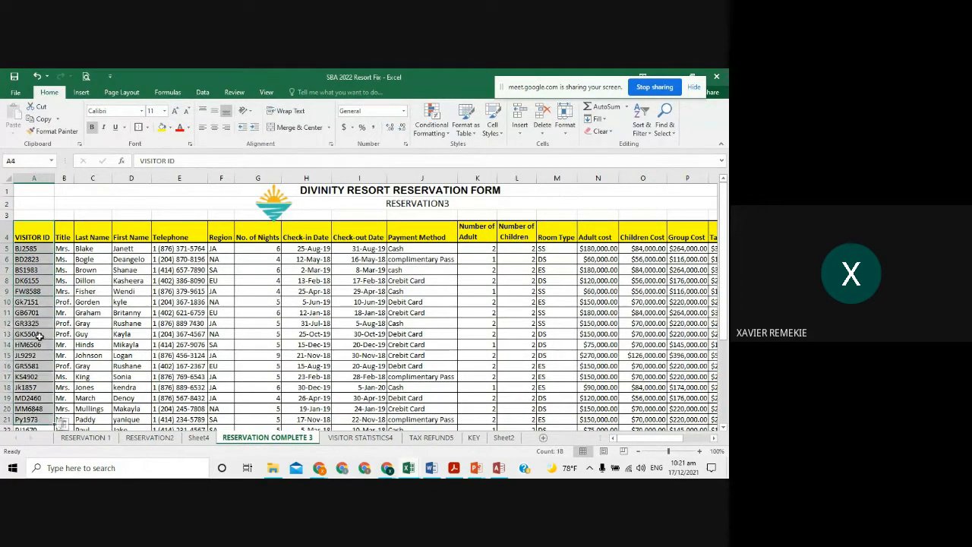
click(34, 311)
scroll(535, 424, up, 2)
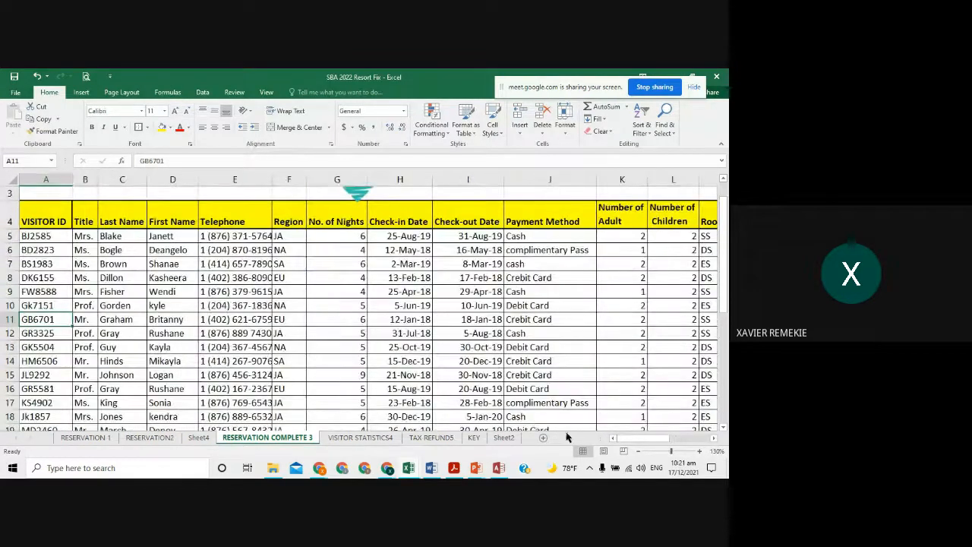
click(123, 278)
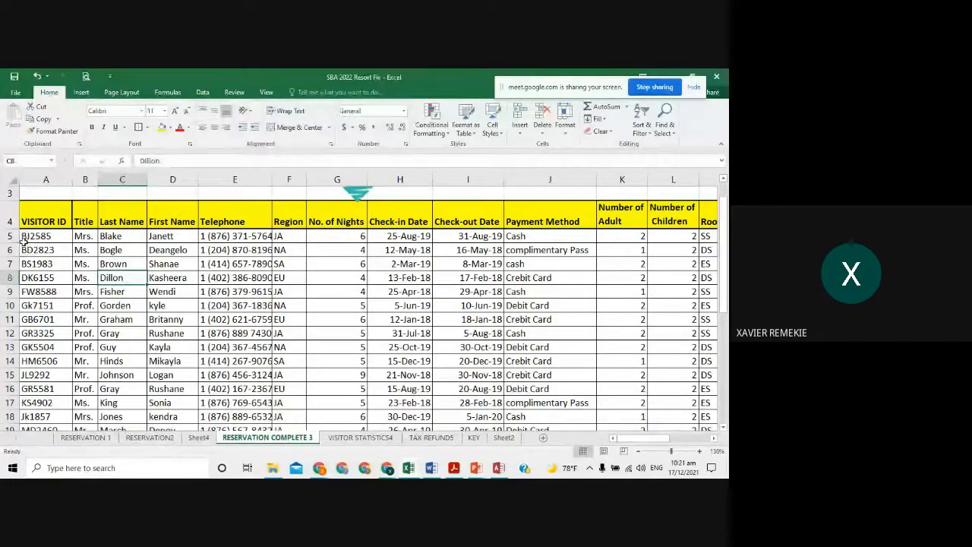
click(110, 236)
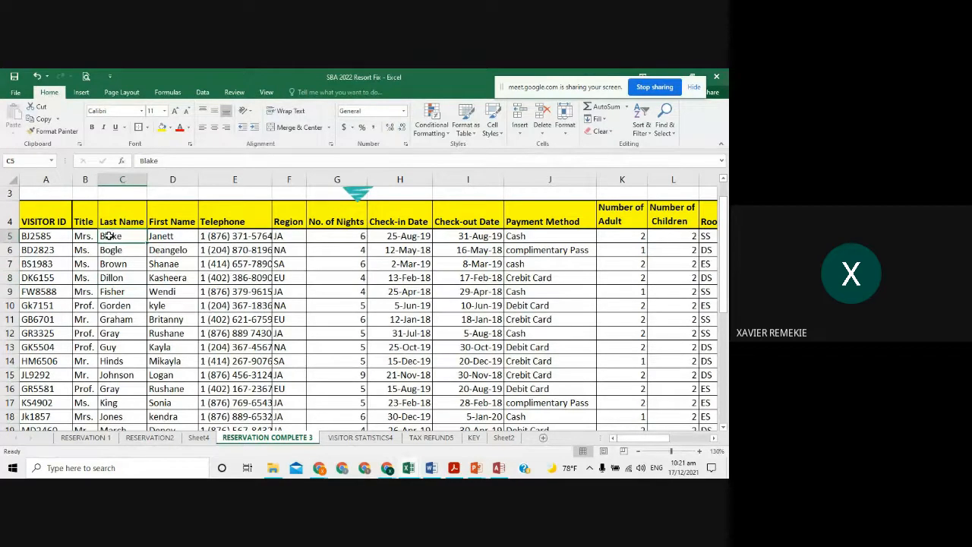
key(Right)
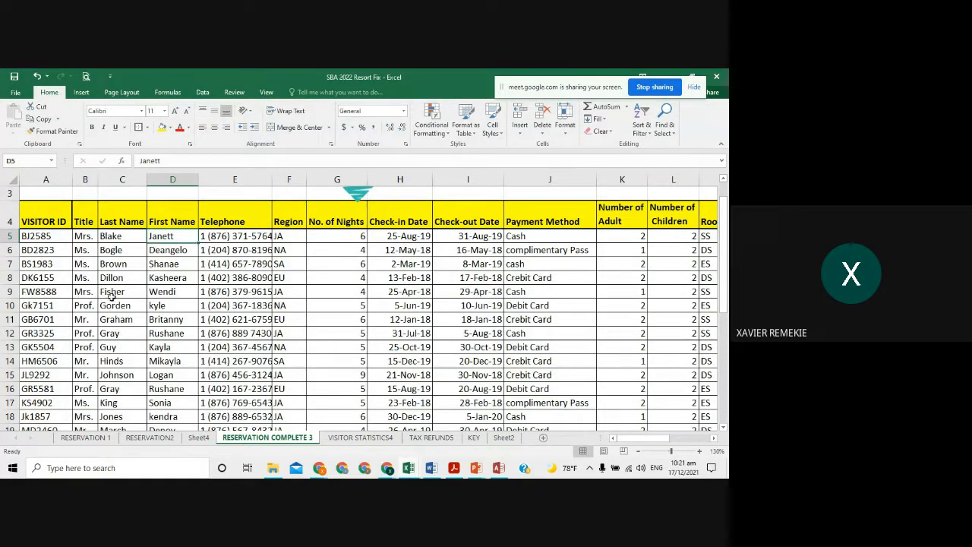
click(10, 305)
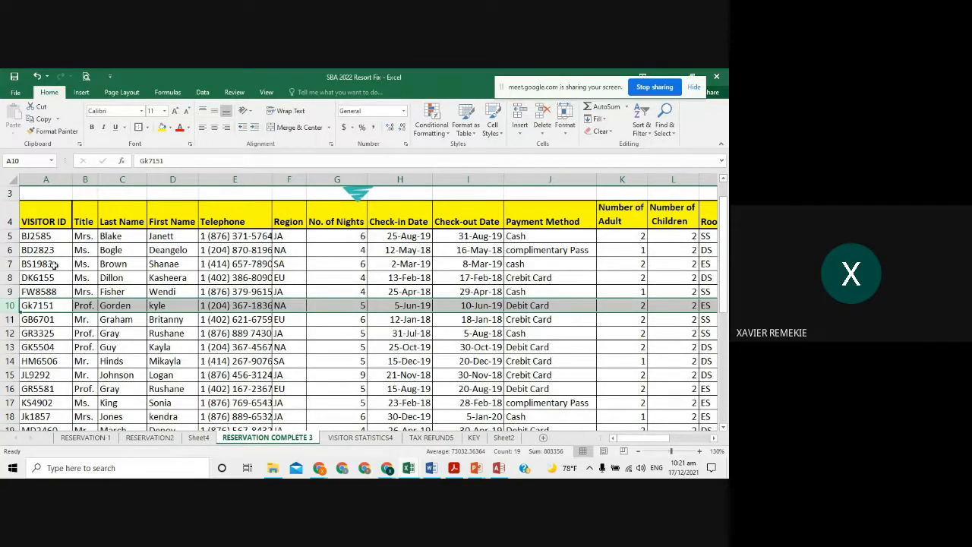
click(53, 236)
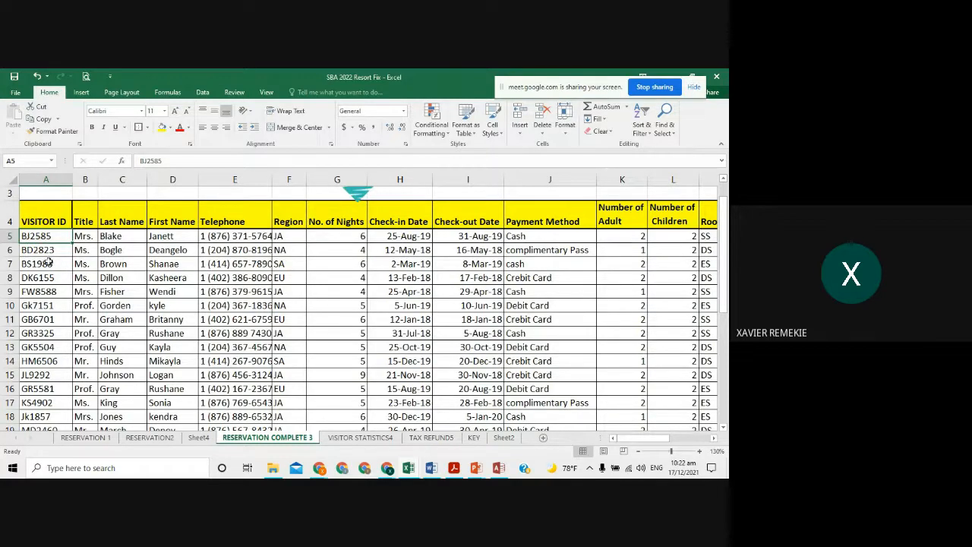
- Insert a temporary column before VISITOR ID holding sample IDs 15-4778 and 58-8789
right_click(55, 180)
click(118, 254)
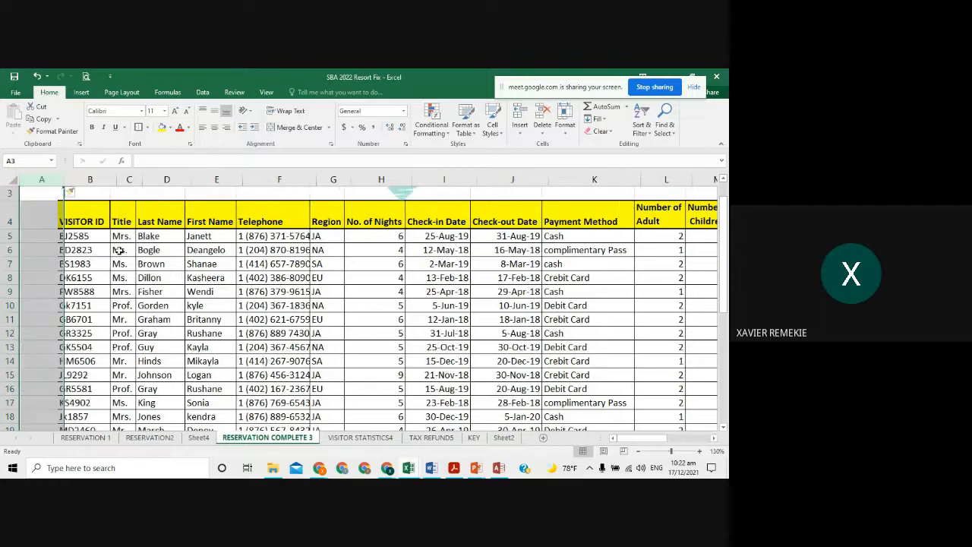
click(44, 233)
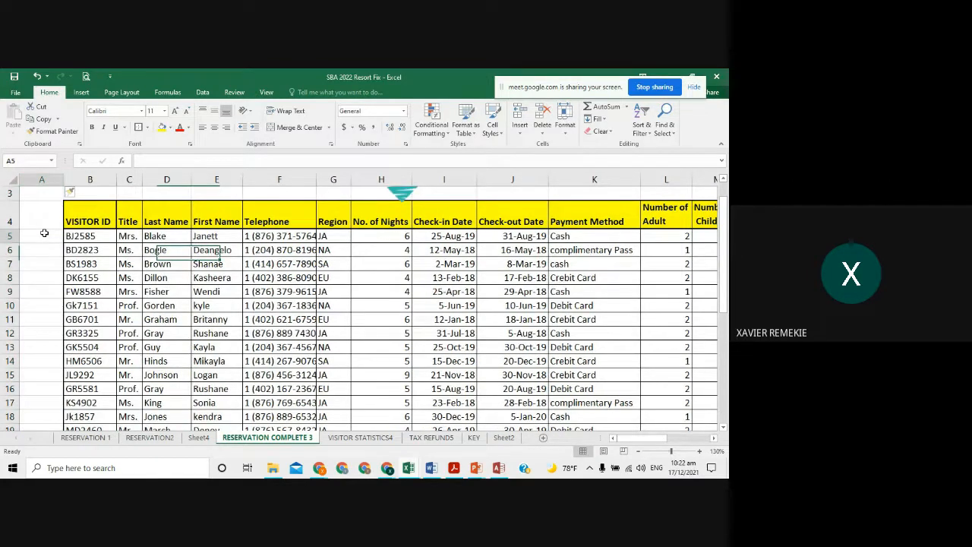
text(1547)
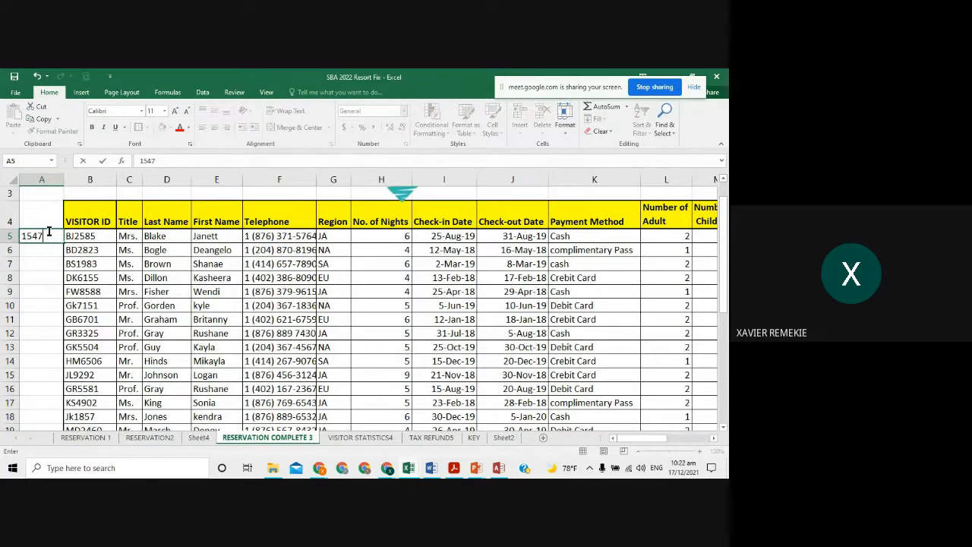
click(50, 234)
text(78)
text(-)
key(BackSpace)
key(Left)
text(-)
click(34, 250)
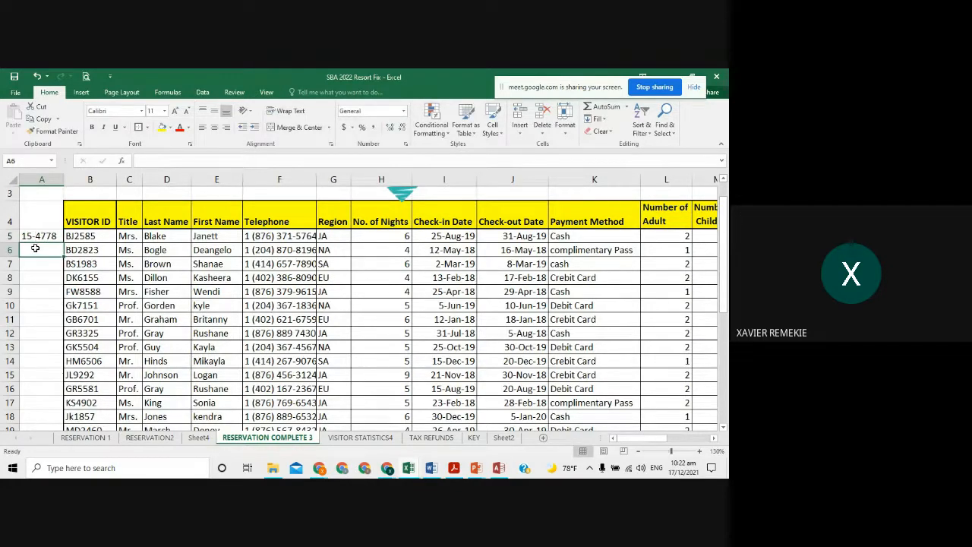
text(58-8789)
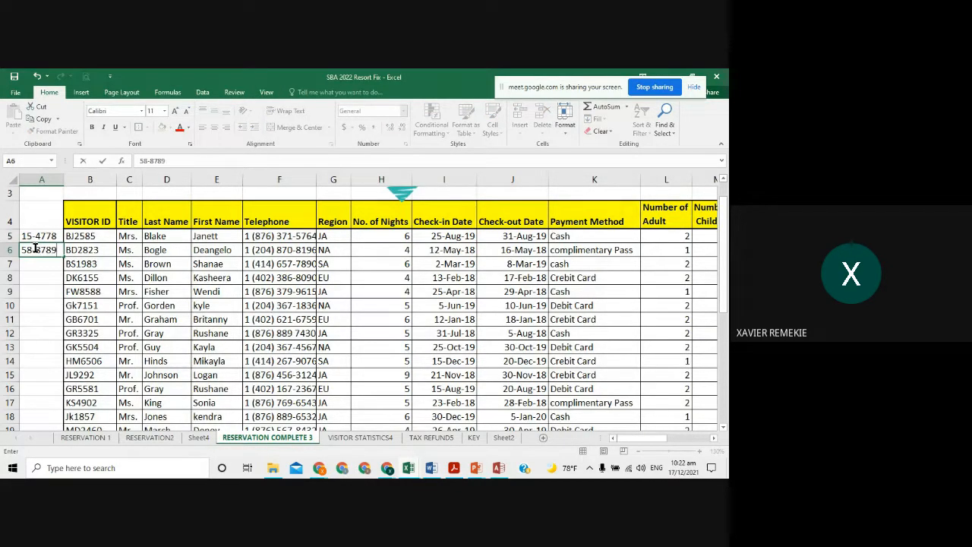
click(43, 331)
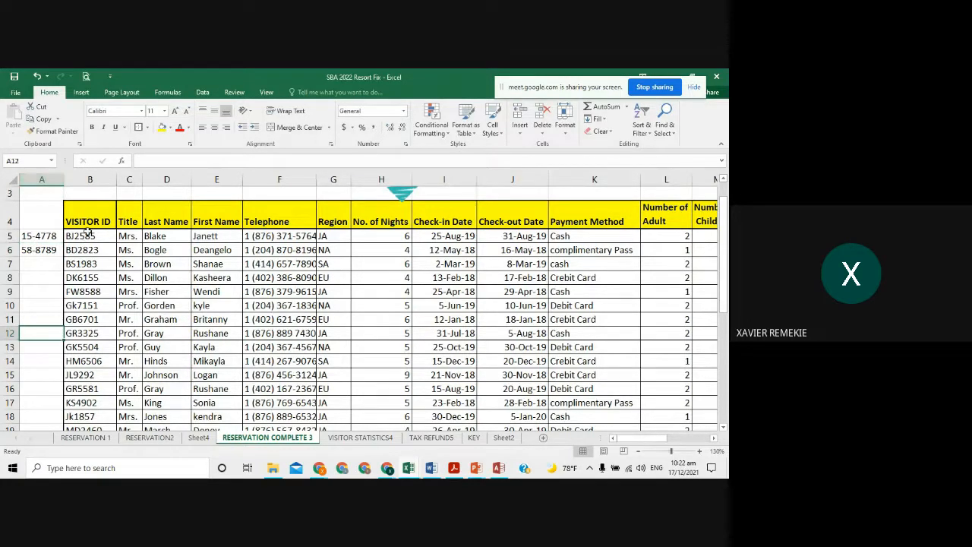
- Delete the sample-ID column again and narrow the VISITOR ID column slightly
drag(88, 232, 90, 388)
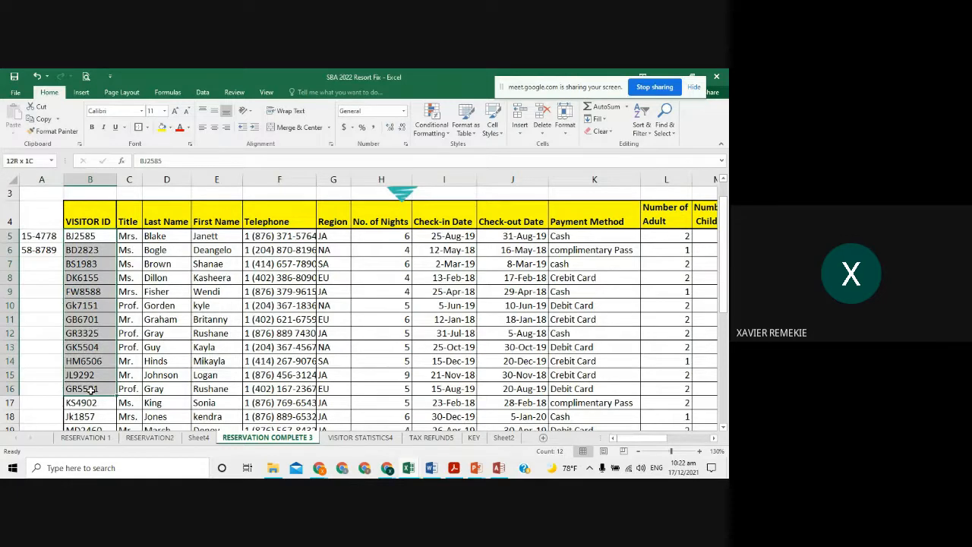
right_click(42, 181)
click(89, 267)
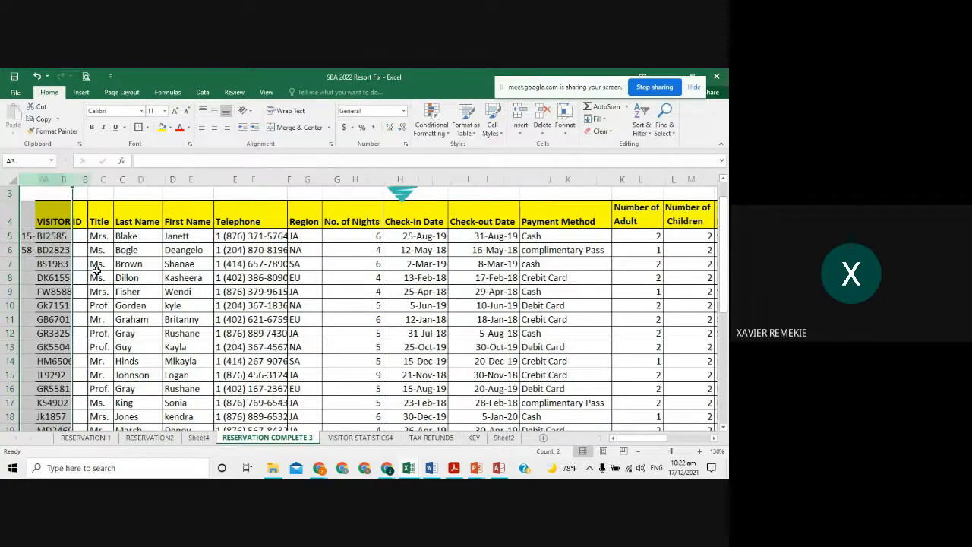
click(50, 261)
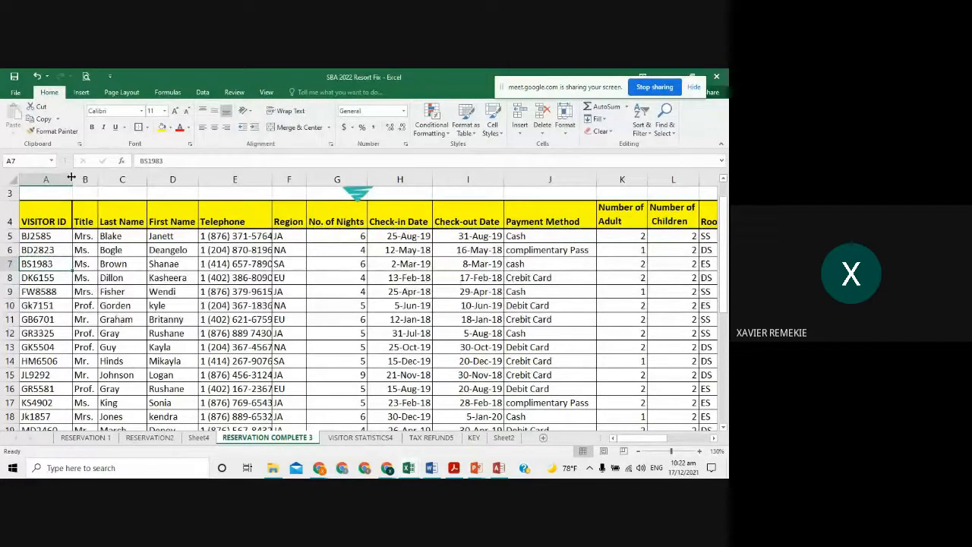
drag(72, 179, 70, 177)
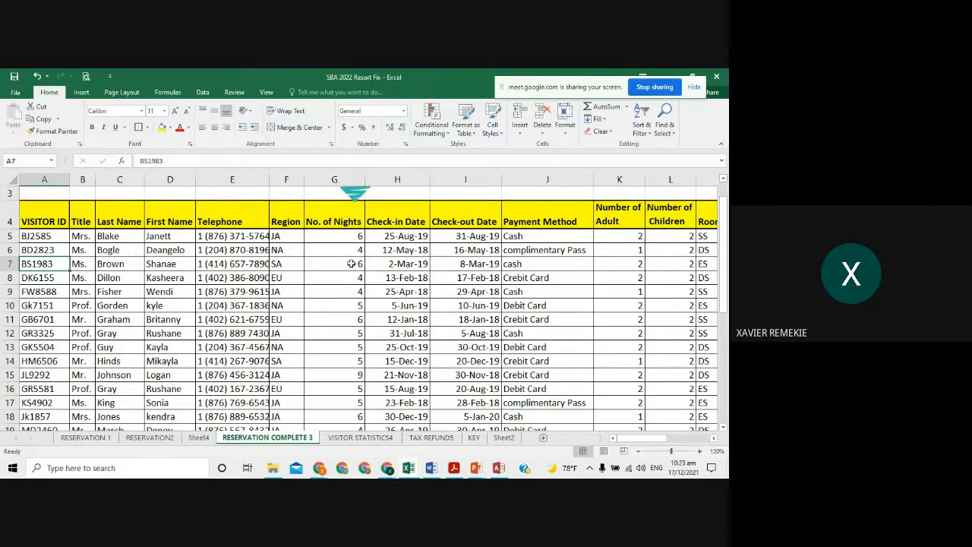
- Draw a red tick beside item a) on the slide, then return to the RESERVATIONS database
key(alt+Tab)
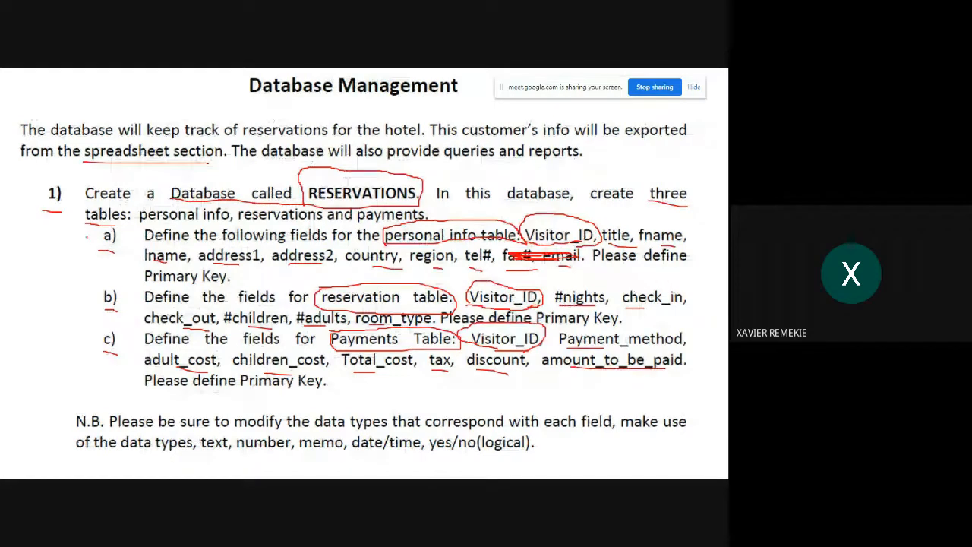
drag(85, 237, 114, 226)
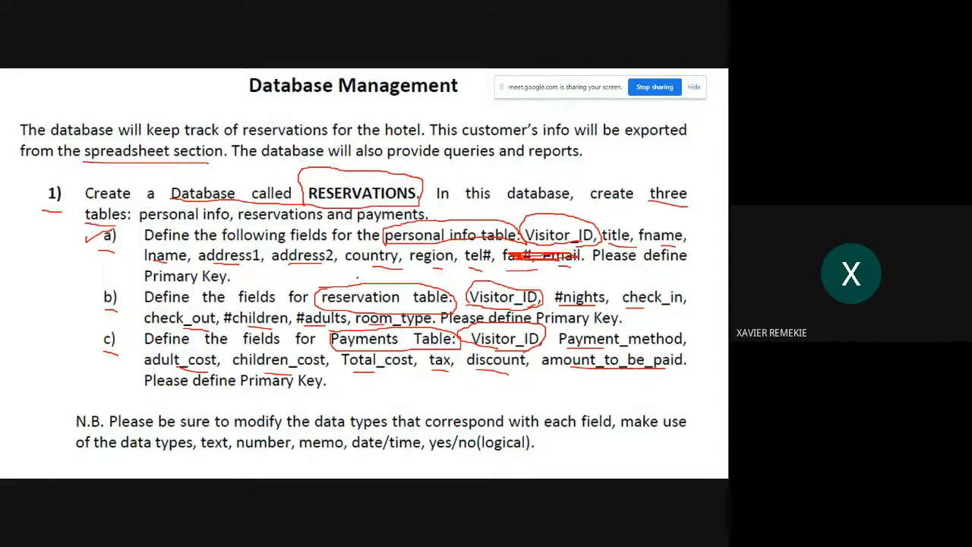
key(alt+Tab)
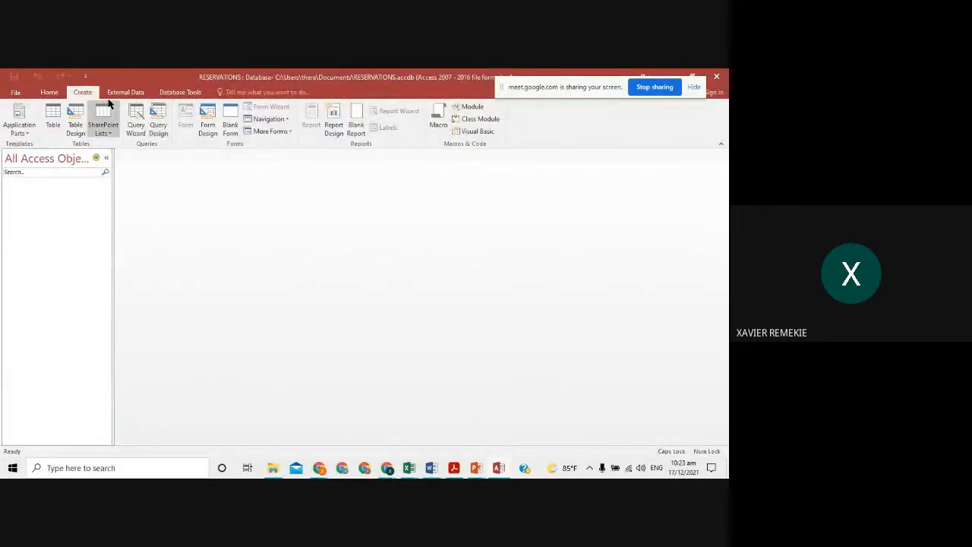
- Discard the datasheet table and open a new blank Table1 in Design view
click(51, 125)
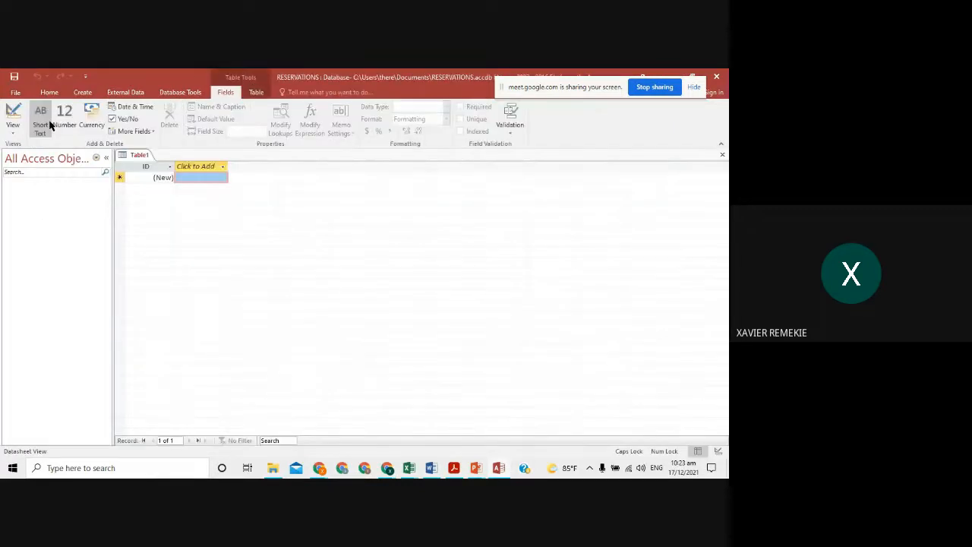
click(719, 150)
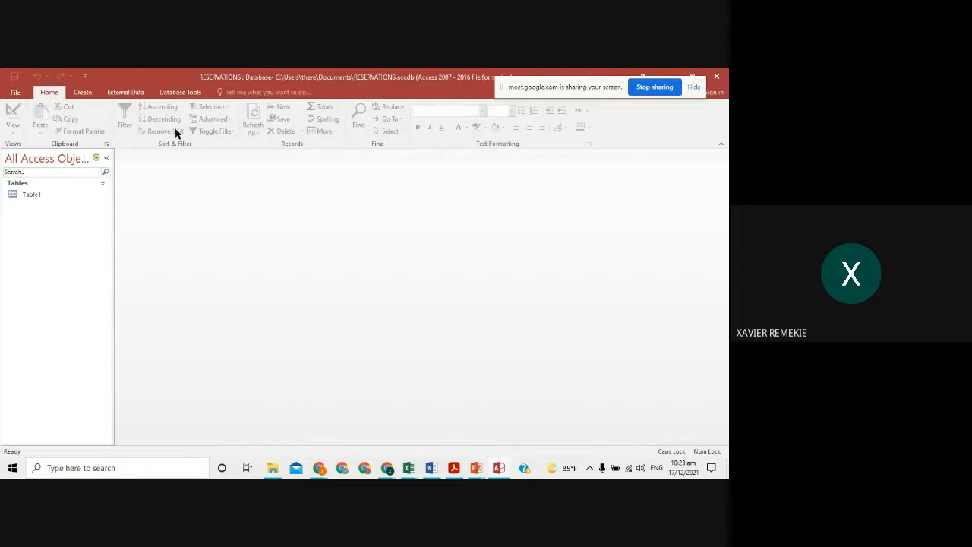
click(83, 93)
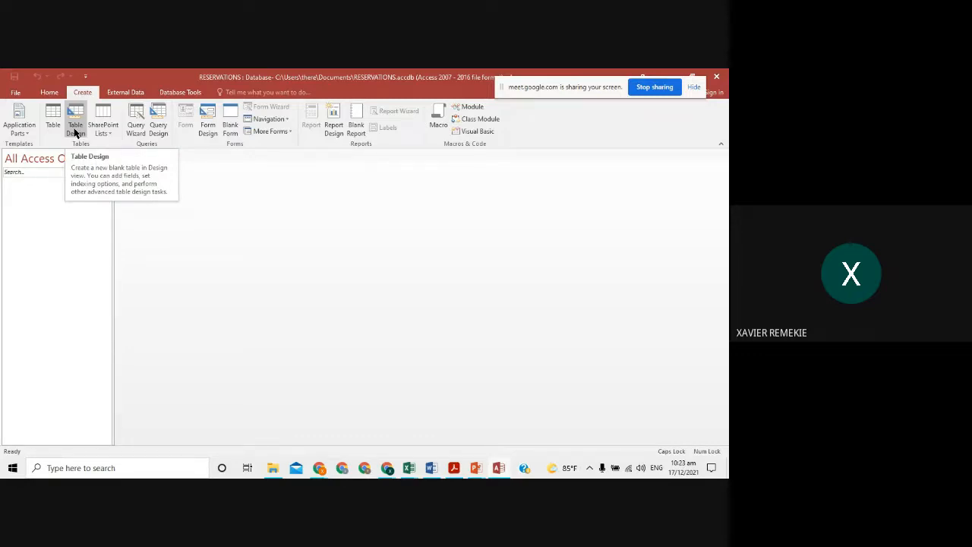
click(75, 129)
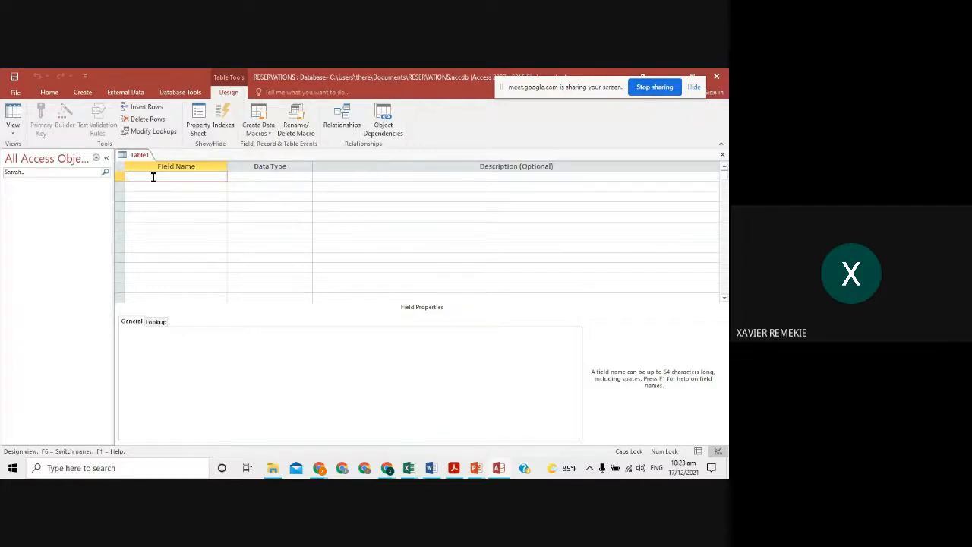
- Enter the field names Visitor ID, First Name, LAst NAme, Address1 and Address2
key(alt+Tab)
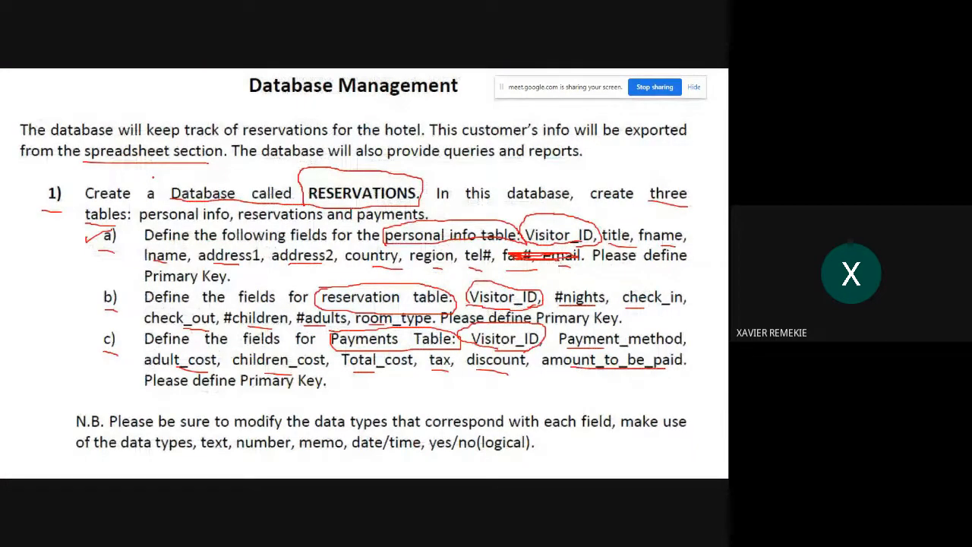
key(alt+Tab)
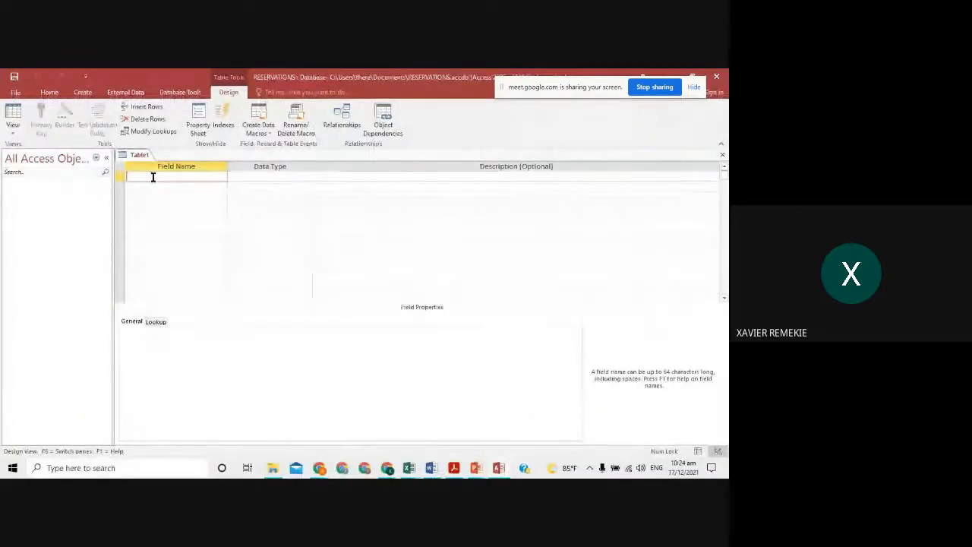
text(Vi)
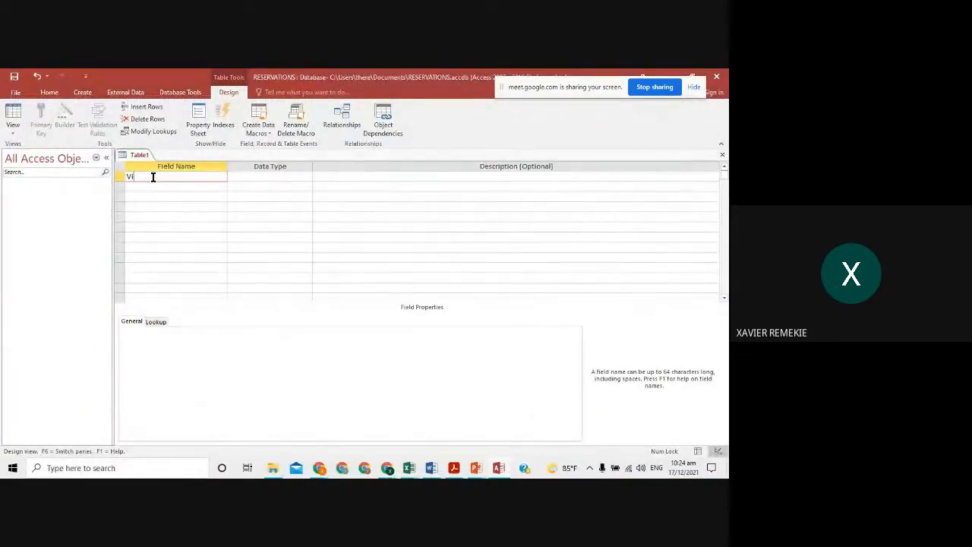
text(sitor I)
key(Down)
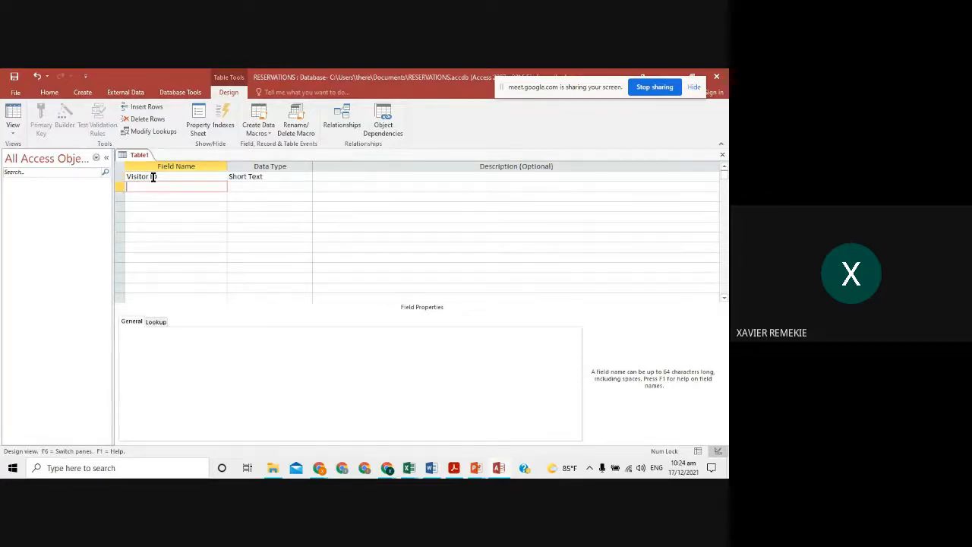
text(Firsr NAme)
key(BackSpace)
key(BackSpace)
key(BackSpace)
text(ame)
key(Return)
text(LAst NAme)
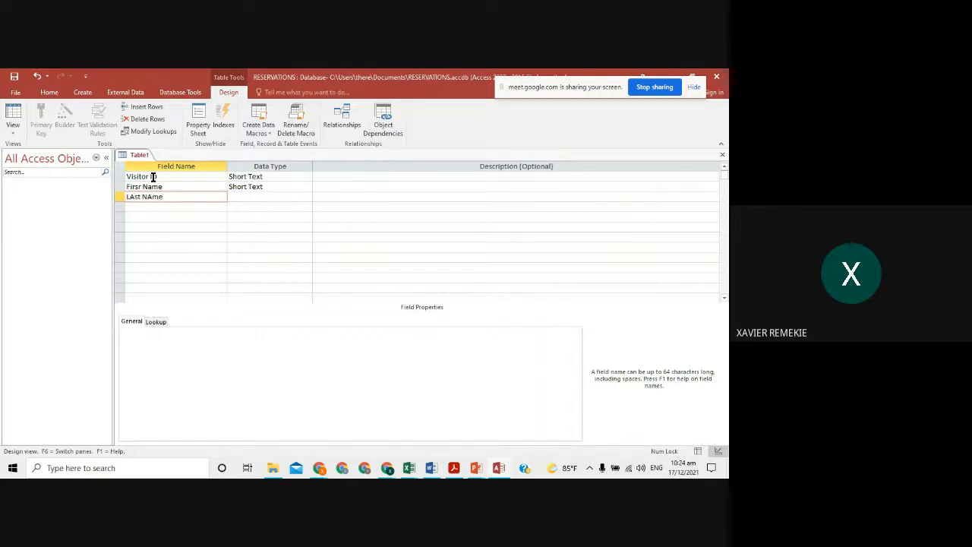
key(Return)
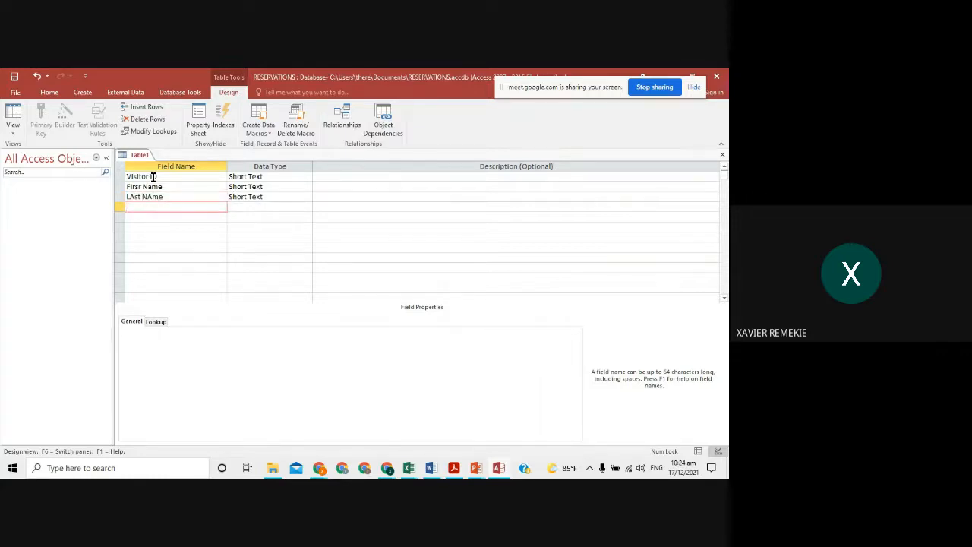
text(Address1)
key(Return)
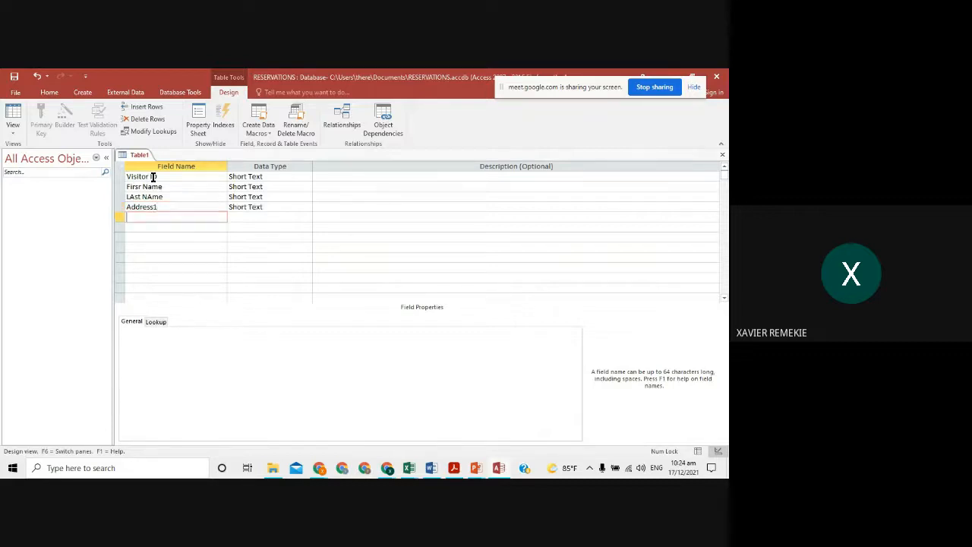
text(Address2)
key(Return)
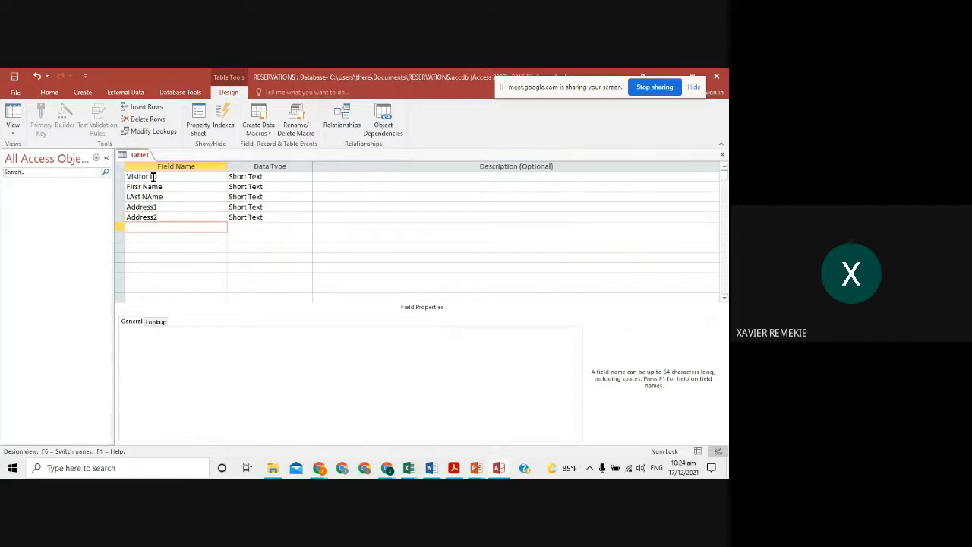
- After checking the slide's list, add the Country, REgion and Tel# fields
key(alt+Tab)
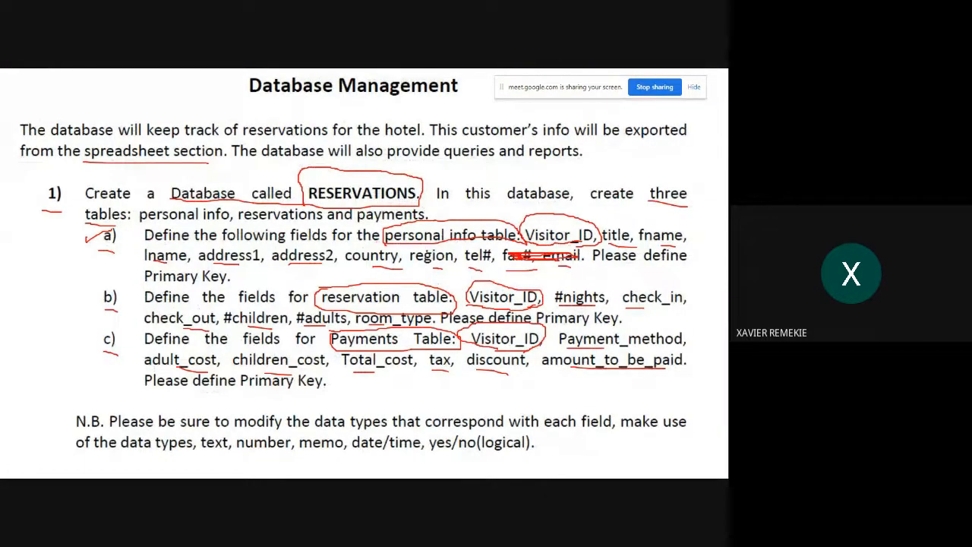
key(alt+Tab)
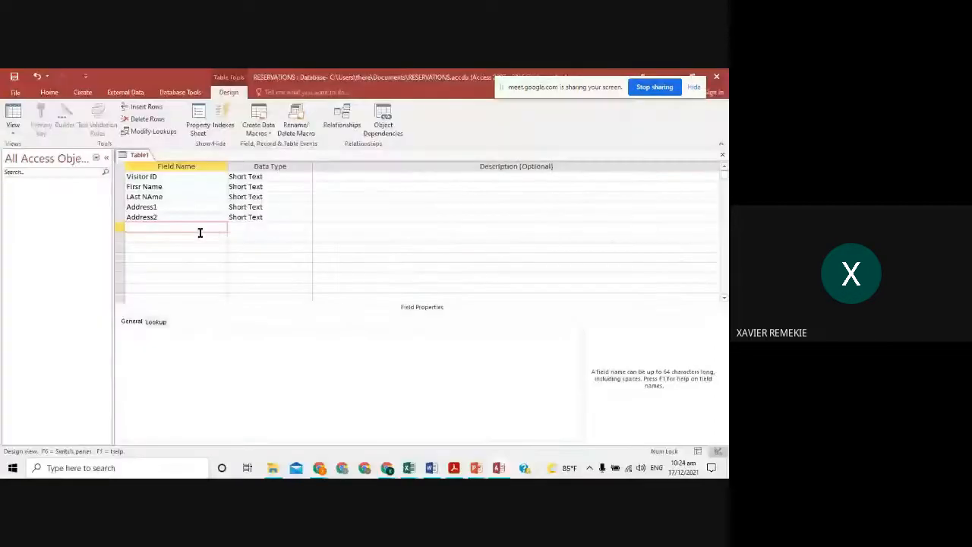
text(Country)
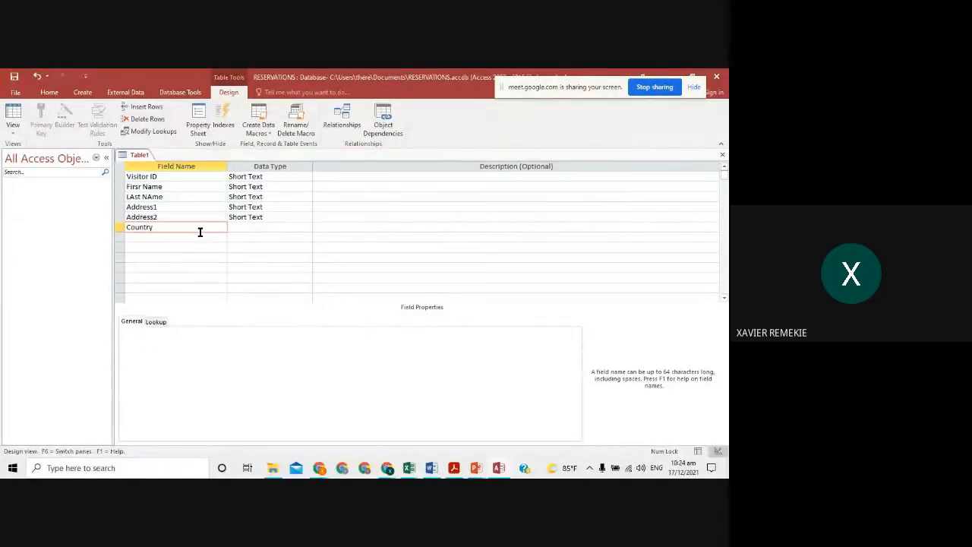
key(Down)
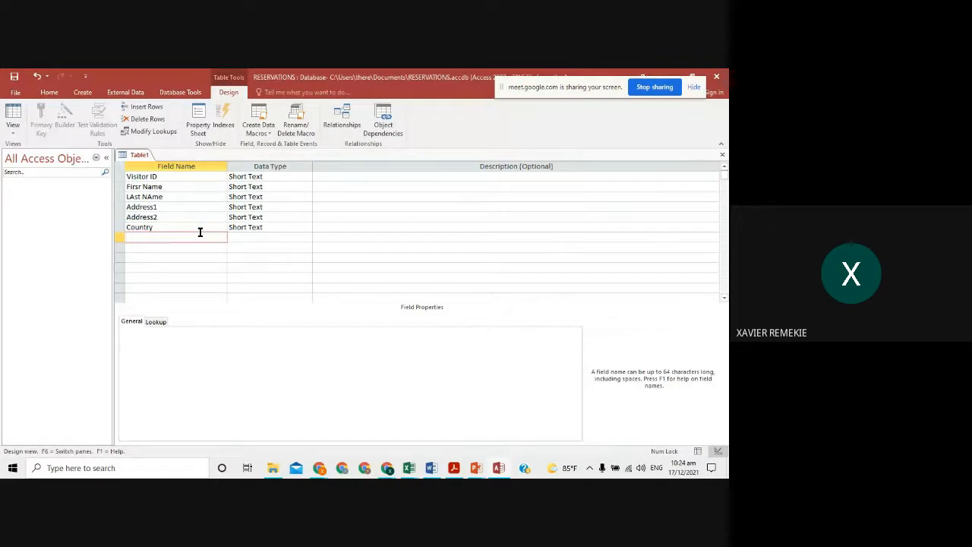
text(REgion)
key(Down)
text(Tel)
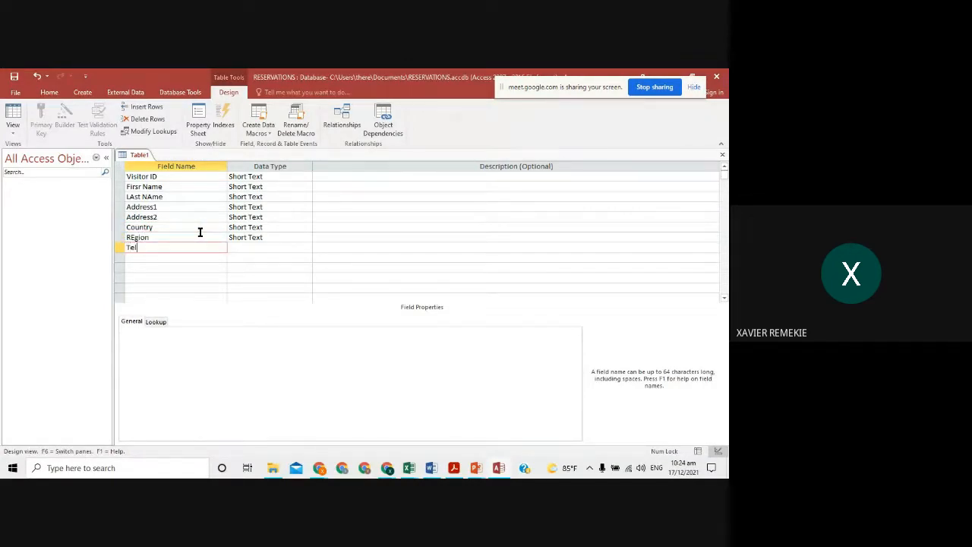
text(#)
key(alt+Tab)
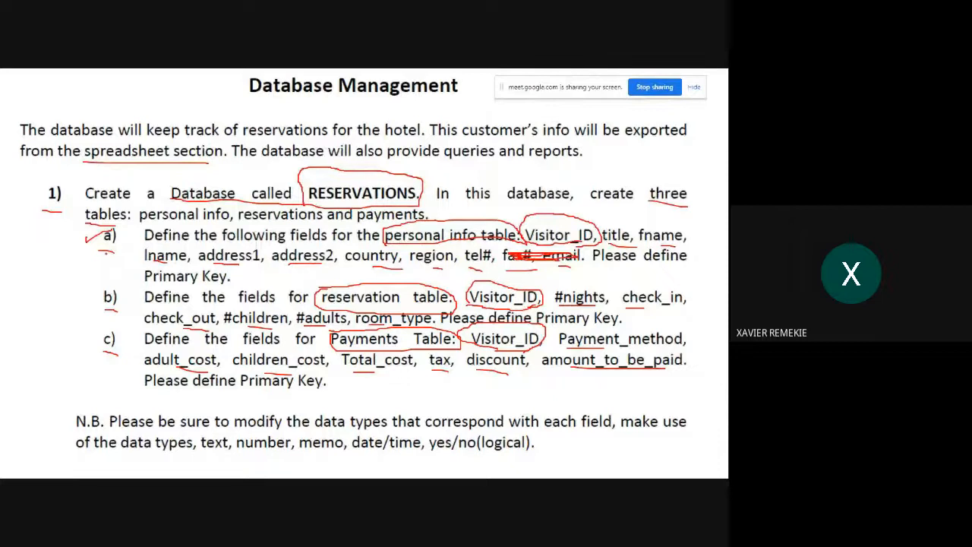
- Mark a note beside item a) on the slide, then start a new field below Tel#
drag(114, 256, 141, 269)
key(alt+Tab)
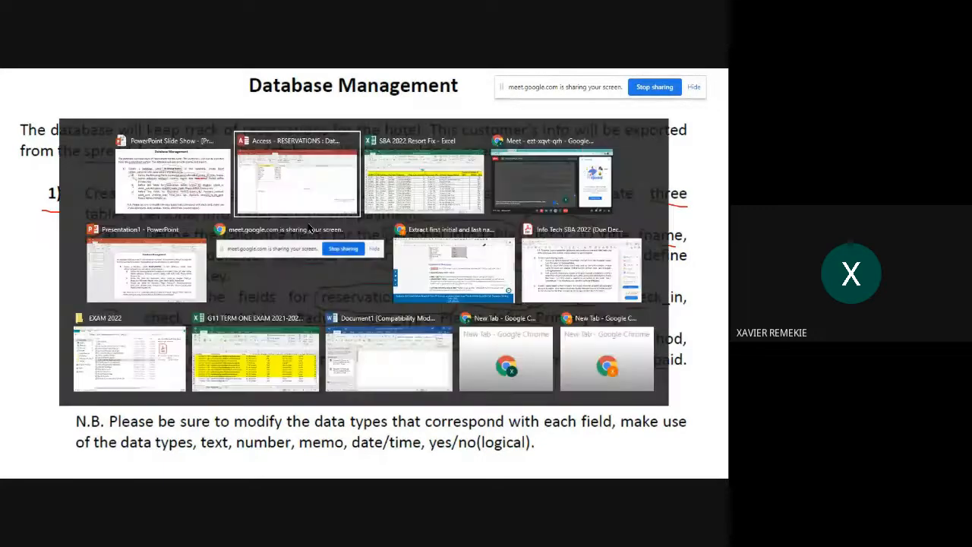
click(165, 255)
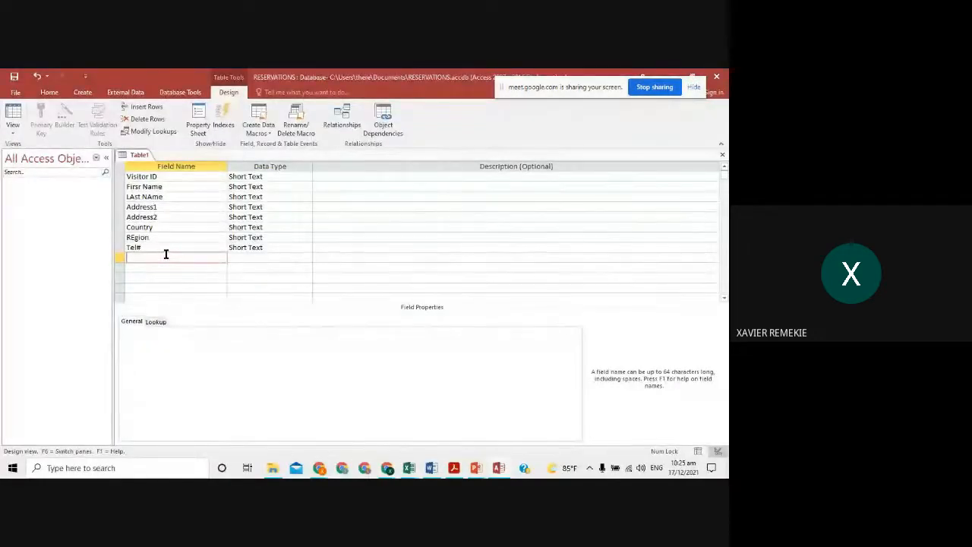
- Add a Date Of Birth field after Tel#
text(DOB)
key(BackSpace)
key(BackSpace)
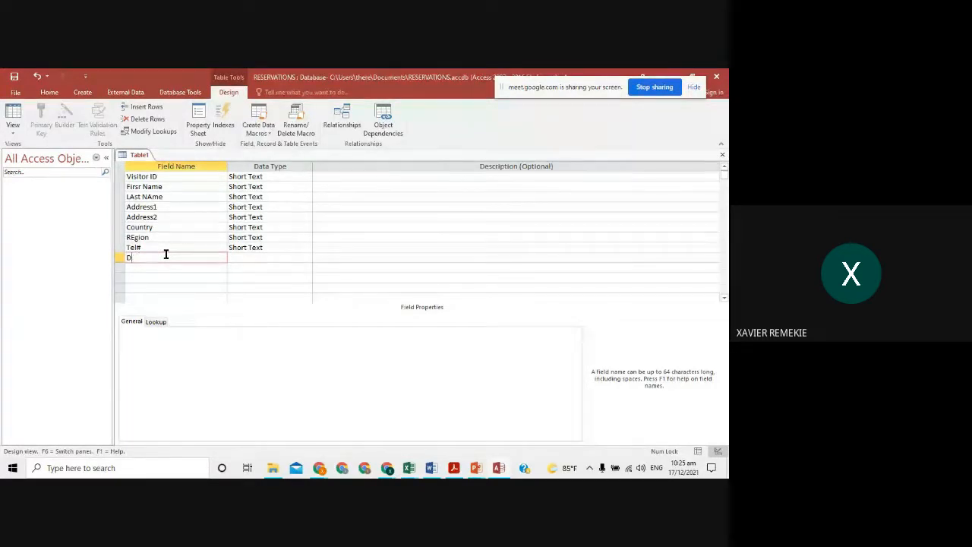
text(ate Of Birth)
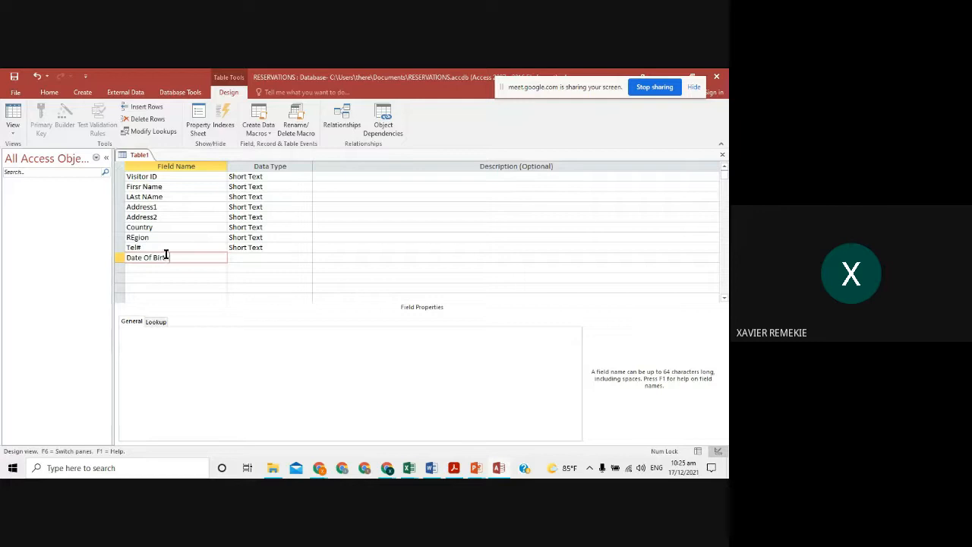
click(319, 259)
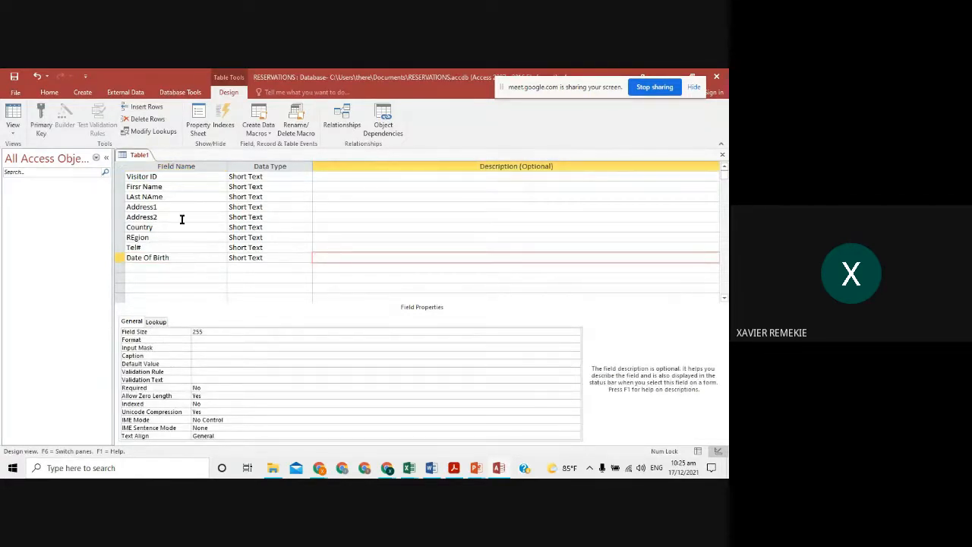
- Compare against the slide, then change the last-name field's capital A to lowercase a
key(alt+Tab)
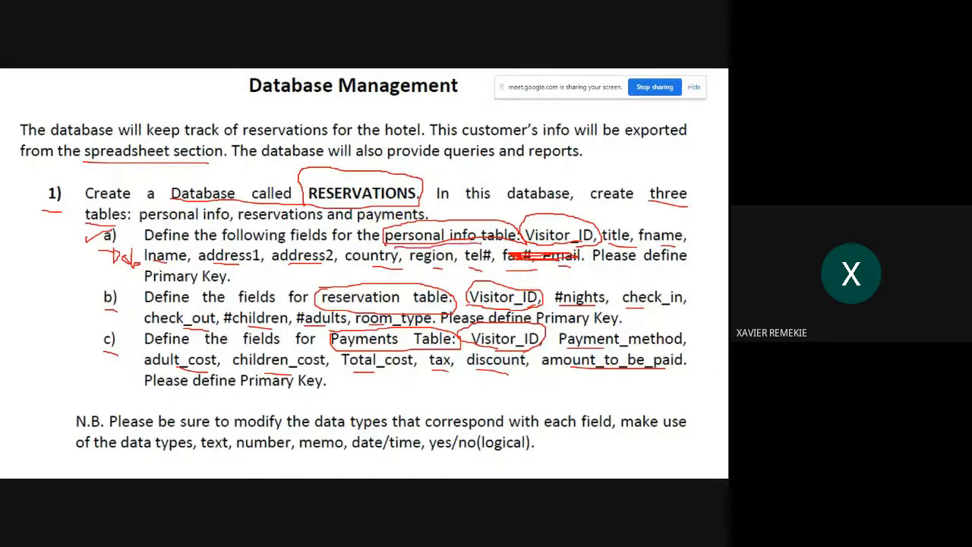
key(alt+Tab)
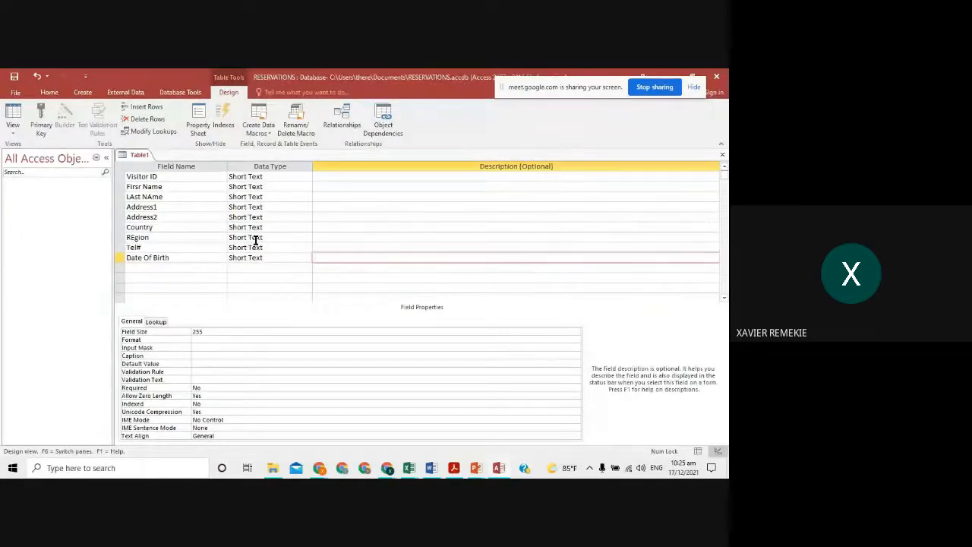
click(163, 196)
key(Left)
key(Left)
key(BackSpace)
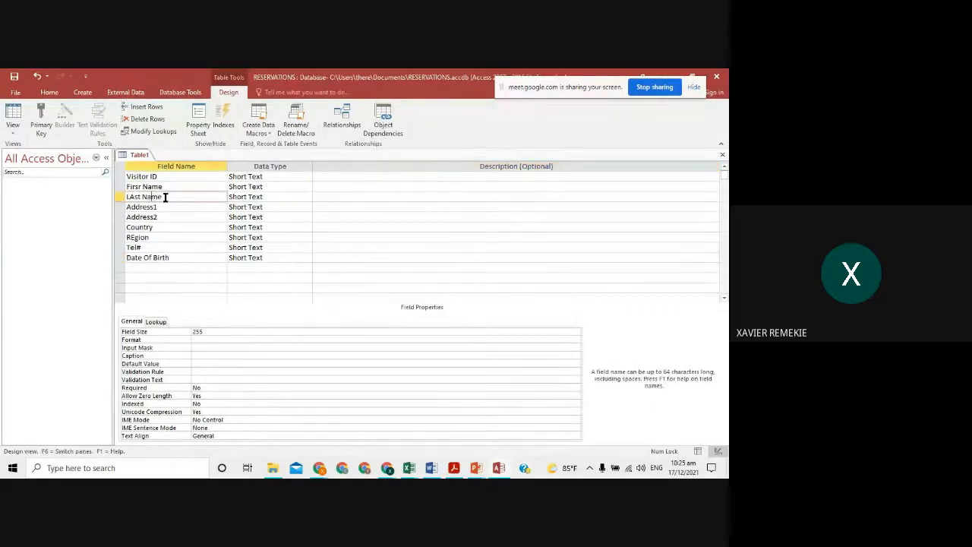
text(a)
- Check First Name stays Short Text, then try Tel# as Number with a hyphenated sample phone description
click(271, 187)
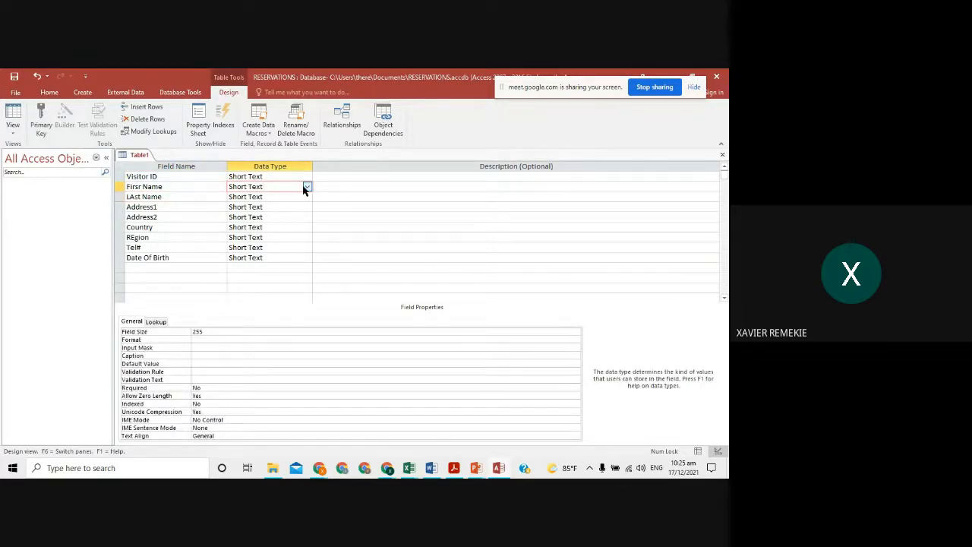
click(306, 187)
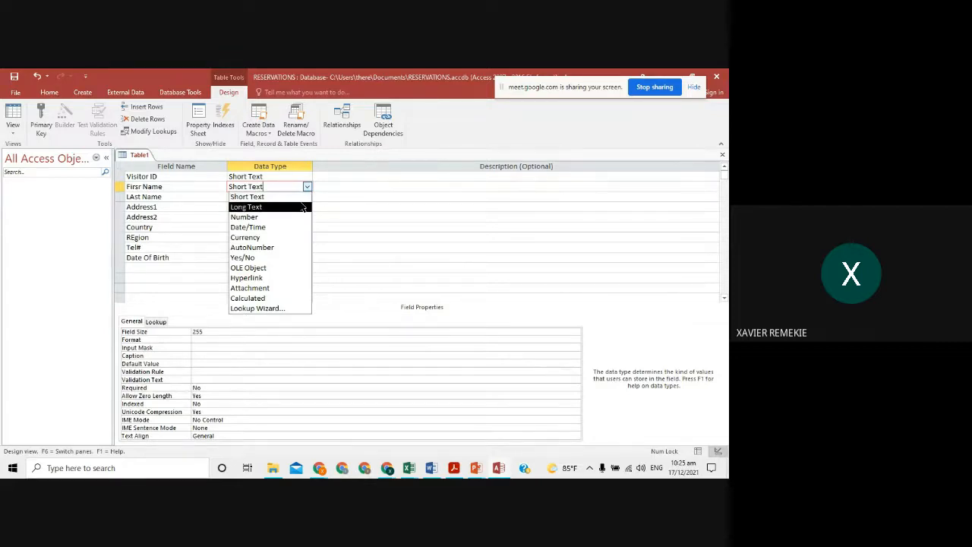
click(335, 176)
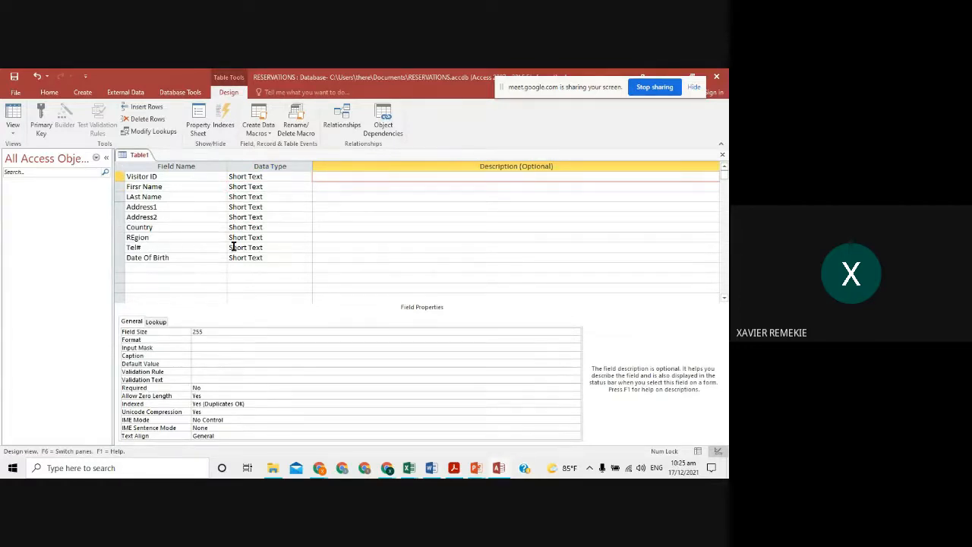
click(279, 246)
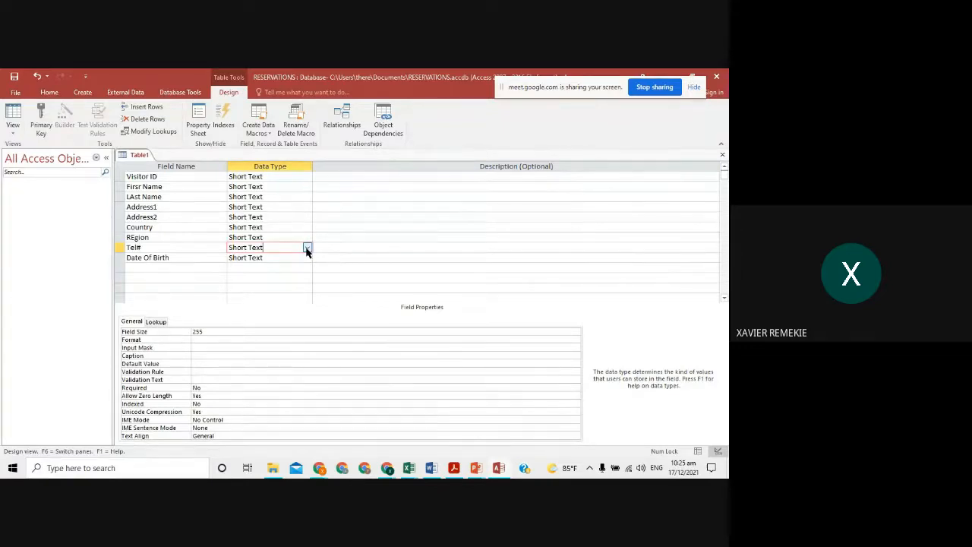
click(322, 249)
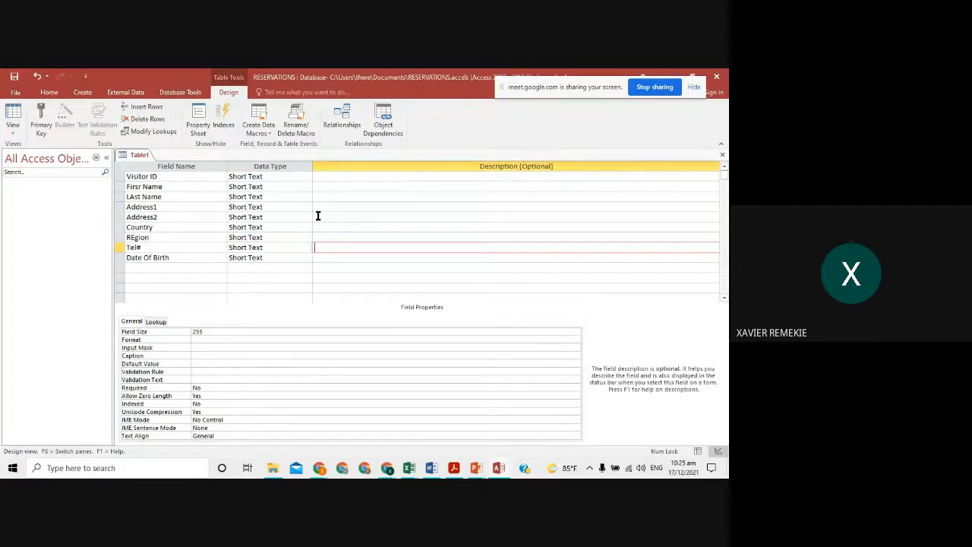
click(307, 248)
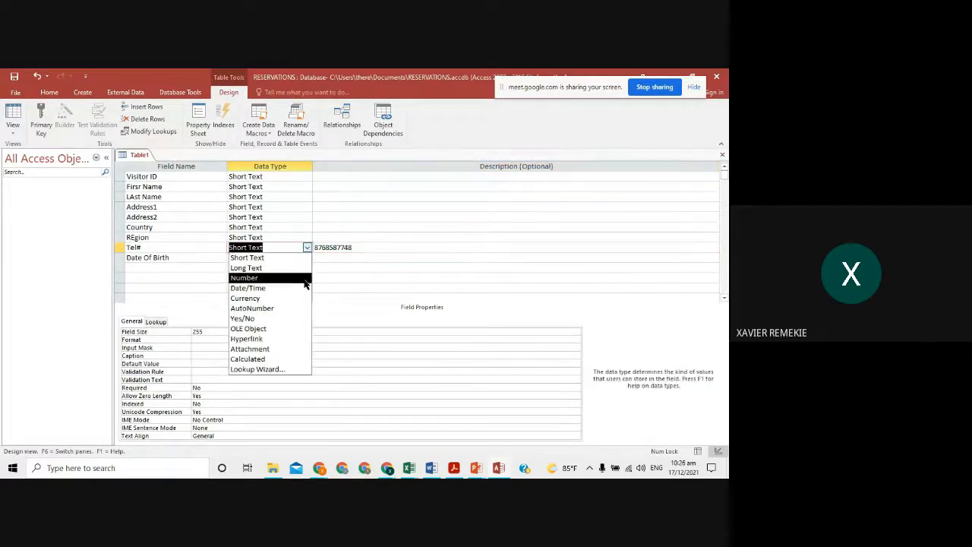
click(305, 283)
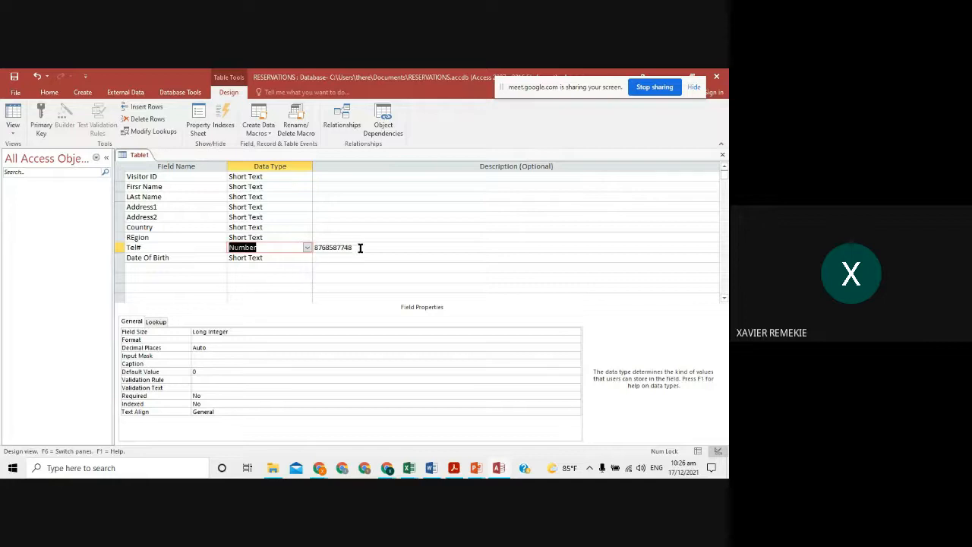
click(314, 247)
click(325, 248)
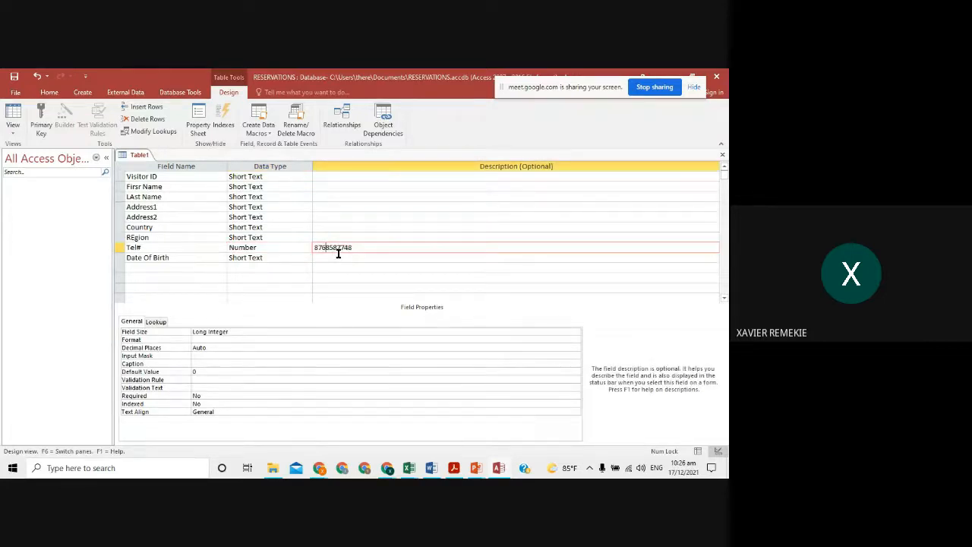
text(-)
click(340, 251)
text(-)
- Return Tel# to Short Text and delete its sample phone-number description
click(307, 248)
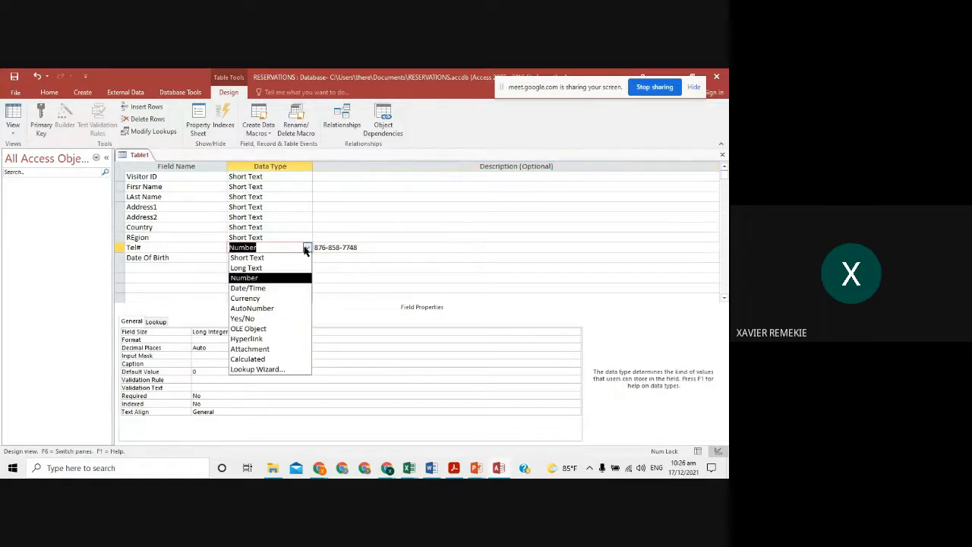
click(303, 256)
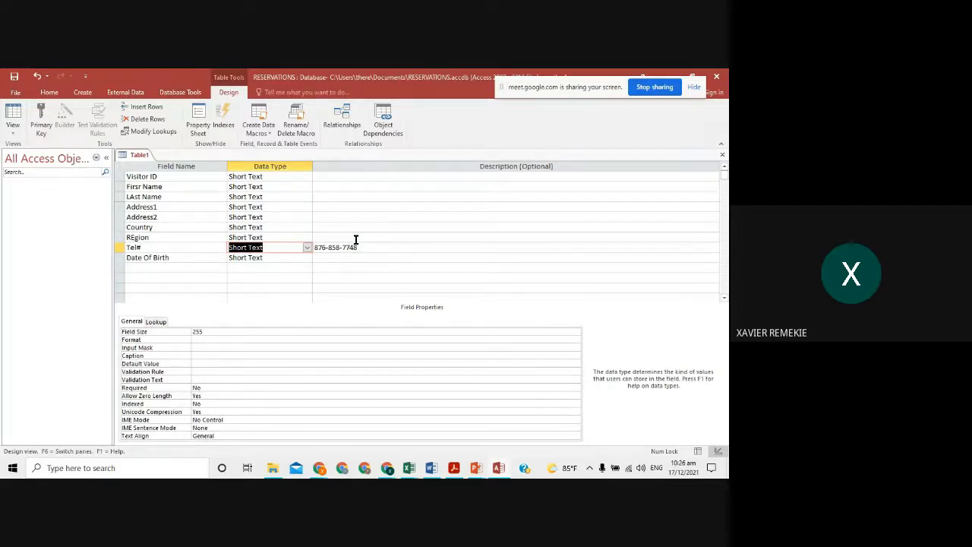
click(308, 249)
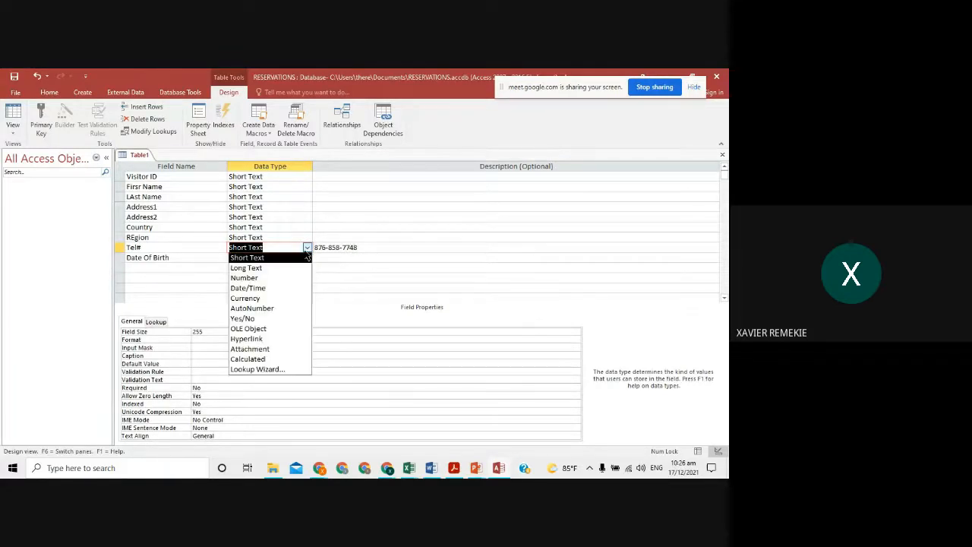
click(292, 277)
click(336, 247)
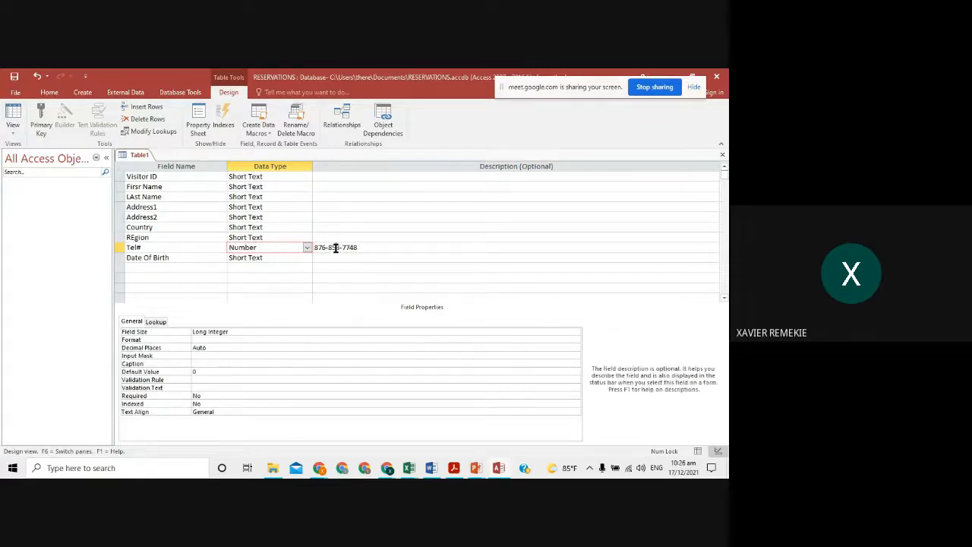
drag(358, 248, 304, 250)
click(330, 248)
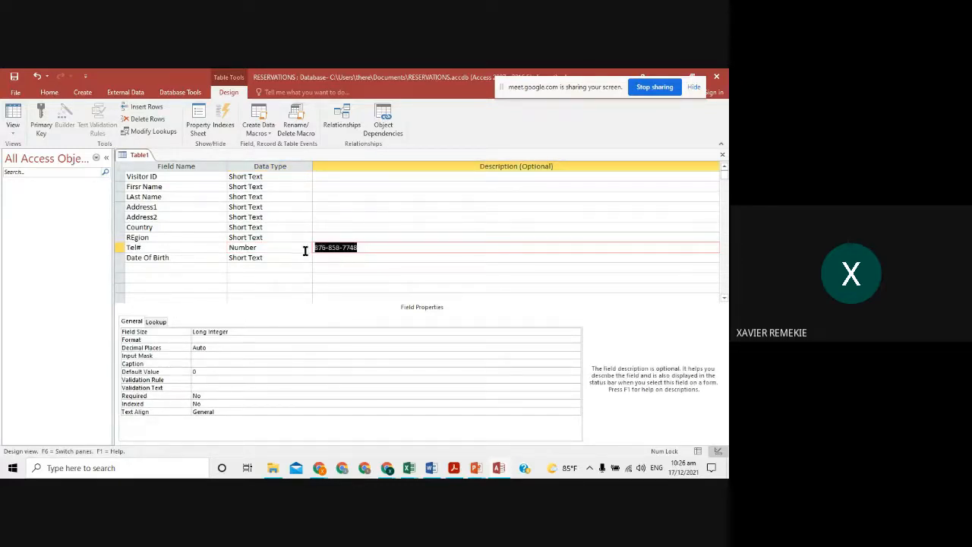
click(362, 247)
drag(350, 247, 329, 248)
click(340, 247)
click(277, 248)
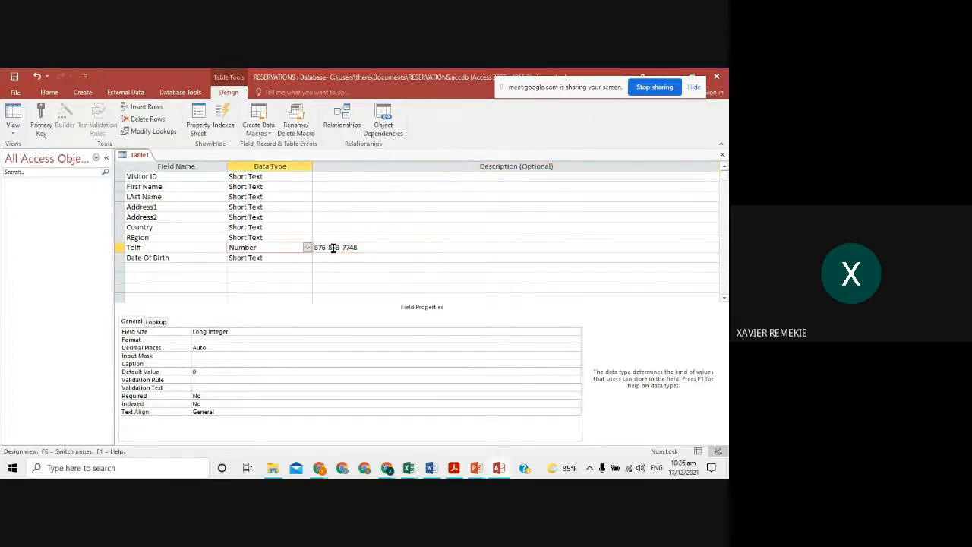
click(307, 247)
click(301, 260)
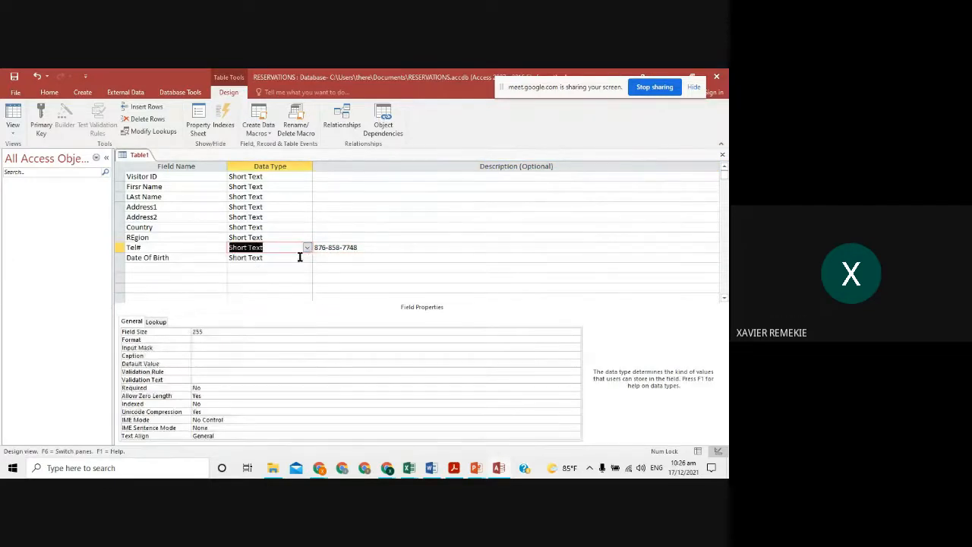
drag(366, 247, 311, 247)
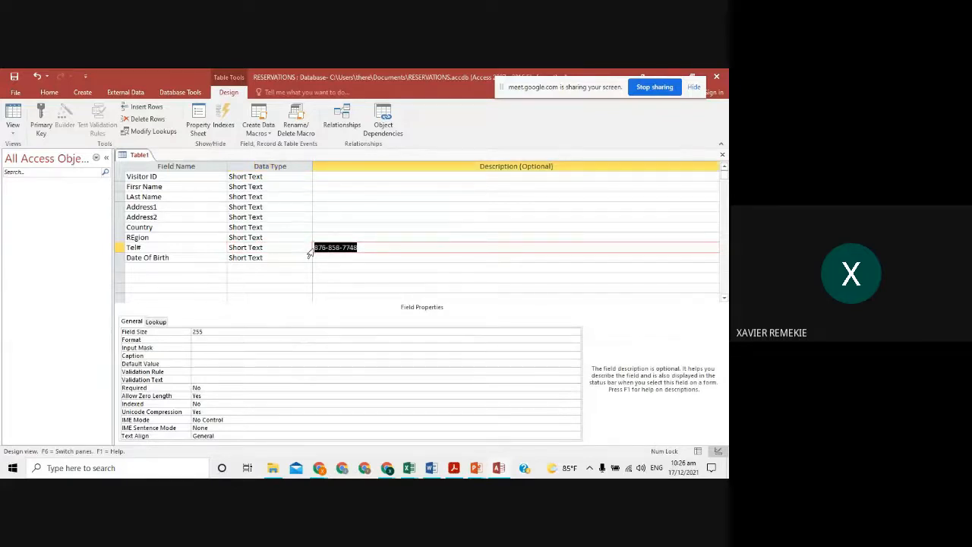
key(Delete)
- Set the Date Of Birth field's data type to Date/Time
click(307, 258)
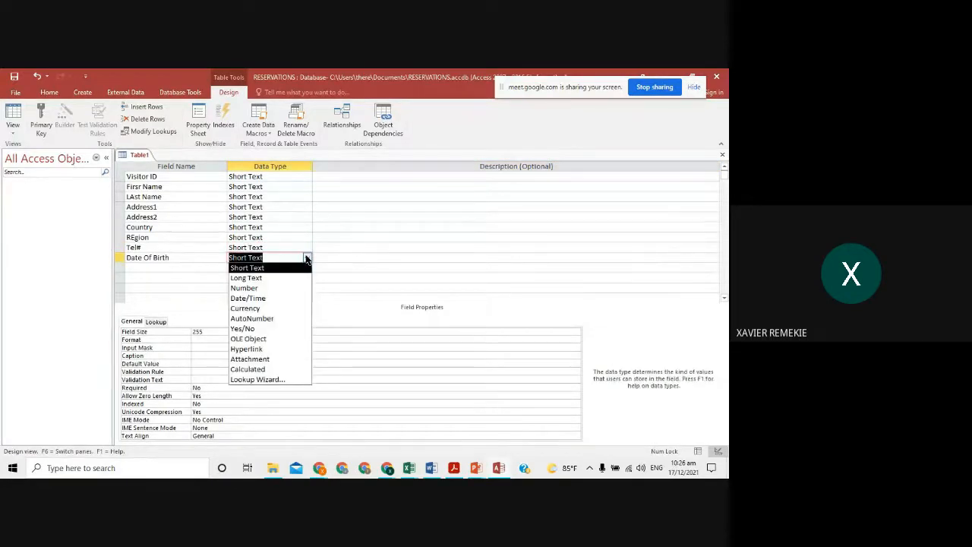
click(297, 299)
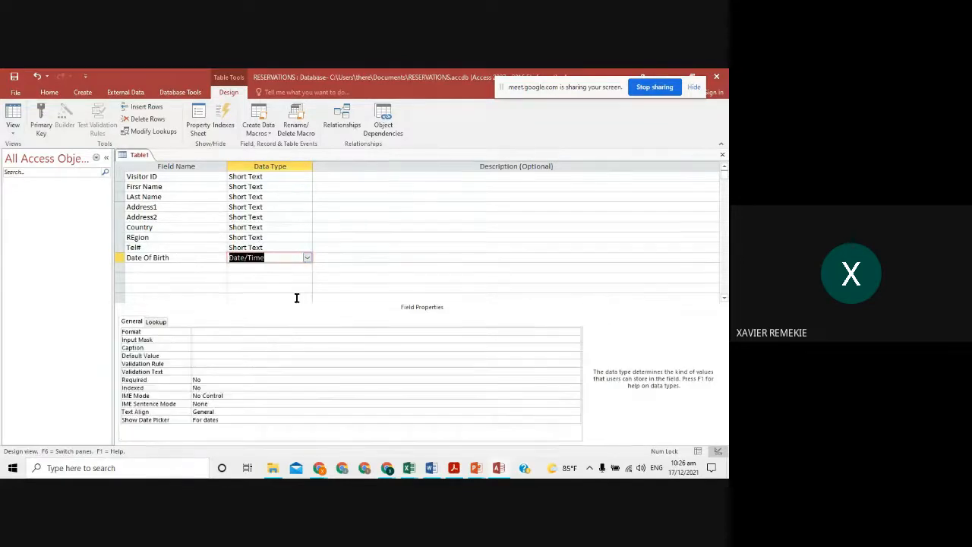
click(334, 258)
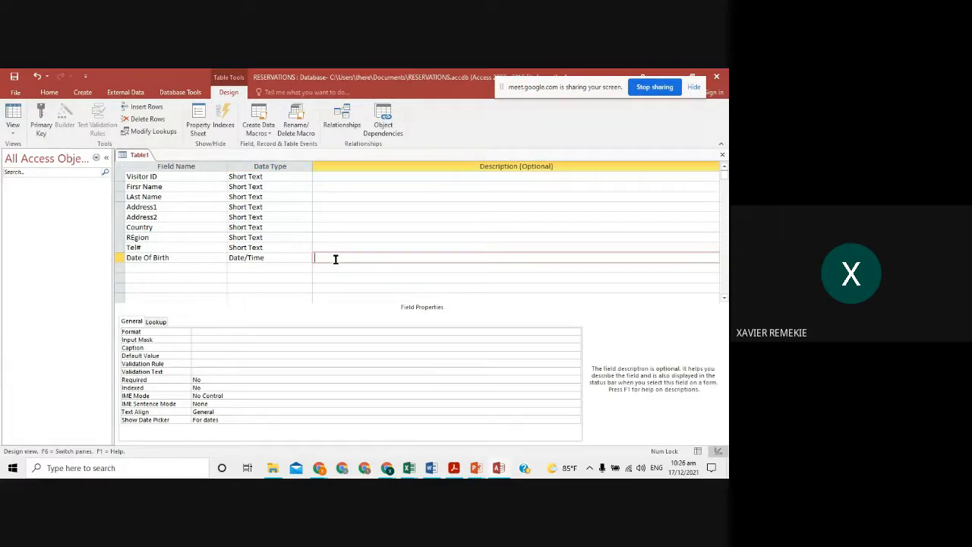
click(190, 176)
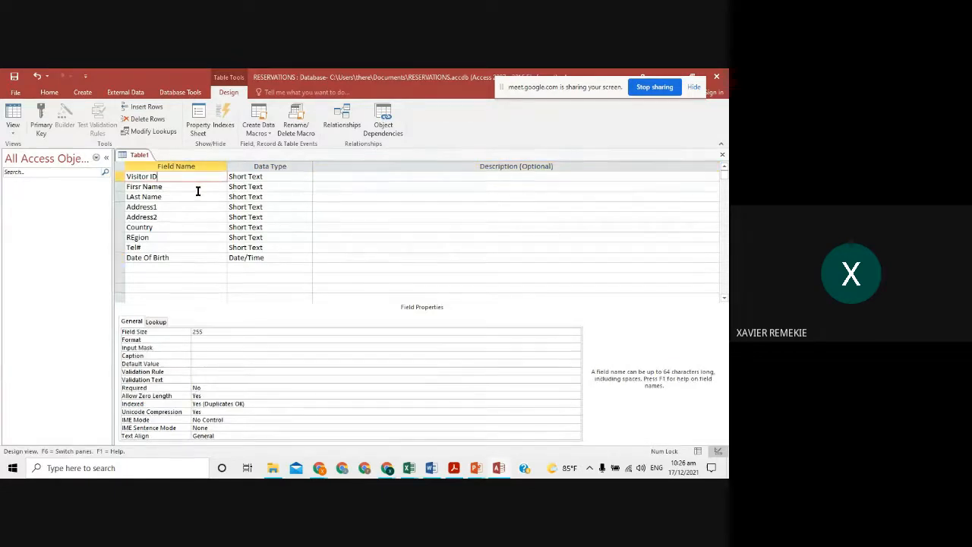
- Correct the field names to First Name, Last Name, Address 1 and Region
click(141, 186)
key(BackSpace)
key(BackSpace)
key(BackSpace)
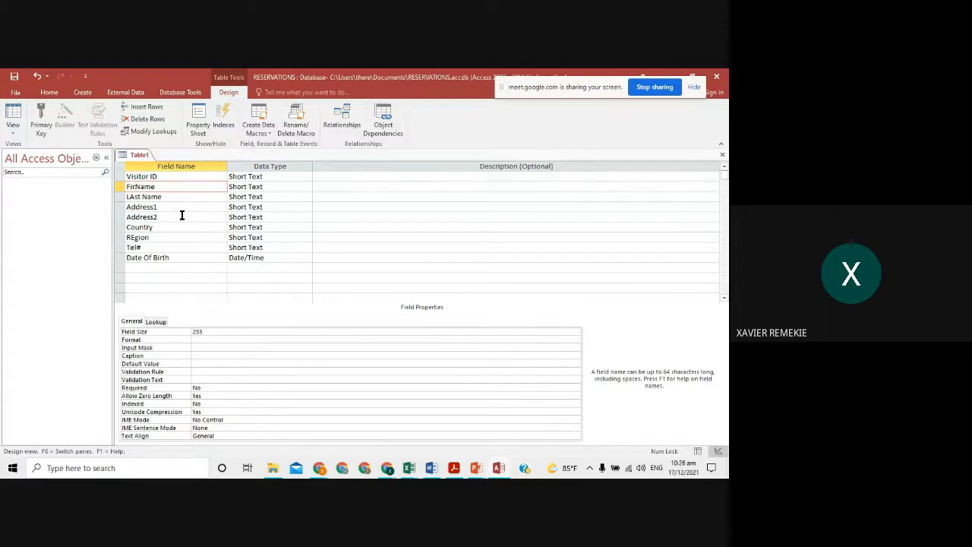
text(st)
click(134, 195)
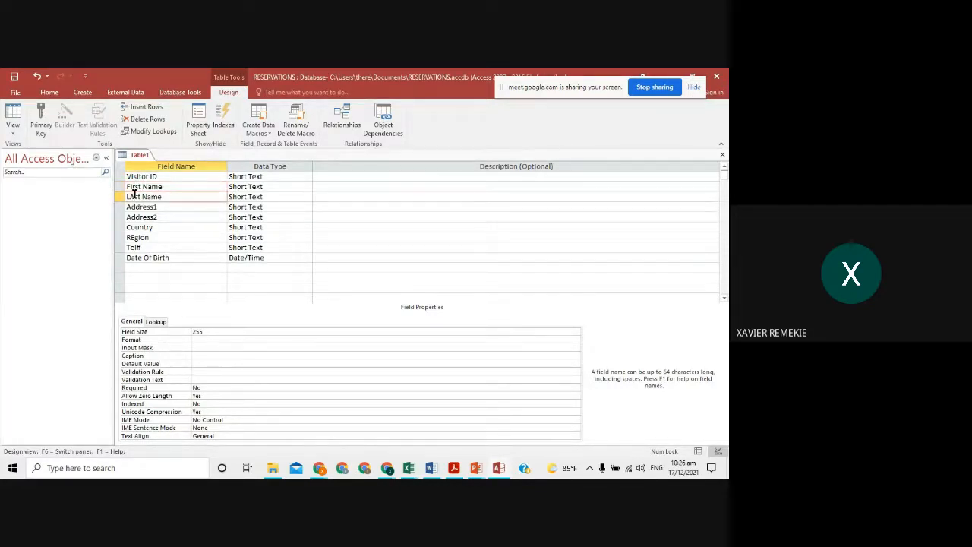
key(BackSpace)
text(a)
click(200, 211)
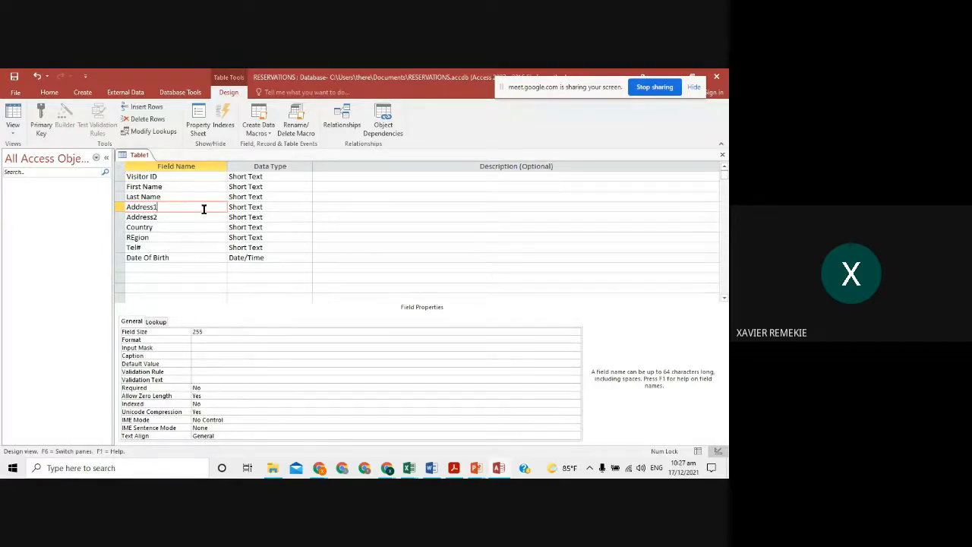
click(154, 217)
click(176, 206)
click(162, 227)
click(136, 236)
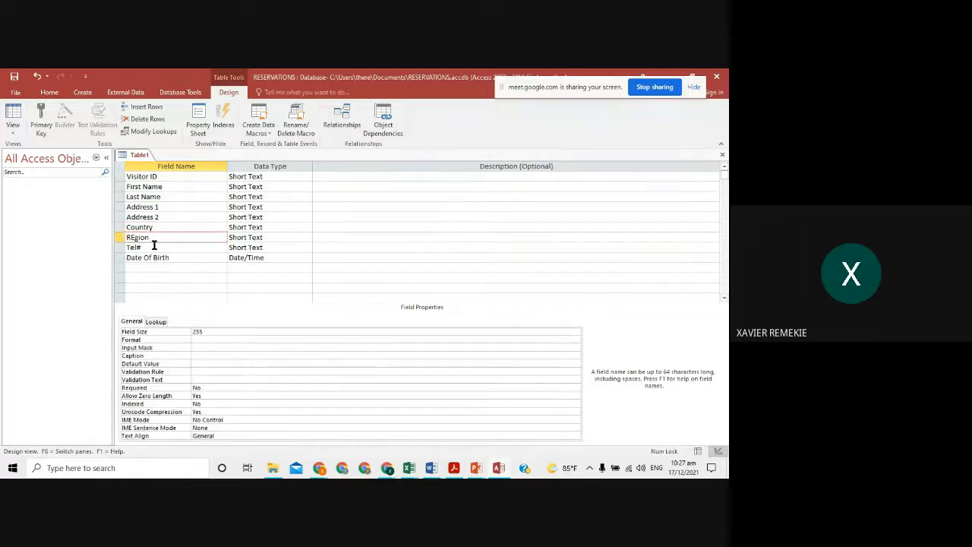
key(BackSpace)
text(e)
- Review each field from Visitor ID to Date Of Birth, ending on Visitor ID
click(186, 177)
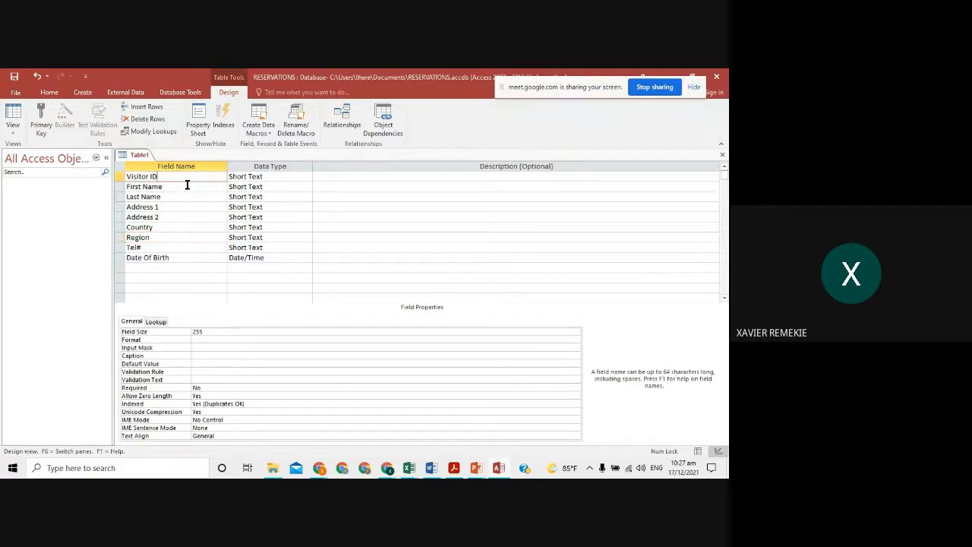
click(189, 188)
click(193, 197)
click(199, 238)
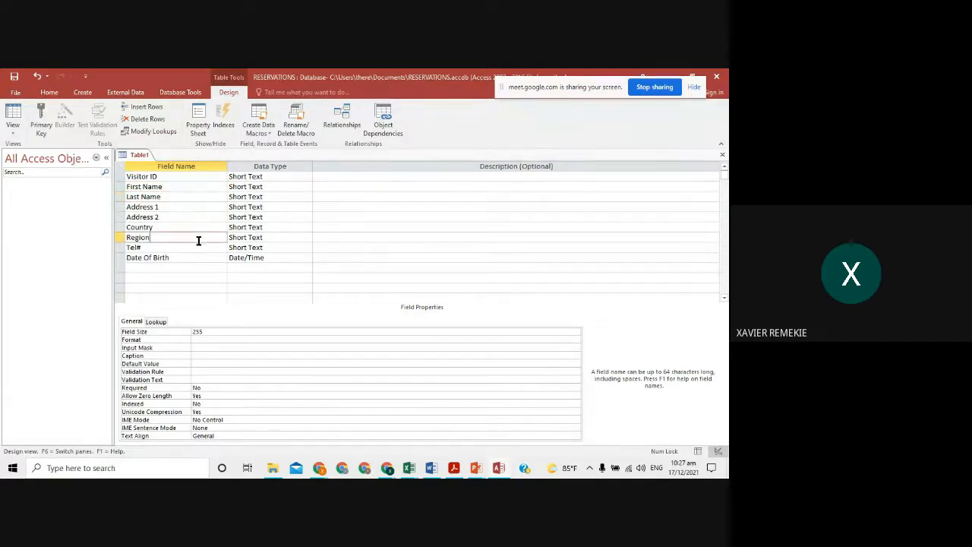
click(204, 257)
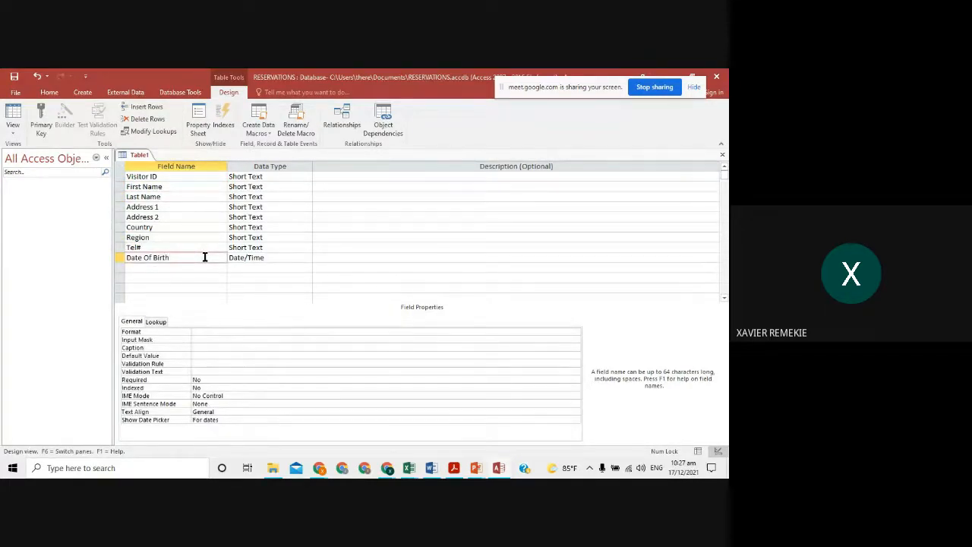
click(209, 184)
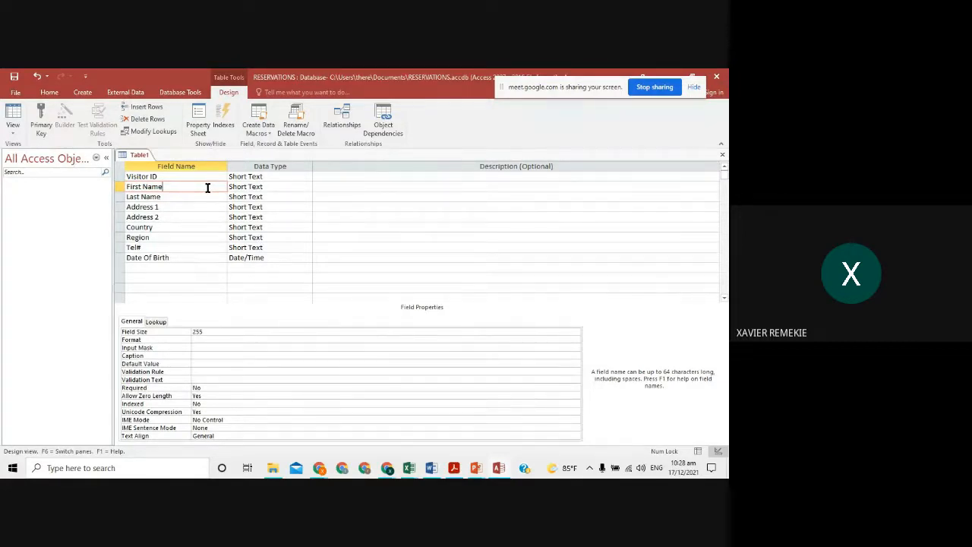
click(196, 177)
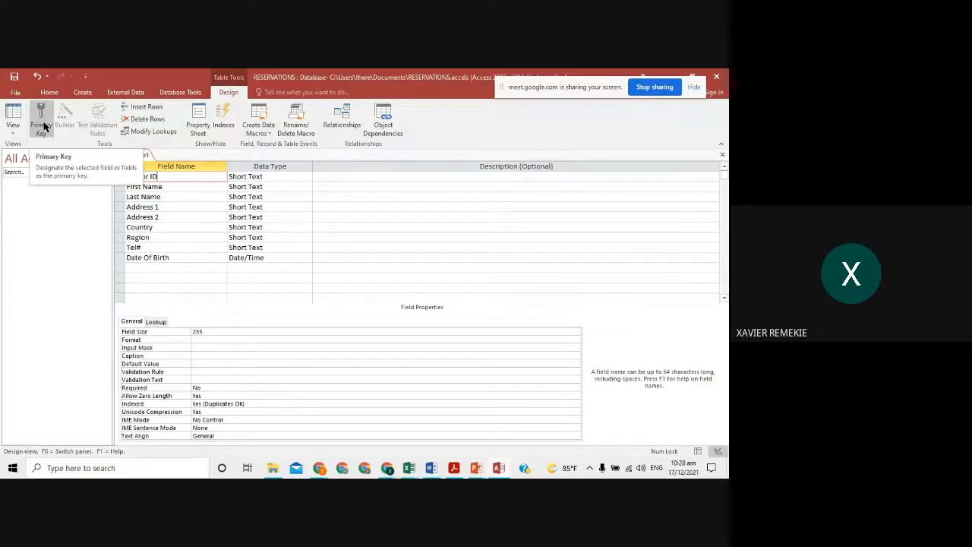
- Toggle Primary Key on the Visitor ID row until the key icon is gone
click(41, 123)
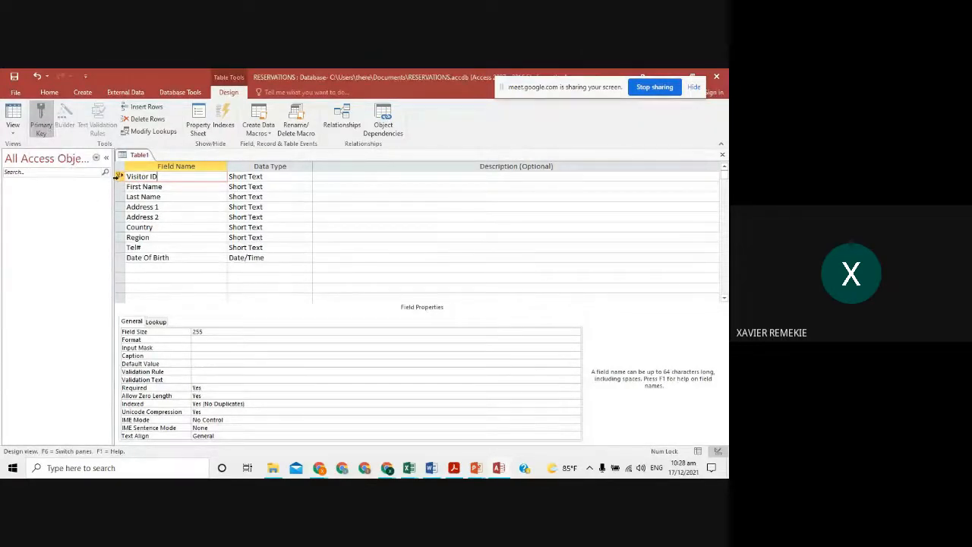
click(41, 120)
click(41, 120)
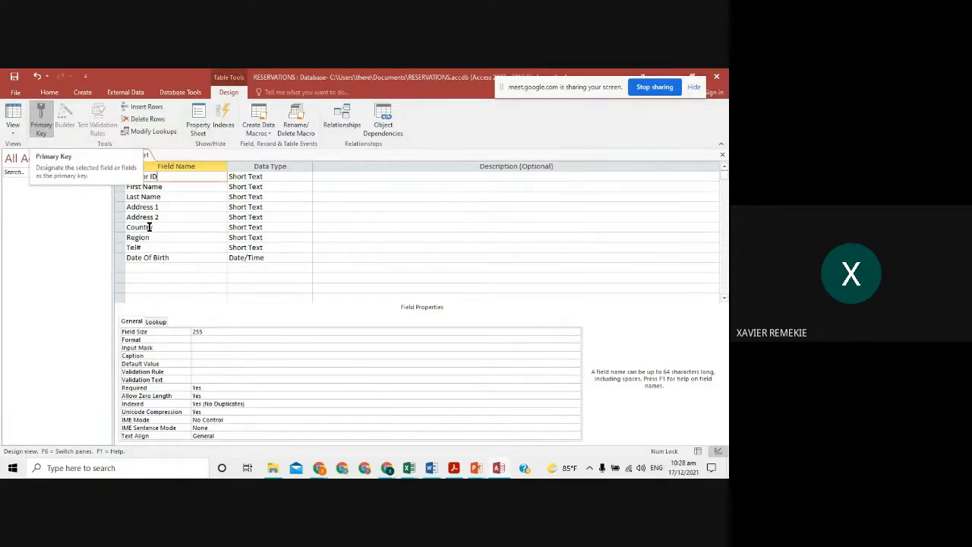
click(41, 121)
click(40, 124)
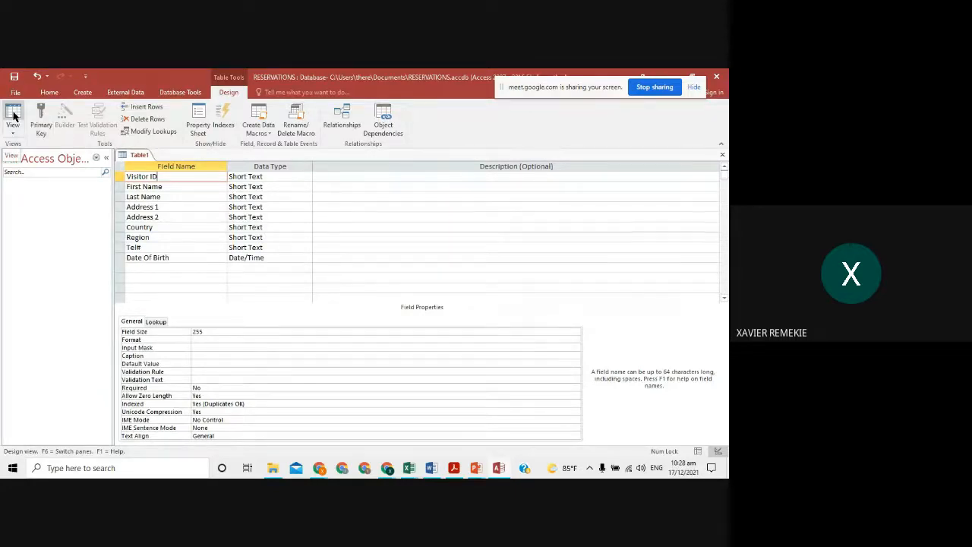
- Save the table as 'Personal Info Table' without a primary key and open its datasheet
click(12, 116)
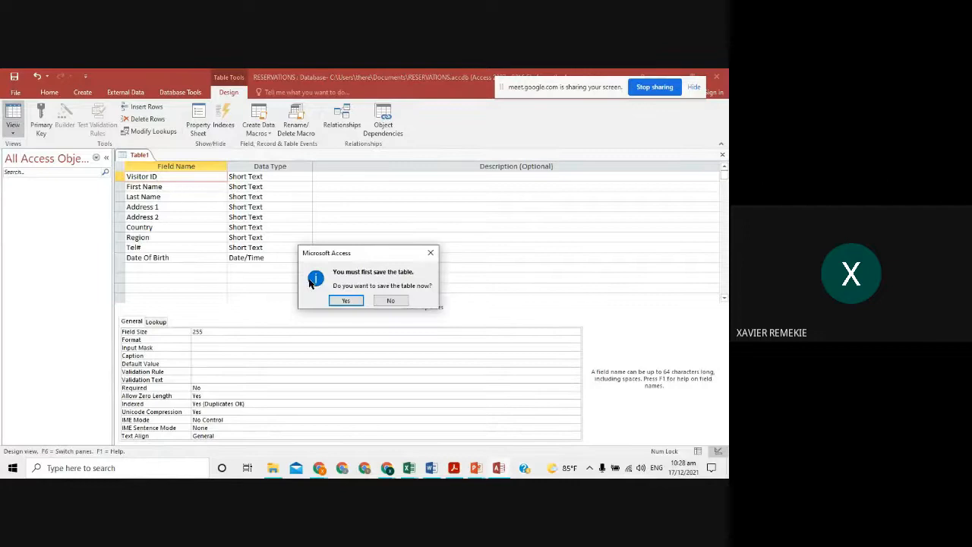
click(346, 300)
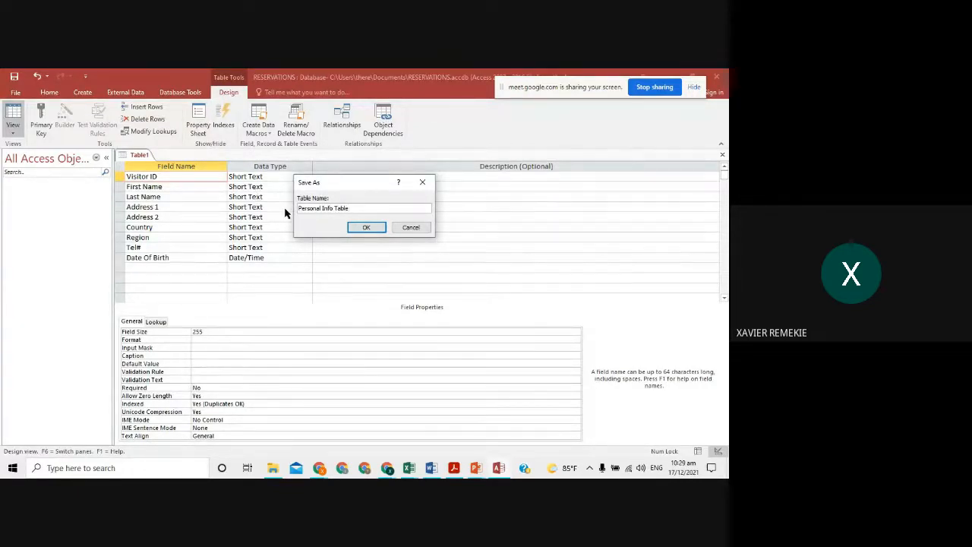
click(367, 228)
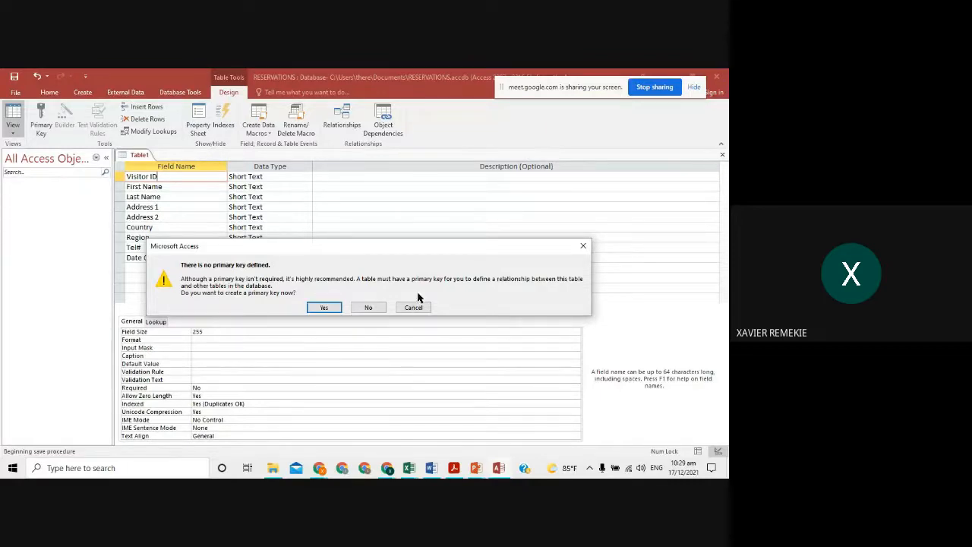
click(368, 306)
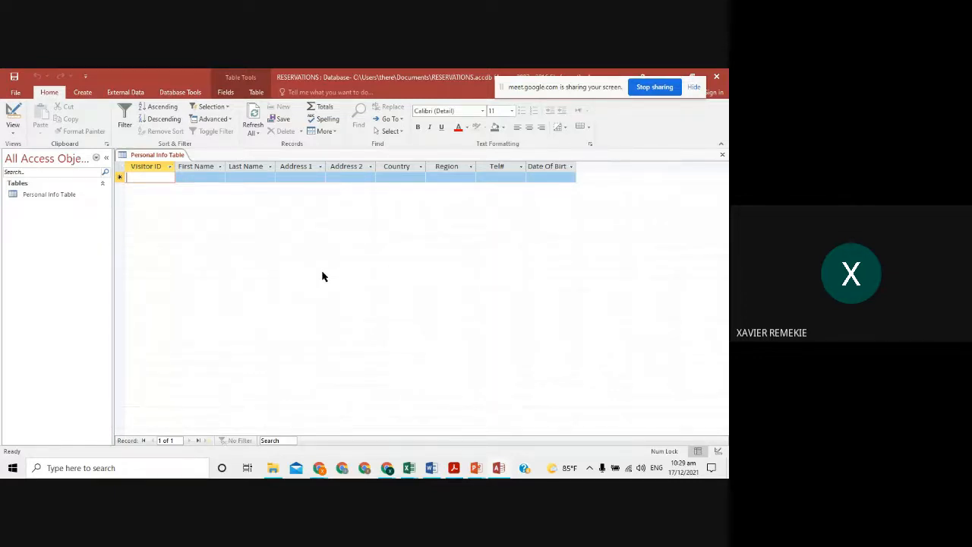
- Switch from Access to the RESERVATION COMPLETE 3 sheet of the SBA 2022 Resort Fix workbook
key(alt)
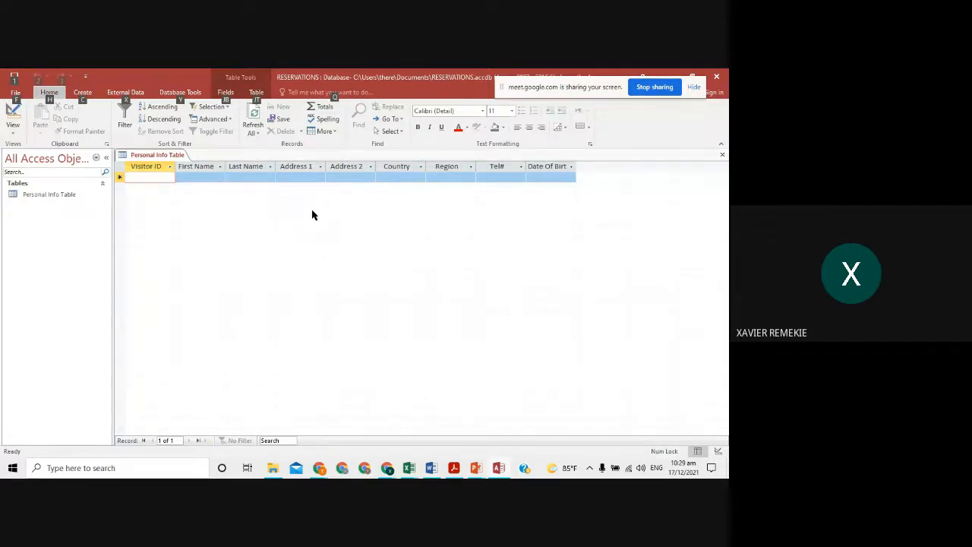
key(alt+Tab)
key(alt+Tab)
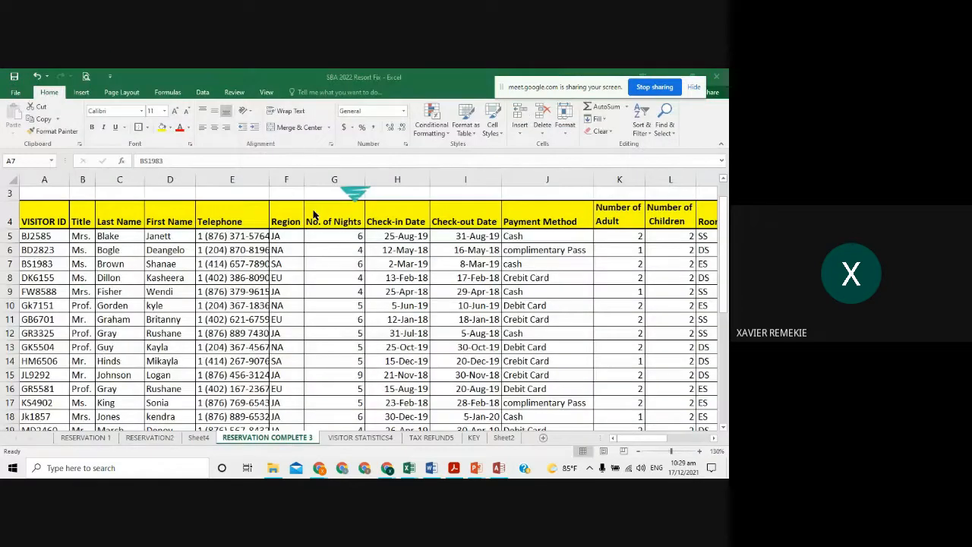
- Zoom the reservation sheet out and back to 100%, then return to the Access table
click(638, 452)
click(638, 452)
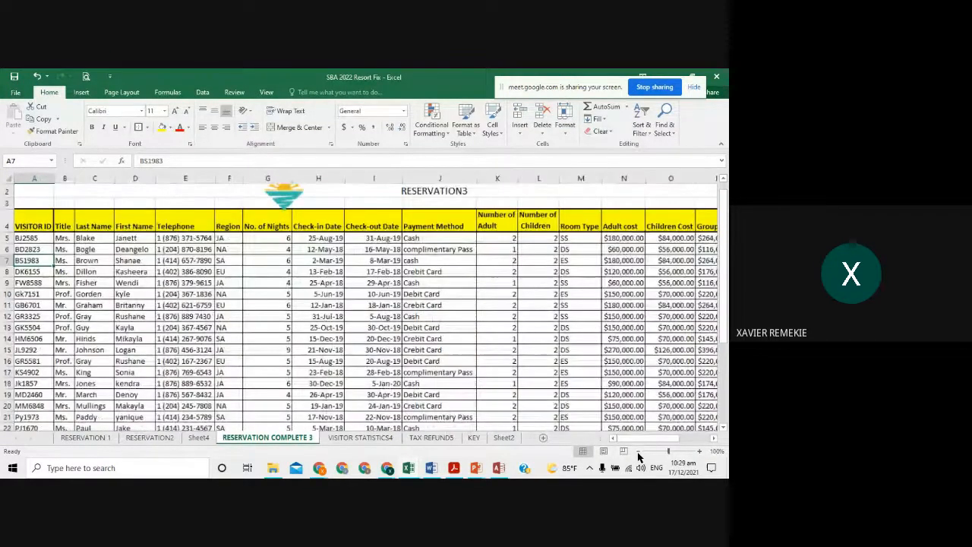
click(638, 452)
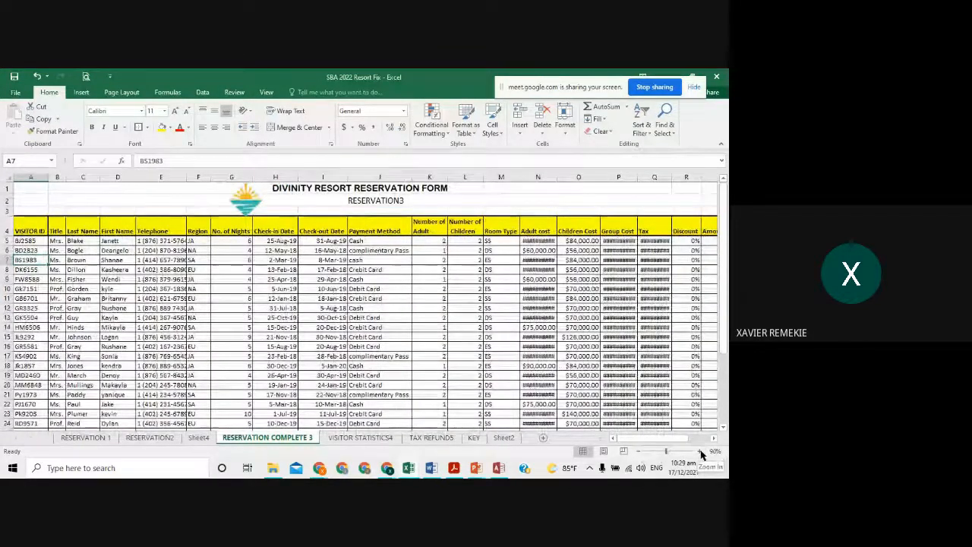
click(700, 451)
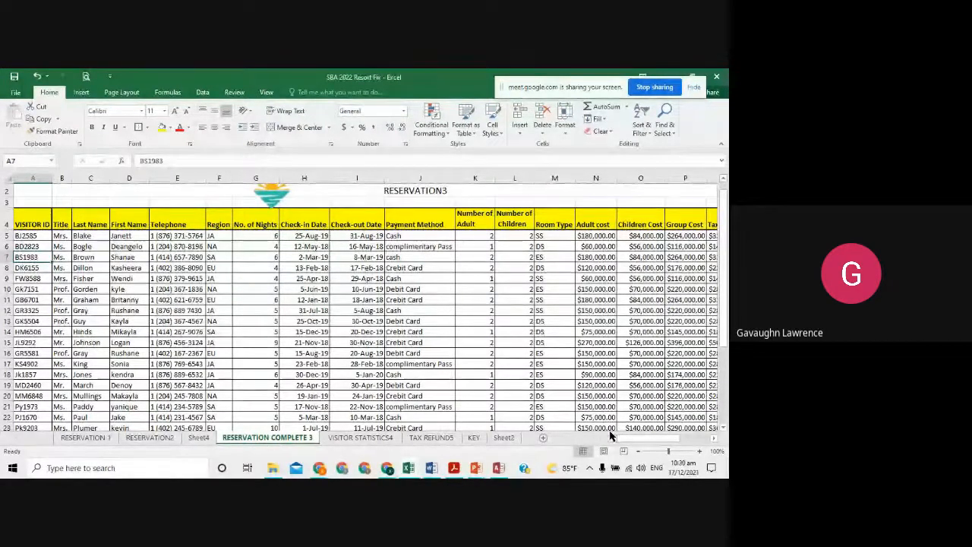
key(alt+Tab)
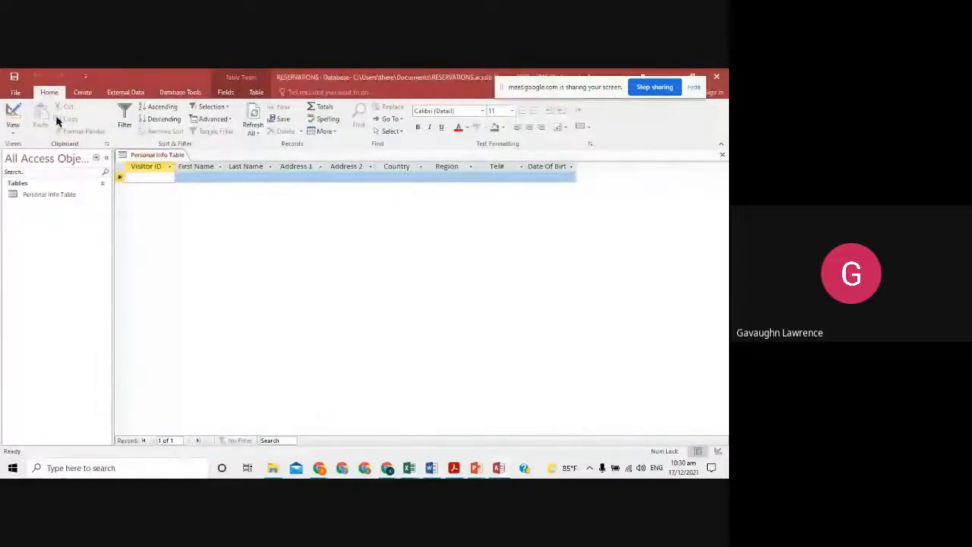
click(12, 115)
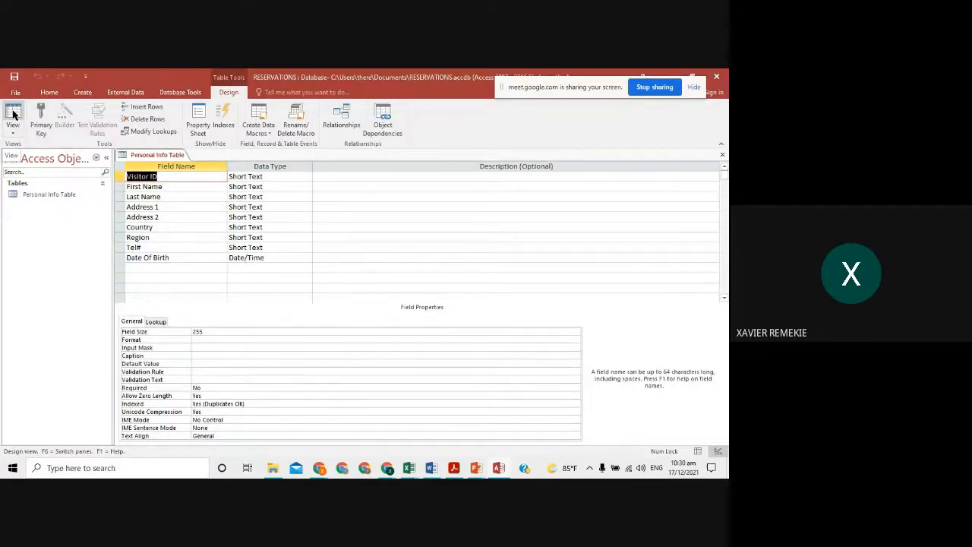
click(13, 131)
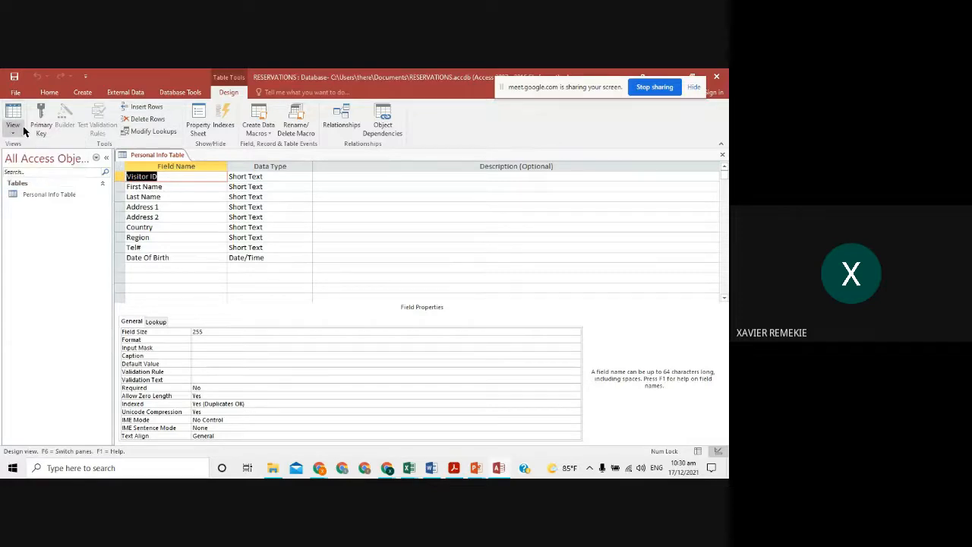
click(15, 134)
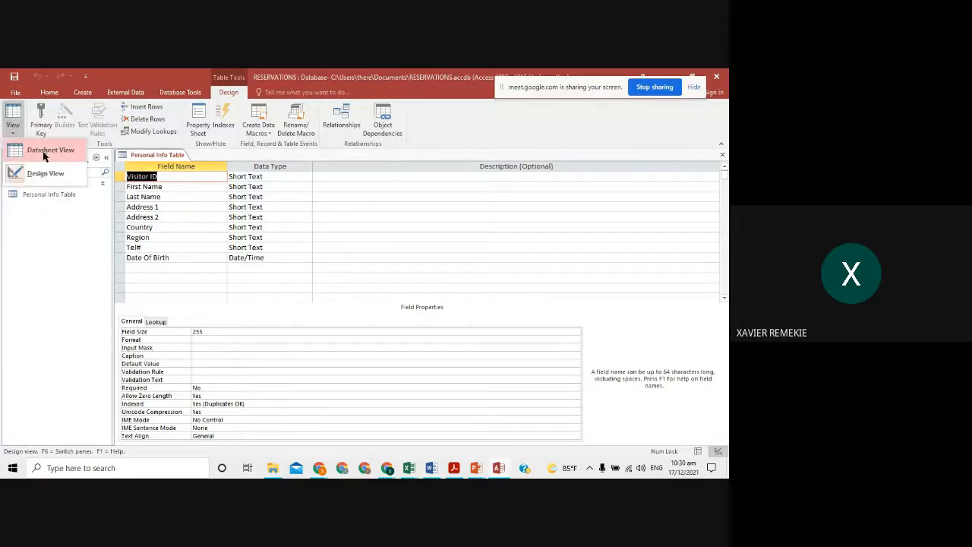
click(44, 152)
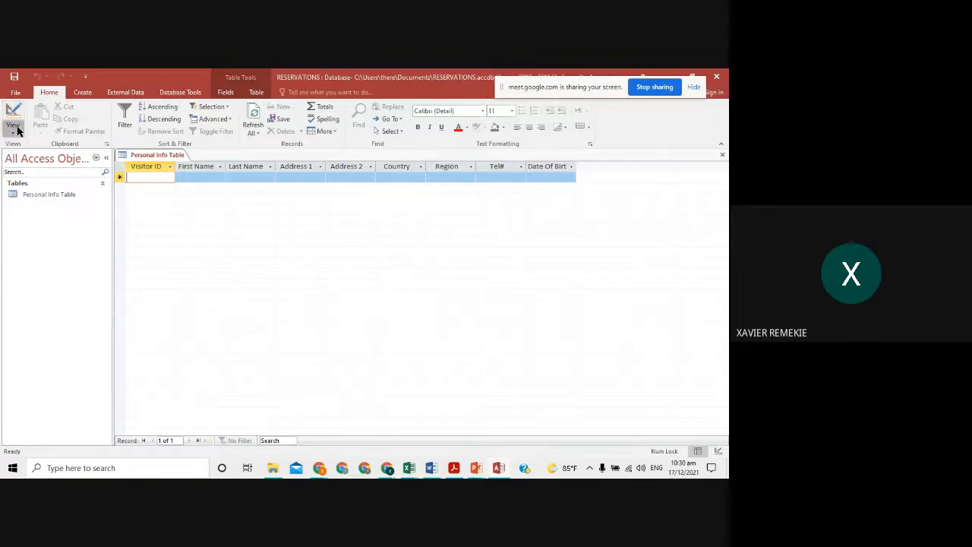
click(13, 127)
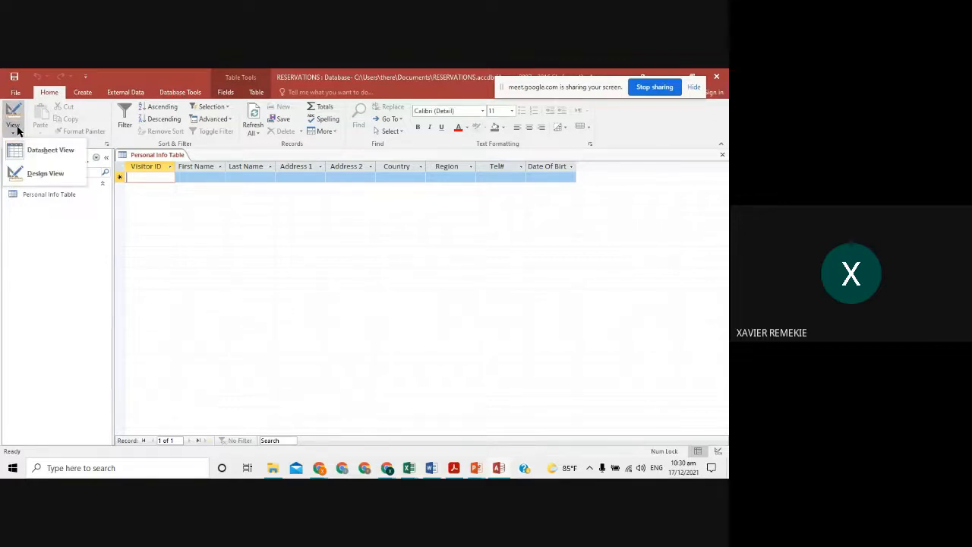
click(46, 174)
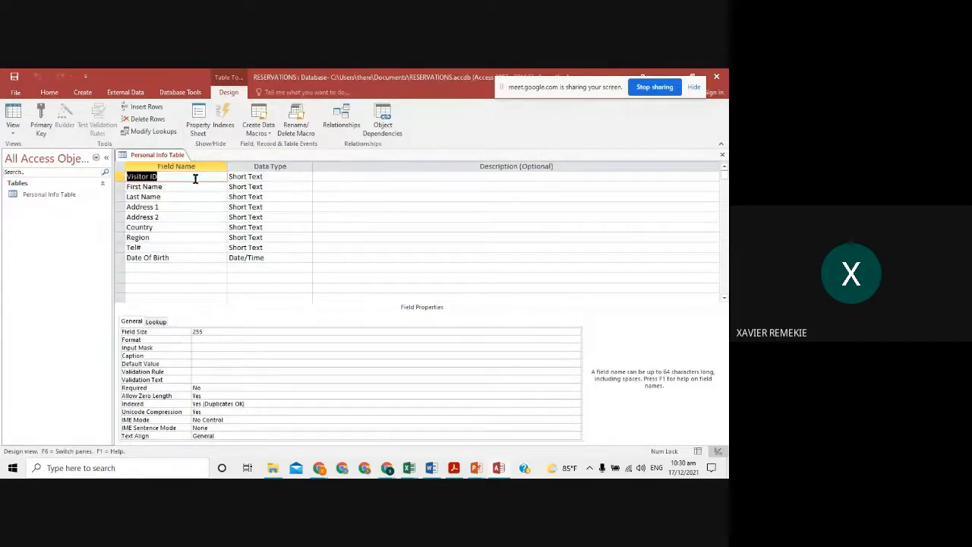
click(13, 121)
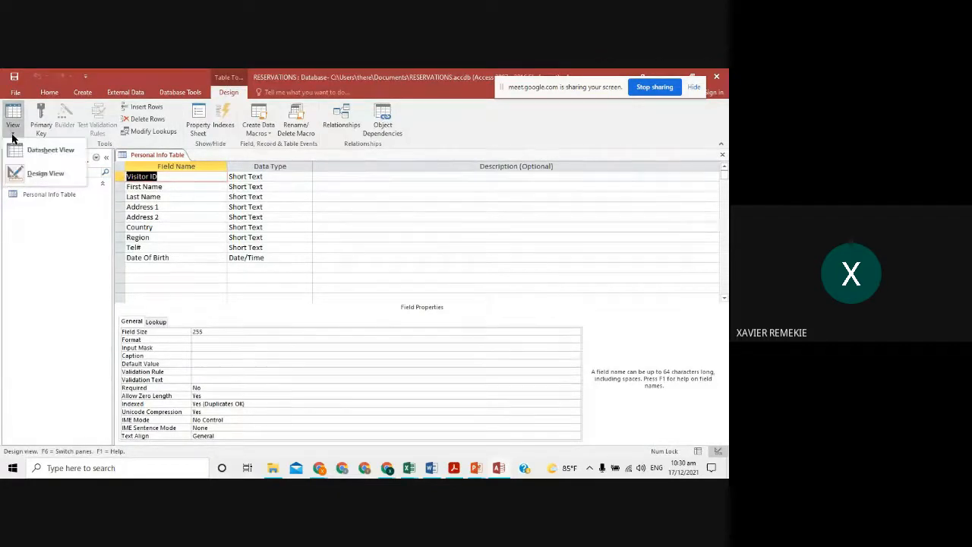
click(38, 155)
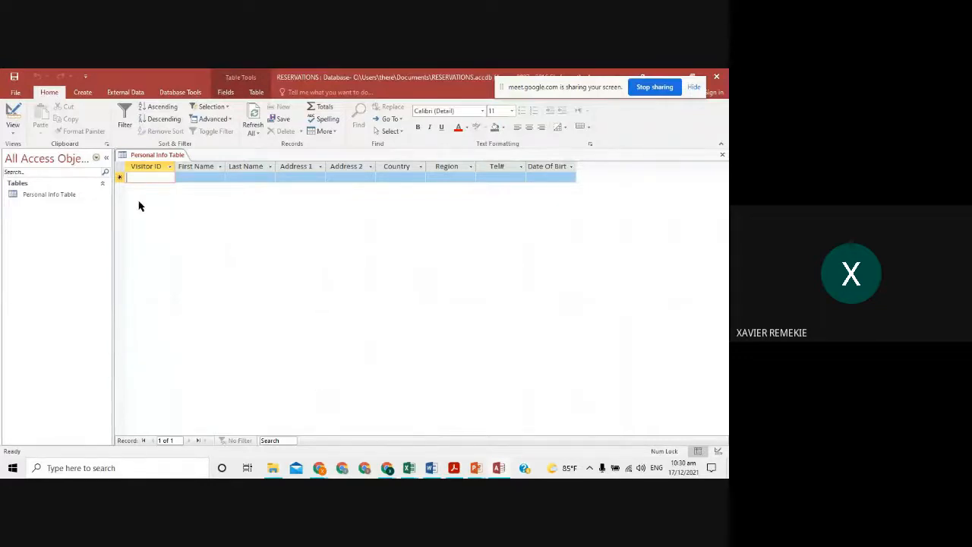
click(14, 130)
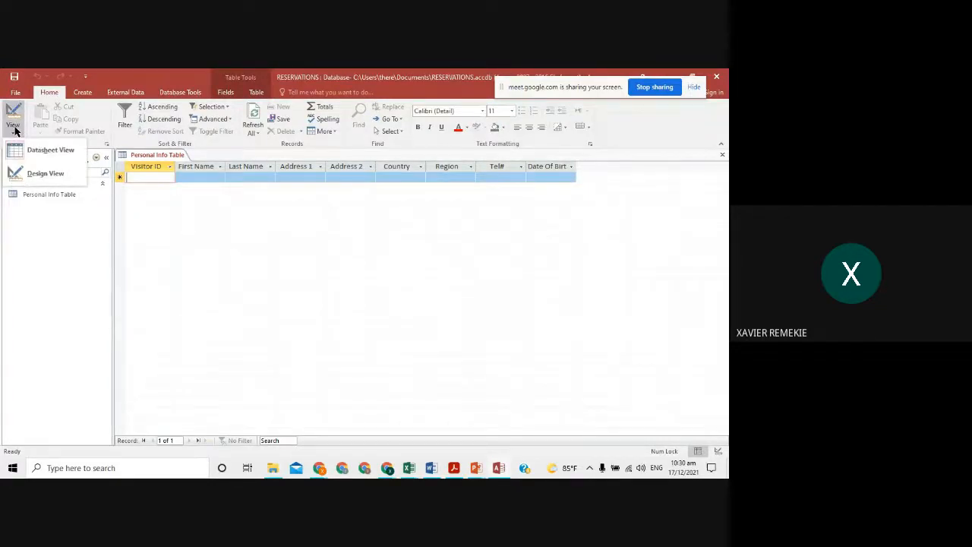
click(54, 178)
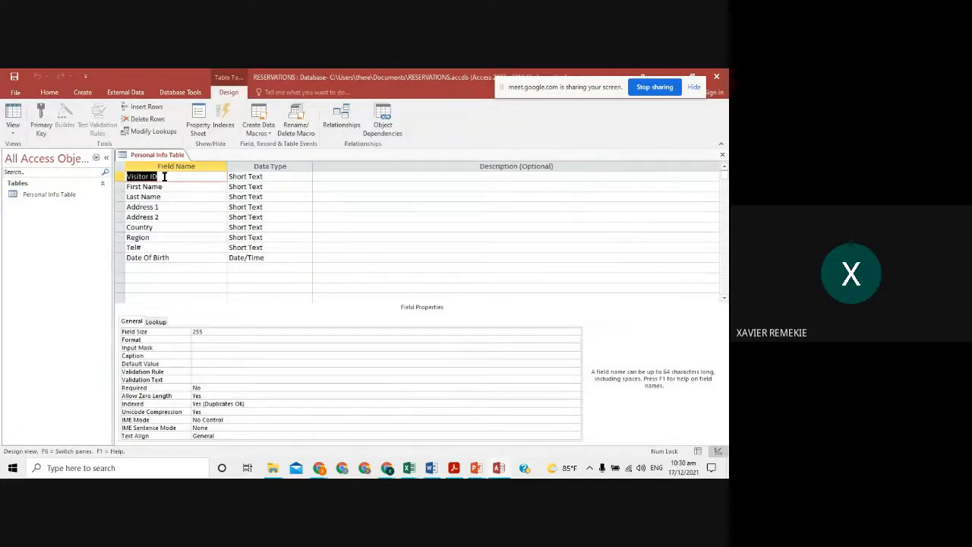
click(43, 114)
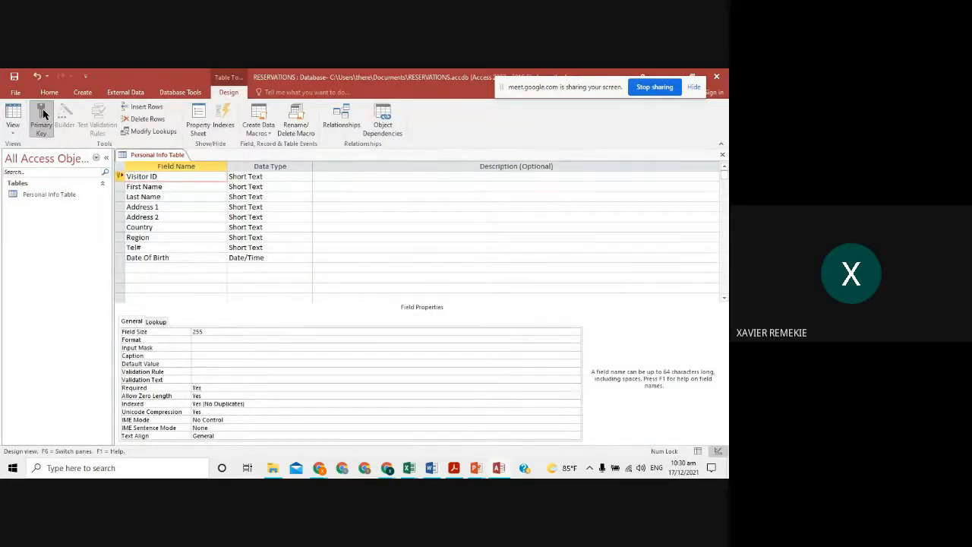
click(43, 114)
click(18, 130)
click(35, 153)
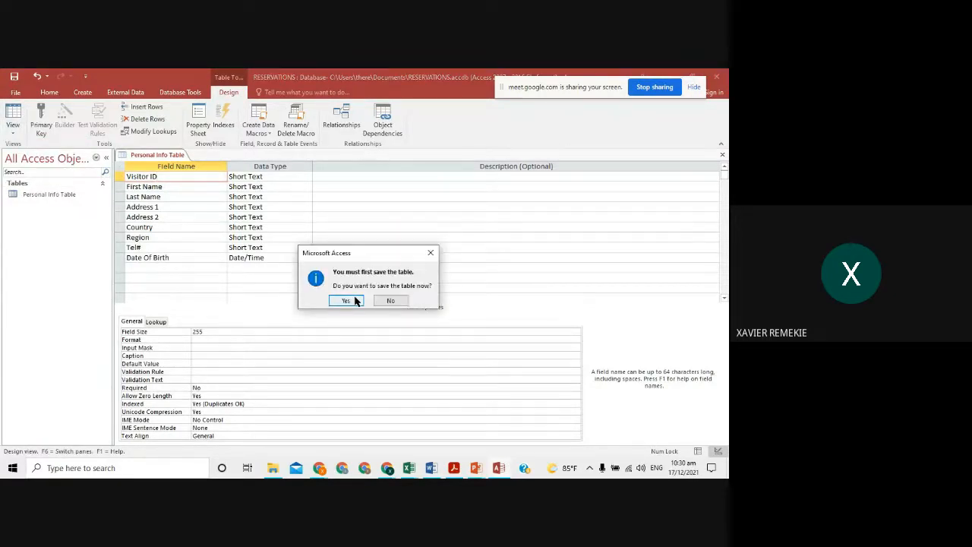
click(390, 300)
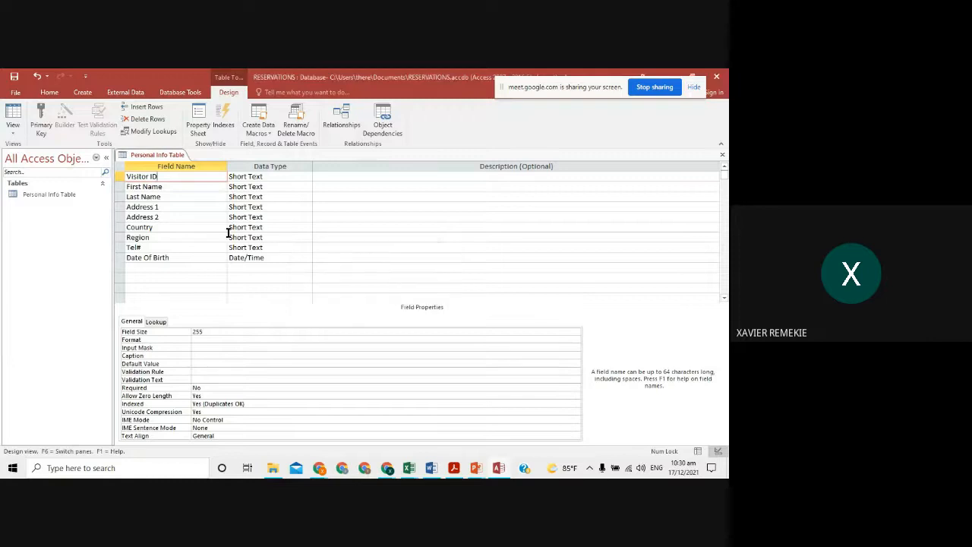
click(15, 114)
click(343, 301)
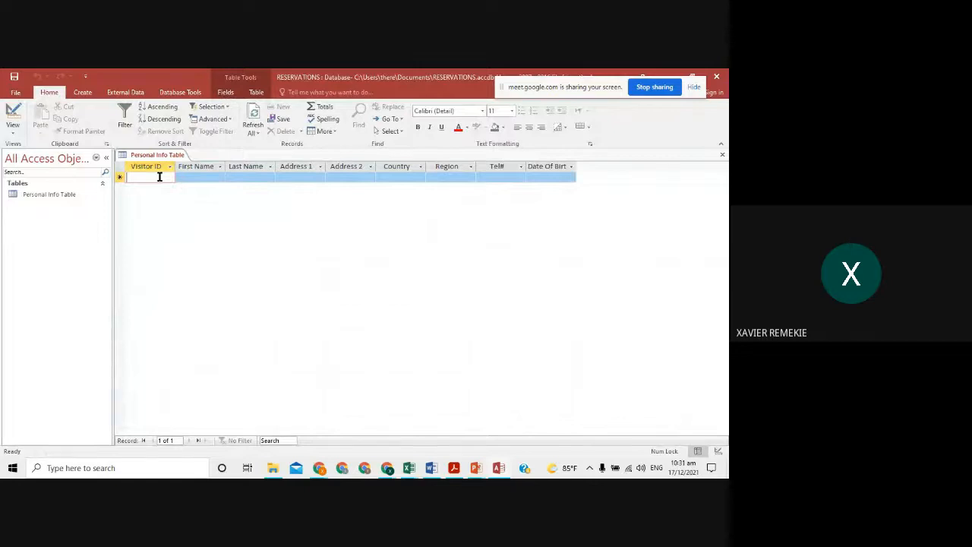
- Compare the reservation sheet with the Access table and widen the Date Of Birth column
key(alt+Tab)
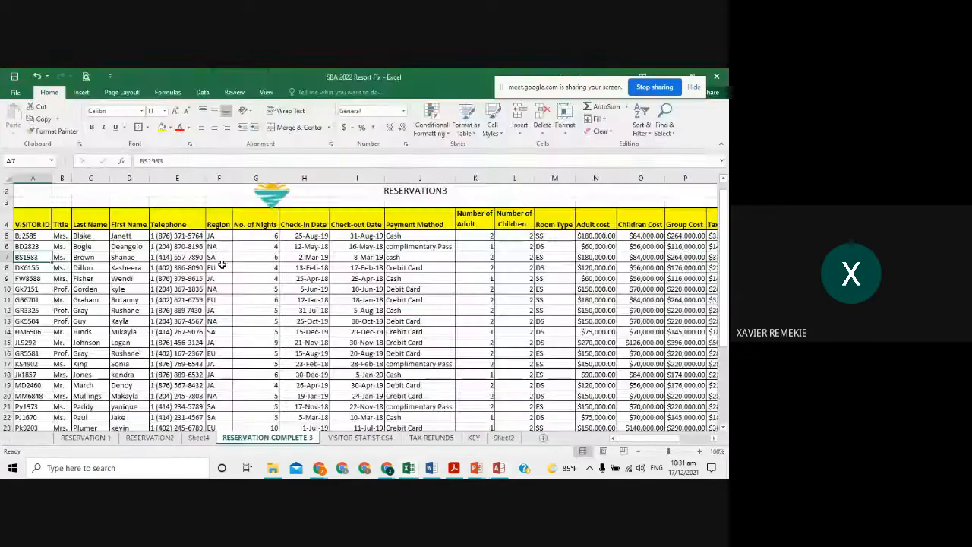
scroll(221, 263, up, 1)
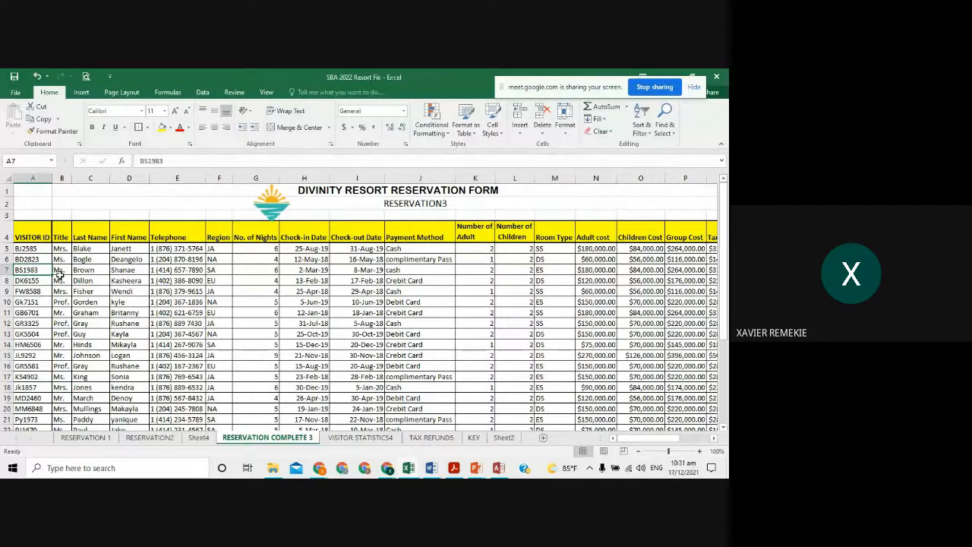
key(alt+Tab)
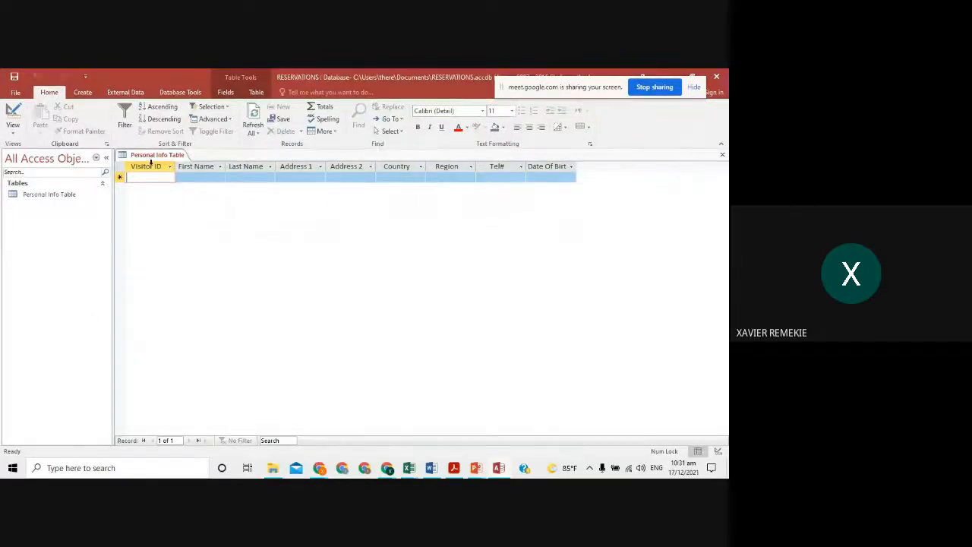
key(alt+Tab)
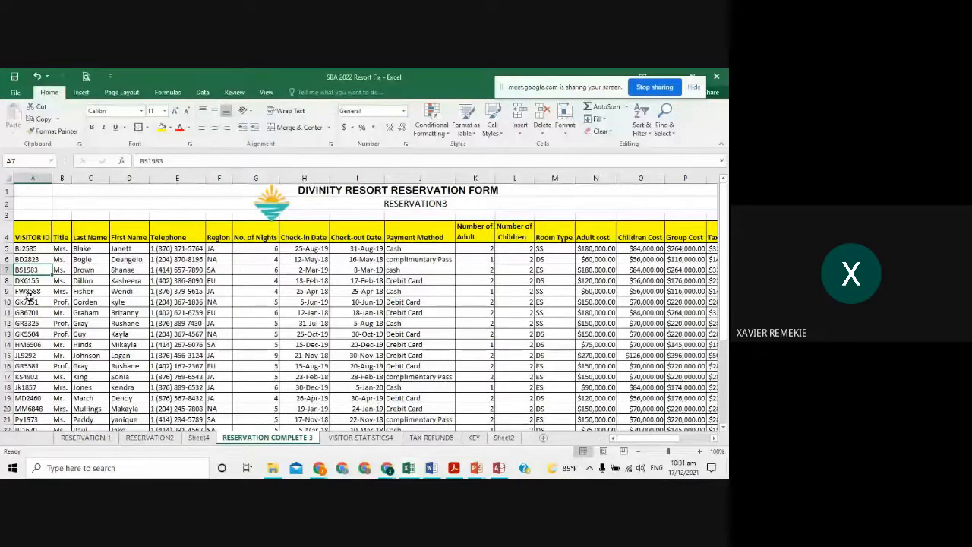
scroll(28, 296, down, 10)
scroll(23, 342, up, 10)
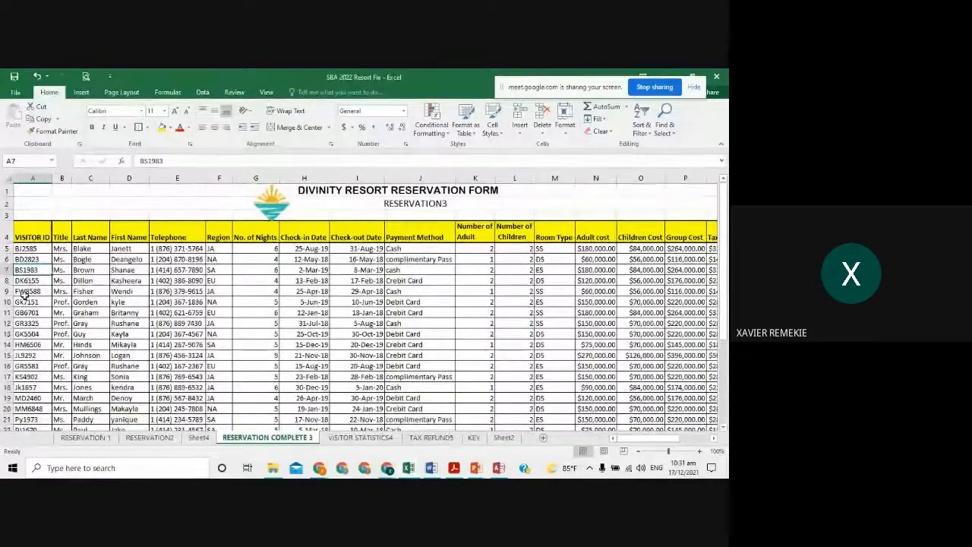
key(alt+Tab)
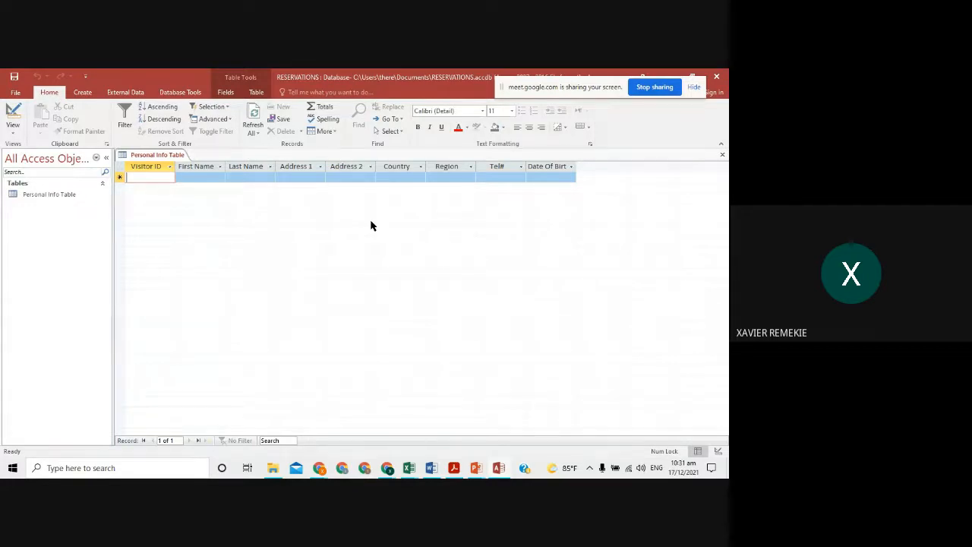
drag(568, 171, 583, 170)
- Copy the VISITOR ID codes from BJ2585 down column A of the reservation sheet
key(alt+Tab)
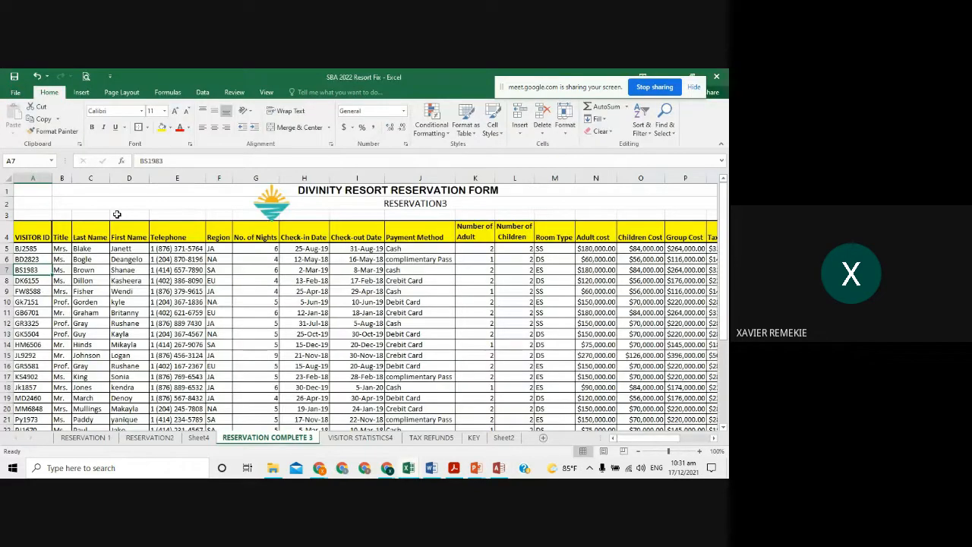
click(32, 249)
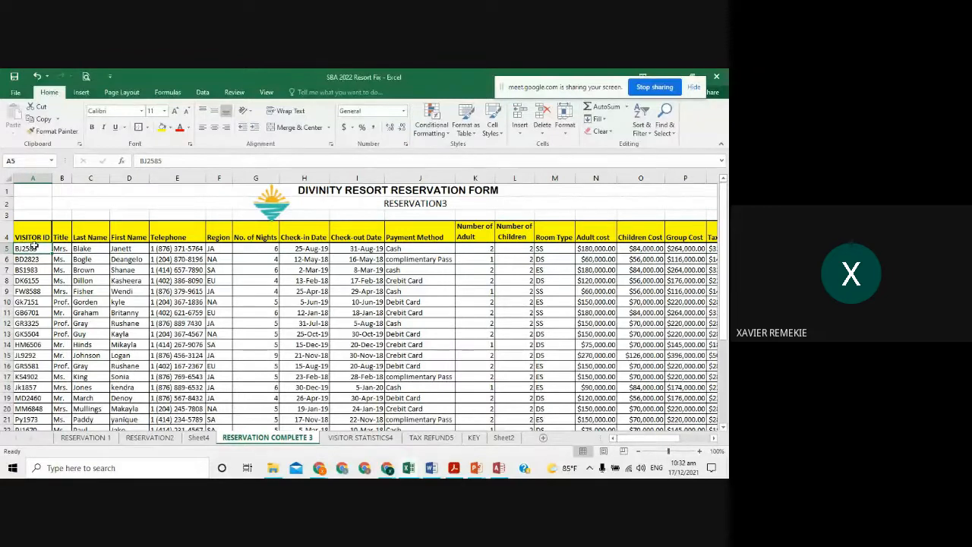
drag(34, 246, 33, 439)
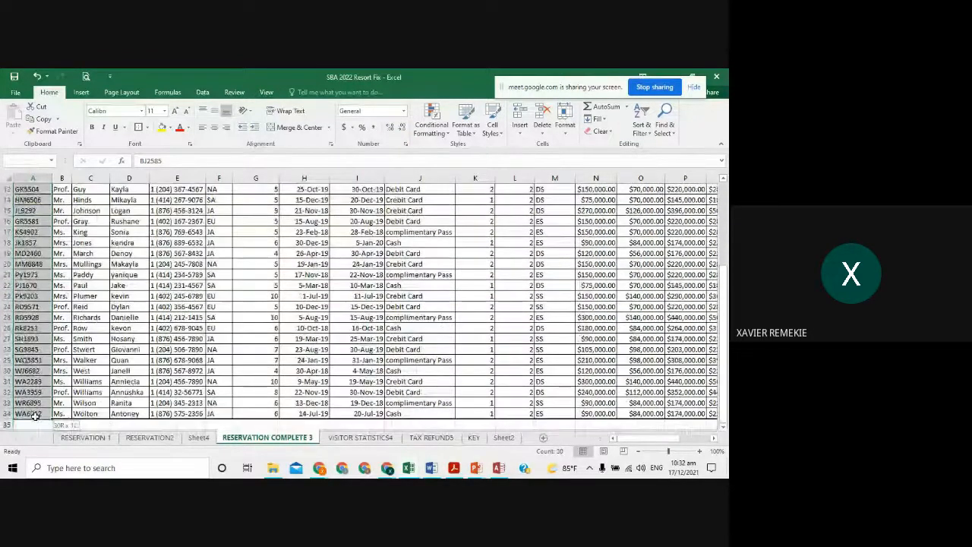
click(43, 119)
scroll(226, 248, up, 4)
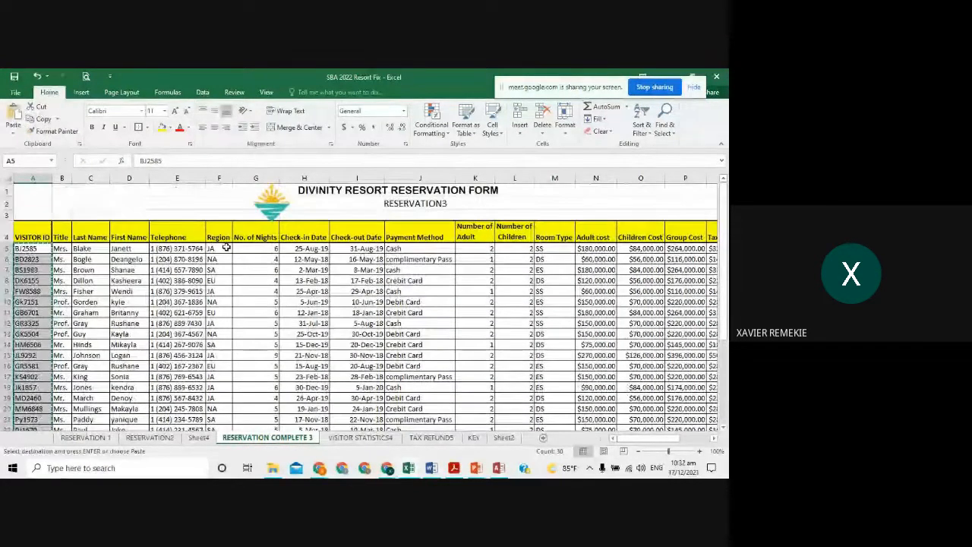
key(alt+Tab)
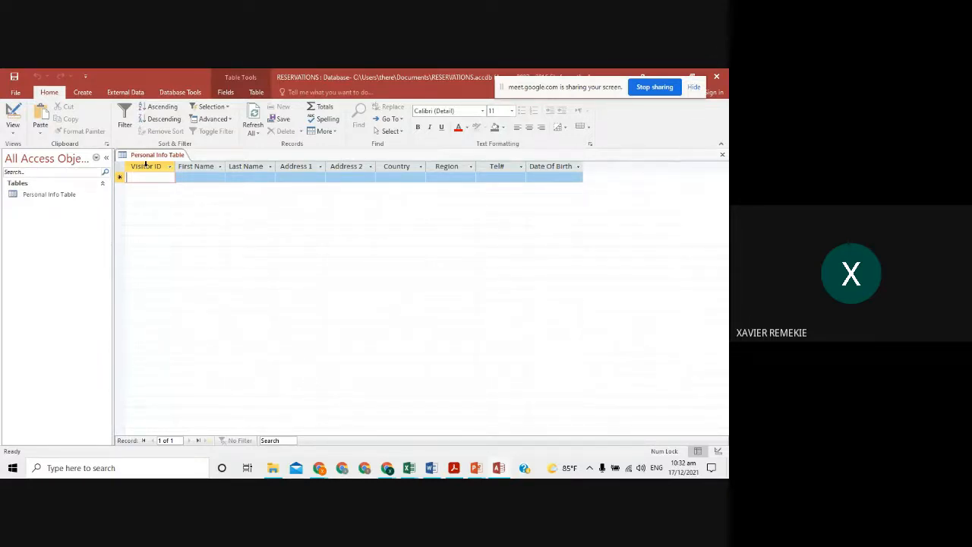
- Attempt pasting into the Visitor ID column, then cancel the 30-record paste and the copy
click(146, 166)
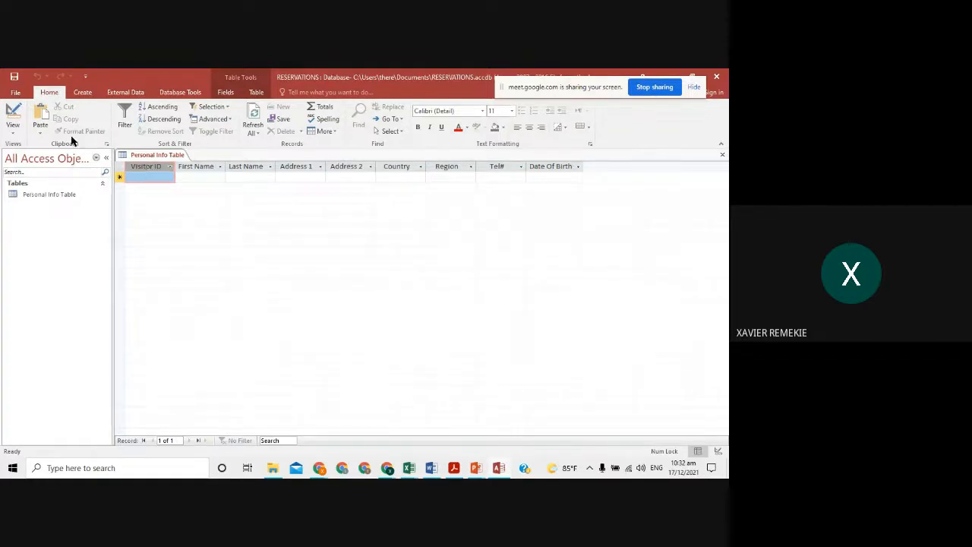
click(39, 112)
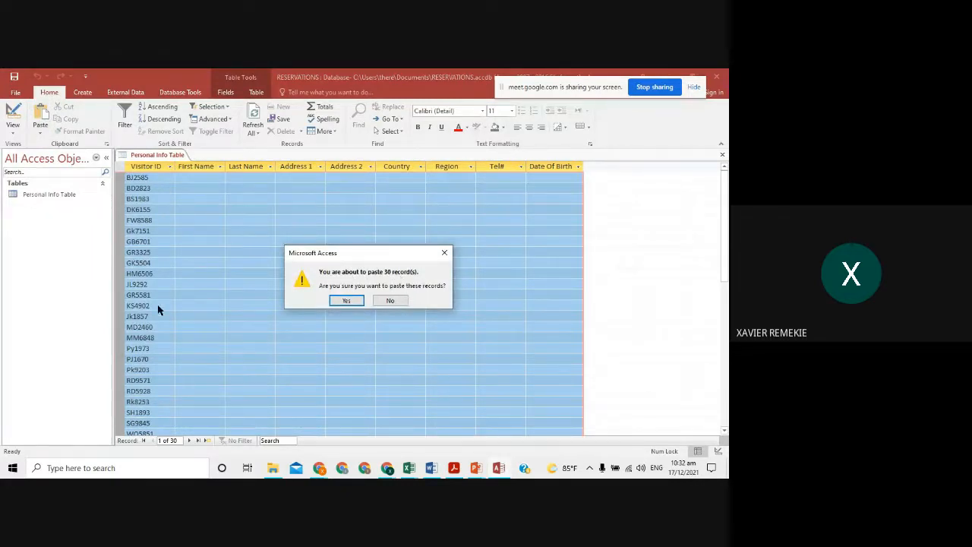
click(444, 252)
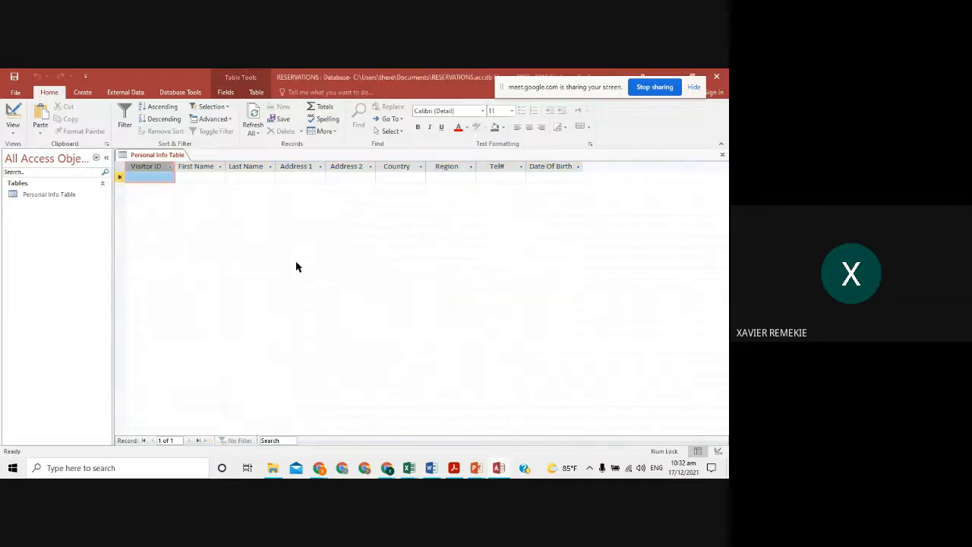
key(alt+Tab)
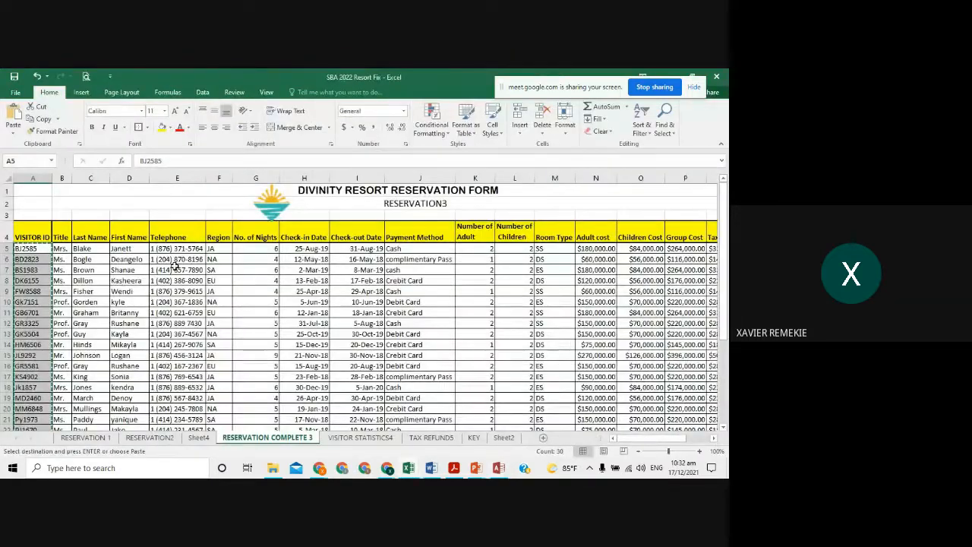
key(Escape)
- Reselect and copy the visitor IDs from BJ2585 down to the last one in Excel
click(176, 292)
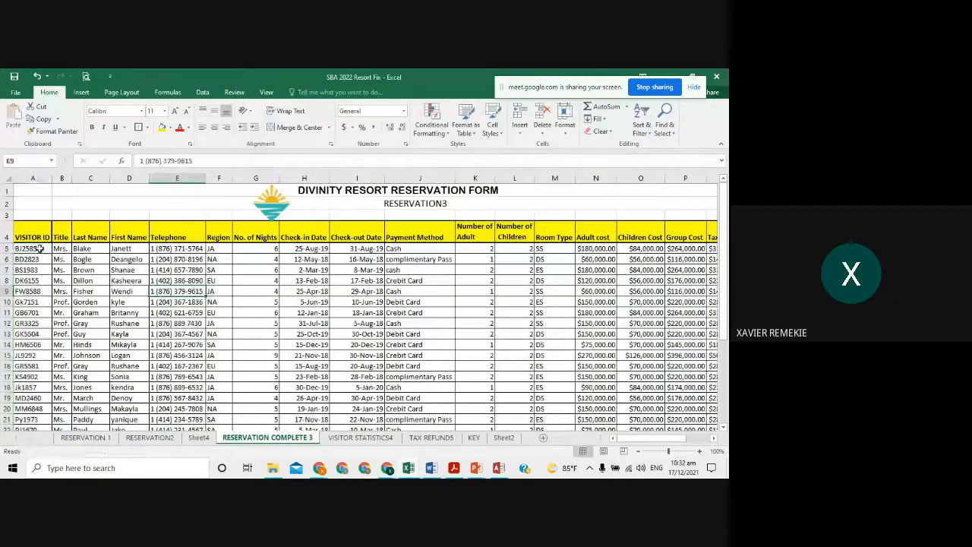
drag(38, 248, 43, 324)
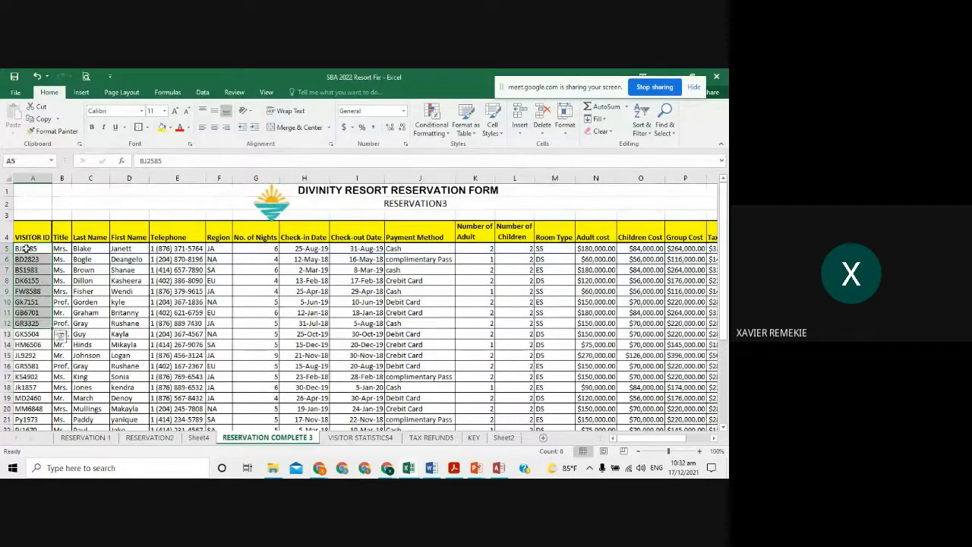
drag(26, 247, 38, 271)
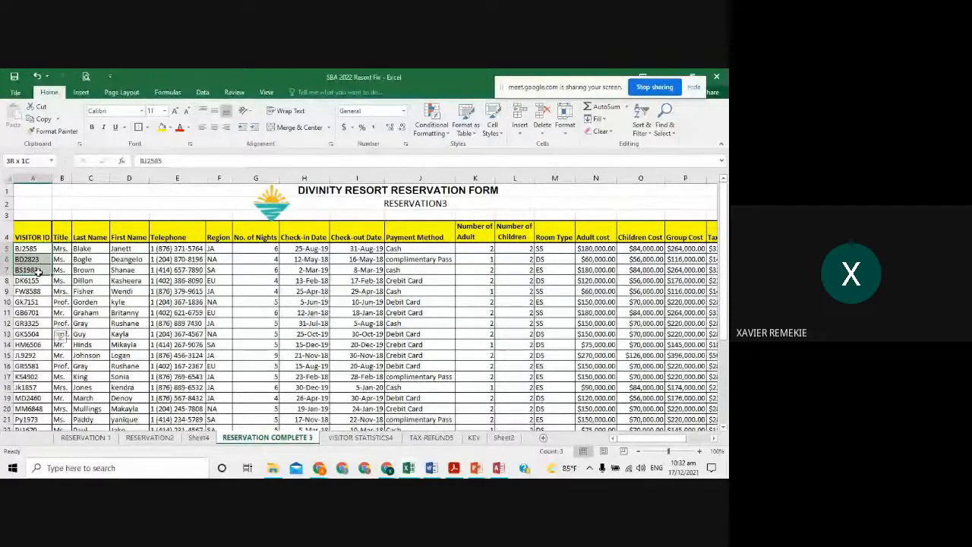
drag(37, 271, 45, 416)
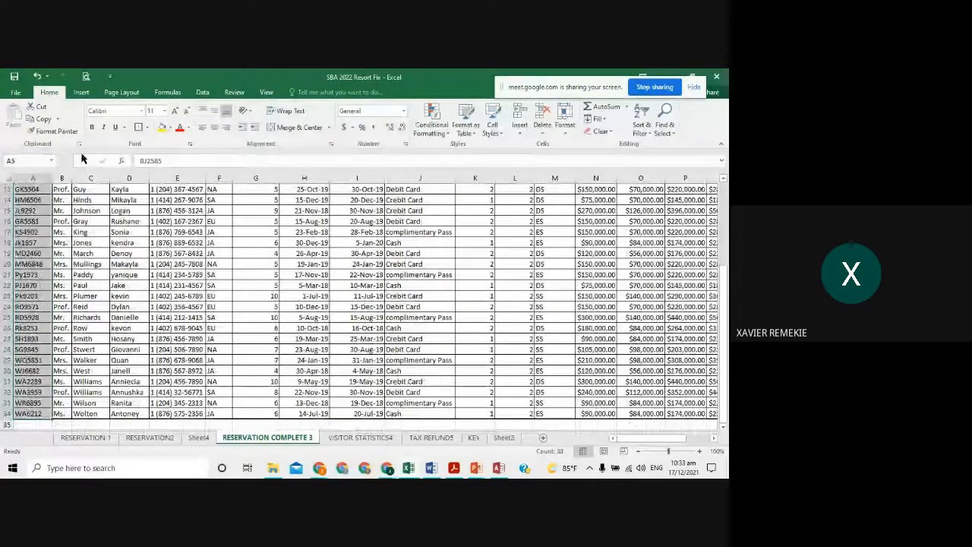
click(44, 121)
scroll(100, 248, up, 4)
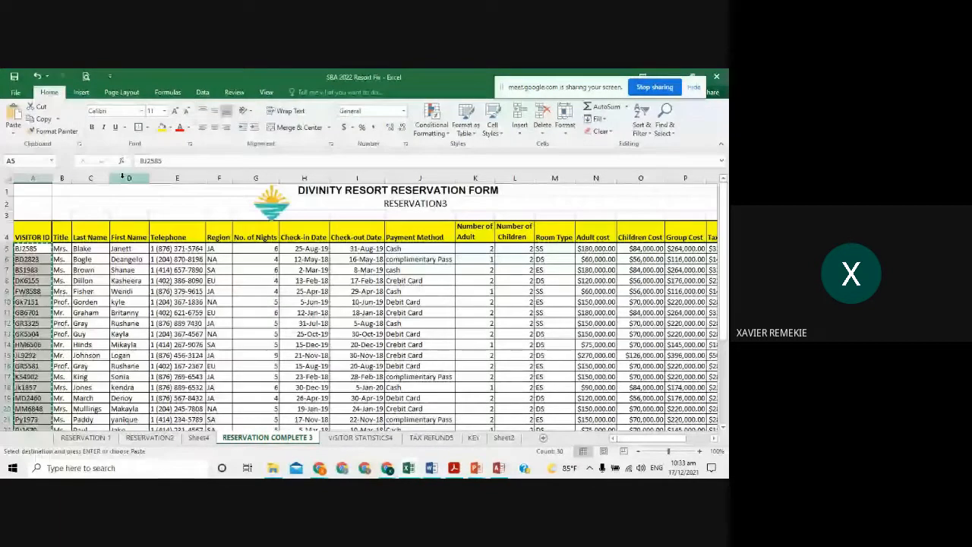
key(alt+Tab)
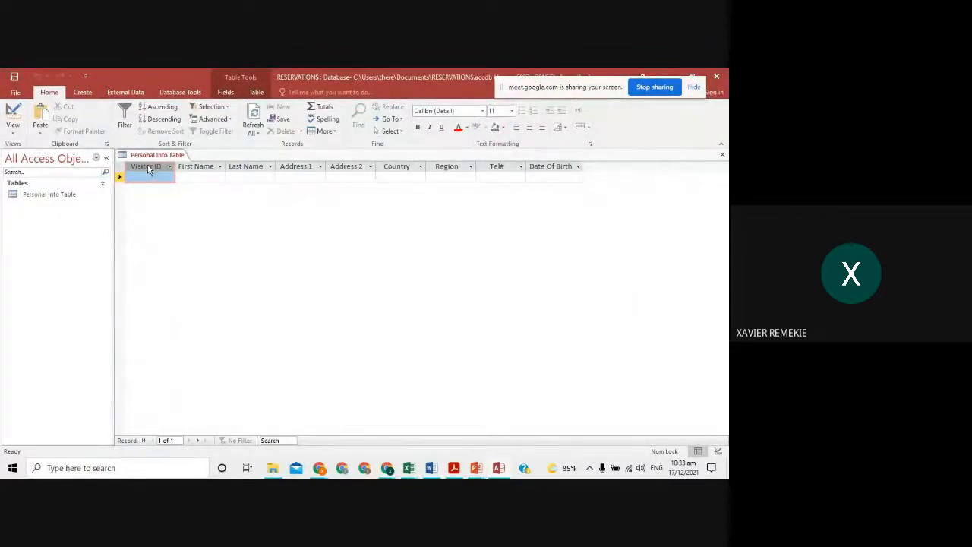
- Paste the 30 visitor IDs into the Visitor ID column and confirm
click(40, 114)
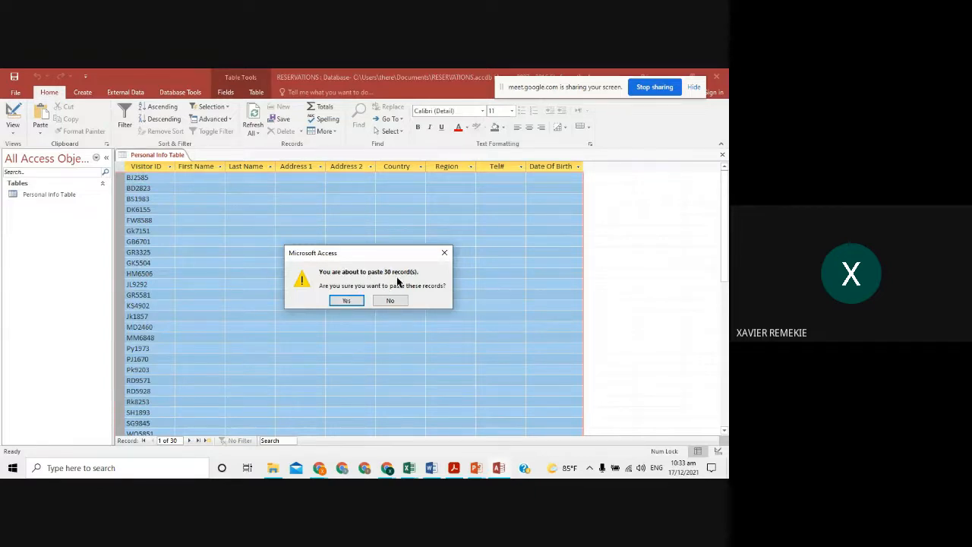
click(346, 300)
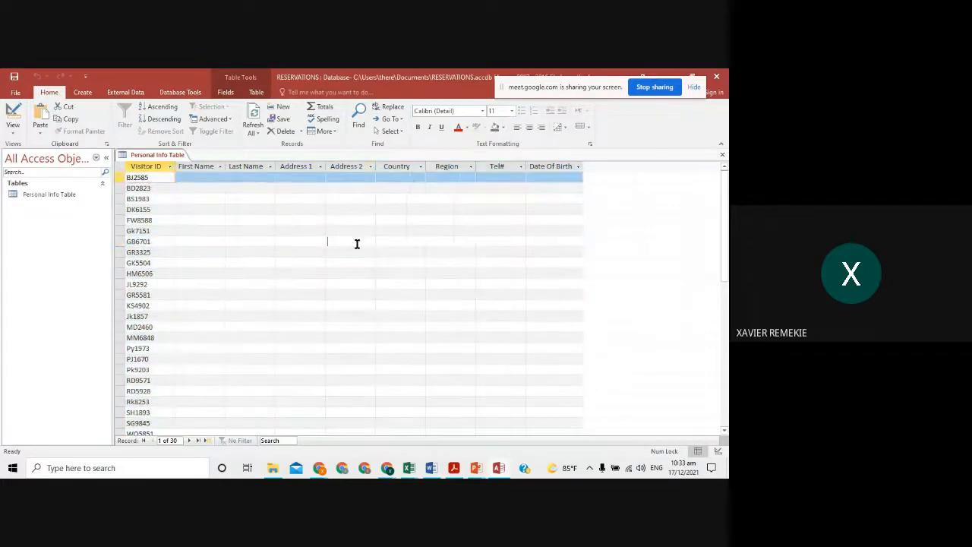
click(357, 243)
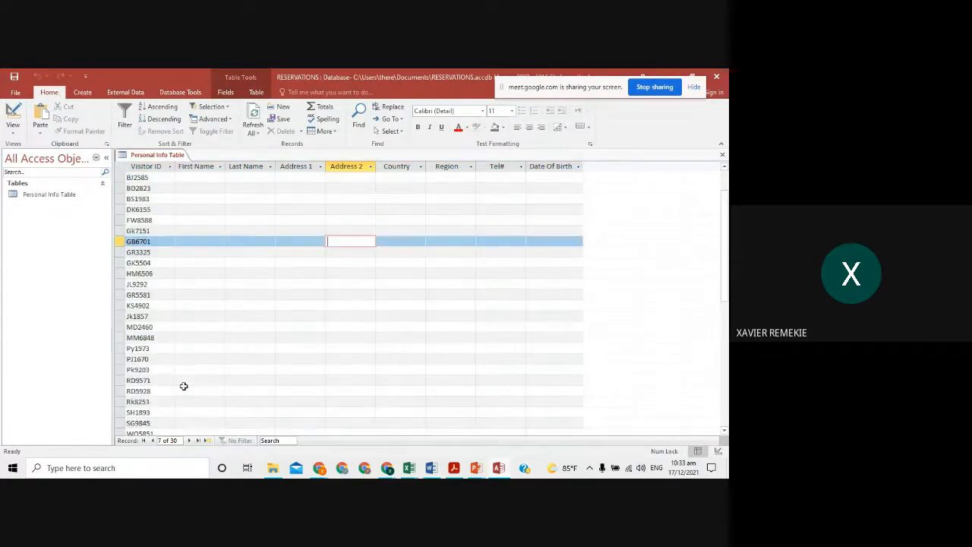
- Copy the first names from Excel and paste all 30 into the First Name column
key(alt+Tab)
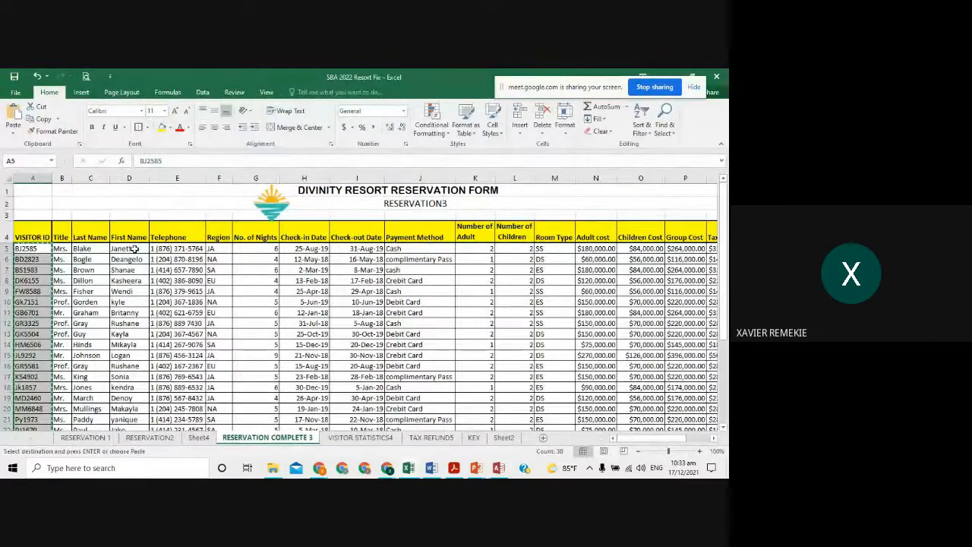
drag(133, 249, 139, 423)
key(ctrl+c)
key(alt+Tab)
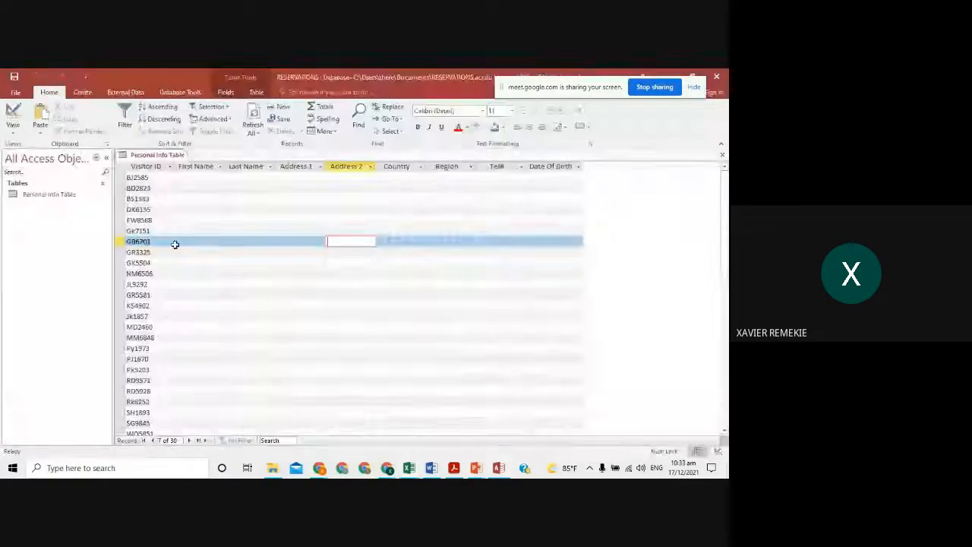
click(195, 166)
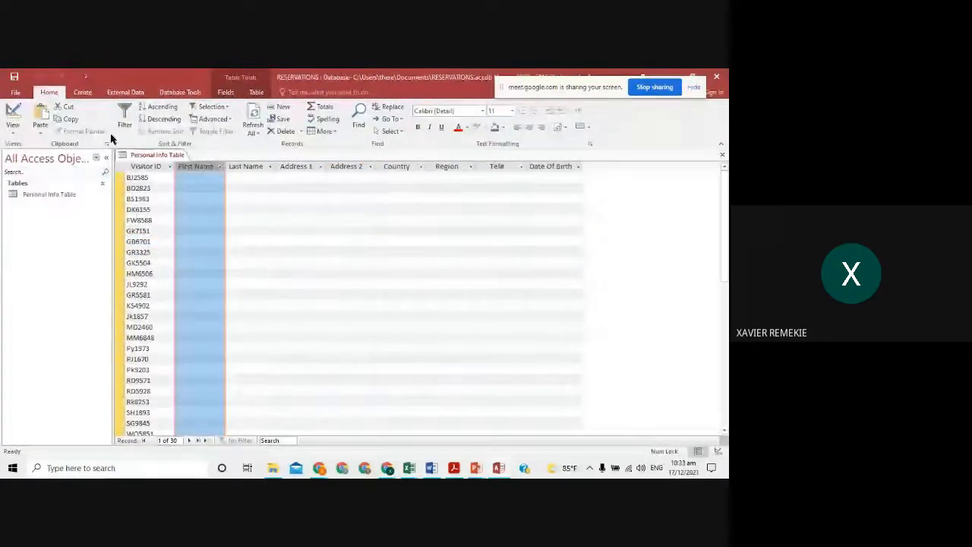
click(41, 115)
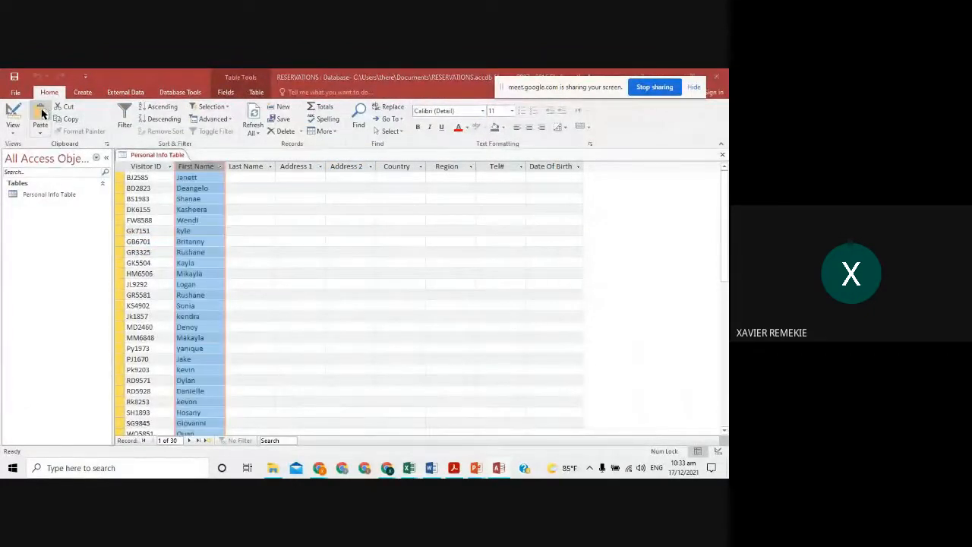
click(346, 298)
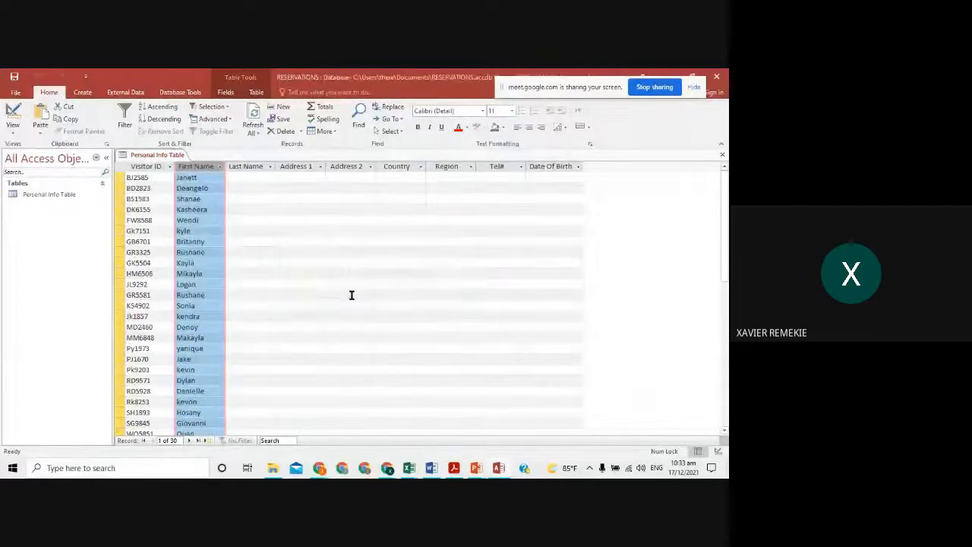
- Copy the last names from column C and select the empty Last Name column
key(alt+Tab)
scroll(269, 217, up, 4)
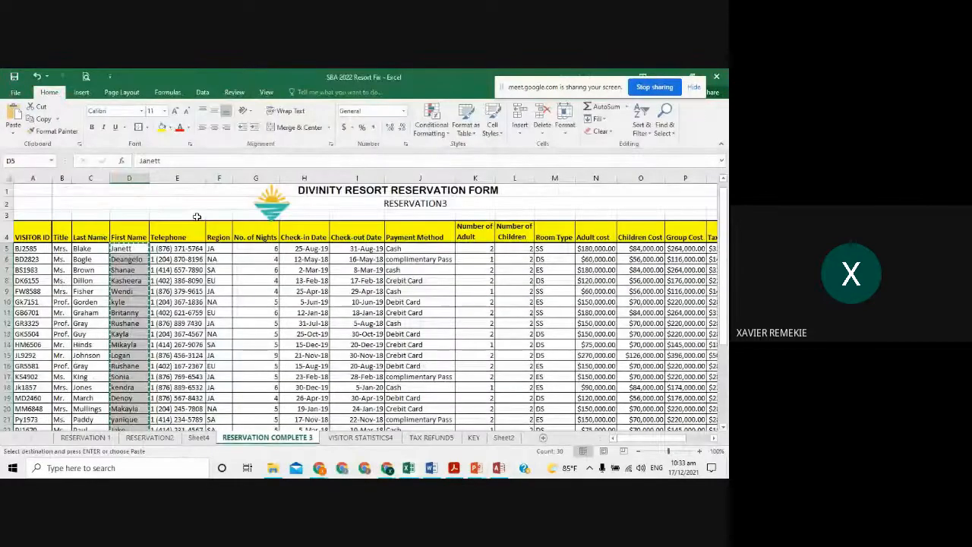
drag(82, 249, 99, 414)
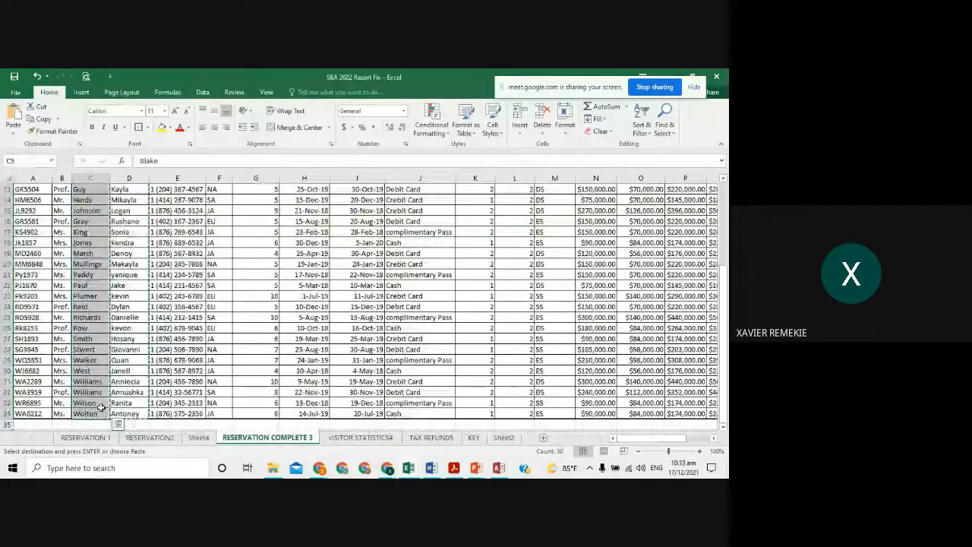
key(ctrl+c)
key(alt+Tab)
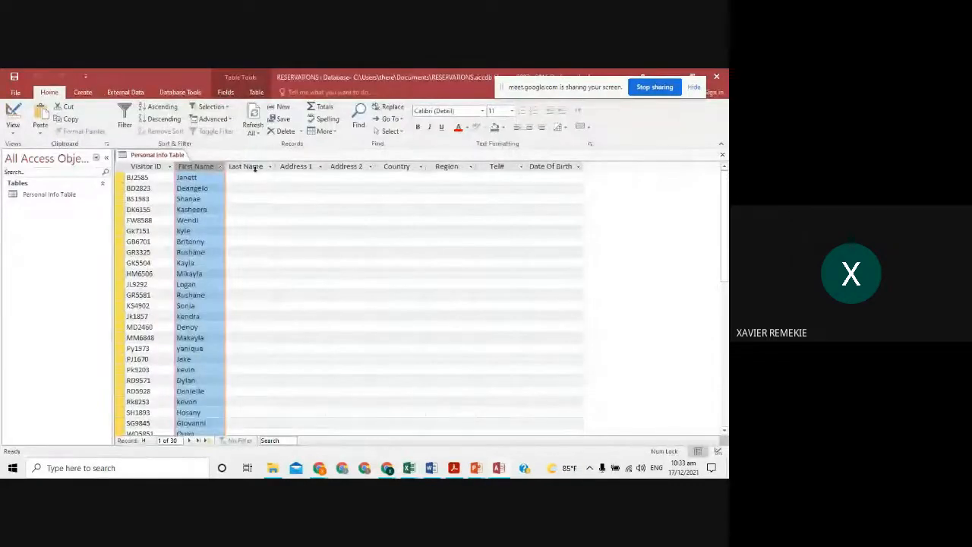
click(251, 166)
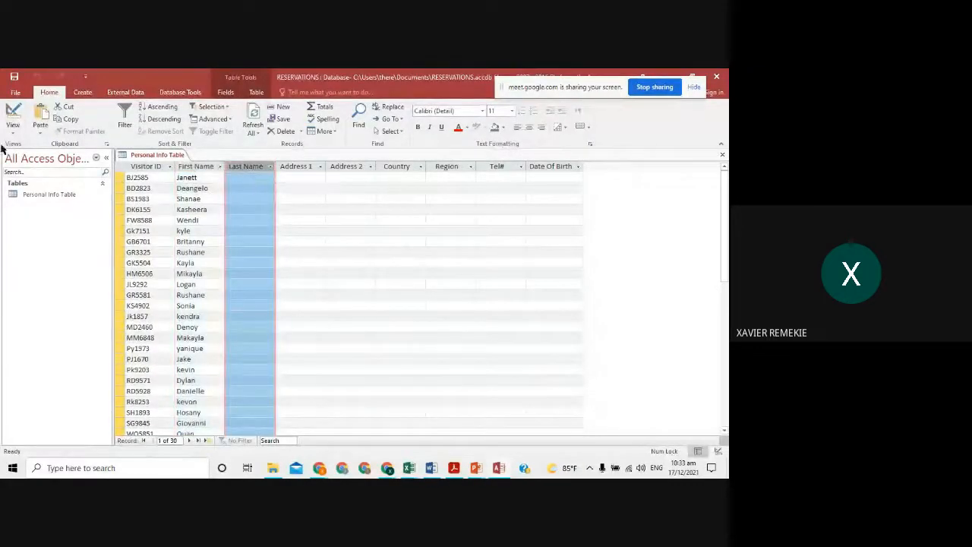
- Paste the 30 last names, Blake onward, into the Last Name column
click(40, 116)
click(351, 299)
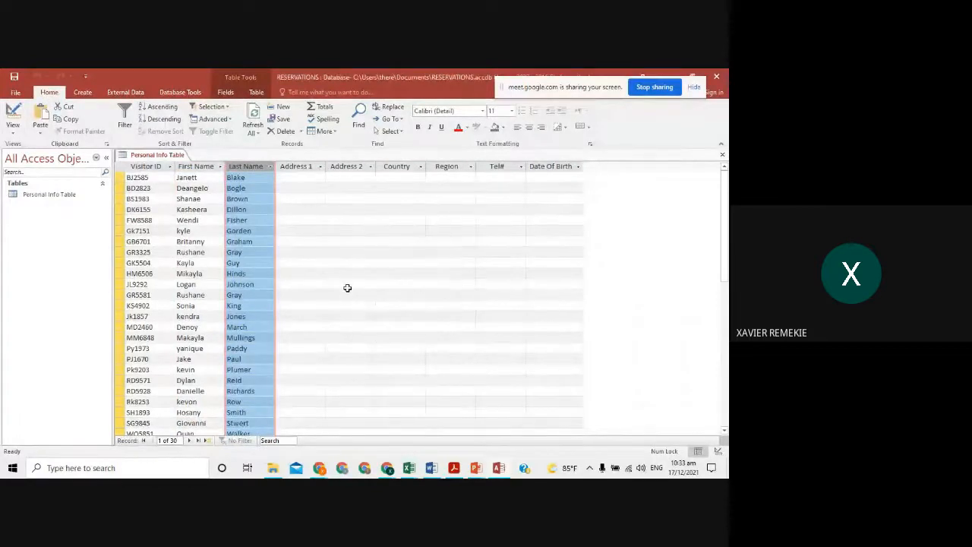
click(308, 177)
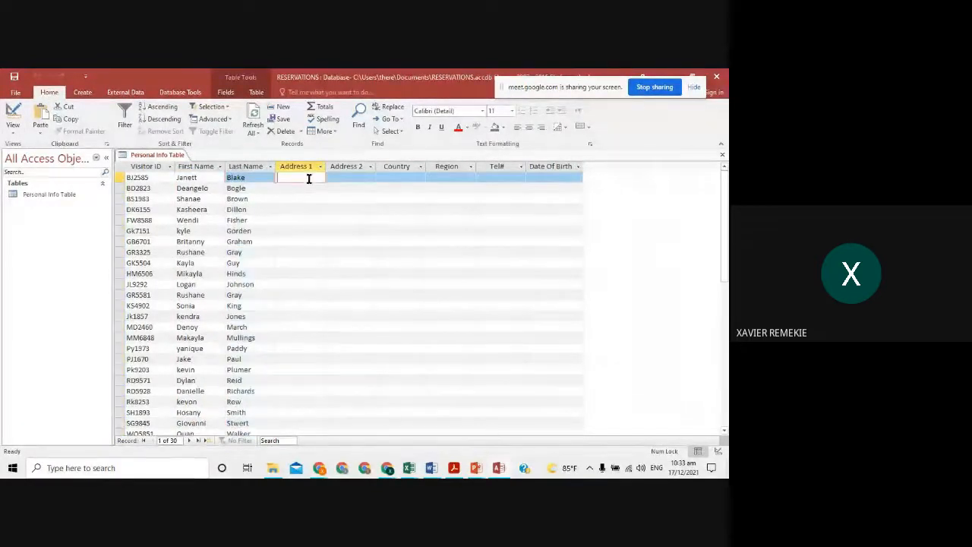
- Copy the Region cells from column F of the reservation sheet
key(alt+Tab)
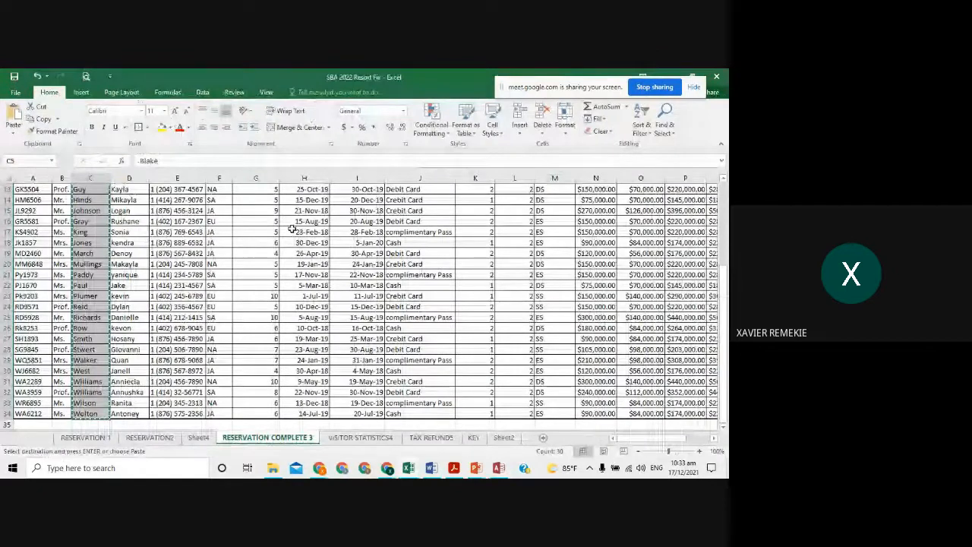
key(alt+Tab)
key(alt+Tab)
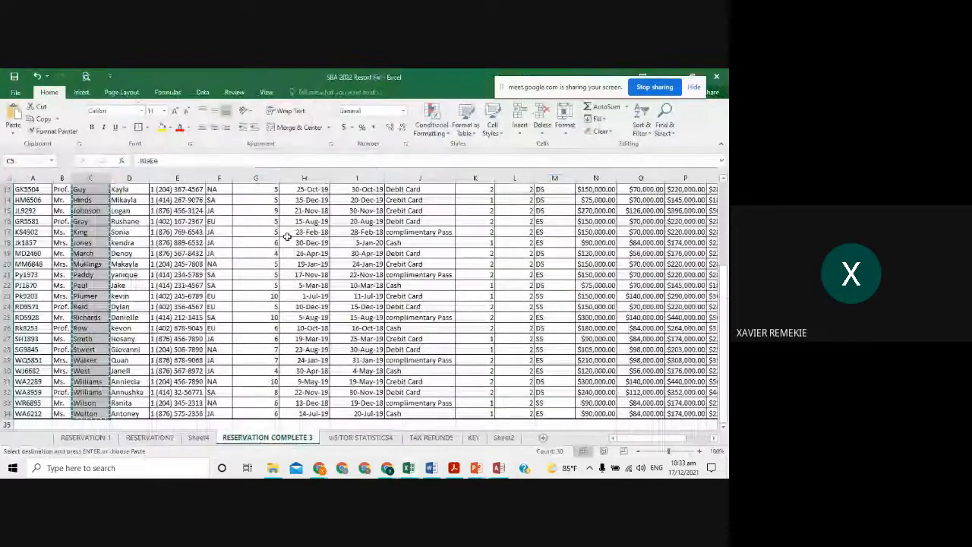
scroll(287, 236, up, 4)
drag(218, 248, 210, 413)
key(ctrl+c)
key(alt+Tab)
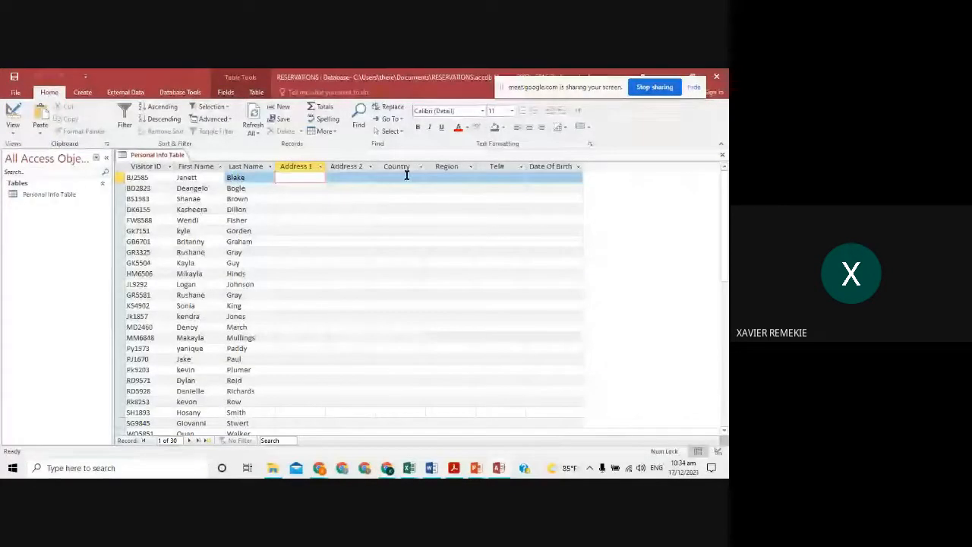
- Paste the 30 region codes into the Region column and confirm
click(445, 166)
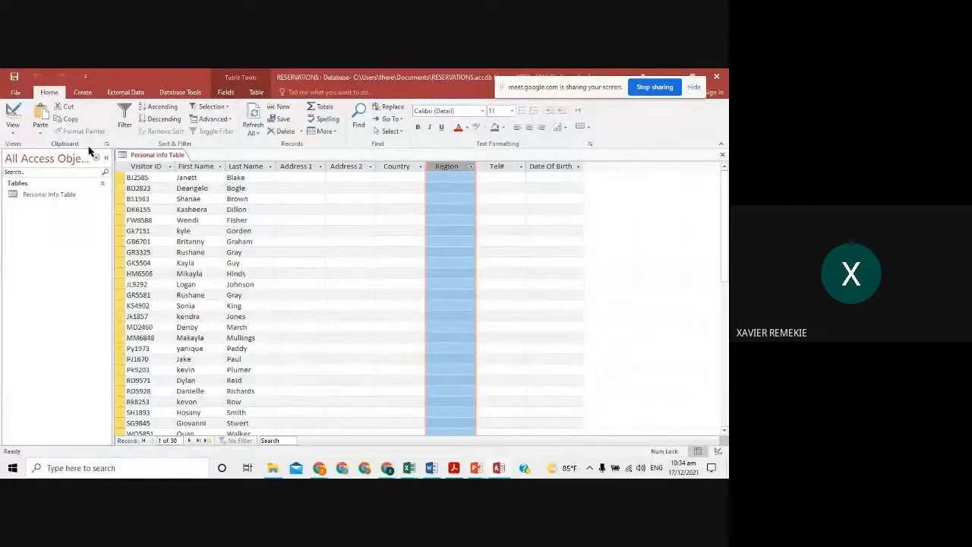
click(41, 114)
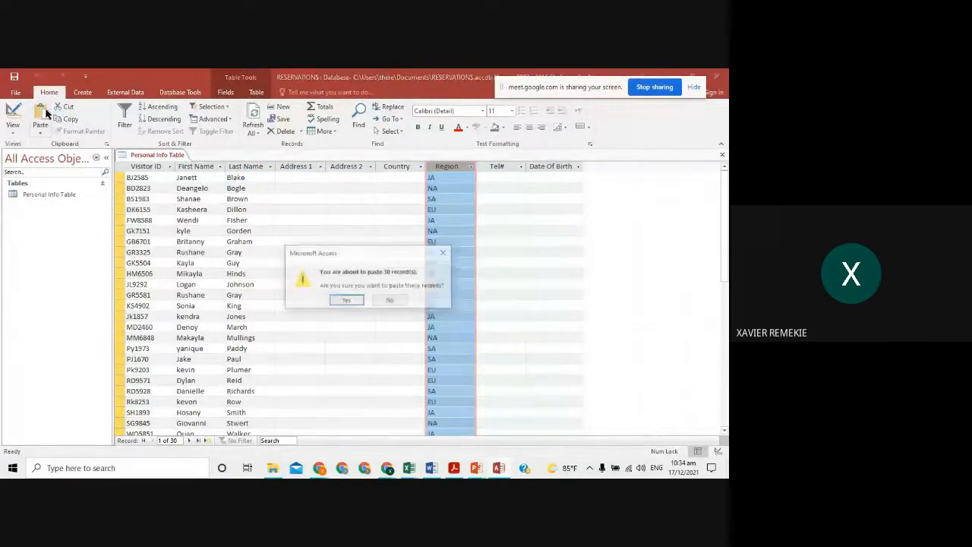
click(350, 301)
- Copy the telephone numbers from column E and paste all 30 into Tel#
key(alt+Tab)
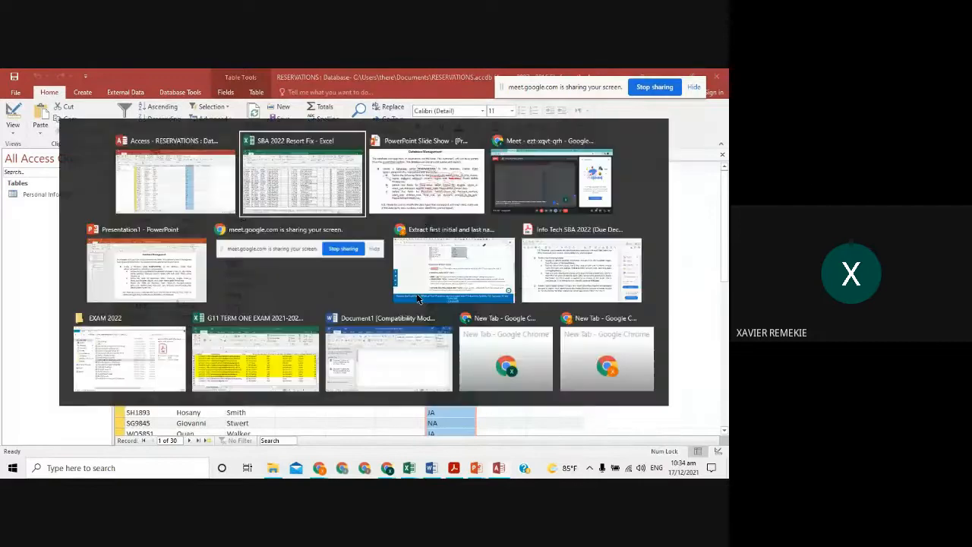
scroll(418, 295, up, 4)
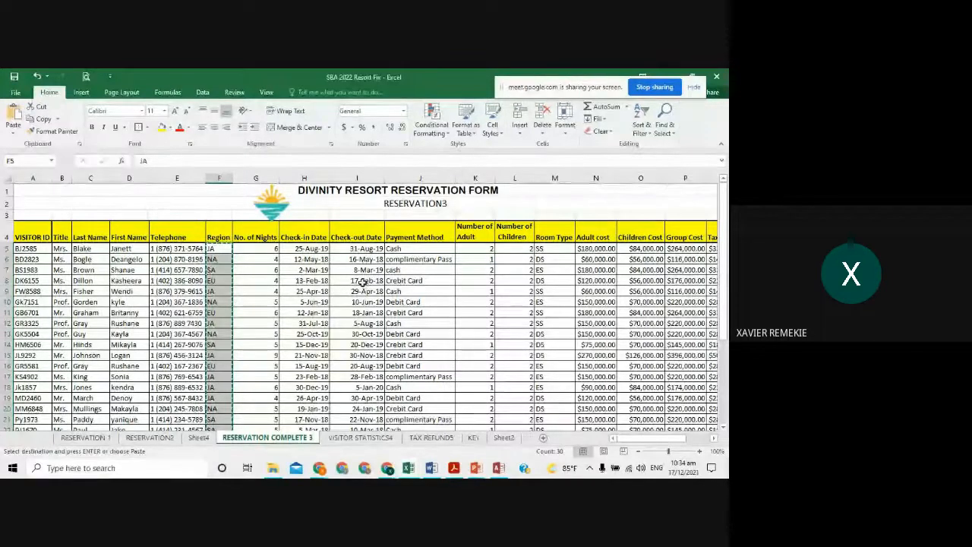
key(alt+Tab)
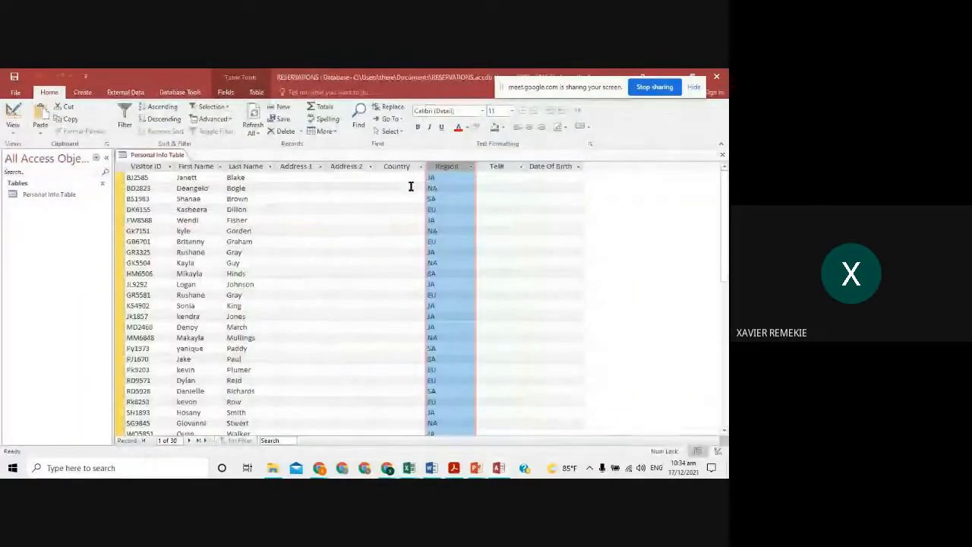
key(alt+Tab)
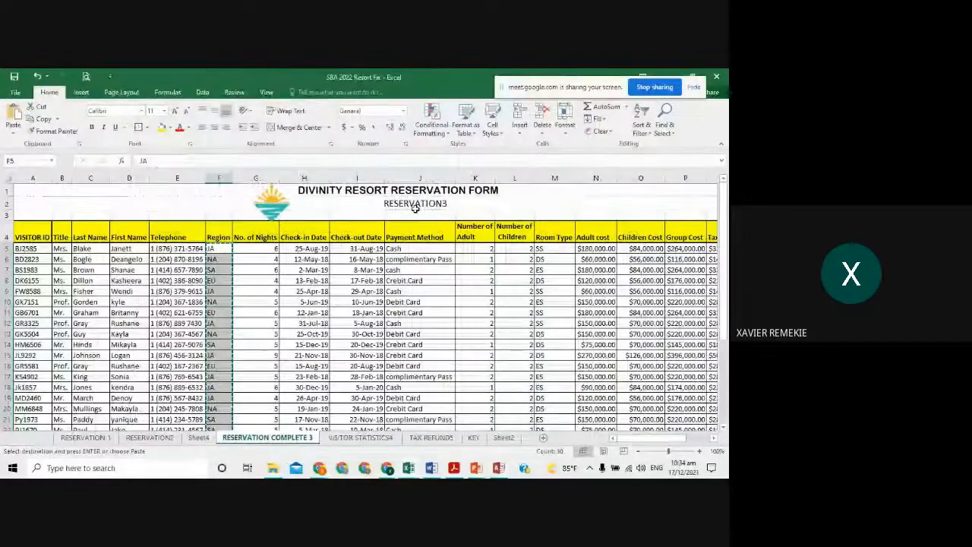
key(alt+Tab)
key(alt+Tab)
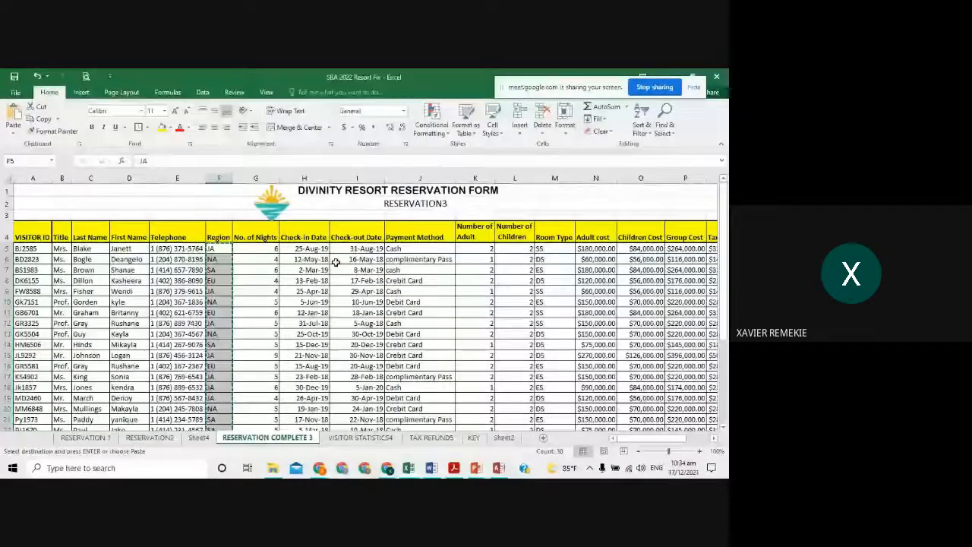
drag(177, 249, 197, 385)
key(alt+Tab)
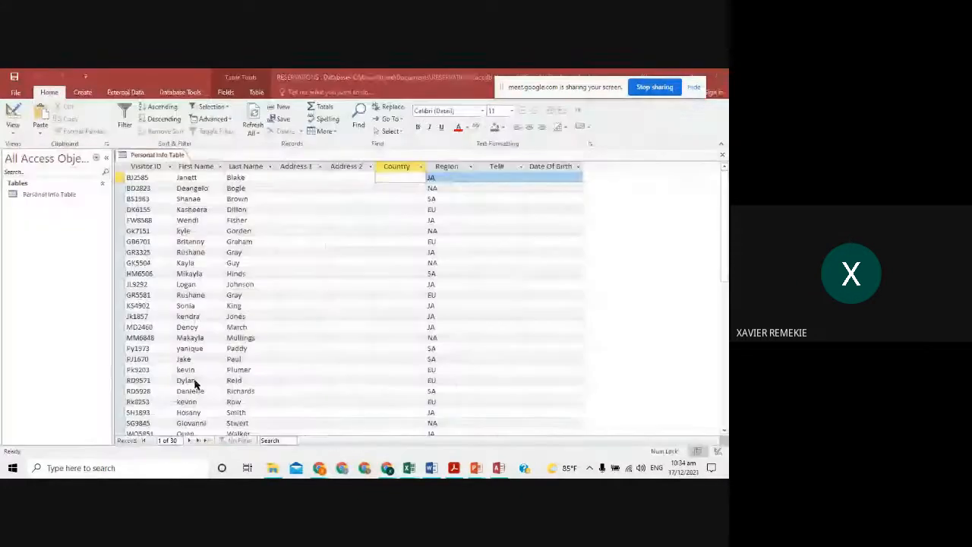
click(511, 167)
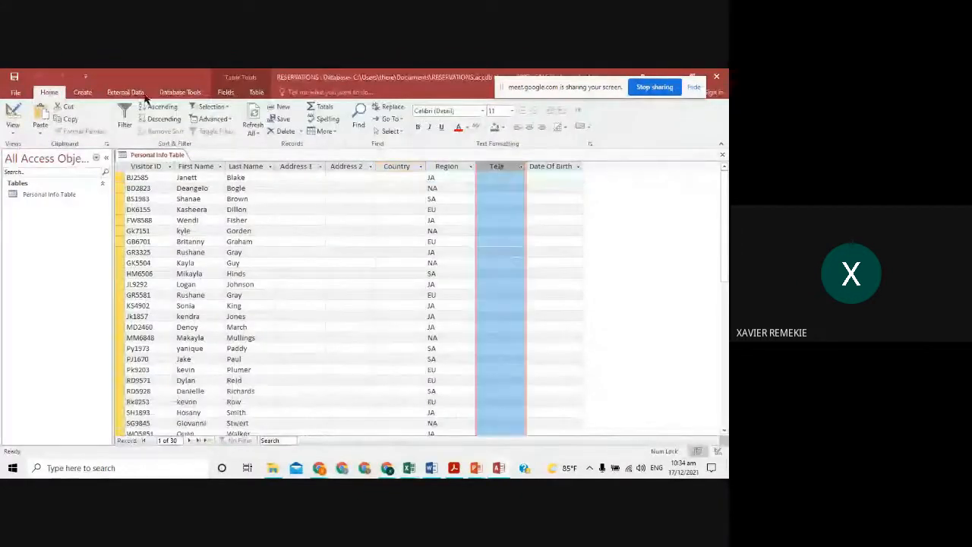
click(40, 115)
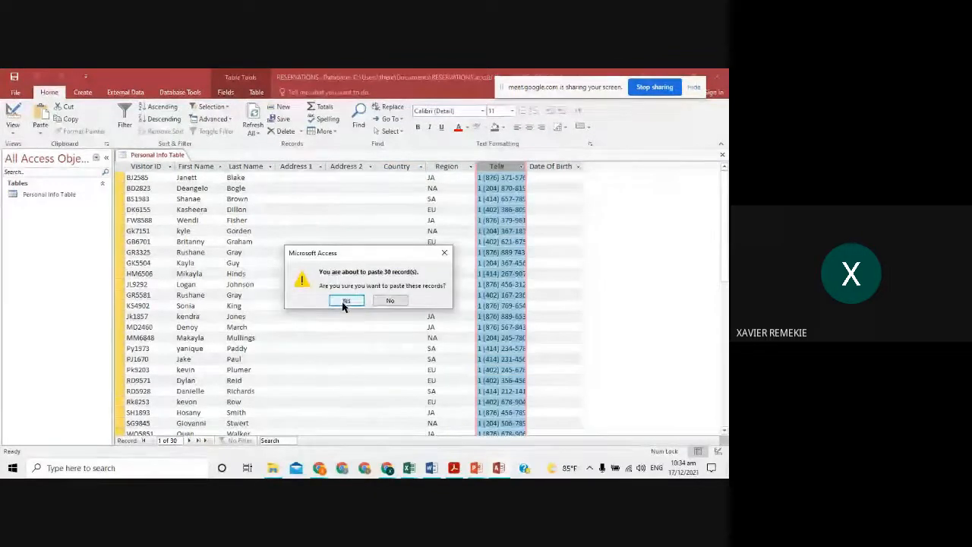
click(345, 300)
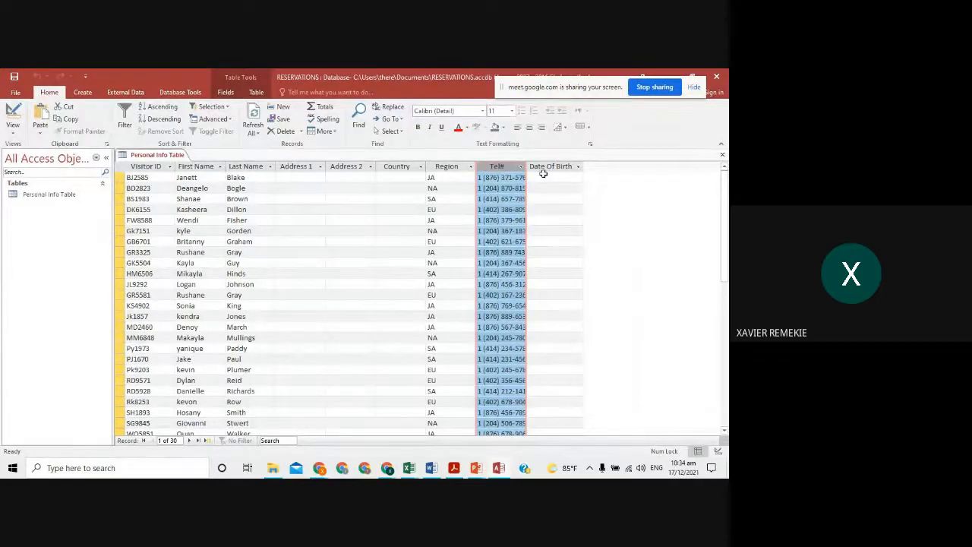
click(302, 177)
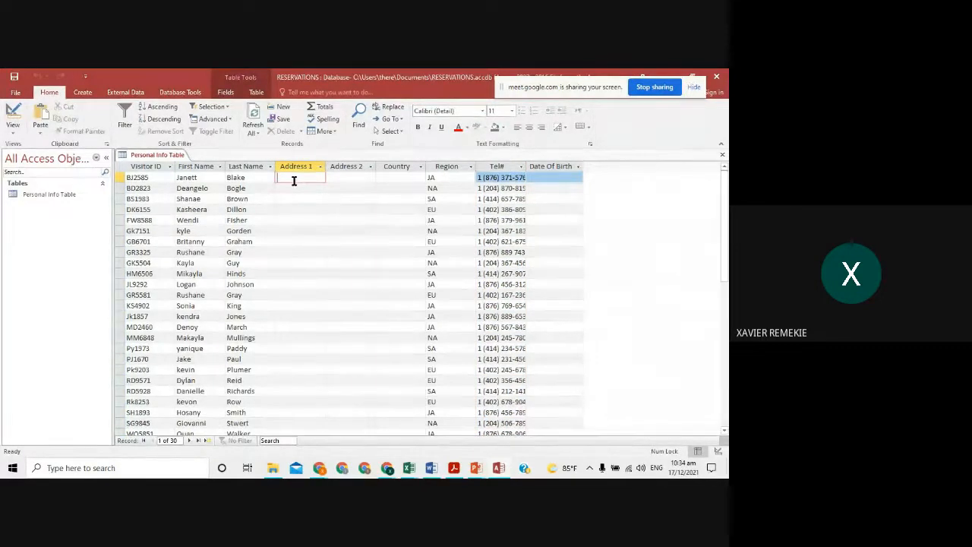
click(348, 177)
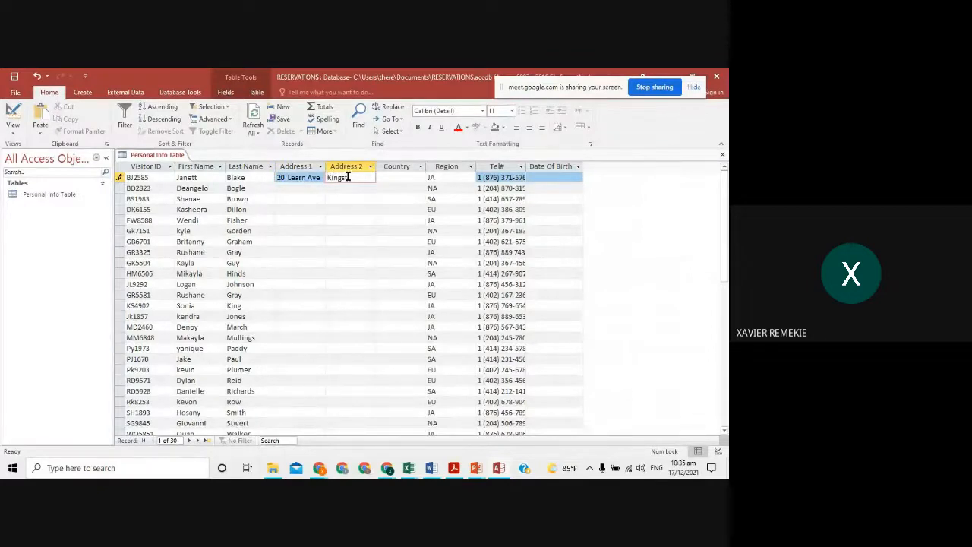
text(Kingston 20)
click(311, 189)
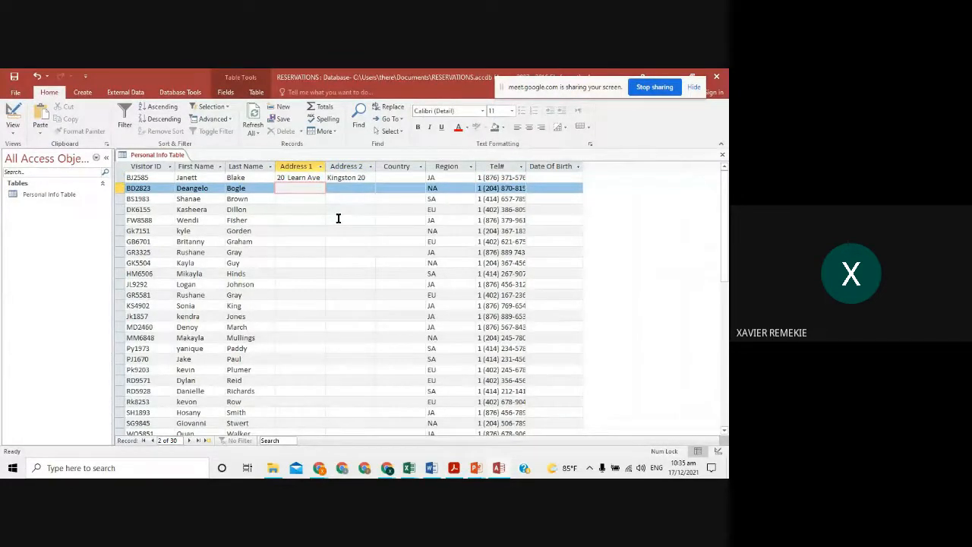
double_click(526, 167)
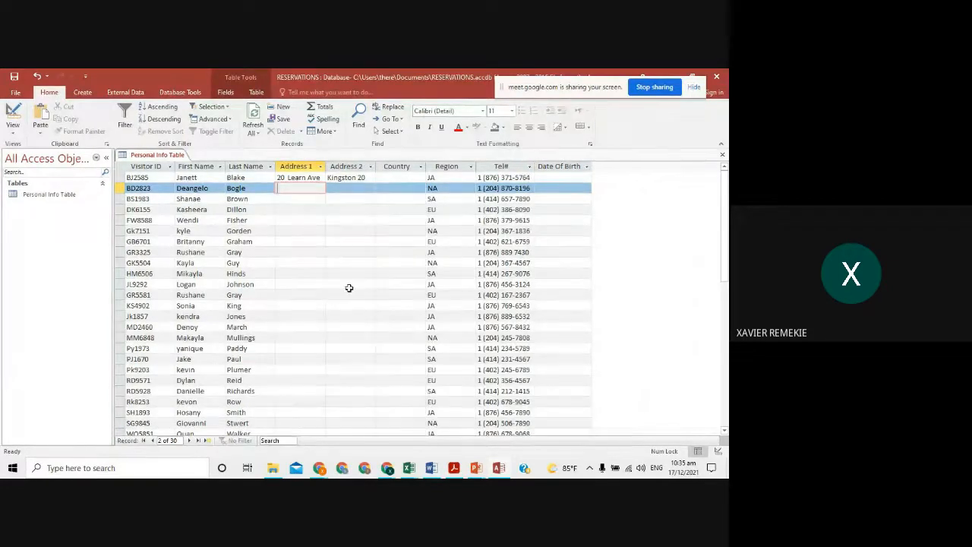
click(404, 177)
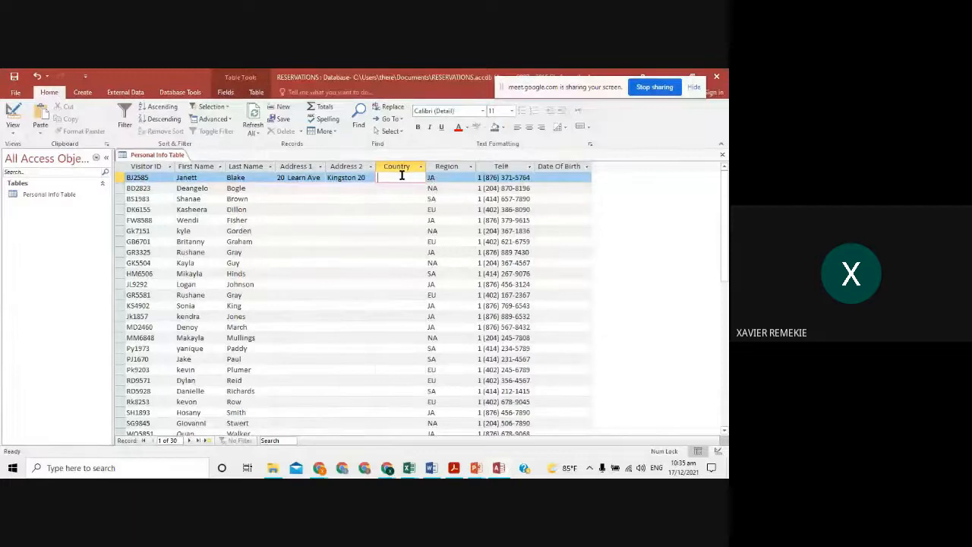
- Type Jamaica, New York and Paris as Country for the first, second and fourth visitors
text(Jamaica)
key(Caps_Lock)
click(405, 188)
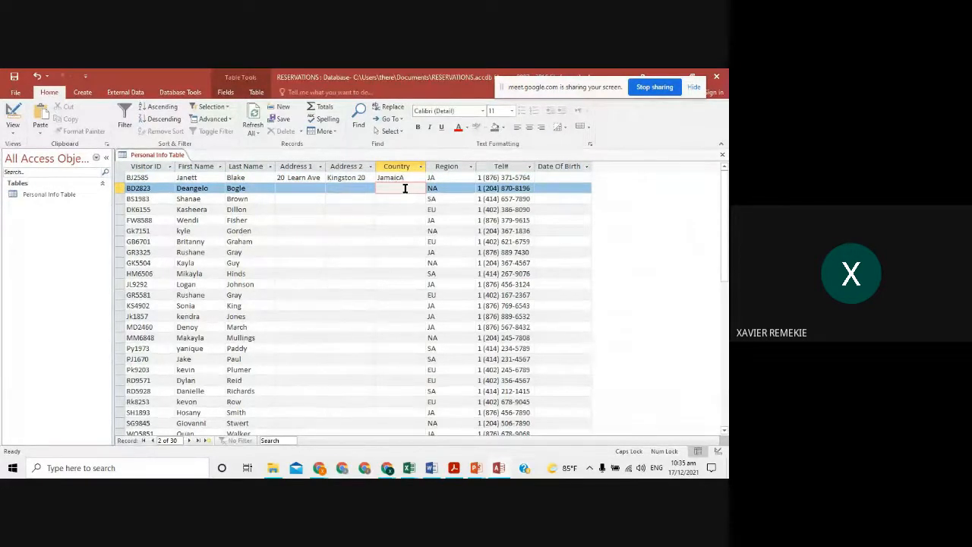
text(N)
key(Caps_Lock)
text(ew York)
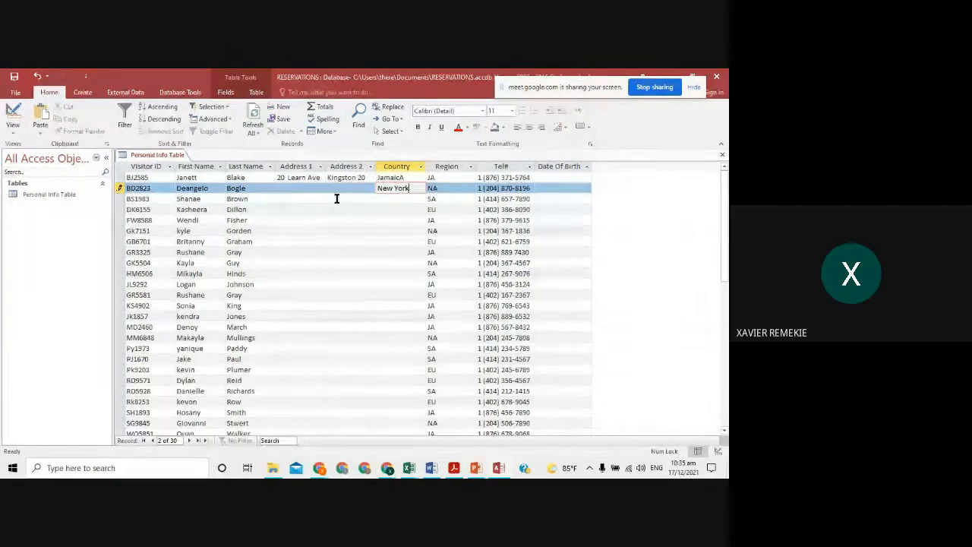
click(388, 198)
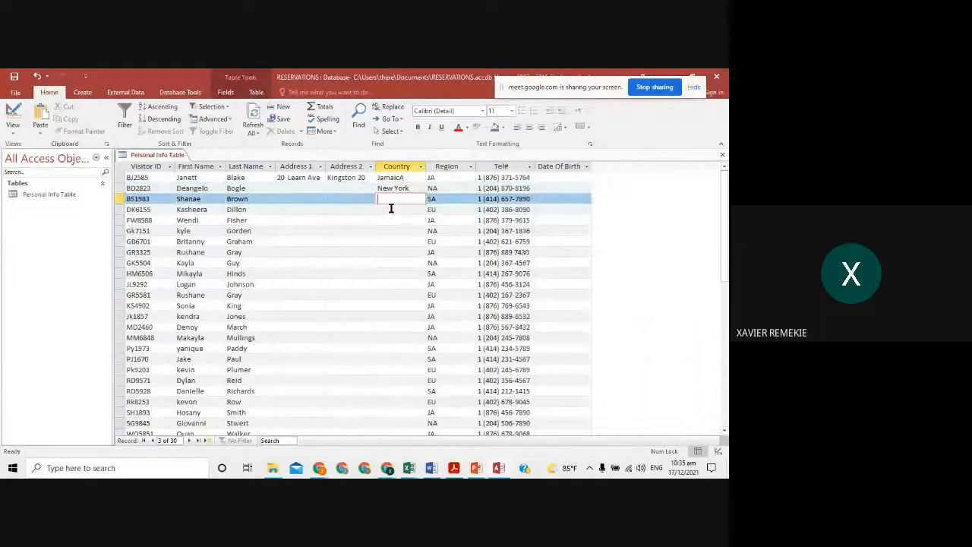
click(390, 209)
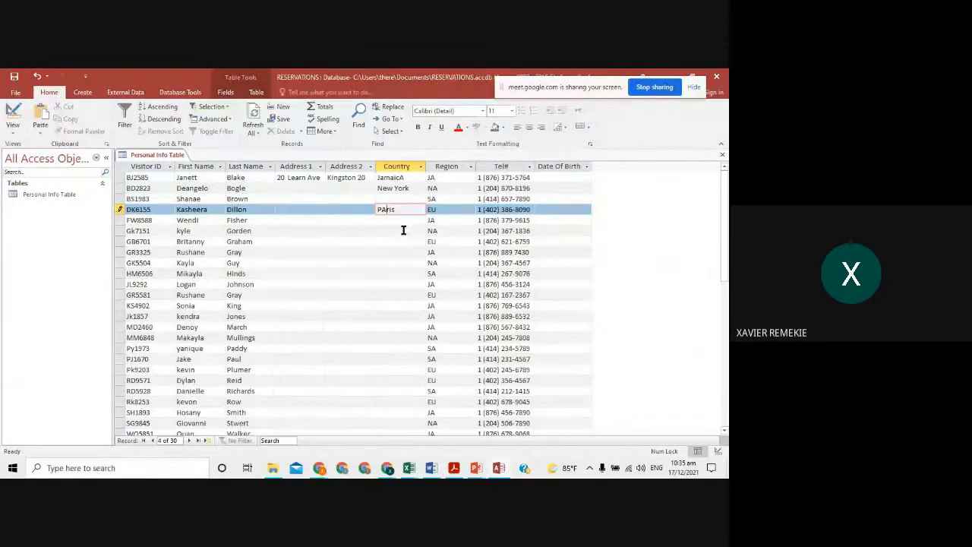
key(BackSpace)
key(BackSpace)
key(BackSpace)
text(aris)
scroll(351, 243, down, 3)
scroll(278, 215, up, 3)
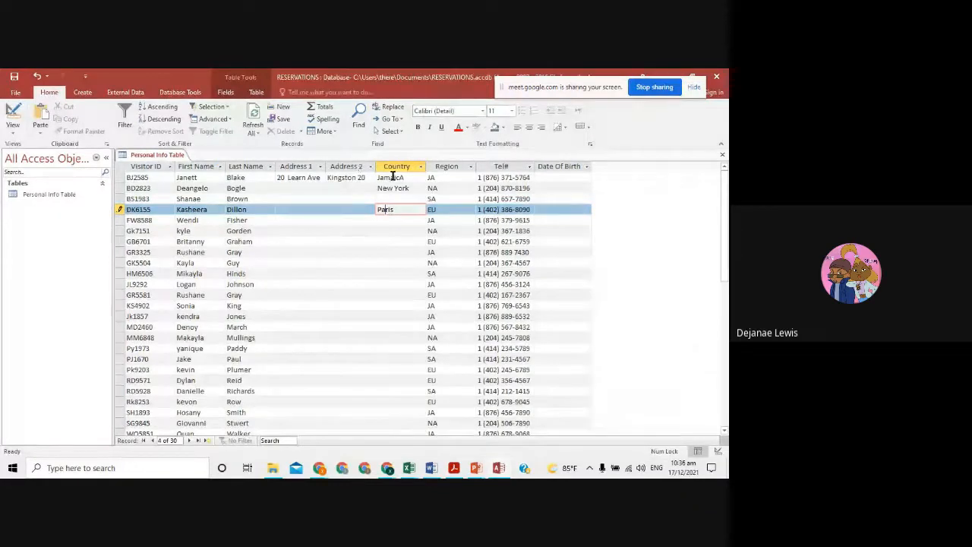
click(431, 188)
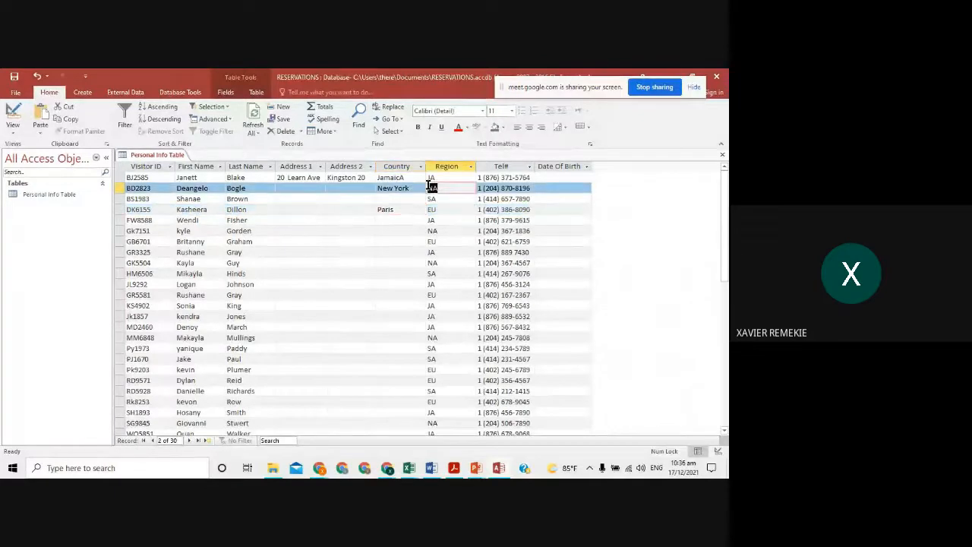
- Enter Miami, California, London and Italy as Country, correcting London's capital O
click(395, 231)
text(M)
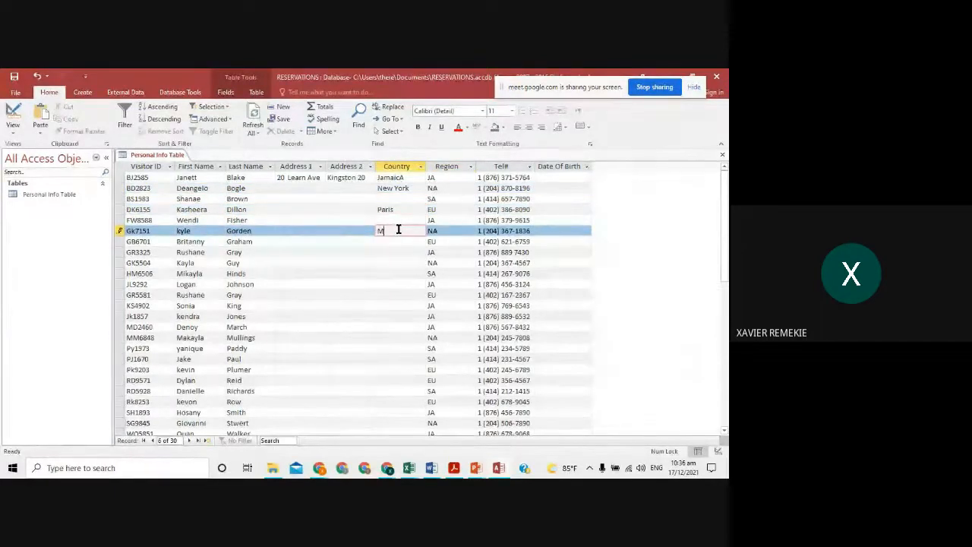
text(iami)
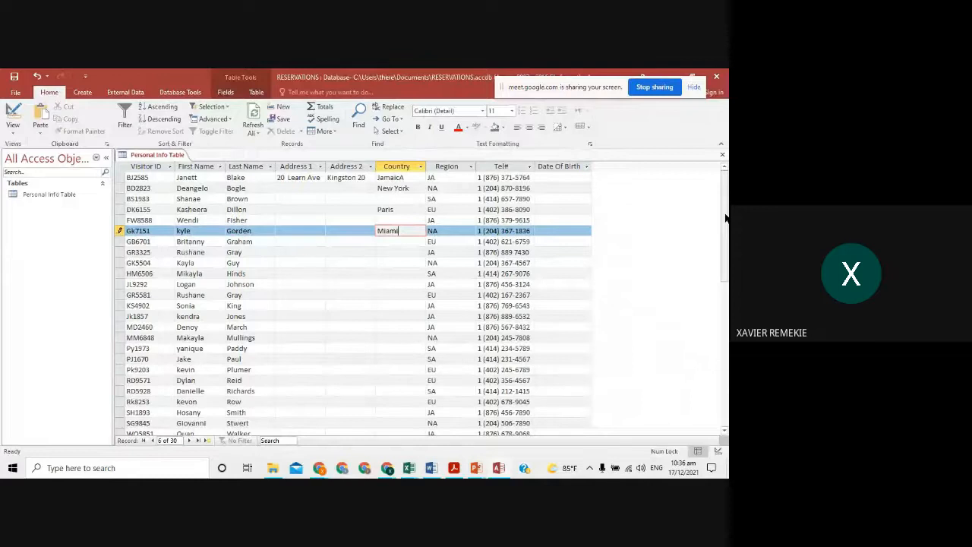
click(404, 264)
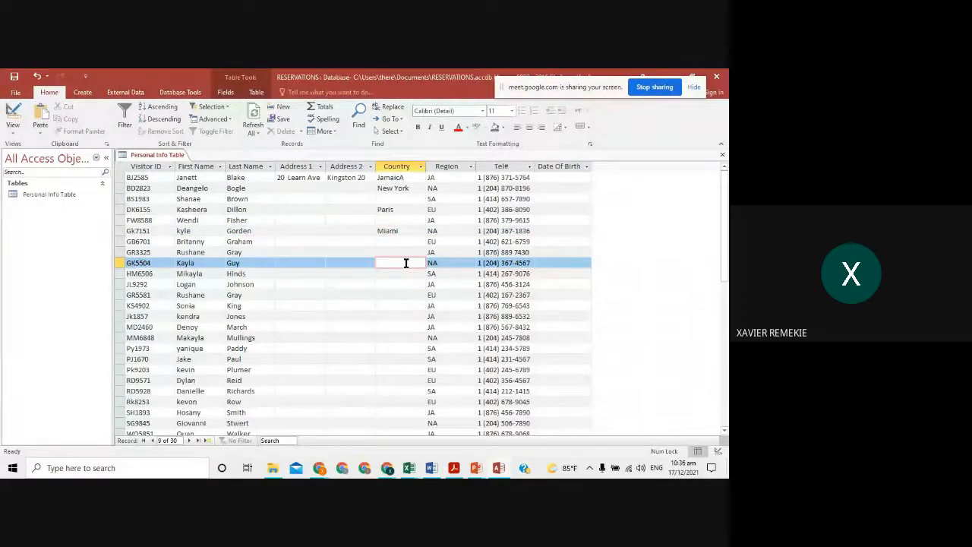
text(California)
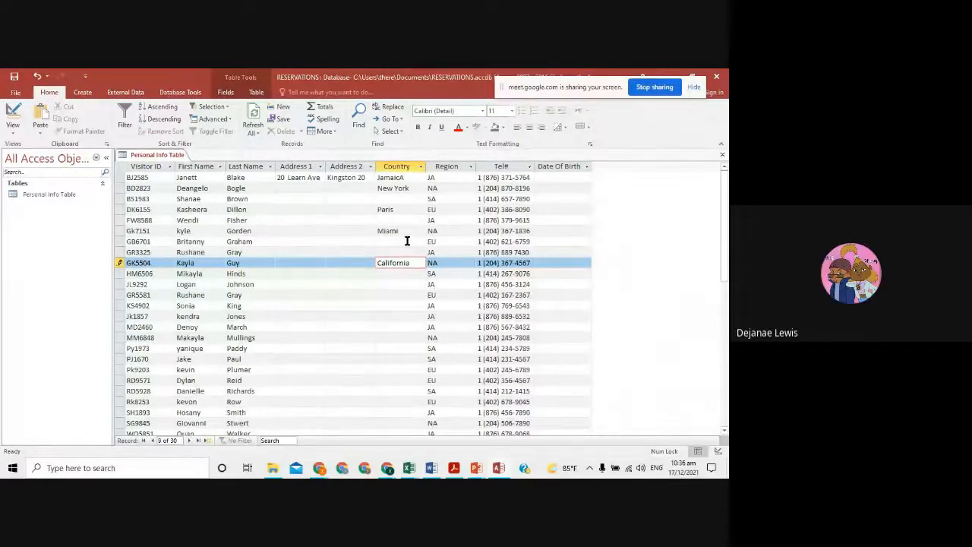
click(407, 240)
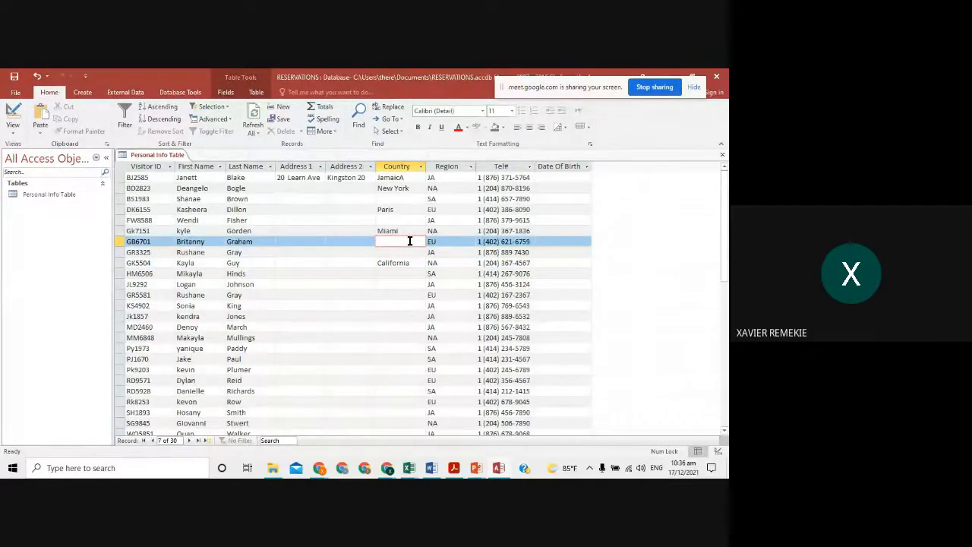
text(LOndon)
click(386, 241)
key(BackSpace)
text(o)
click(405, 294)
text(Italy)
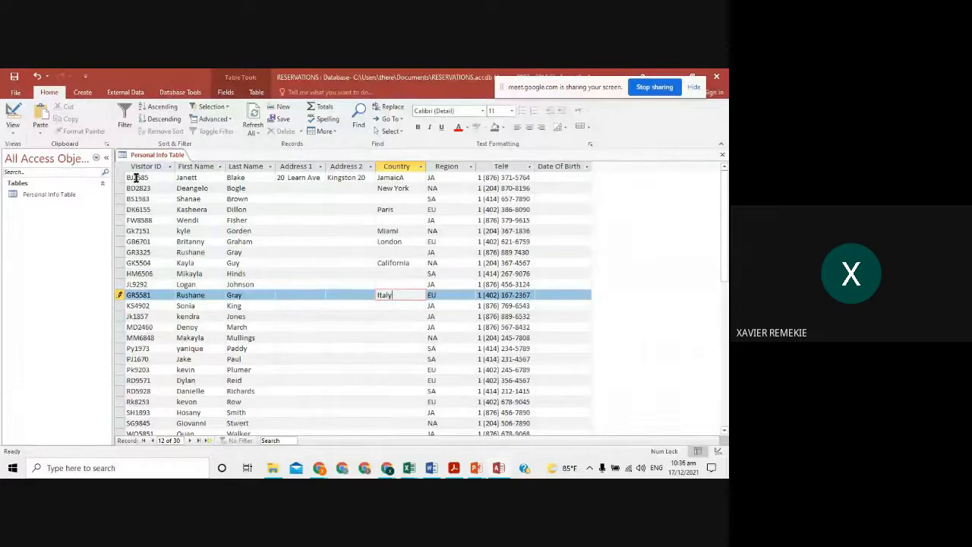
- Switch the Personal Info Table to Design view and make Visitor ID the primary key
click(15, 128)
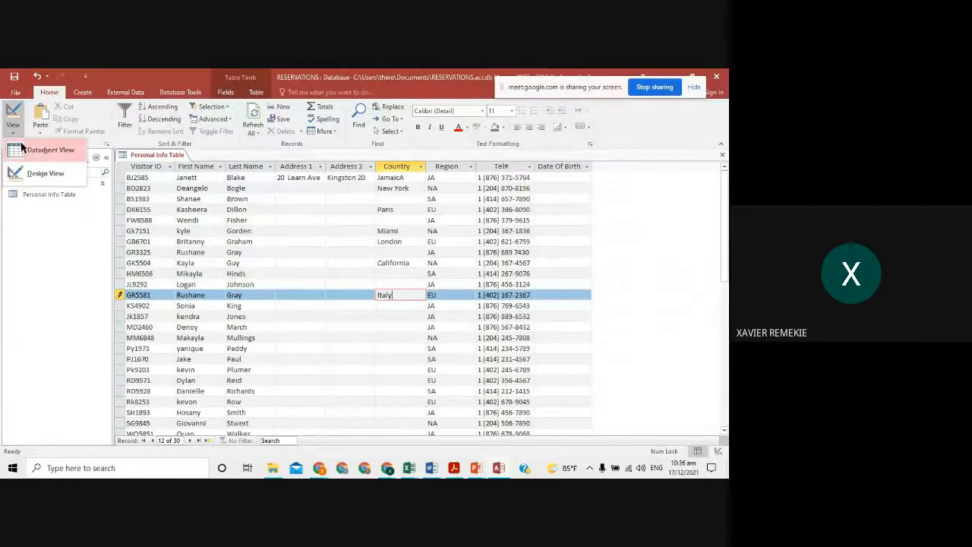
click(49, 170)
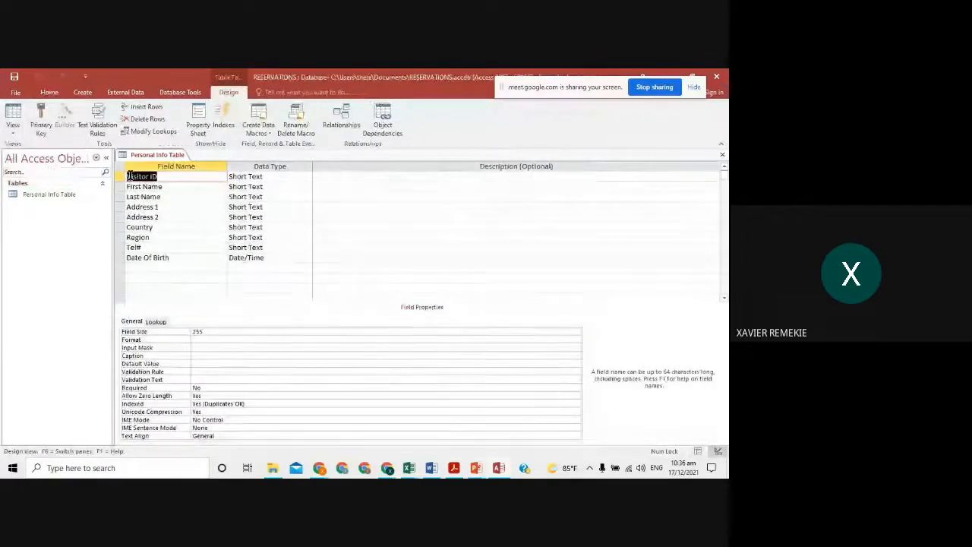
click(166, 177)
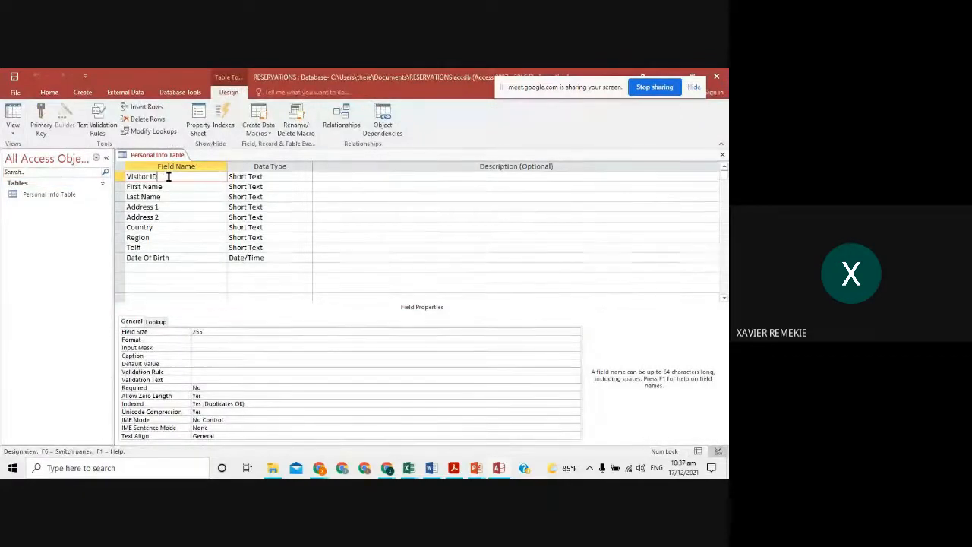
click(41, 121)
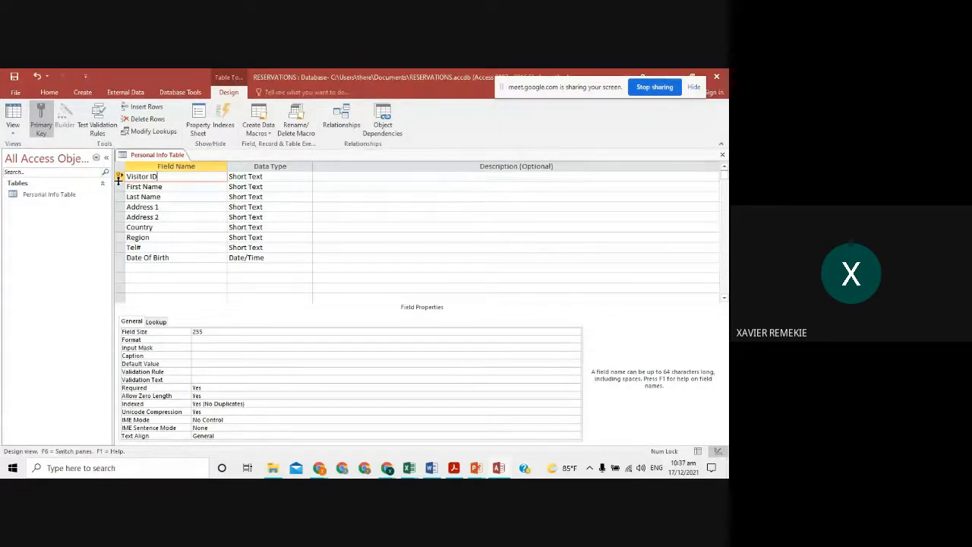
- Save the design and return to Datasheet view, then move to the fourth record
click(13, 129)
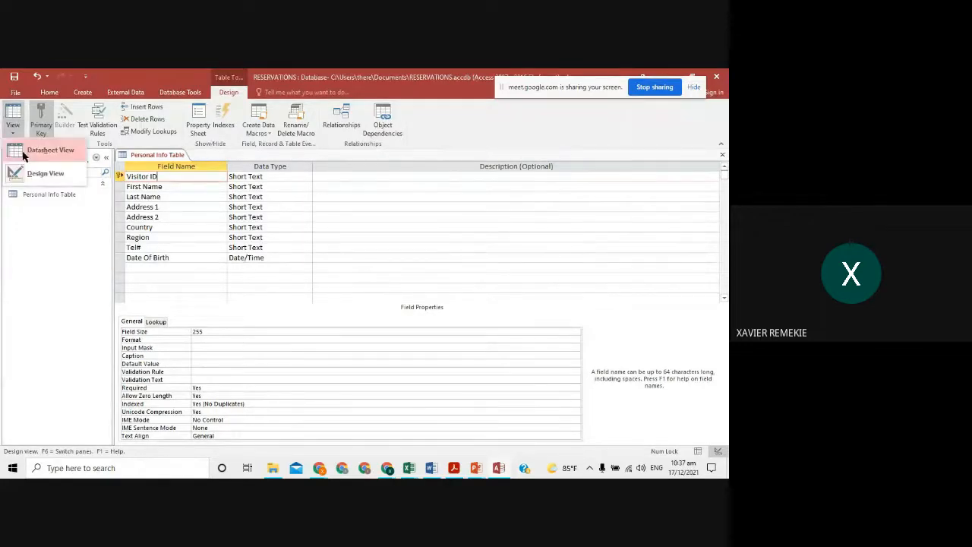
click(24, 153)
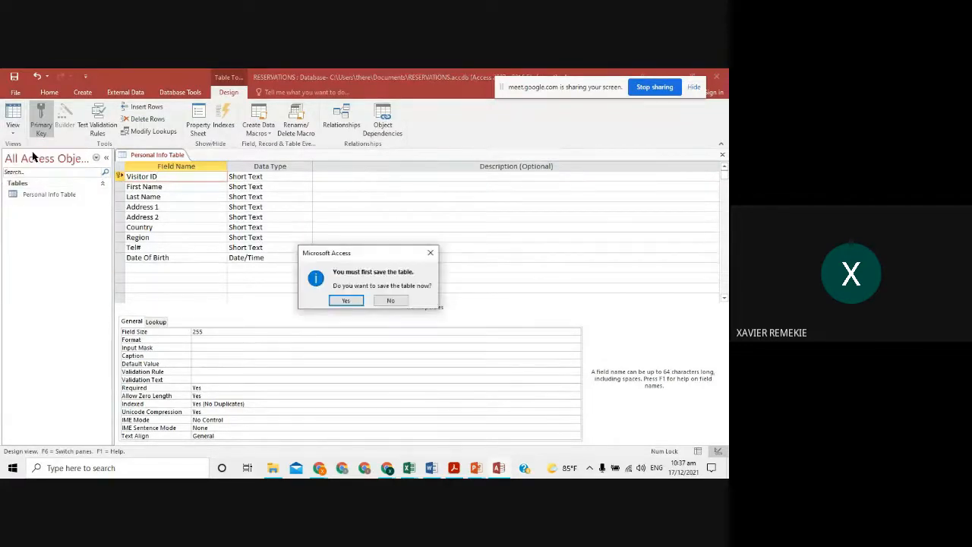
click(346, 300)
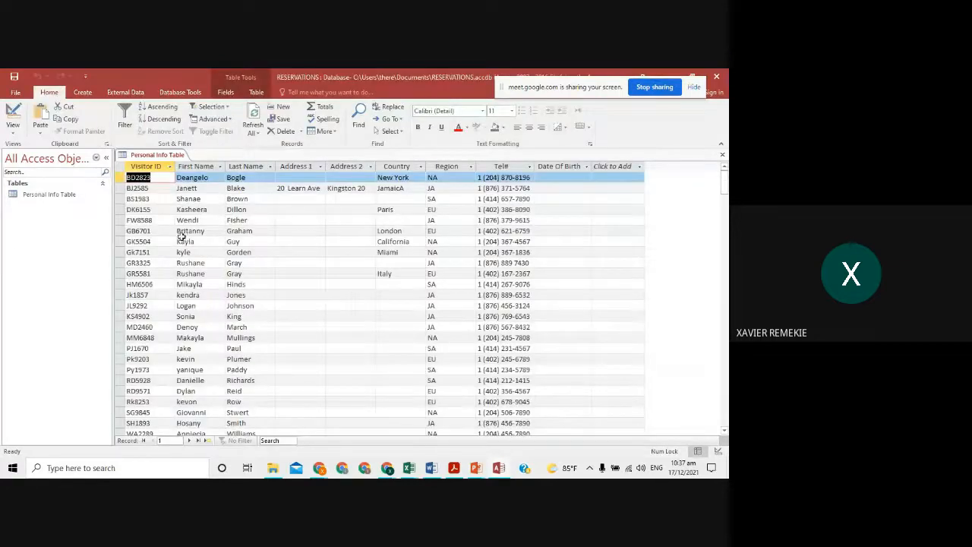
click(157, 209)
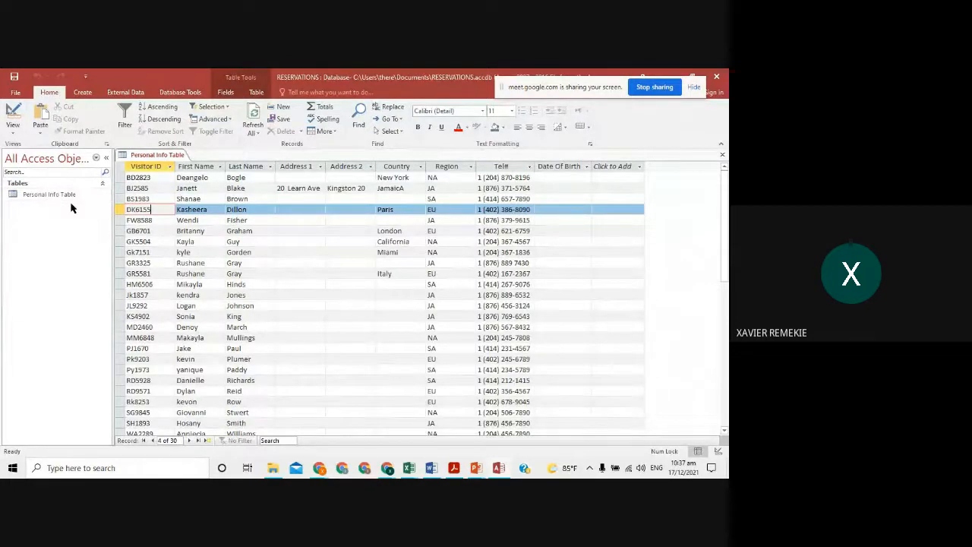
- Circle 'reservation table.' in red ink on the Database Management slide, then show Access's Create options
key(alt+Tab)
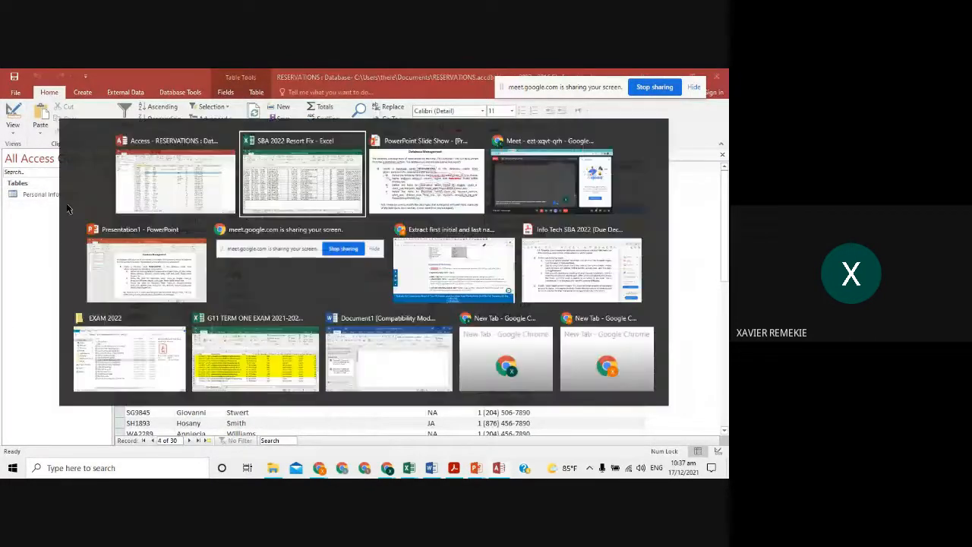
key(alt+Tab)
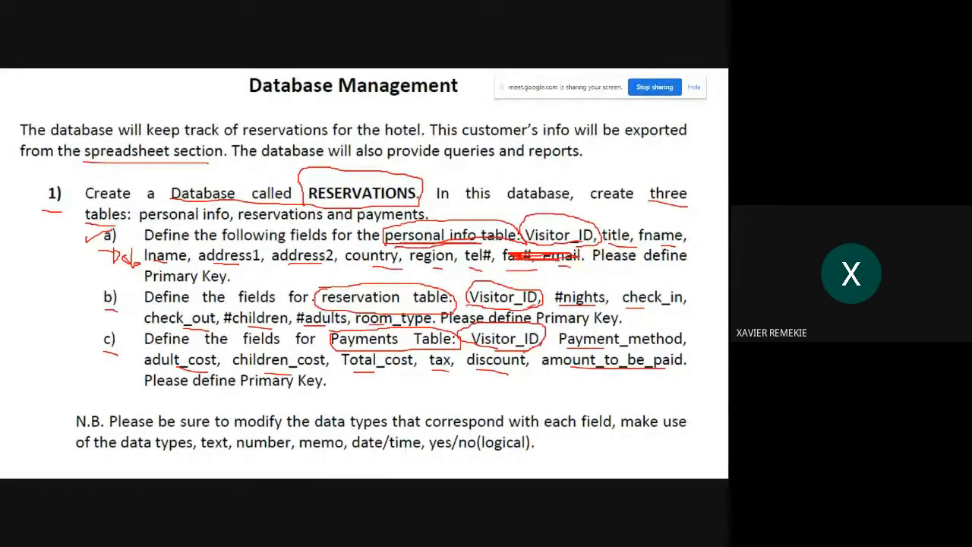
mouse_move(311, 300)
mouse_down()
mouse_move(322, 311)
mouse_move(407, 314)
mouse_move(465, 299)
mouse_move(305, 290)
mouse_move(349, 313)
mouse_move(407, 312)
mouse_up()
key(alt+Tab)
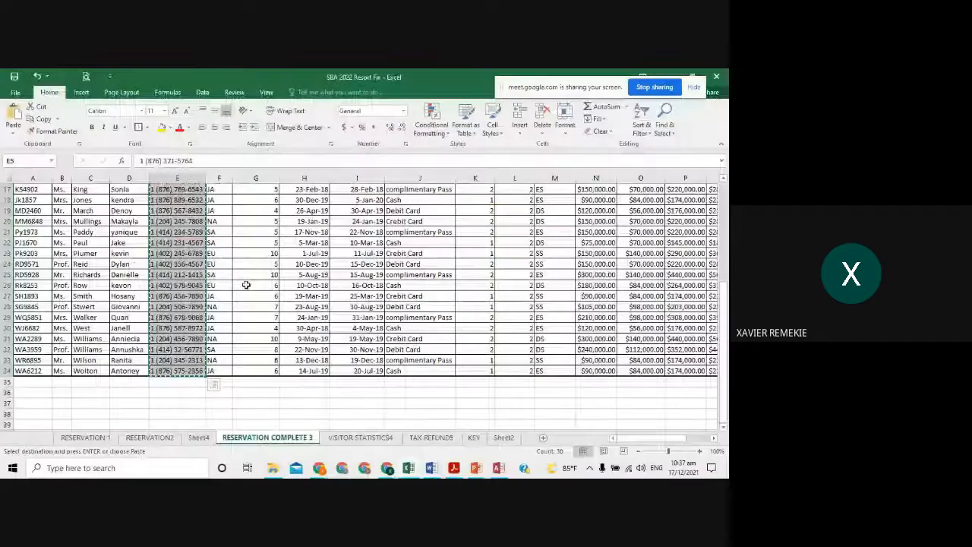
key(alt+Tab)
key(alt+Tab)
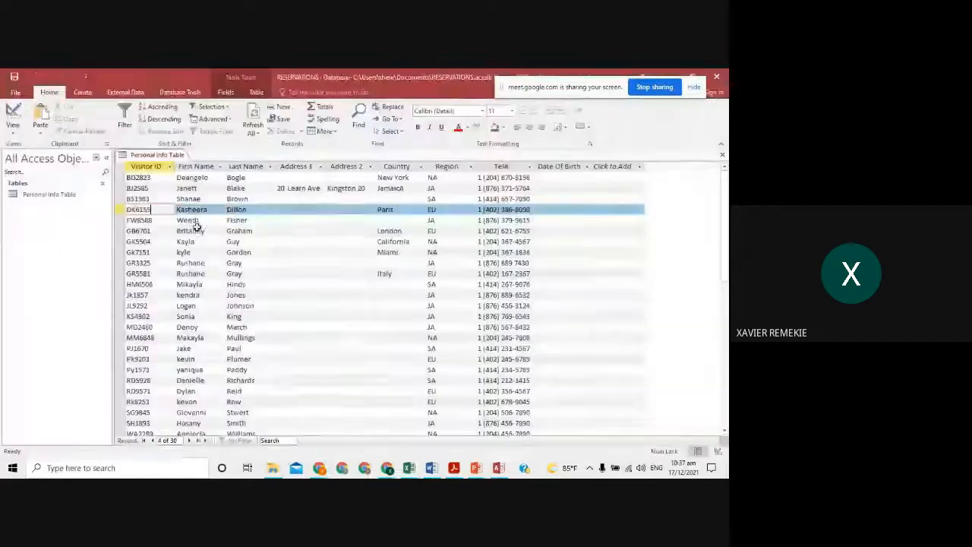
click(81, 92)
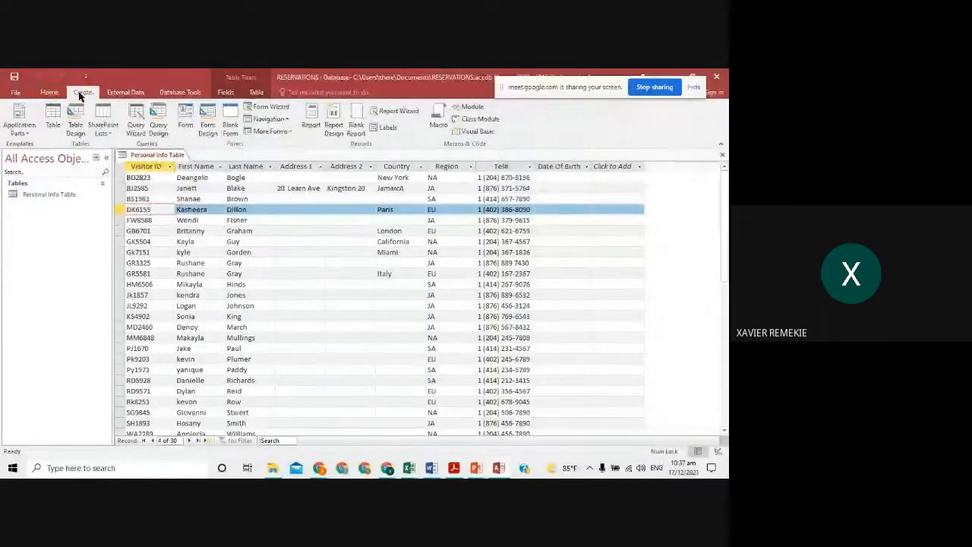
- Open a blank Table1 in Design view, then bring back the Database Management slide
click(75, 126)
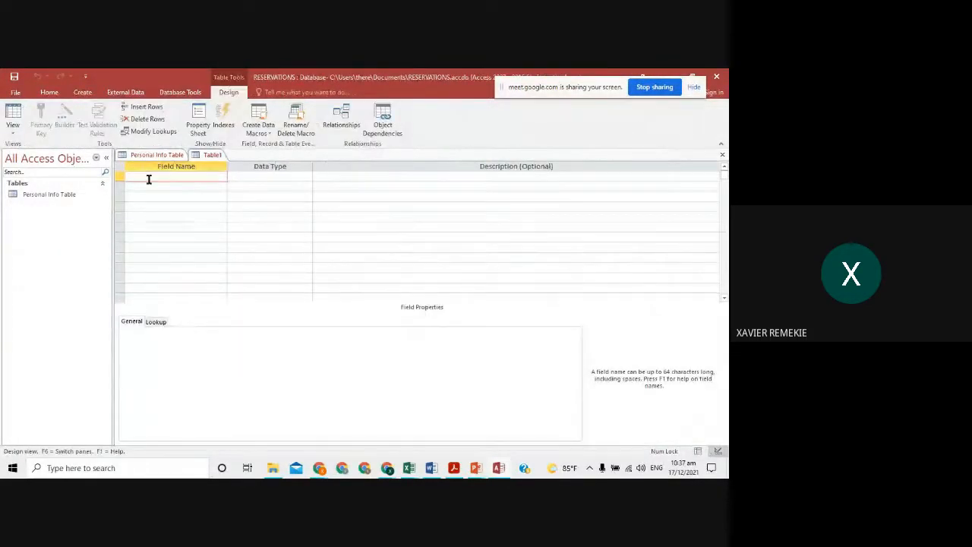
key(alt+Tab)
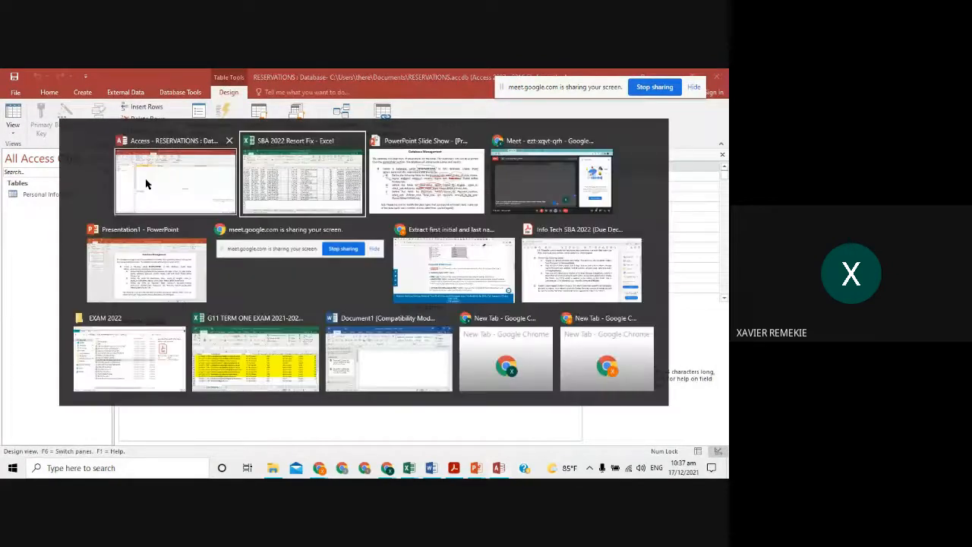
key(alt+Tab)
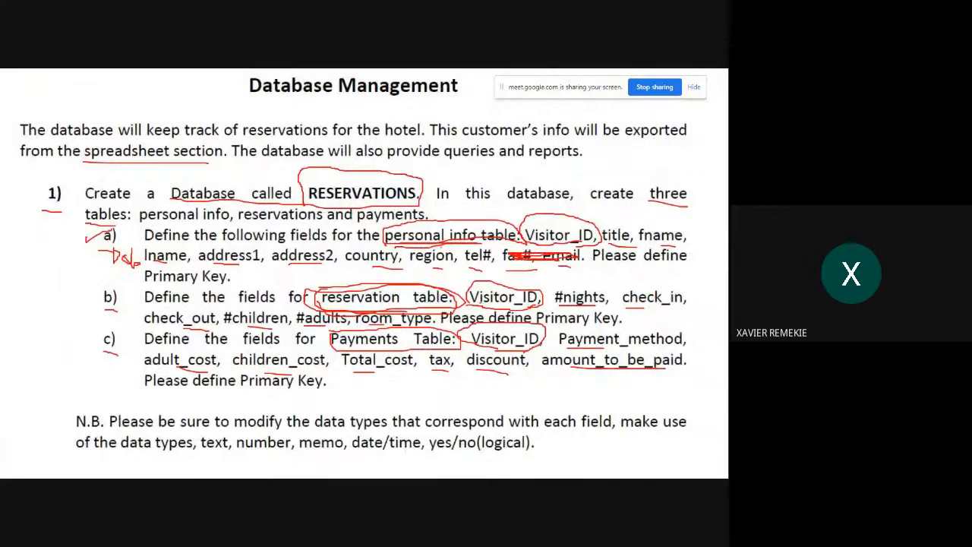
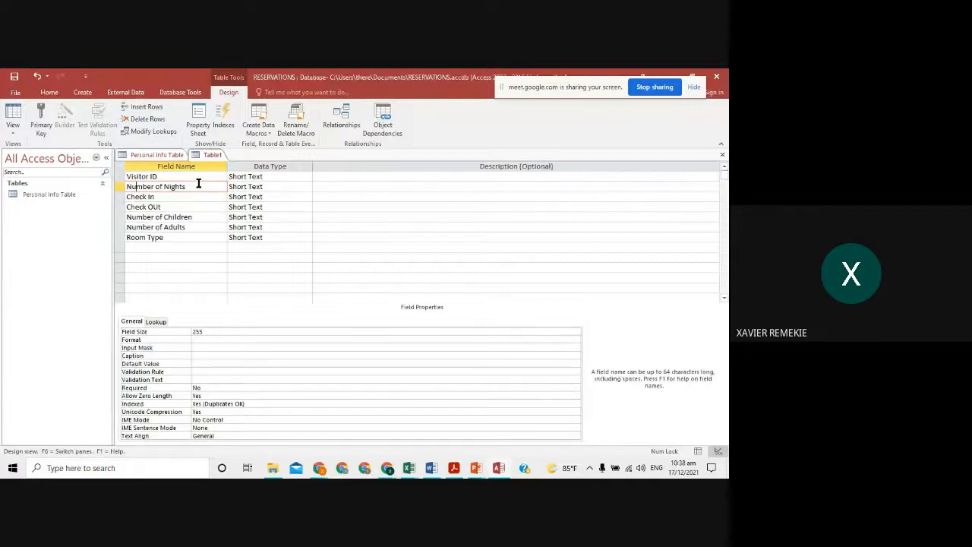
- Make Number of Nights a Number field and Check In and Check OUt Date/Time fields
click(293, 190)
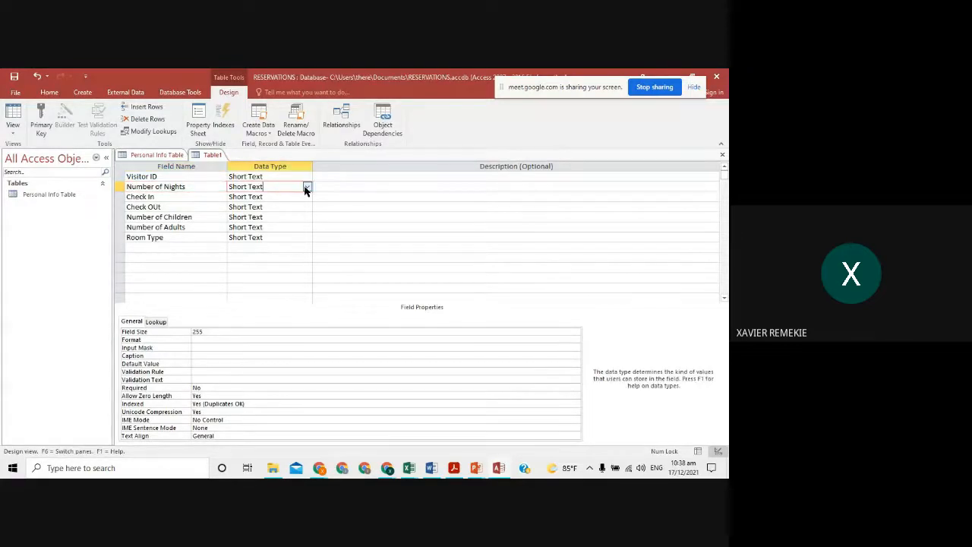
click(306, 188)
click(254, 216)
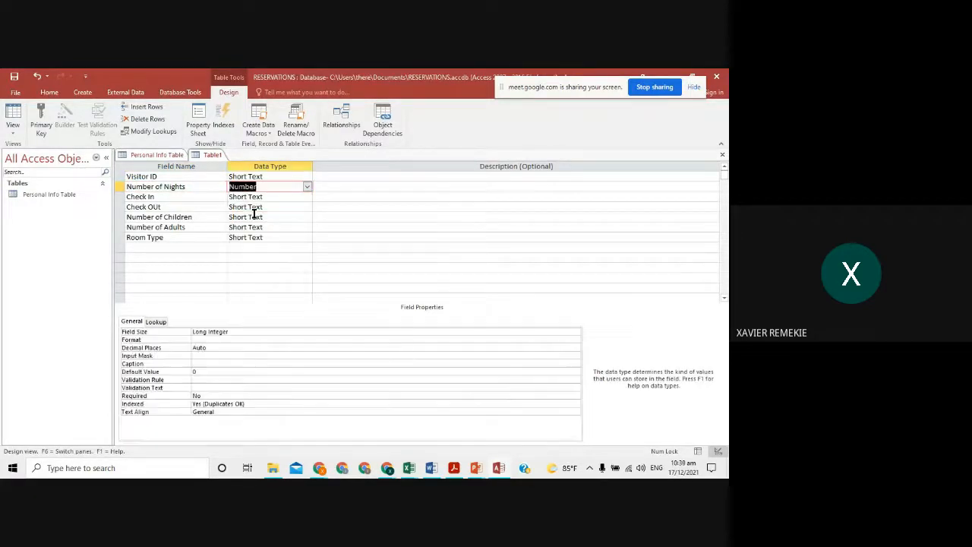
click(275, 198)
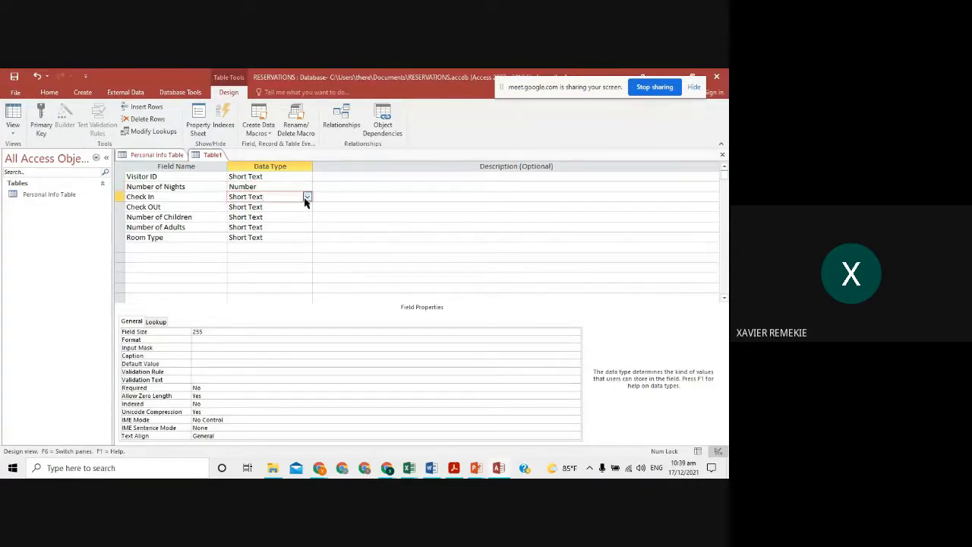
click(306, 197)
click(254, 236)
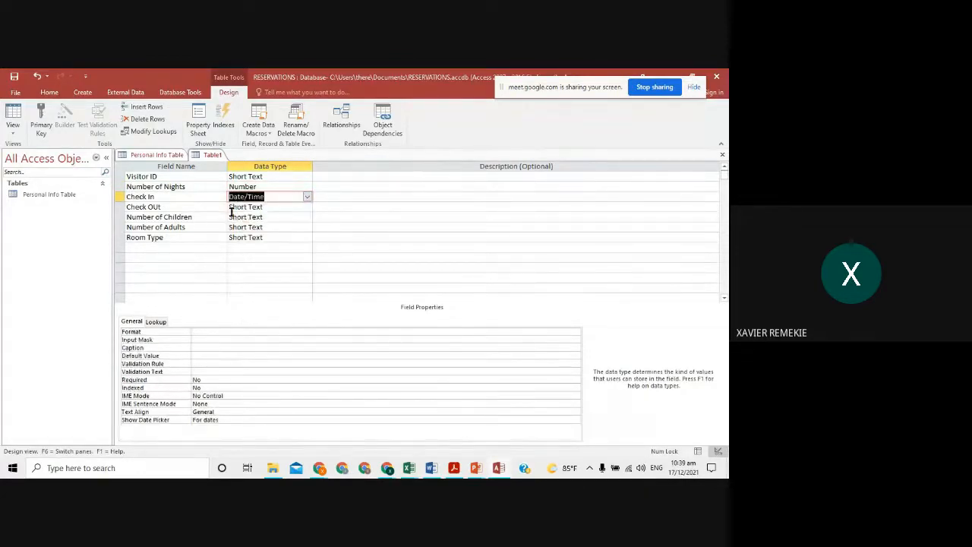
click(286, 205)
click(308, 207)
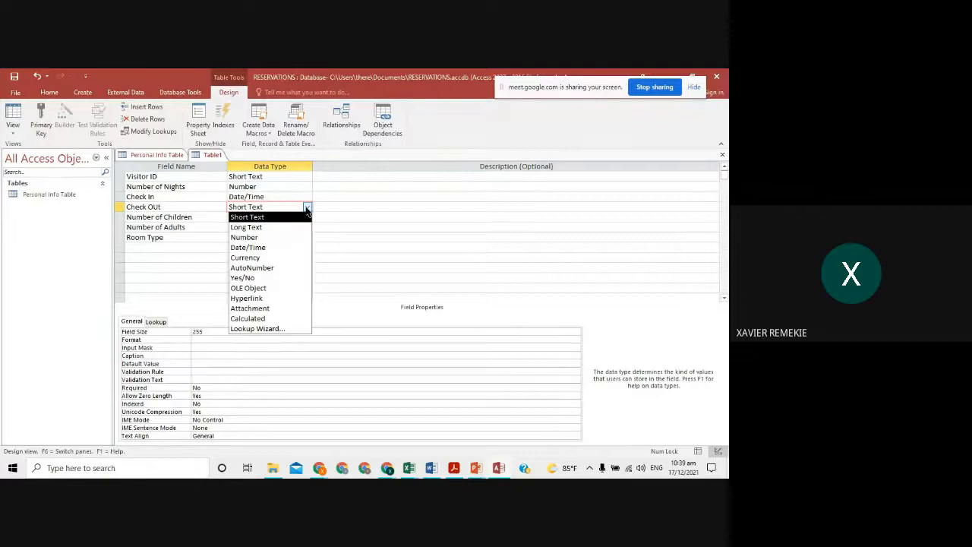
click(300, 248)
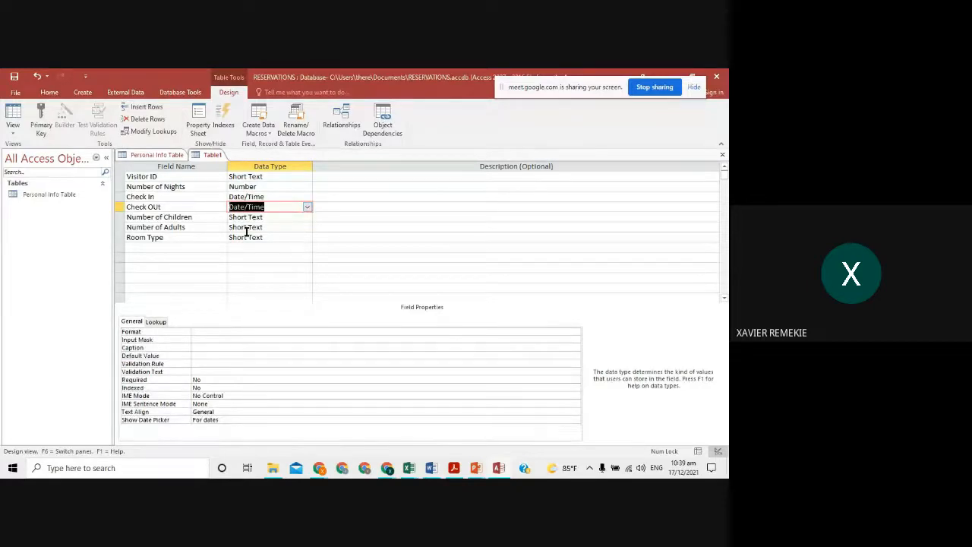
- Set Number of Children and Number of Adults to the Number data type
click(287, 219)
click(307, 217)
click(300, 247)
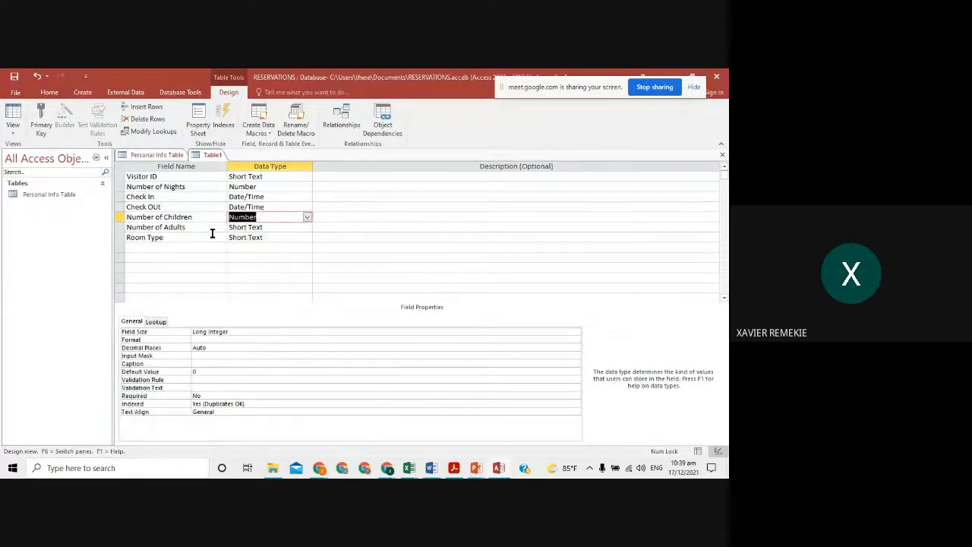
click(265, 227)
click(307, 227)
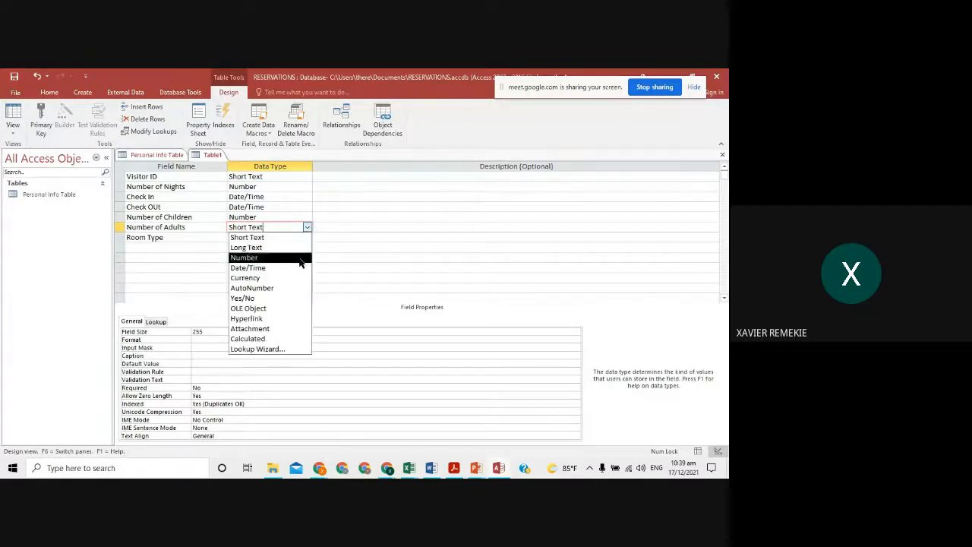
click(299, 258)
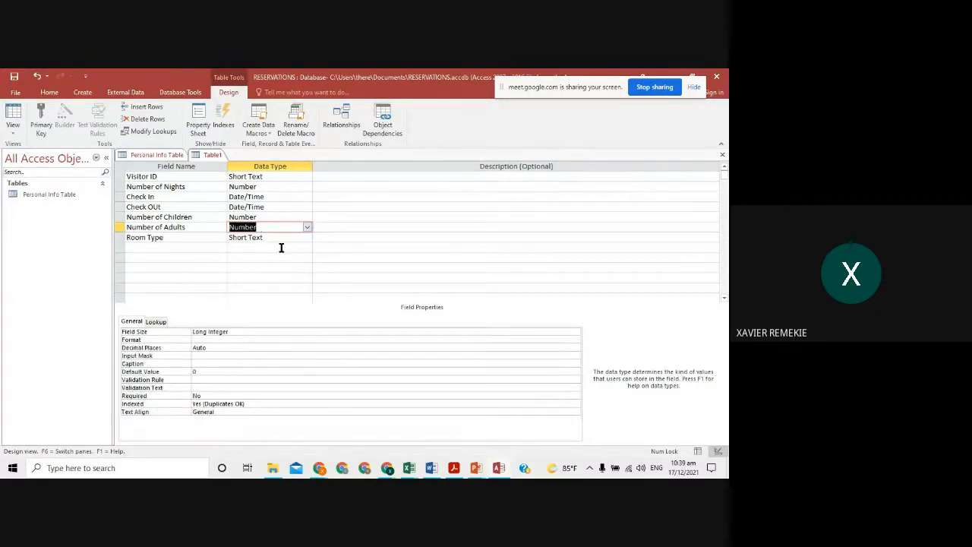
click(215, 236)
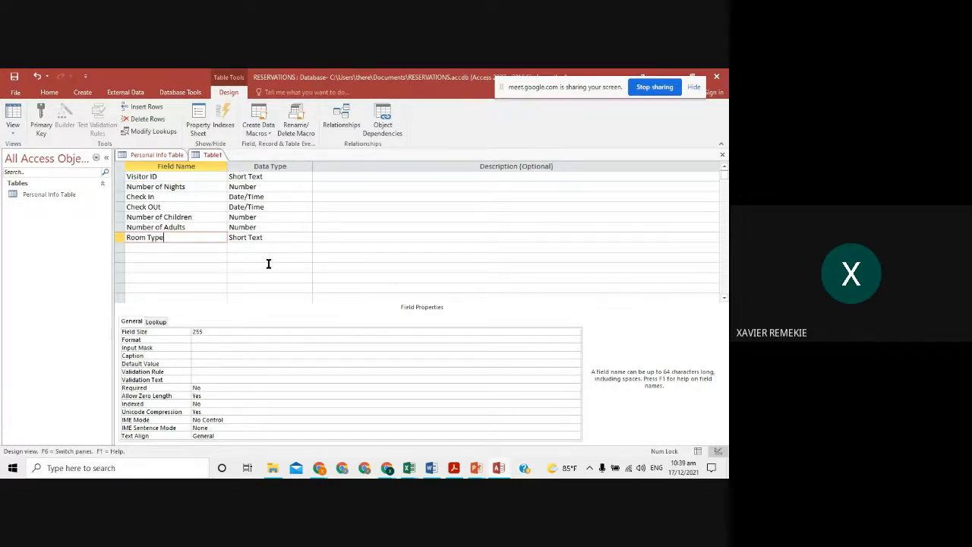
click(342, 228)
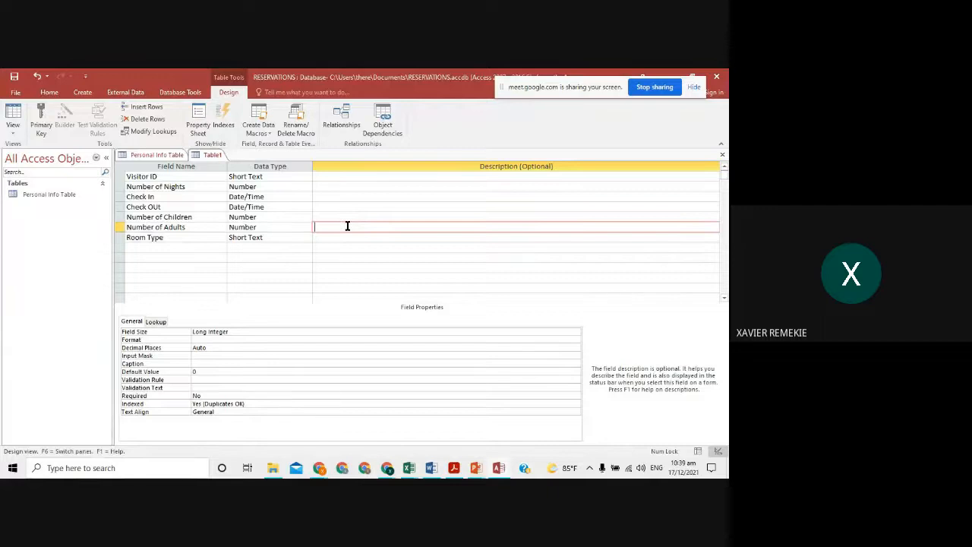
text(= numb of ADul + Num of Chil)
click(303, 218)
click(307, 217)
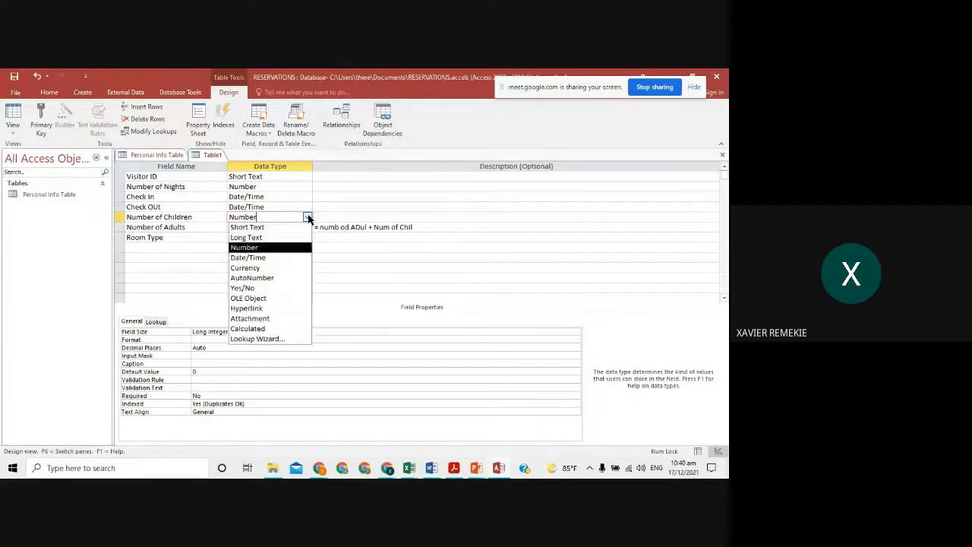
click(293, 228)
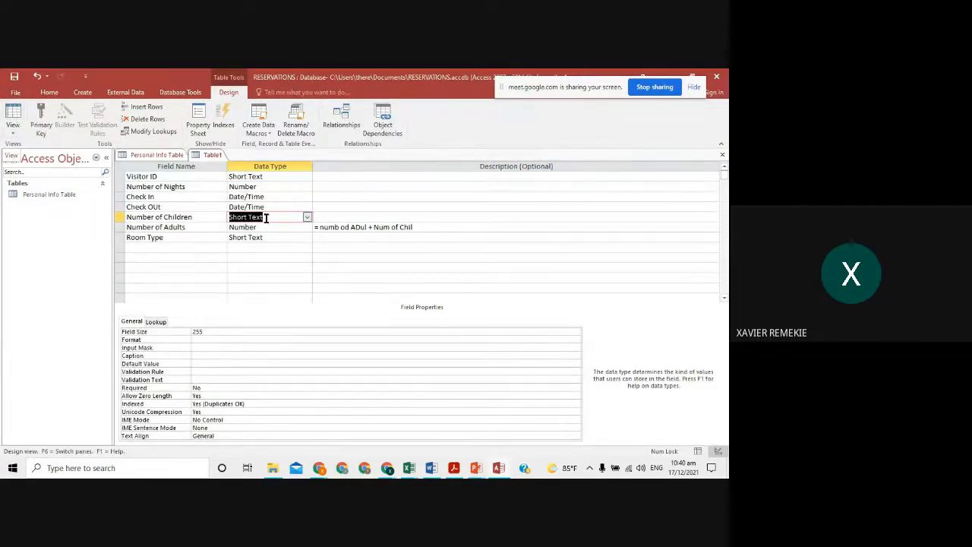
click(325, 217)
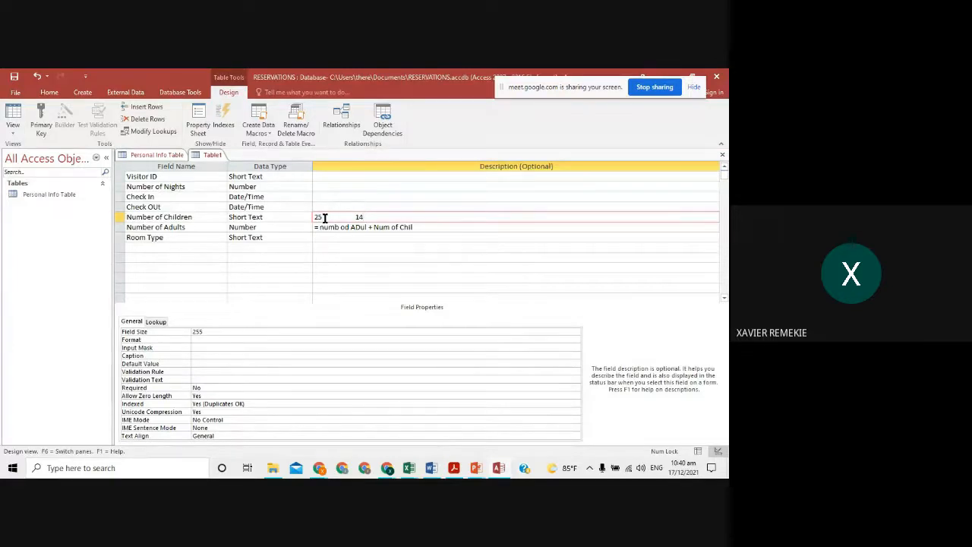
double_click(318, 217)
mouse_move(364, 217)
mouse_down()
mouse_move(417, 225)
mouse_move(317, 222)
mouse_move(363, 218)
mouse_up()
click(317, 217)
click(342, 218)
text(+)
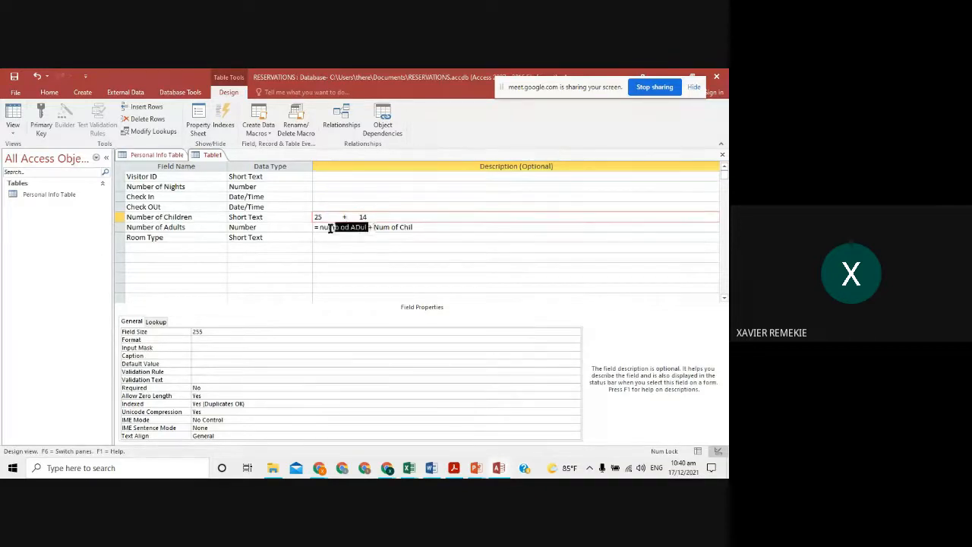
click(422, 228)
drag(416, 227, 372, 226)
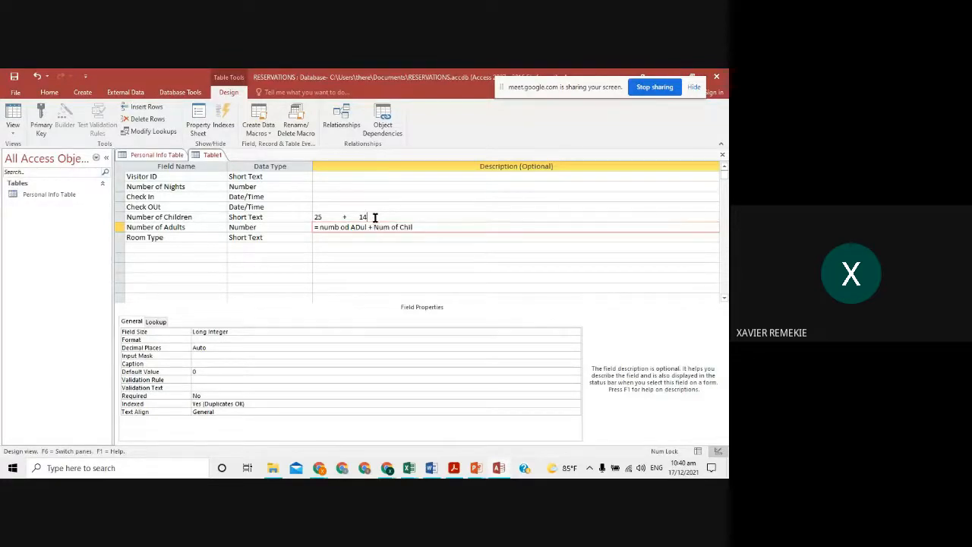
drag(371, 217, 317, 217)
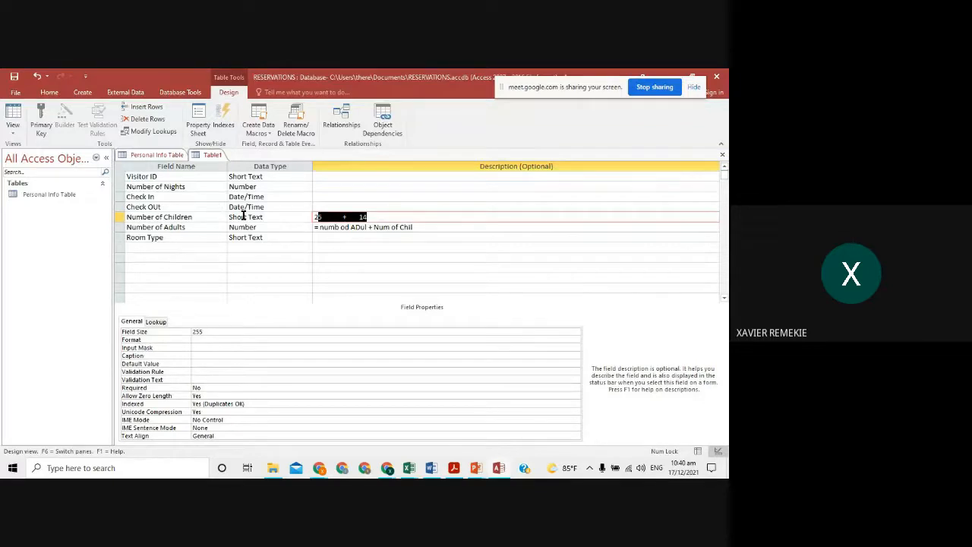
click(304, 217)
click(301, 250)
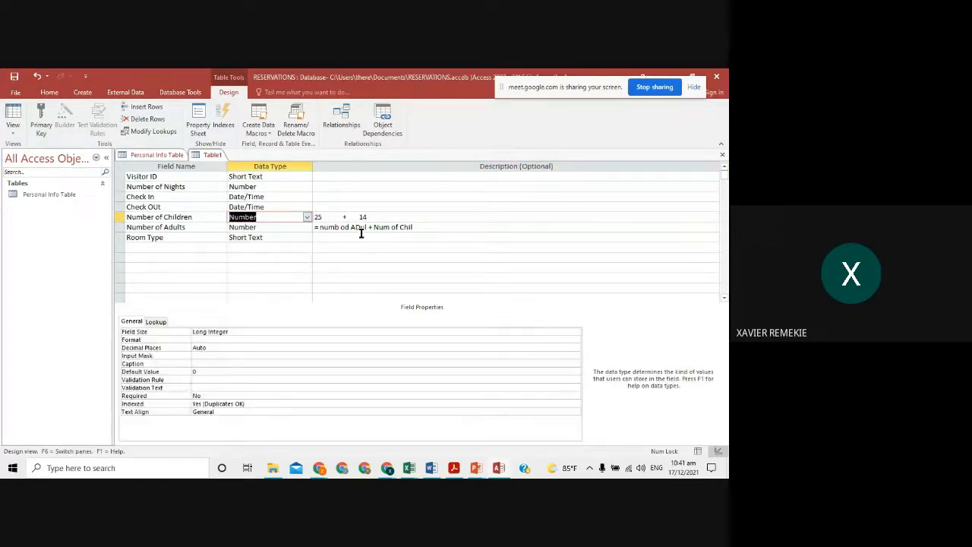
drag(413, 227, 313, 220)
key(BackSpace)
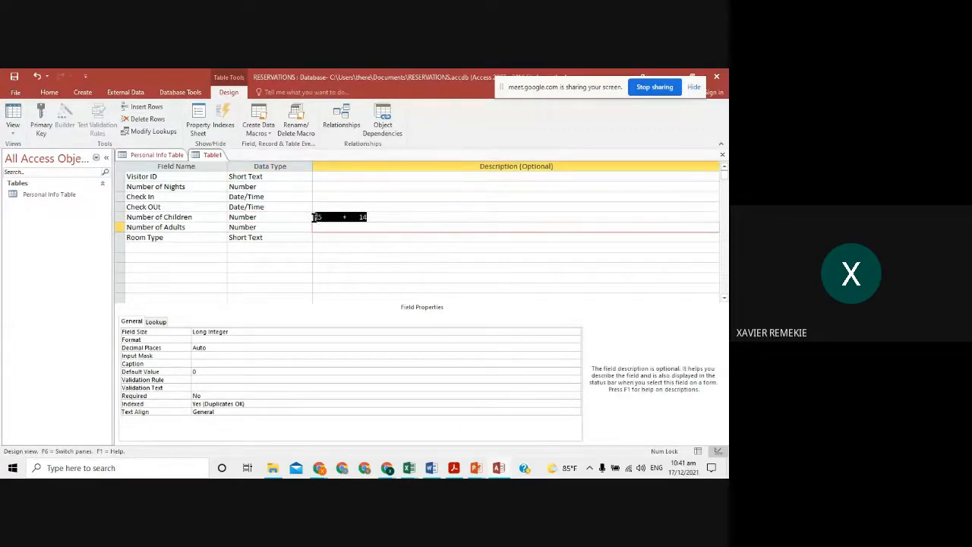
key(BackSpace)
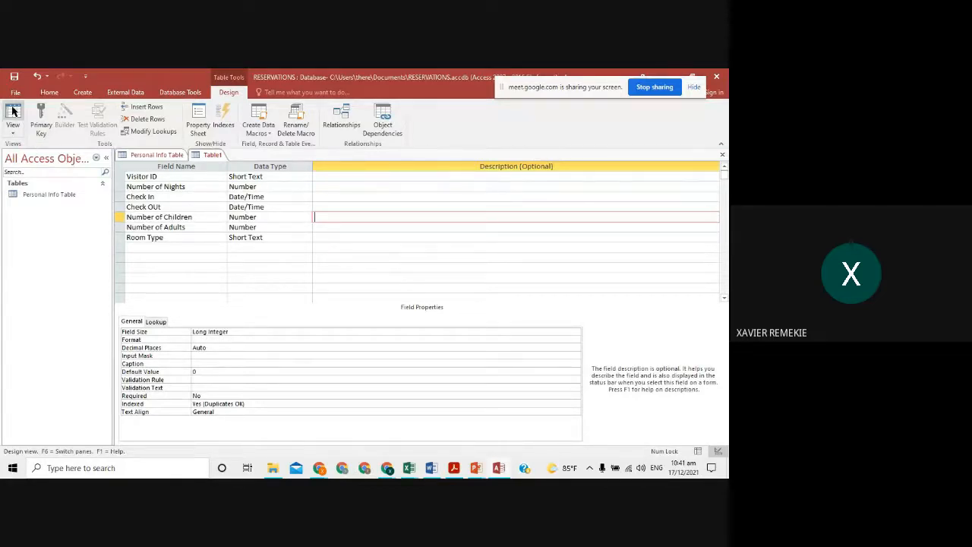
- Save the design as 'Reservation Table' with no primary key, view its datasheet, then return to the slide
click(13, 130)
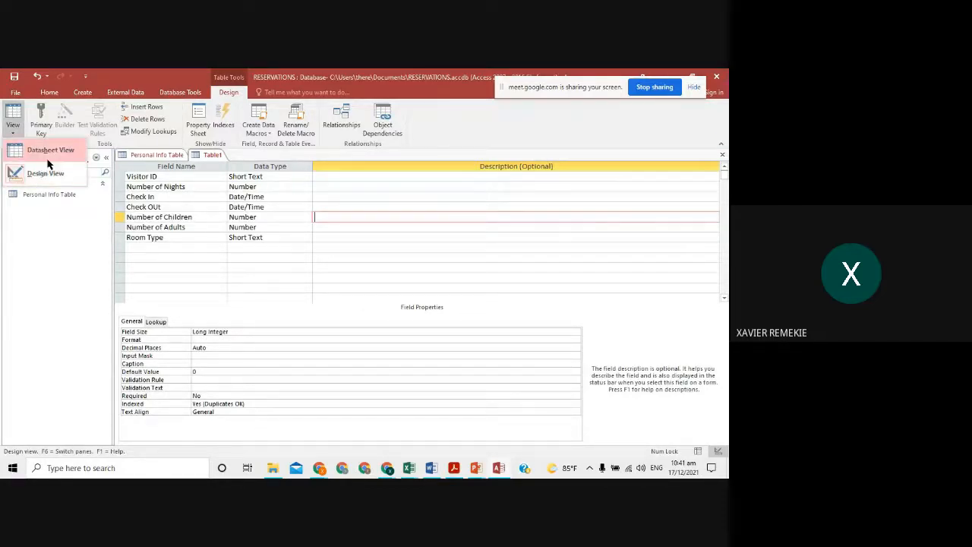
click(61, 152)
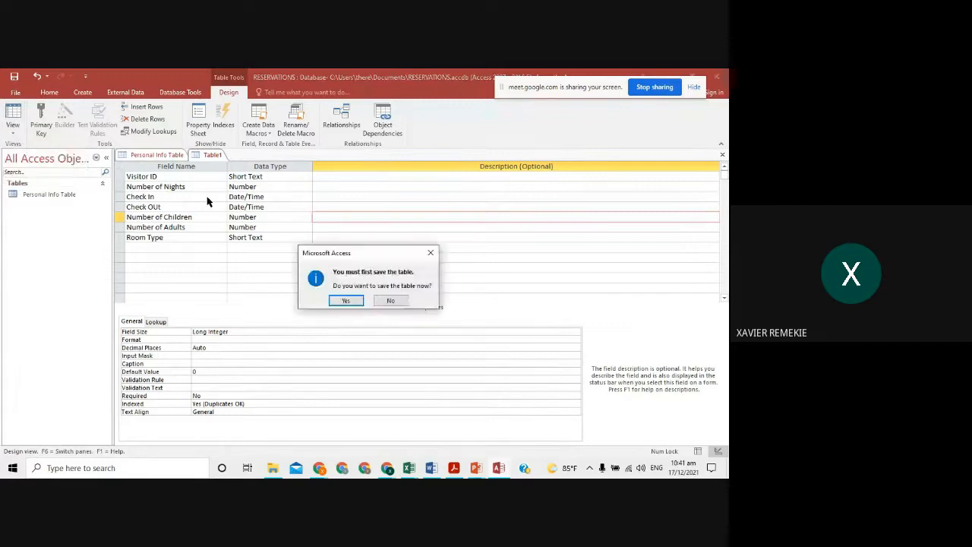
click(346, 301)
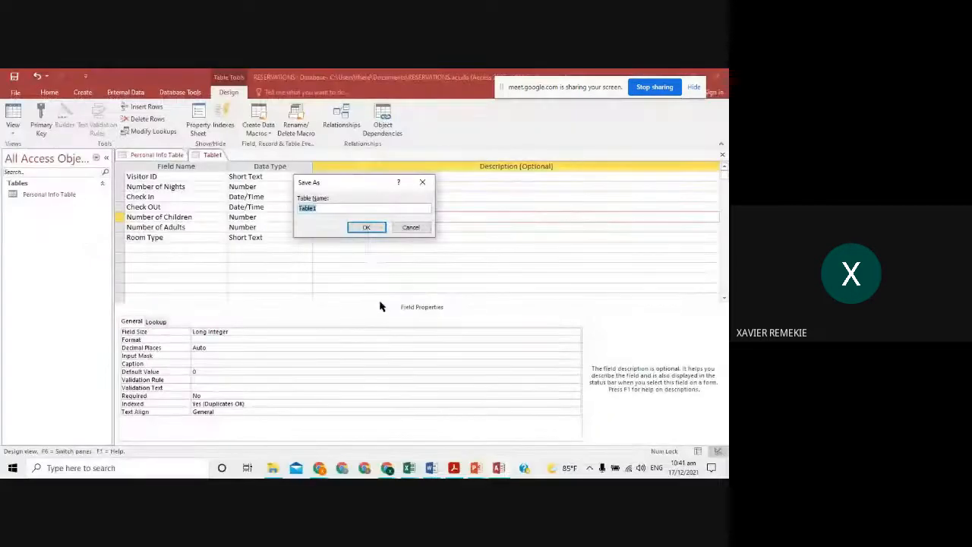
text(Reservation)
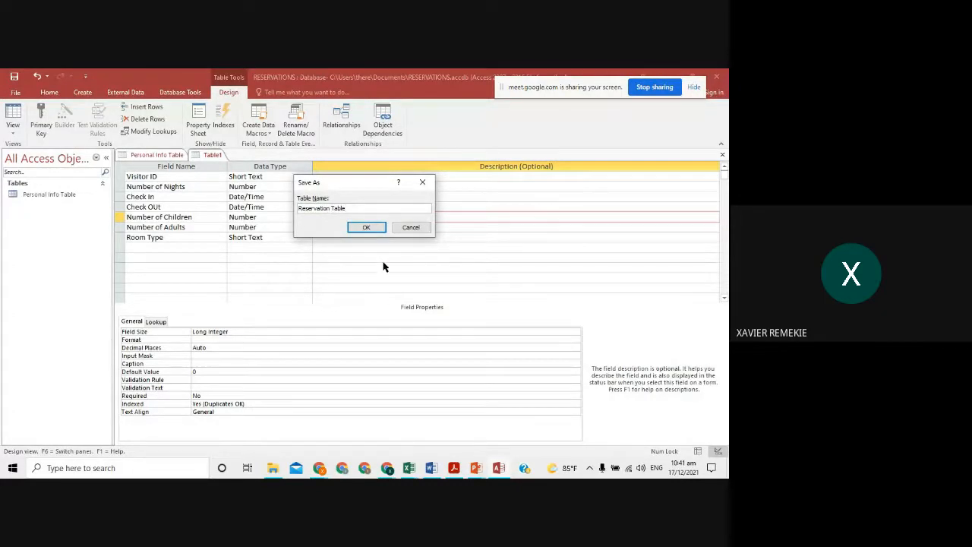
click(368, 228)
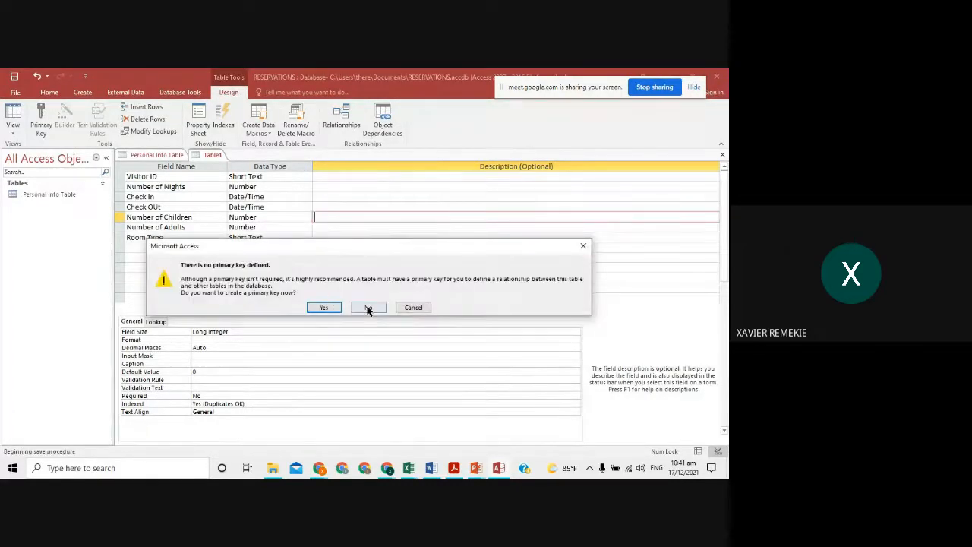
click(369, 306)
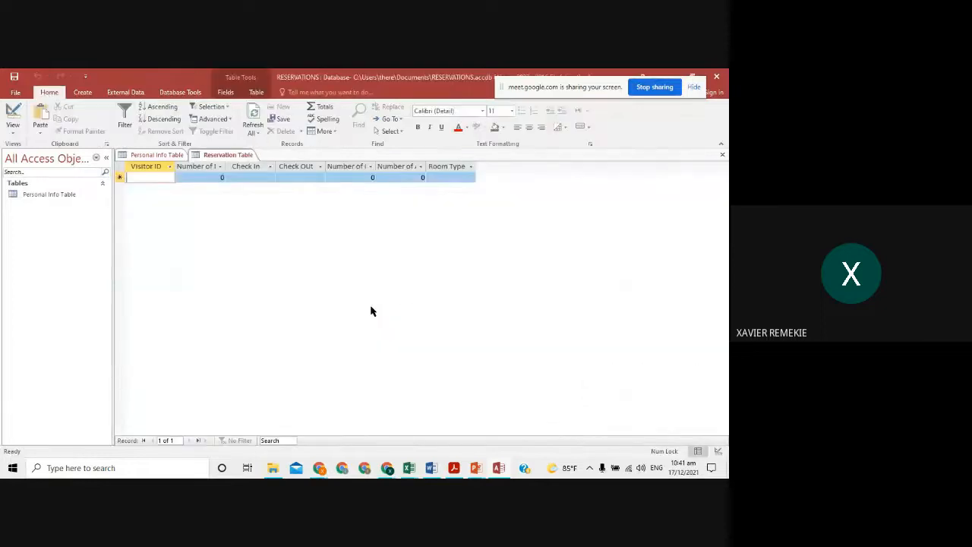
key(alt+Tab)
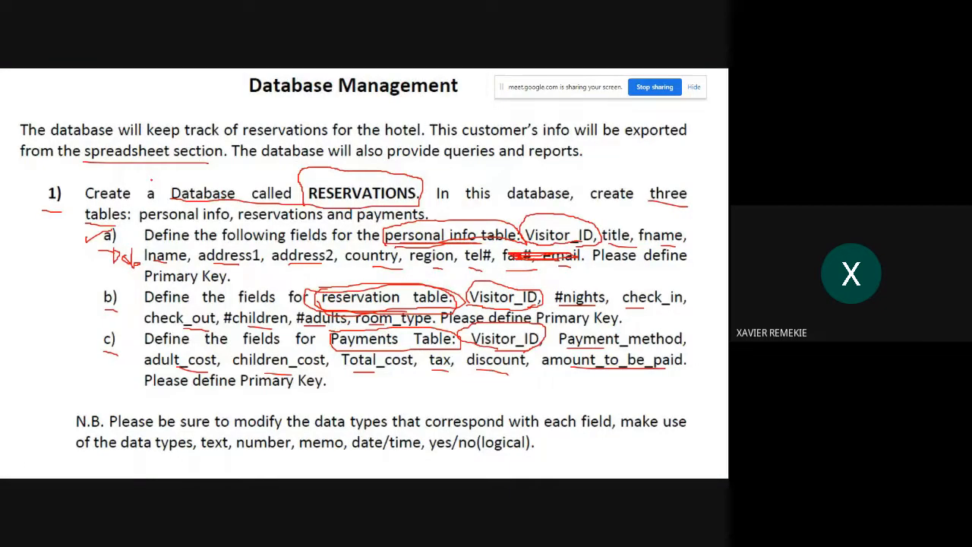
- Select and copy the visitor IDs in the Excel reservations workbook
key(alt+Tab)
key(ctrl+shift+Down)
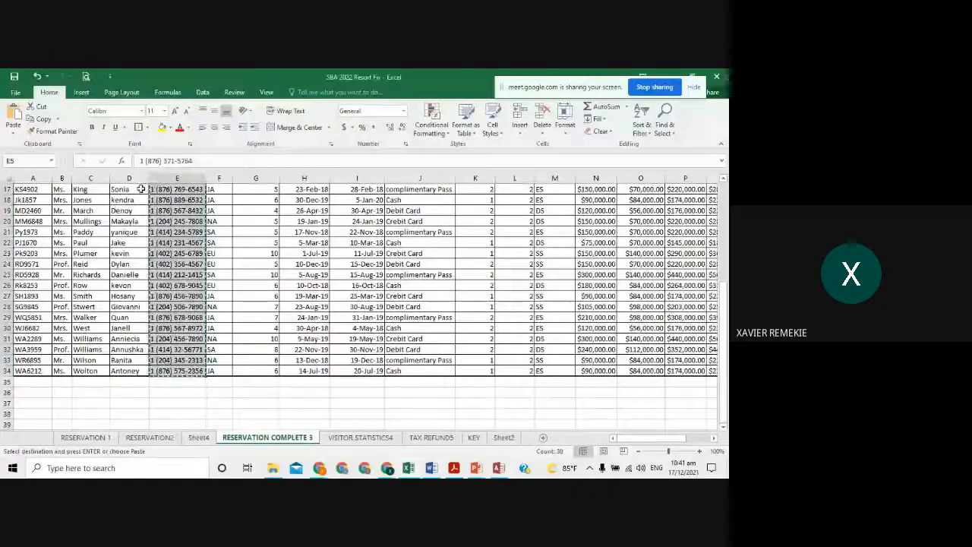
key(ctrl+c)
drag(27, 248, 35, 408)
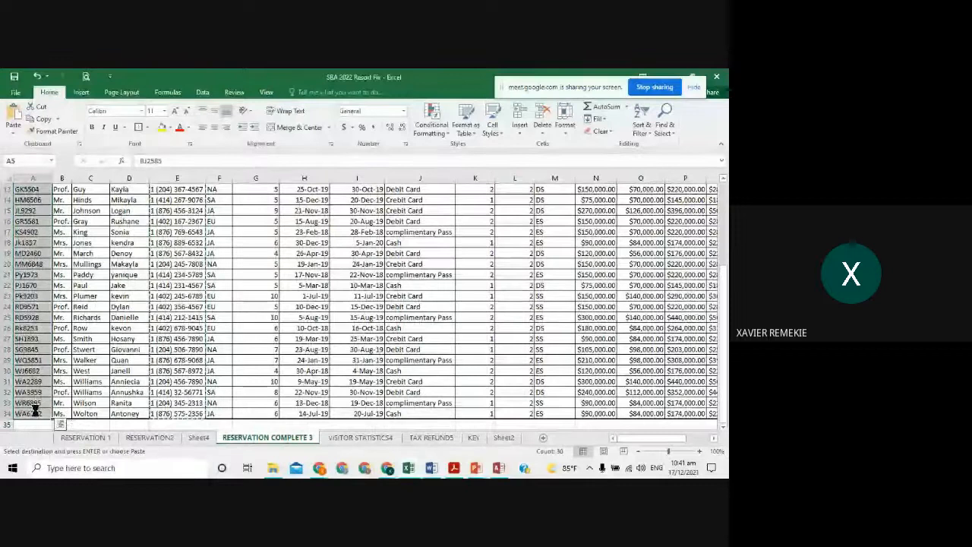
- Paste the 30 visitor IDs into the Visitor ID column and widen Number of Nights
key(alt+Tab)
click(140, 167)
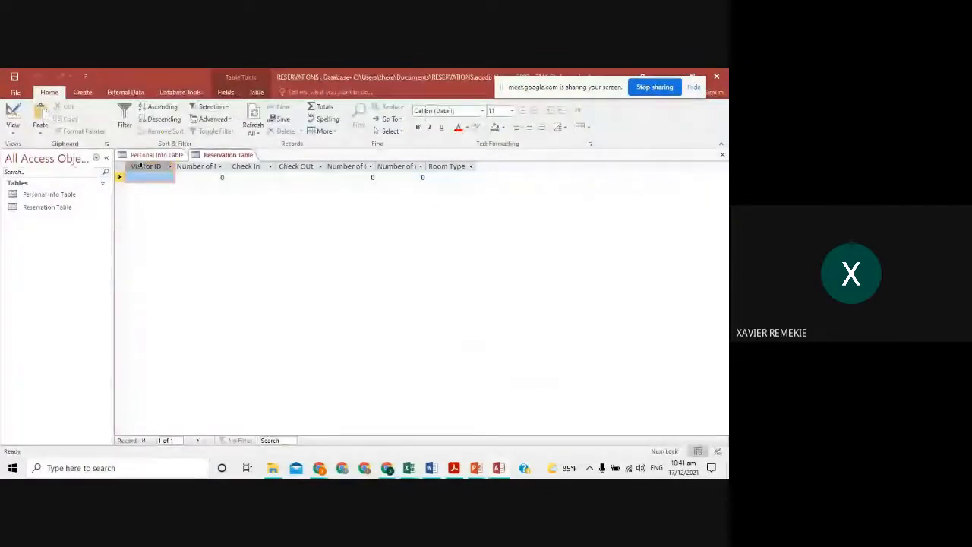
right_click(140, 169)
click(164, 212)
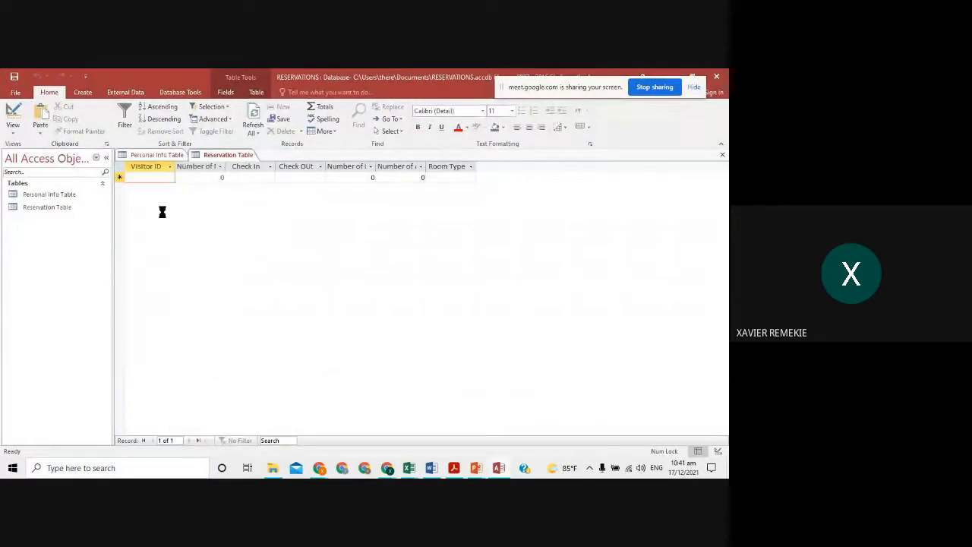
click(336, 300)
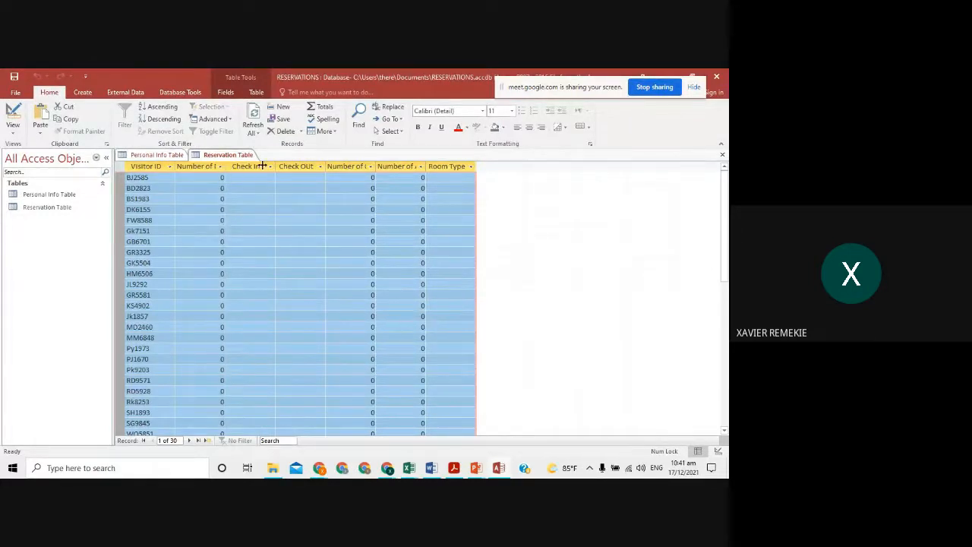
drag(274, 165, 273, 165)
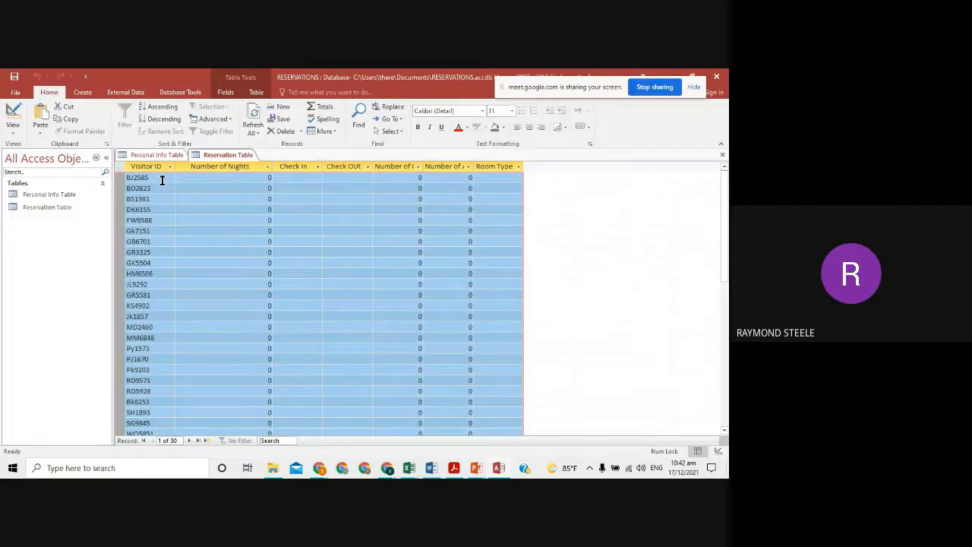
key(alt+Tab)
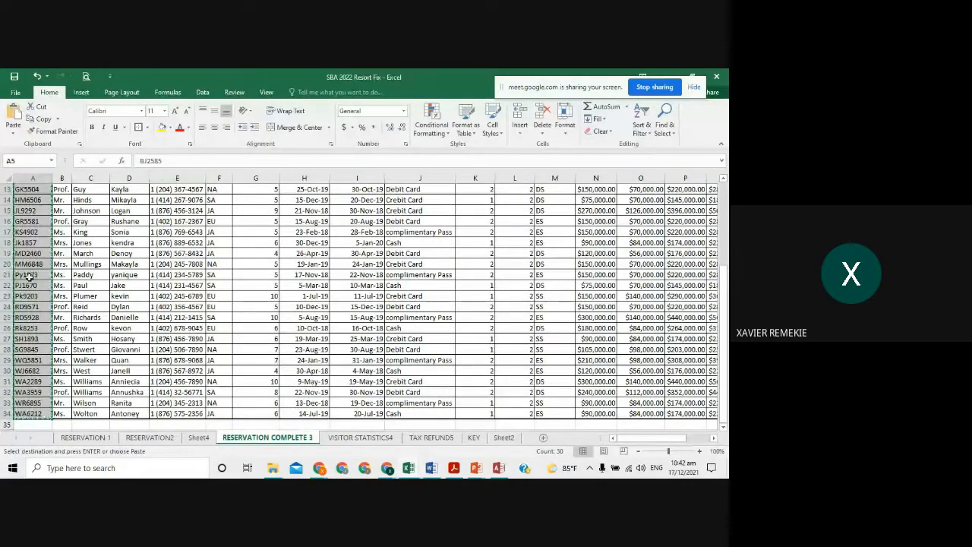
scroll(31, 279, up, 4)
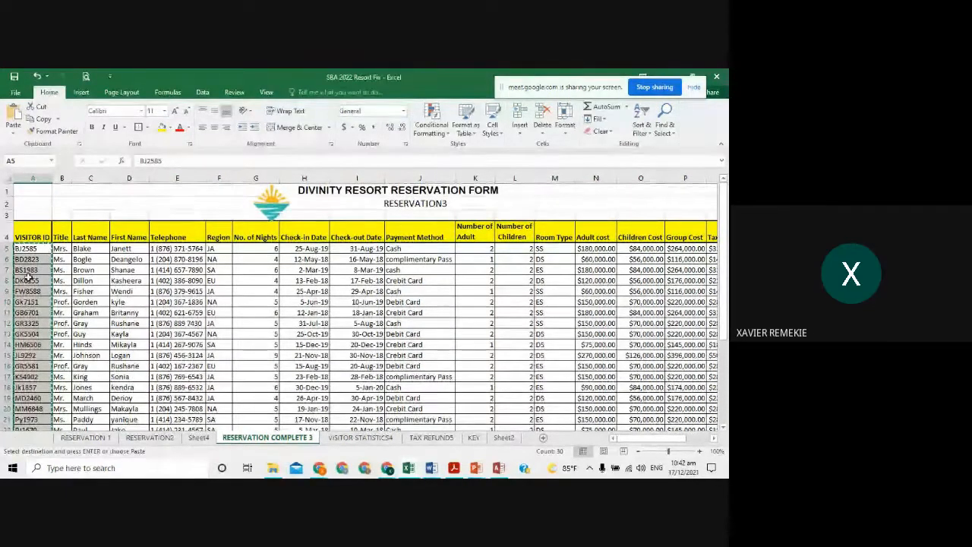
key(Escape)
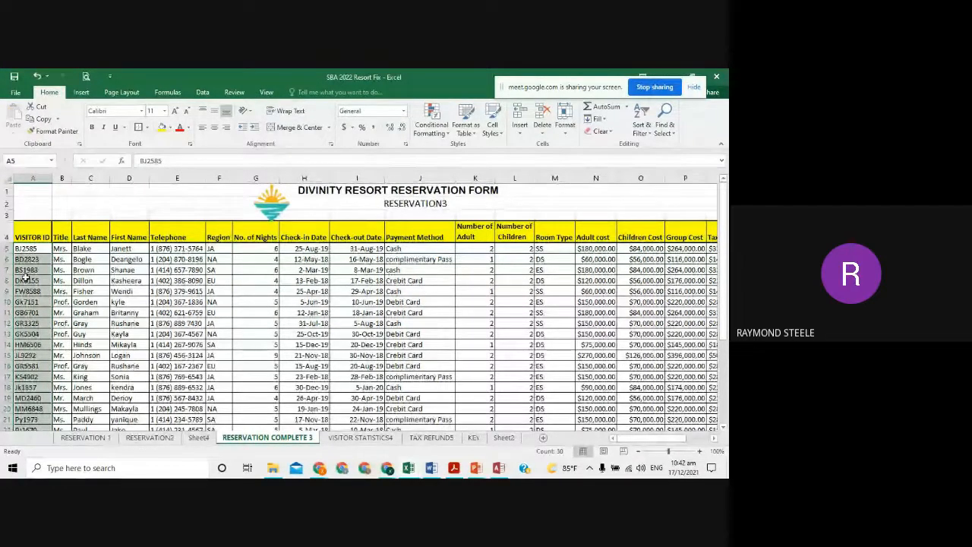
click(38, 249)
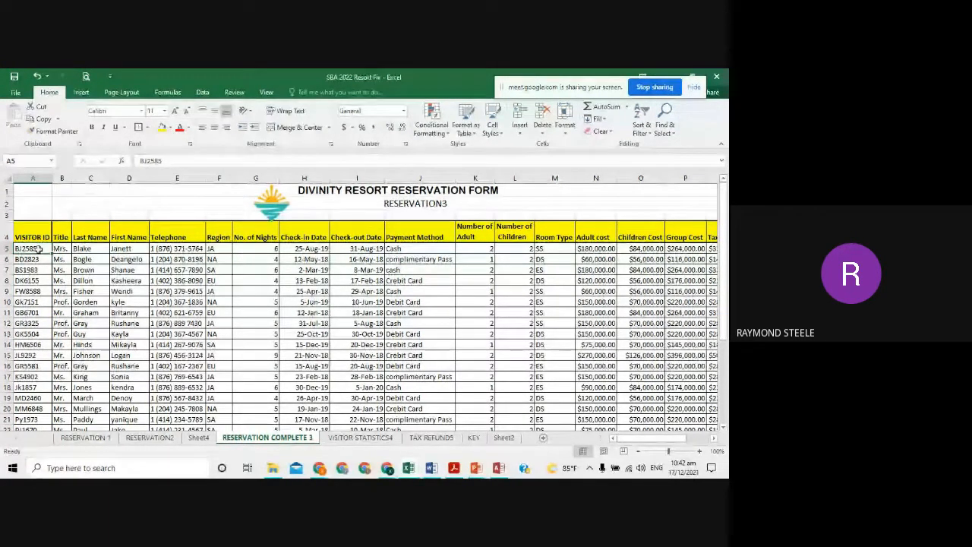
key(alt)
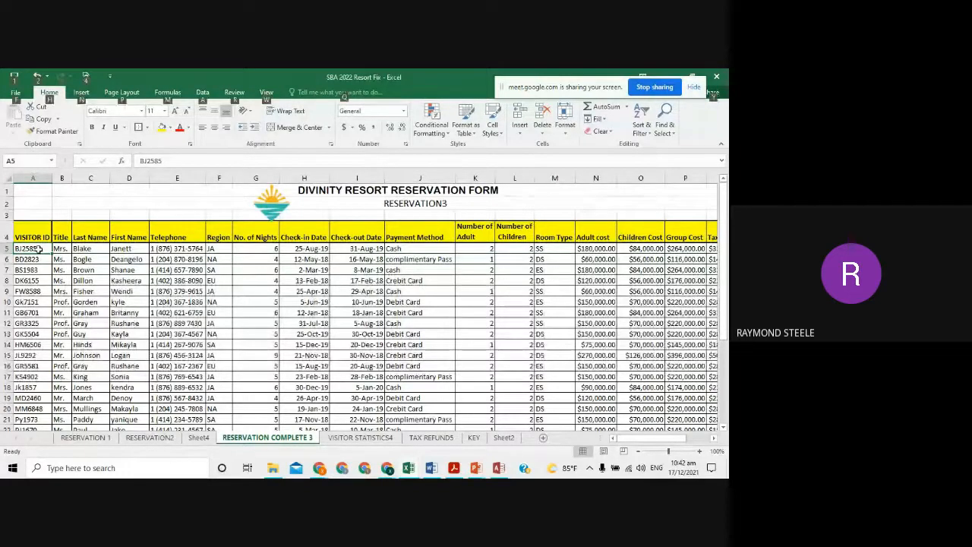
key(alt+Tab)
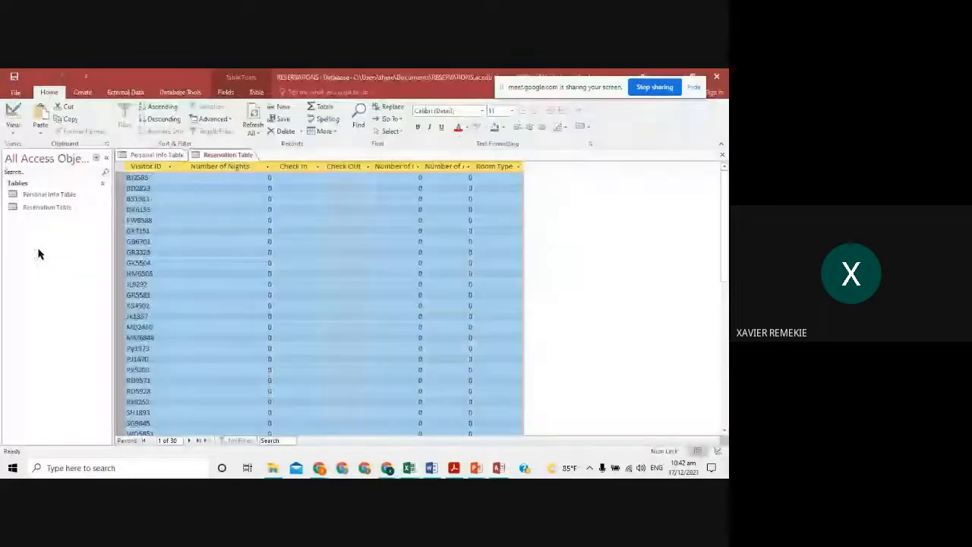
- Check Visitor ID's data type in Design view, keep Short Text, and go back to the records
click(13, 111)
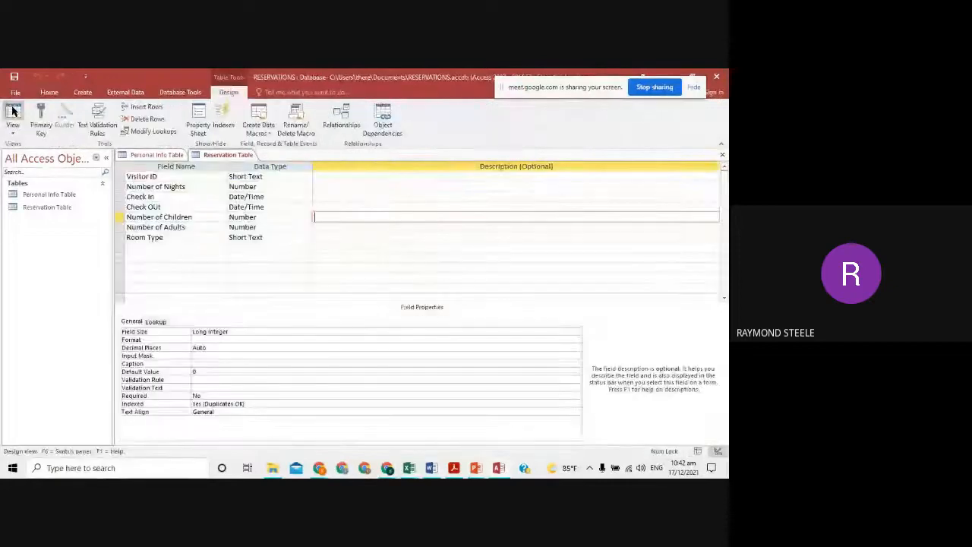
click(177, 176)
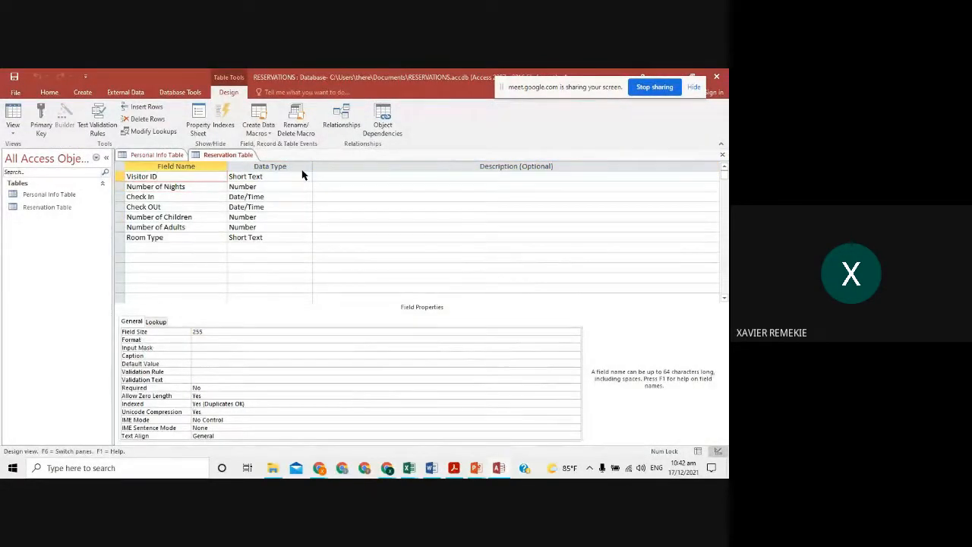
click(304, 176)
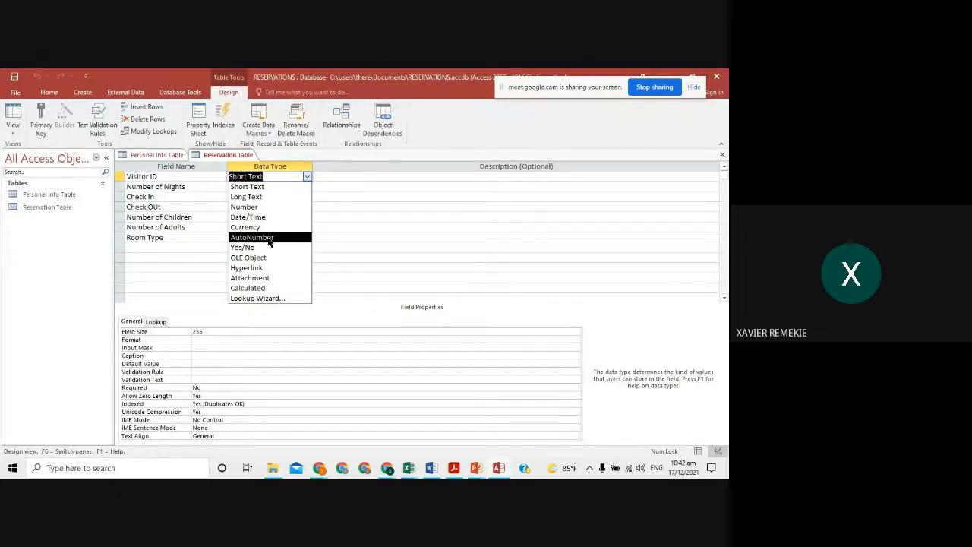
click(213, 173)
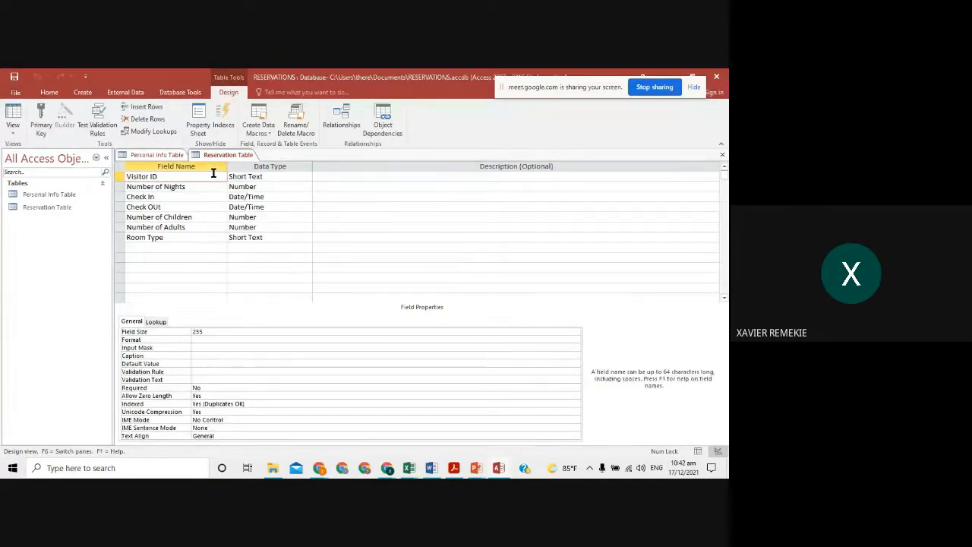
click(278, 175)
click(307, 177)
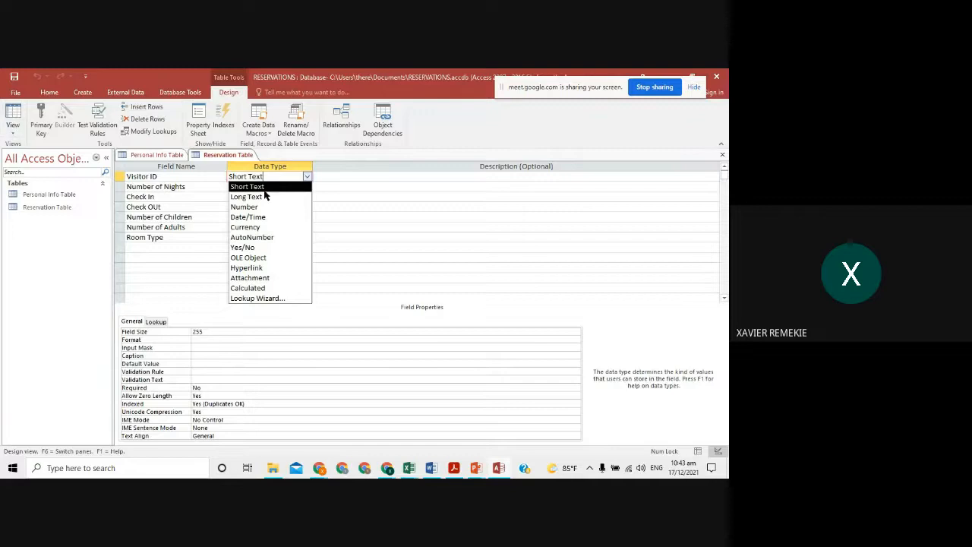
click(12, 116)
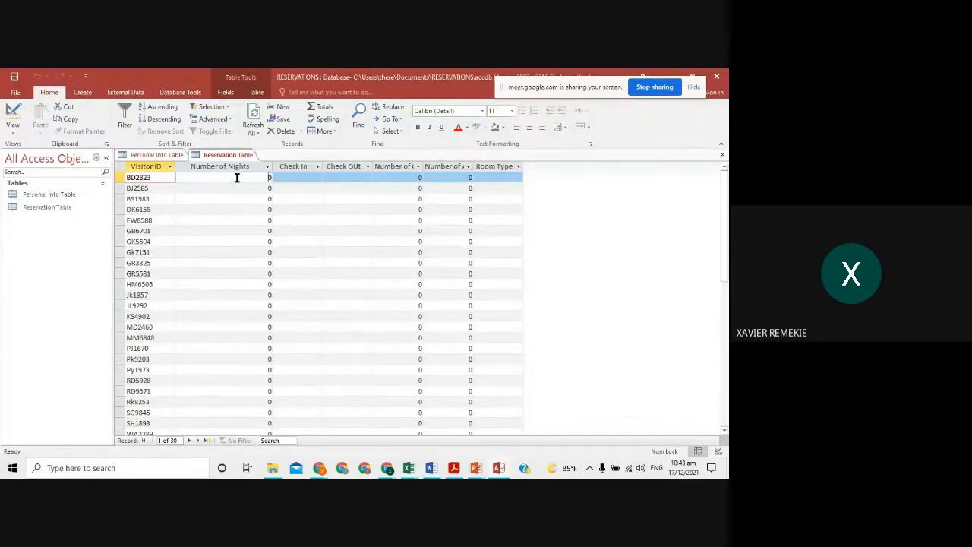
- Paste the 30 No. of Nights values from Excel into the Number of Nights column
key(alt+Tab)
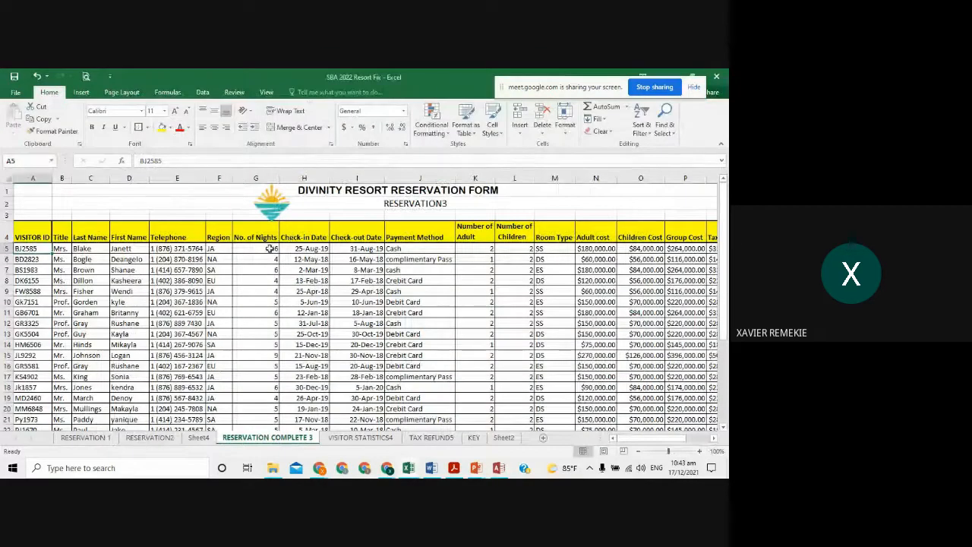
drag(271, 249, 265, 369)
key(alt+Tab)
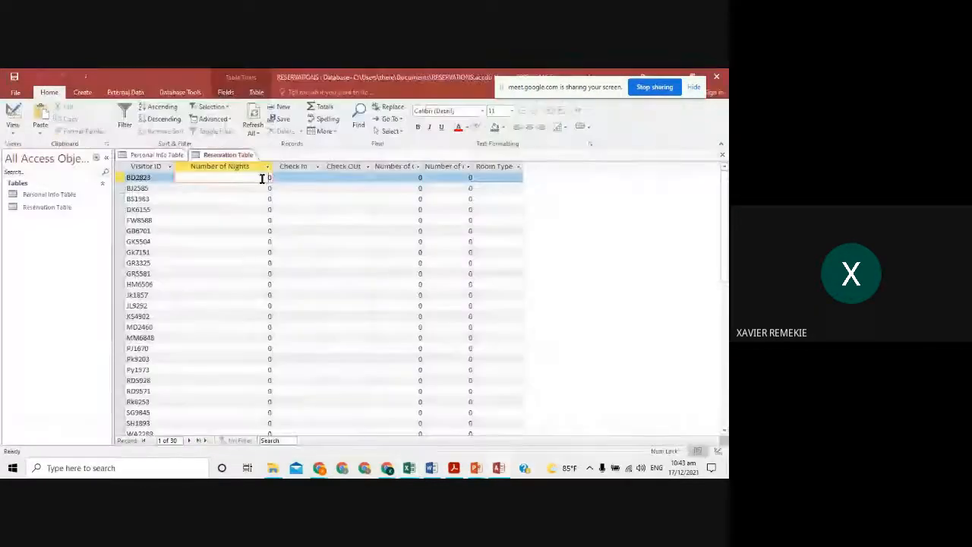
click(248, 165)
right_click(250, 167)
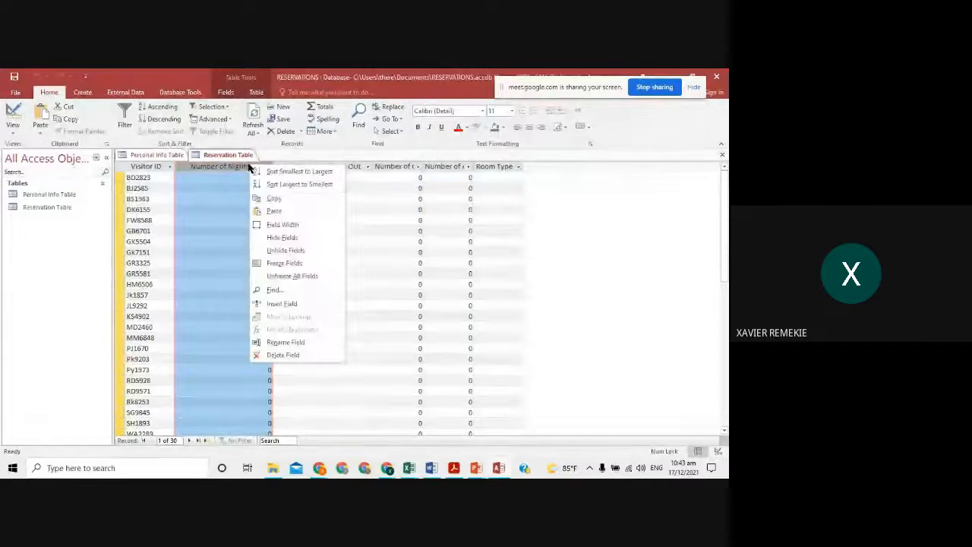
click(283, 215)
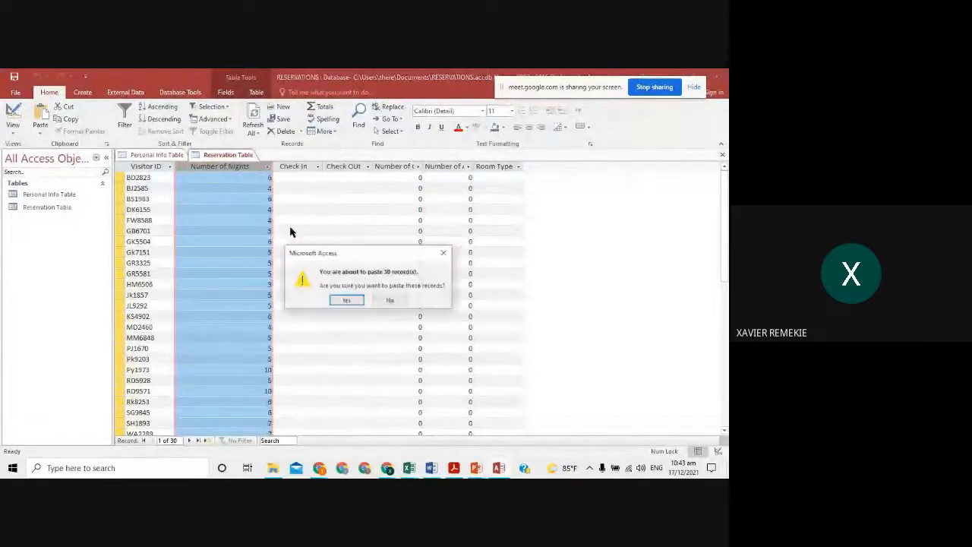
click(346, 300)
- Select the check-in dates in the resort workbook and return to Access
key(alt+Tab)
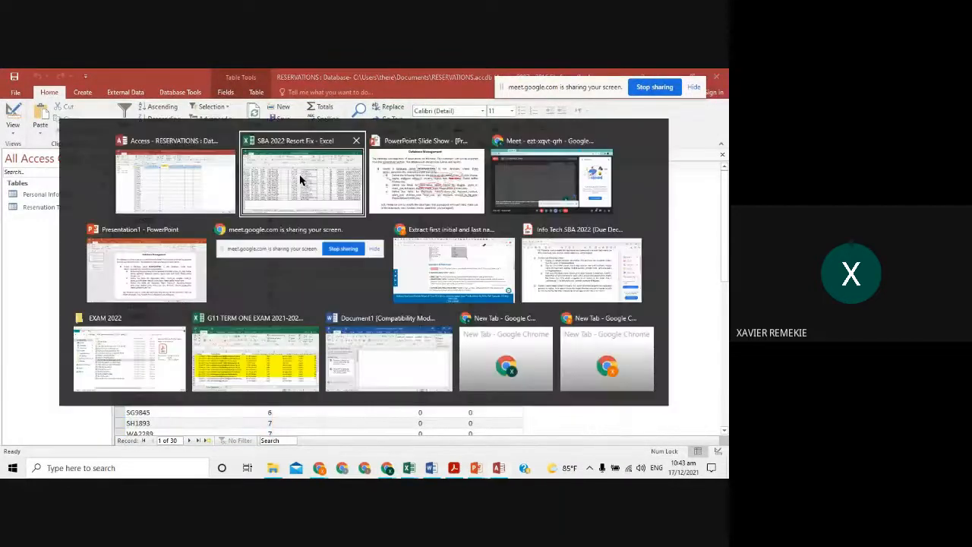
click(301, 180)
scroll(326, 213, up, 6)
drag(325, 248, 317, 414)
key(alt+Tab)
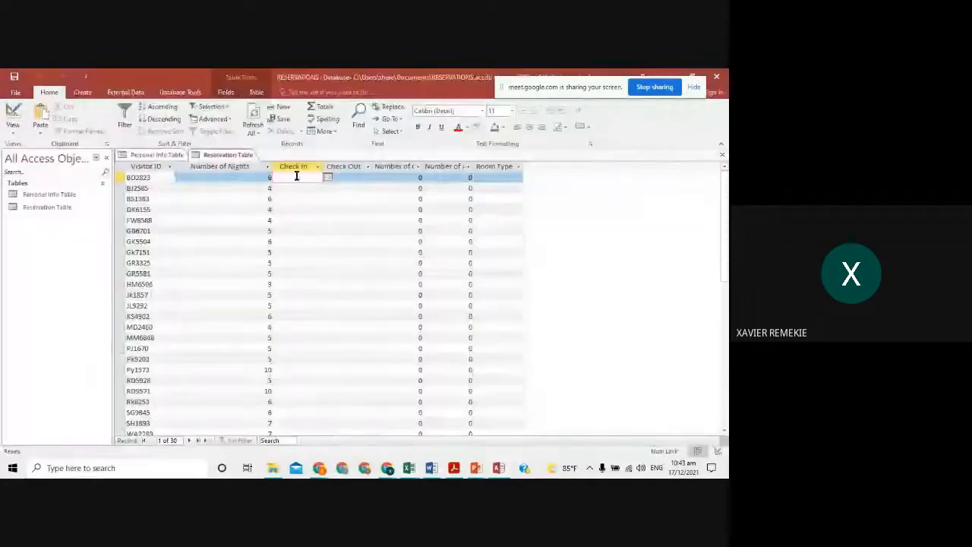
- Paste the 30 check-in dates into the Check In column
click(296, 167)
right_click(300, 169)
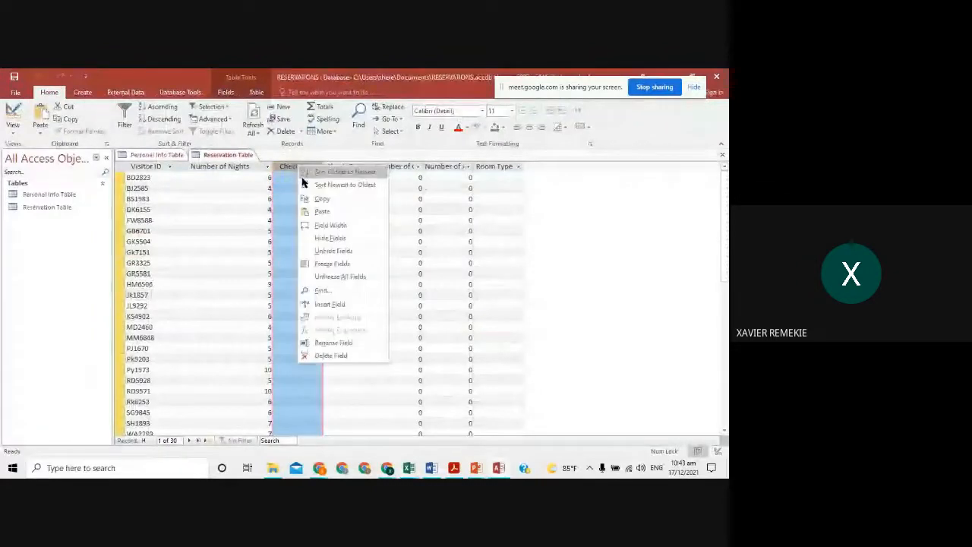
click(325, 212)
click(348, 301)
- Select the check-out dates in Excel and paste all 30 into the Check OUt column
key(alt+Tab)
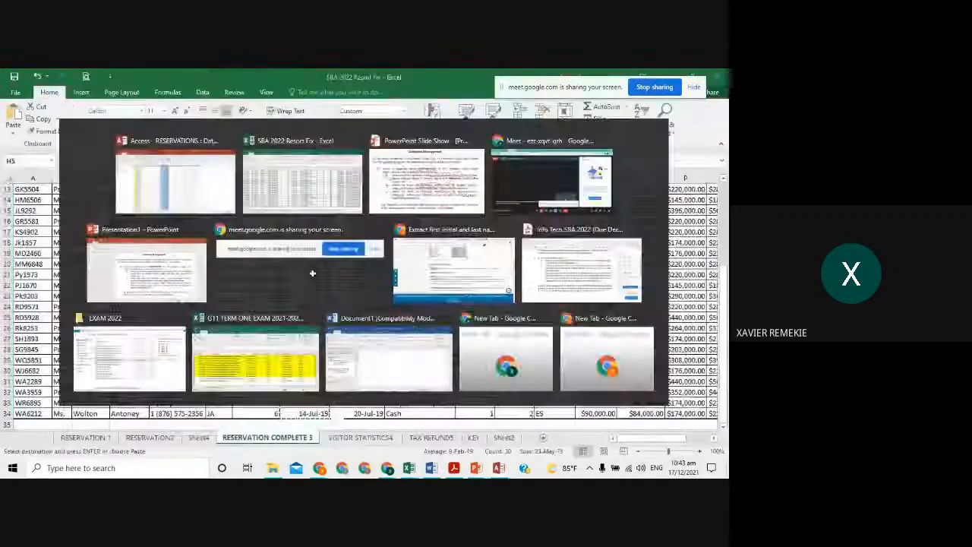
scroll(344, 241, up, 4)
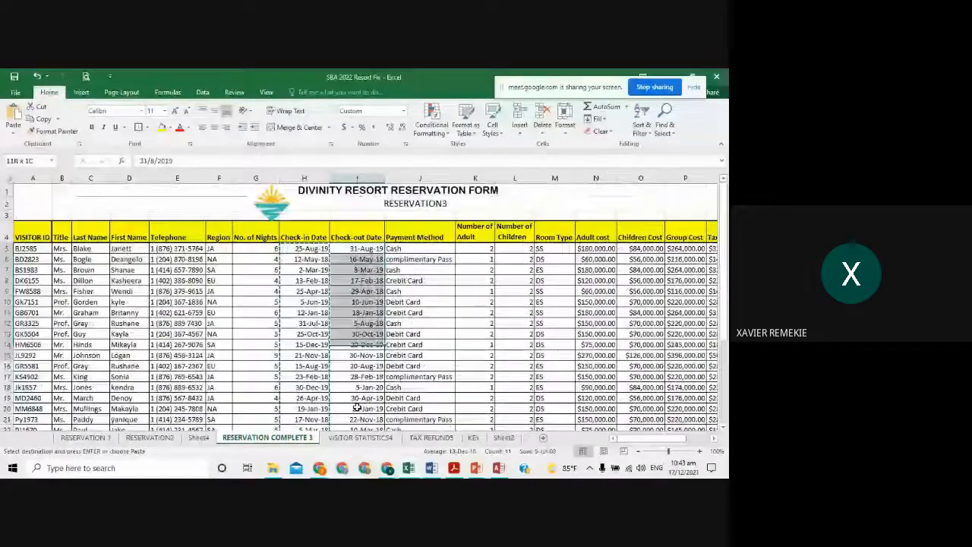
drag(356, 256, 357, 405)
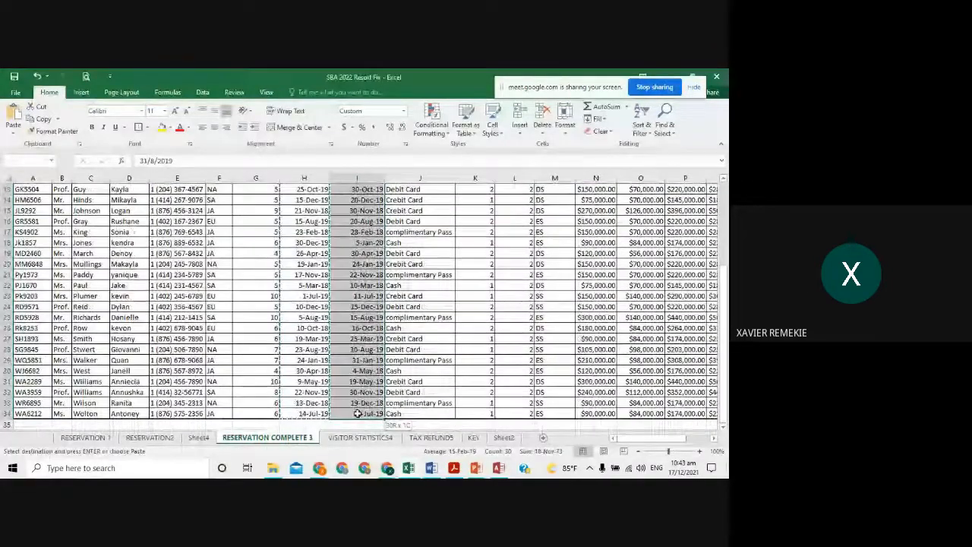
key(alt+Tab)
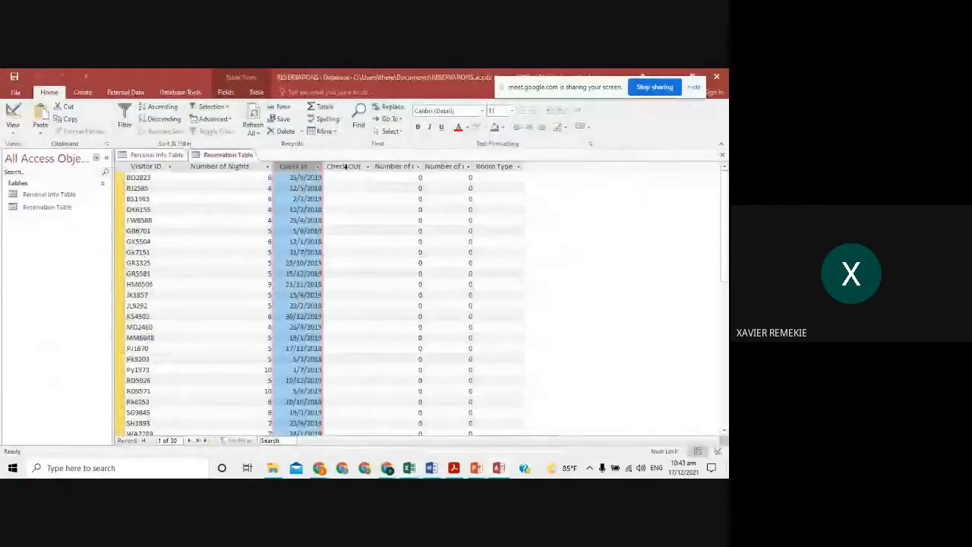
click(345, 165)
right_click(345, 166)
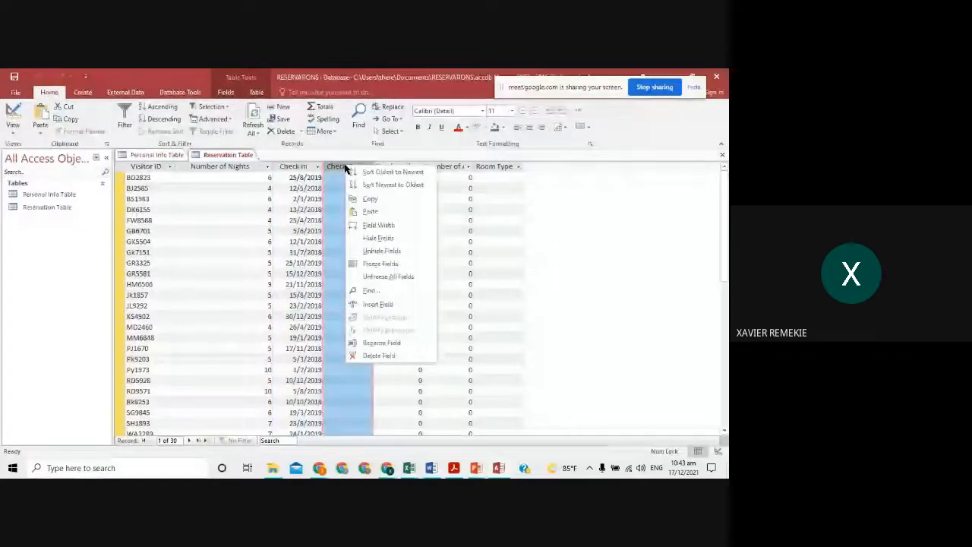
click(370, 211)
click(347, 301)
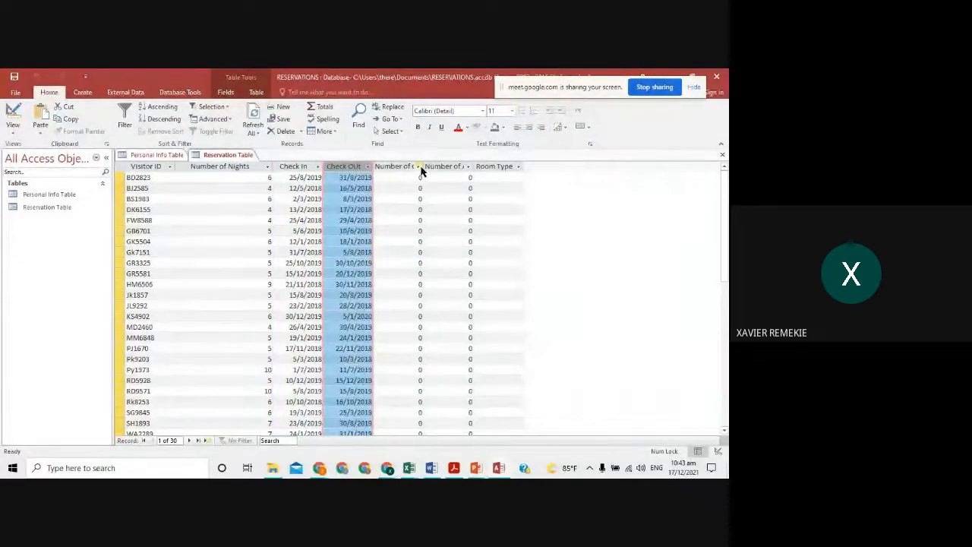
- Widen the Number of Children and Number of Adults columns so their headers show fully
drag(429, 166, 441, 167)
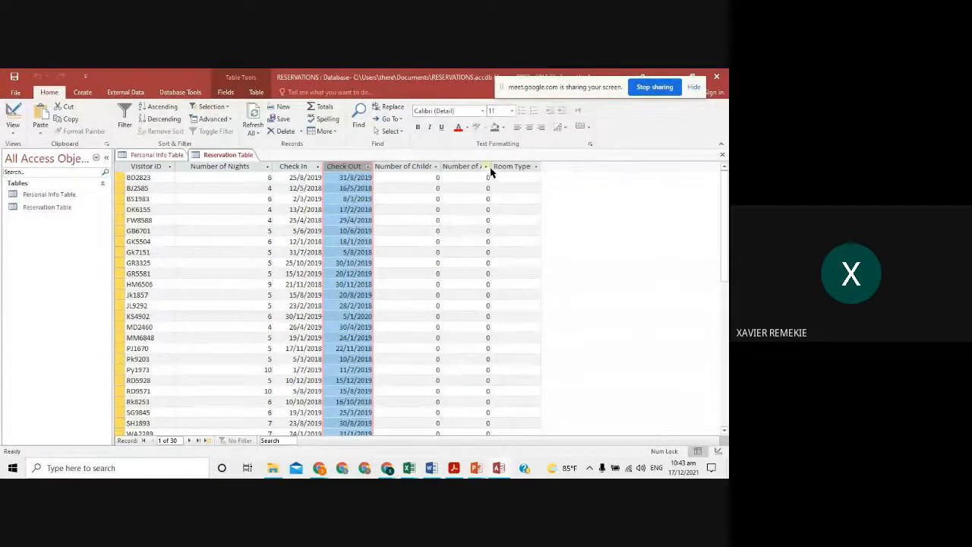
drag(515, 167, 517, 167)
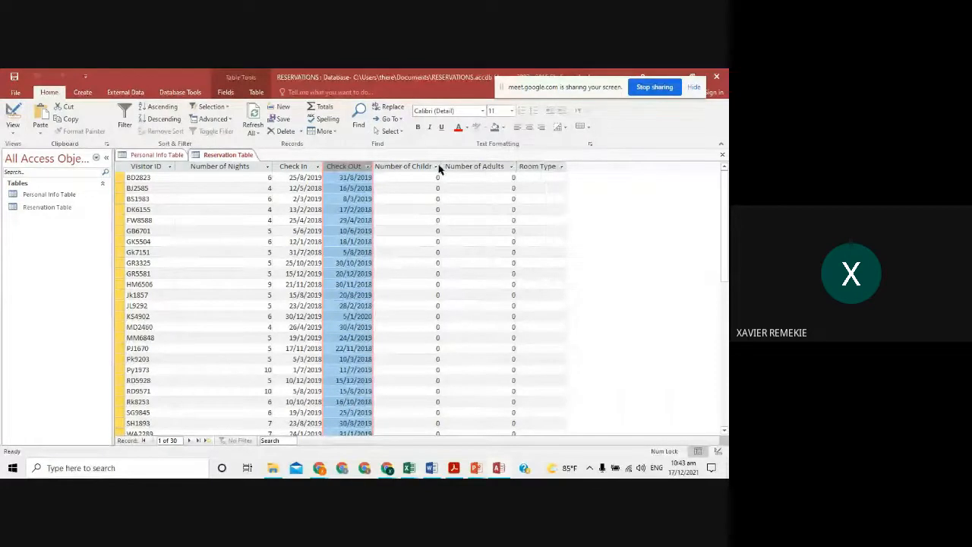
drag(442, 165, 455, 166)
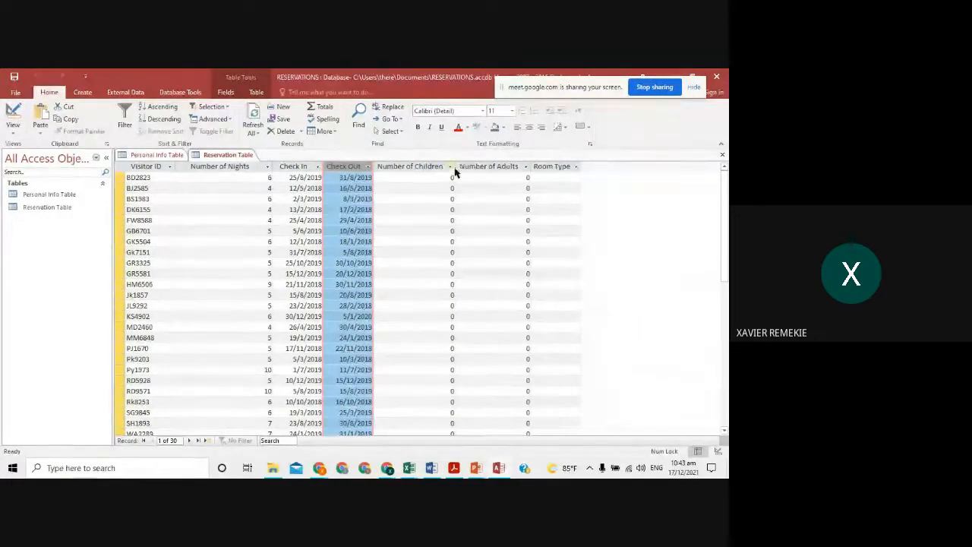
- Copy the children counts from column L of the Excel reservation sheet
key(alt+Tab)
scroll(361, 189, up, 4)
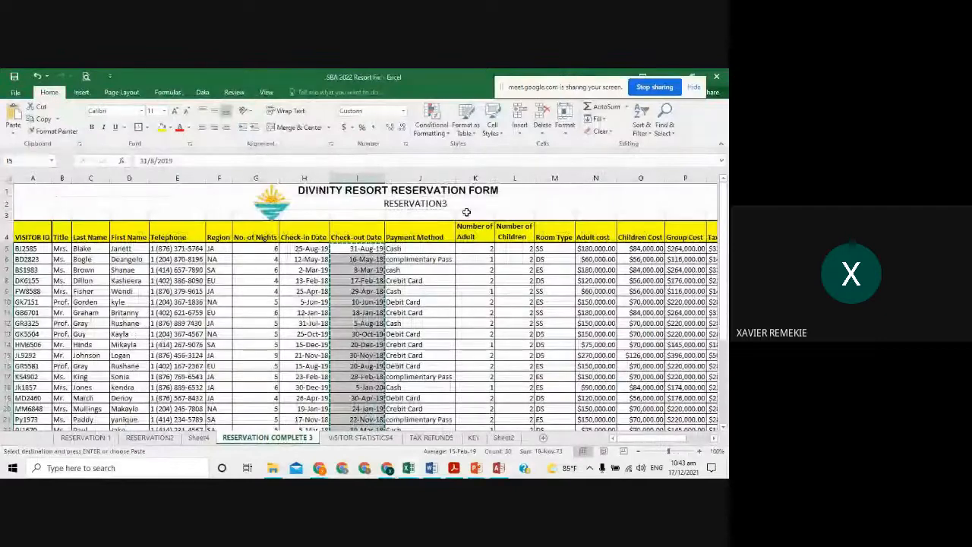
drag(517, 244, 521, 412)
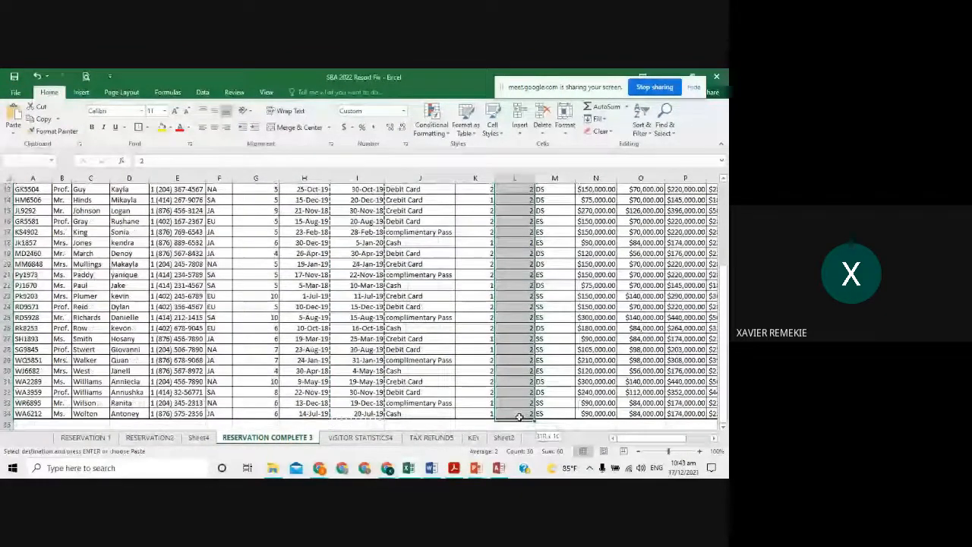
key(ctrl+c)
key(alt+Tab)
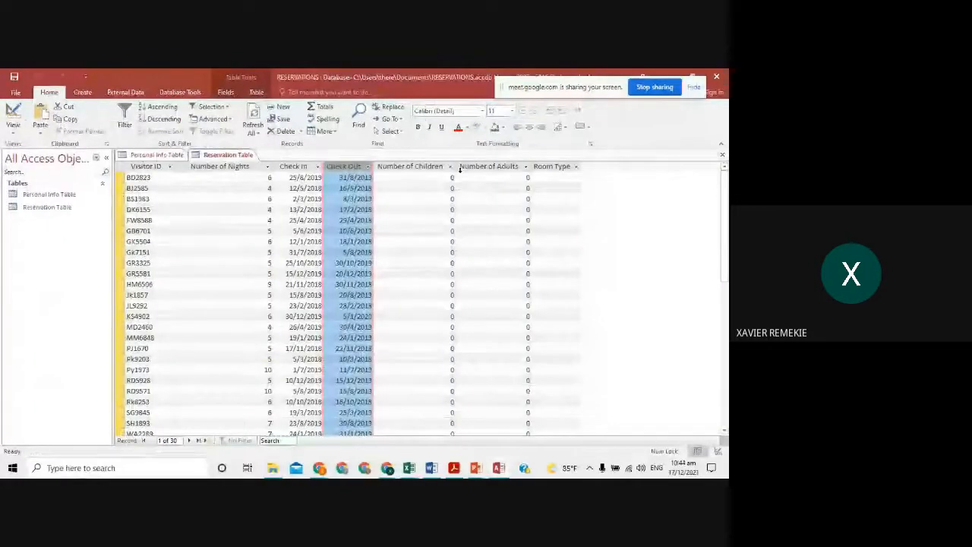
- Paste the children counts into Number of Children for all 30 records
click(425, 166)
right_click(425, 169)
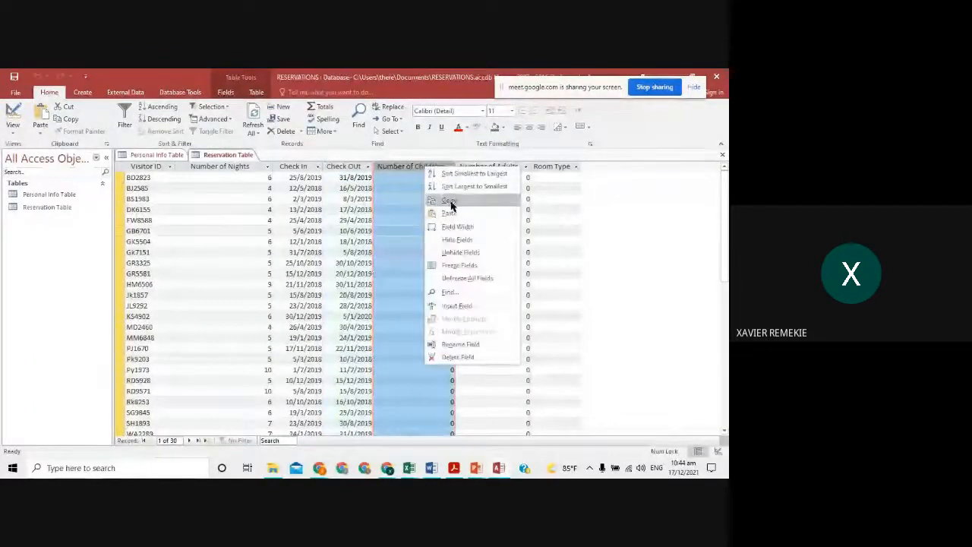
click(454, 214)
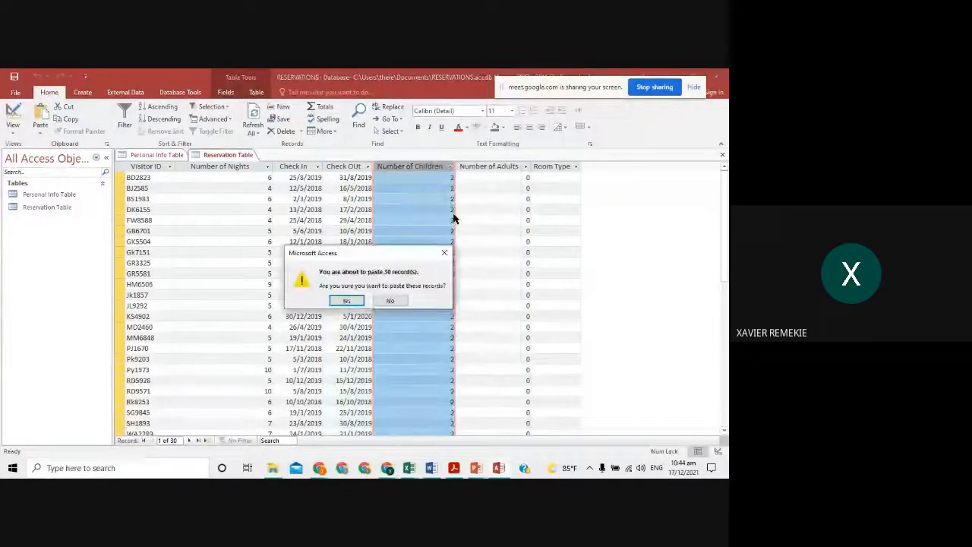
click(353, 300)
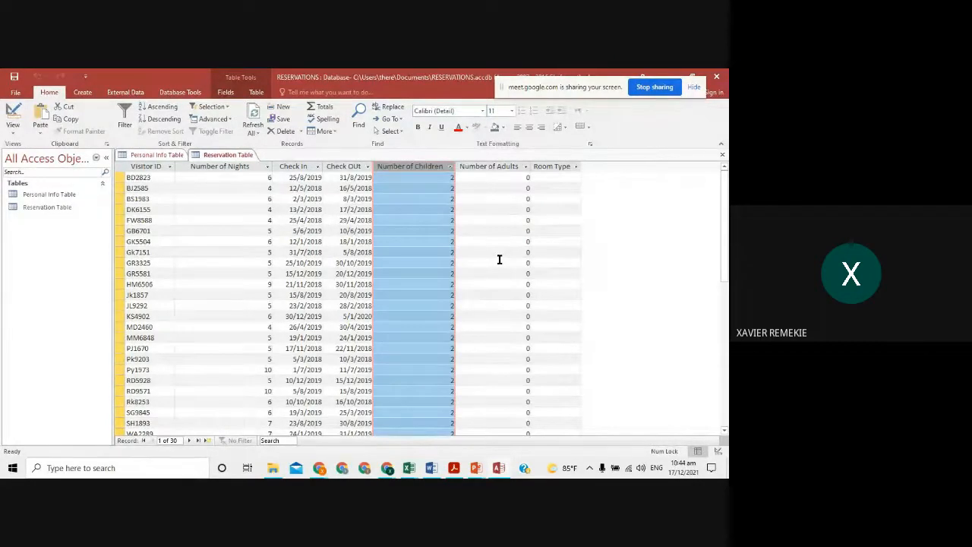
click(501, 177)
click(501, 177)
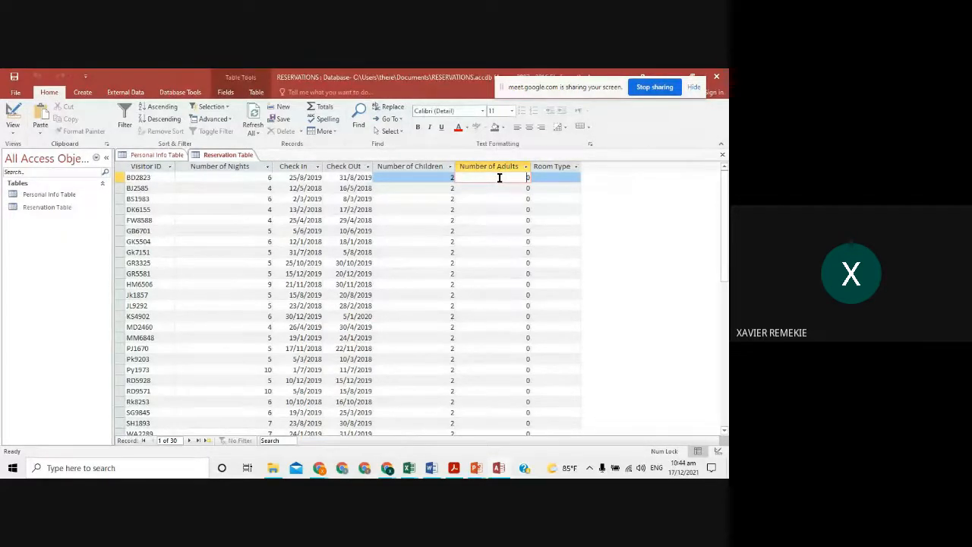
- Copy adult counts K5:K34 from Excel and paste them into the Number of Adults column
key(alt+Tab)
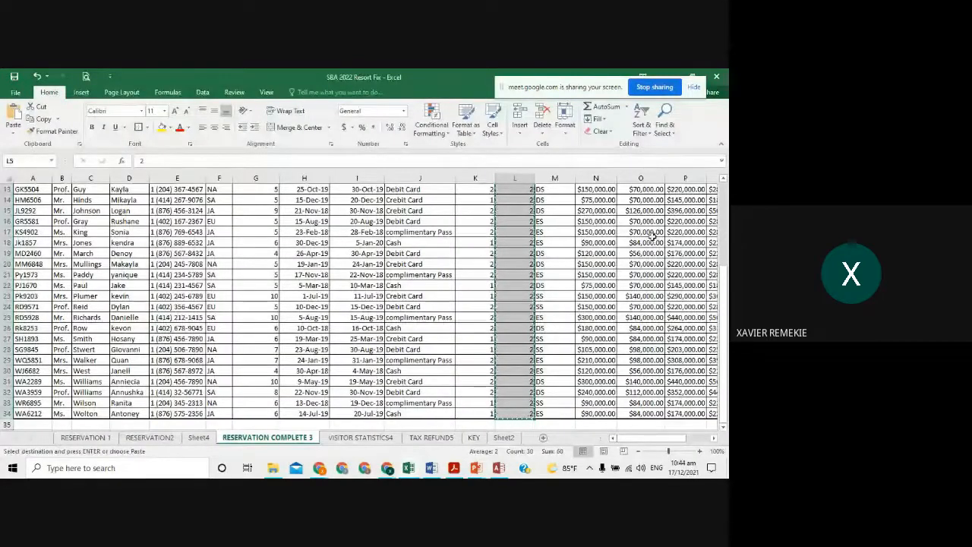
key(alt+Tab)
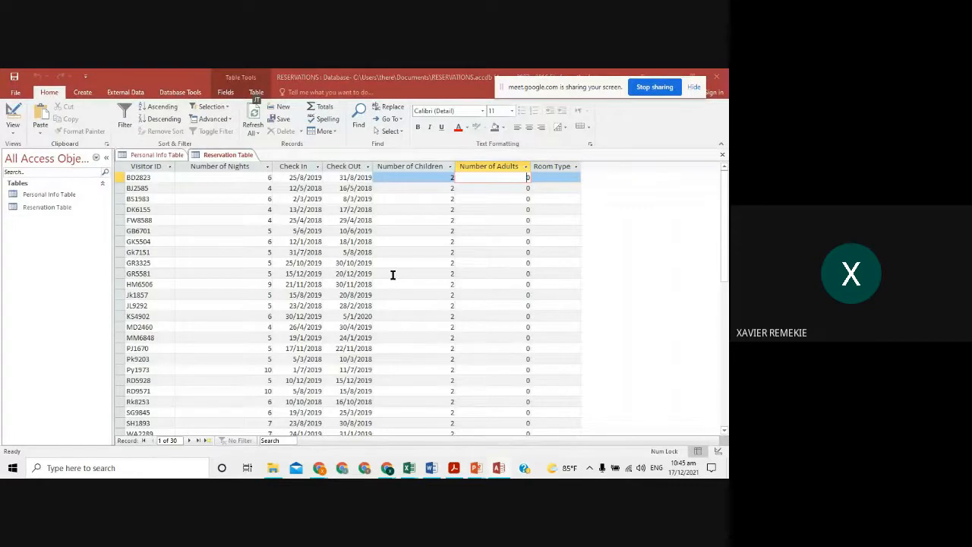
key(alt+Tab)
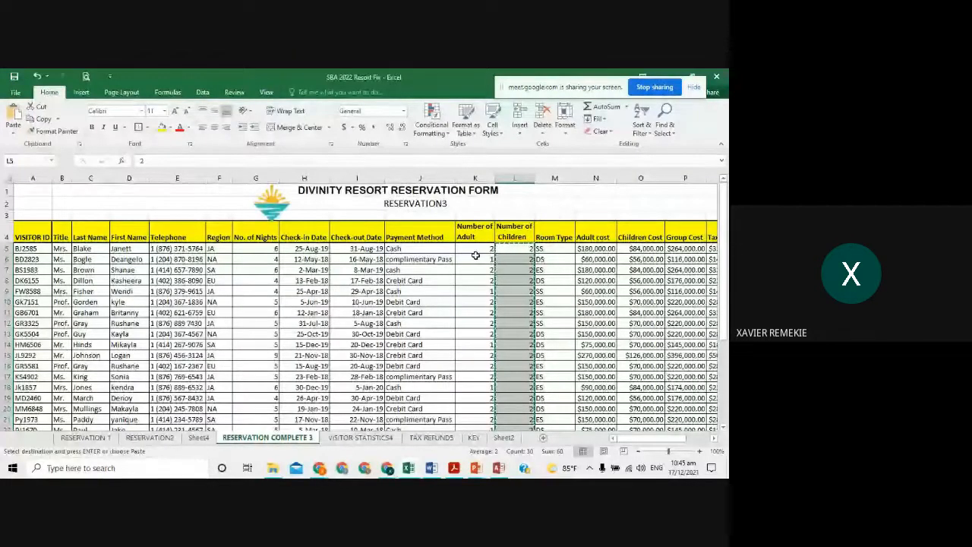
drag(475, 247, 473, 402)
key(ctrl+c)
key(alt+Tab)
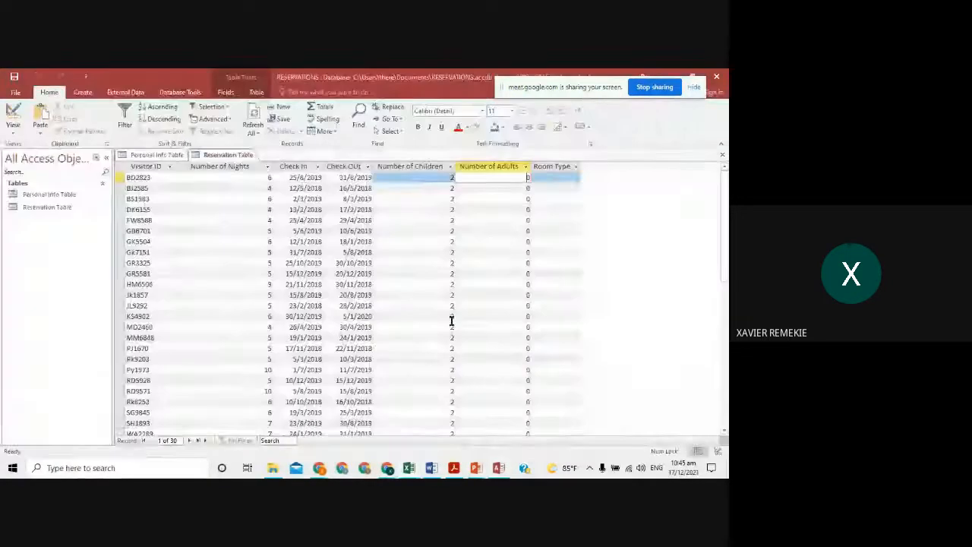
click(490, 167)
right_click(495, 170)
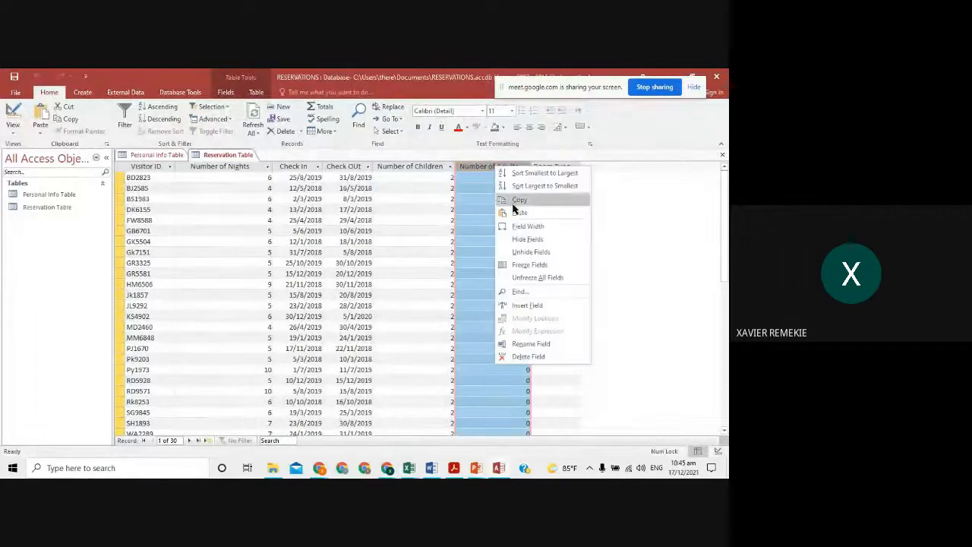
click(518, 215)
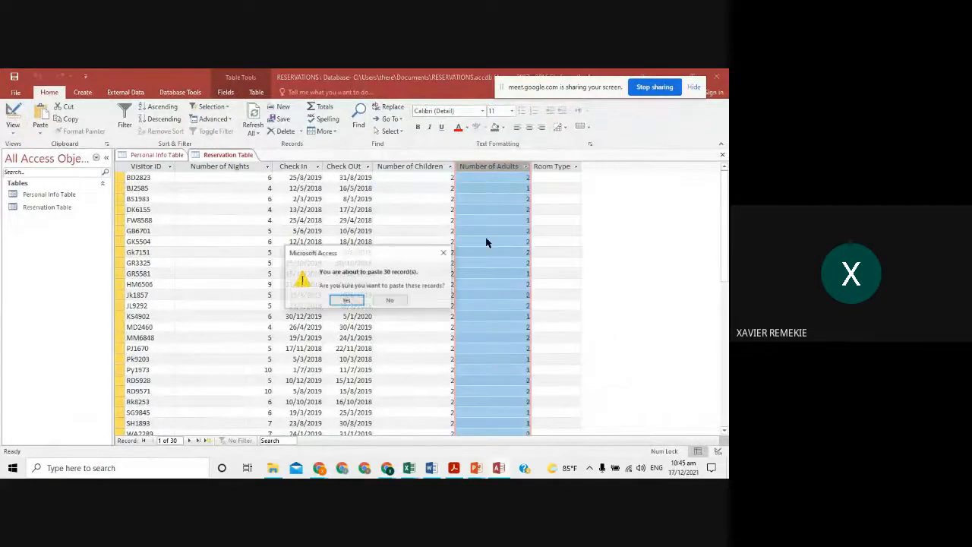
click(357, 301)
- Copy room types M5:M34 from Excel and paste them into the Room Type column
key(alt+Tab)
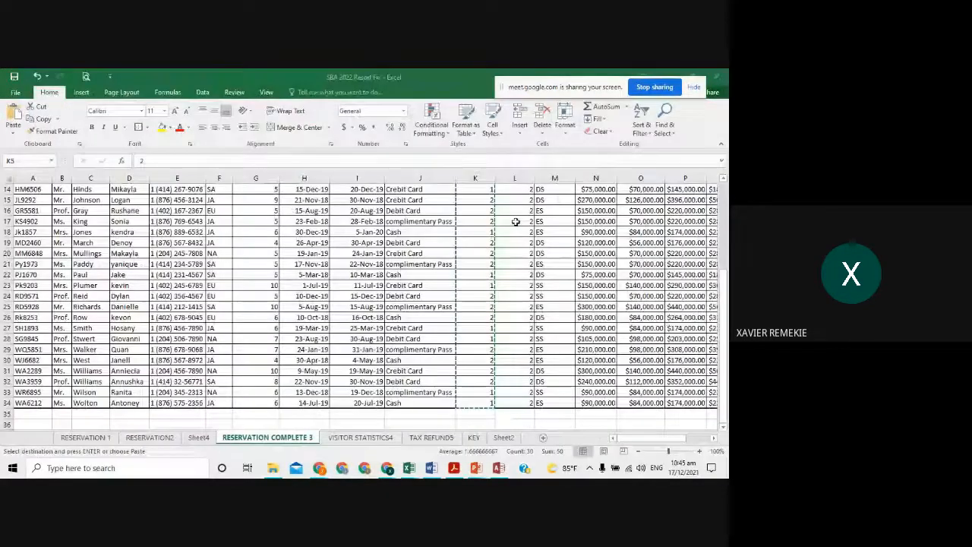
scroll(514, 220, up, 5)
drag(562, 317, 551, 414)
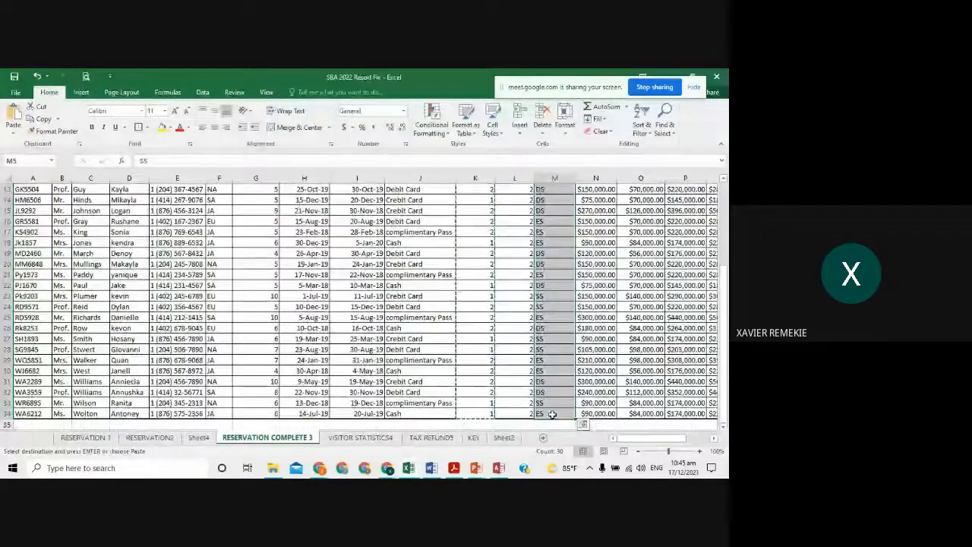
key(ctrl+c)
key(alt+Tab)
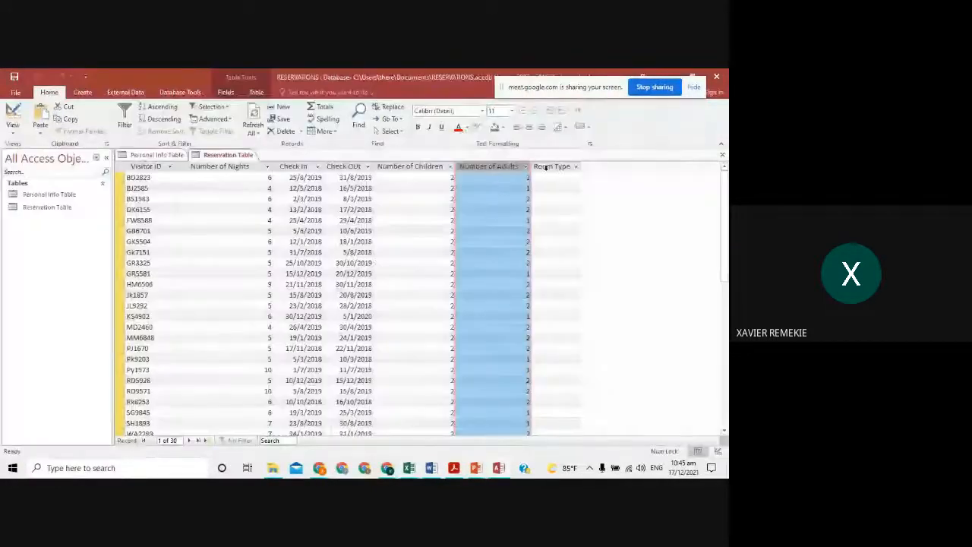
click(551, 166)
right_click(549, 168)
click(569, 214)
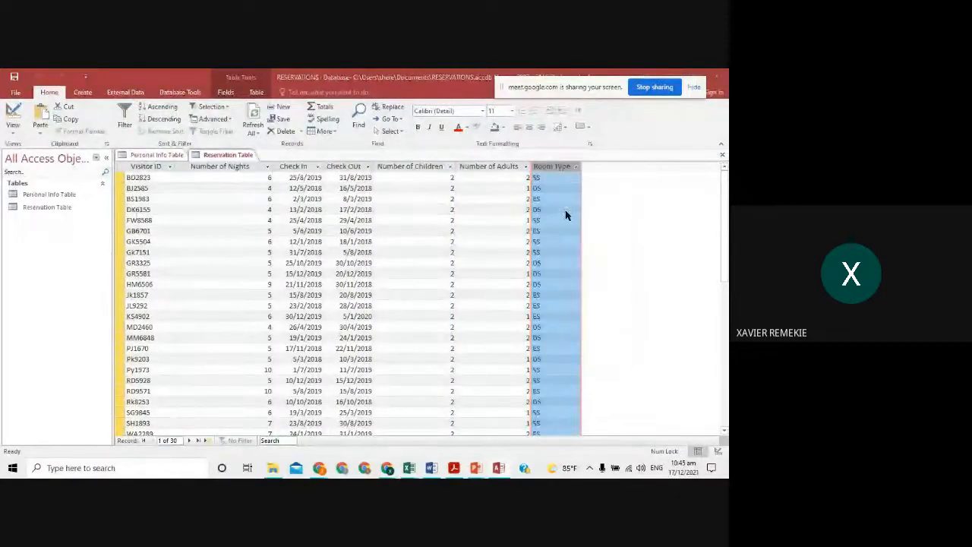
click(352, 302)
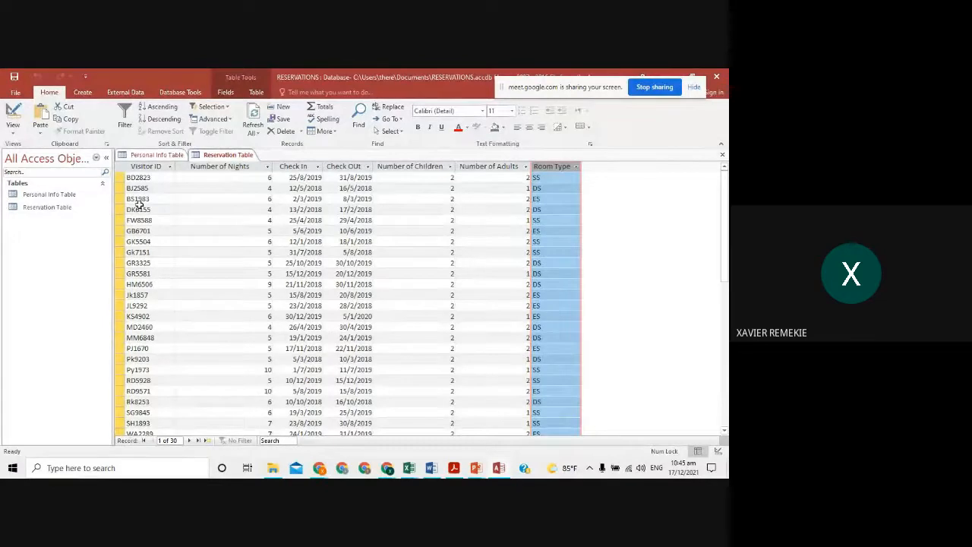
- Set Visitor ID as the Reservation Table's primary key and save it, returning to Datasheet view
click(15, 133)
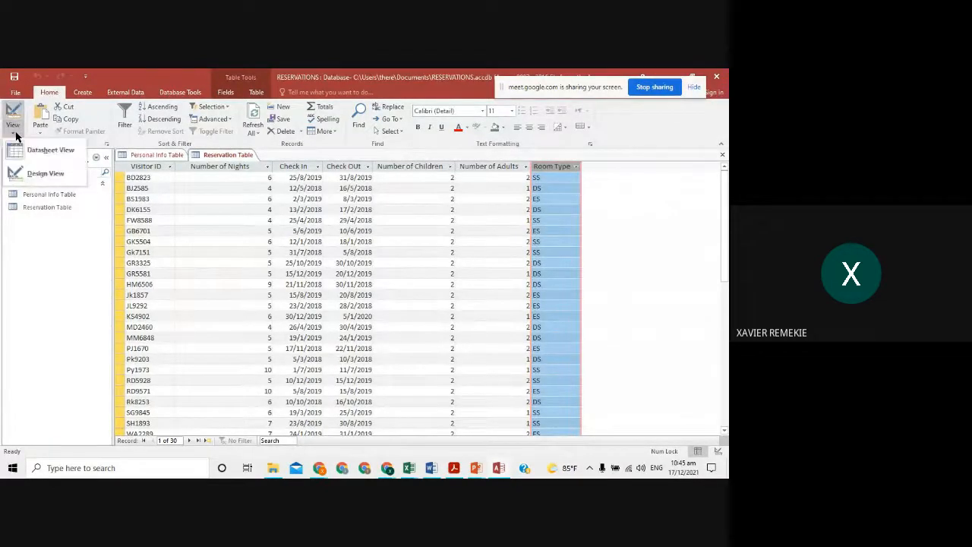
click(48, 168)
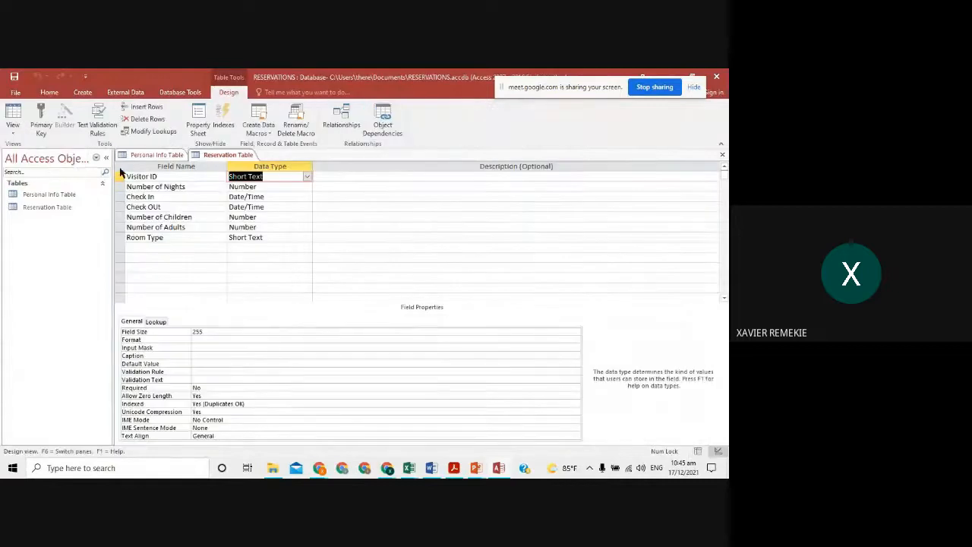
click(151, 177)
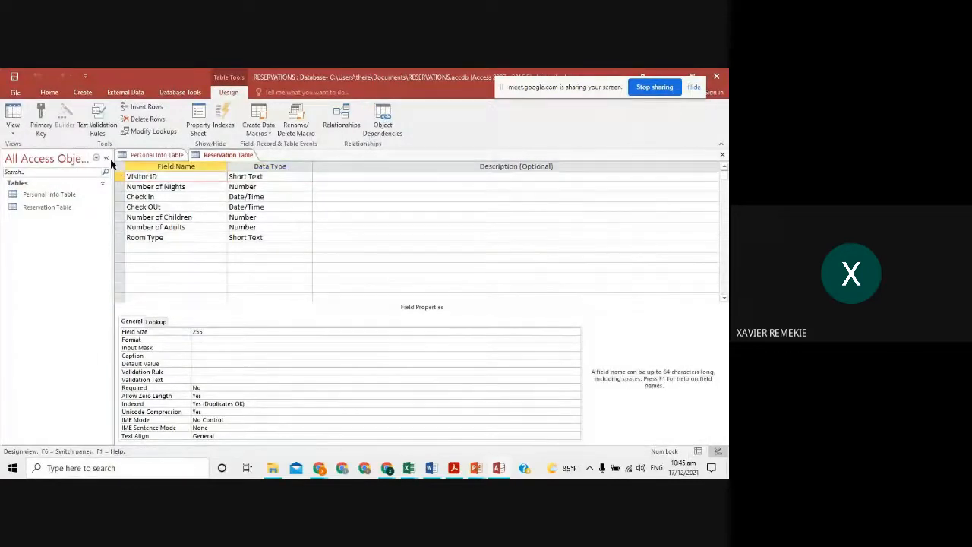
click(37, 115)
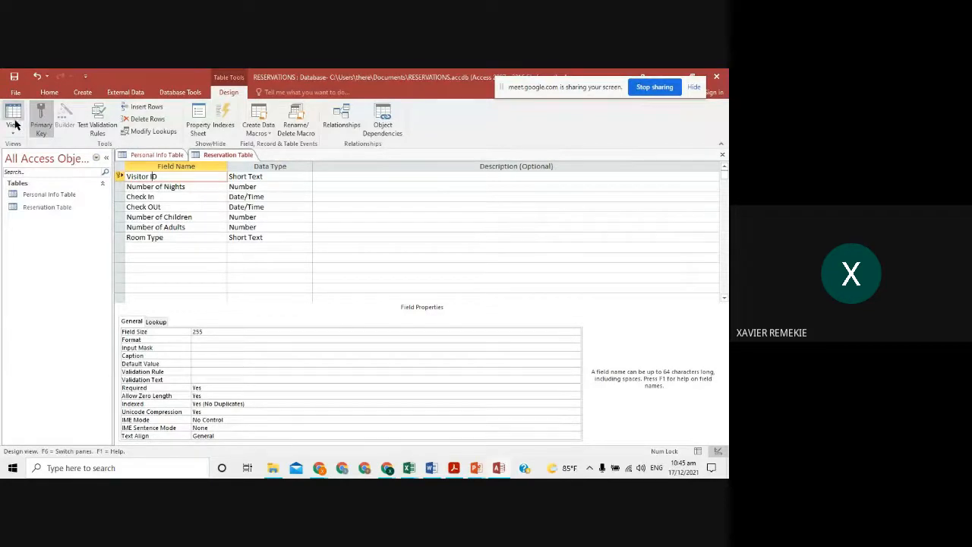
click(13, 130)
click(65, 158)
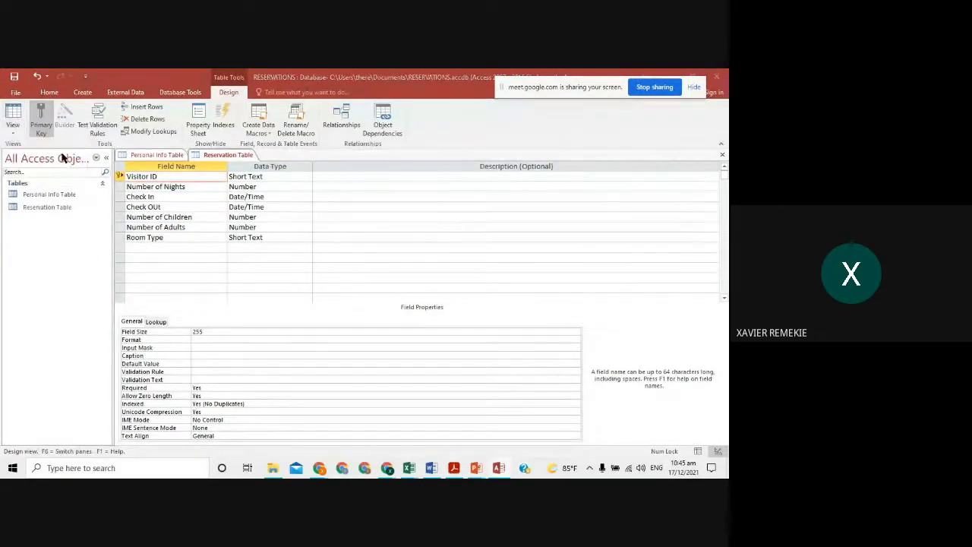
click(344, 299)
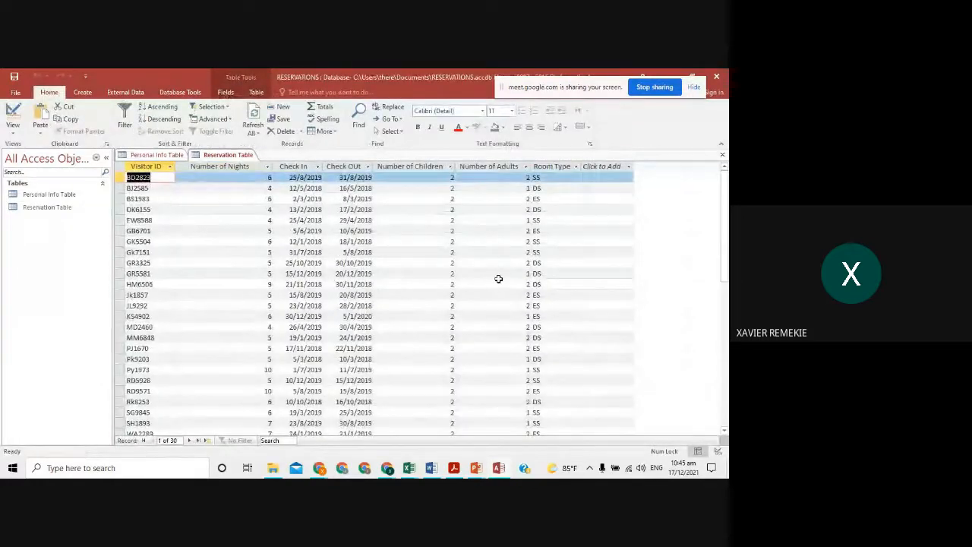
- Glance at the Personal Info Table and resort spreadsheet, then bring up the assignment slide
click(161, 156)
click(215, 154)
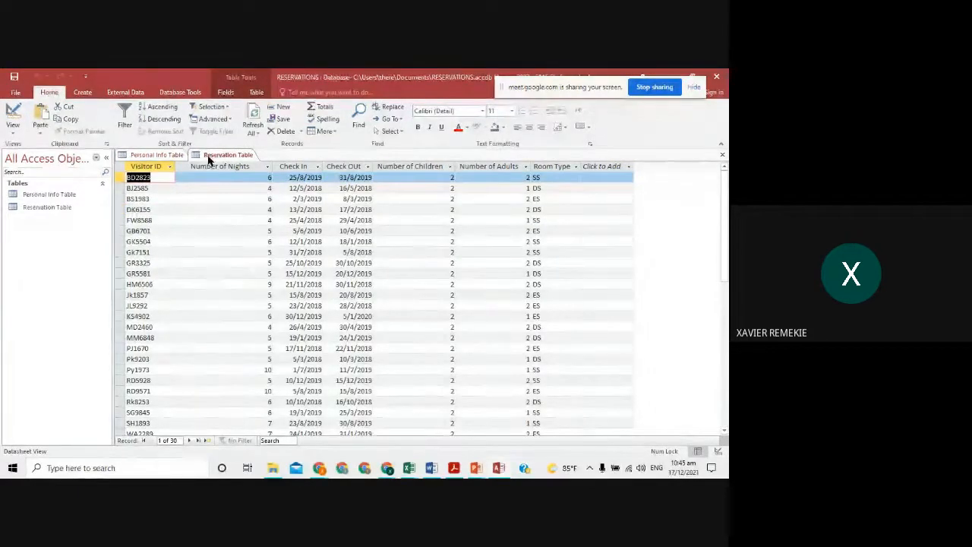
key(alt+Tab)
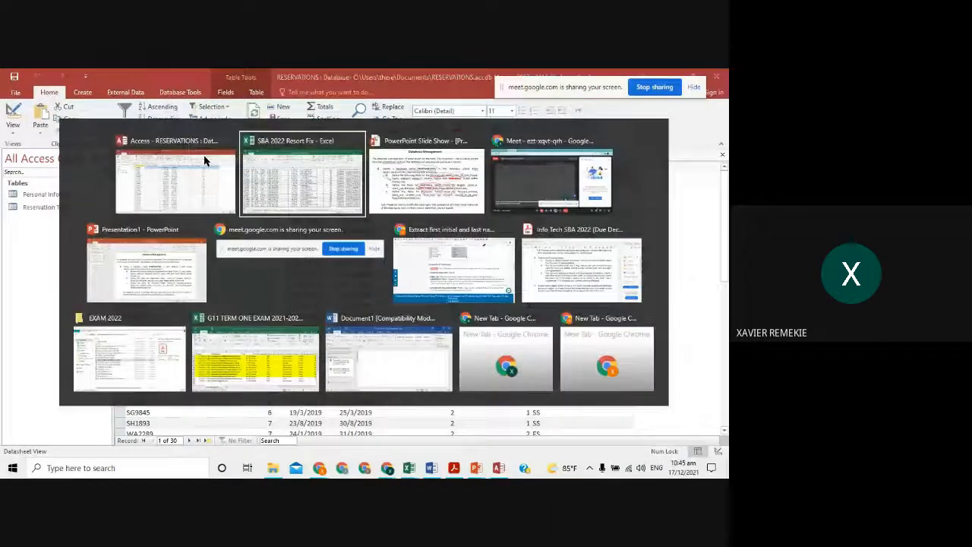
scroll(374, 210, up, 4)
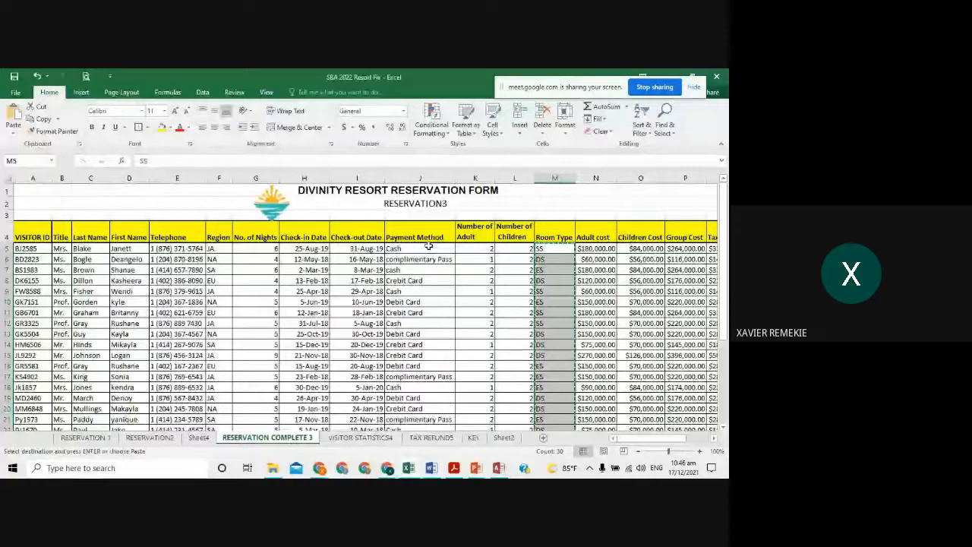
key(alt+Tab)
key(alt+Tab)
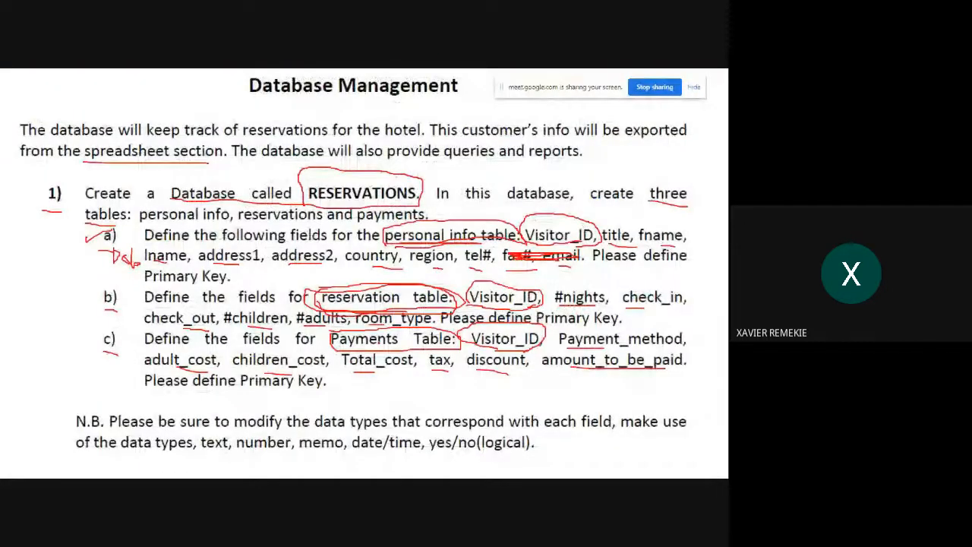
key(alt+Tab)
- Start a blank Table1 in Design View, then close it unsaved to return to Reservation Table
key(alt+Tab)
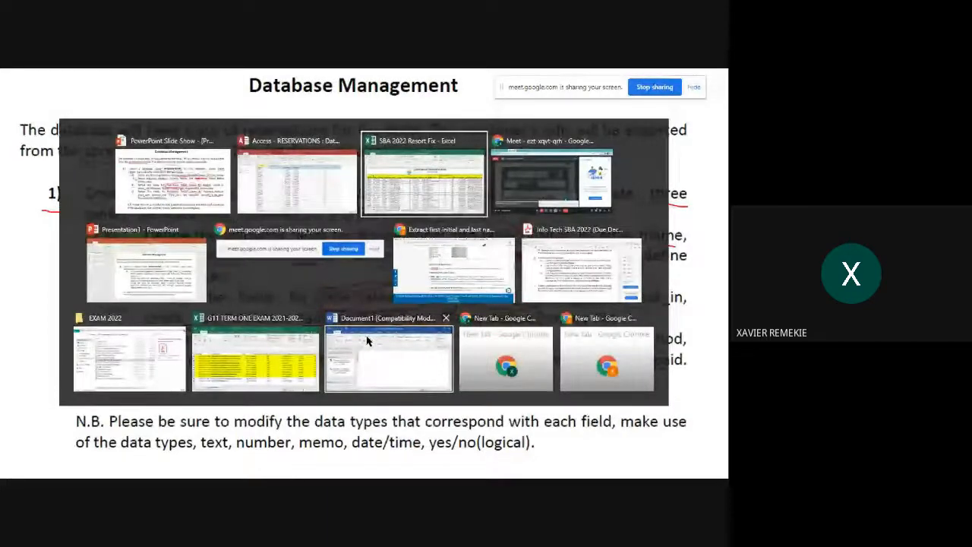
key(alt+Tab)
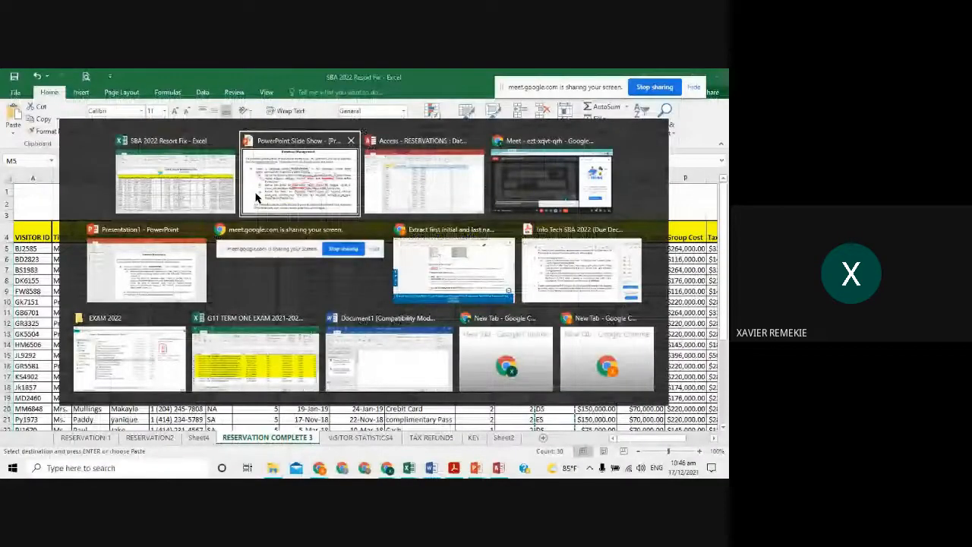
key(alt+Tab)
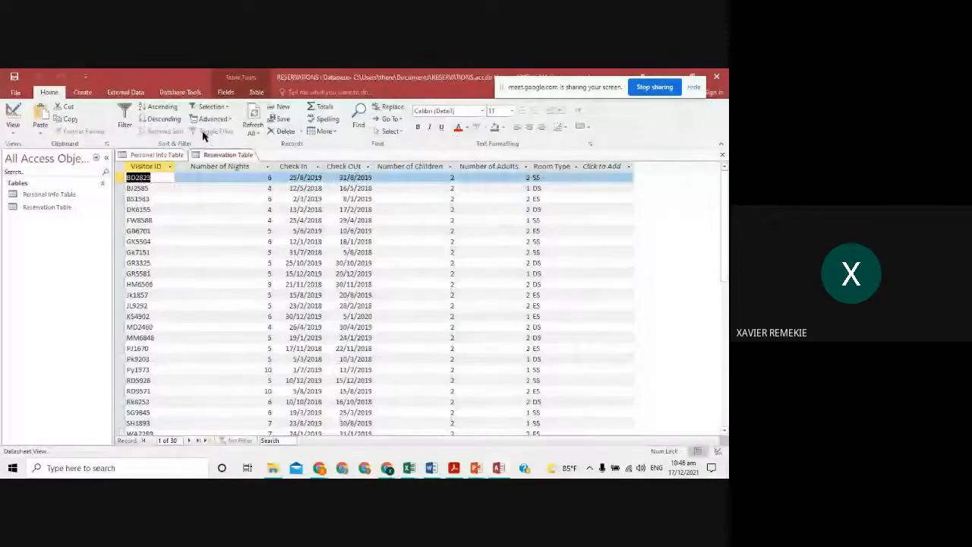
click(83, 93)
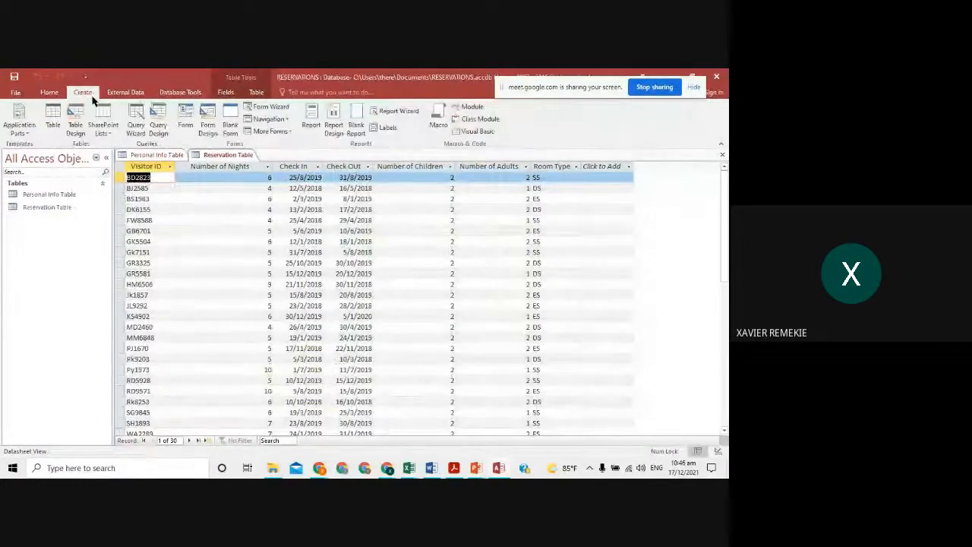
click(76, 126)
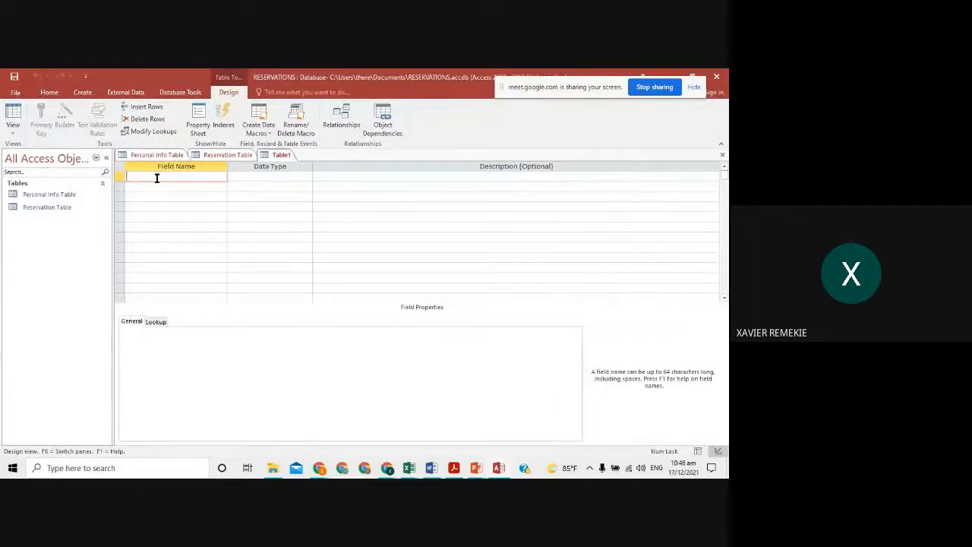
key(alt)
text(visi)
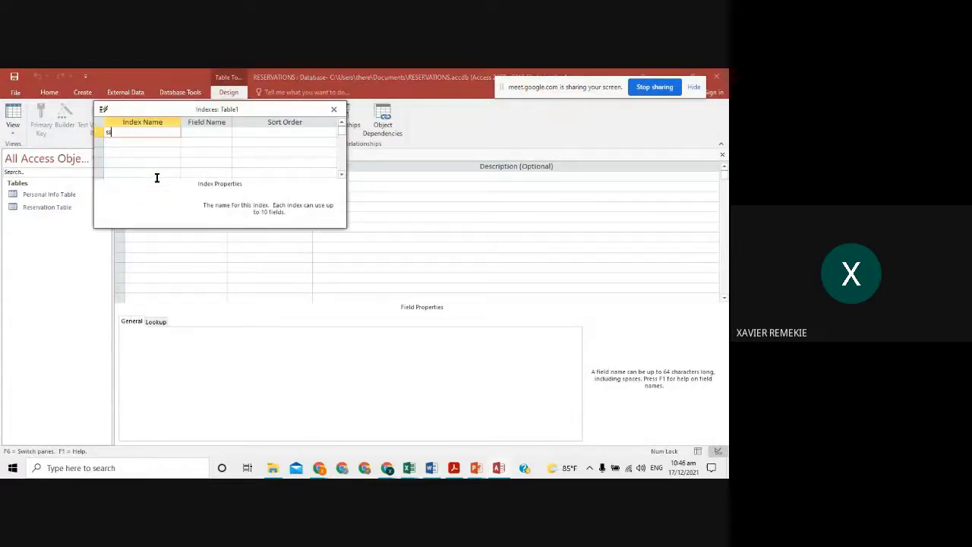
click(178, 258)
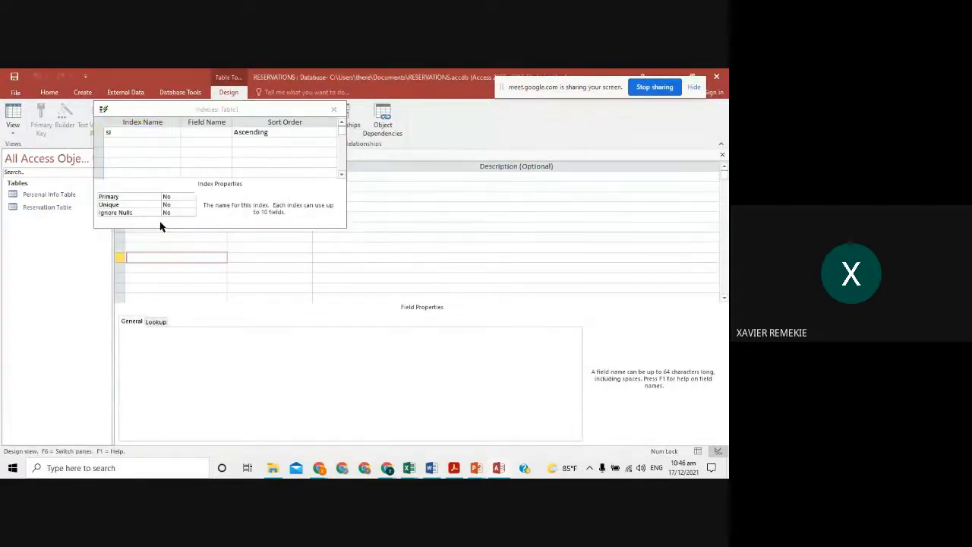
click(335, 110)
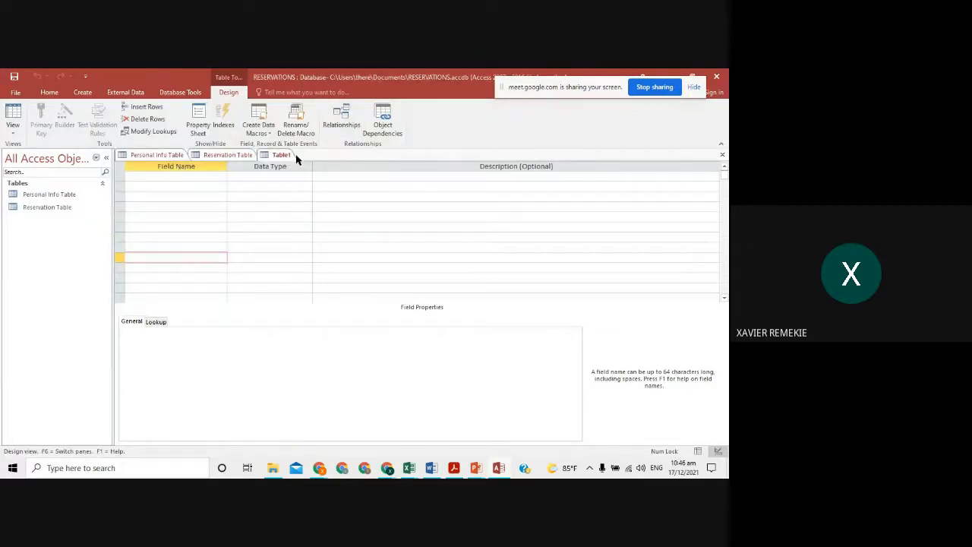
click(722, 154)
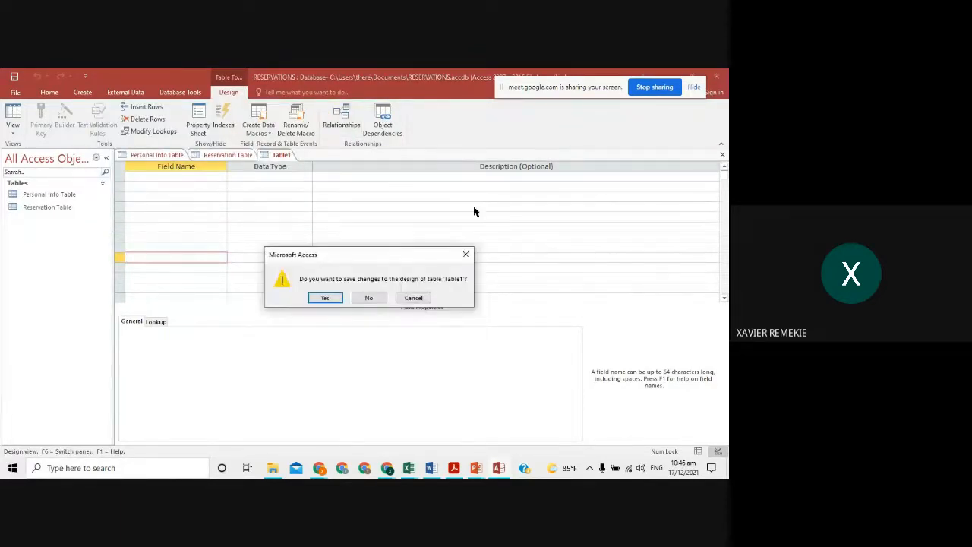
click(361, 297)
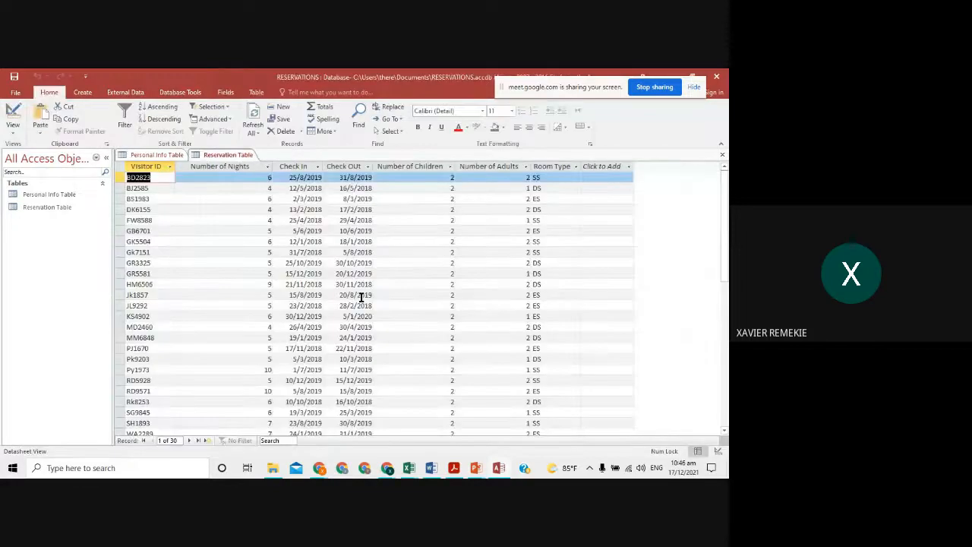
- Start a new table design and enter Visitor ID as a Short Text field
click(85, 94)
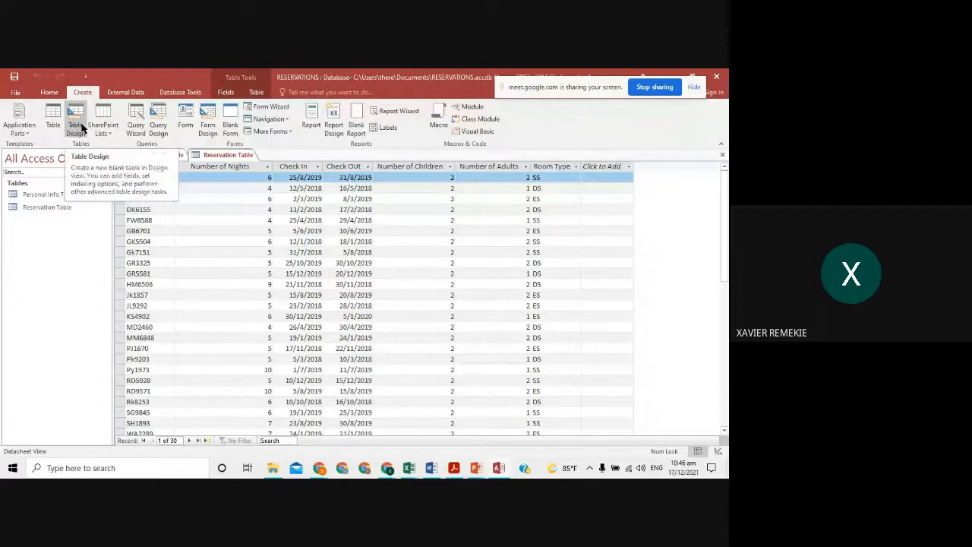
click(76, 127)
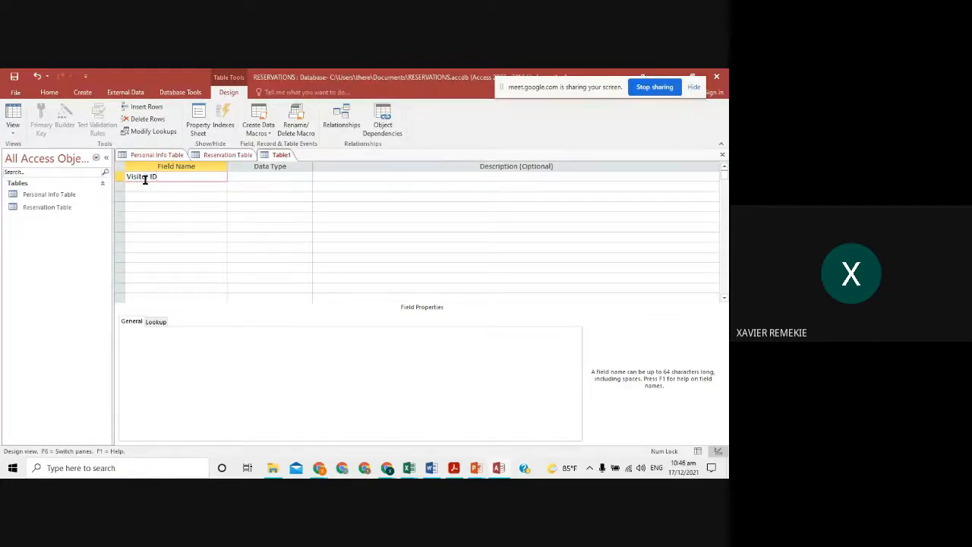
key(Return)
key(alt+Tab)
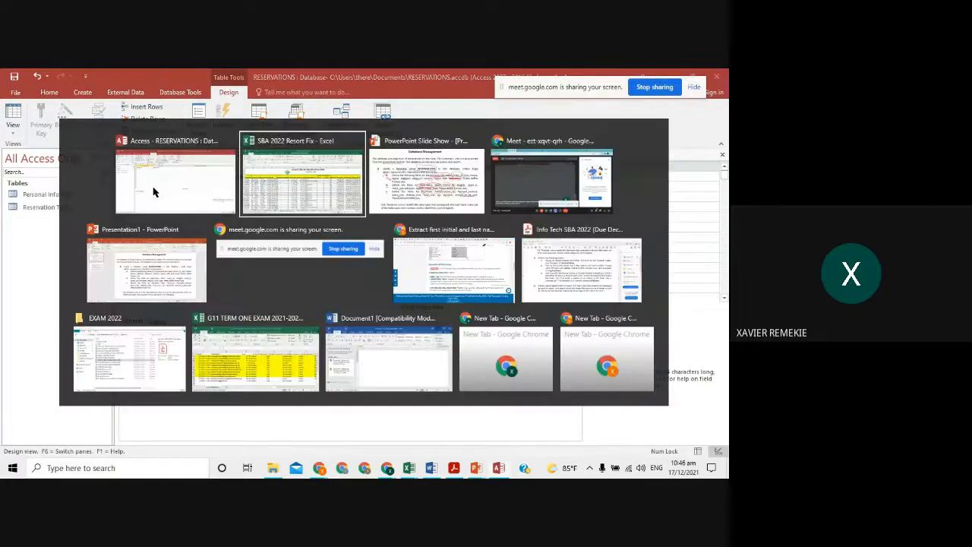
click(153, 192)
key(alt+Tab)
key(Tab)
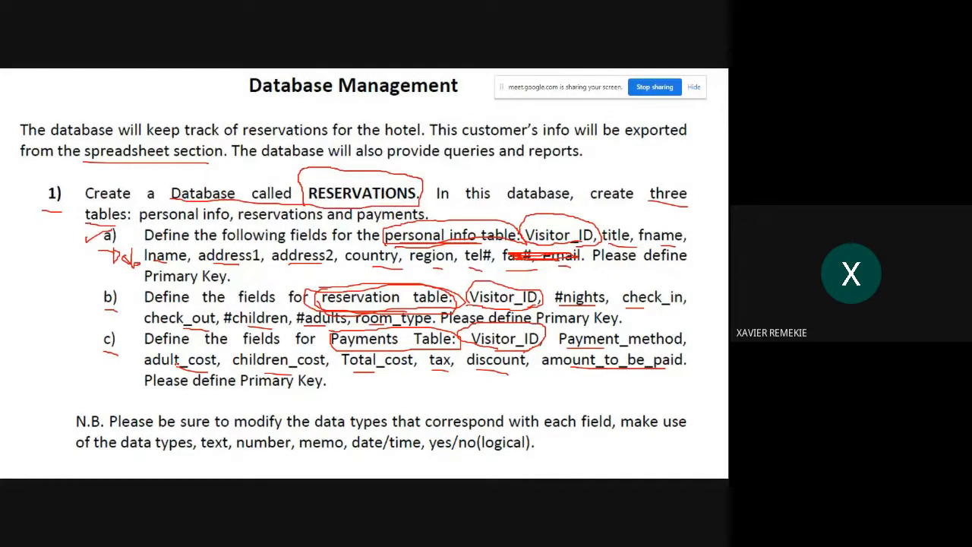
key(alt+Tab)
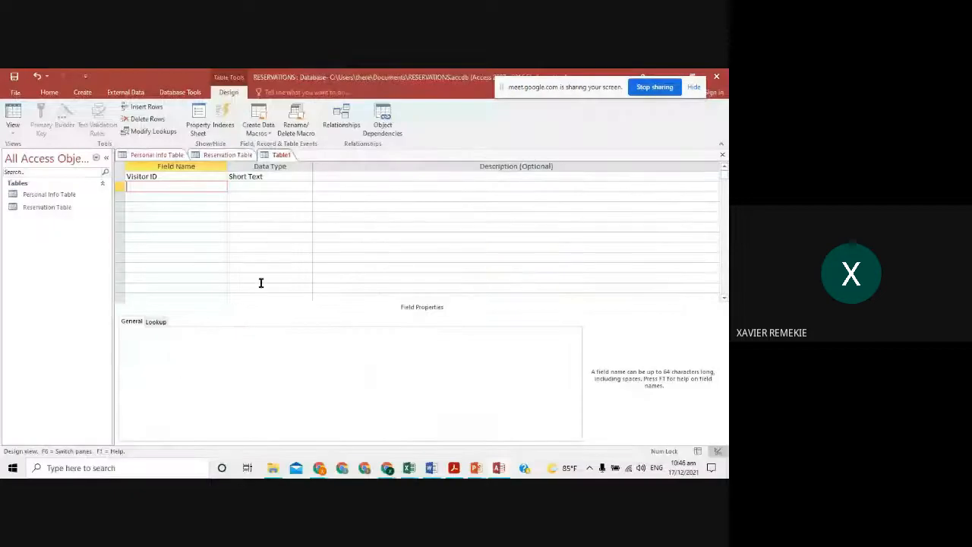
- Add the Payment Method, Adult Cost and Children Cost fields
text(PAyment Method)
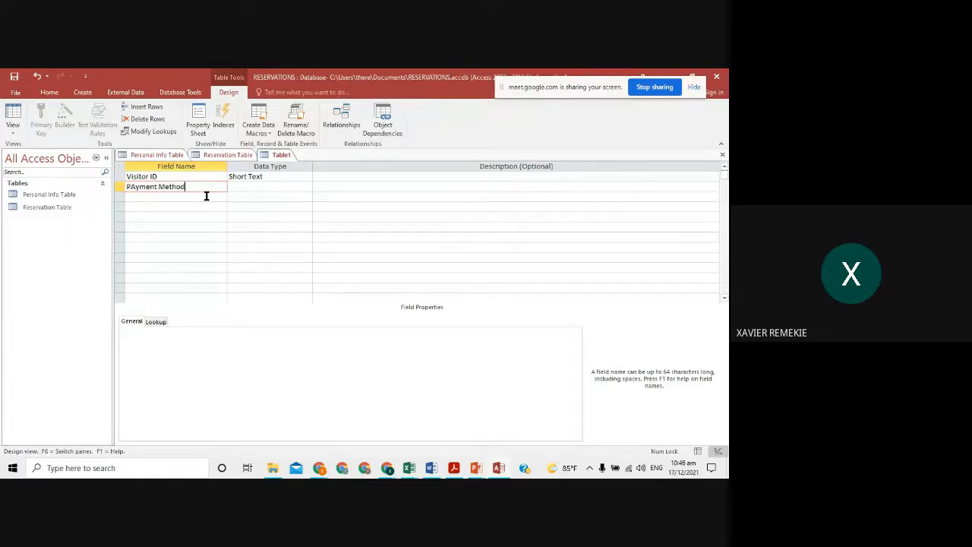
click(205, 196)
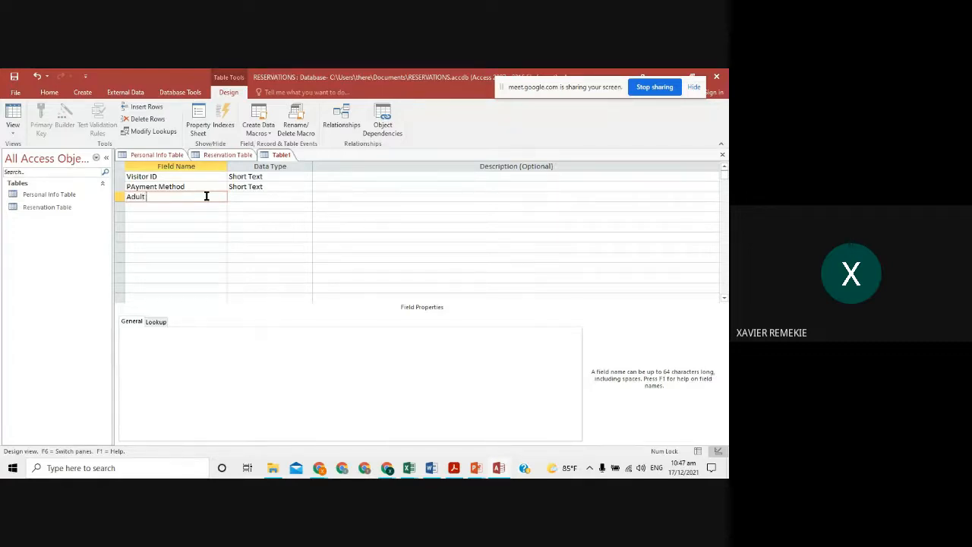
key(Down)
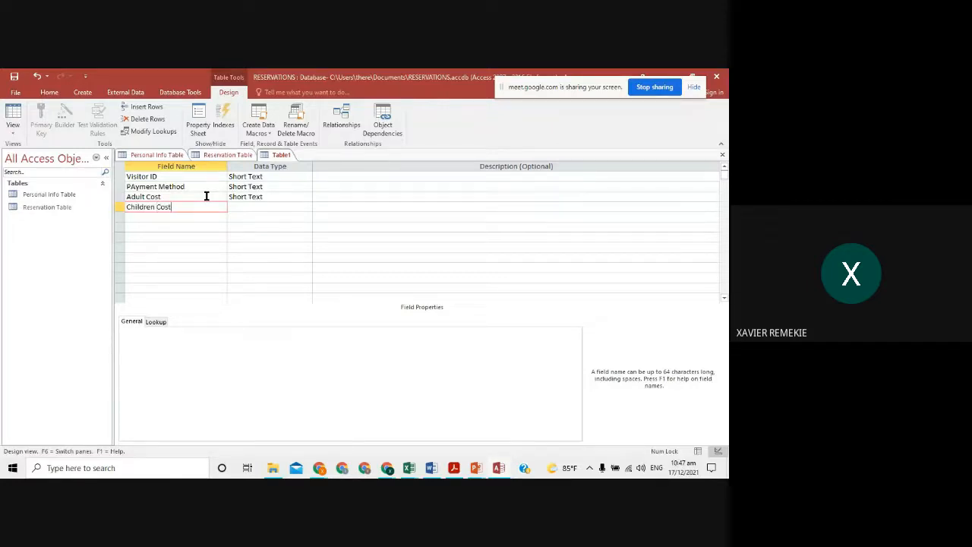
key(Down)
key(alt+Tab)
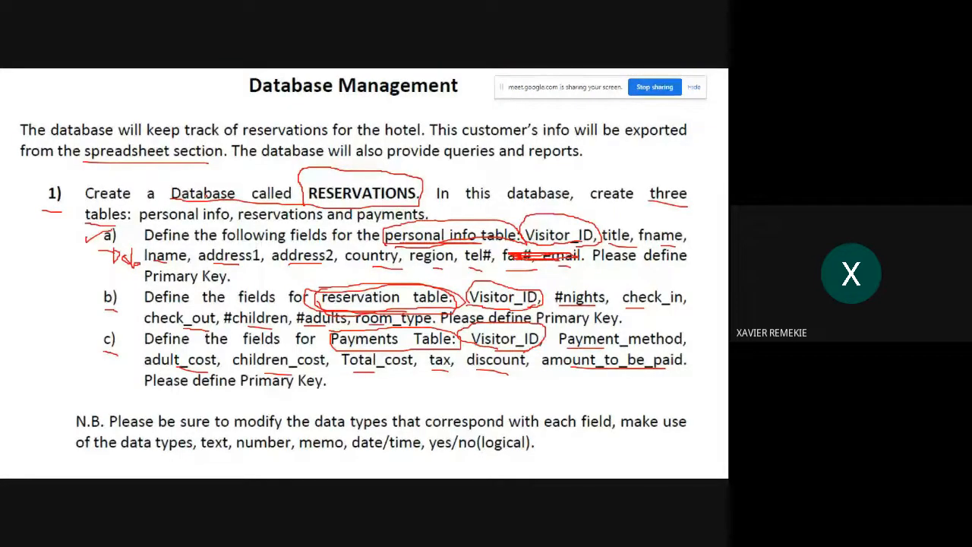
key(alt+Tab)
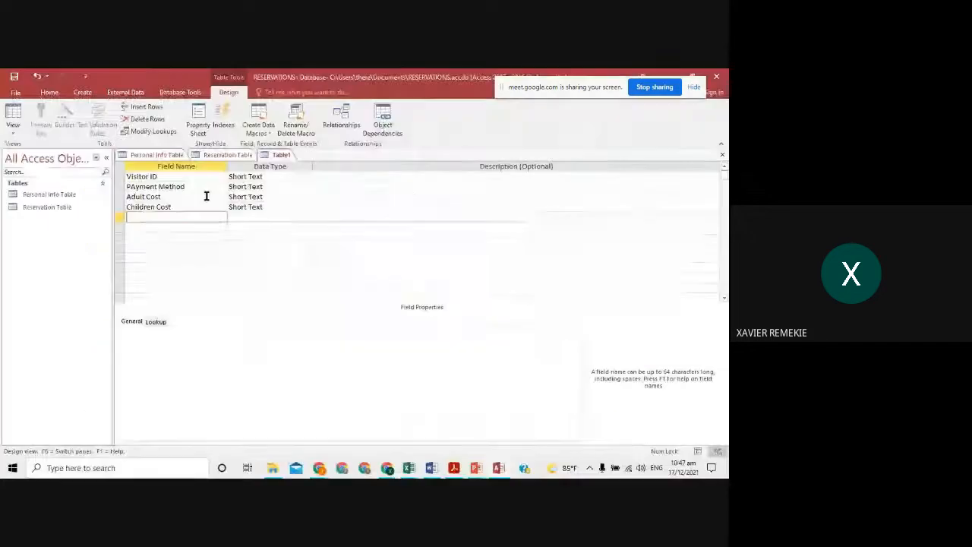
- Add the Total Cost, Tax, Discount and Amount to Be Paid fields
text(To)
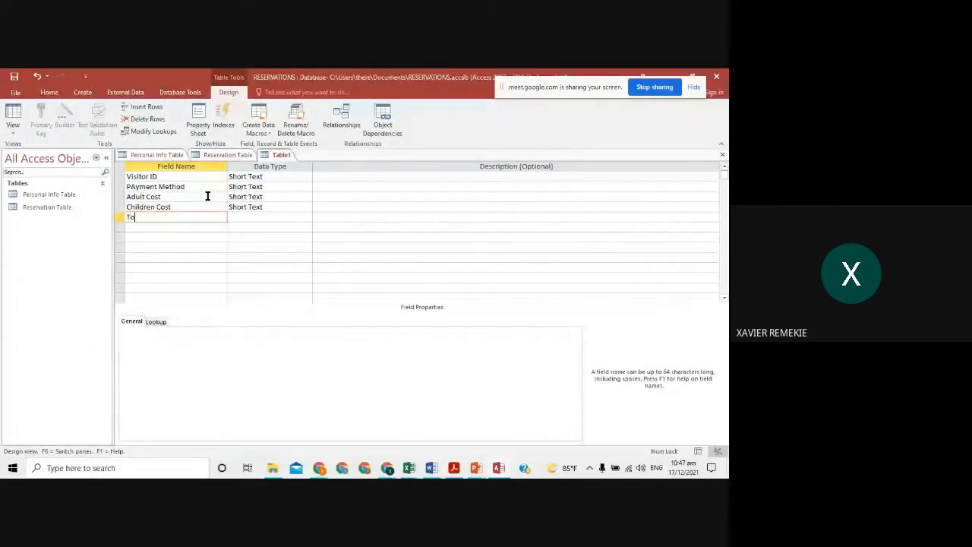
text(tal Cost)
key(alt+Tab)
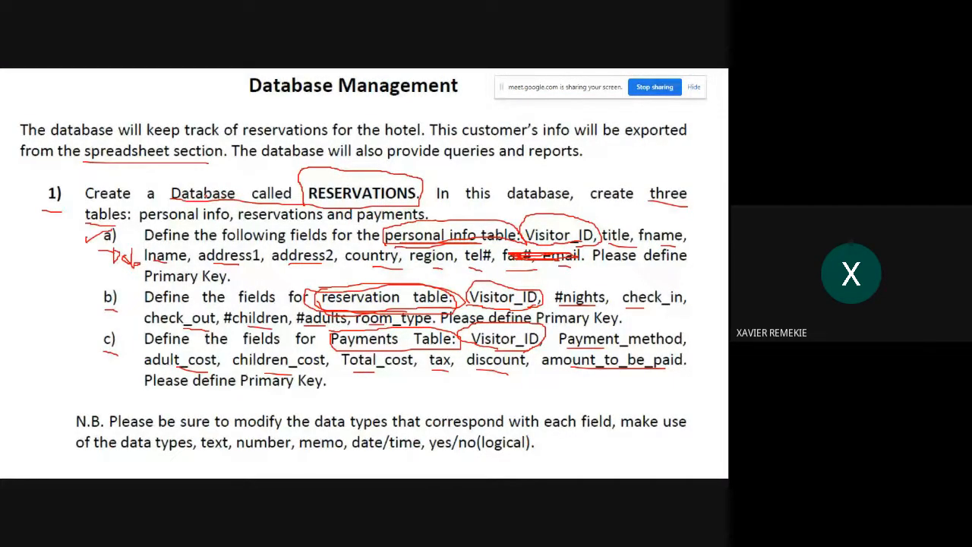
key(alt+Tab)
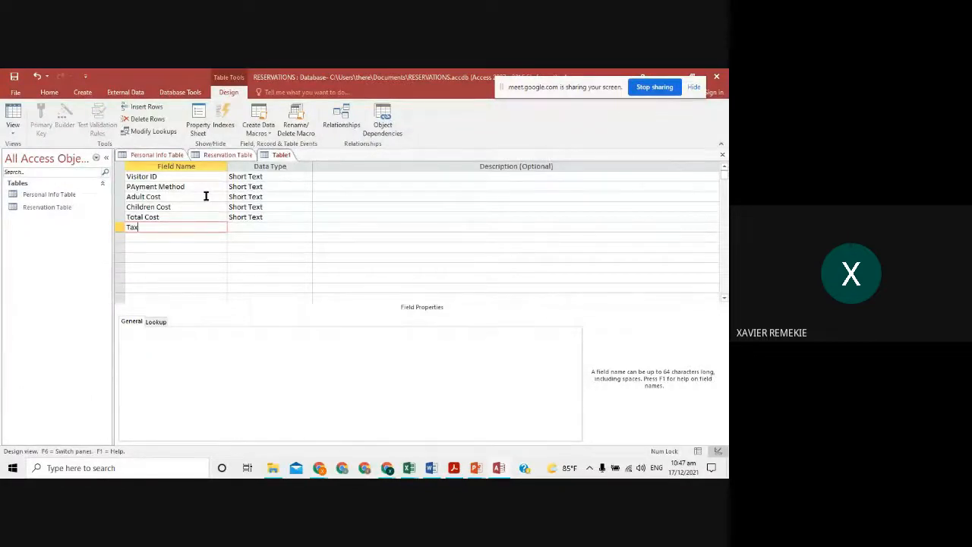
key(Down)
text(Disc)
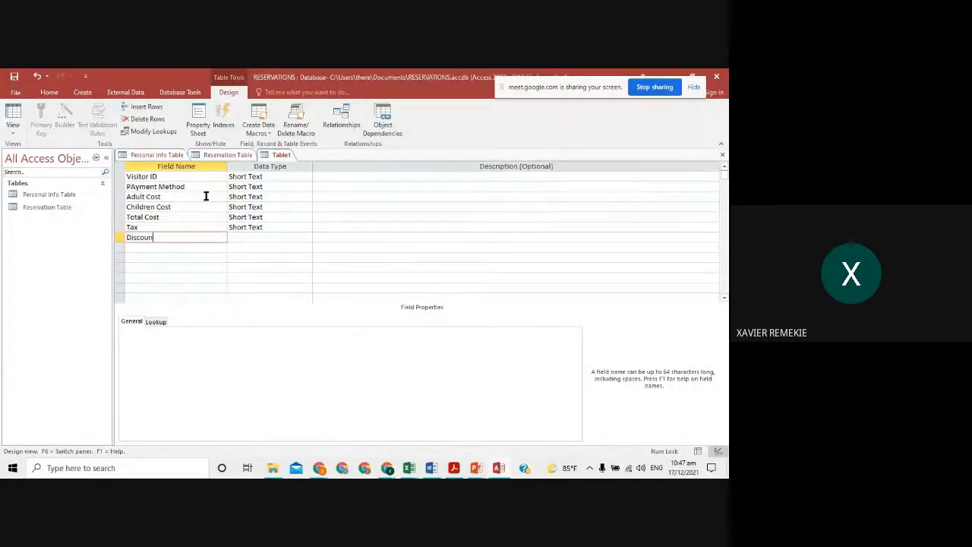
key(Down)
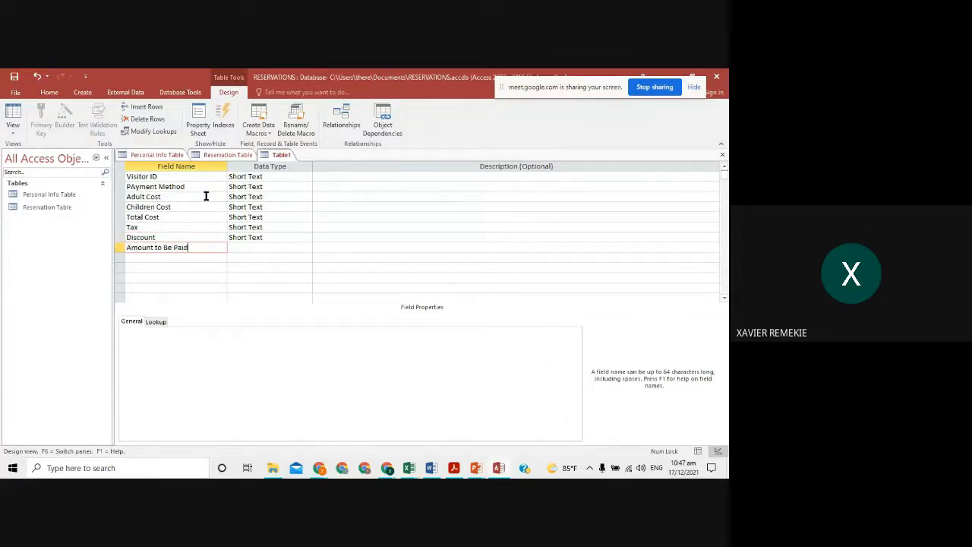
- Set Adult Cost, Children Cost and Total Cost to the Currency data type
click(137, 188)
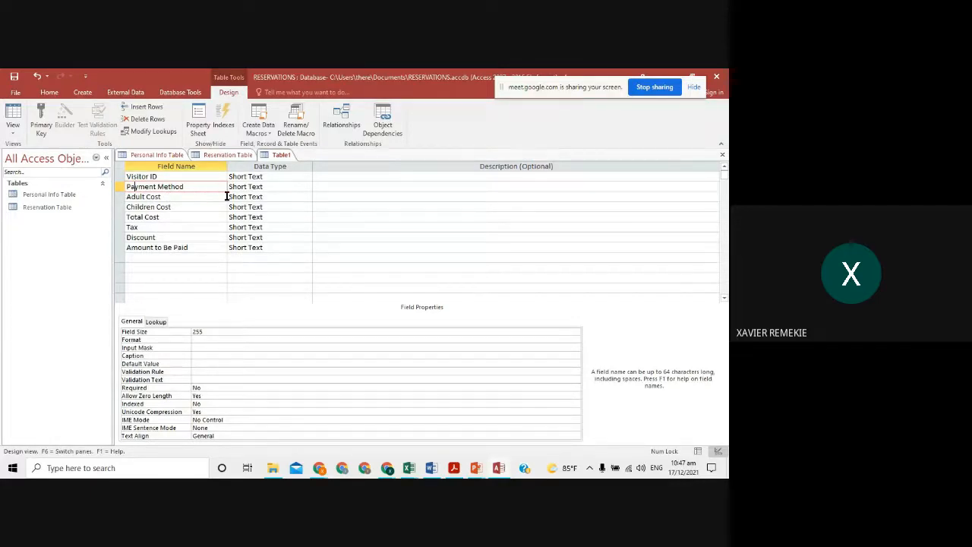
click(307, 197)
click(296, 247)
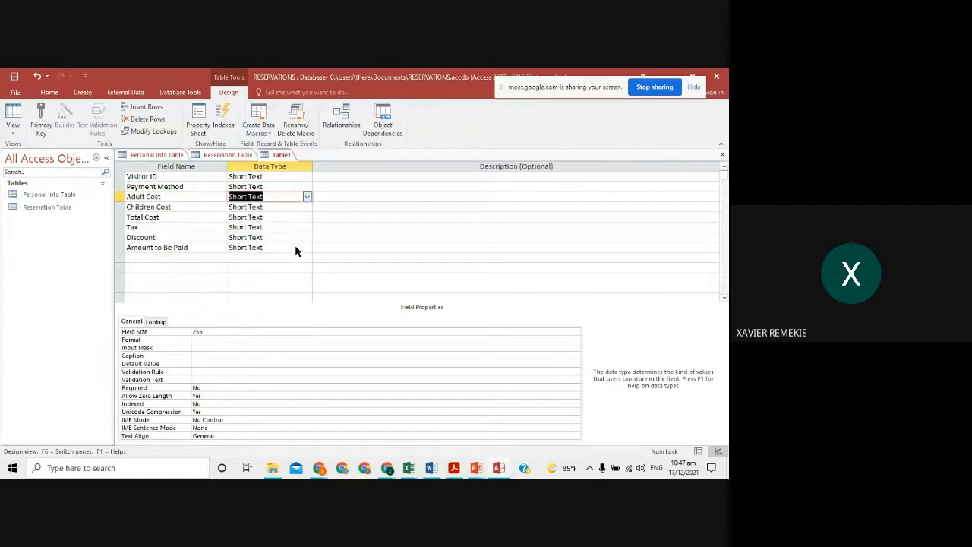
click(284, 208)
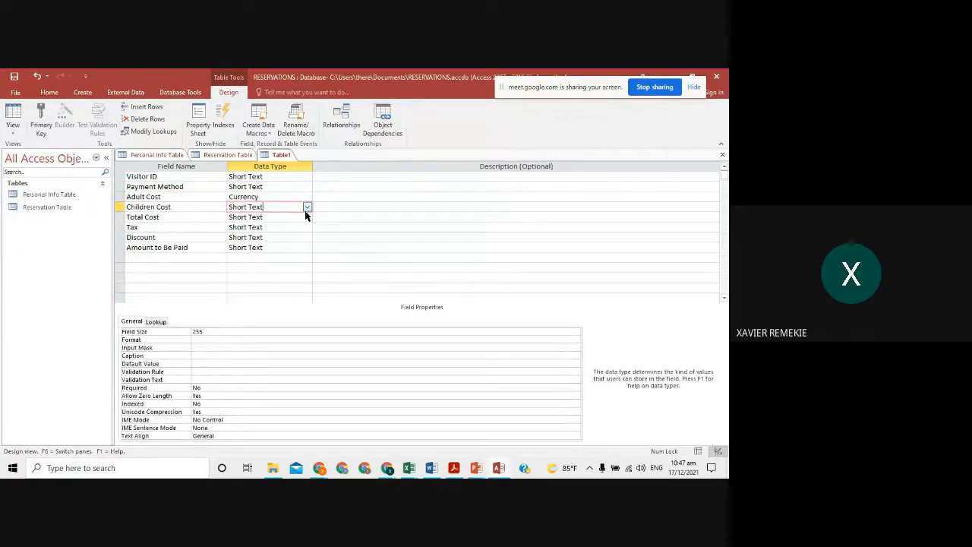
click(307, 207)
click(302, 258)
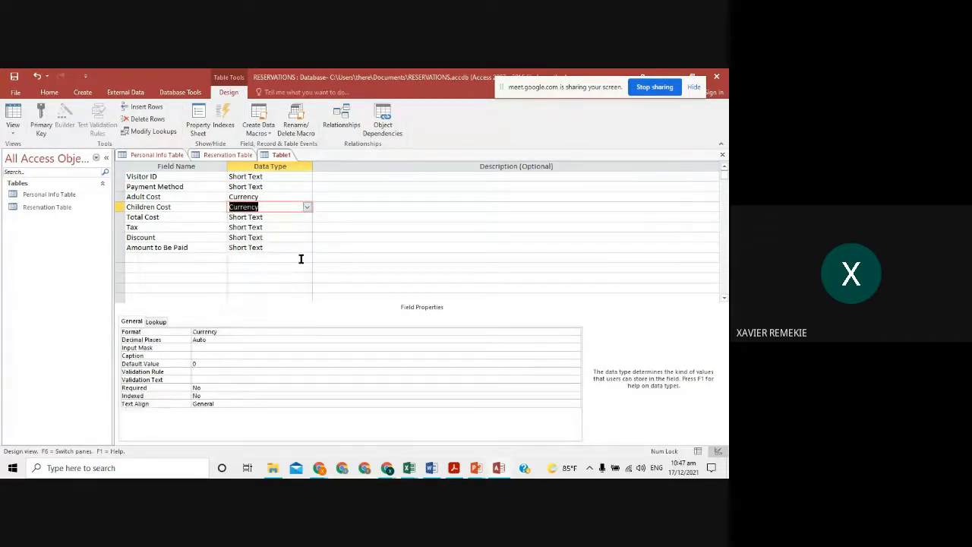
click(307, 218)
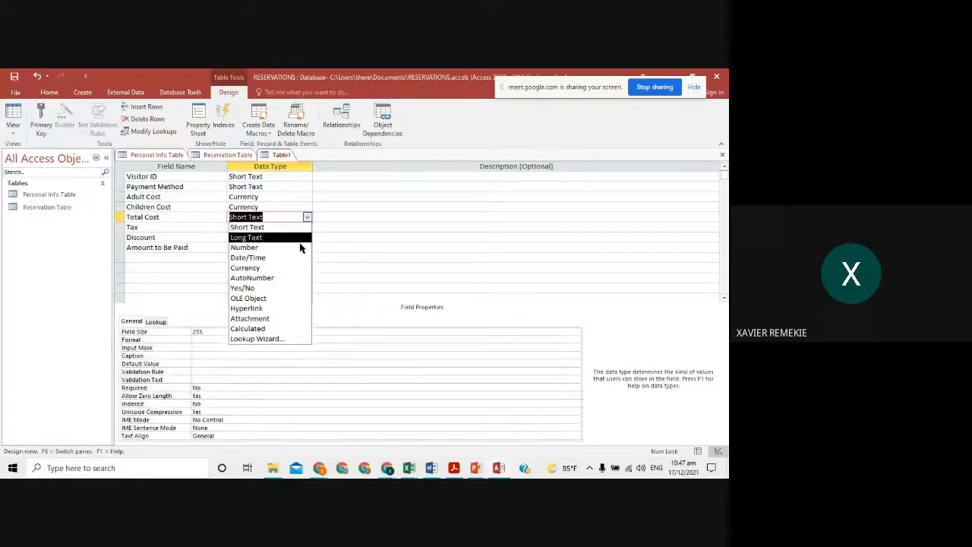
click(302, 268)
- Set Tax, Discount and Amount to Be Paid to the Currency data type
click(306, 228)
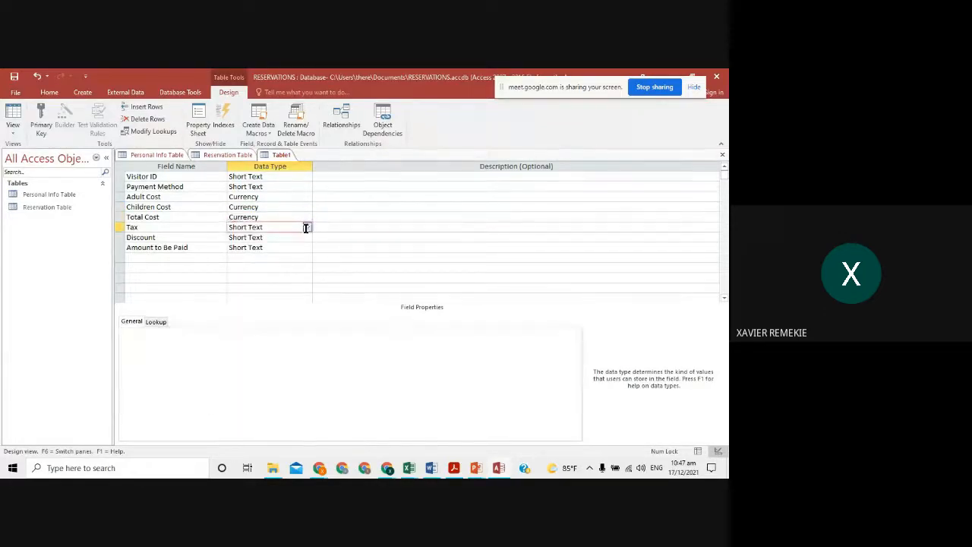
click(307, 227)
click(296, 278)
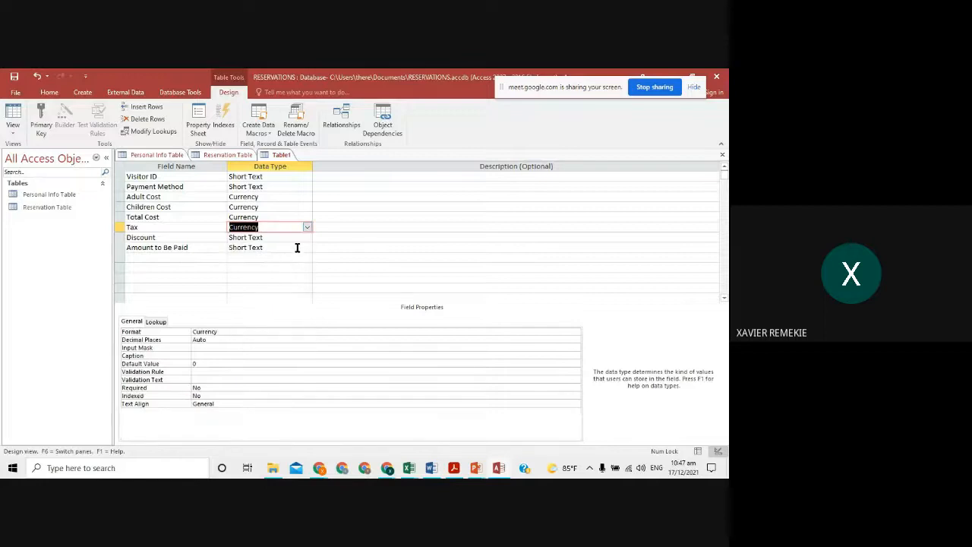
click(307, 237)
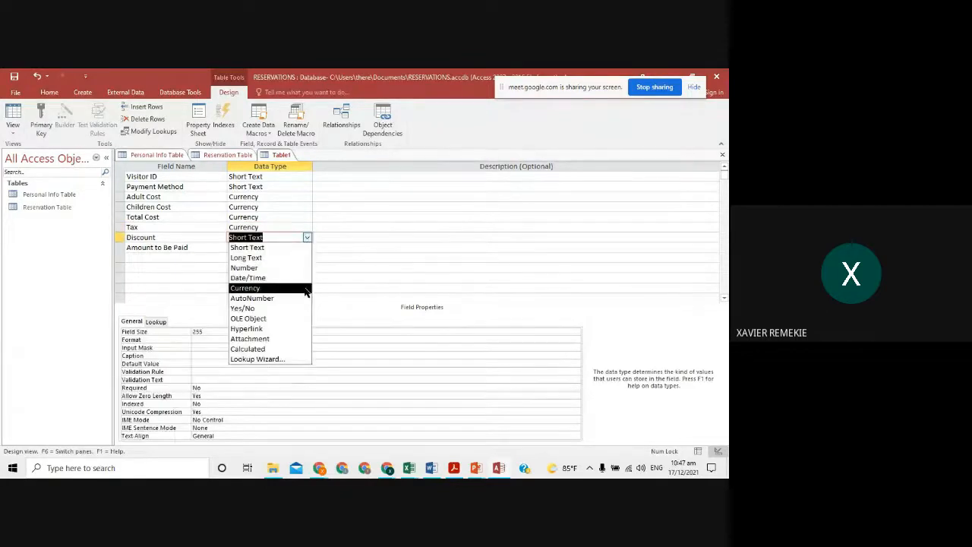
click(305, 286)
click(307, 248)
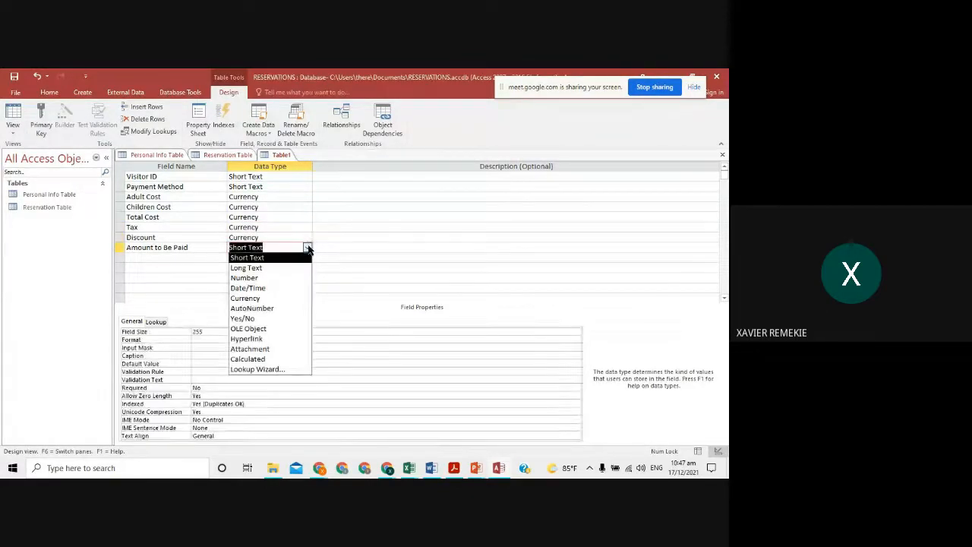
click(299, 297)
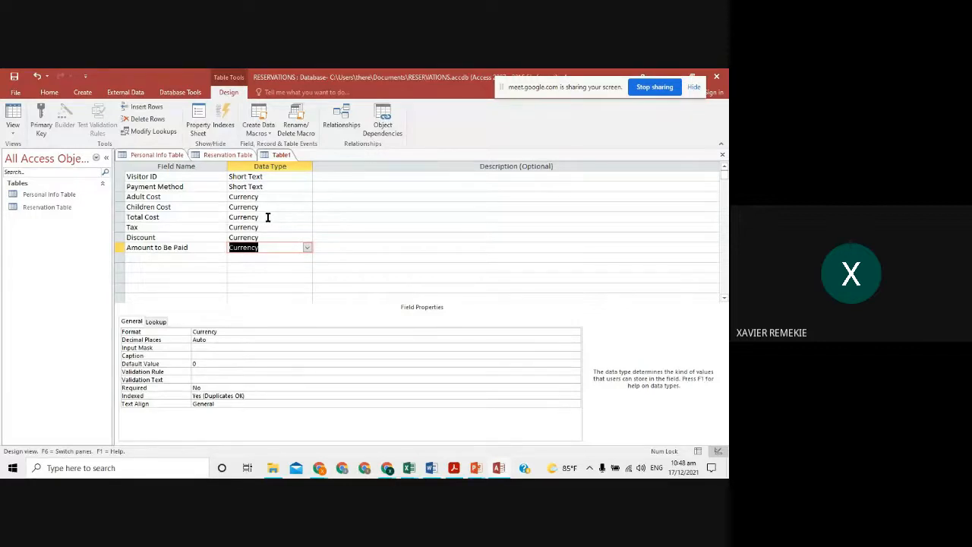
- Try switching to Datasheet View, decline saving, and recheck the Tax data type
click(13, 129)
click(48, 158)
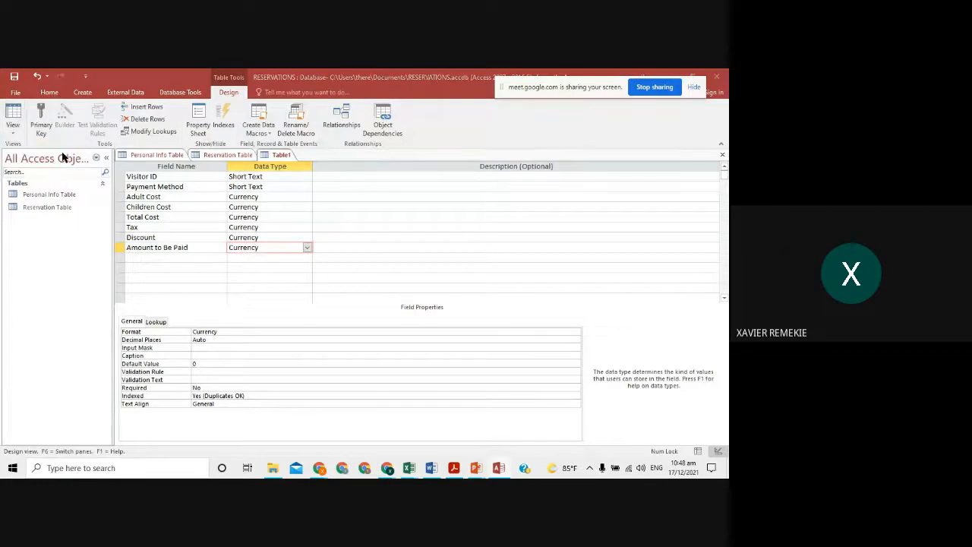
click(391, 299)
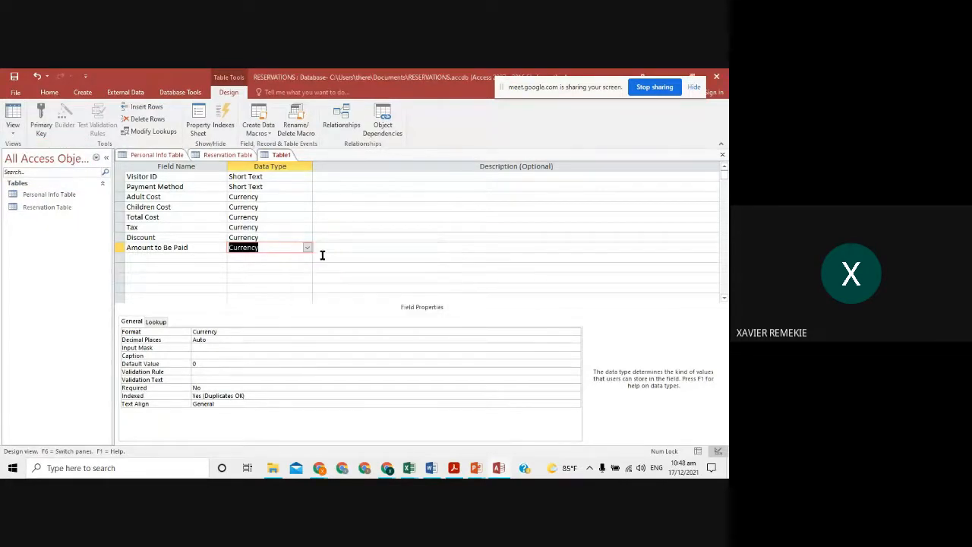
click(306, 227)
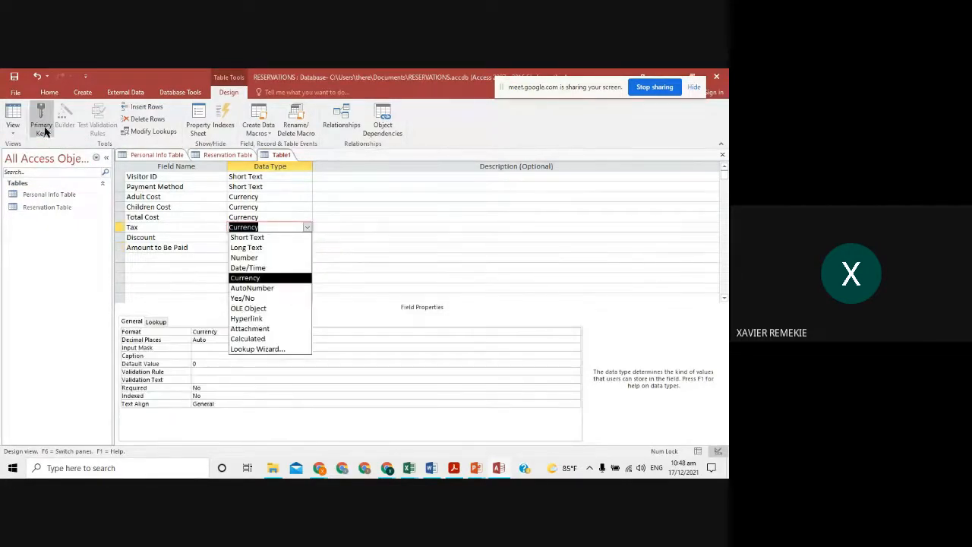
- Switch to Datasheet View, saving the design as 'Payments Table' with no primary key
click(13, 129)
click(30, 158)
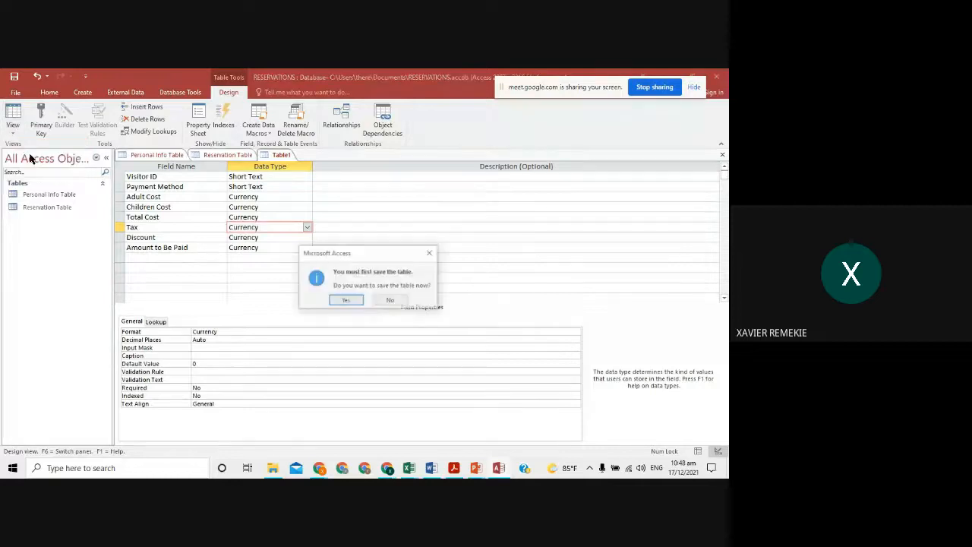
click(346, 300)
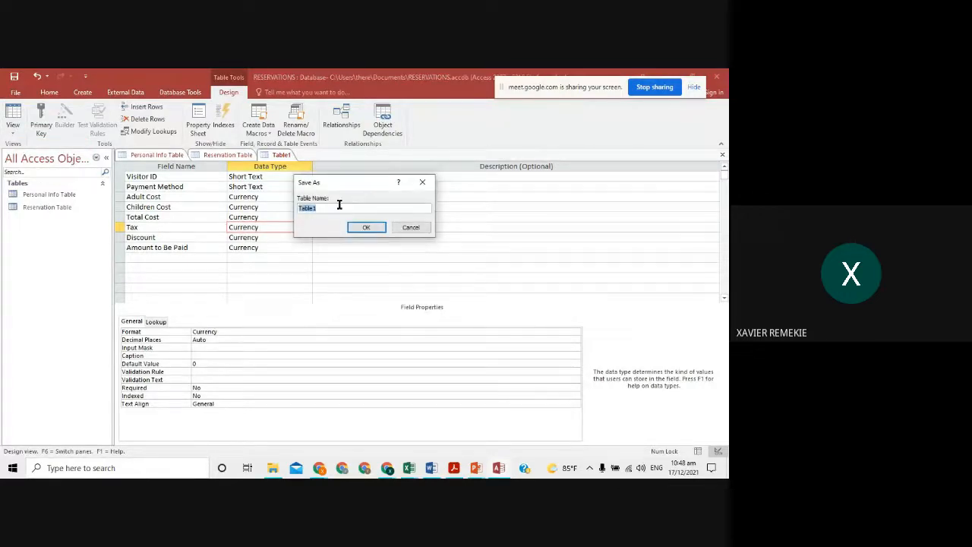
key(alt+Tab)
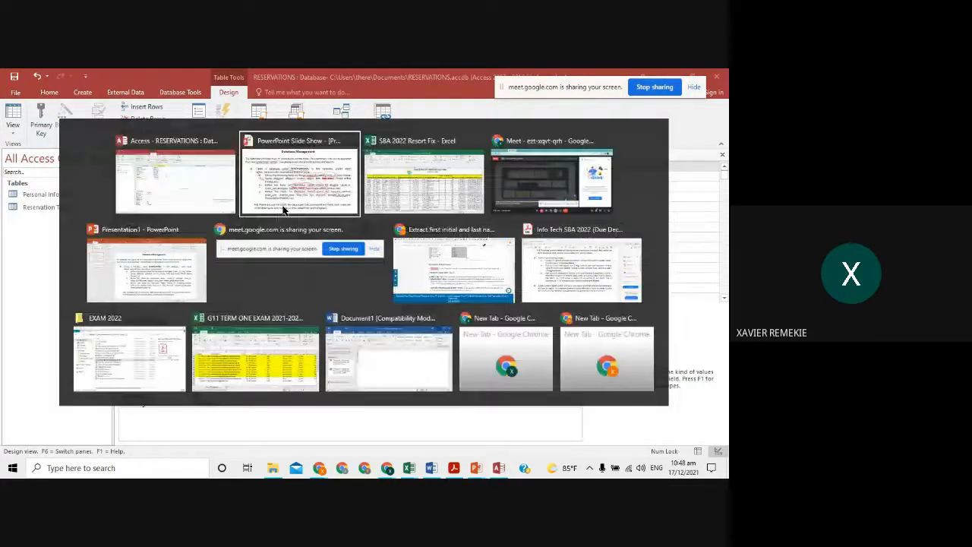
key(alt+Tab)
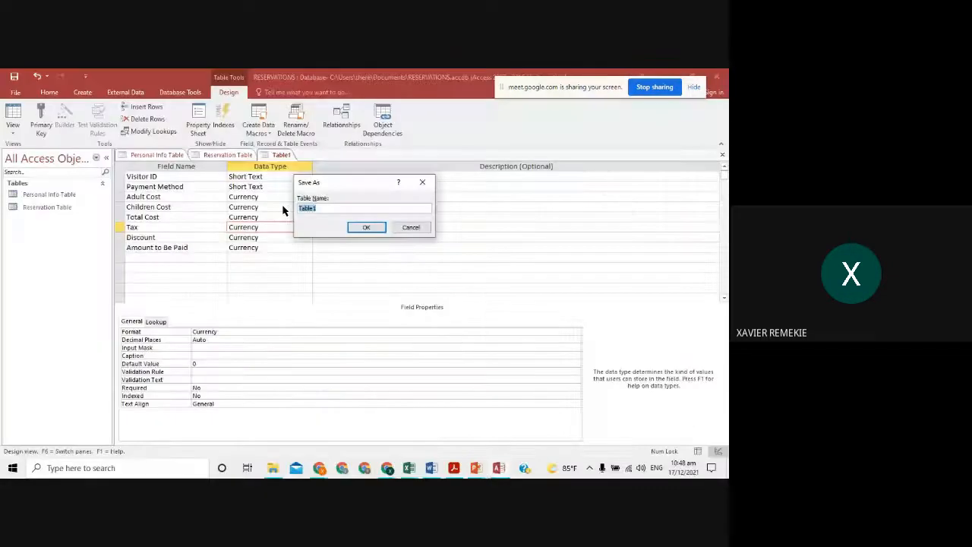
text(Payments)
click(306, 211)
key(BackSpace)
text(ayments)
click(367, 227)
click(370, 308)
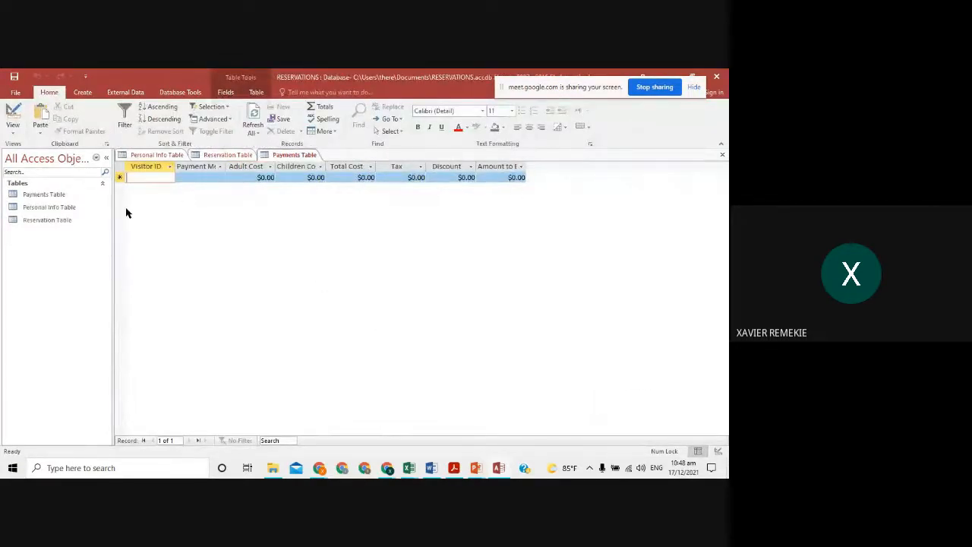
- Paste the 30 visitor IDs from Excel column A into the Payments Table's Visitor ID field
key(alt+Tab)
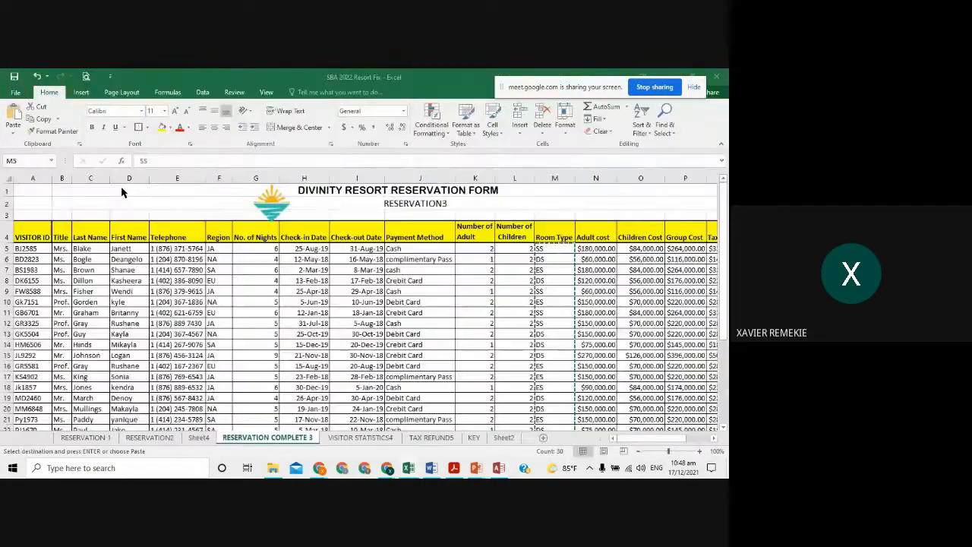
drag(28, 248, 35, 414)
key(alt+Tab)
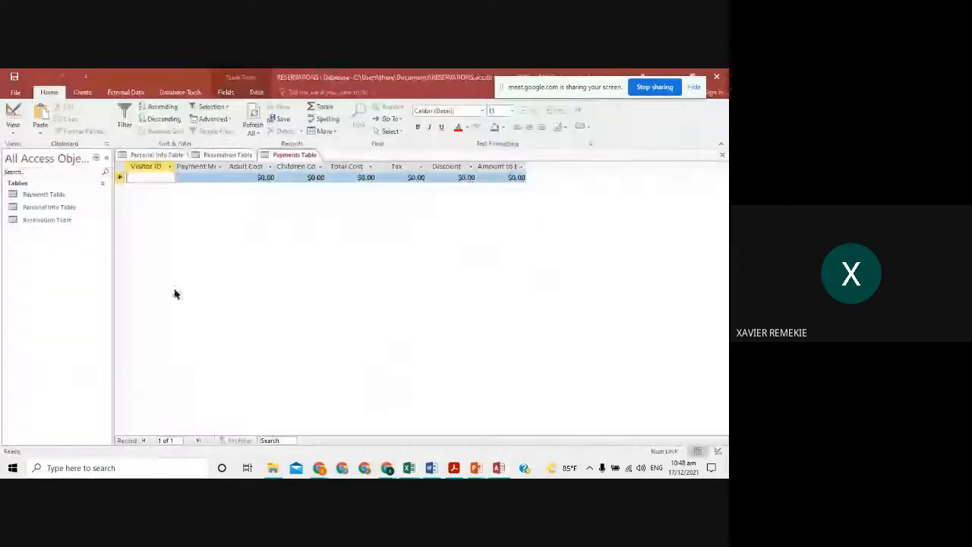
click(40, 117)
click(346, 300)
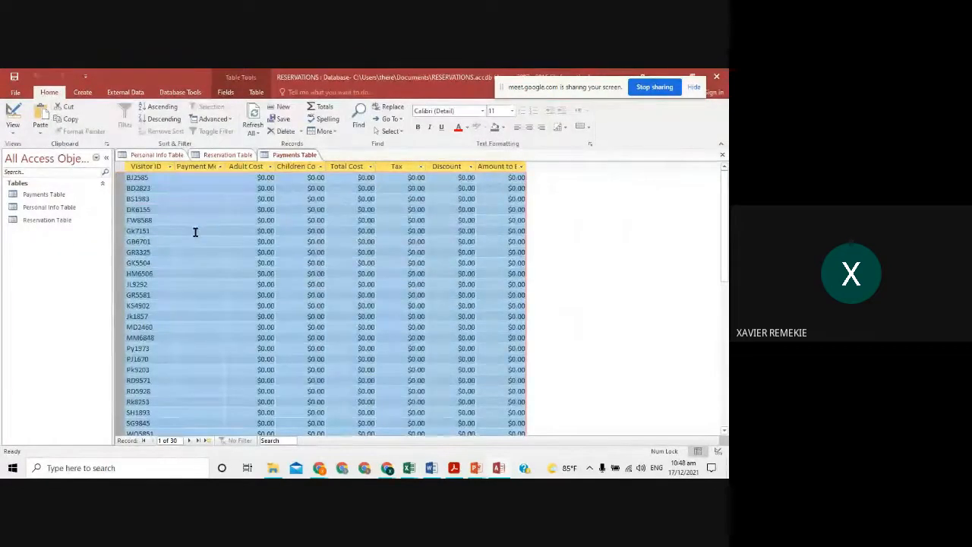
- Paste the 30 Payment Method values from Excel column J into the Payment Method column
key(alt+Tab)
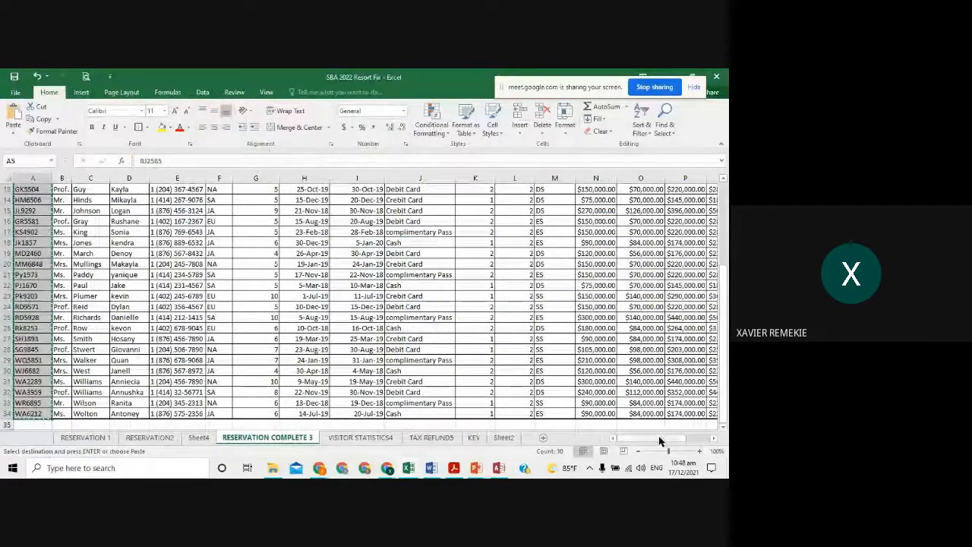
drag(661, 440, 660, 440)
scroll(440, 303, up, 4)
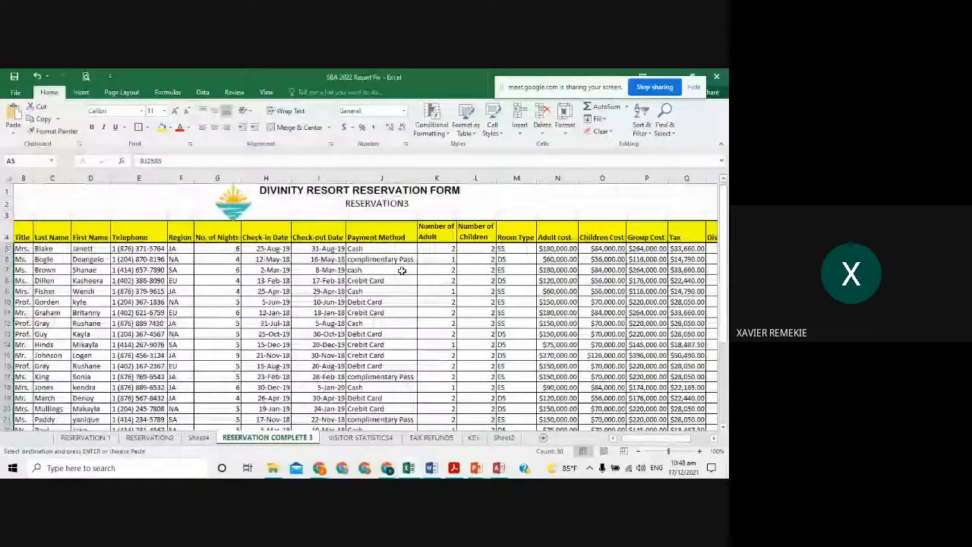
drag(399, 262, 387, 408)
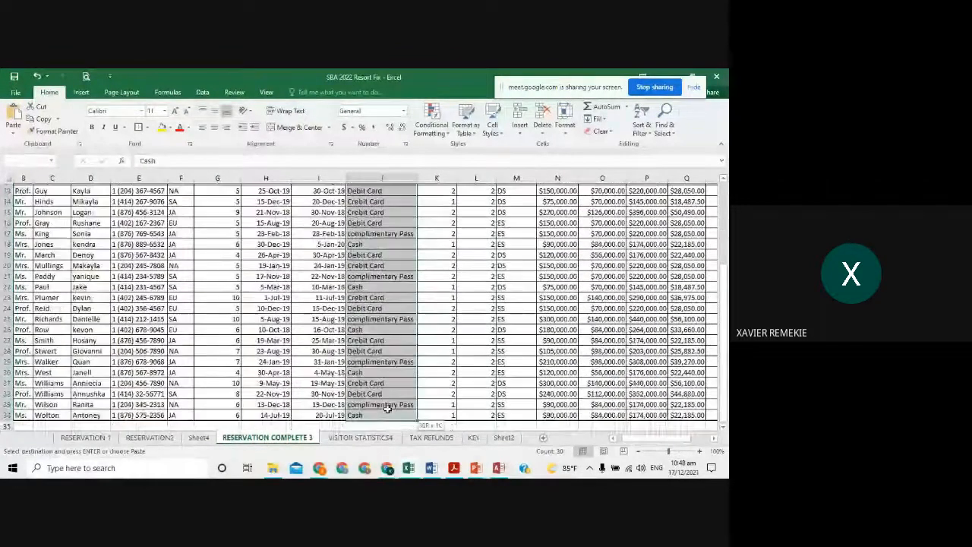
key(alt+Tab)
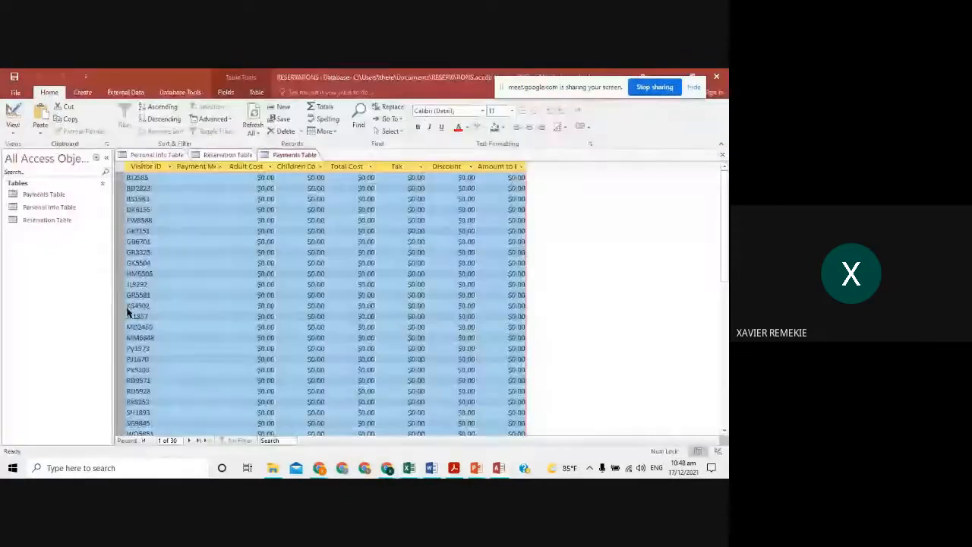
right_click(194, 166)
click(218, 213)
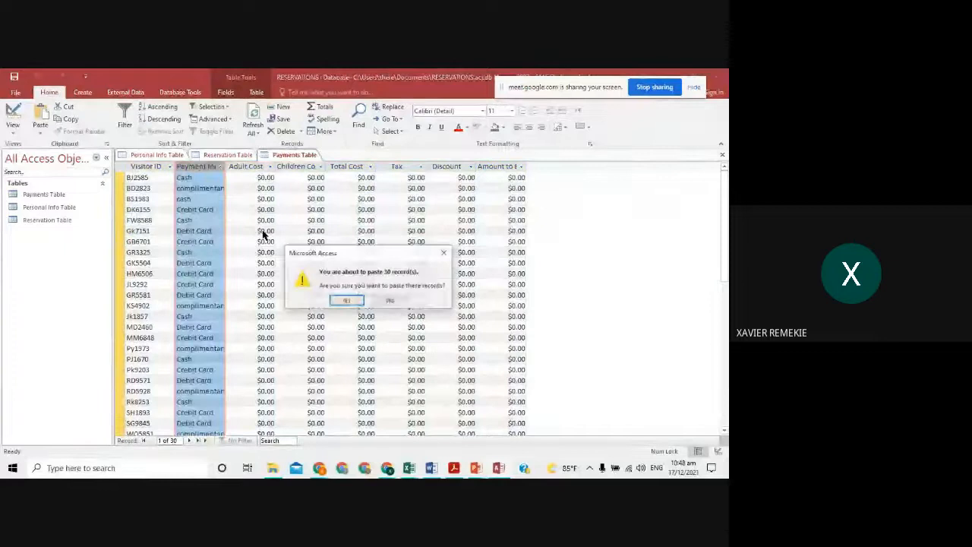
click(347, 301)
- Paste the 30 adult costs from Excel column N into the Adult Cost column
key(alt+Tab)
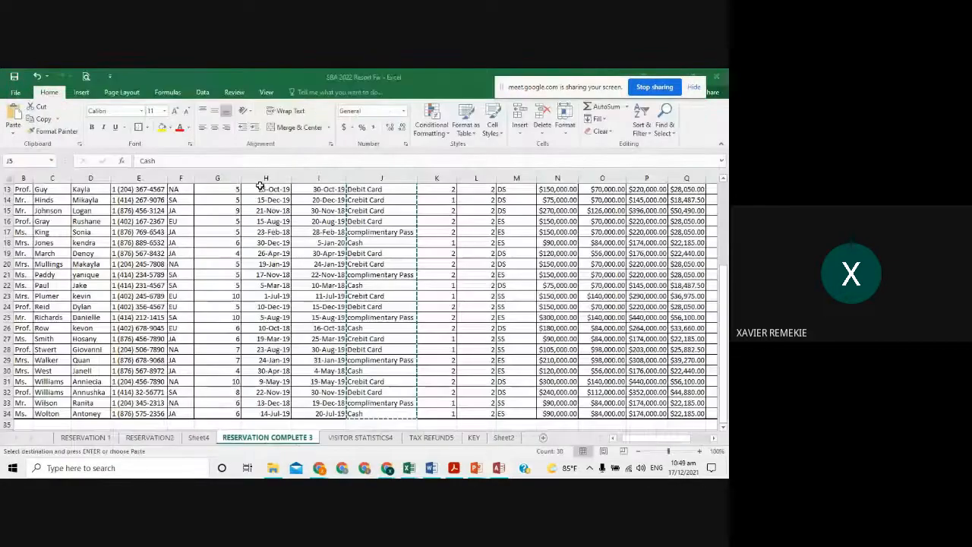
scroll(462, 227, up, 4)
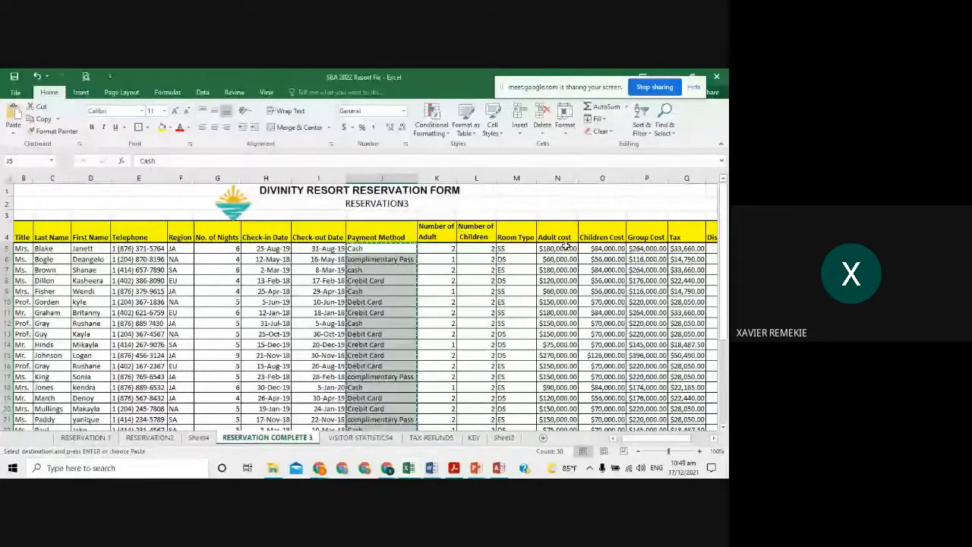
drag(558, 248, 555, 412)
key(ctrl+c)
key(alt+Tab)
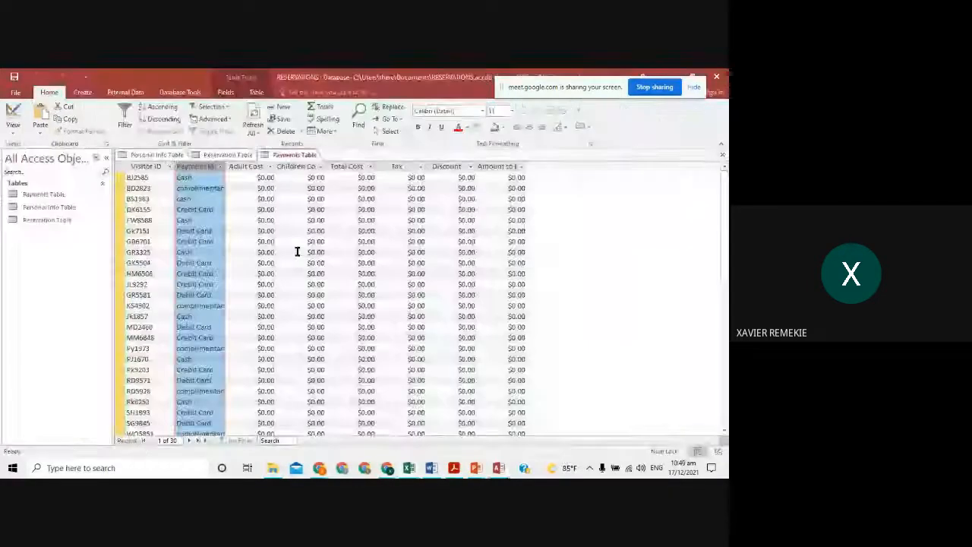
click(243, 166)
right_click(245, 166)
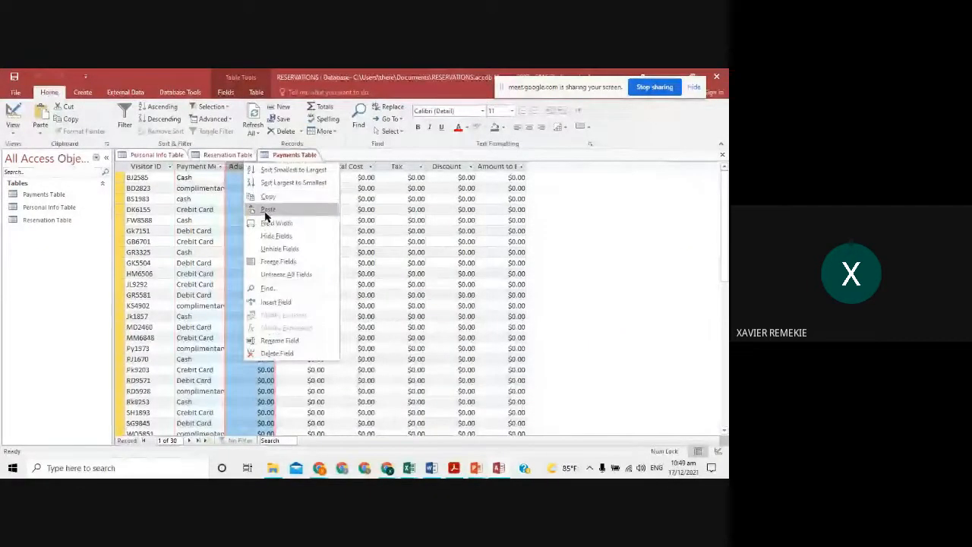
click(264, 211)
click(351, 301)
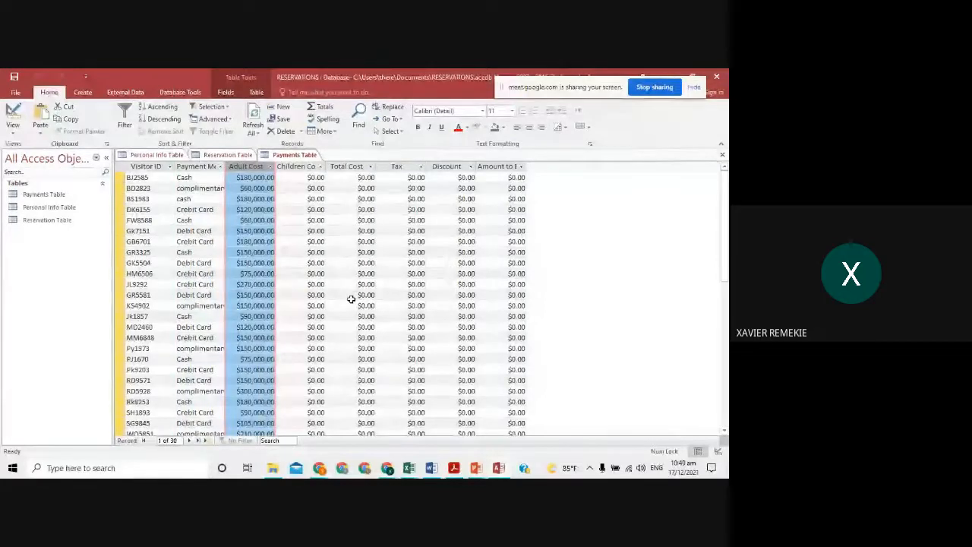
- Copy the Children Cost values from Excel column O
key(alt+Tab)
scroll(605, 237, up, 5)
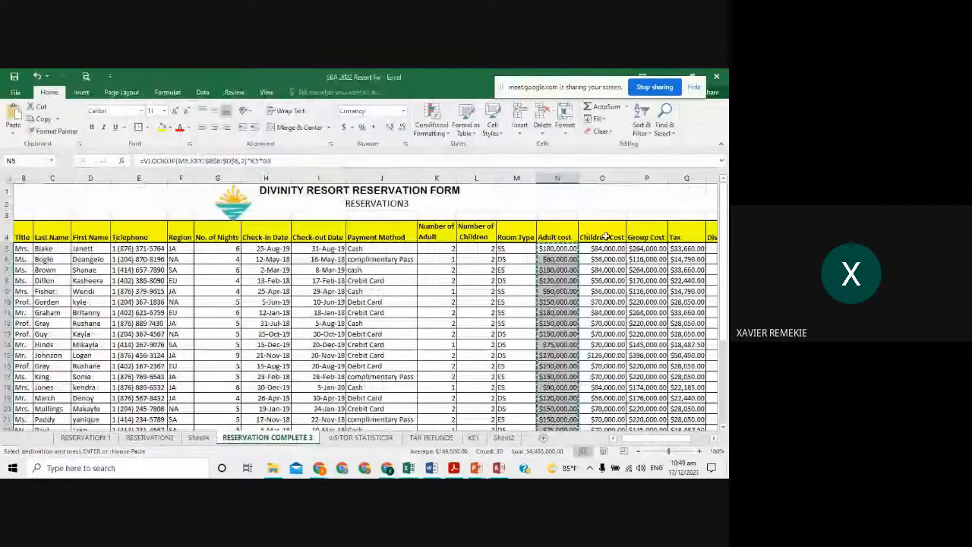
drag(605, 248, 596, 403)
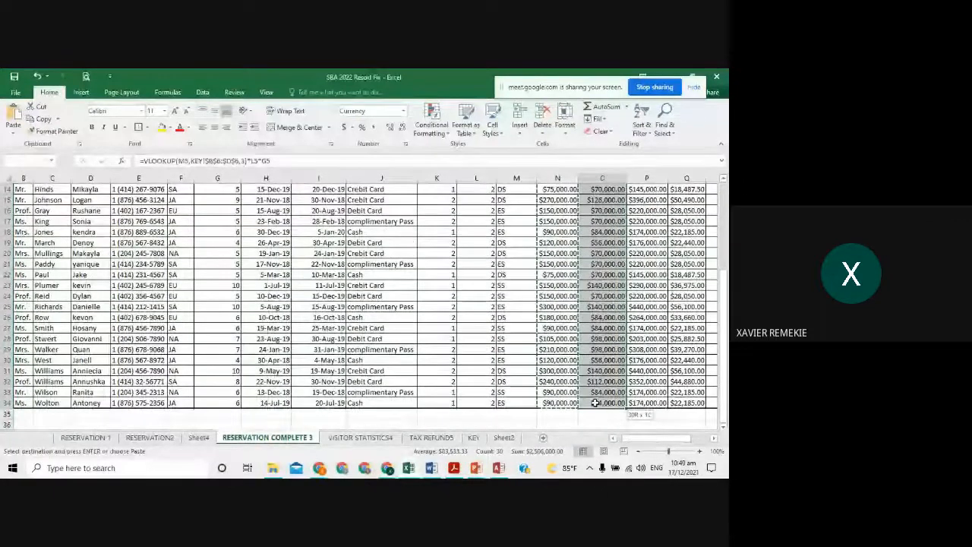
key(ctrl+c)
key(alt+Tab)
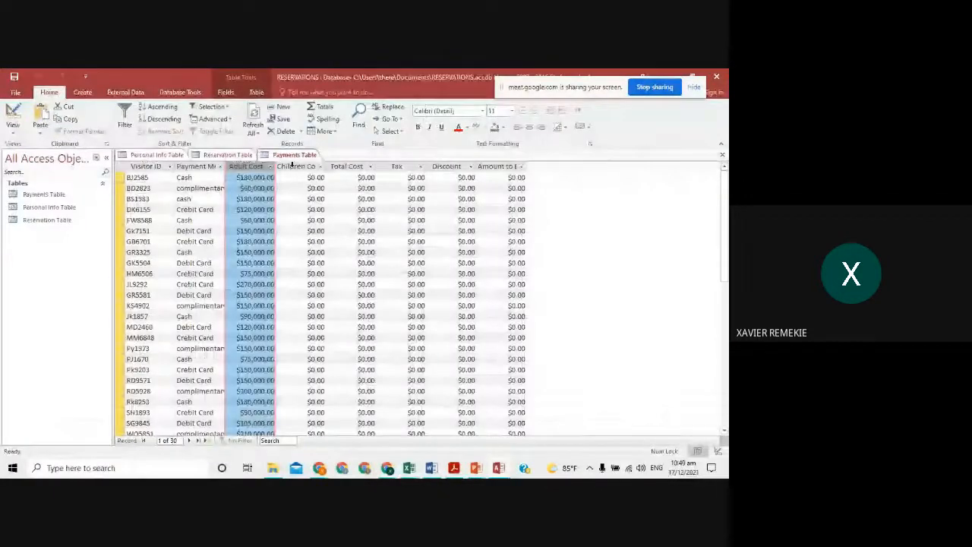
- Paste the copied values into the Children Cost column, confirming the 30 records
right_click(290, 165)
click(319, 210)
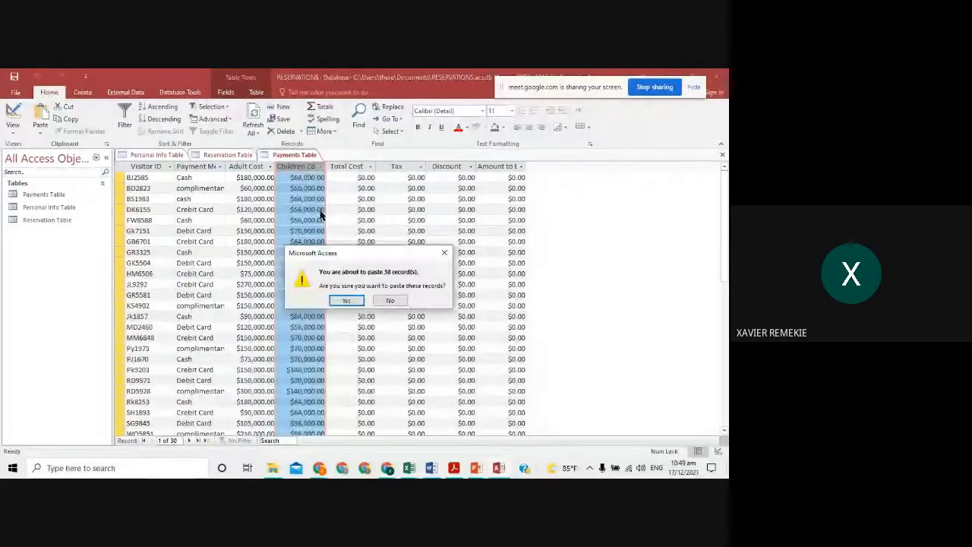
click(346, 301)
key(alt+Tab)
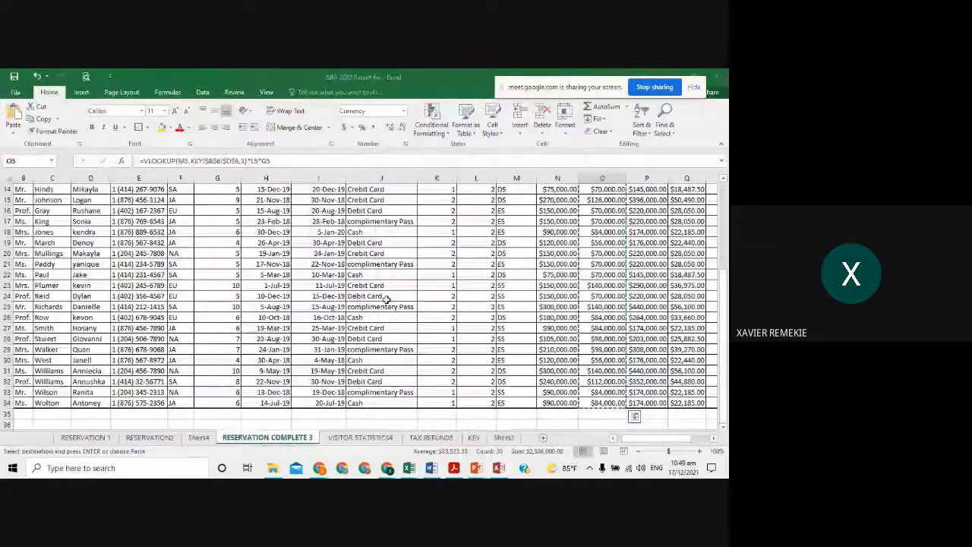
scroll(386, 300, up, 5)
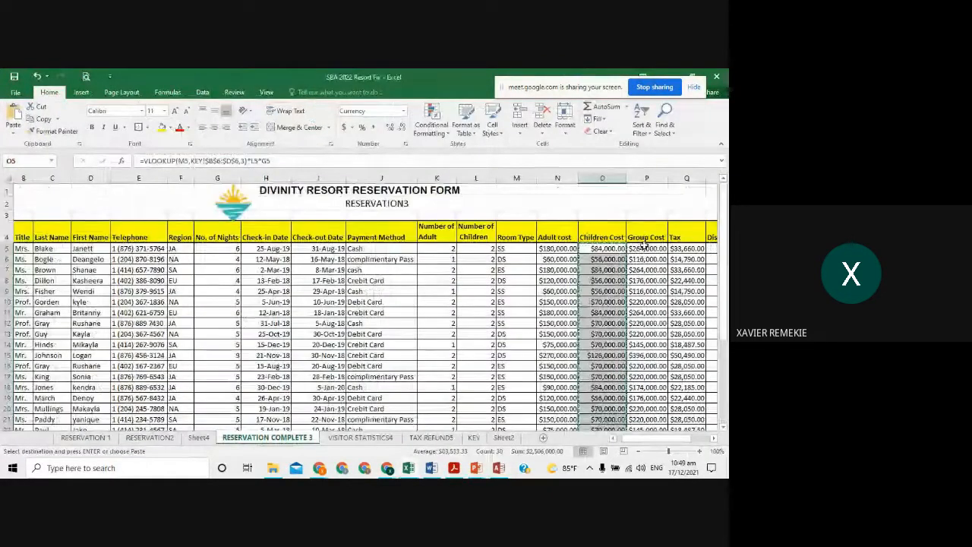
key(alt+Tab)
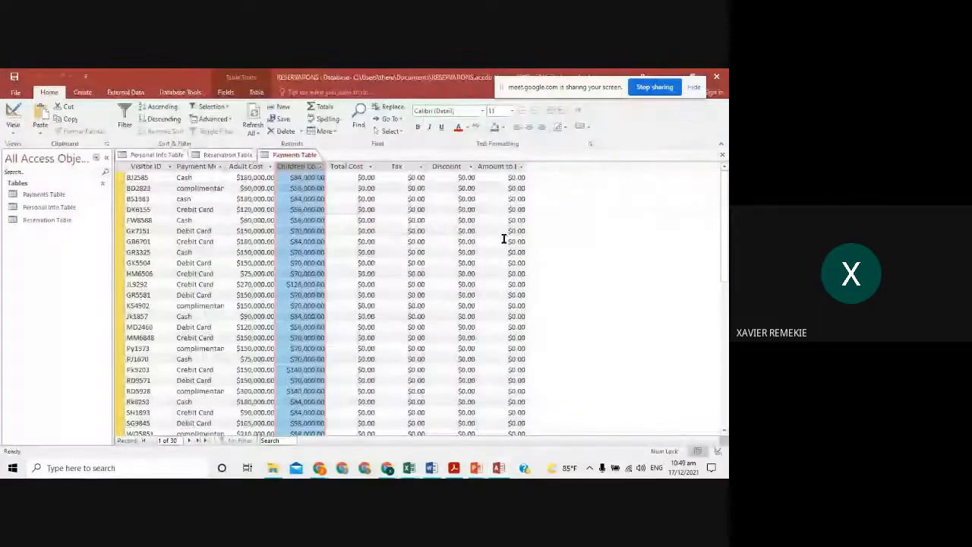
key(alt+Tab)
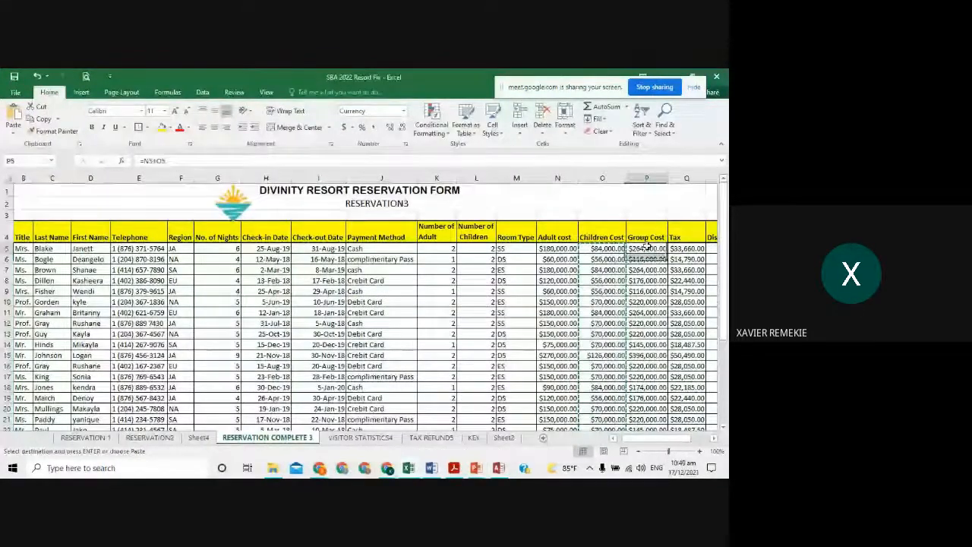
- Paste the Group Cost values P5:P34 from Excel into the Total Cost column
drag(646, 247, 640, 401)
key(ctrl+c)
key(alt+Tab)
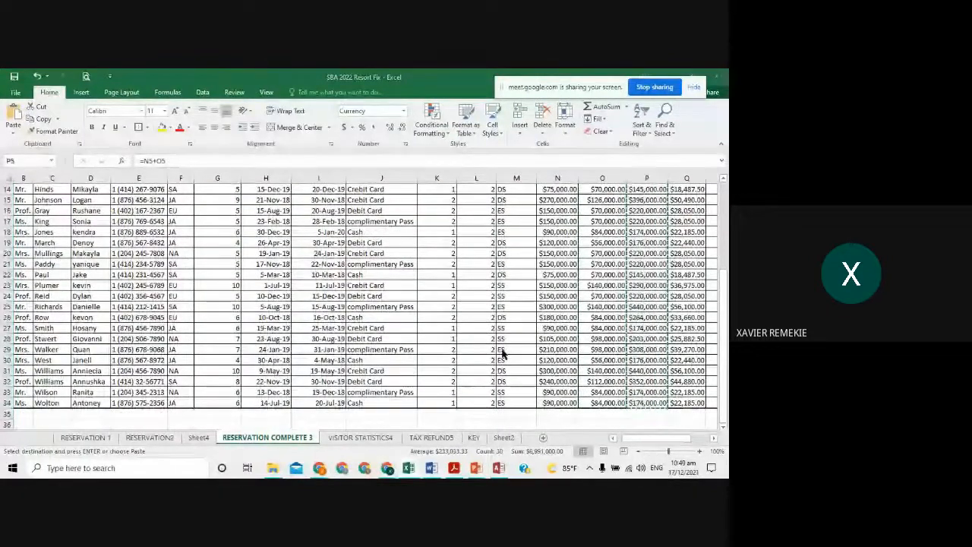
right_click(354, 169)
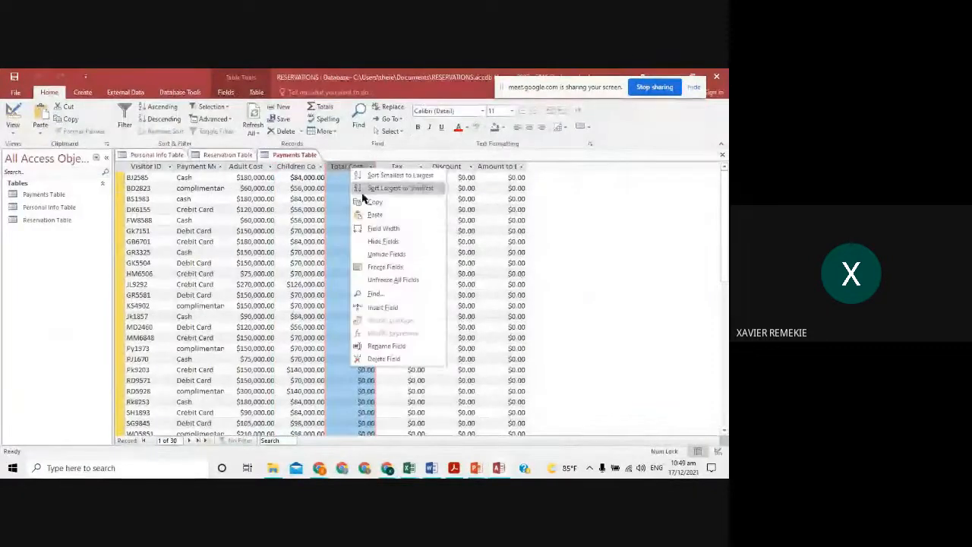
click(373, 214)
click(347, 298)
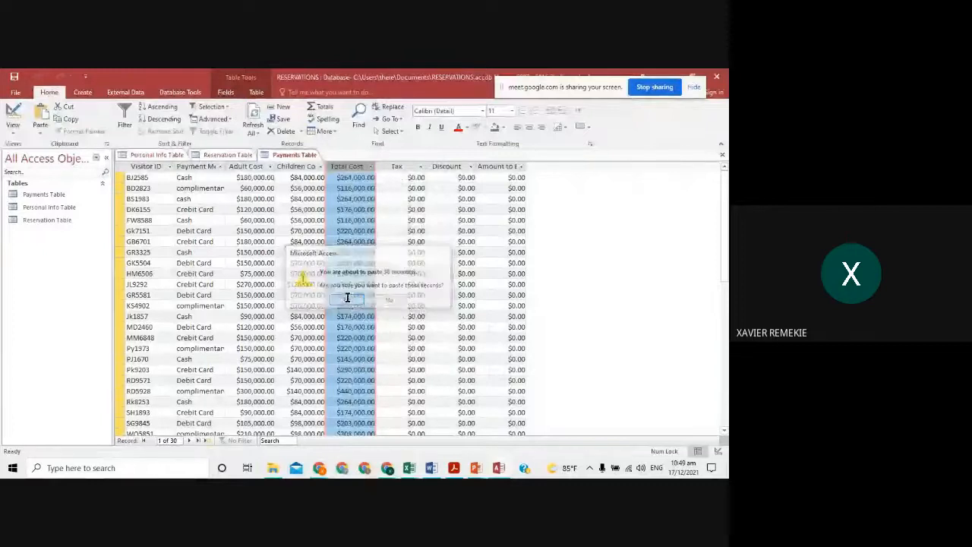
- Paste the Excel tax values from column Q into the Tax column
key(alt+Tab)
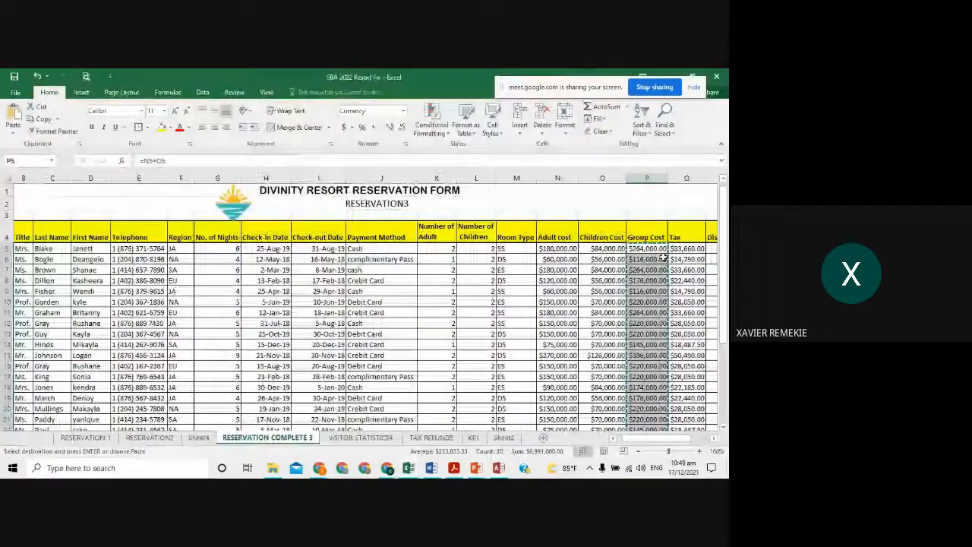
drag(686, 248, 683, 424)
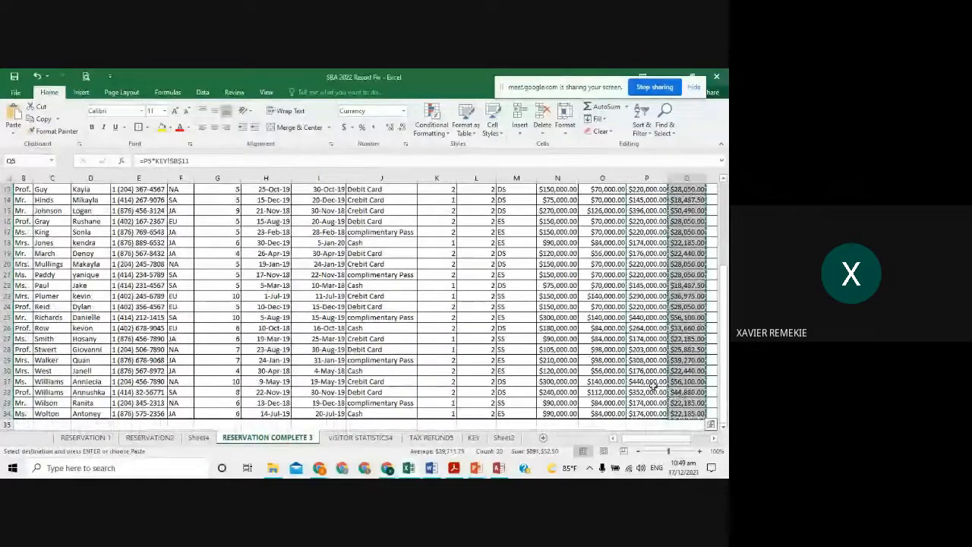
key(alt+Tab)
click(396, 167)
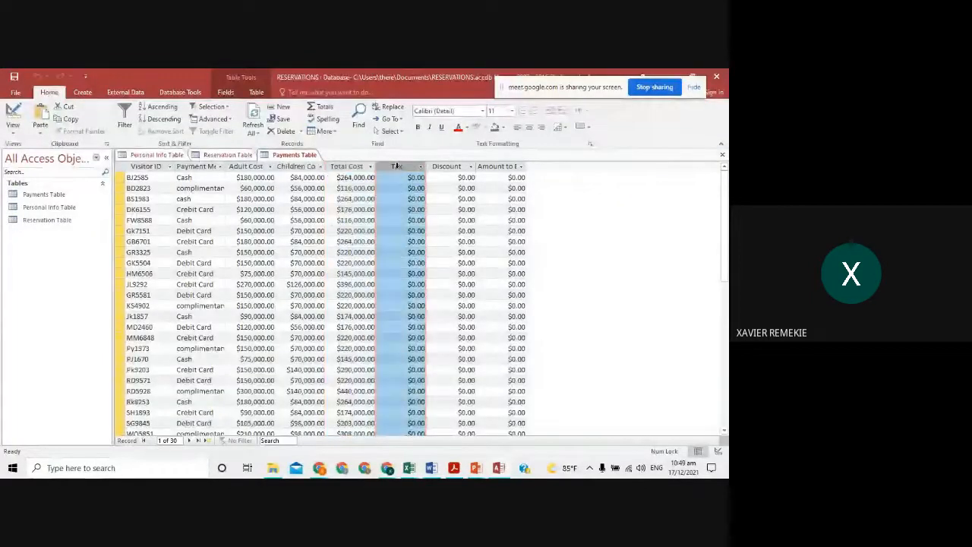
right_click(398, 168)
click(423, 211)
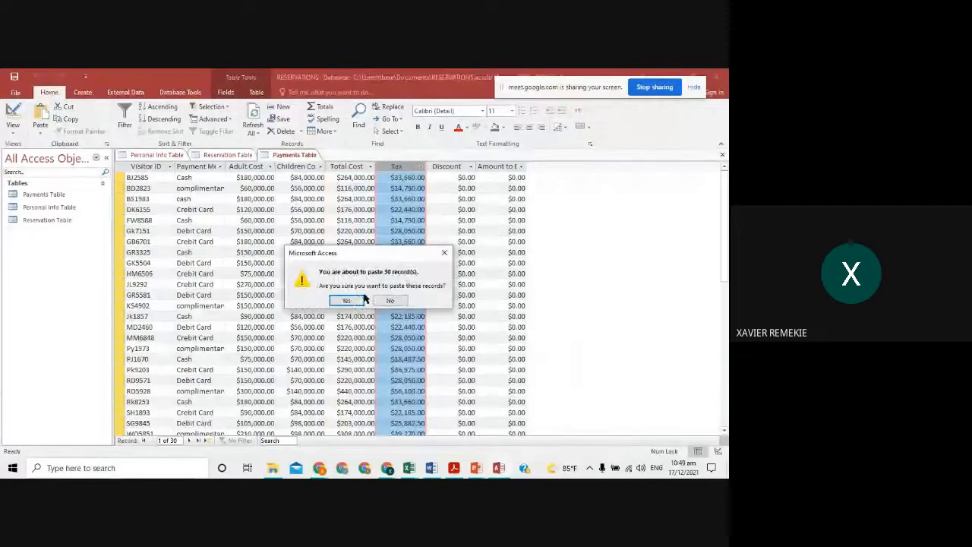
click(355, 299)
- Copy the Amount to be Paid values starting at S5 in Excel
key(alt+Tab)
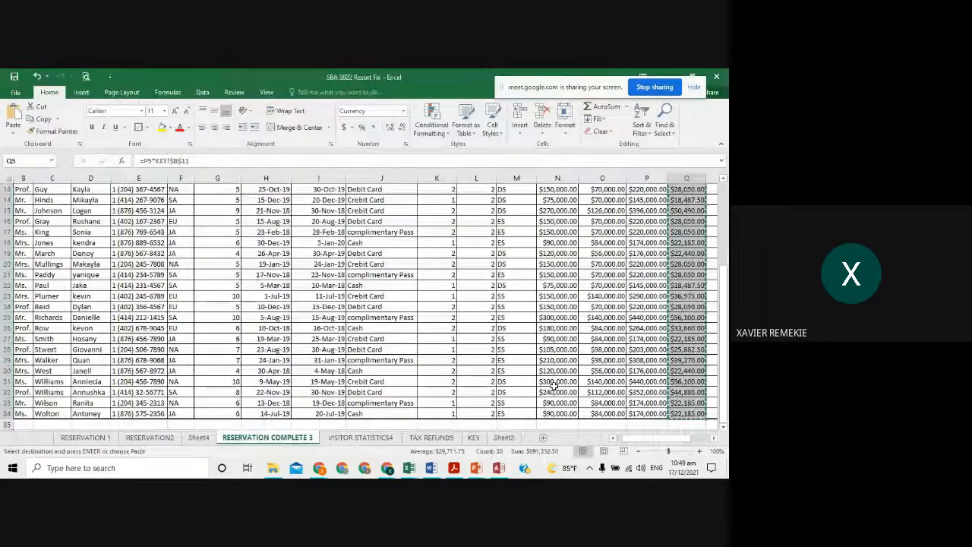
drag(636, 439, 672, 444)
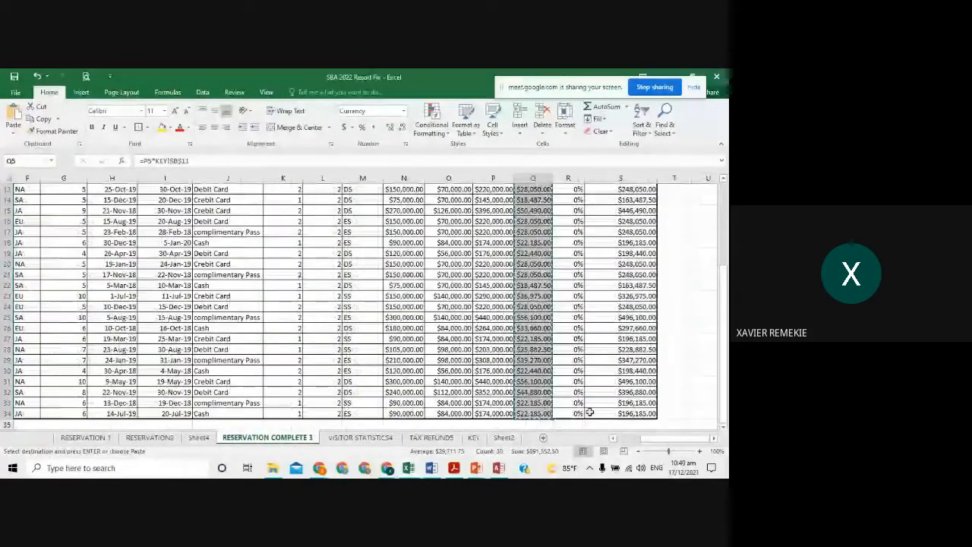
scroll(587, 408, up, 4)
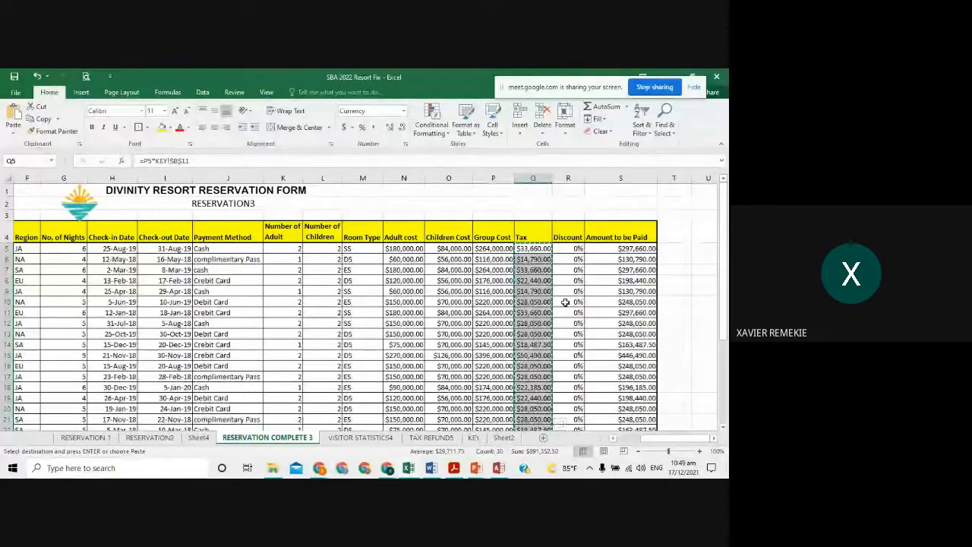
key(Escape)
drag(620, 248, 622, 410)
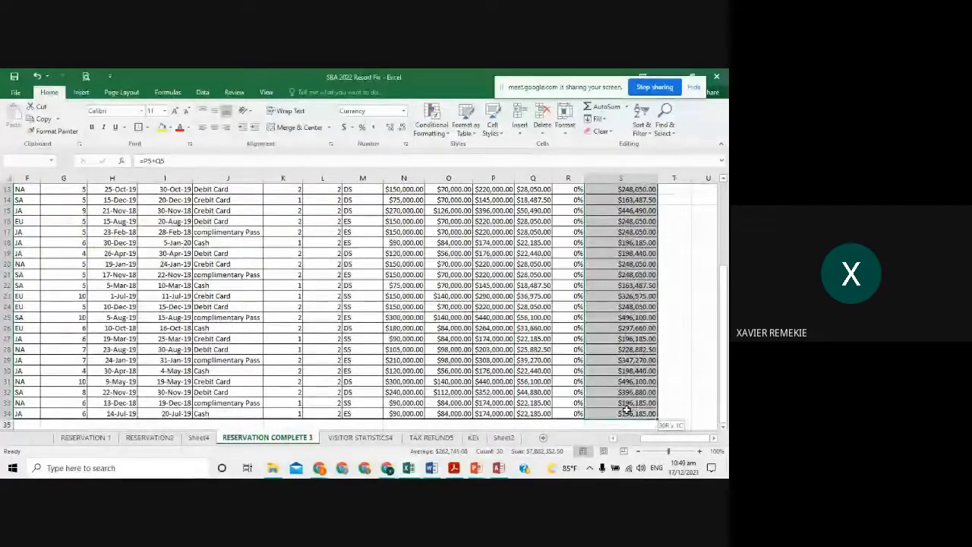
key(ctrl+c)
key(alt+Tab)
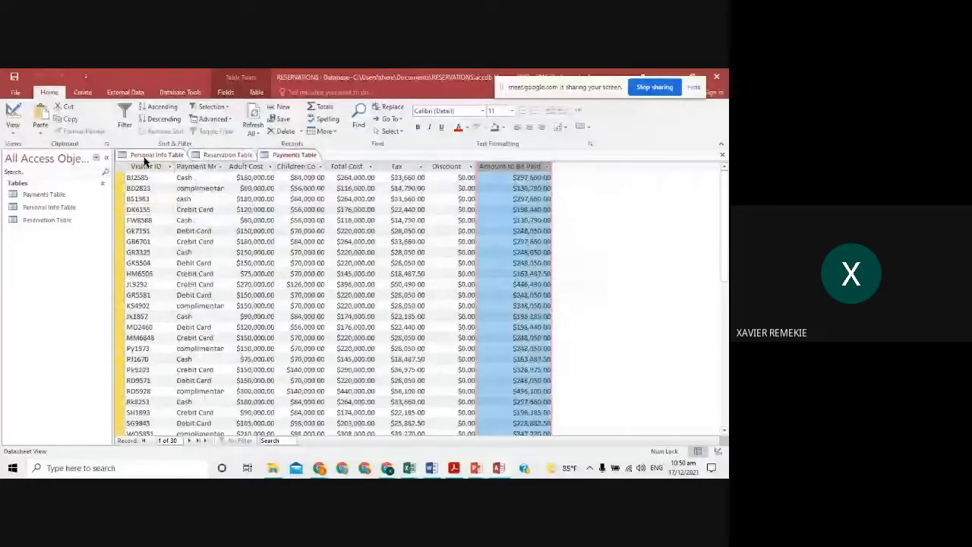
- Review the Personal Info and Payments tables, then cancel closing so Payments Table stays open
click(146, 157)
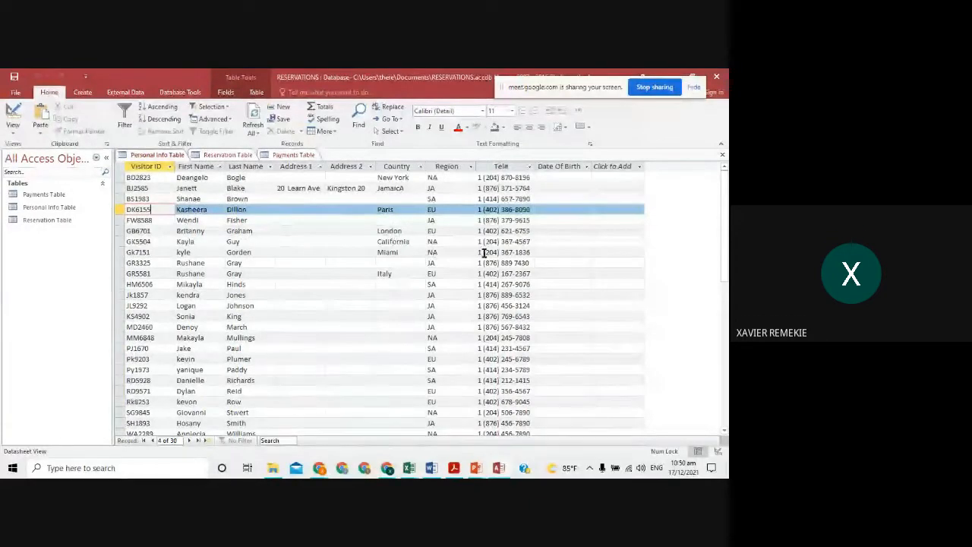
click(299, 155)
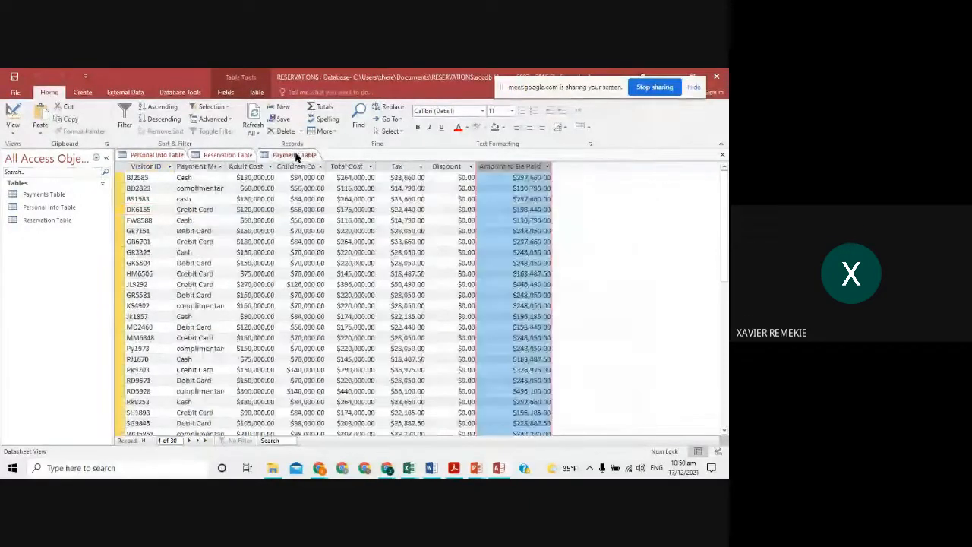
click(501, 200)
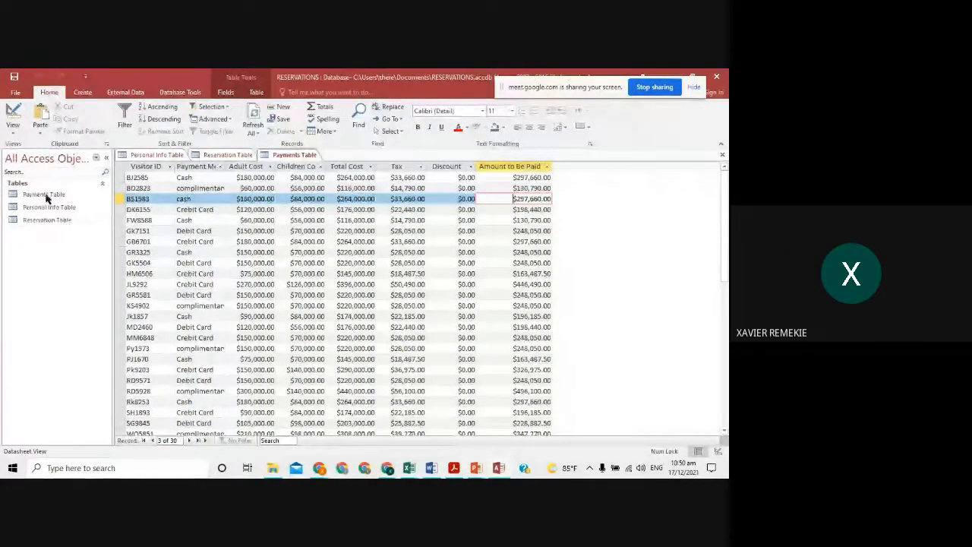
click(722, 156)
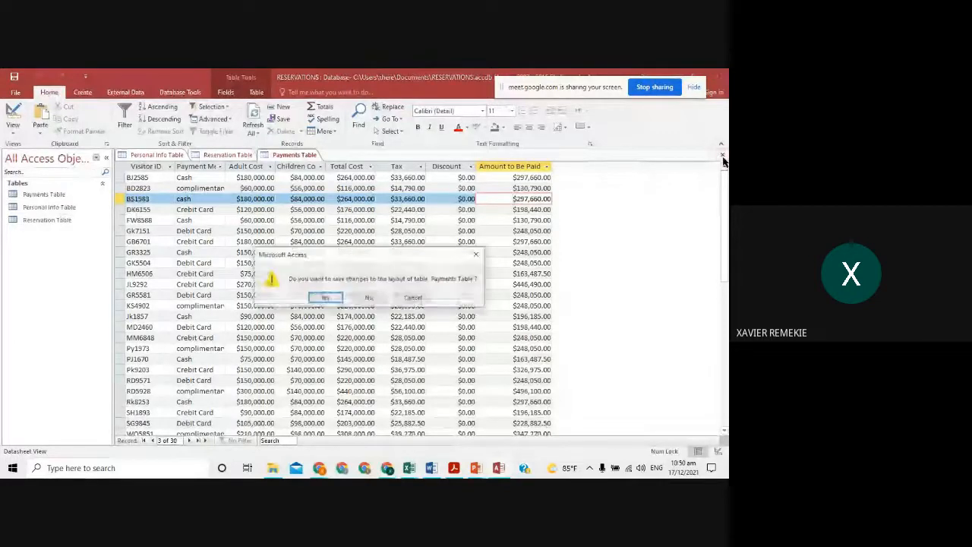
click(477, 254)
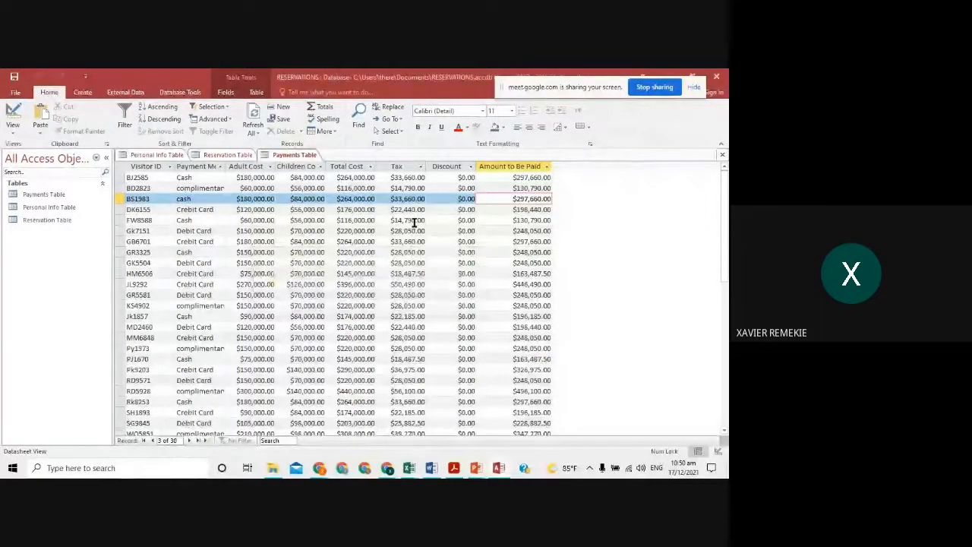
- Make Visitor ID the Payments Table's primary key in Design View and save it
click(13, 126)
click(28, 174)
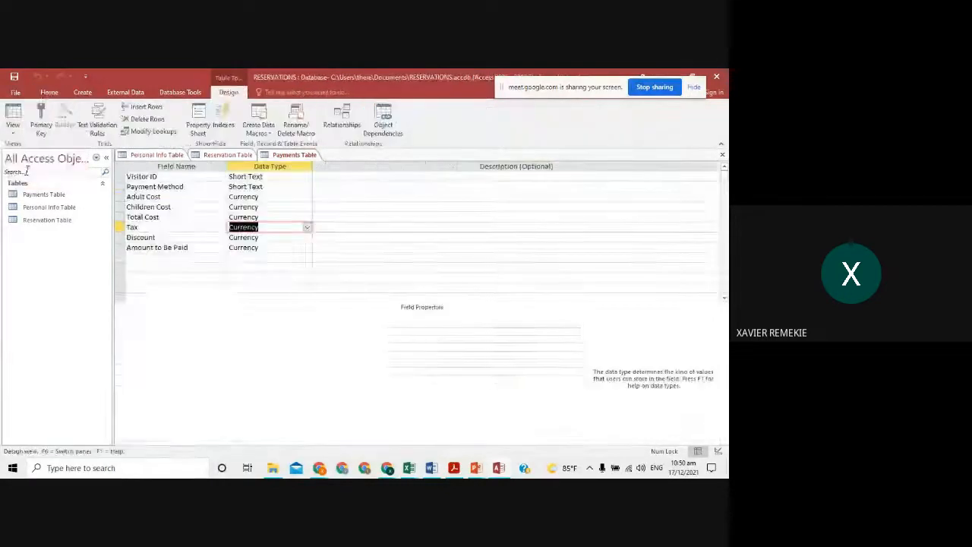
click(39, 117)
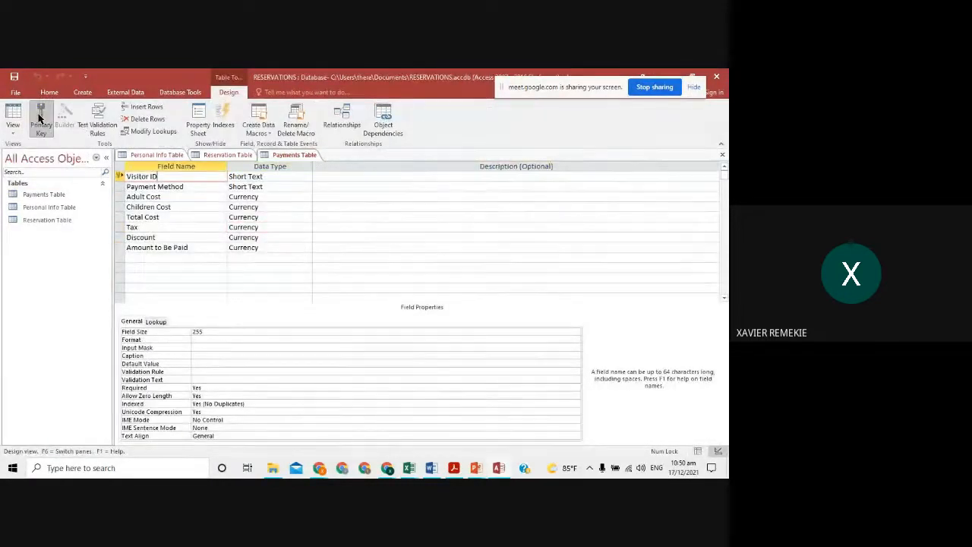
click(13, 123)
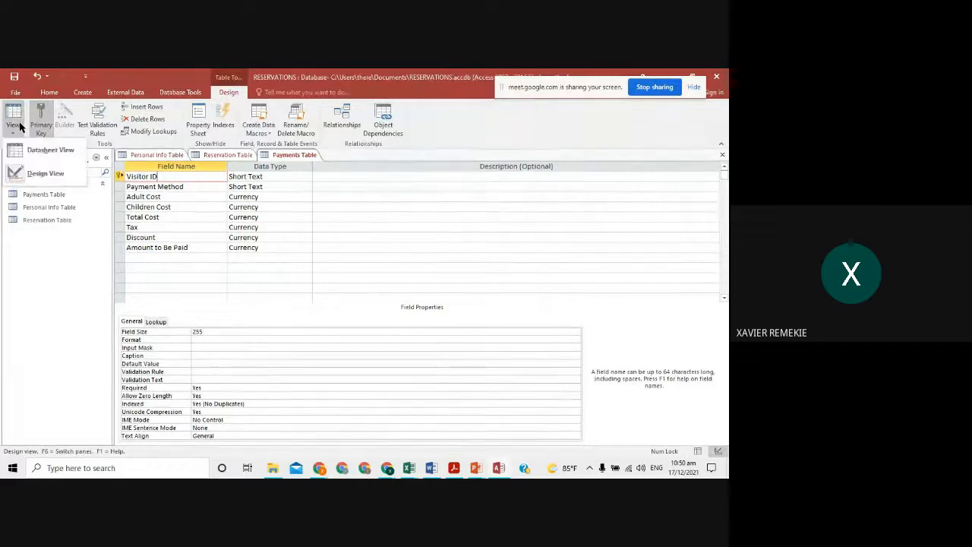
click(27, 169)
click(343, 299)
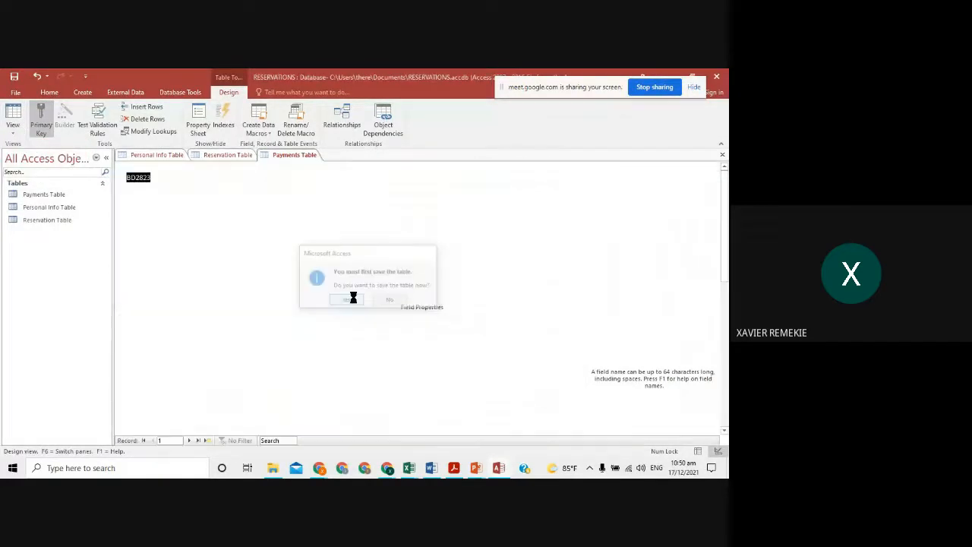
- Close the Payments, Reservation and Personal Info tables, reopening and closing Personal Info once more
click(163, 155)
click(218, 155)
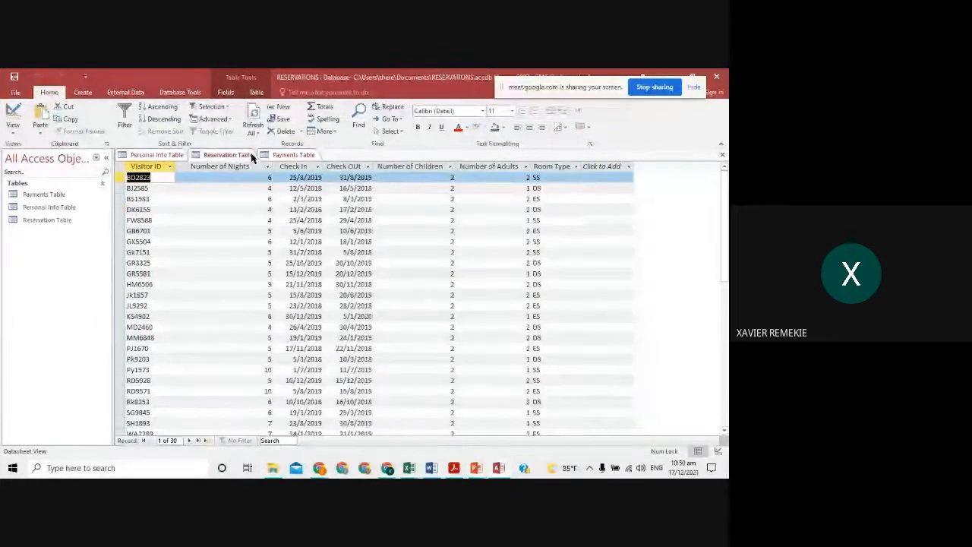
click(281, 158)
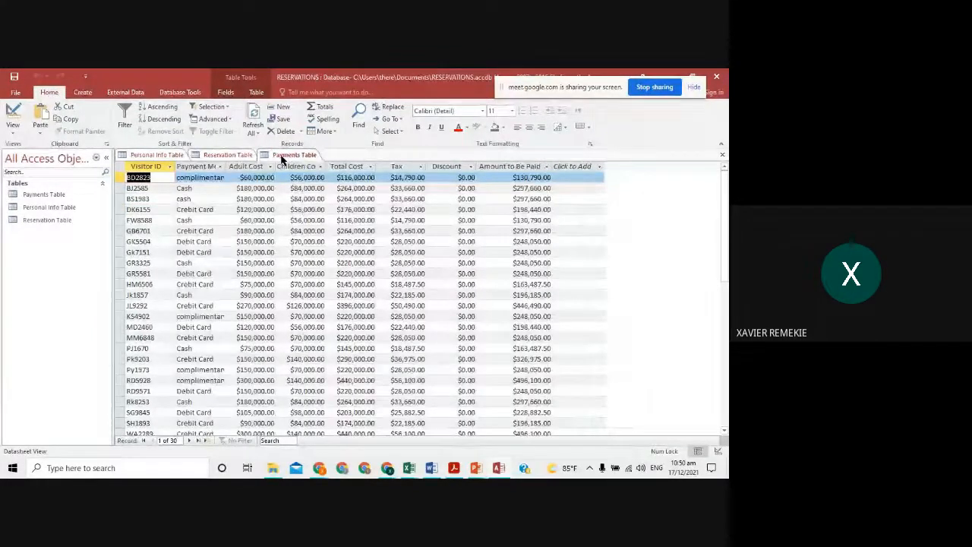
click(721, 156)
click(721, 156)
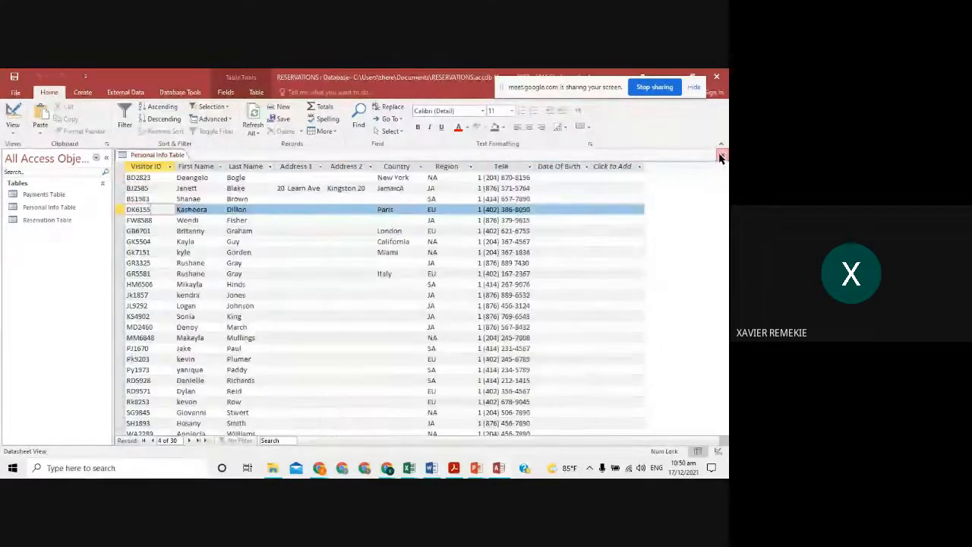
click(721, 155)
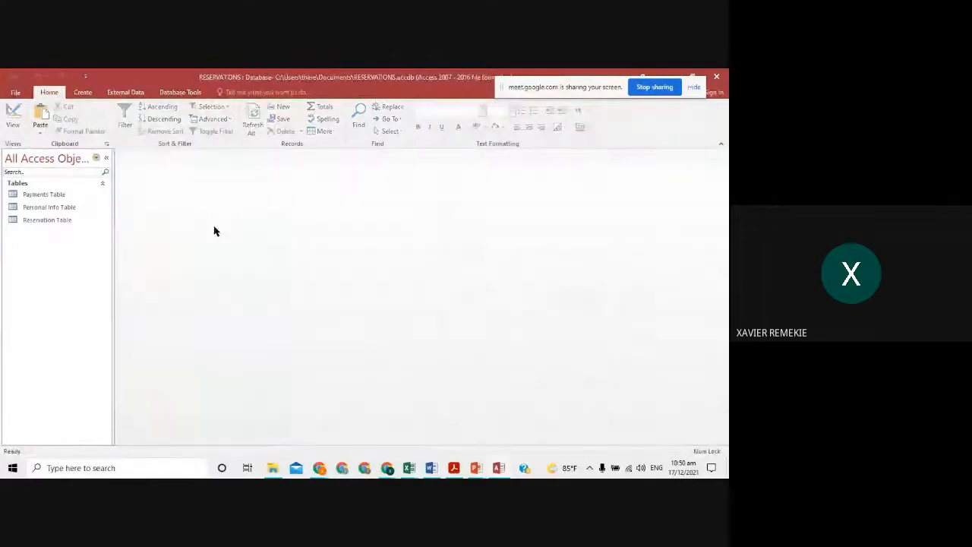
double_click(46, 210)
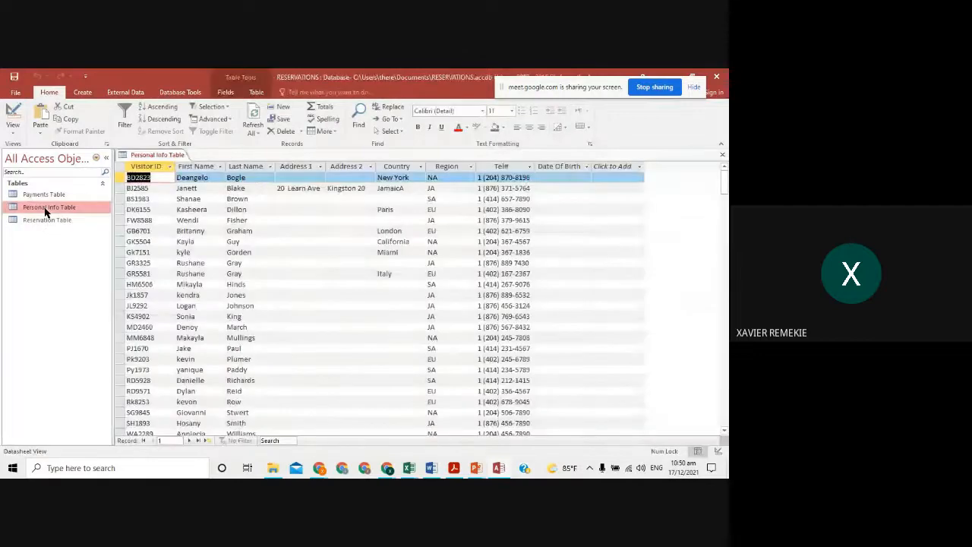
click(721, 155)
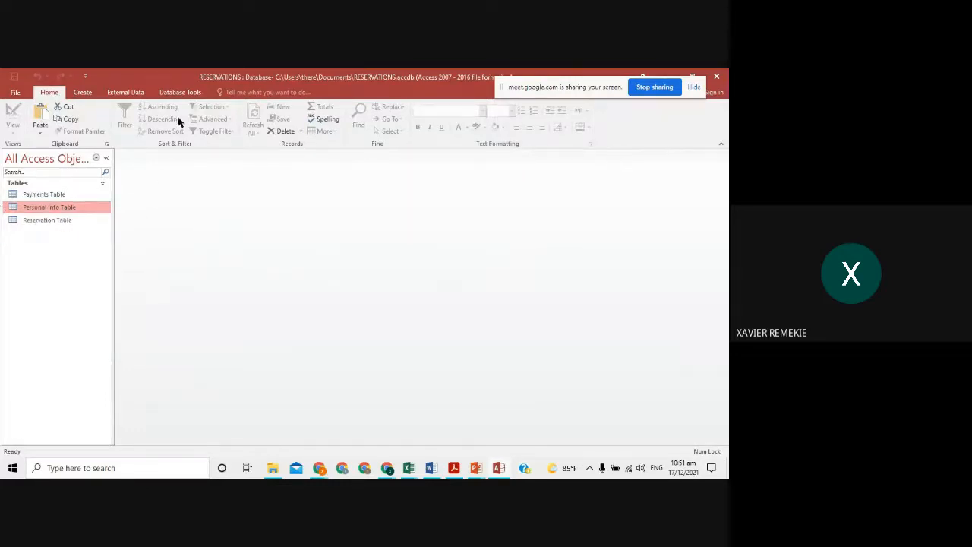
- Open Database Tools > Relationships and add the Payments, Personal Info and Reservation tables from Show Table
click(170, 93)
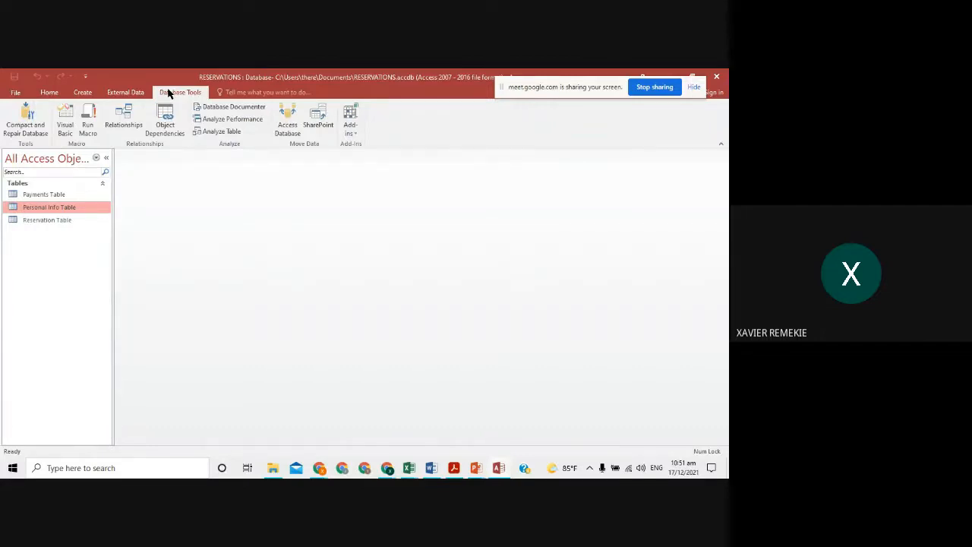
click(125, 120)
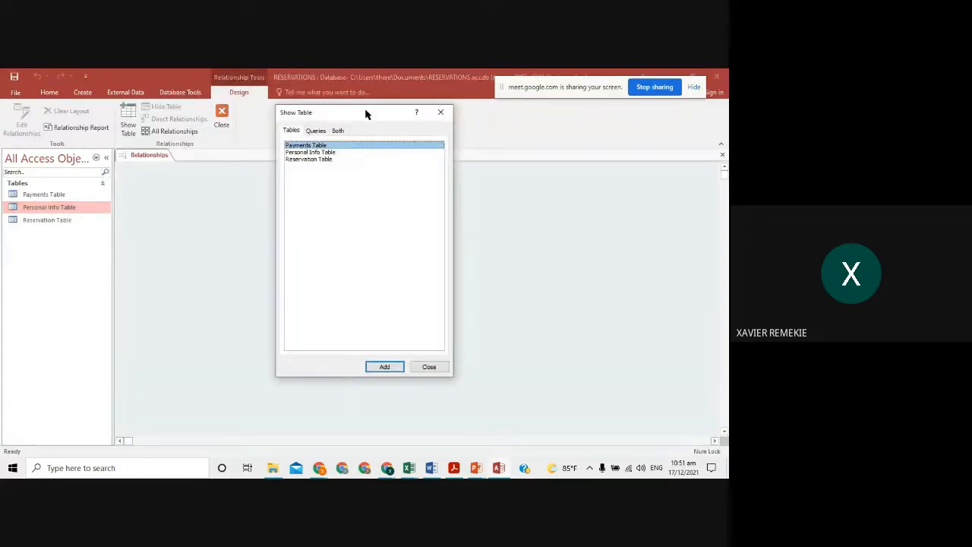
drag(365, 114, 494, 179)
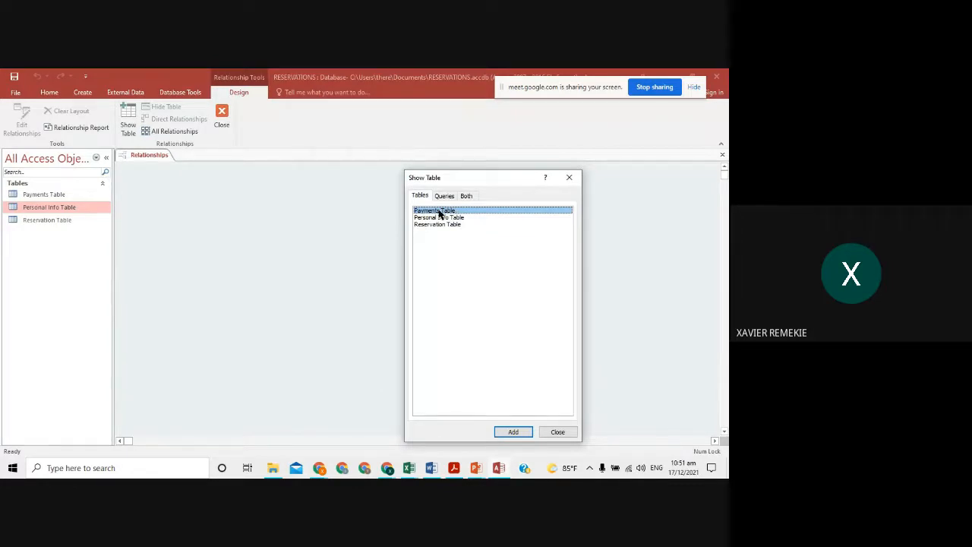
double_click(438, 211)
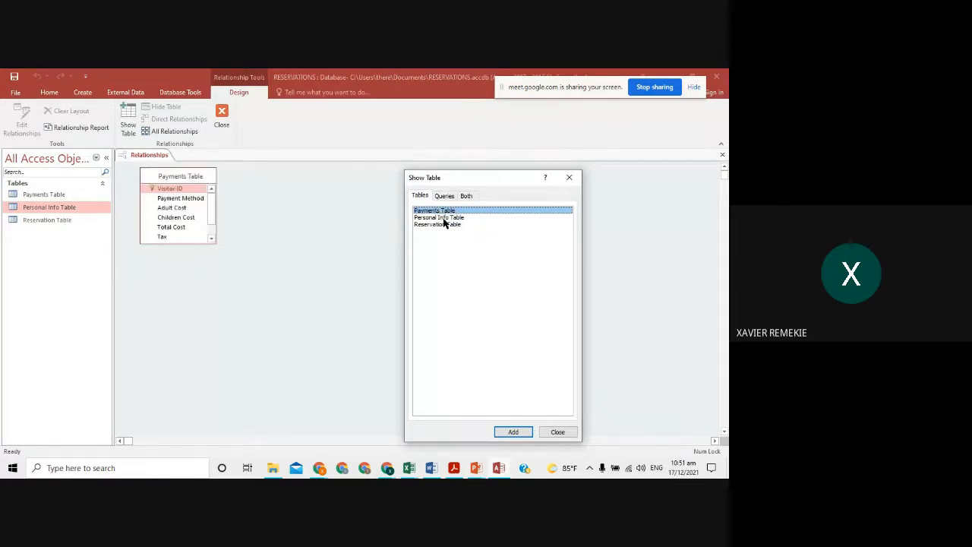
double_click(445, 218)
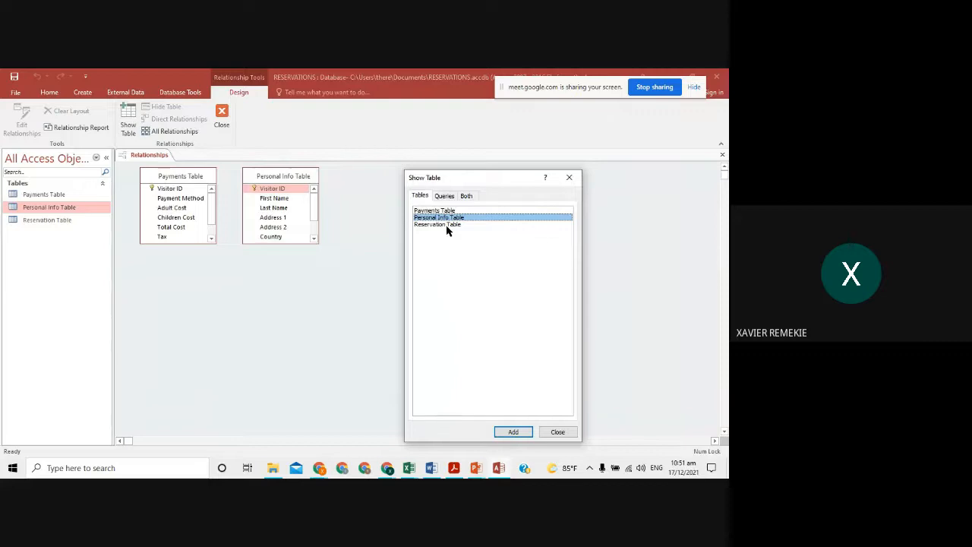
double_click(446, 225)
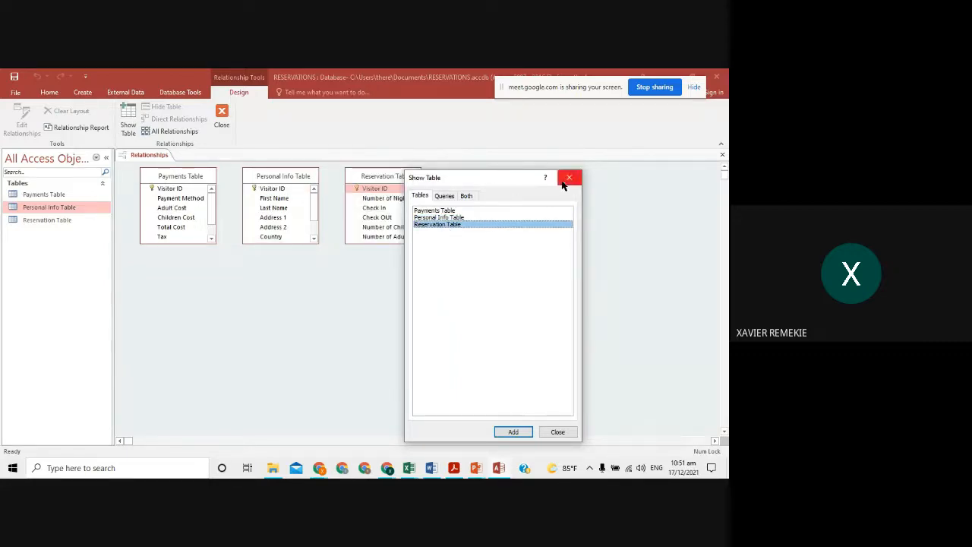
click(555, 431)
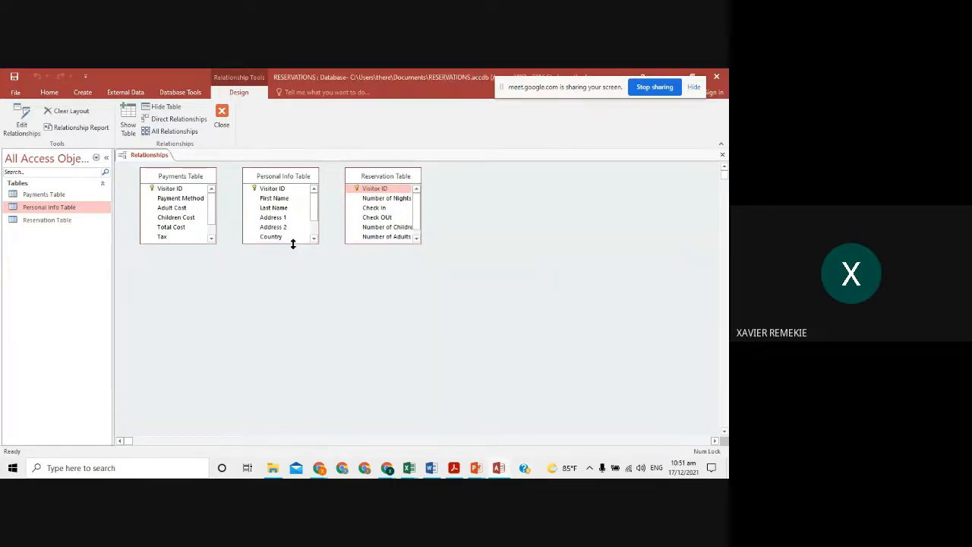
- Lengthen the Personal Info, Reservation and Payments table boxes to show all fields, then nudge Personal Info up
drag(292, 244, 297, 319)
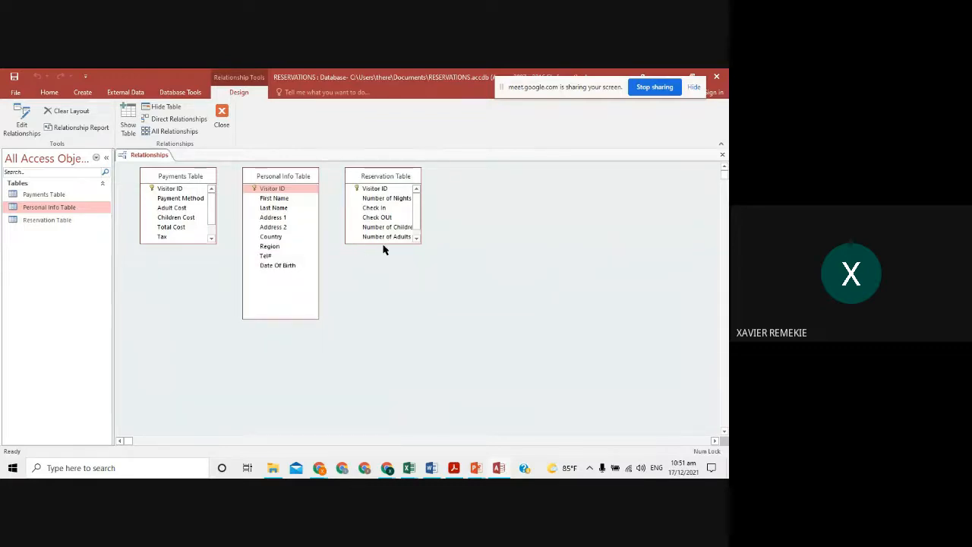
drag(382, 243, 377, 323)
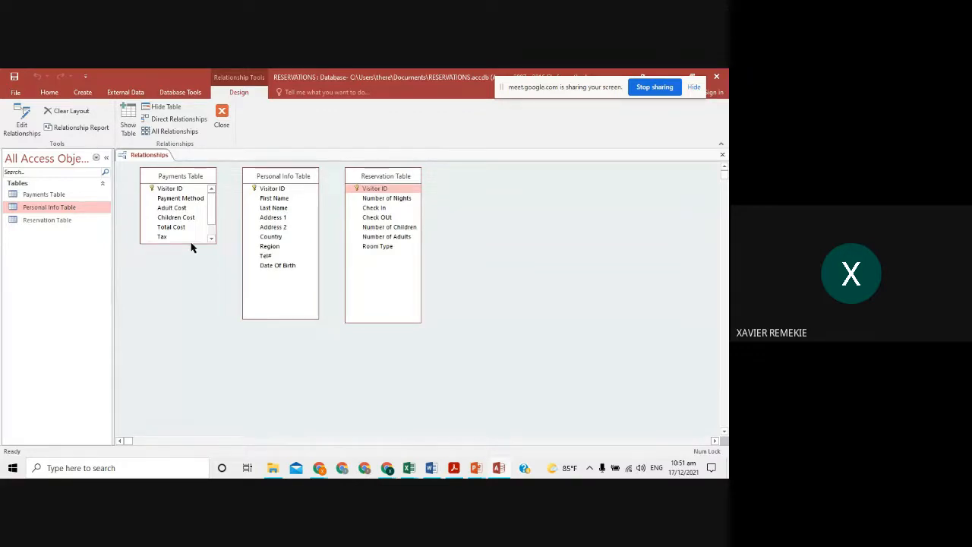
click(191, 241)
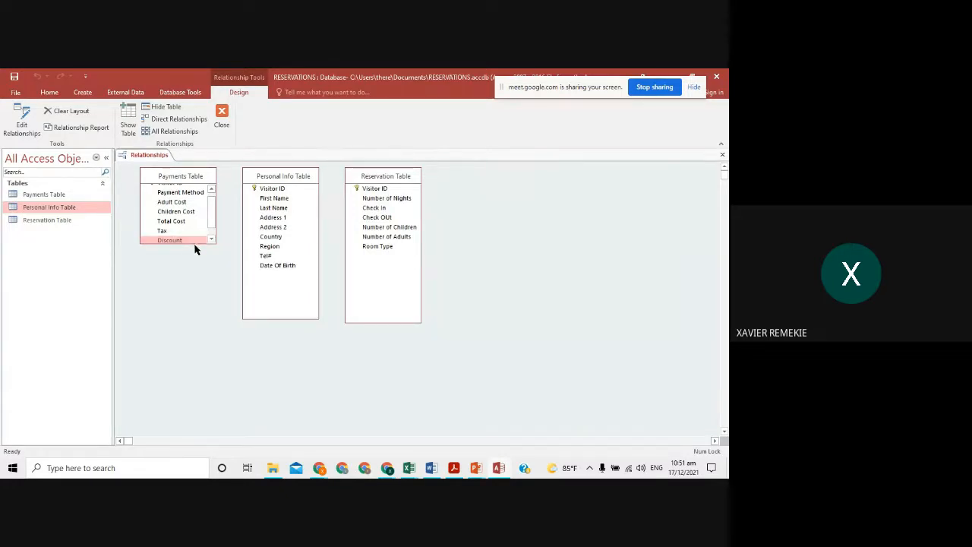
scroll(211, 220, down, 1)
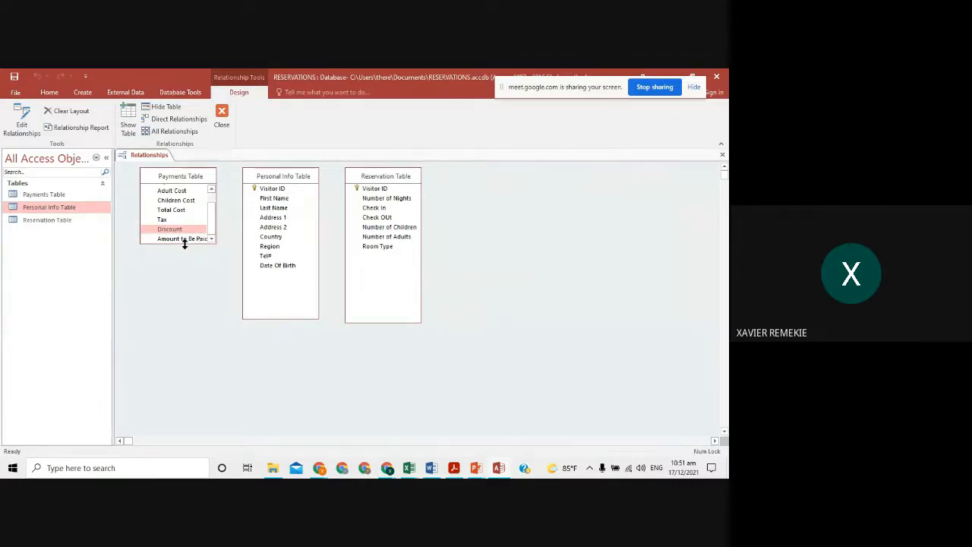
drag(184, 243, 195, 306)
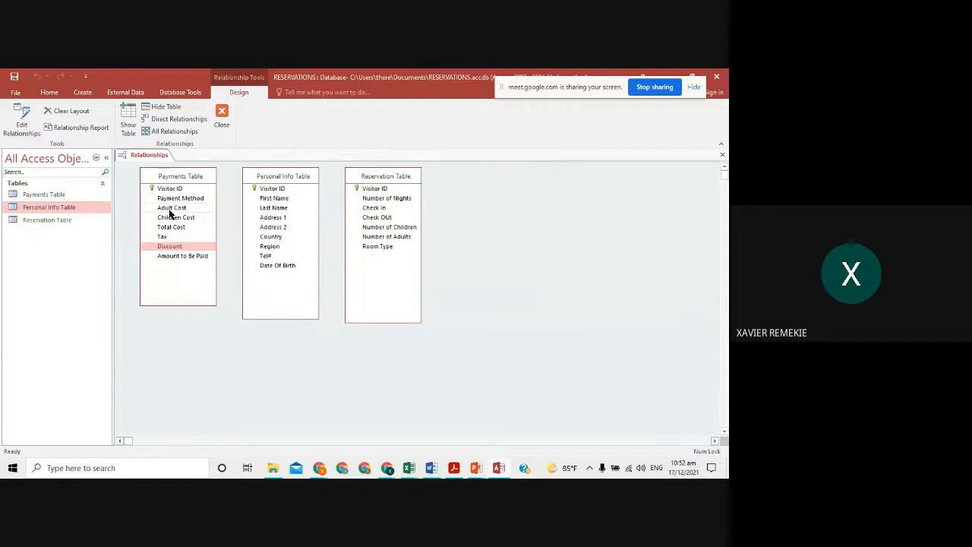
click(296, 177)
mouse_move(296, 177)
mouse_down()
mouse_move(291, 192)
mouse_move(306, 190)
mouse_move(297, 172)
mouse_up()
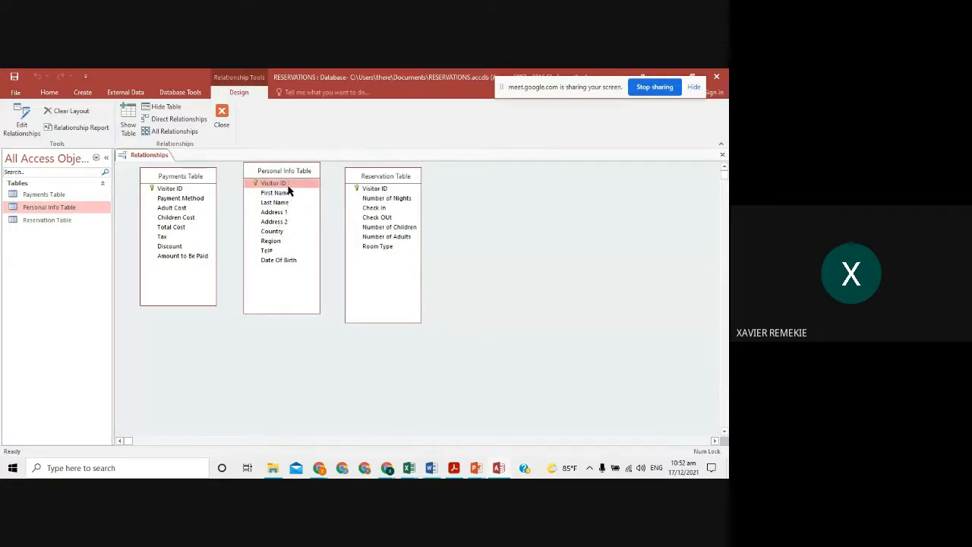
key(alt+Tab)
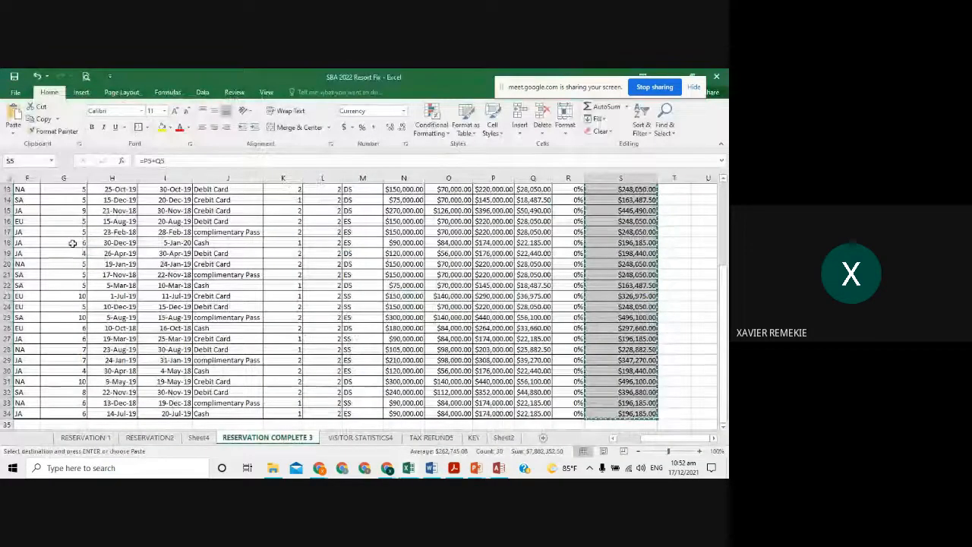
scroll(72, 243, up, 4)
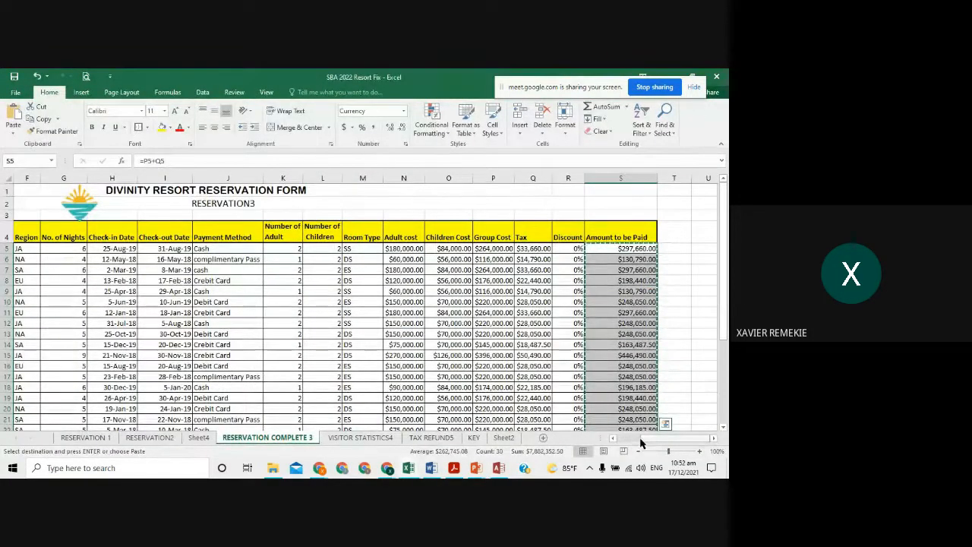
scroll(640, 442, left, 3)
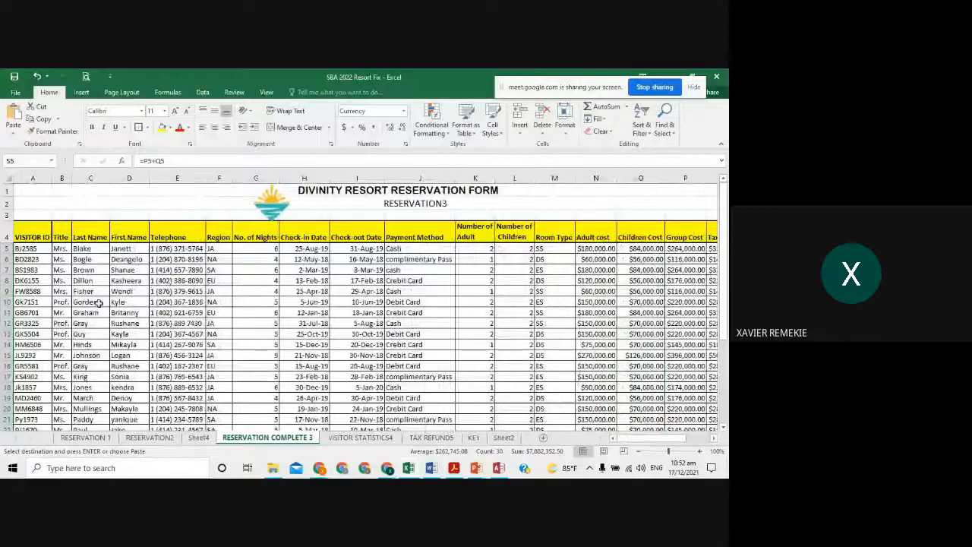
key(alt+Tab)
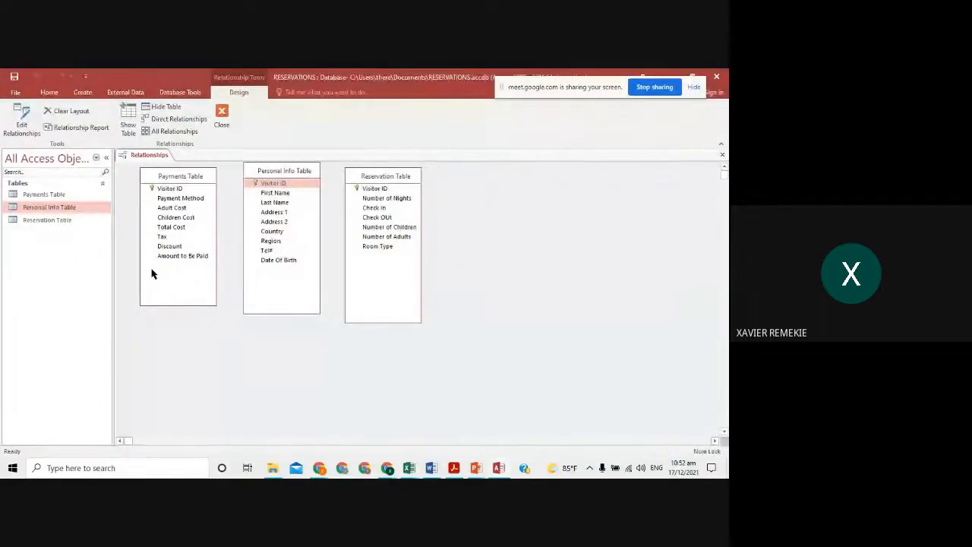
- Point out the First Name, Last Name, Number of Nights, Payment Method and Children Cost fields, then lower Personal Info
click(276, 194)
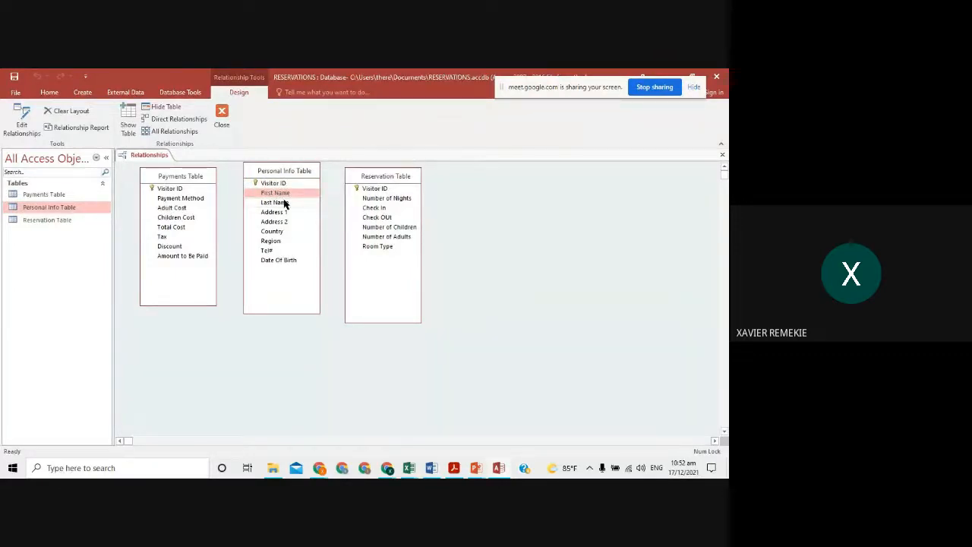
click(284, 202)
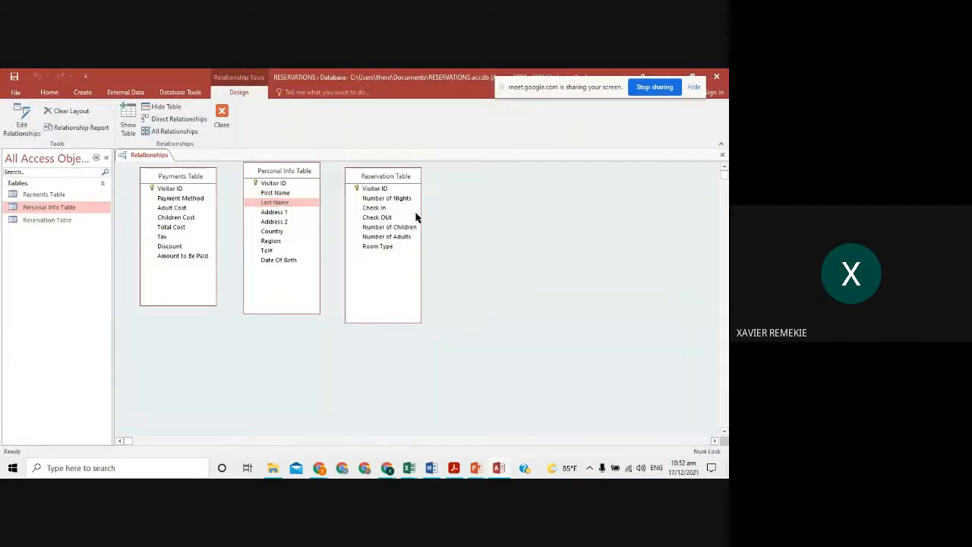
click(391, 198)
click(181, 198)
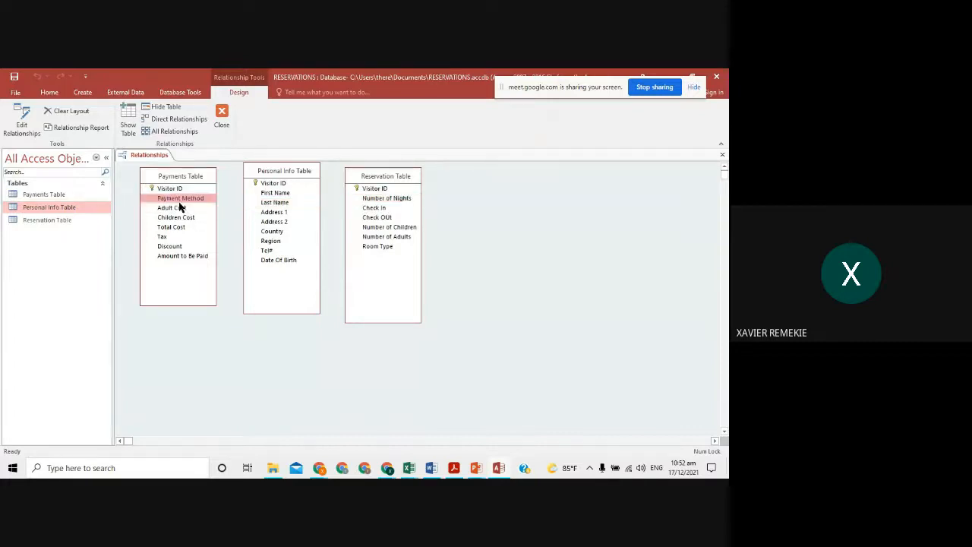
click(174, 217)
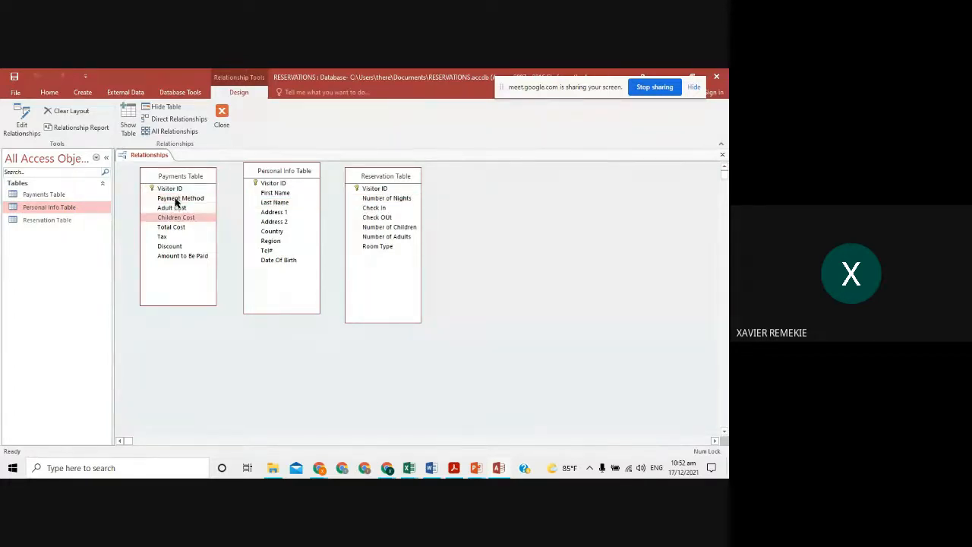
click(177, 198)
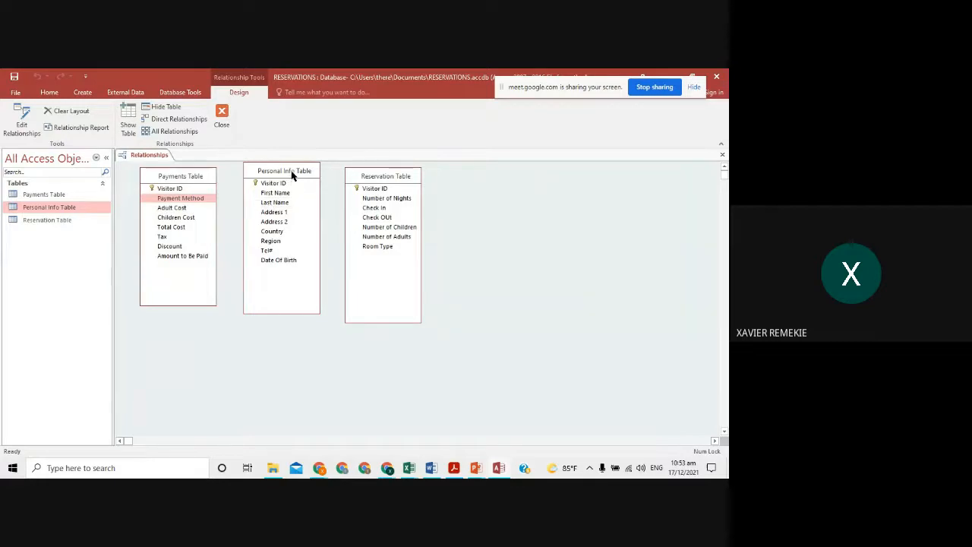
drag(293, 172, 288, 195)
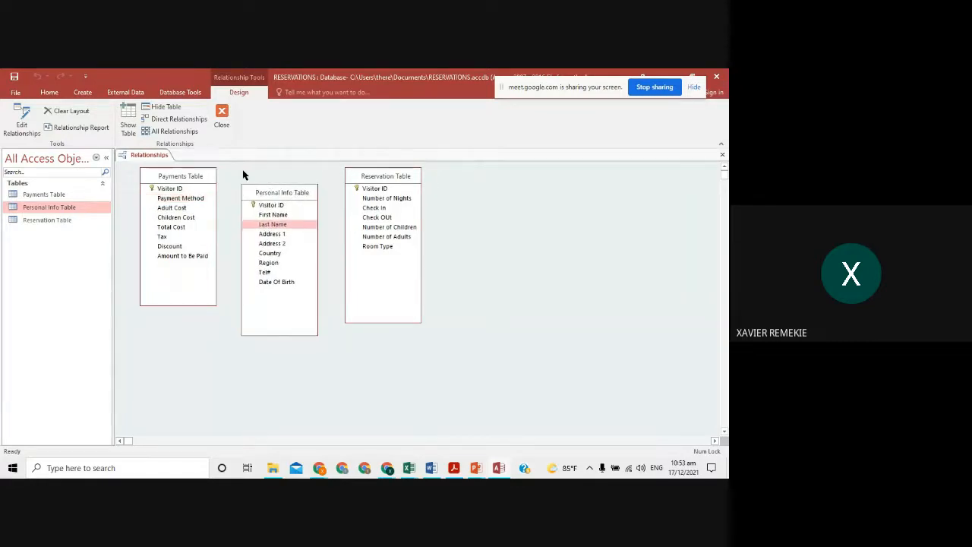
- Drag Payments' Visitor ID onto Personal Info's Visitor ID and create the relationship
click(175, 190)
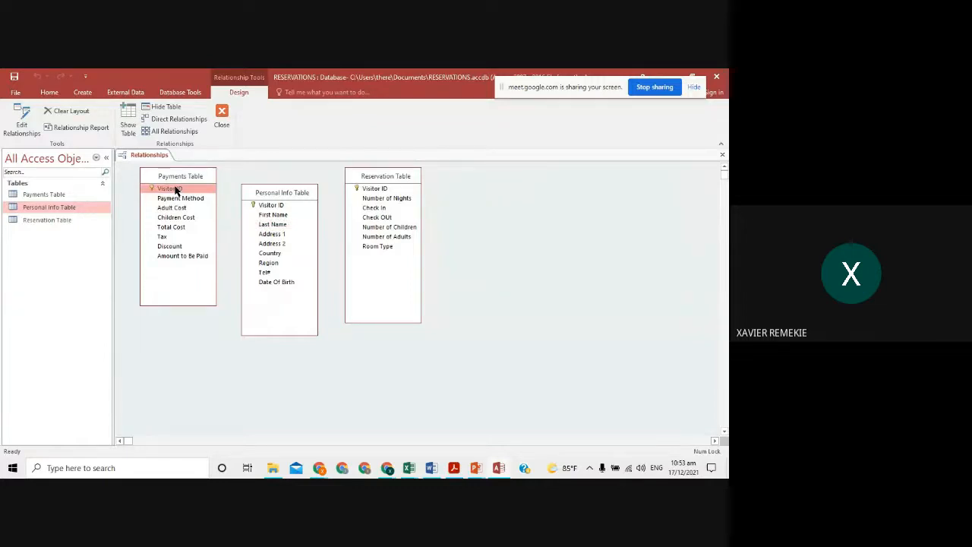
drag(175, 190, 277, 207)
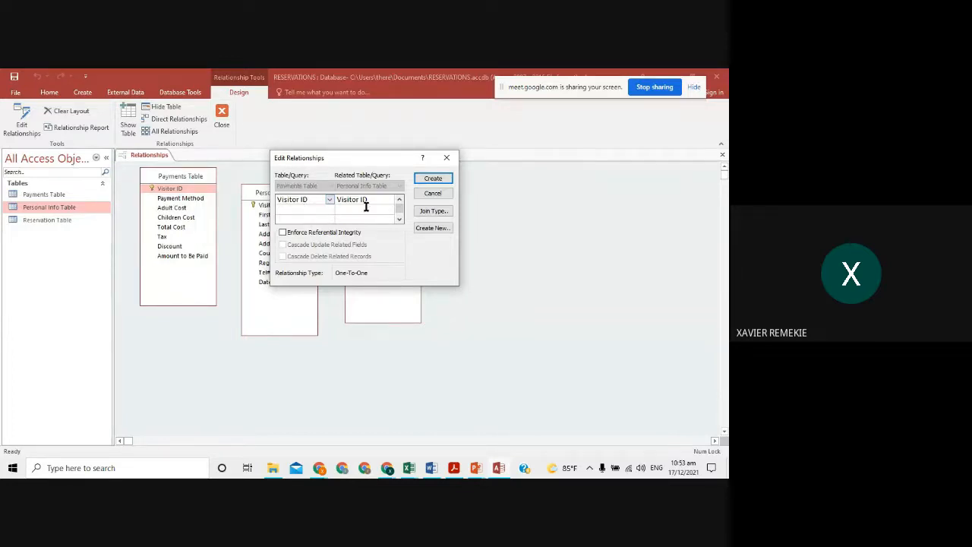
click(433, 180)
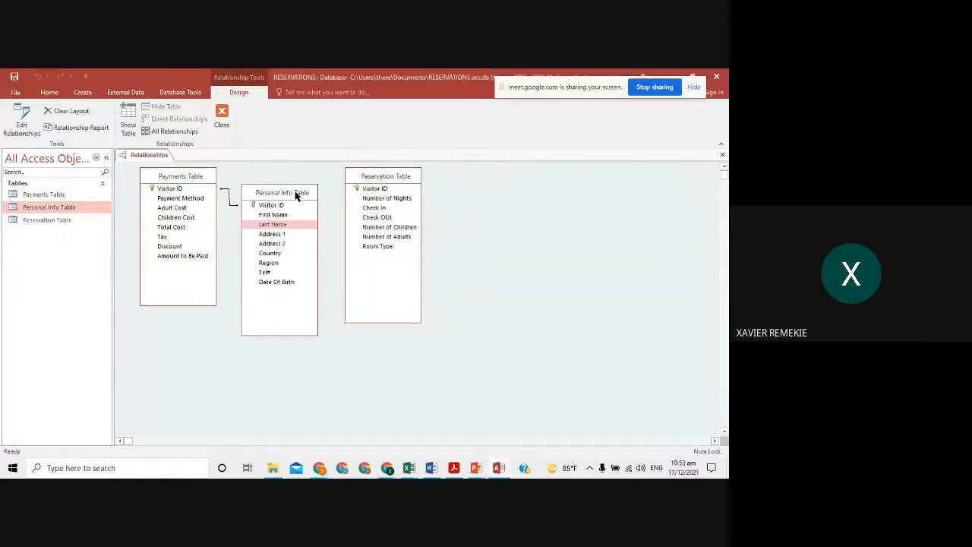
- Create the Personal Info–Reservation Visitor ID relationship, then move Reservation right and Personal Info between the tables
mouse_move(297, 193)
mouse_down()
mouse_move(299, 262)
mouse_move(305, 195)
mouse_move(299, 257)
mouse_move(297, 202)
mouse_up()
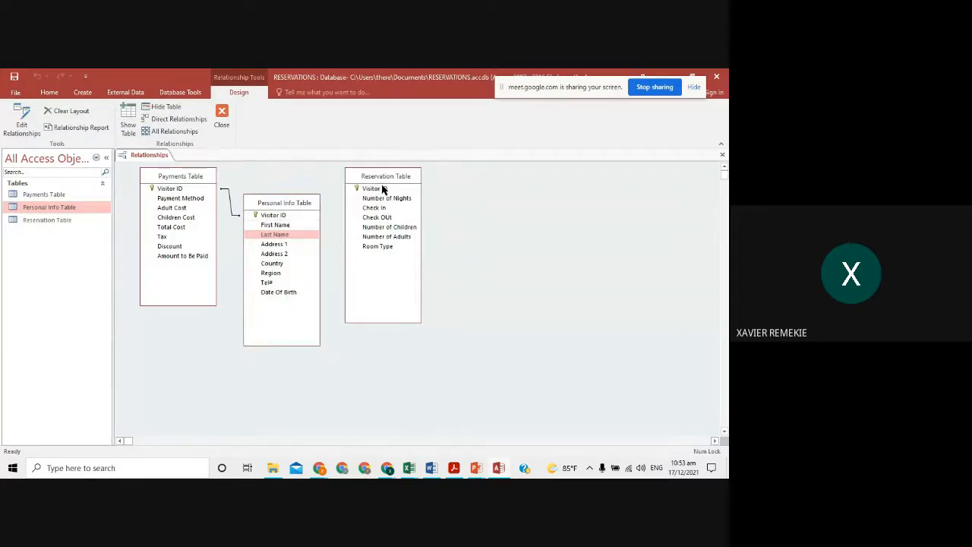
click(278, 216)
drag(278, 216, 381, 191)
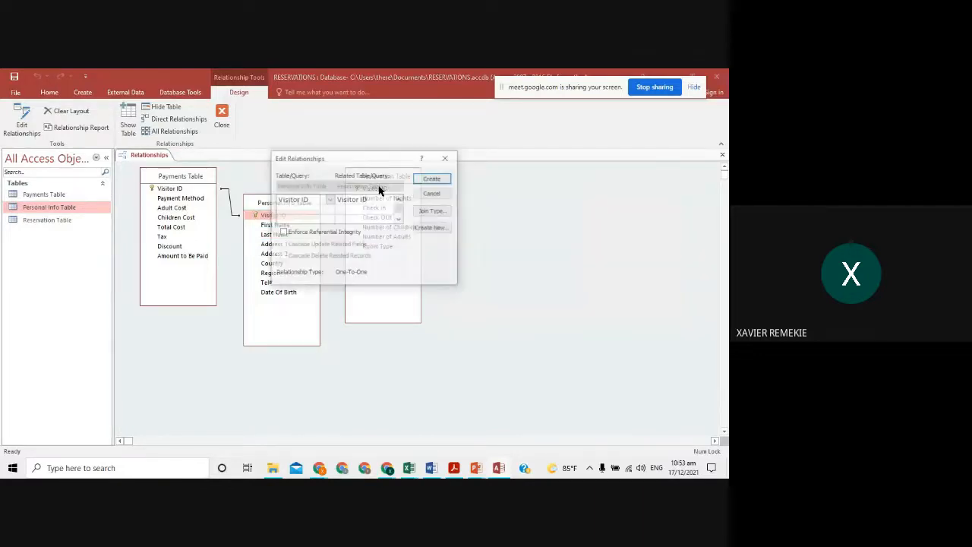
click(433, 179)
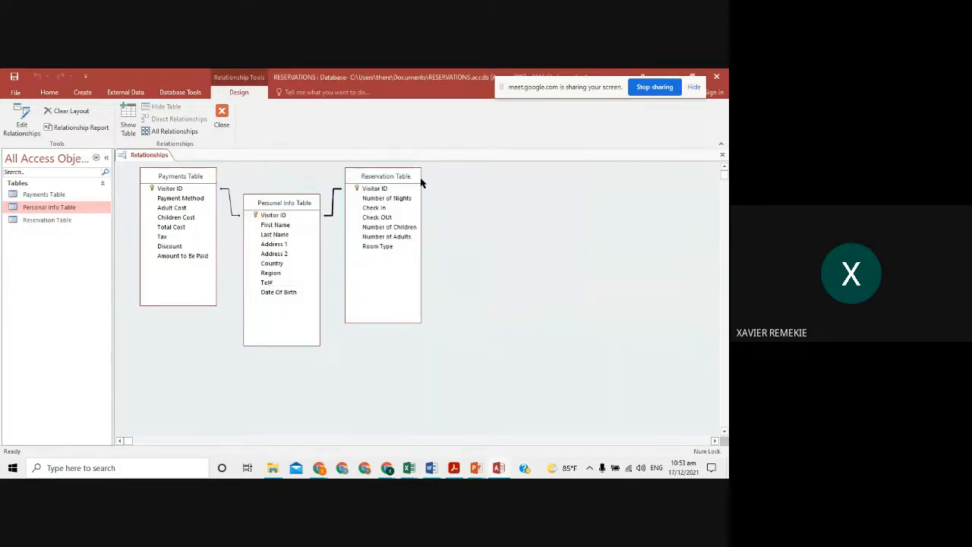
drag(402, 178, 587, 175)
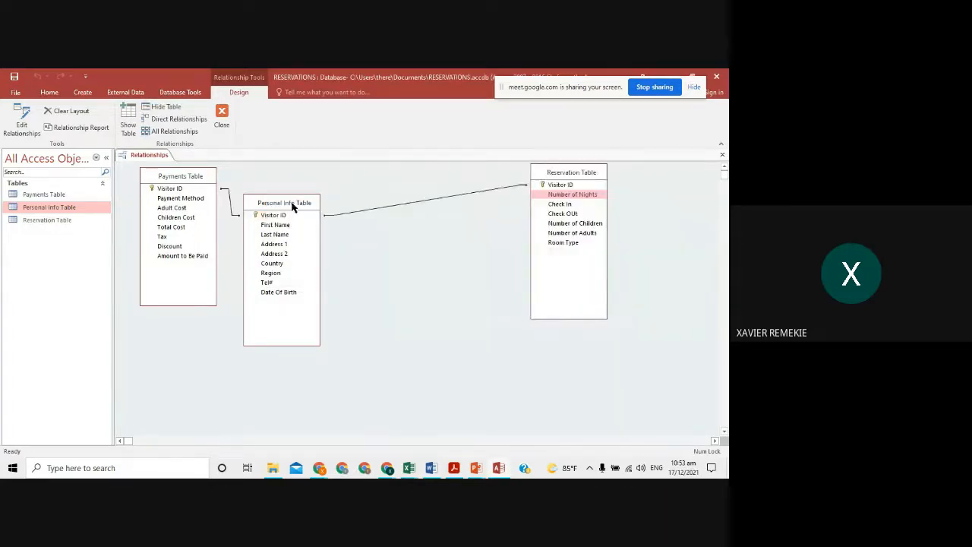
drag(293, 204, 375, 188)
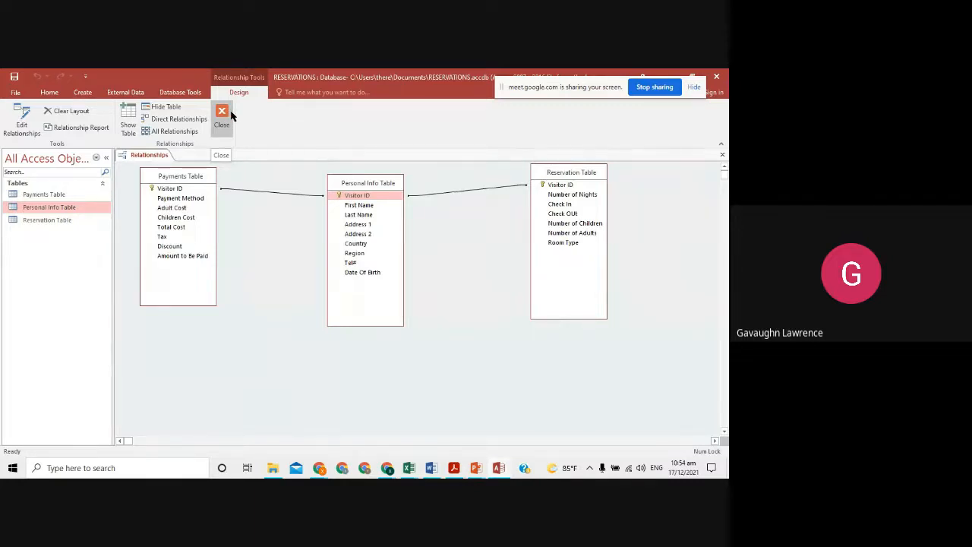
- Delete the existing Payments–Personal Info relationship line
click(277, 194)
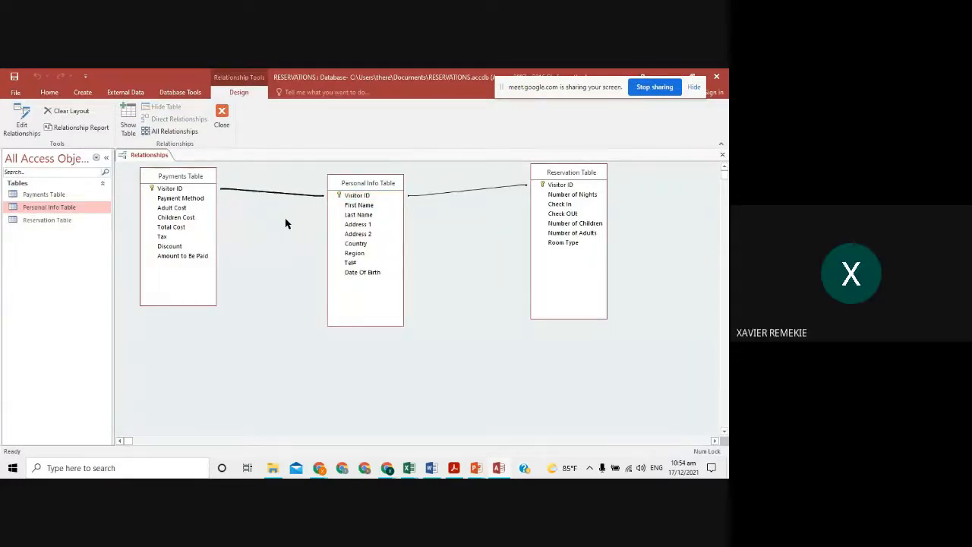
click(472, 191)
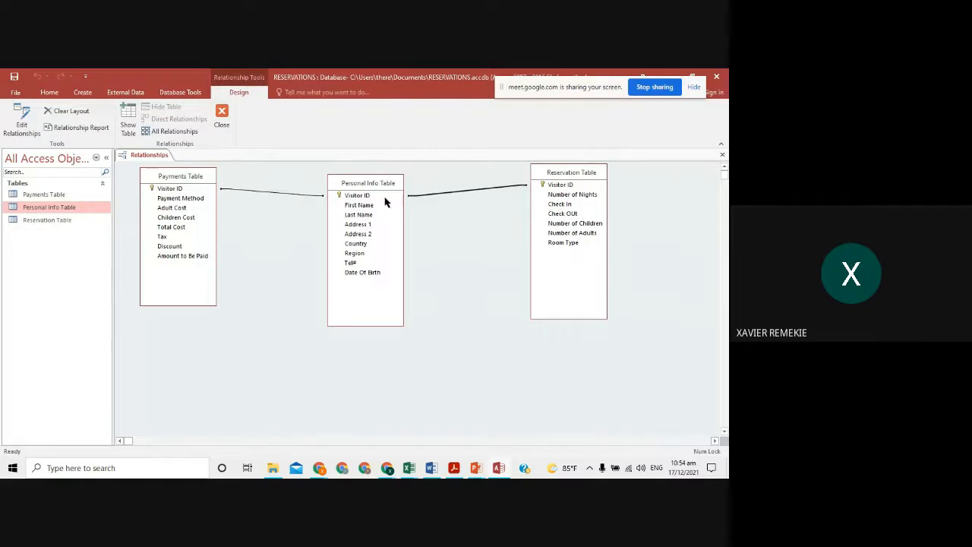
click(273, 196)
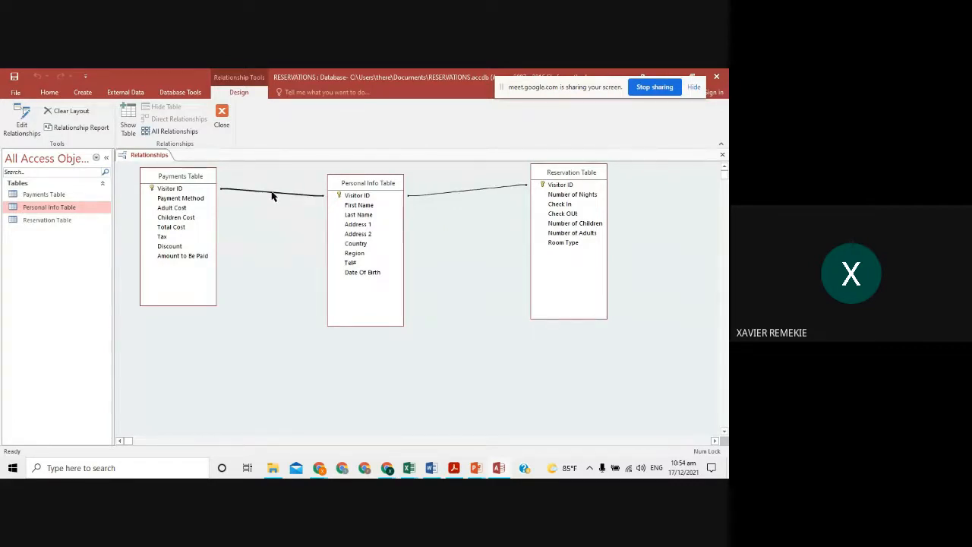
key(Delete)
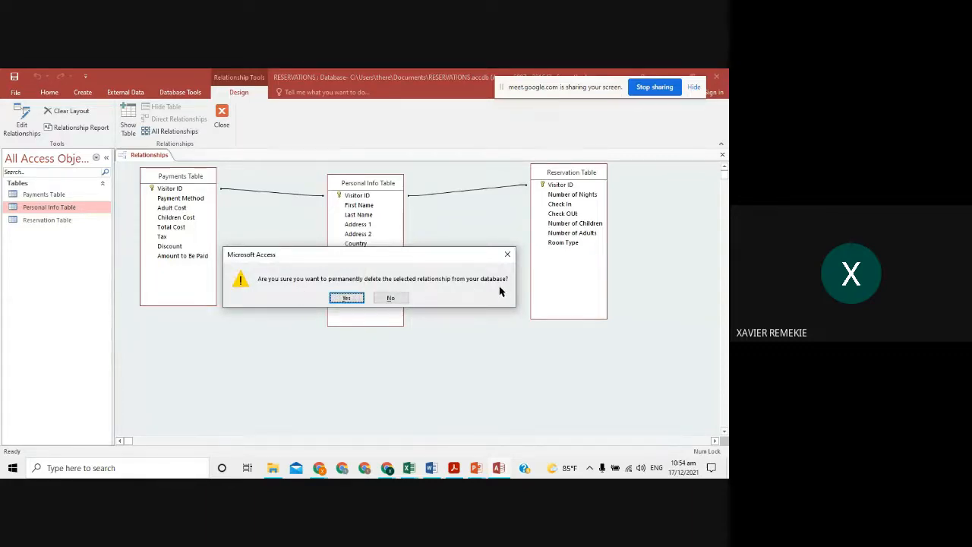
click(351, 298)
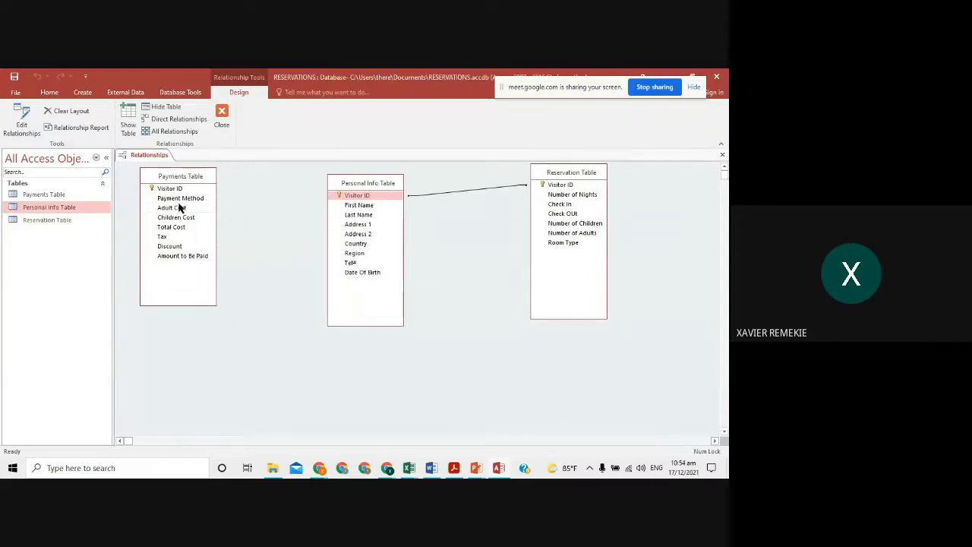
- Remove an accidental Payment Method–Address 2 link and recreate the Payments–Personal Info Visitor ID relationship
drag(179, 200, 375, 233)
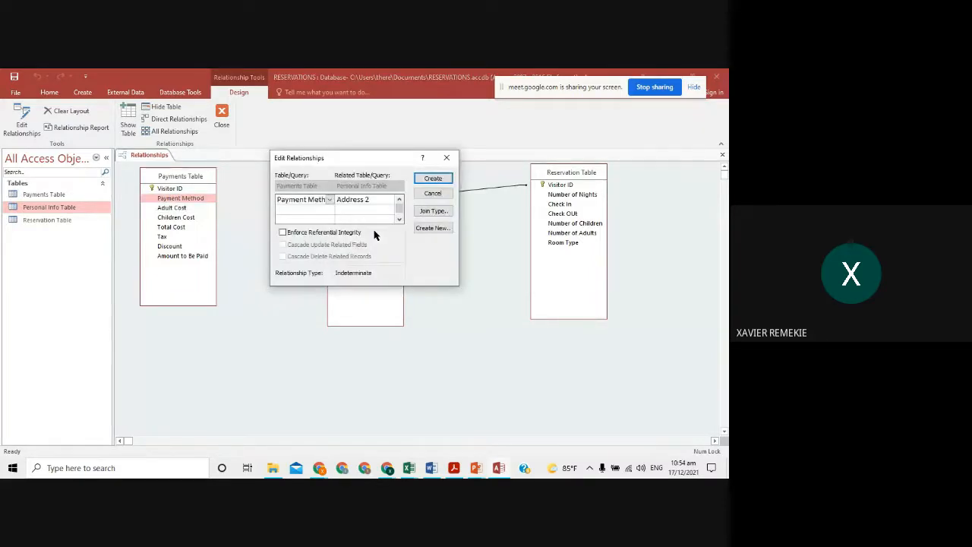
click(430, 179)
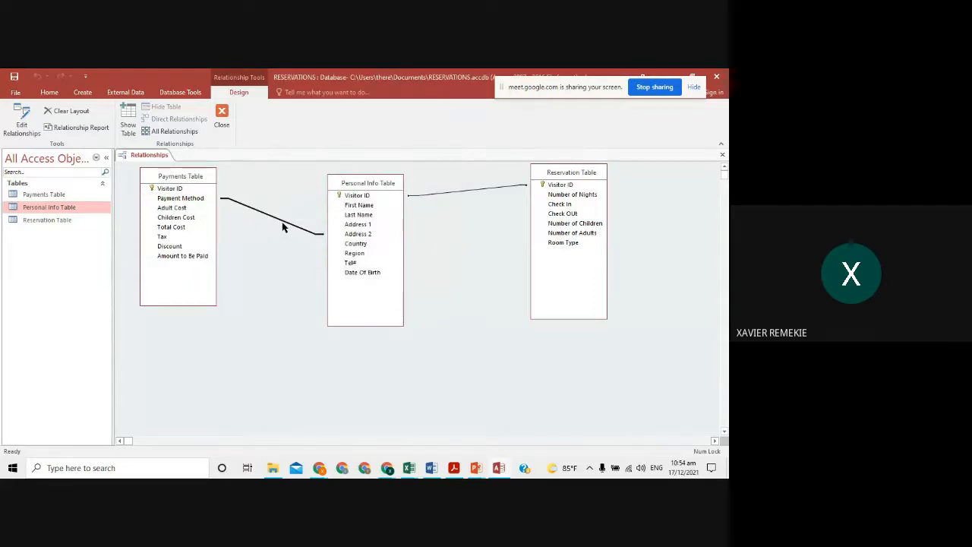
key(Delete)
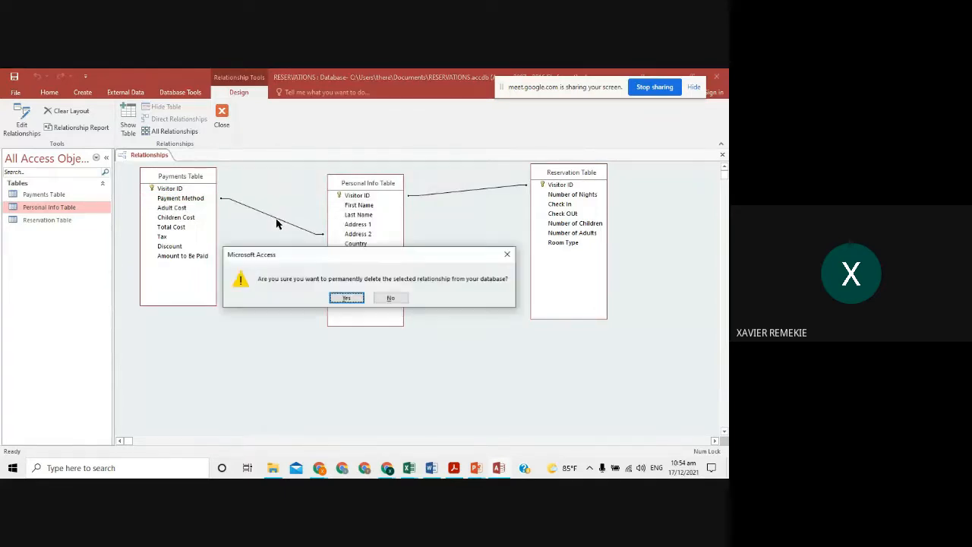
click(334, 298)
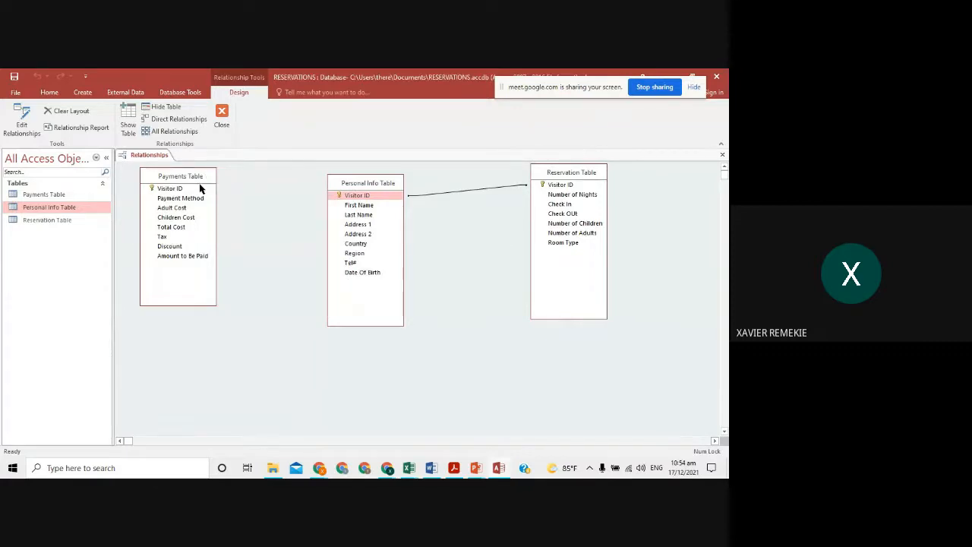
drag(196, 190, 351, 194)
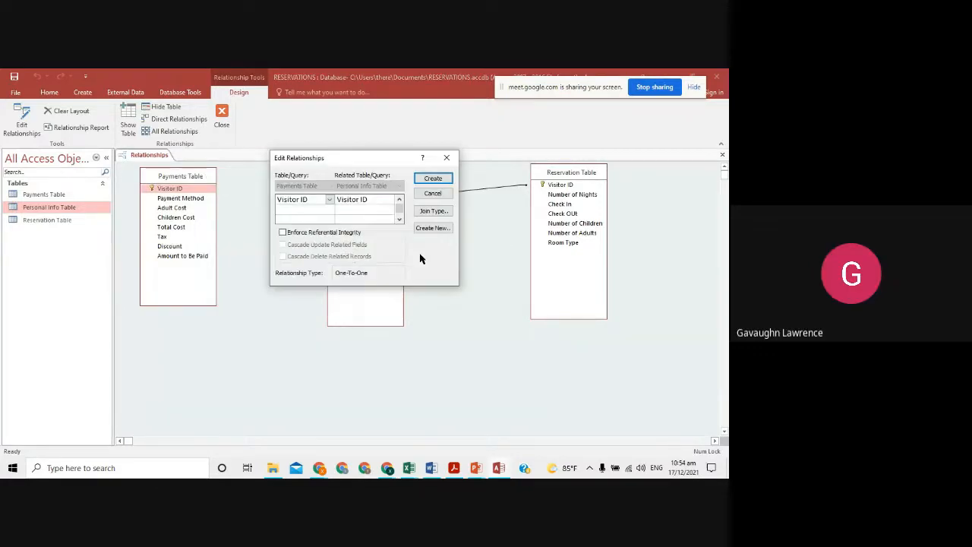
click(439, 176)
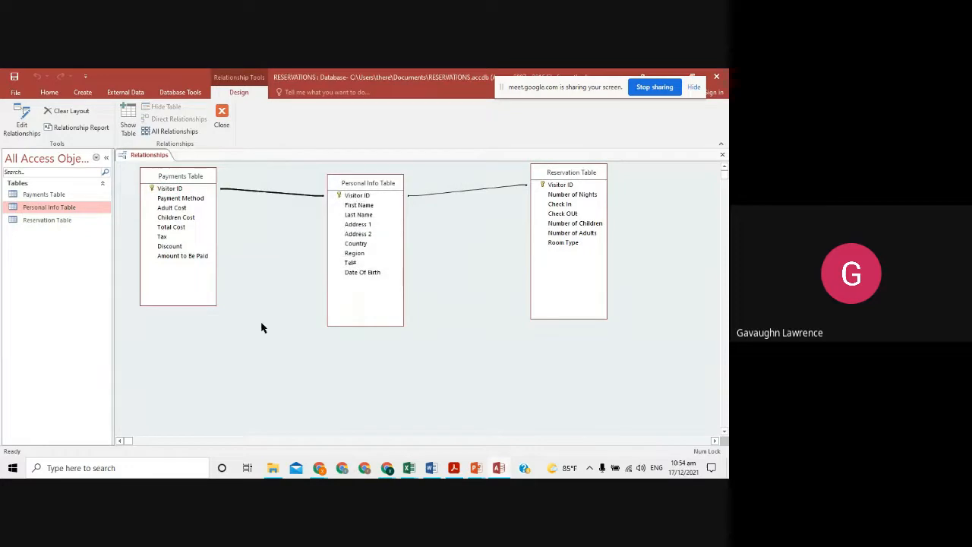
- Close the Relationships window saving the layout, and return to the PowerPoint assignment slide
click(221, 116)
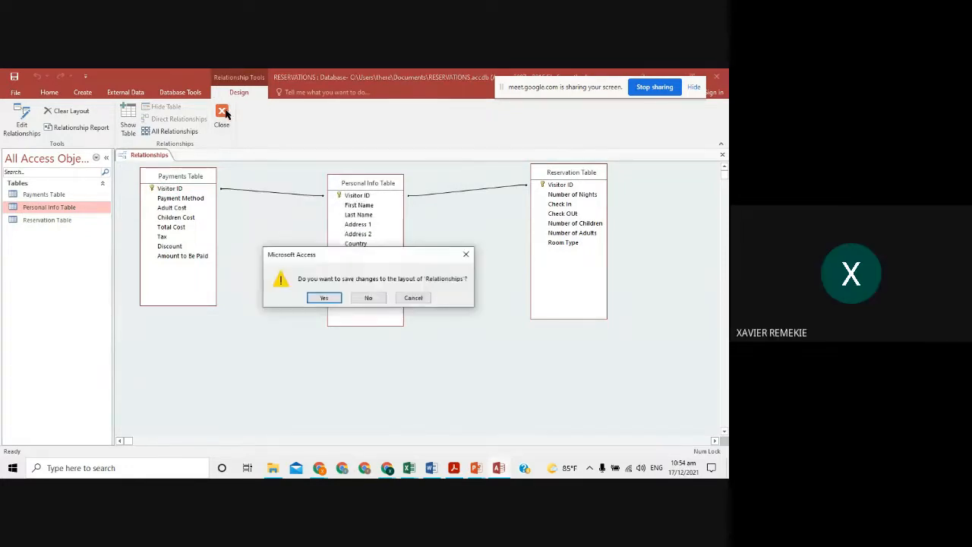
click(325, 296)
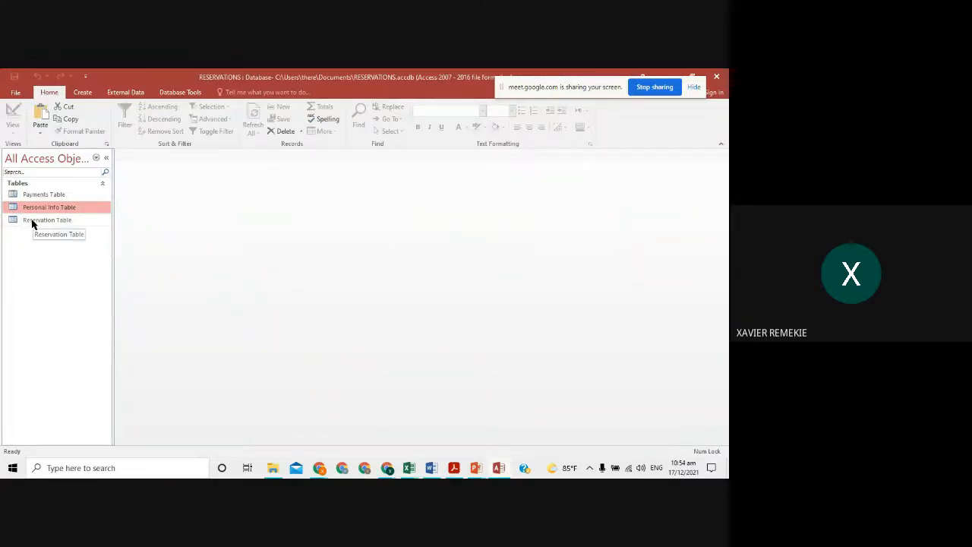
key(alt+Tab)
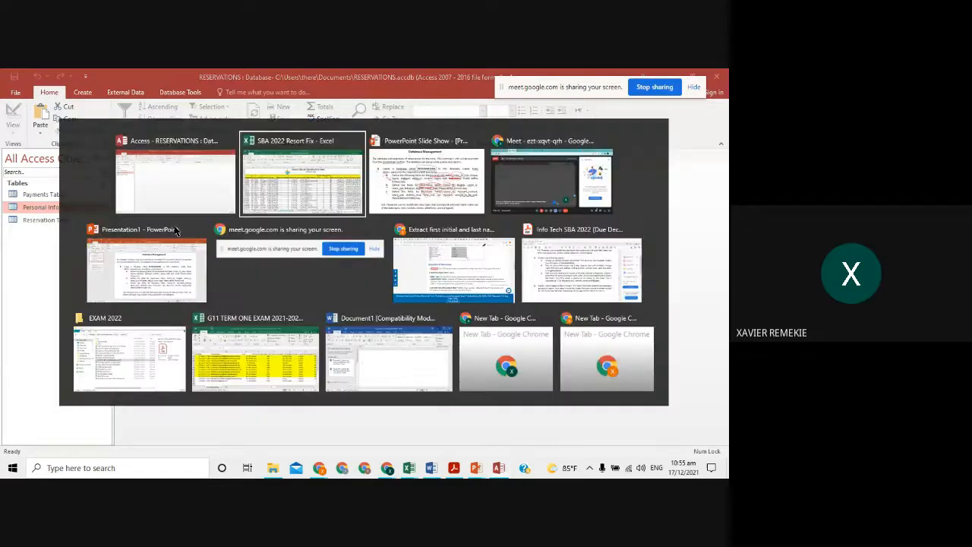
key(alt+Tab)
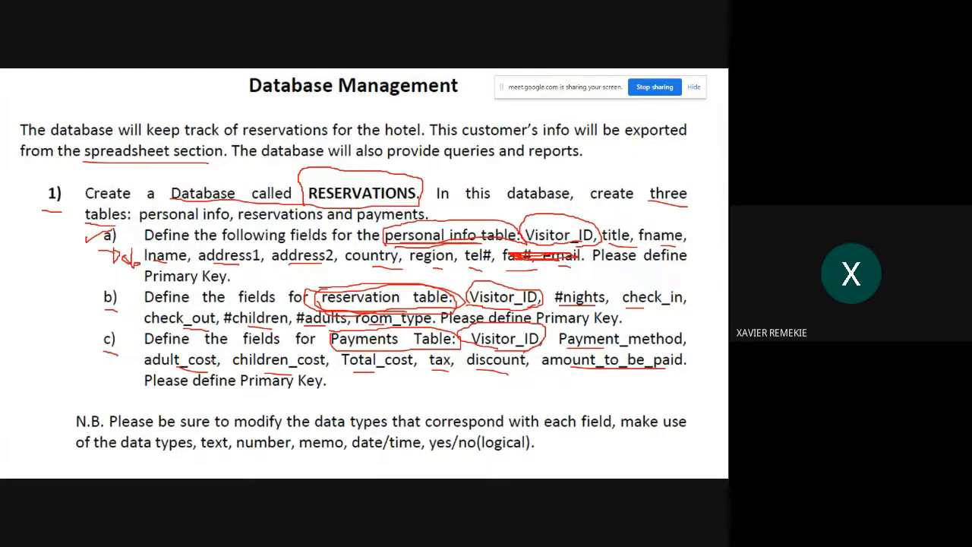
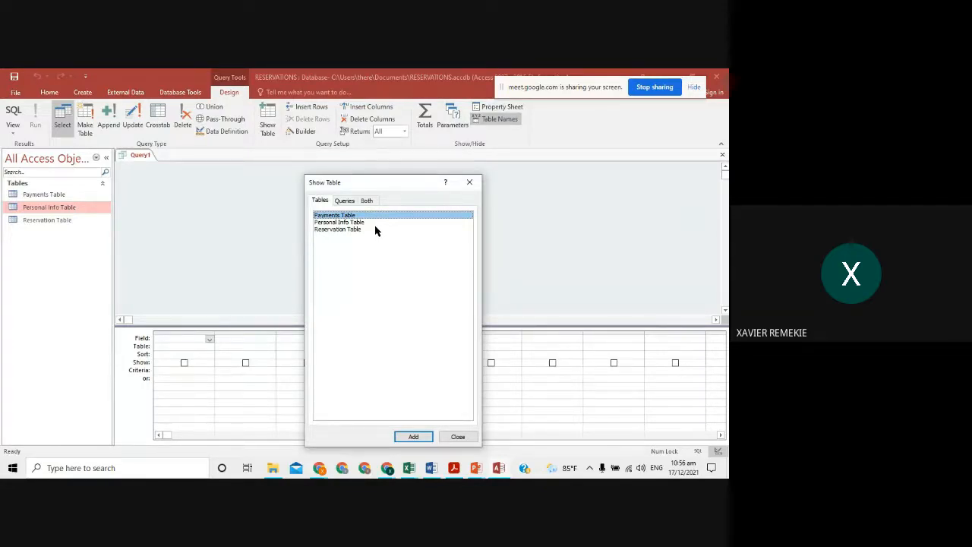
- Check the slide's personal information requirement, then add Personal Info Table to Query1
key(alt+Tab)
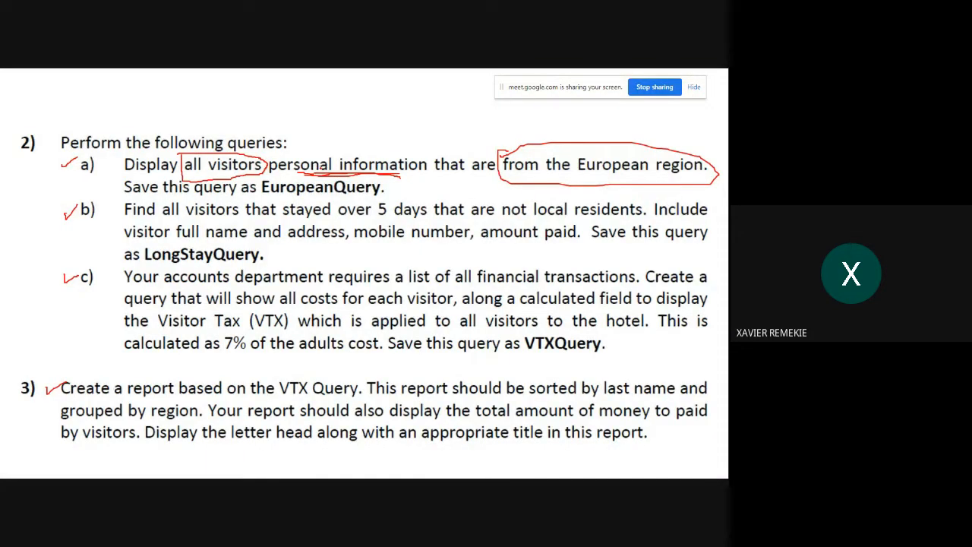
drag(310, 174, 391, 184)
key(alt+Tab)
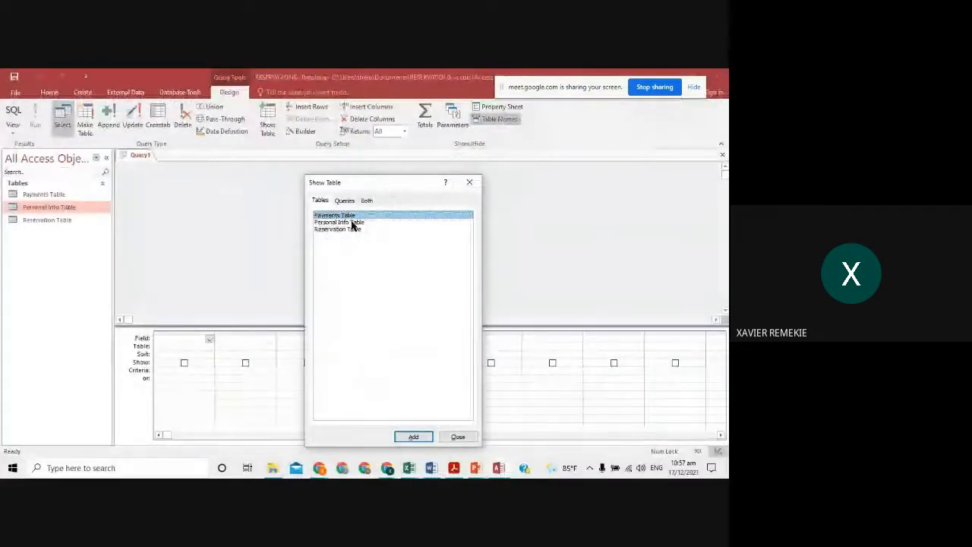
click(350, 222)
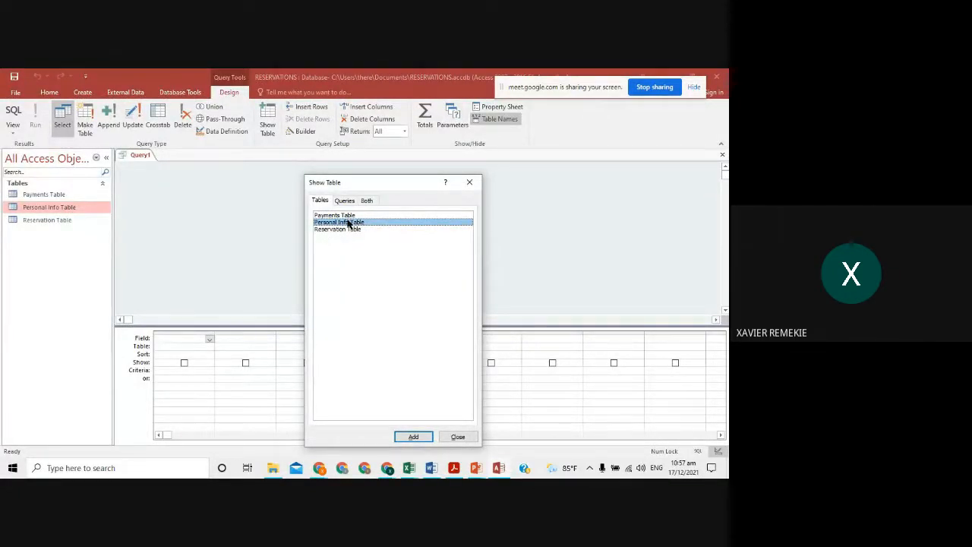
click(413, 436)
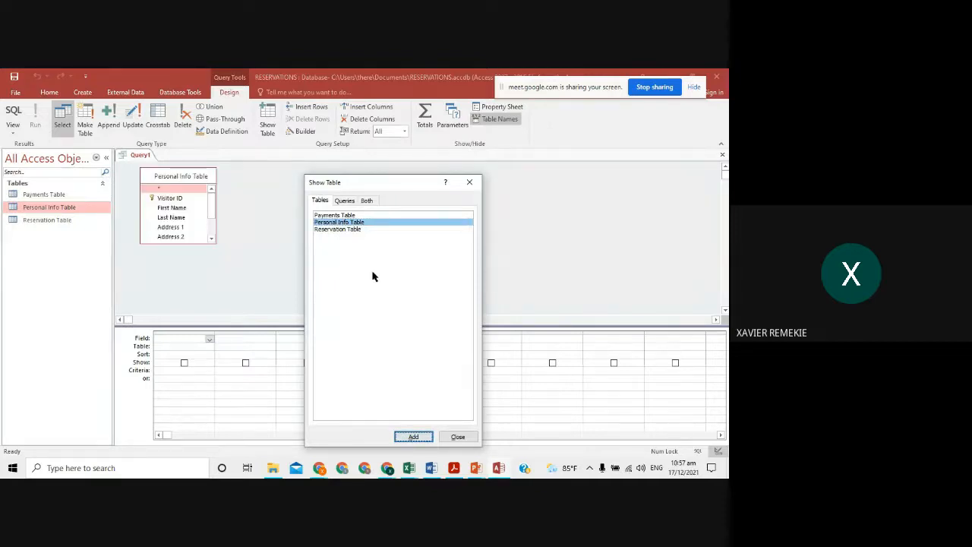
click(449, 438)
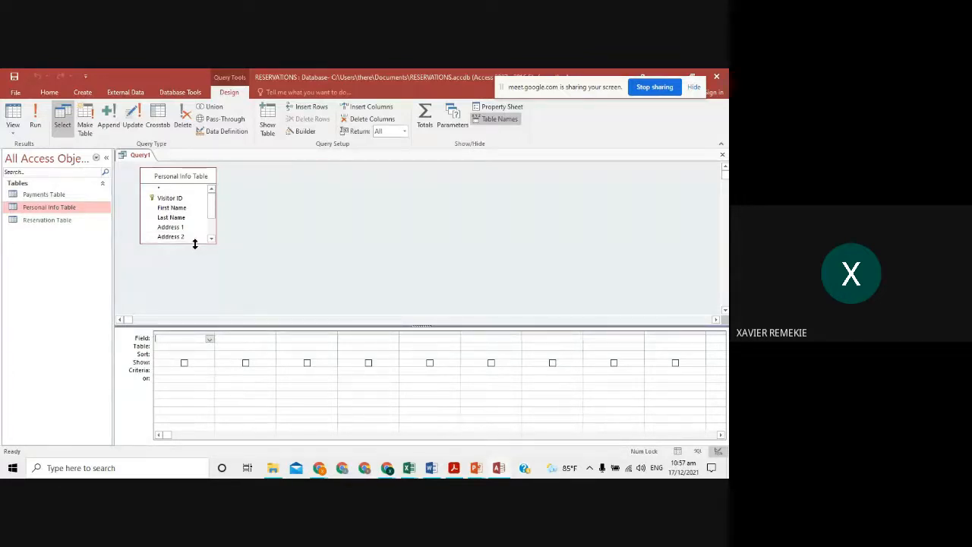
- Lengthen the Personal Info Table field list, then mark 'personal information' and 'European' on the slide
drag(196, 243, 205, 297)
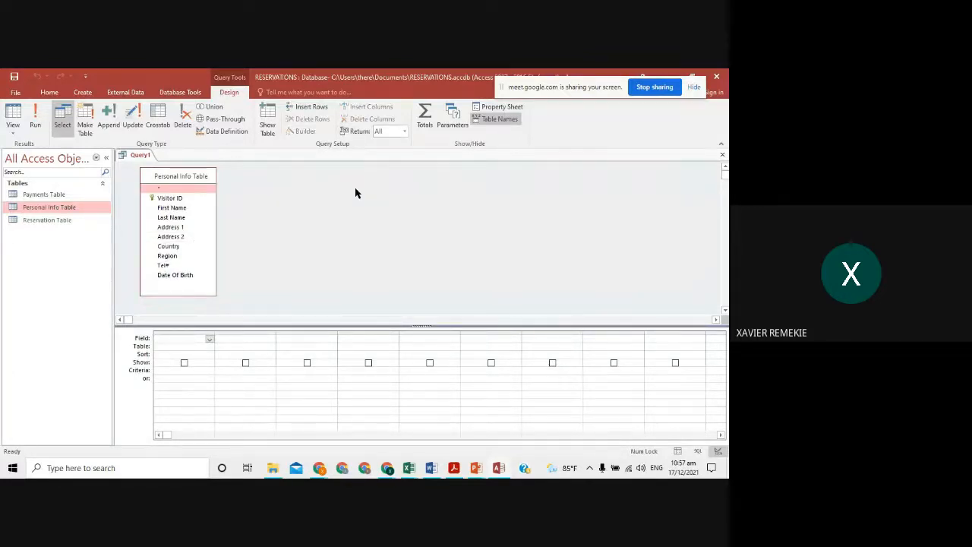
key(alt+Tab)
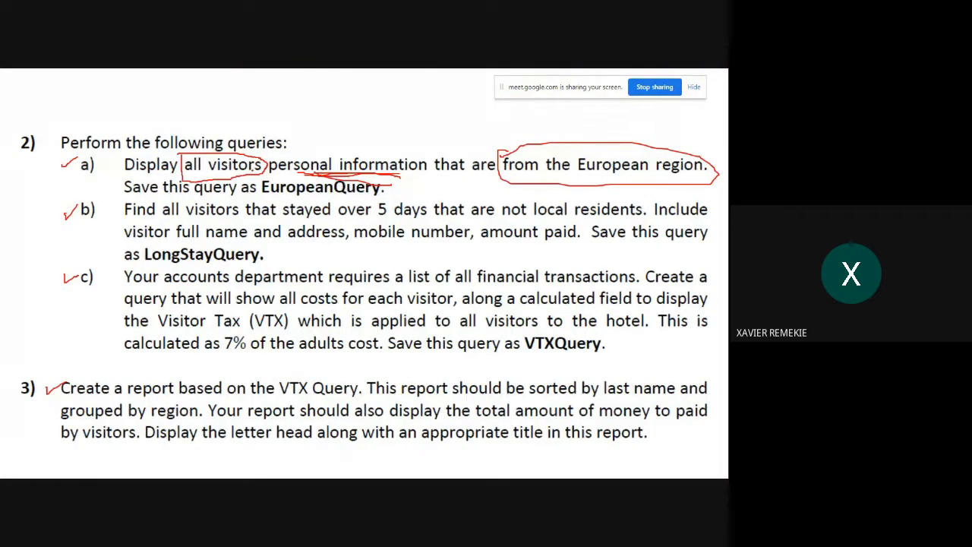
drag(201, 167, 377, 174)
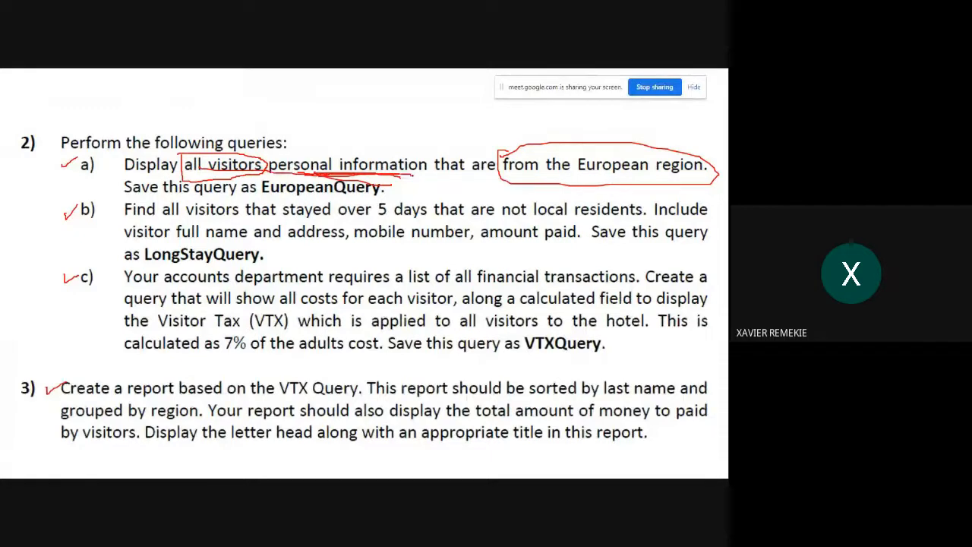
drag(567, 175, 640, 179)
key(alt+Tab)
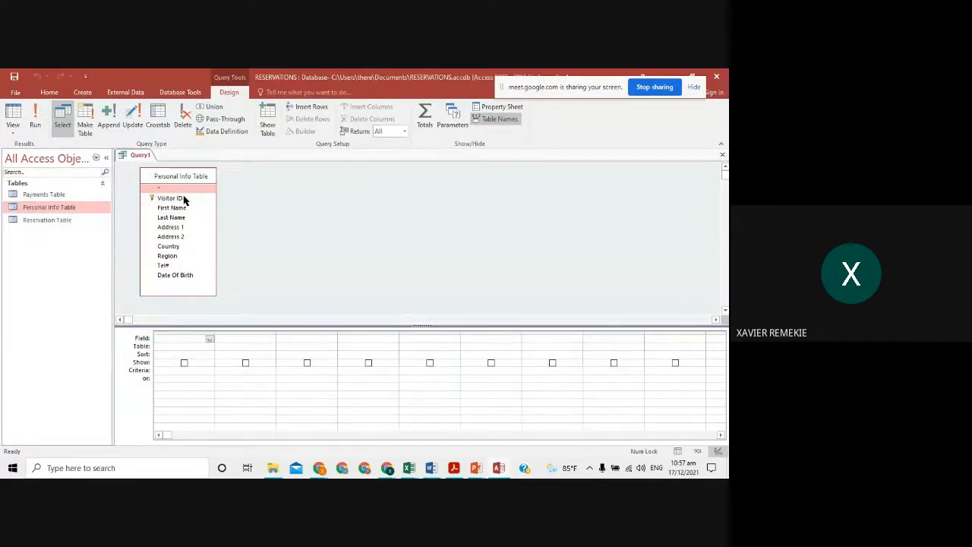
- Inspect the field dropdowns of the first two grid columns without choosing a field
click(210, 340)
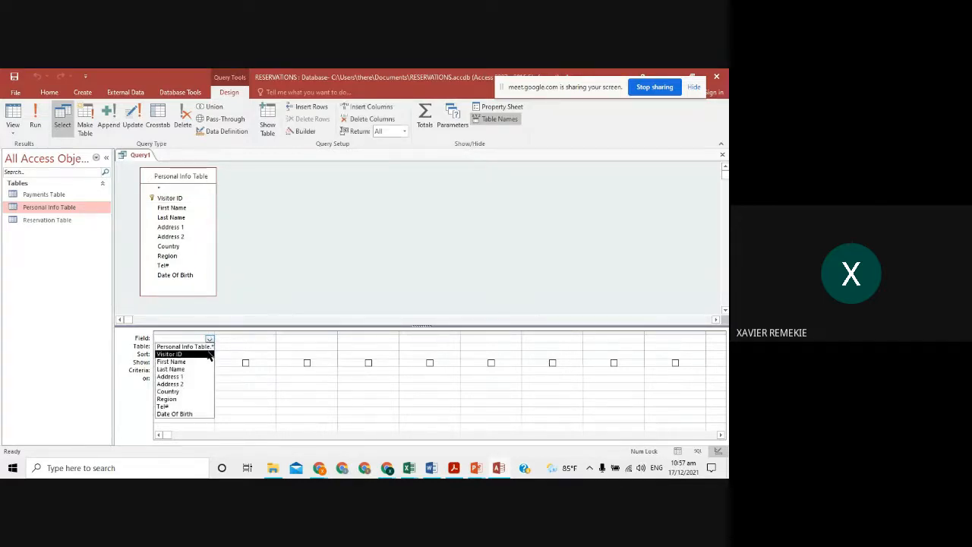
click(271, 343)
click(271, 340)
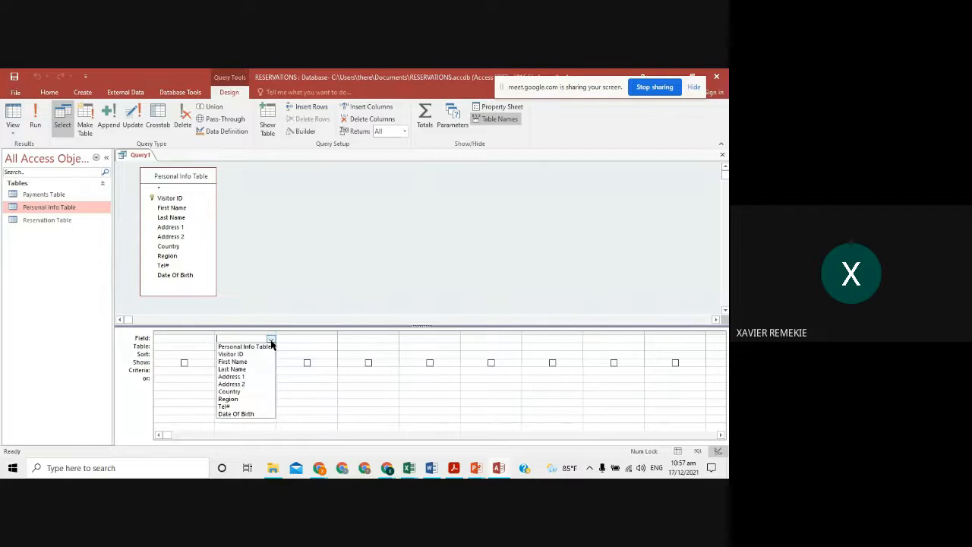
click(275, 252)
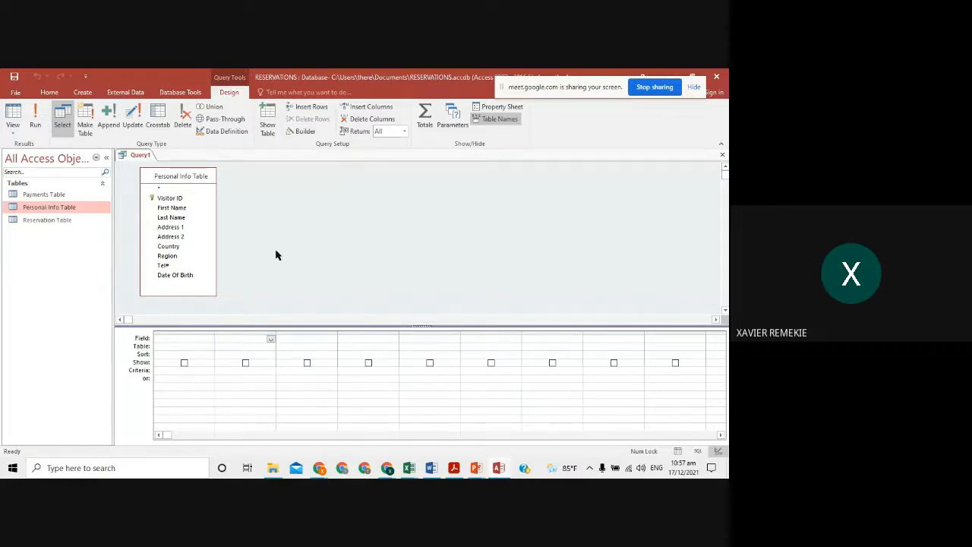
- Add Visitor ID, First Name, Last Name, Address 1, Address 2, Country, Region, Tel# and Date Of Birth to the grid
double_click(175, 199)
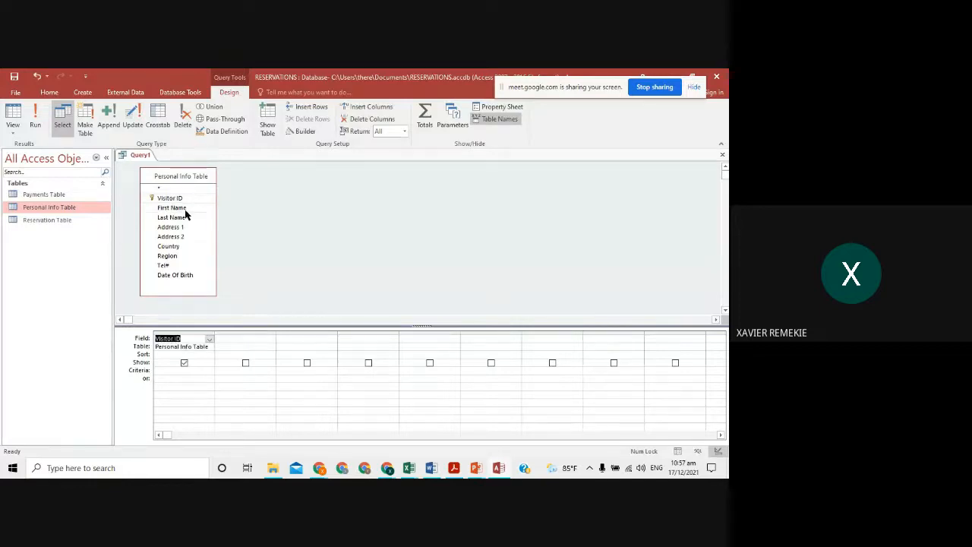
double_click(185, 211)
double_click(187, 218)
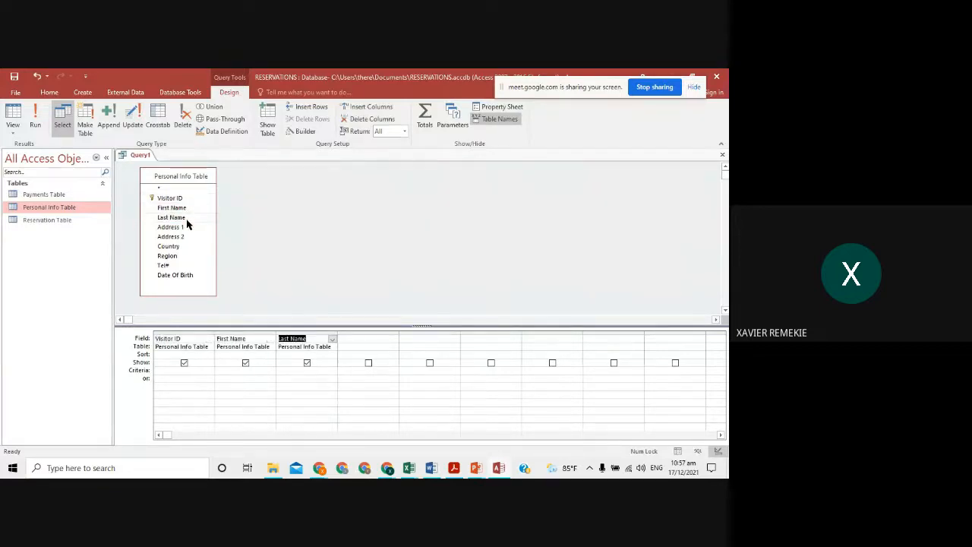
double_click(187, 228)
double_click(189, 237)
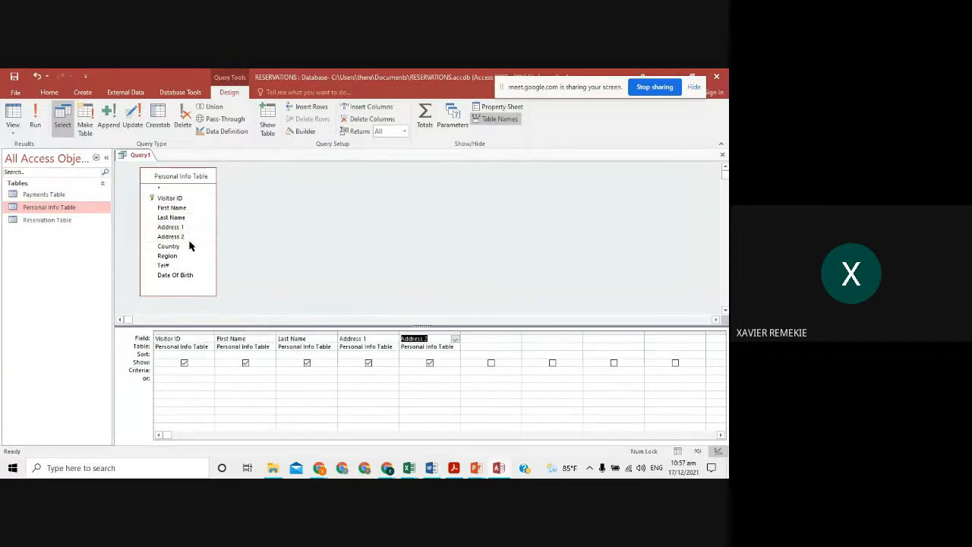
double_click(190, 246)
click(191, 258)
double_click(191, 258)
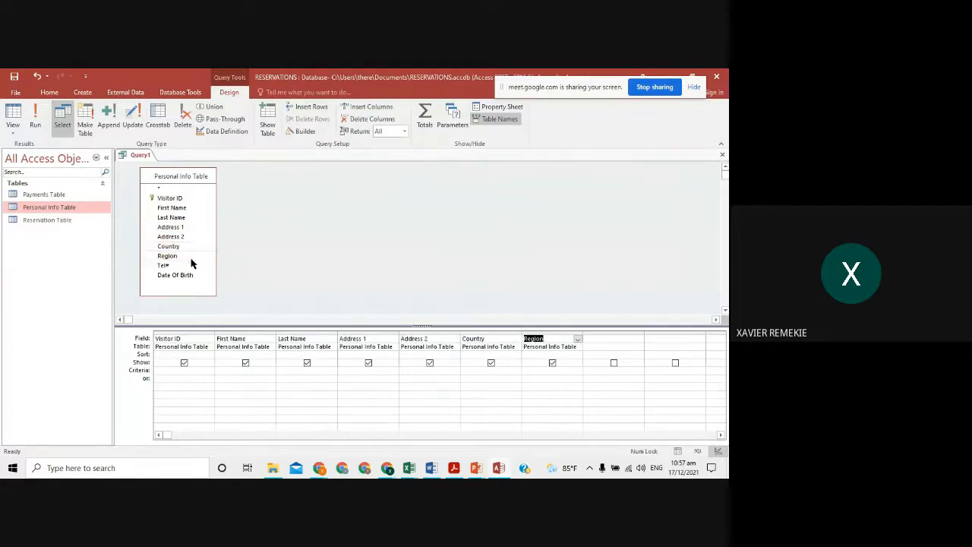
double_click(192, 266)
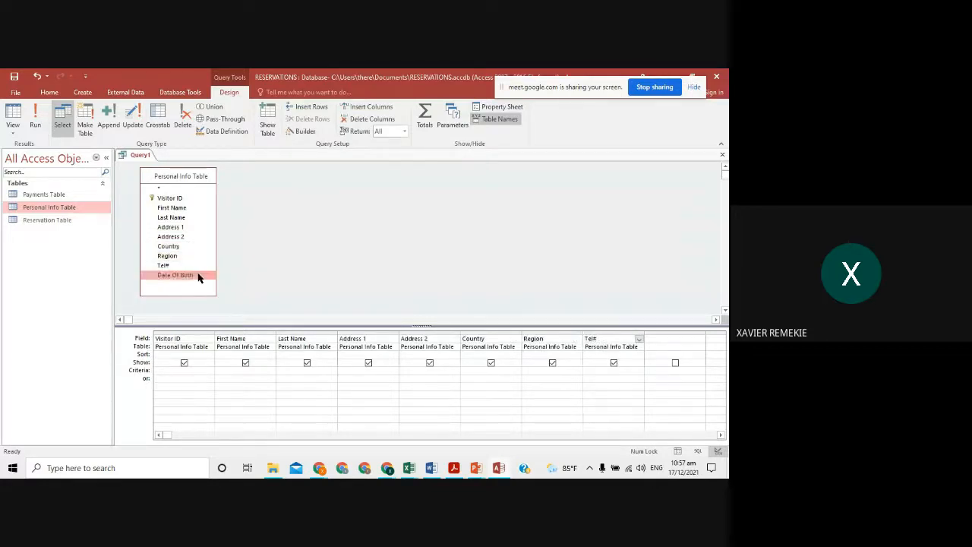
double_click(197, 276)
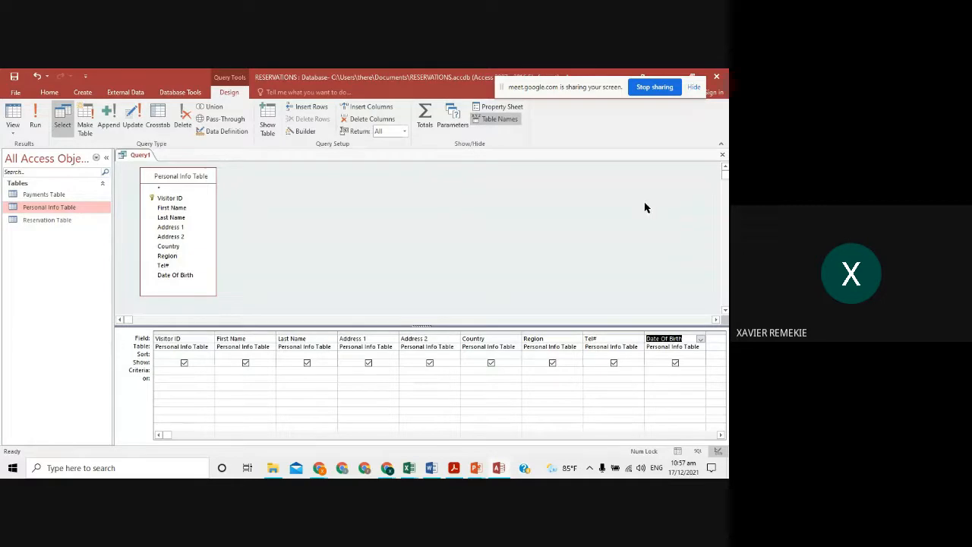
click(591, 222)
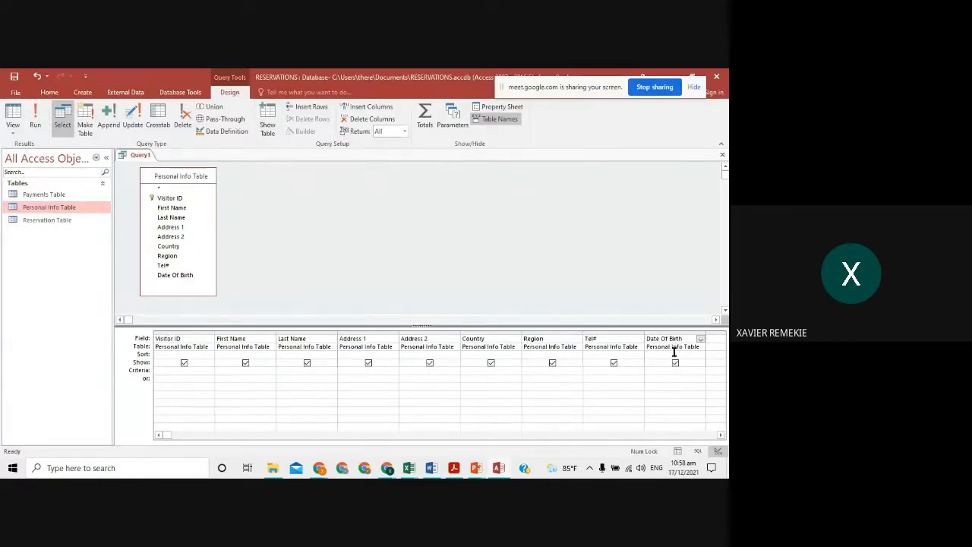
- Run the query and scroll through the 30 visitor records
click(37, 114)
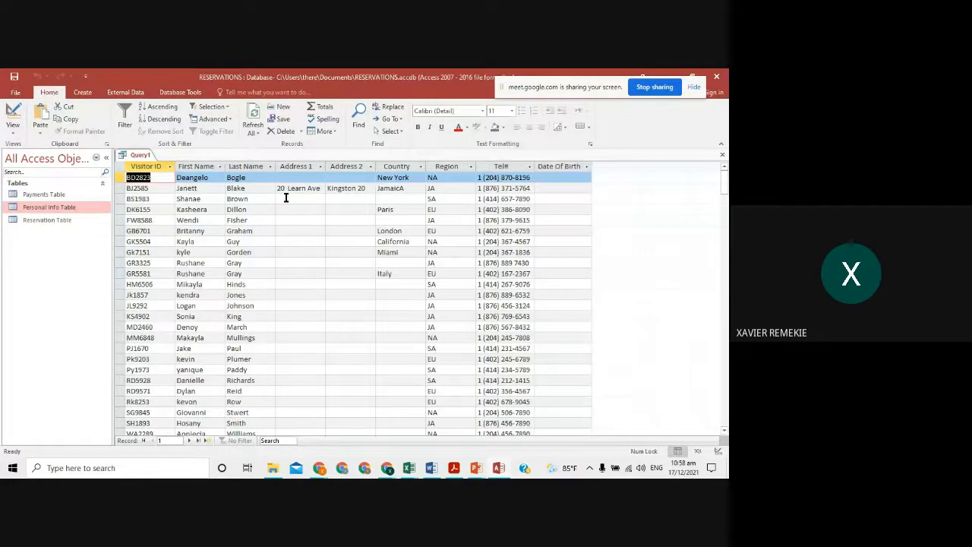
scroll(288, 201, down, 4)
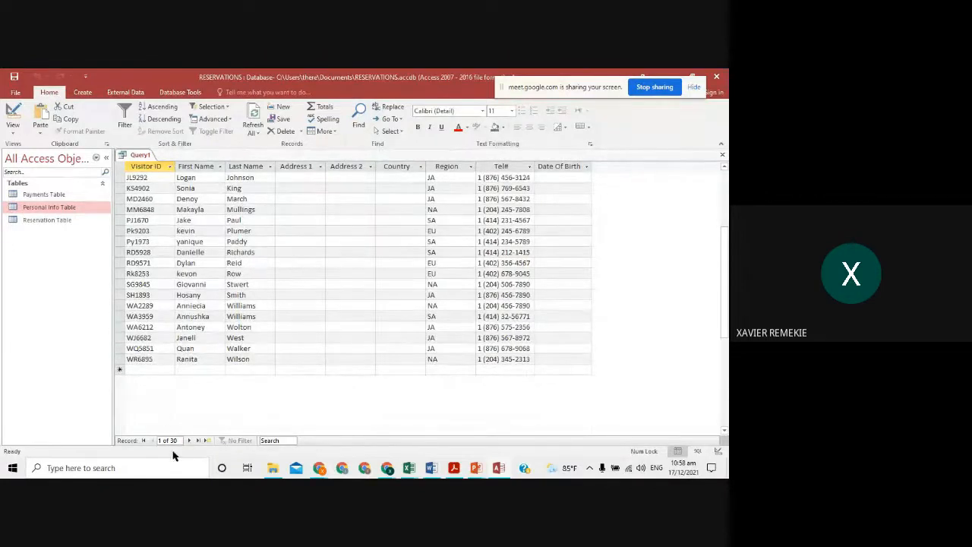
scroll(179, 391, up, 1)
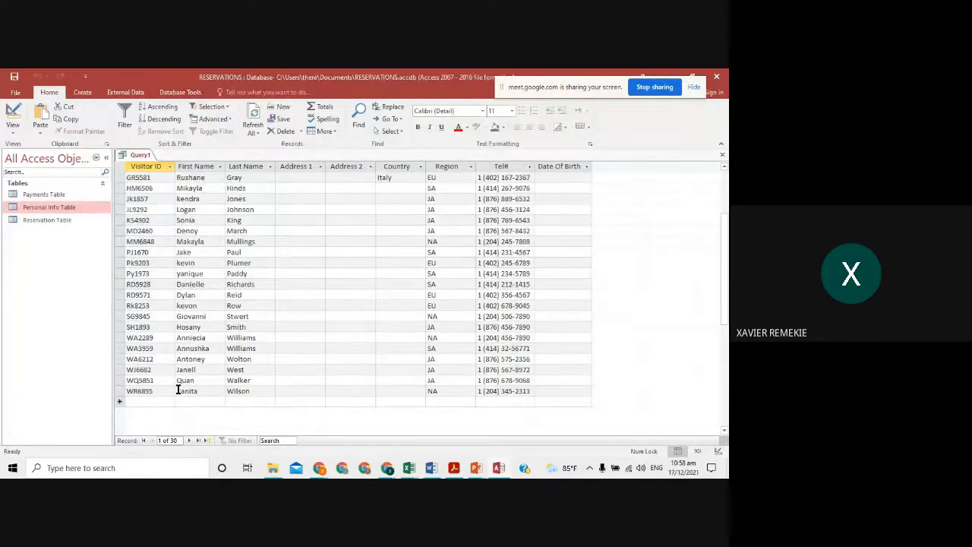
scroll(321, 326, up, 3)
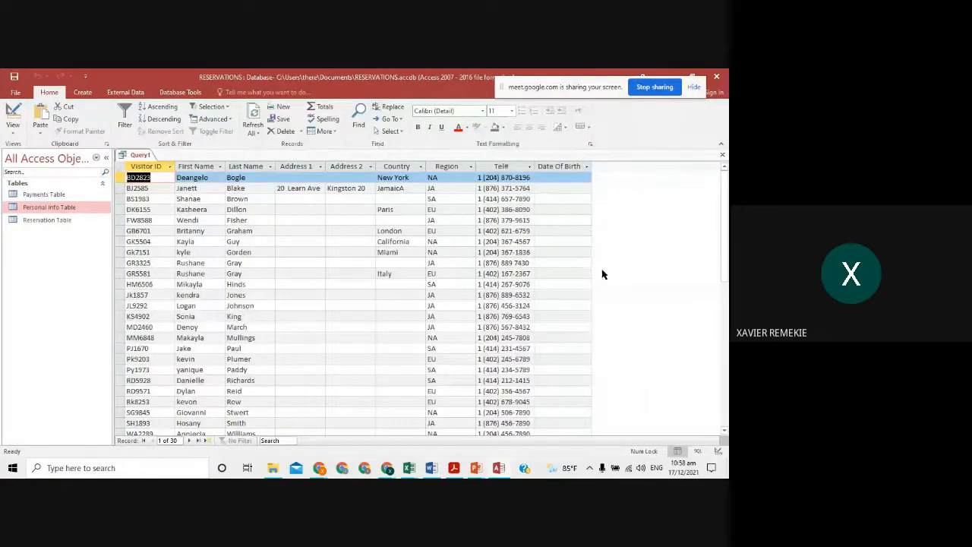
- Re-check the European region requirement on the assignment slide
key(alt+Tab)
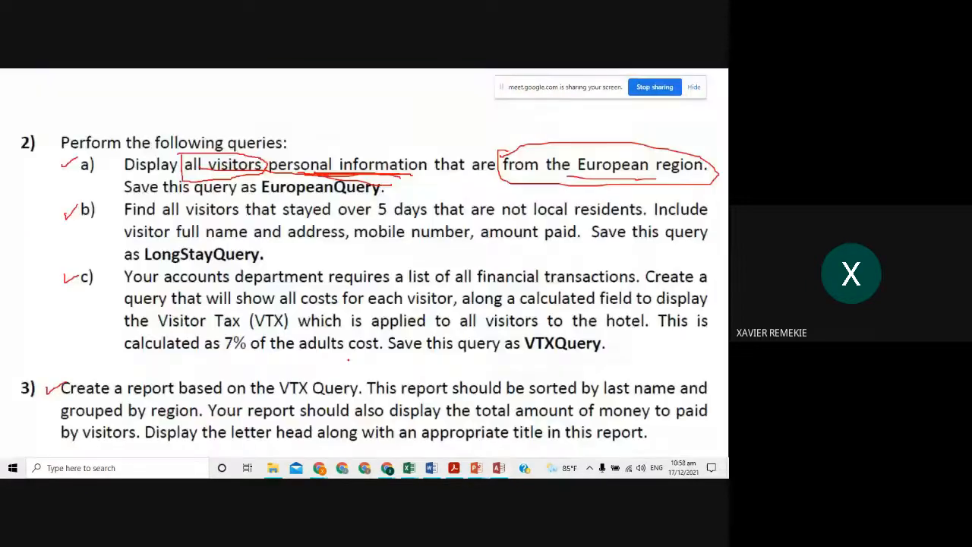
drag(582, 183, 690, 181)
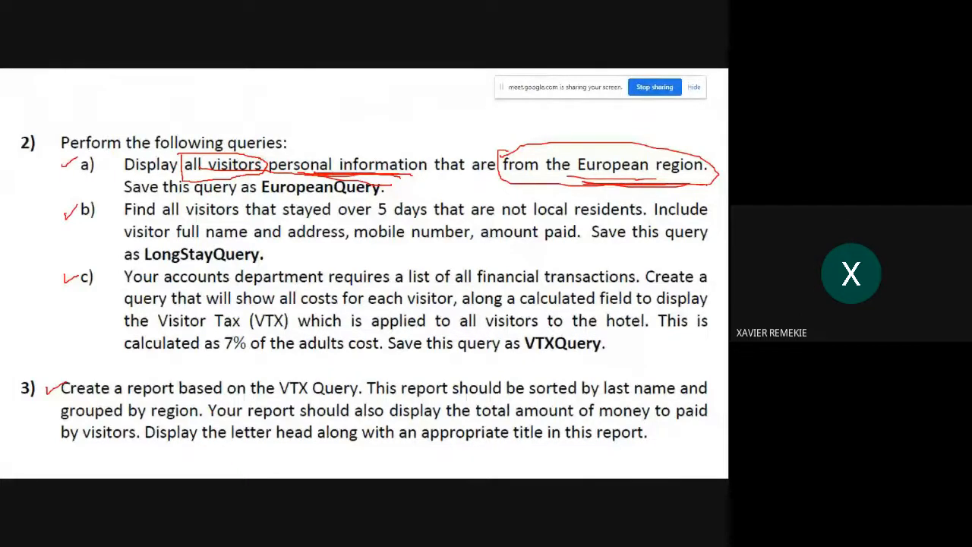
key(alt+Tab)
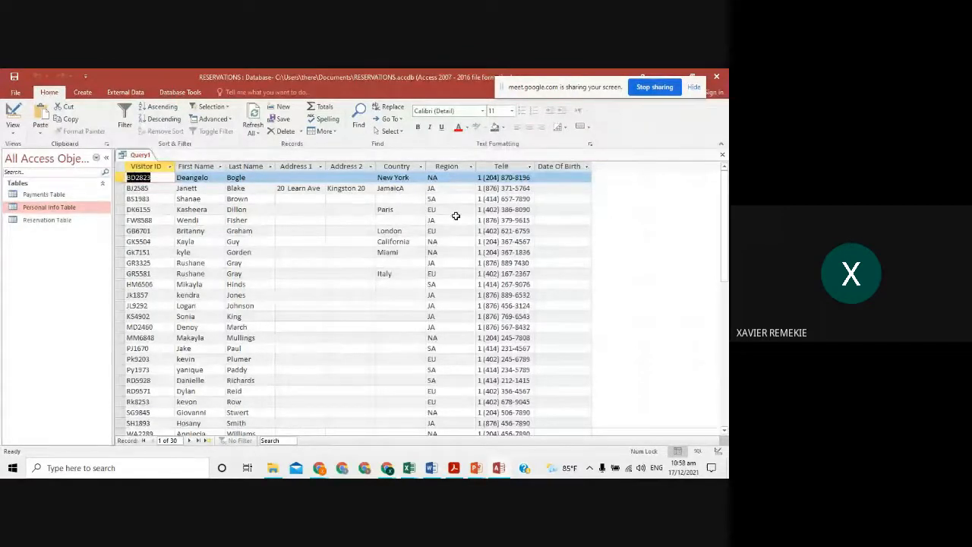
click(12, 112)
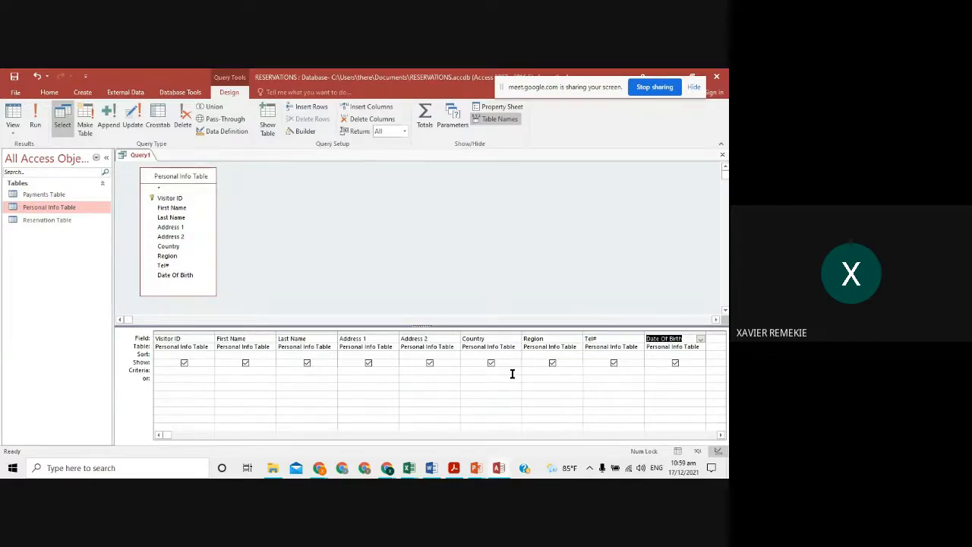
click(535, 372)
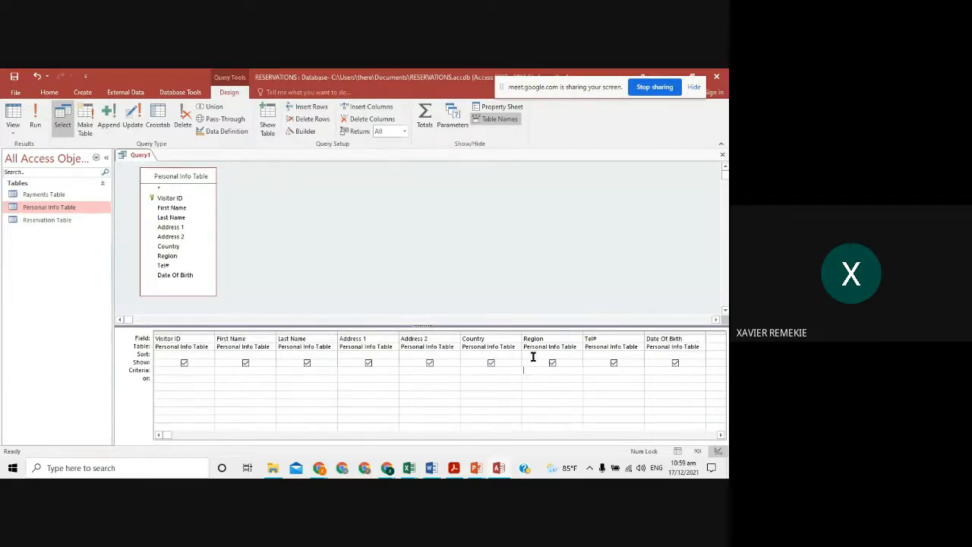
text(EU)
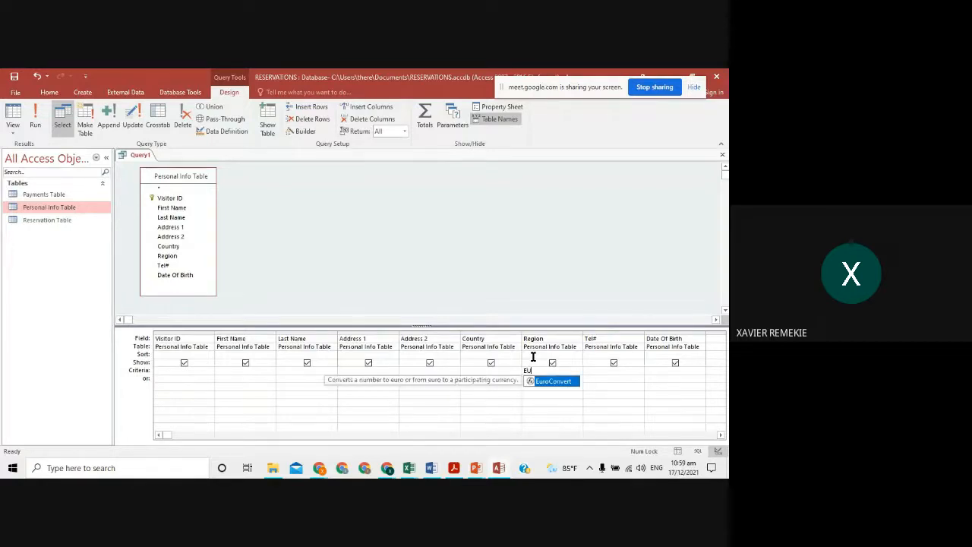
key(BackSpace)
key(BackSpace)
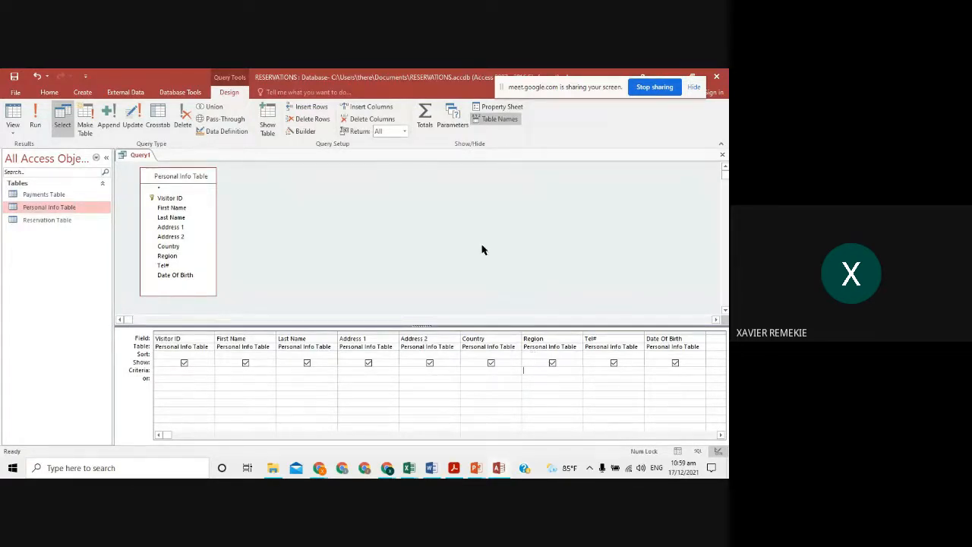
click(35, 114)
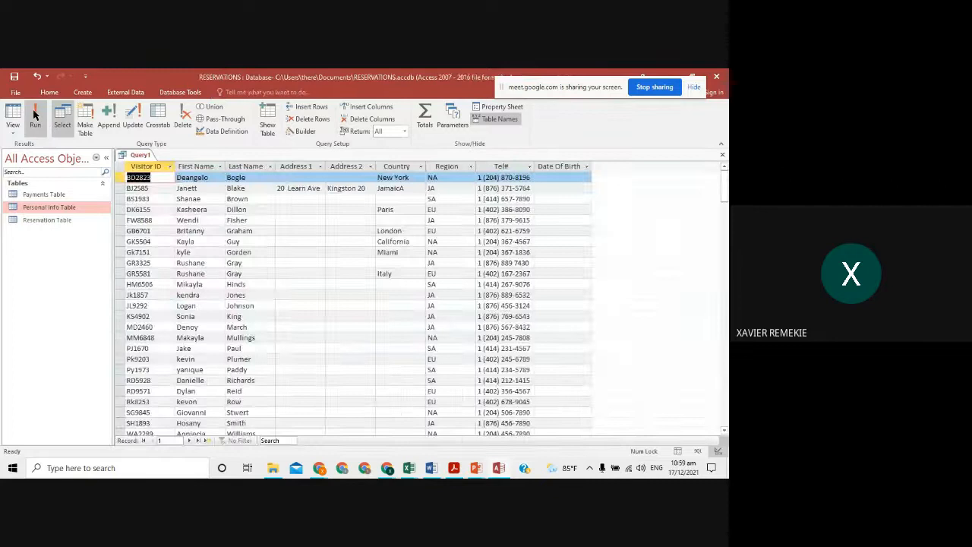
click(430, 209)
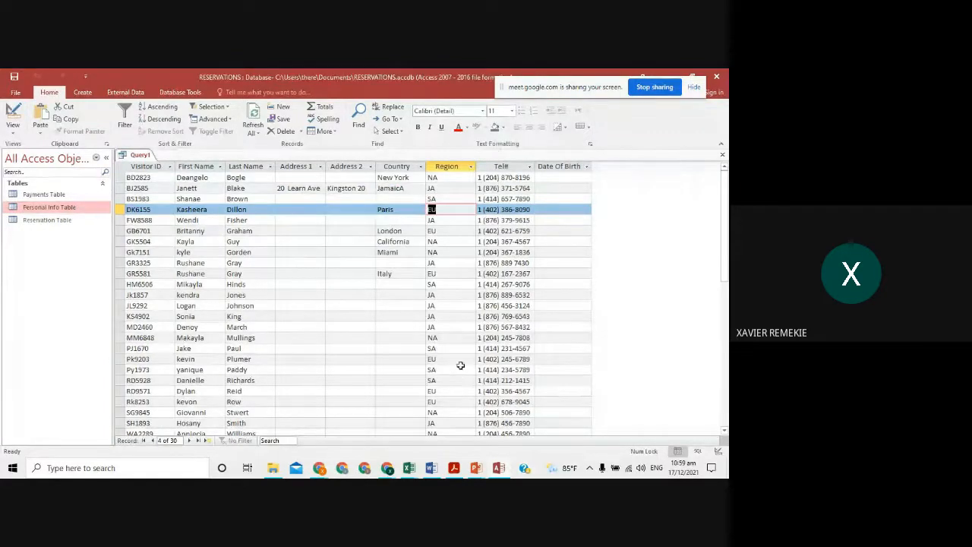
click(442, 208)
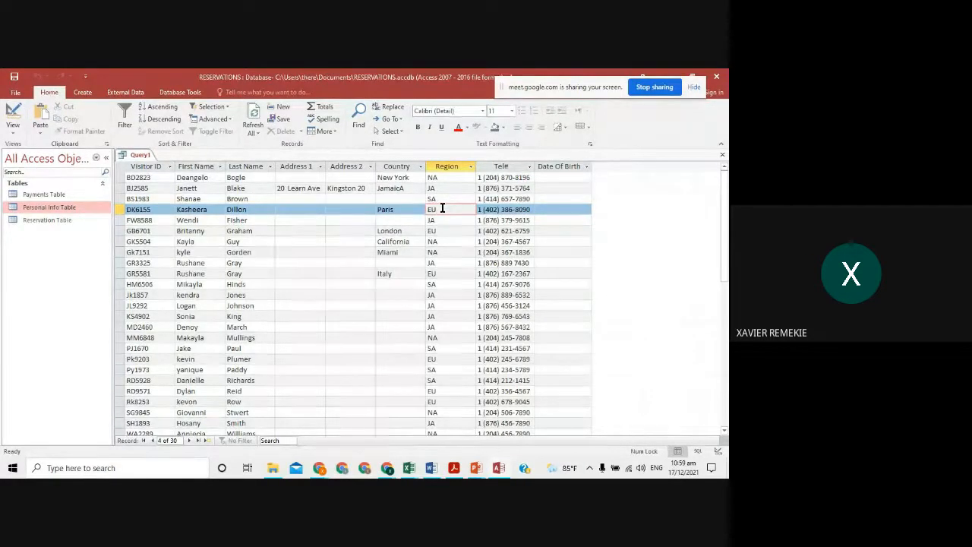
key(BackSpace)
key(Caps_Lock)
text(U)
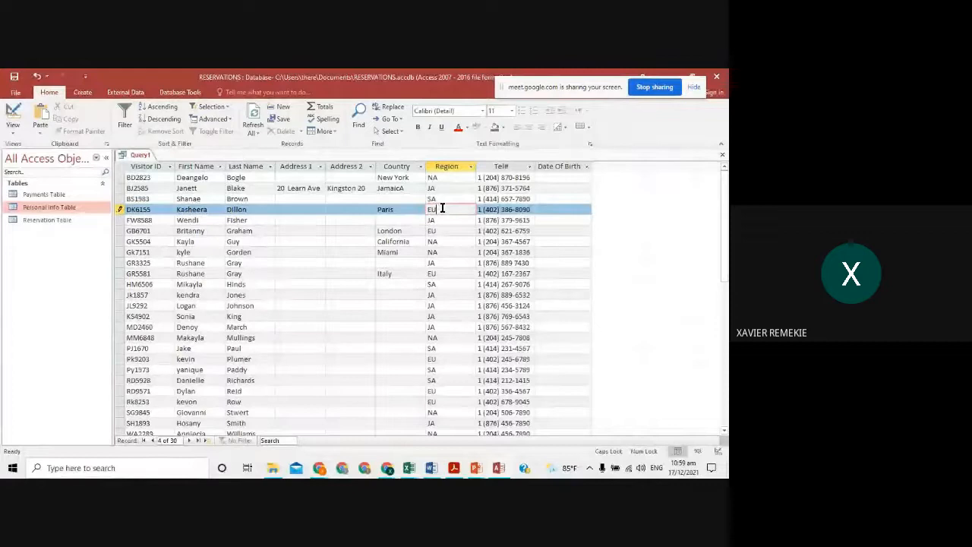
text(ROPE)
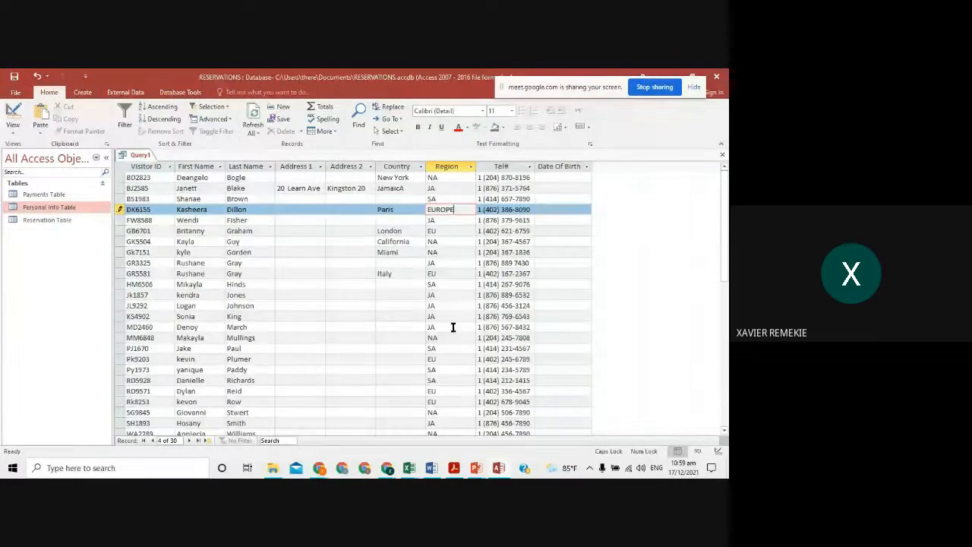
key(BackSpace)
key(BackSpace)
key(BackSpace)
key(BackSpace)
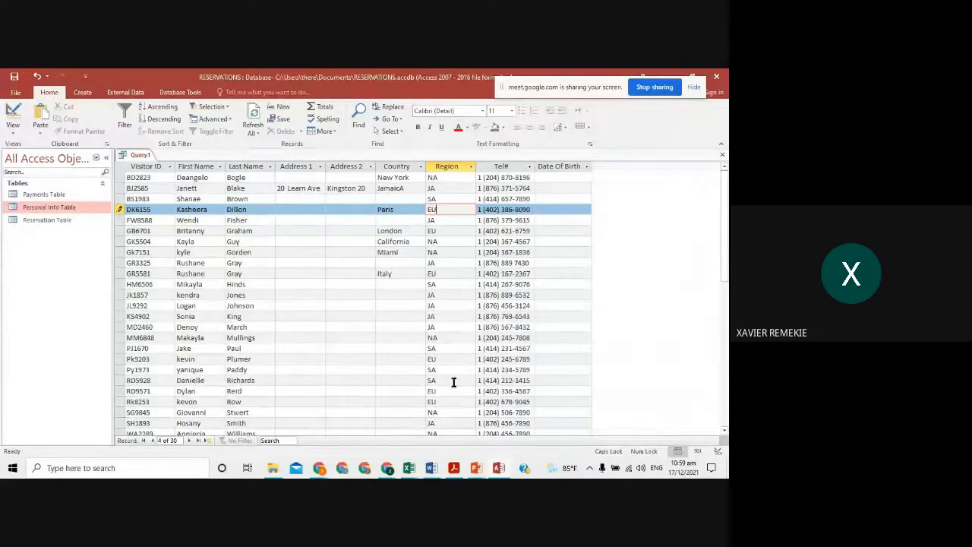
double_click(435, 206)
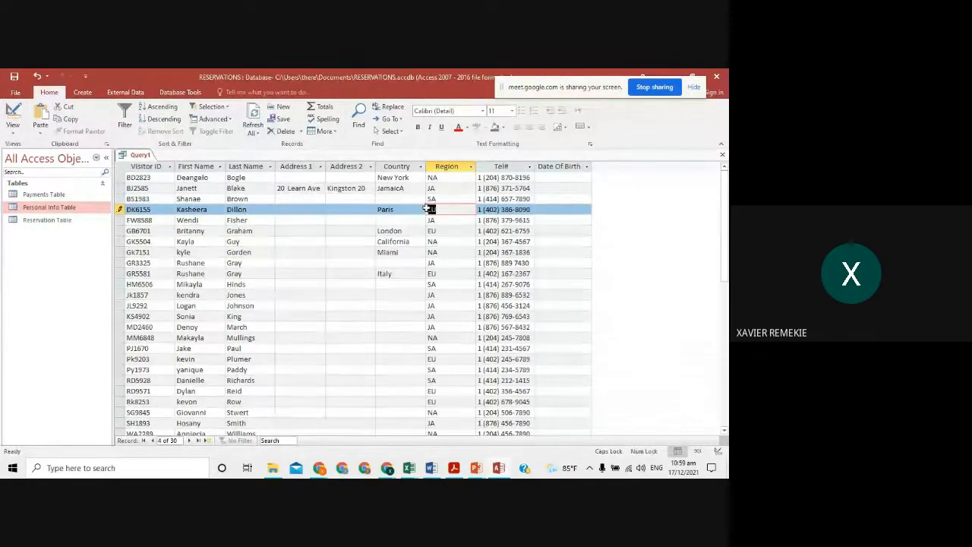
double_click(433, 273)
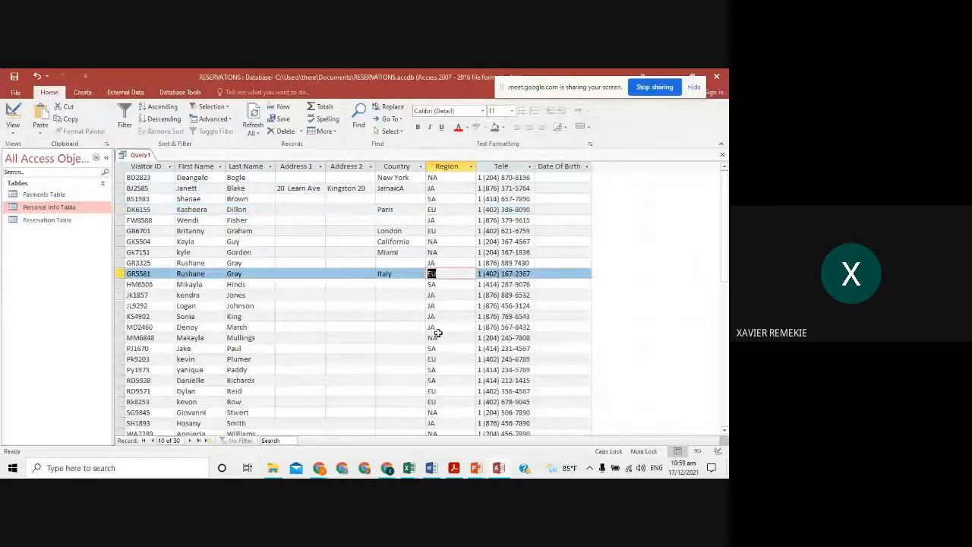
click(439, 358)
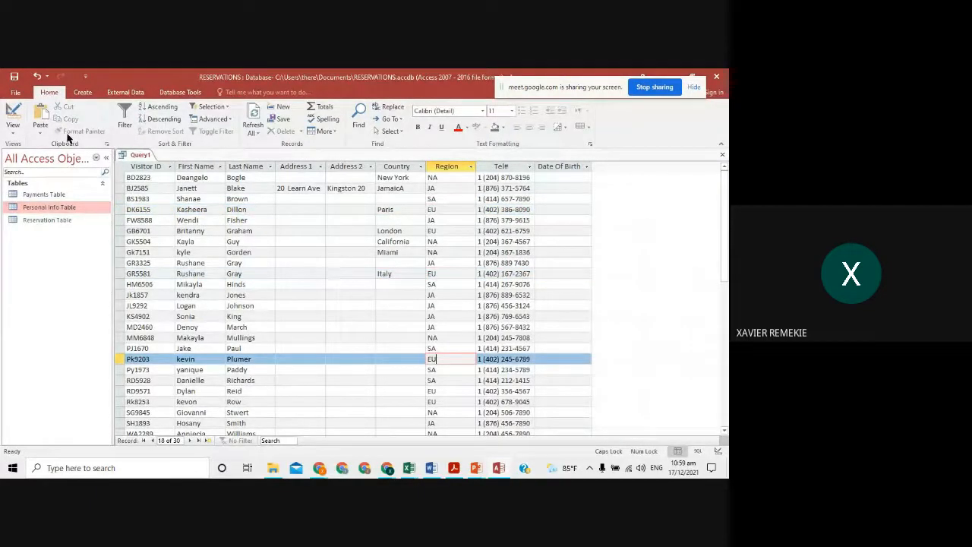
click(14, 122)
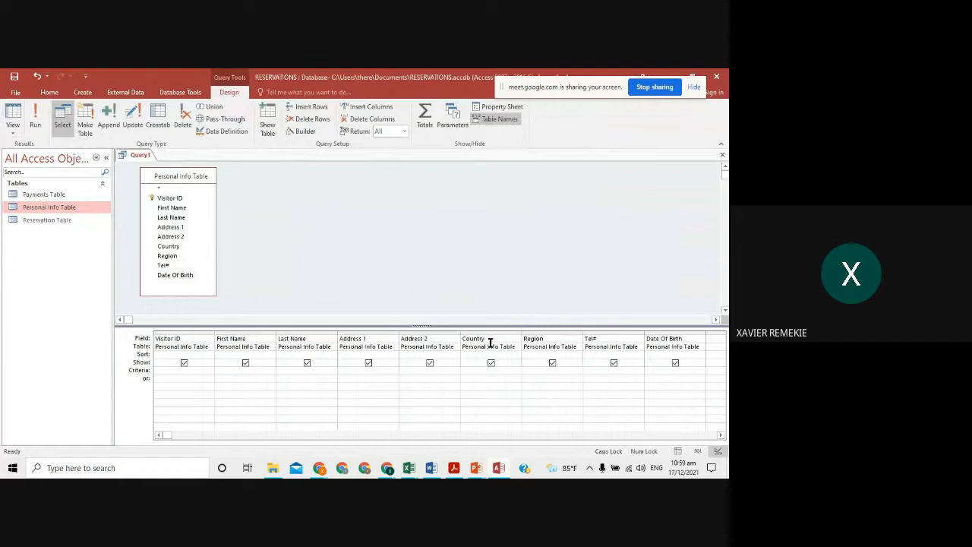
- Enter EU as the Region criterion, run to confirm six records, and return to Design view
click(540, 376)
text(EU)
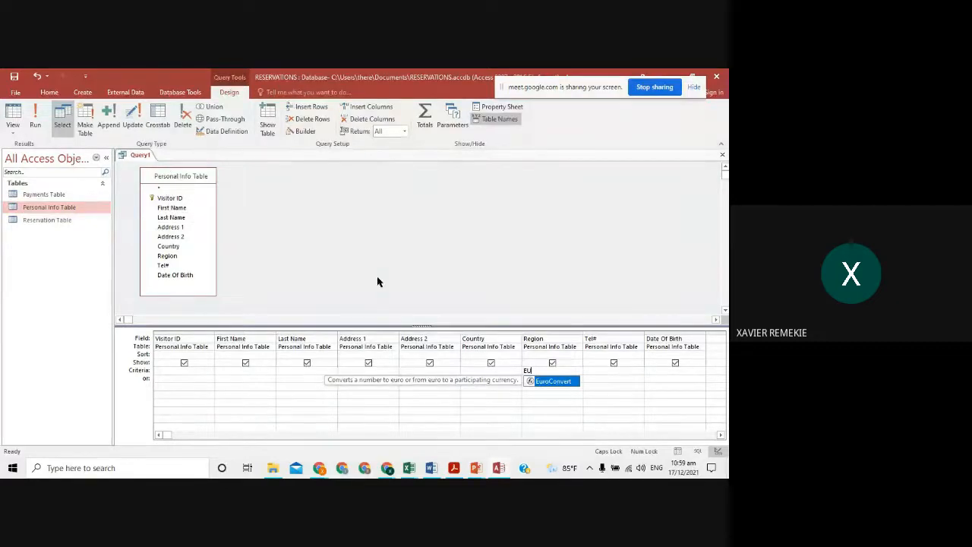
click(531, 371)
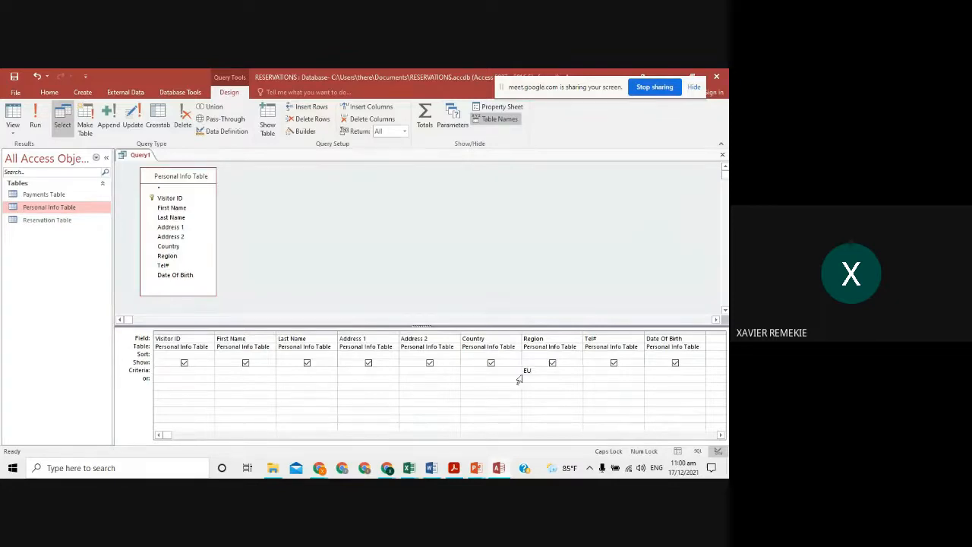
click(41, 112)
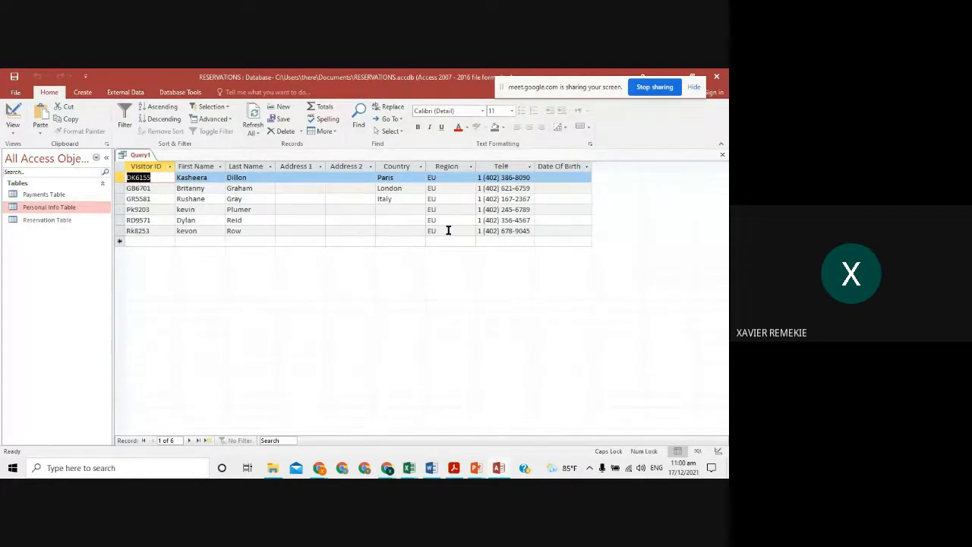
click(13, 114)
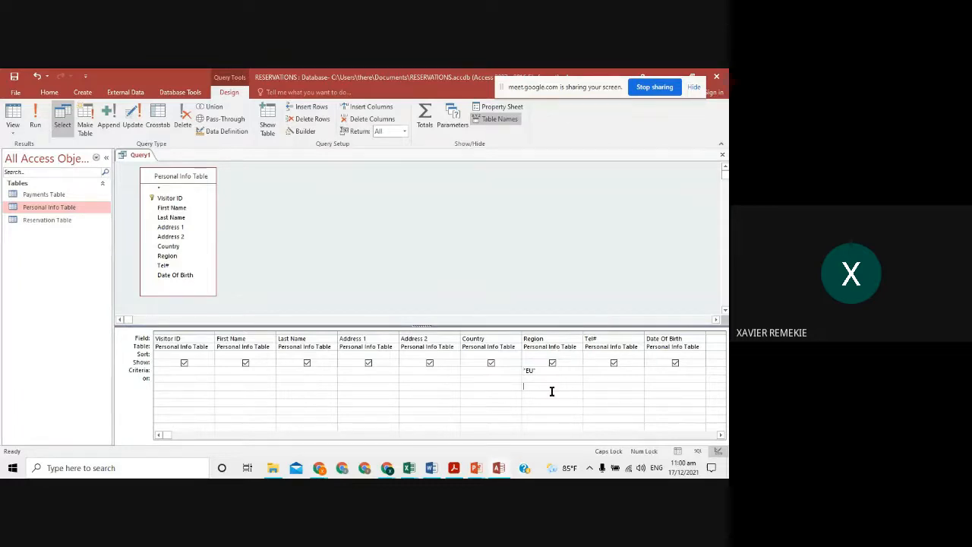
- Clear the >50 entry from Region's or row and rerun the query to list six EU visitors
text(>50)
key(BackSpace)
key(BackSpace)
key(BackSpace)
click(544, 369)
click(35, 116)
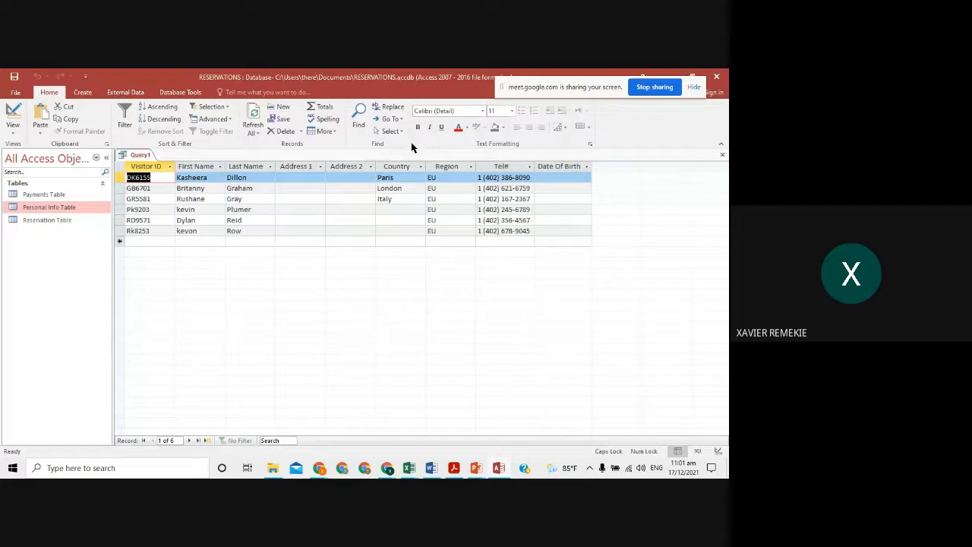
key(alt+Tab)
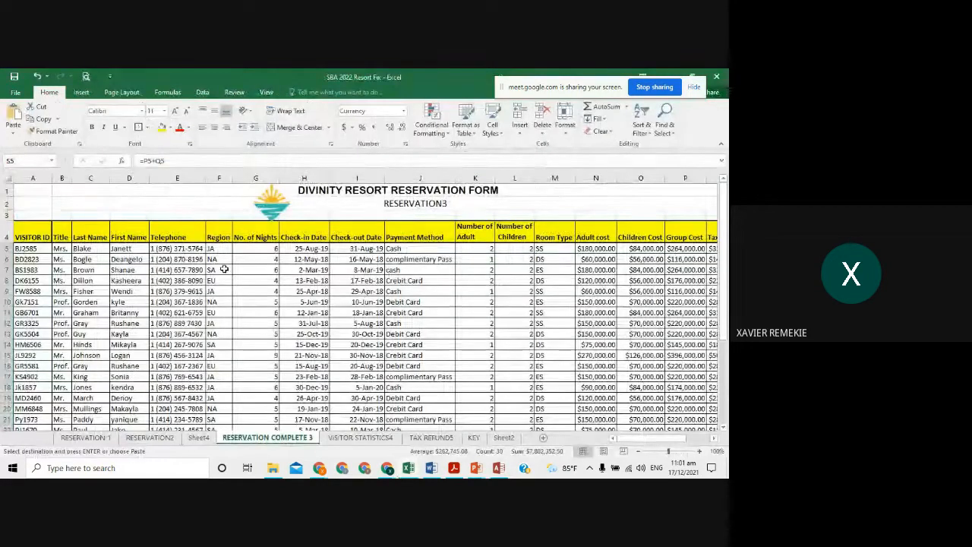
scroll(223, 266, down, 3)
scroll(224, 268, up, 4)
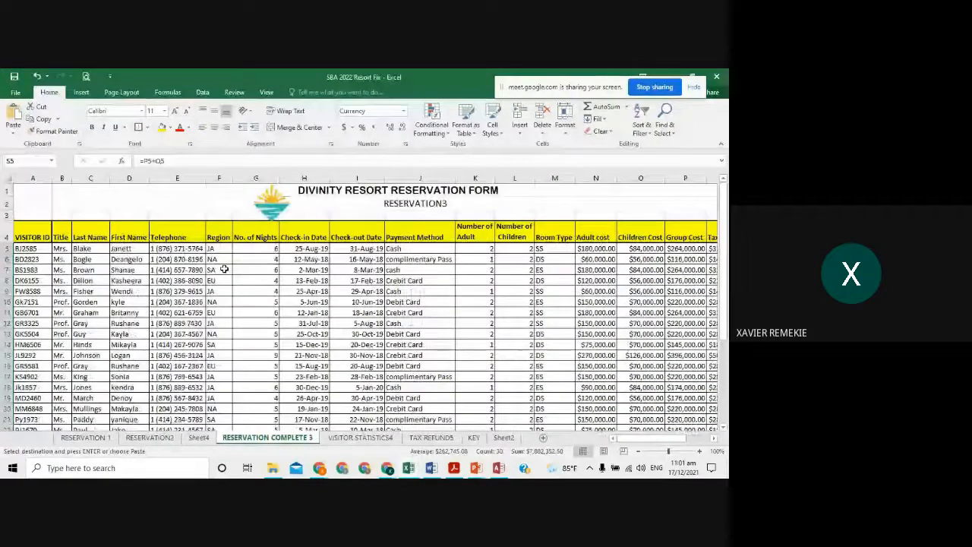
key(alt+Tab)
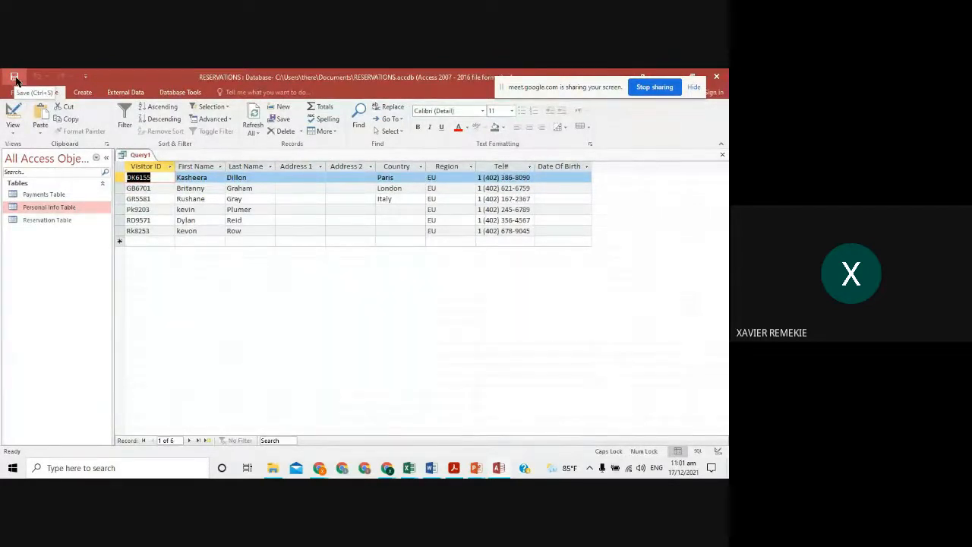
- Save the query as EuropeanQuery, confirming the required name on the assignment slide
click(15, 79)
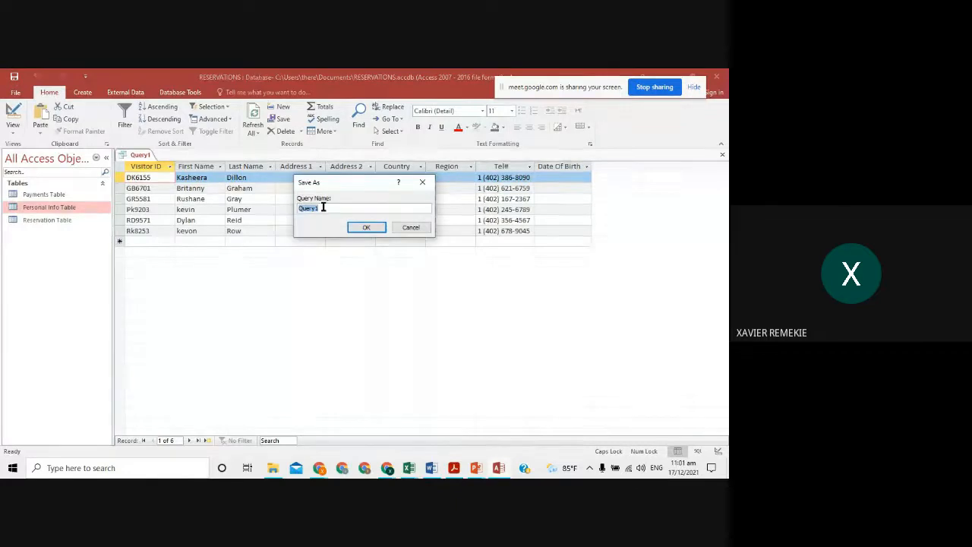
key(alt+Tab)
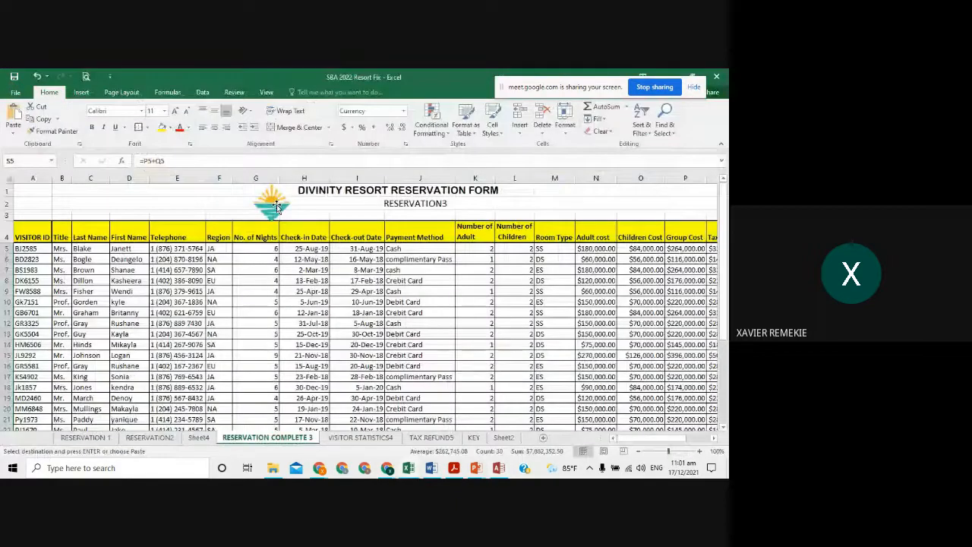
key(alt+Tab)
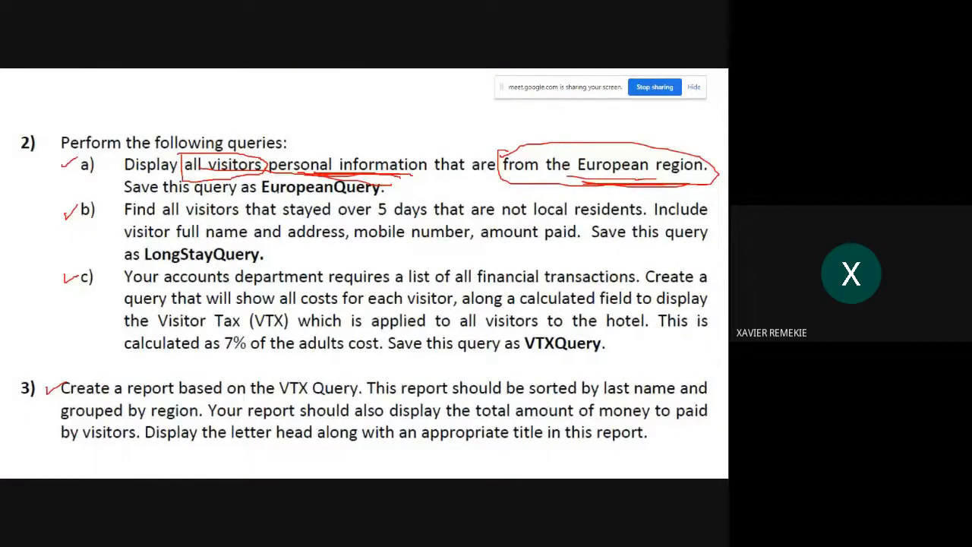
mouse_move(261, 196)
mouse_down()
mouse_move(373, 196)
mouse_move(361, 174)
mouse_move(267, 173)
mouse_move(261, 194)
mouse_up()
key(alt+Tab)
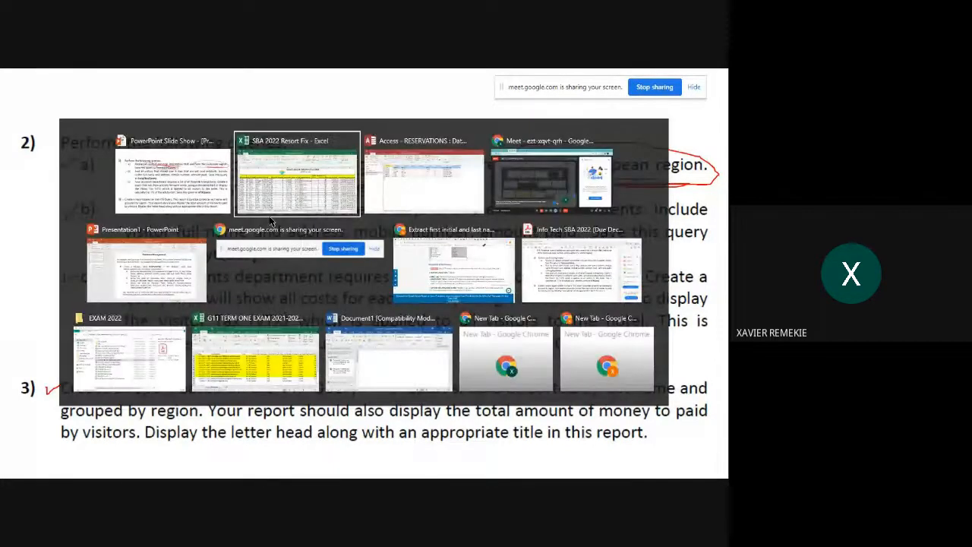
key(alt+Tab)
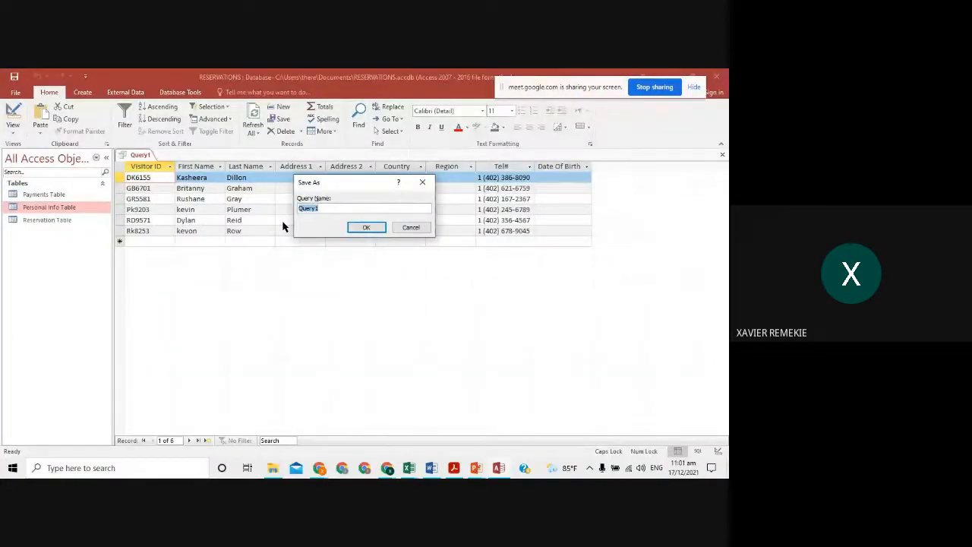
key(Caps_Lock)
text(EuropeanQuery)
click(361, 229)
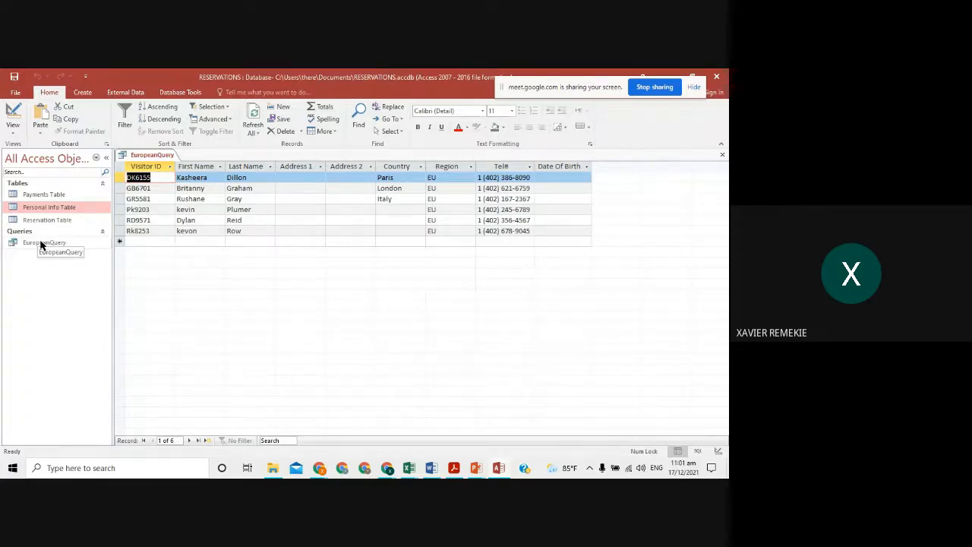
- Close the EuropeanQuery tab and return to the assignment questions
click(42, 208)
click(723, 155)
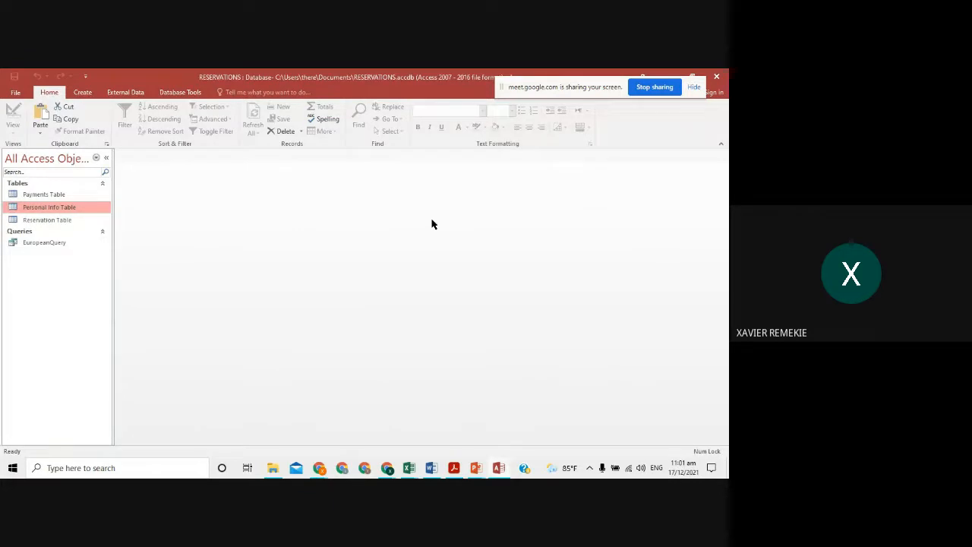
key(alt+Tab)
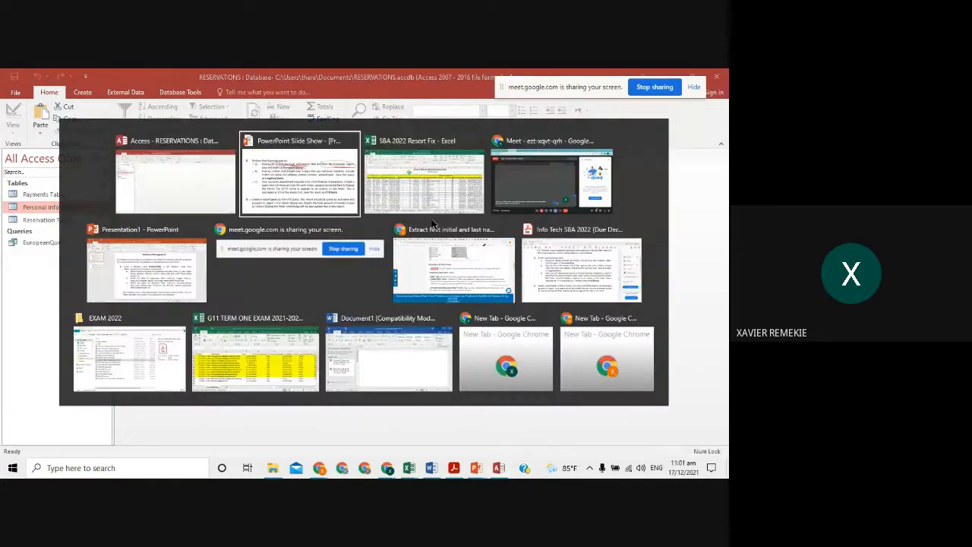
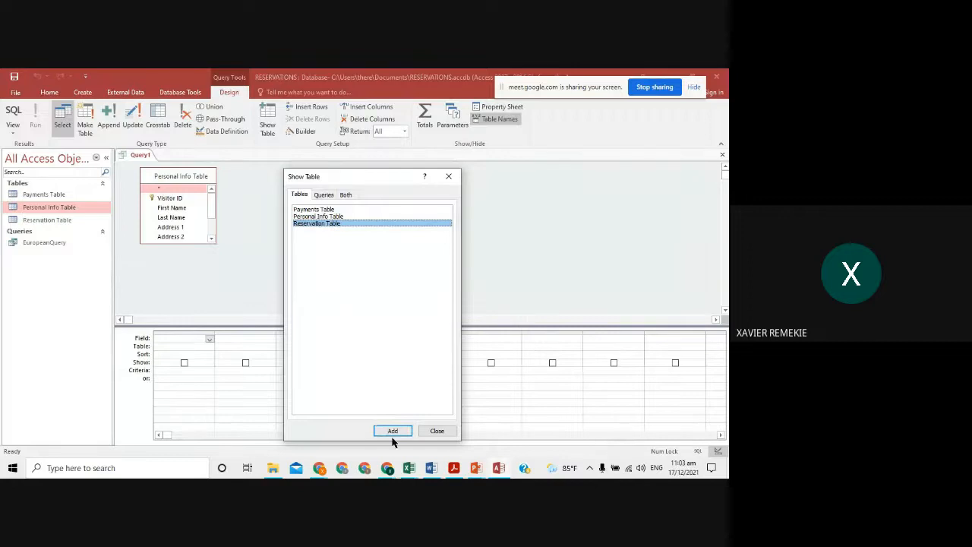
- Add Reservation Table beside Personal Info Table and enlarge both boxes to show every field
click(390, 431)
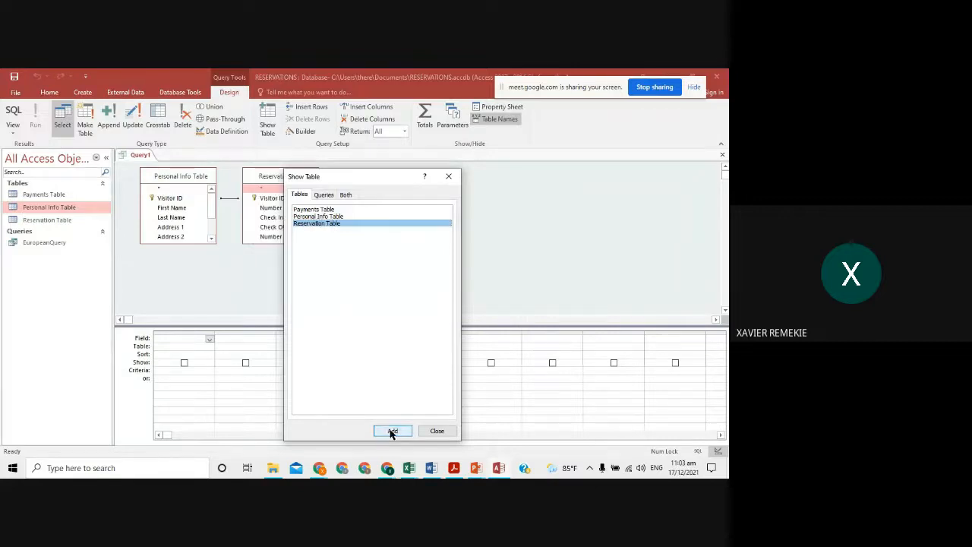
click(448, 432)
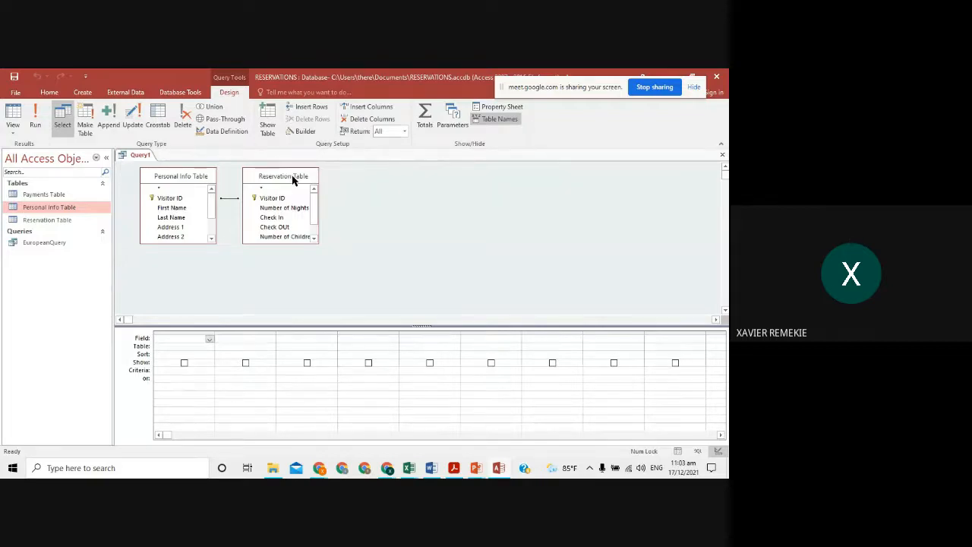
drag(292, 179, 340, 179)
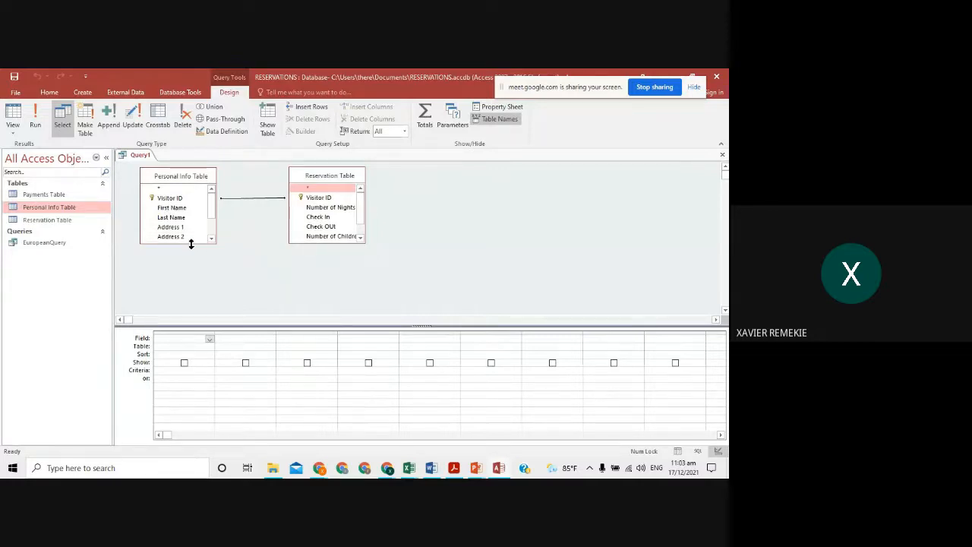
drag(191, 243, 197, 285)
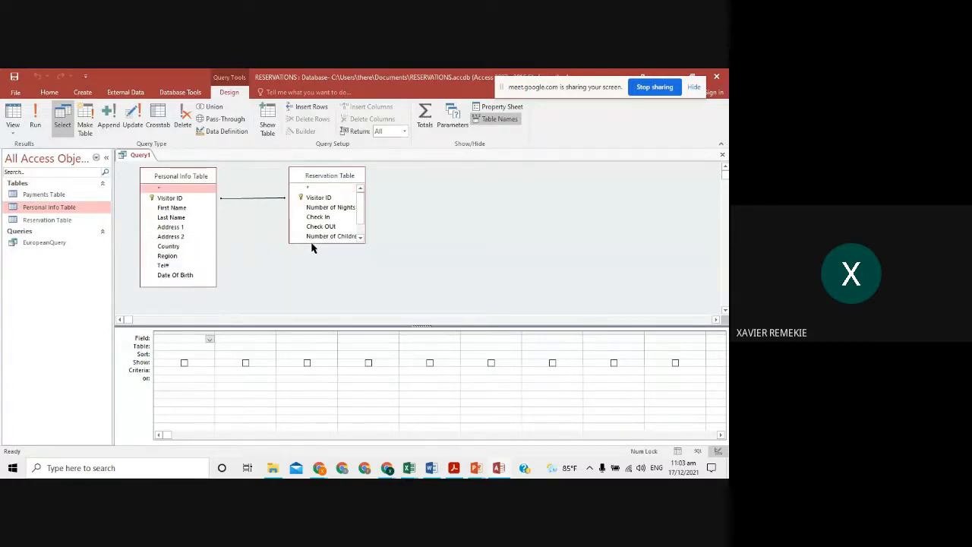
drag(309, 243, 306, 293)
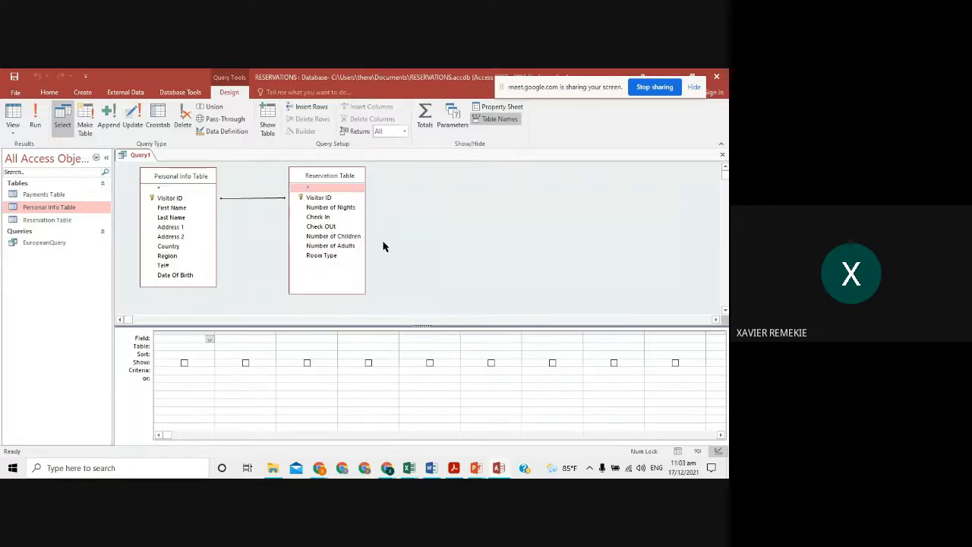
key(alt+Tab)
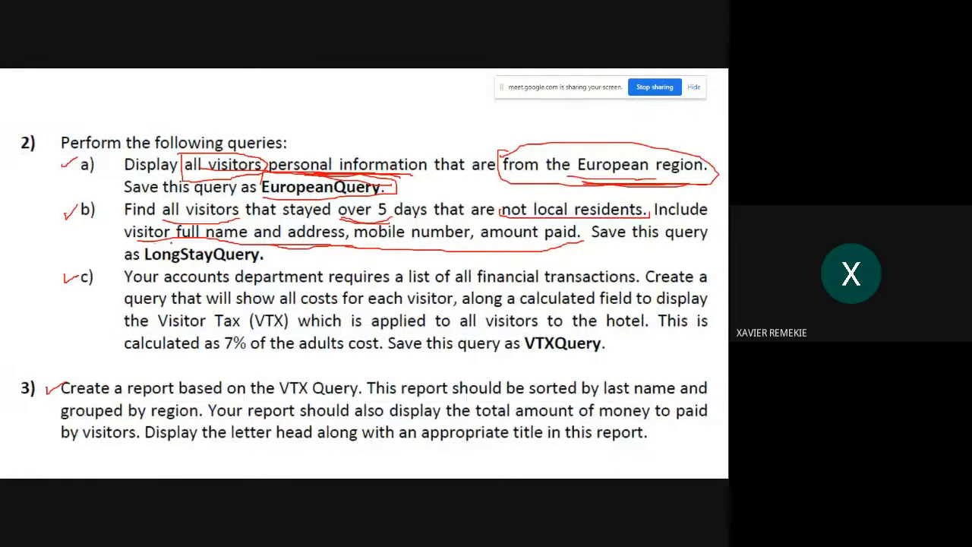
- Add First Name, Last Name, Address 1, Address 2, Country and Tel# from Personal Info Table to the grid
drag(173, 248, 261, 251)
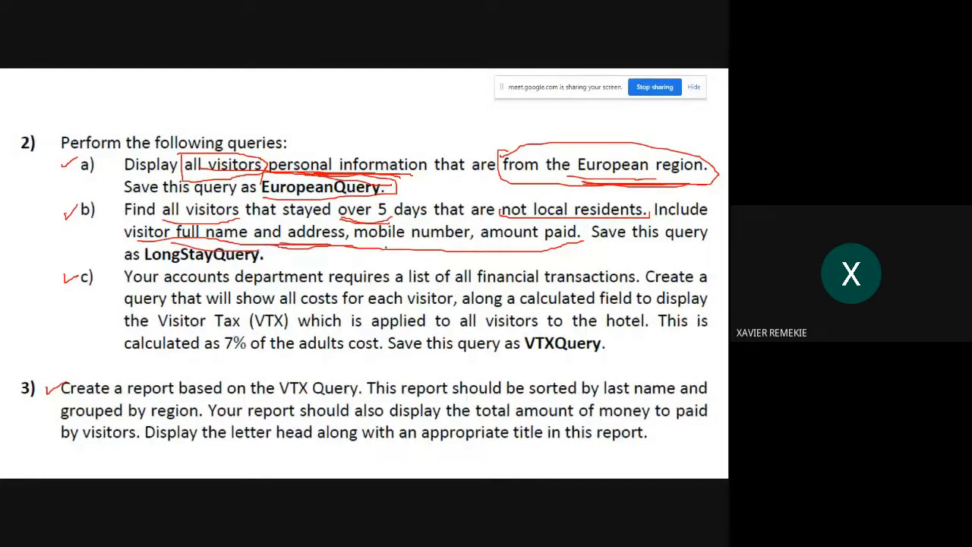
key(alt+Tab)
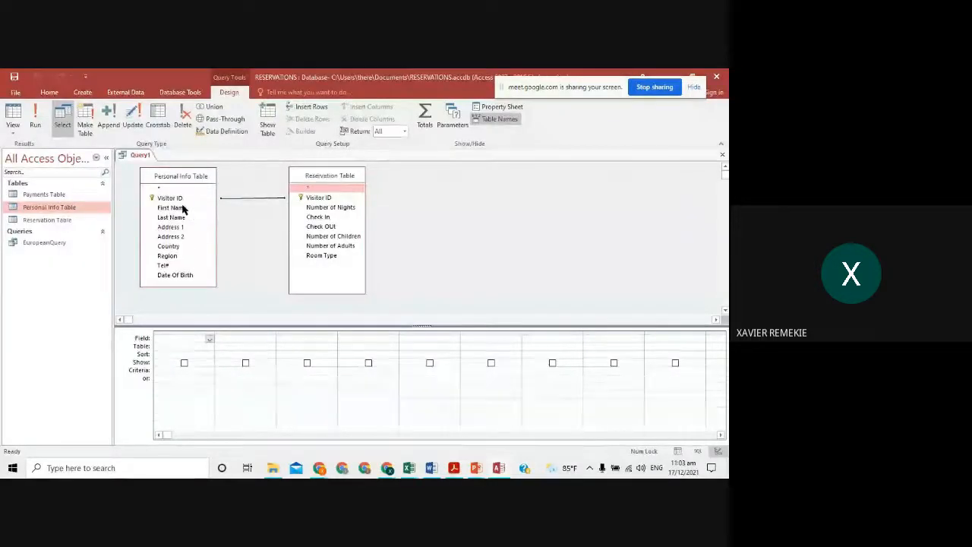
double_click(182, 208)
double_click(185, 217)
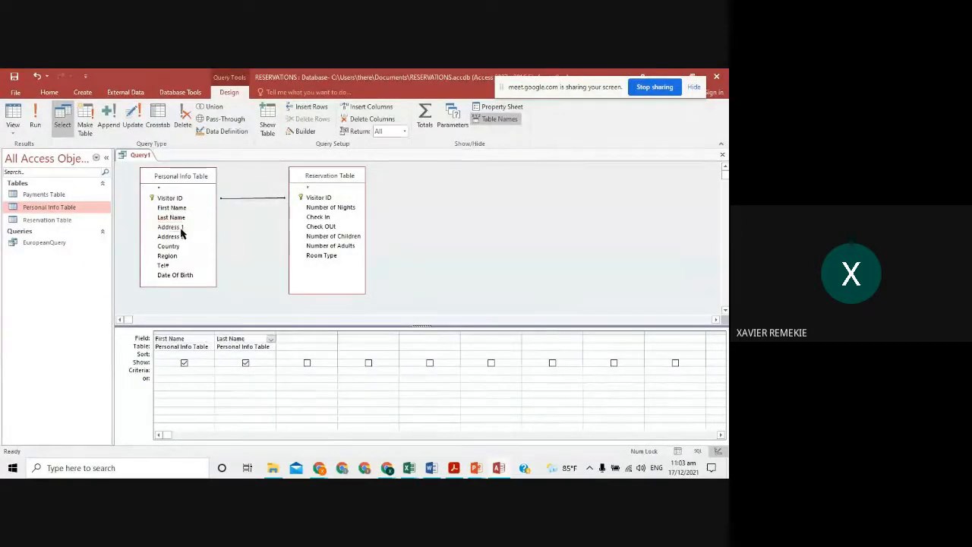
double_click(183, 228)
double_click(182, 238)
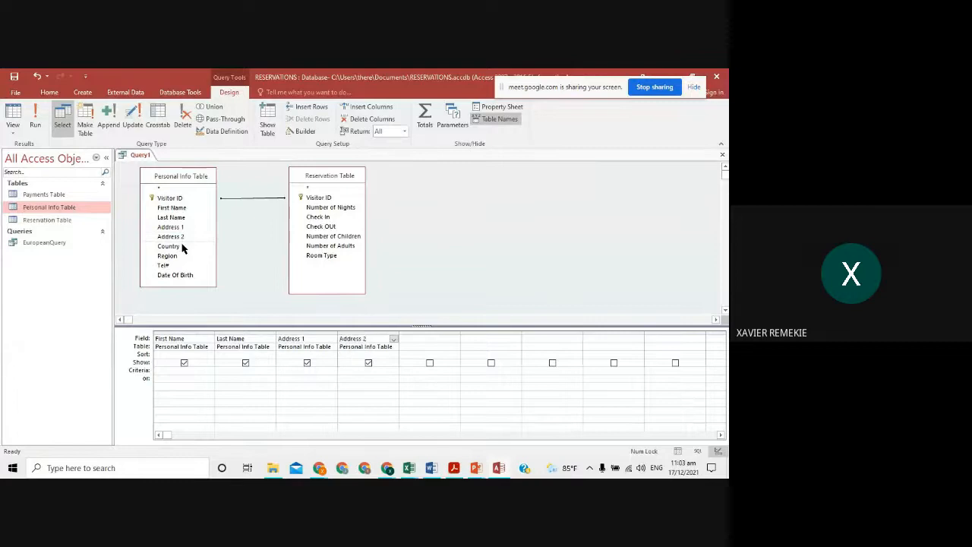
double_click(183, 246)
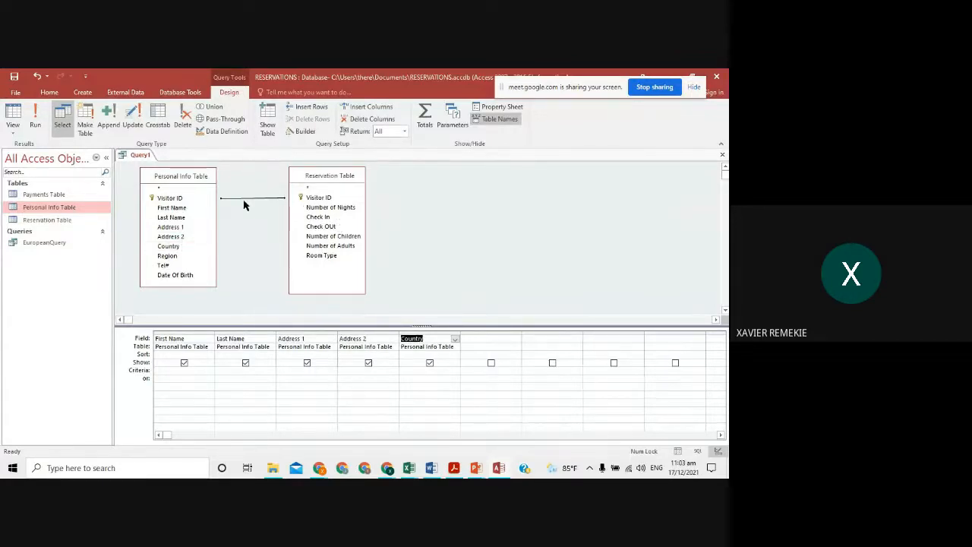
double_click(182, 266)
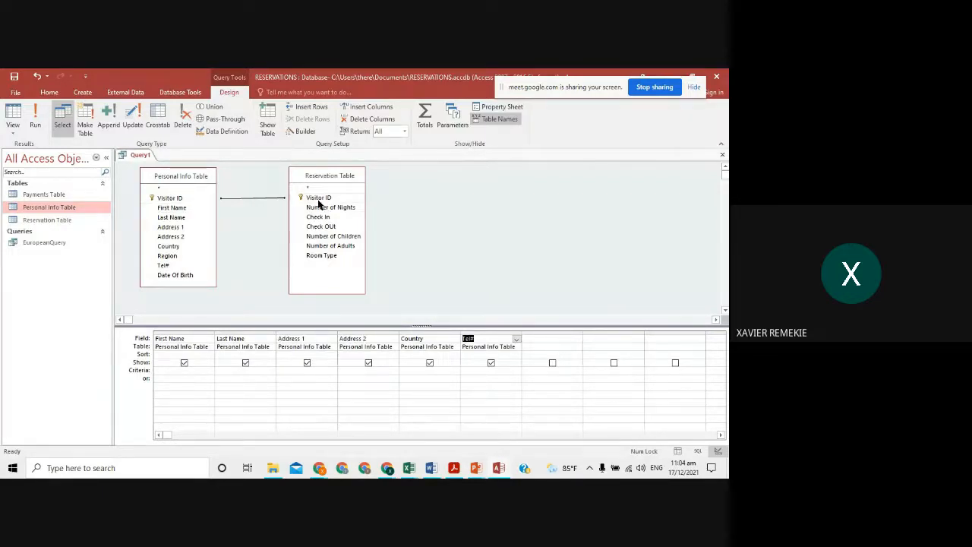
- Add Payments Table through Show Table, resize it, and put Amount to Be Paid in the seventh column
right_click(466, 183)
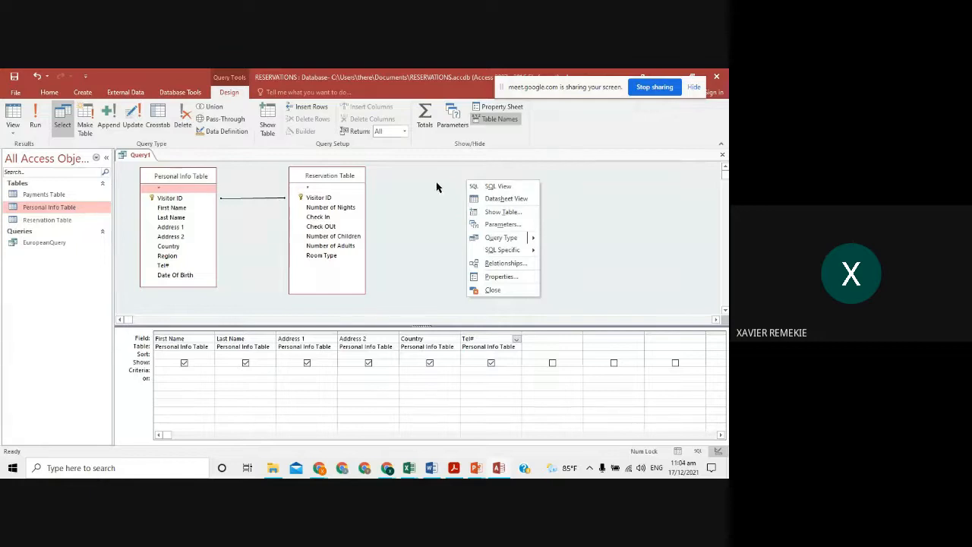
click(440, 187)
click(268, 127)
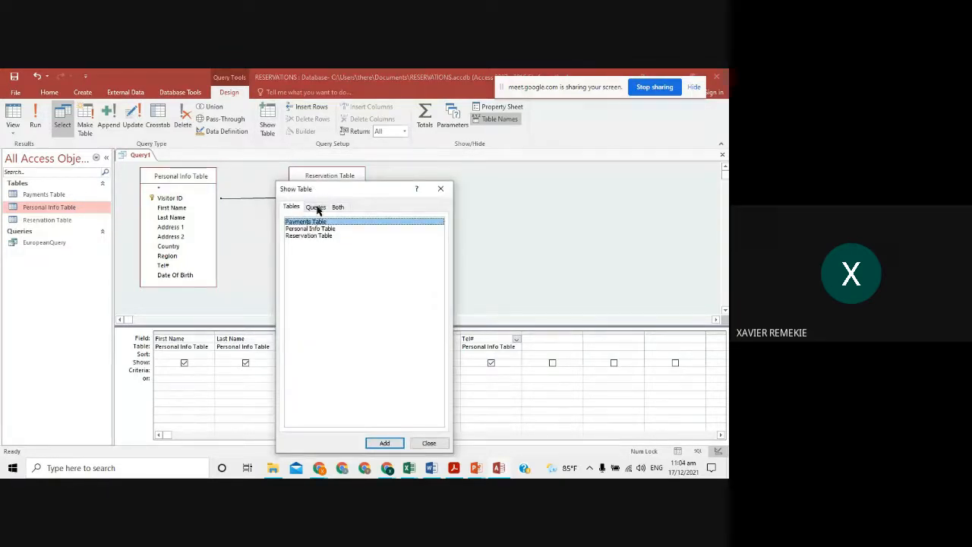
click(302, 228)
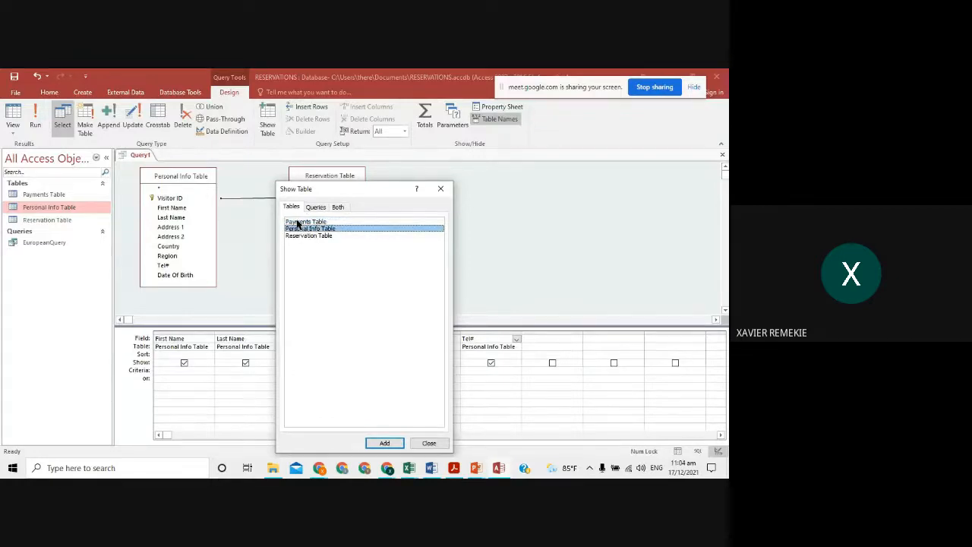
click(298, 222)
click(384, 443)
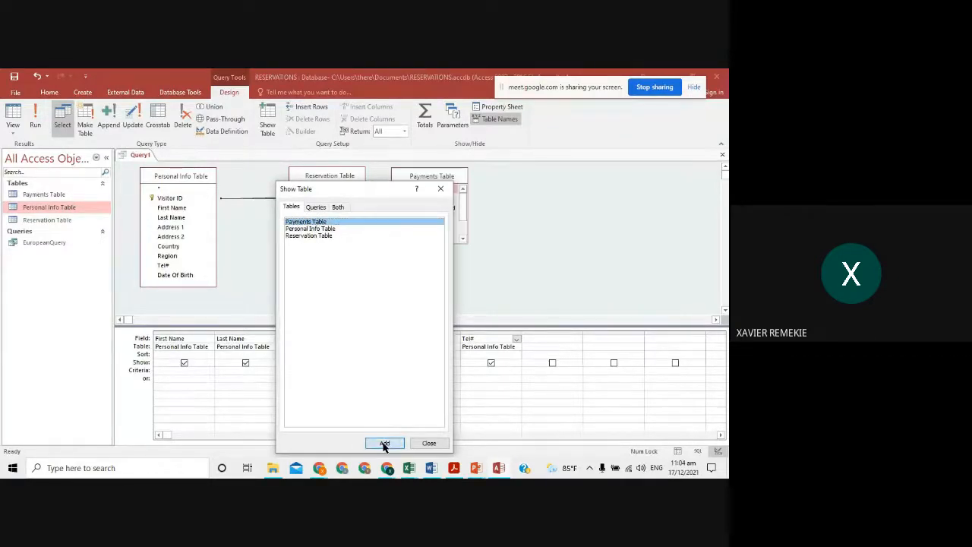
click(434, 444)
drag(425, 179, 487, 186)
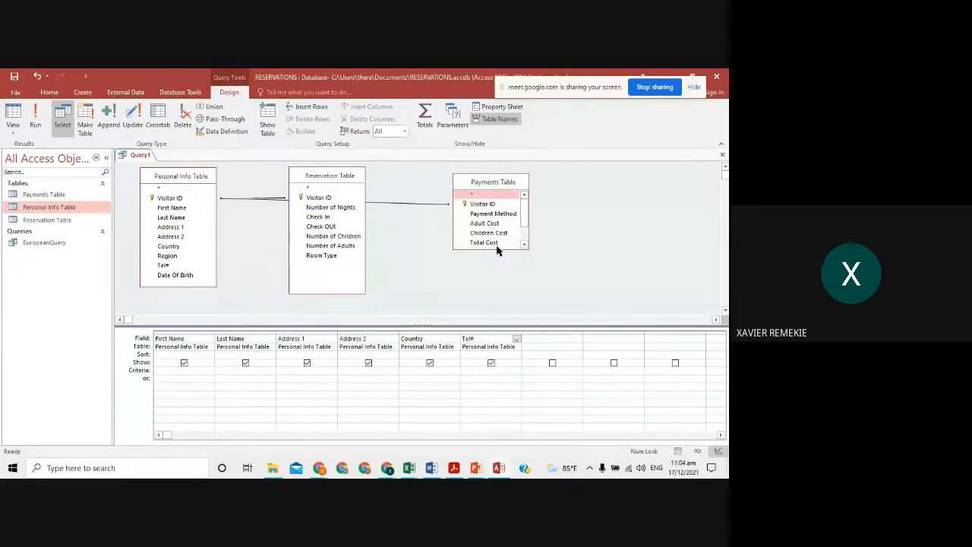
drag(501, 250, 499, 298)
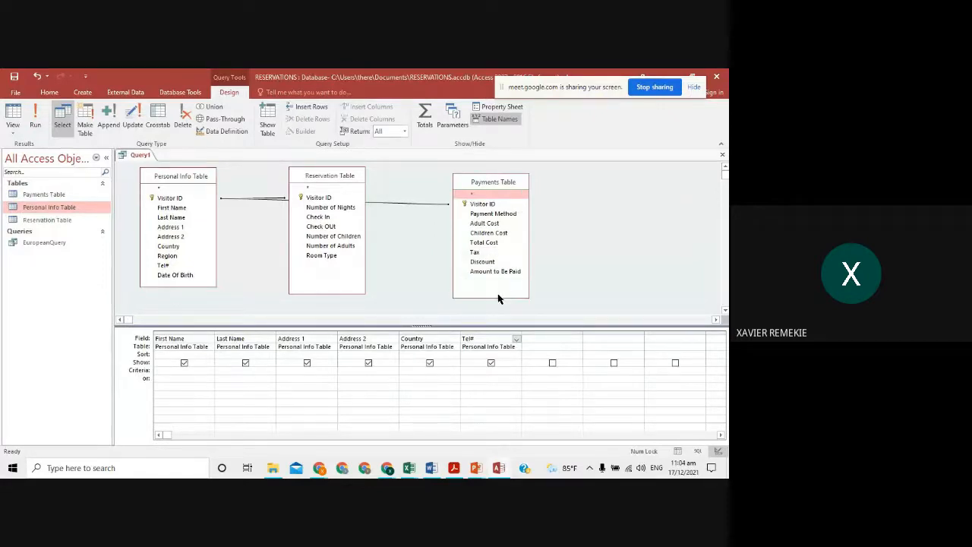
click(486, 272)
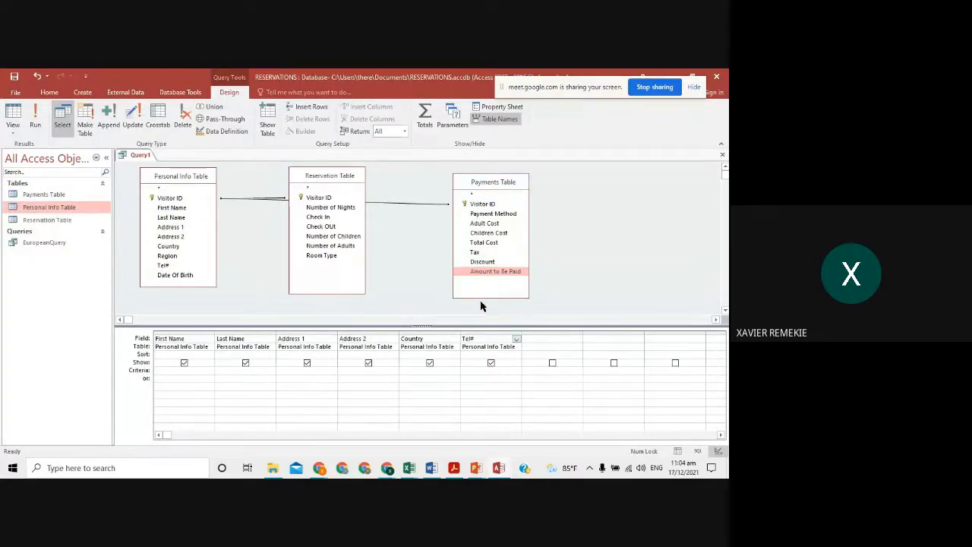
double_click(490, 272)
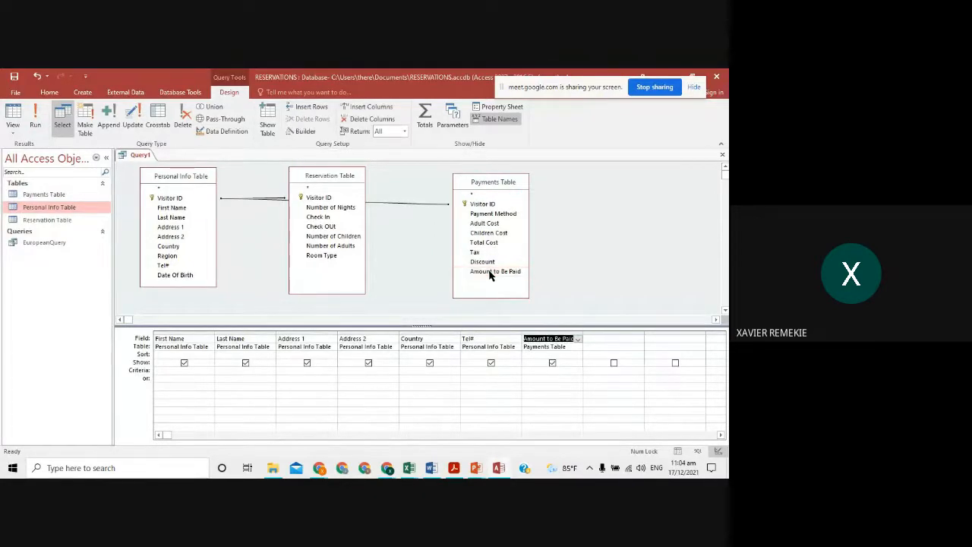
- Mark the '5' and 'days' requirement on the assignment slide
key(alt+Tab)
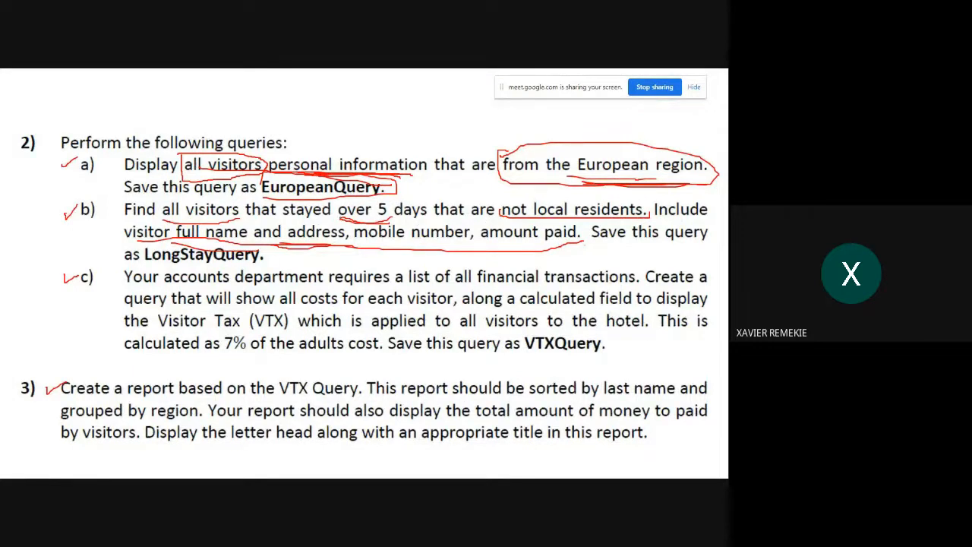
mouse_move(340, 196)
mouse_down()
mouse_move(361, 223)
mouse_move(444, 210)
mouse_up()
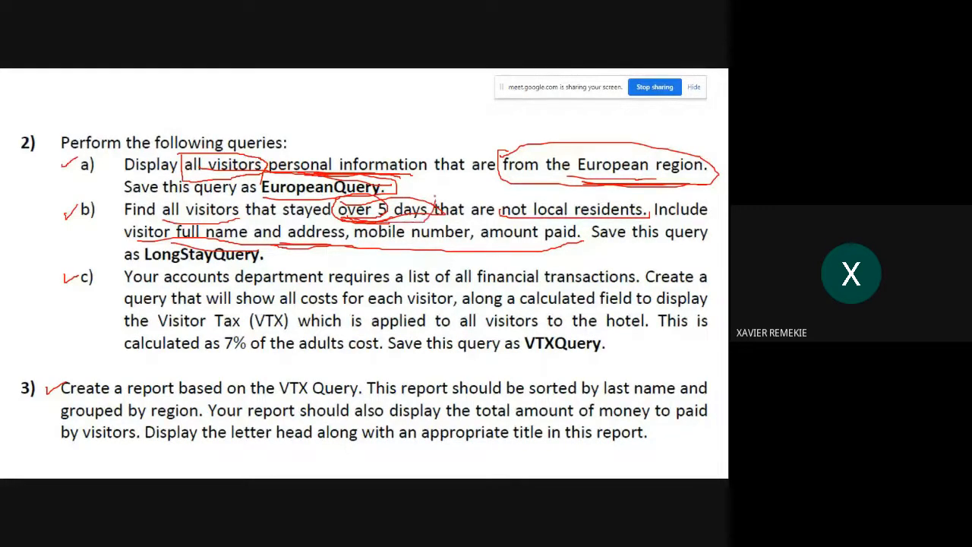
drag(437, 199, 387, 189)
- Add Number of Nights from Reservation Table as the eighth column and move that table lower
key(alt+Tab)
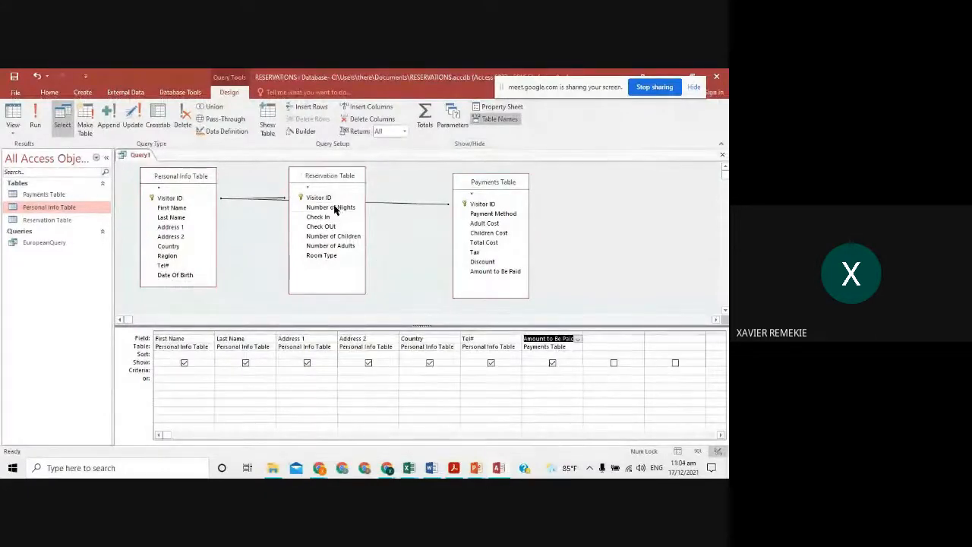
double_click(335, 209)
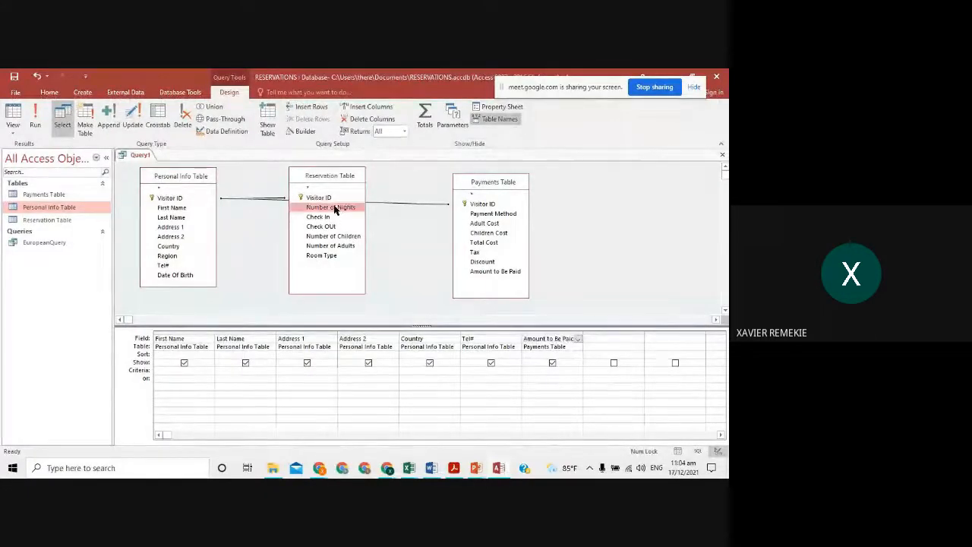
click(540, 246)
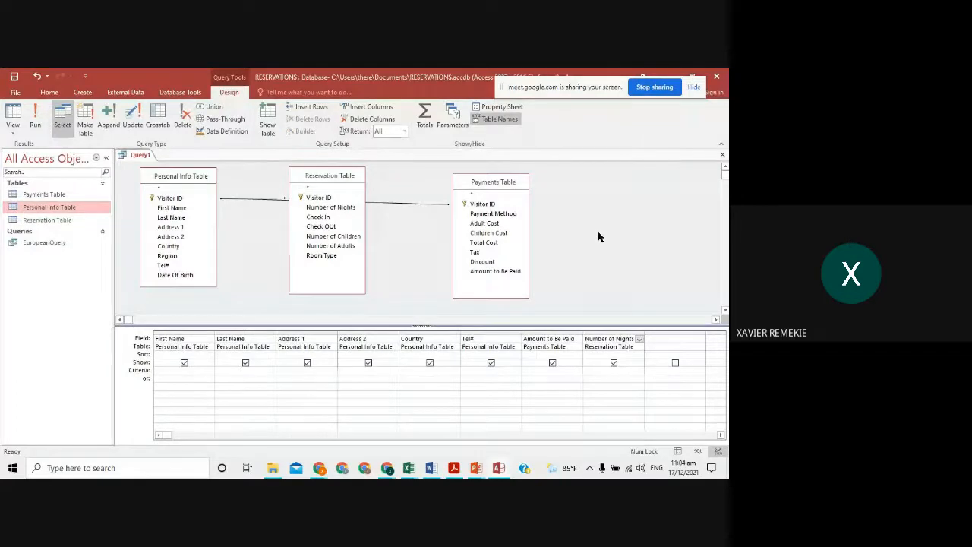
drag(347, 181, 340, 222)
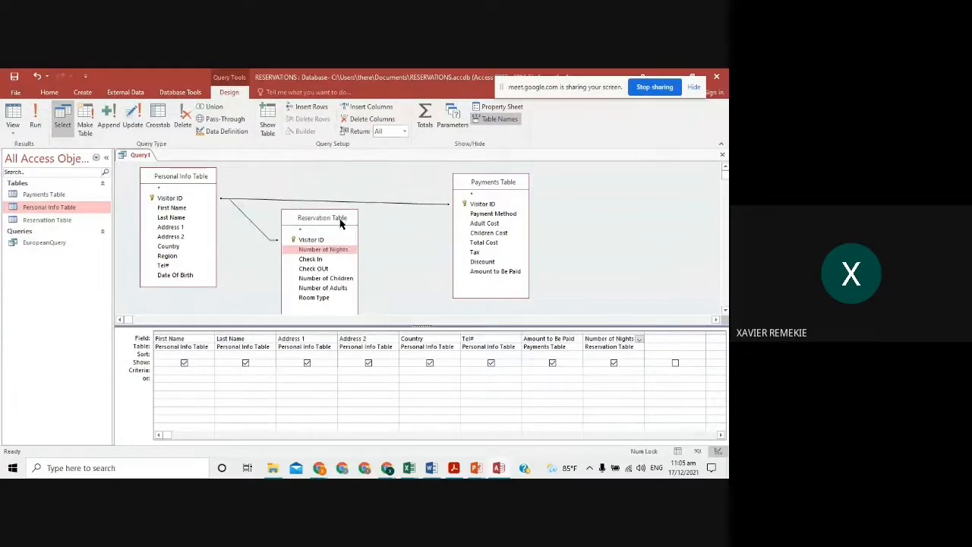
click(38, 116)
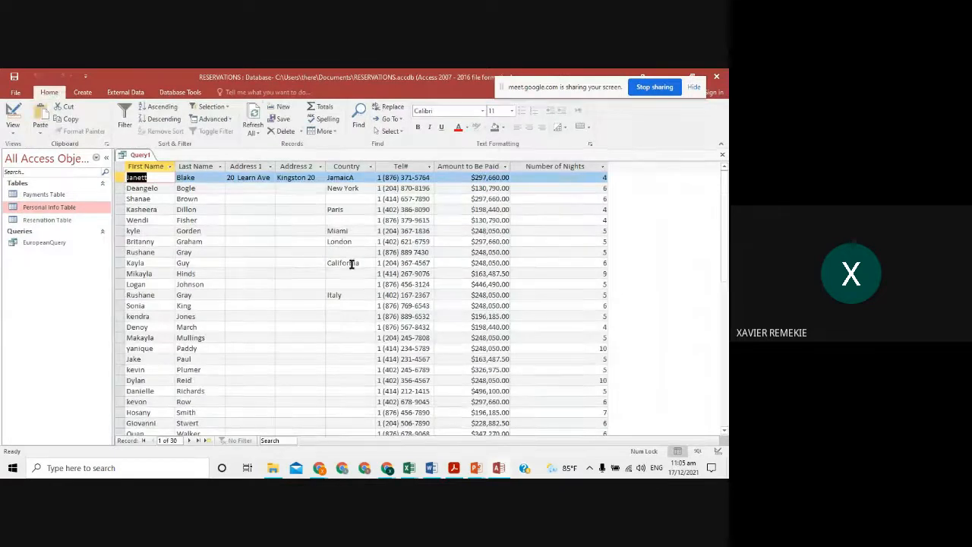
scroll(352, 263, down, 5)
scroll(351, 263, up, 5)
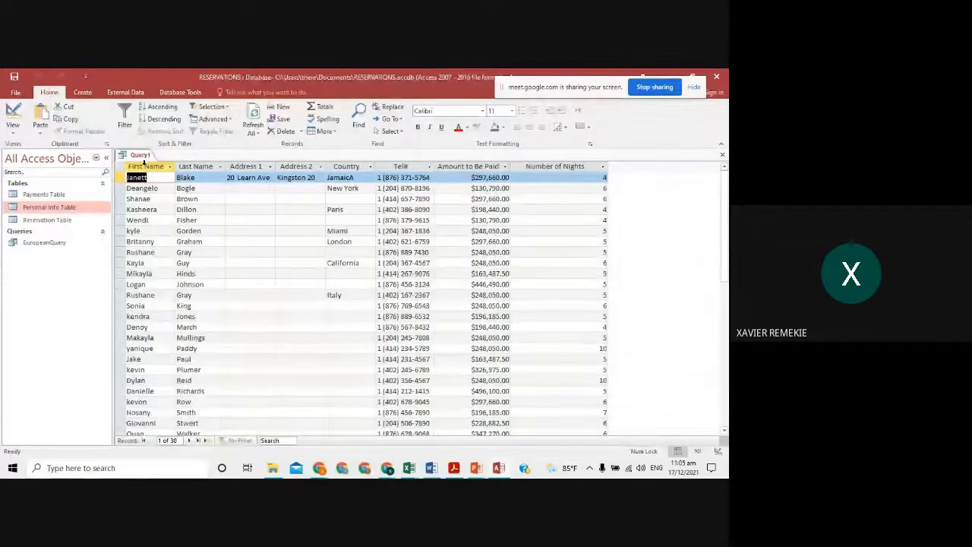
click(143, 165)
drag(144, 161, 402, 161)
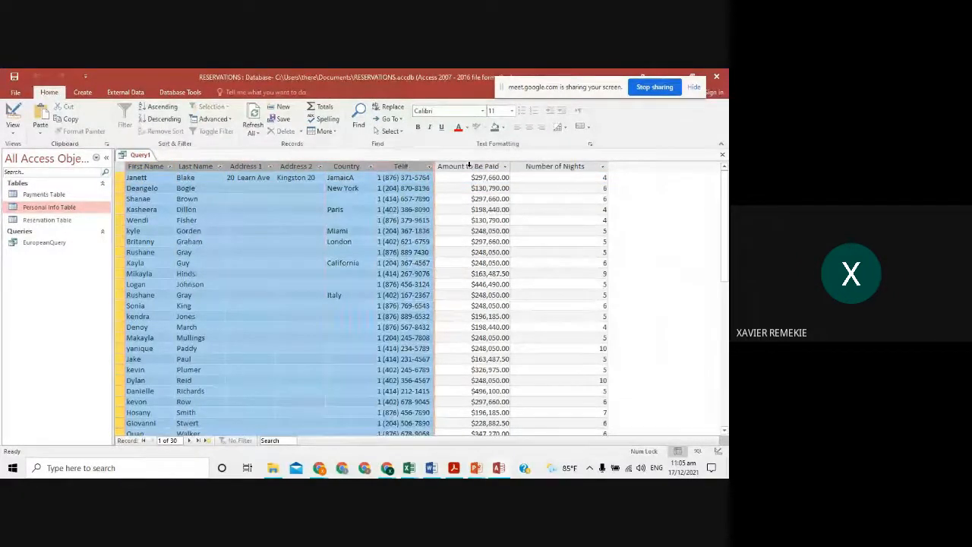
drag(468, 166, 542, 166)
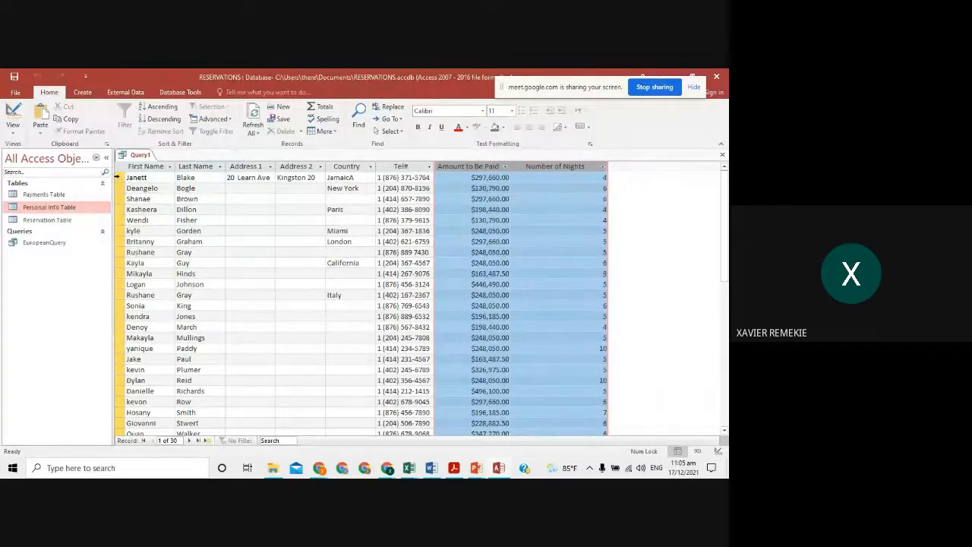
click(129, 175)
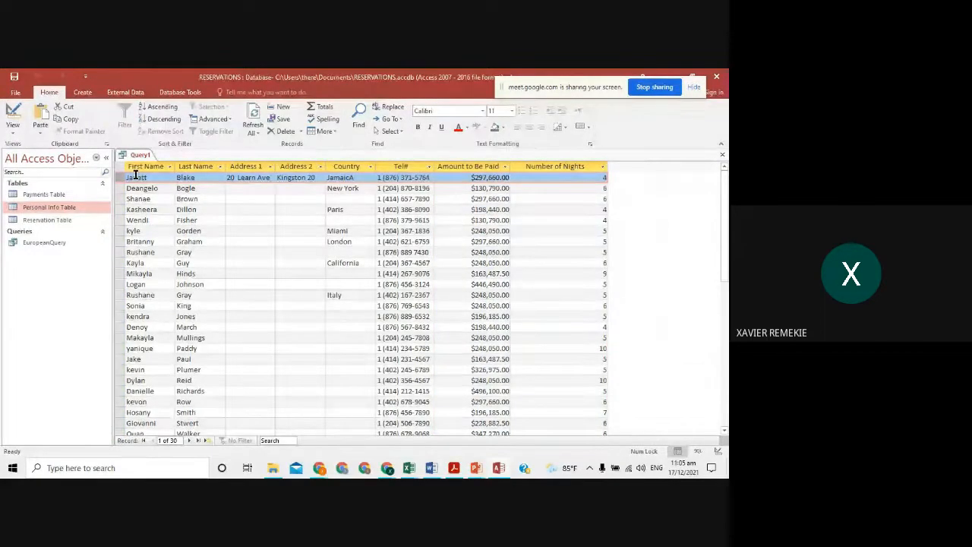
key(shift+space)
drag(137, 168, 568, 165)
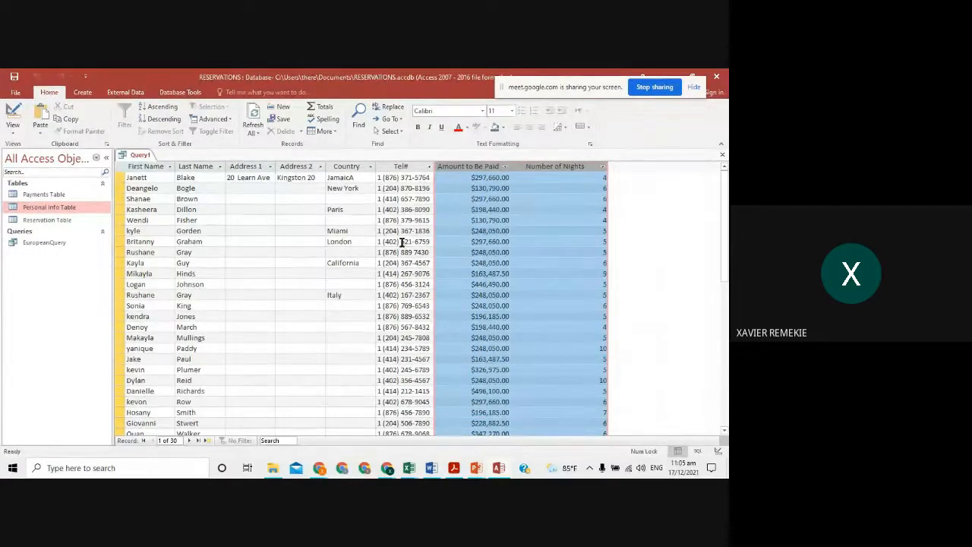
click(296, 189)
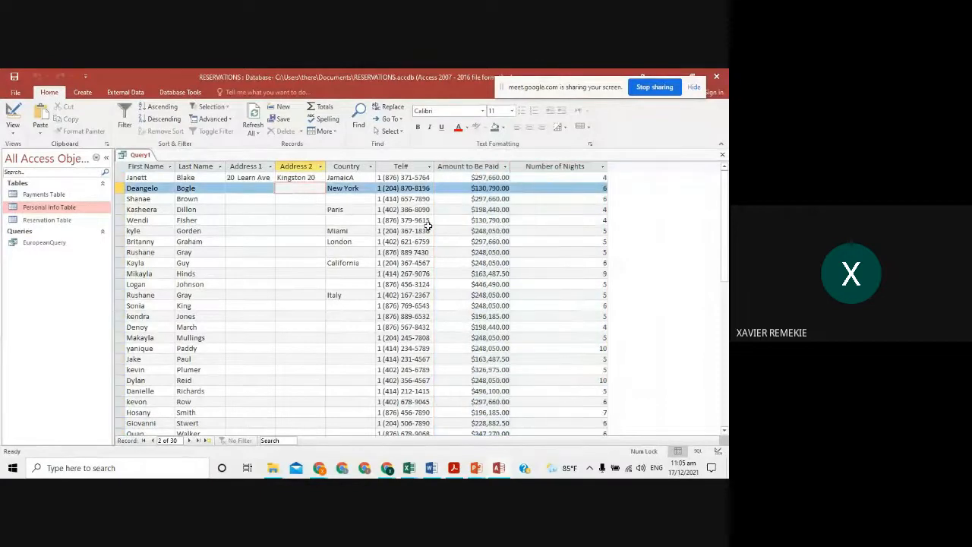
click(539, 177)
scroll(521, 273, down, 1)
scroll(520, 273, up, 1)
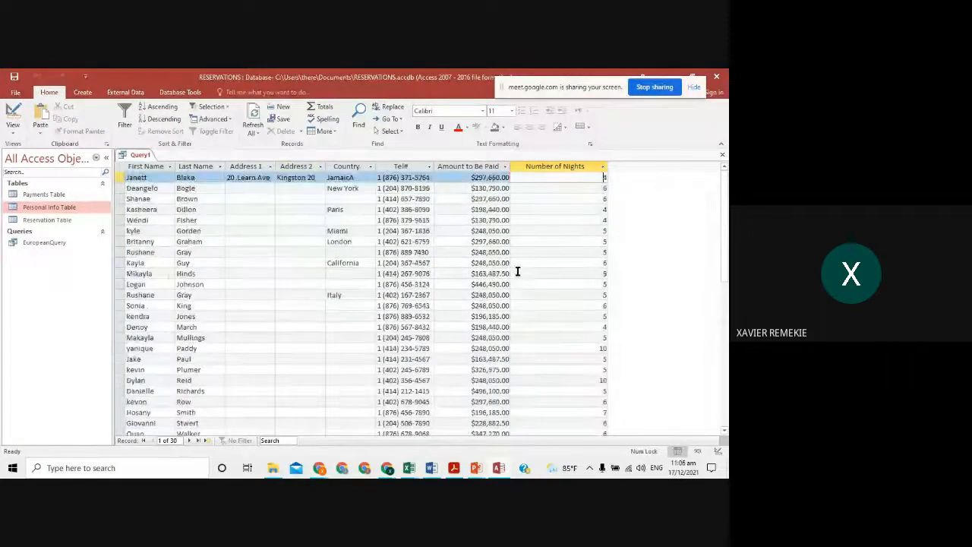
key(alt+Tab)
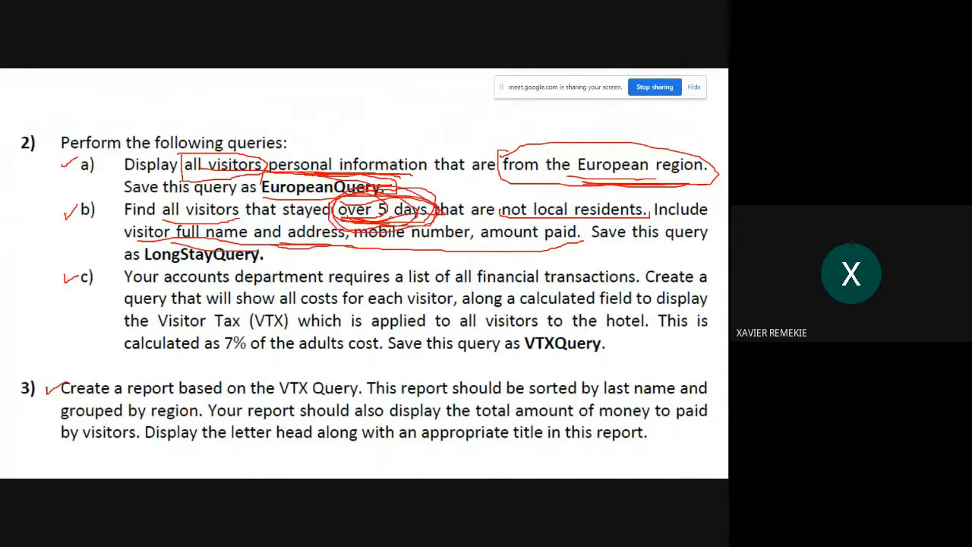
key(alt+Tab)
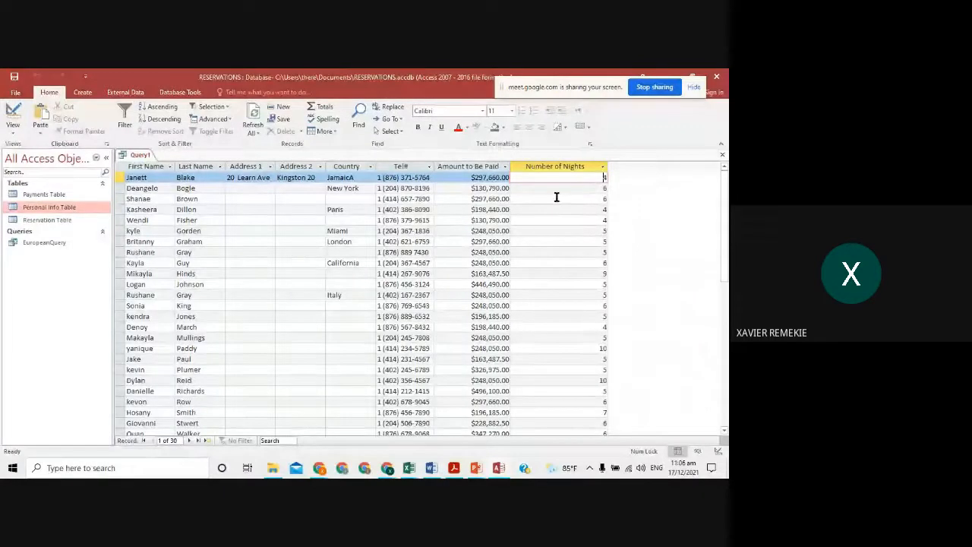
key(alt+Tab)
key(alt+Tab)
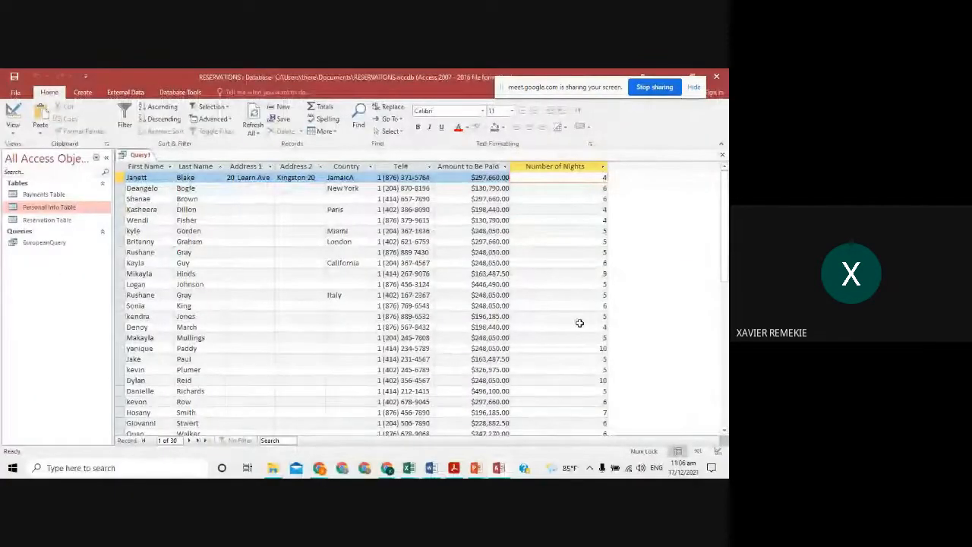
scroll(587, 365, down, 2)
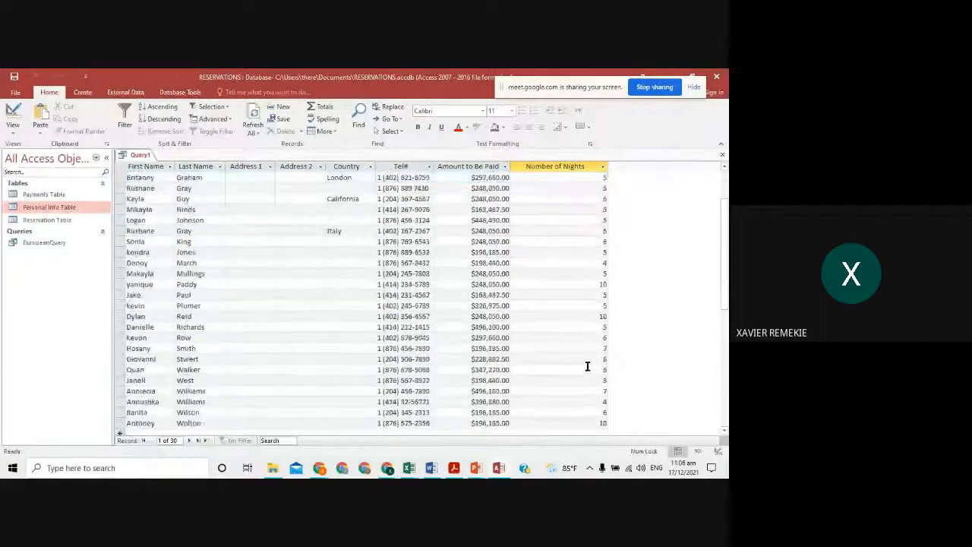
scroll(569, 358, up, 2)
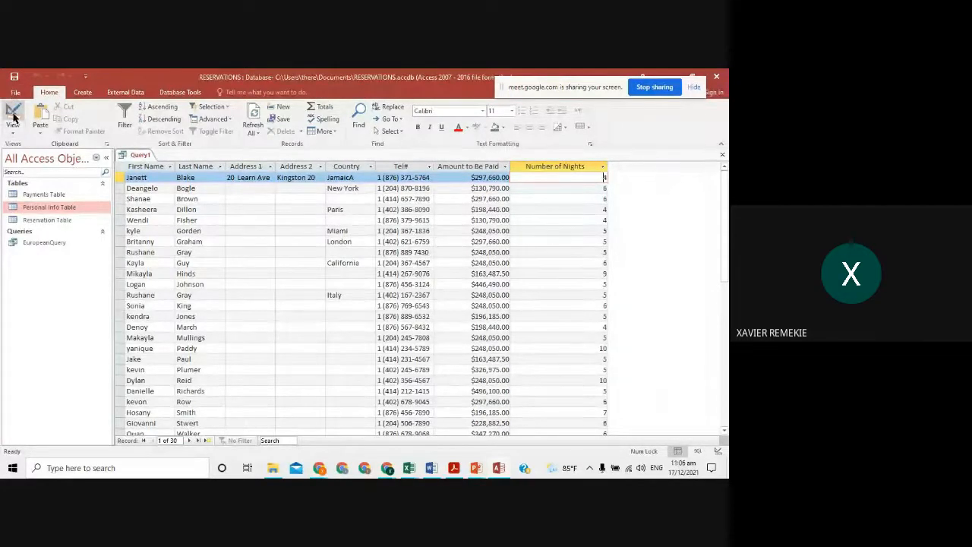
- Give Number of Nights a >5 criterion and run Query1, leaving 15 records
click(13, 117)
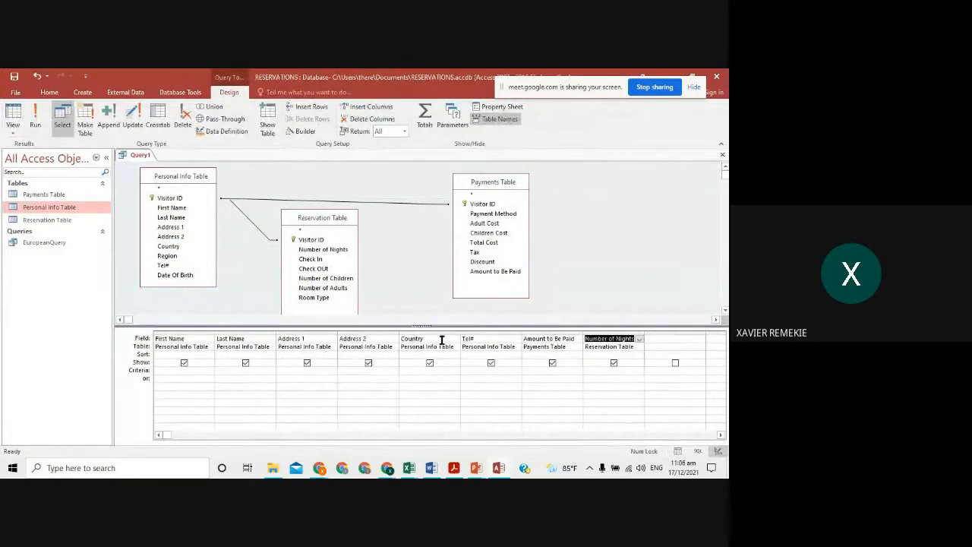
click(609, 371)
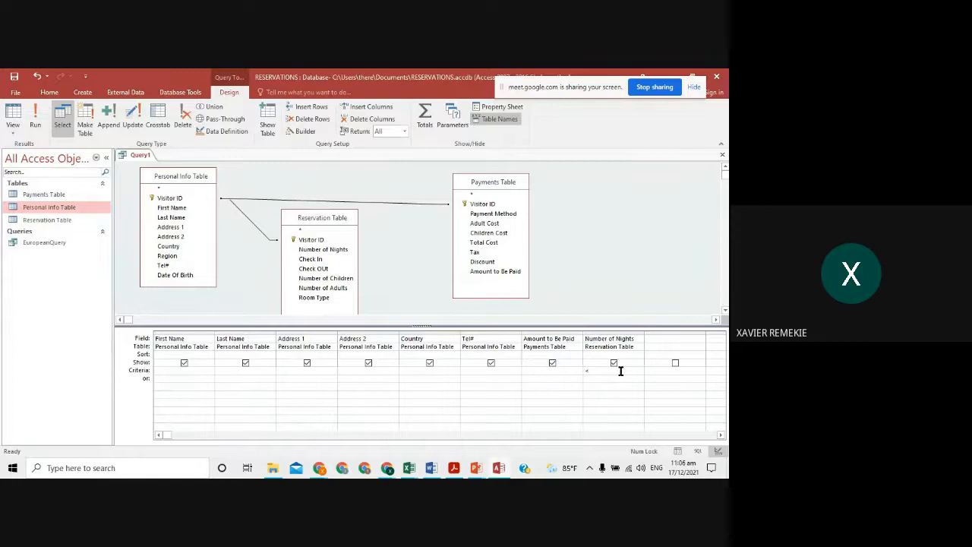
key(alt+Tab)
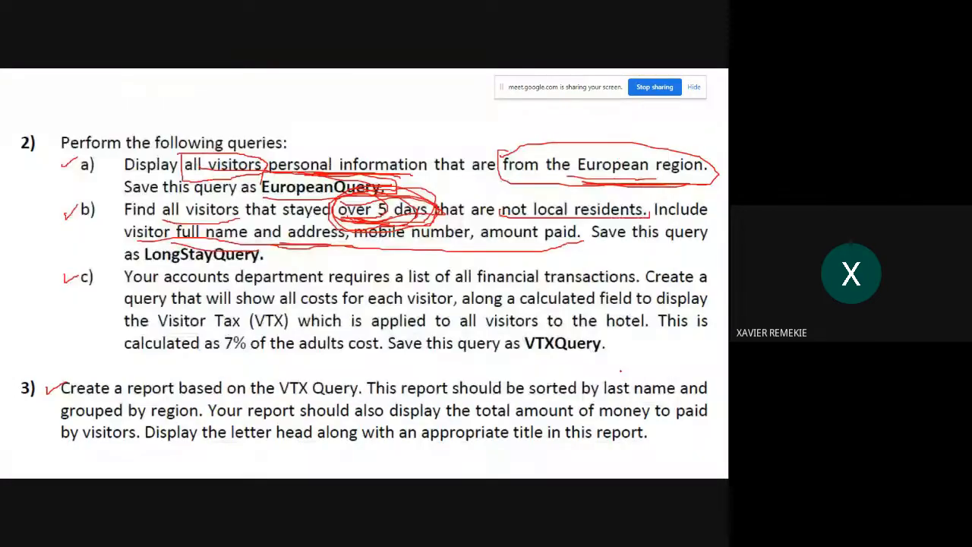
key(alt+Tab)
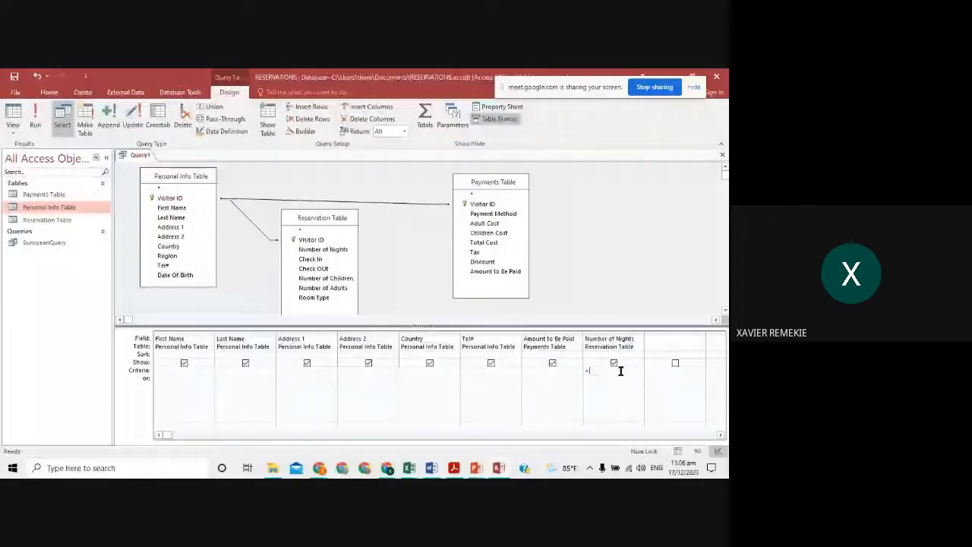
text(6)
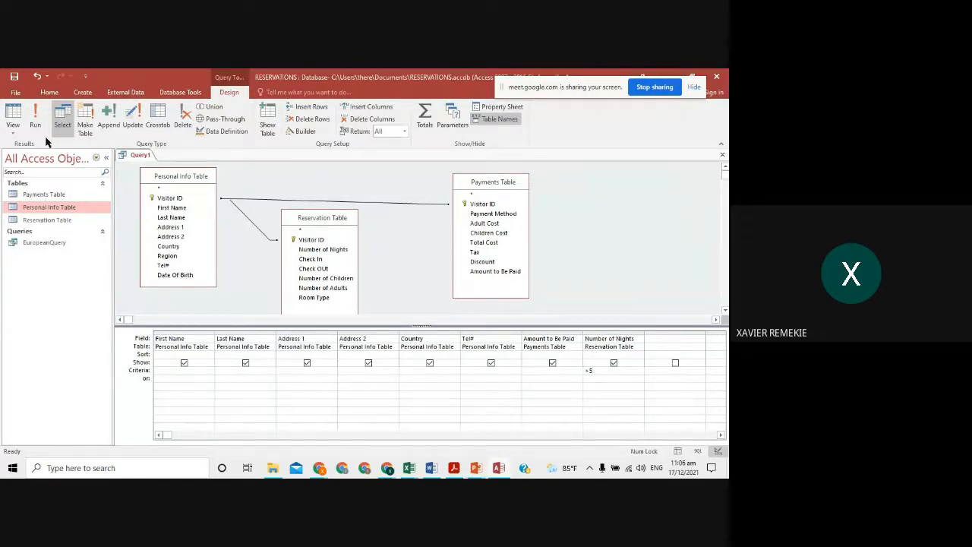
click(35, 116)
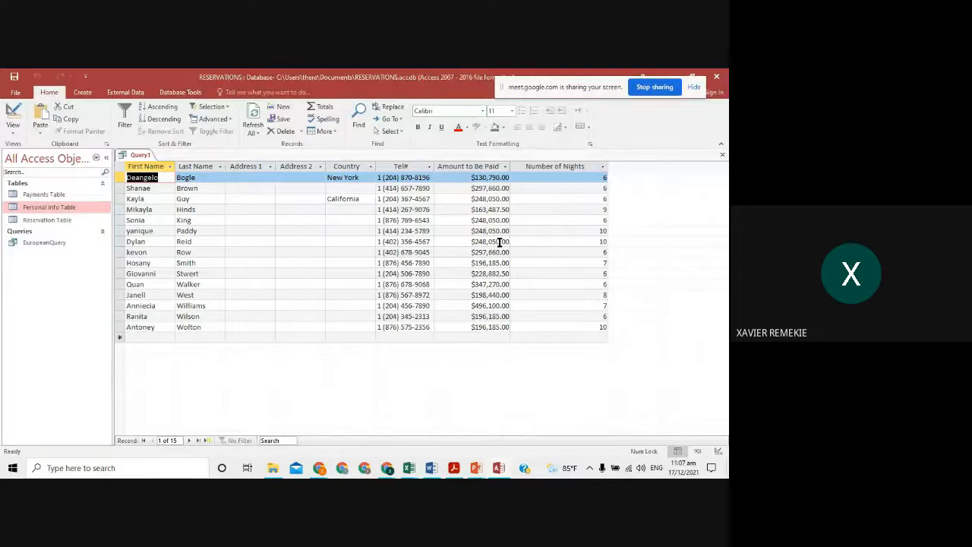
- Put Query1 back in Design View and circle 'not local residents' on the assignment slide
click(14, 114)
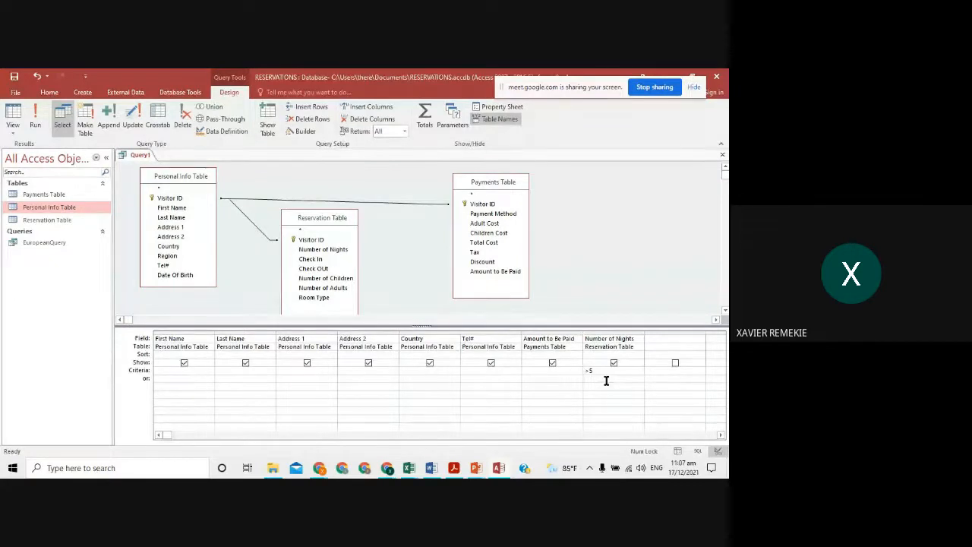
key(alt+Tab)
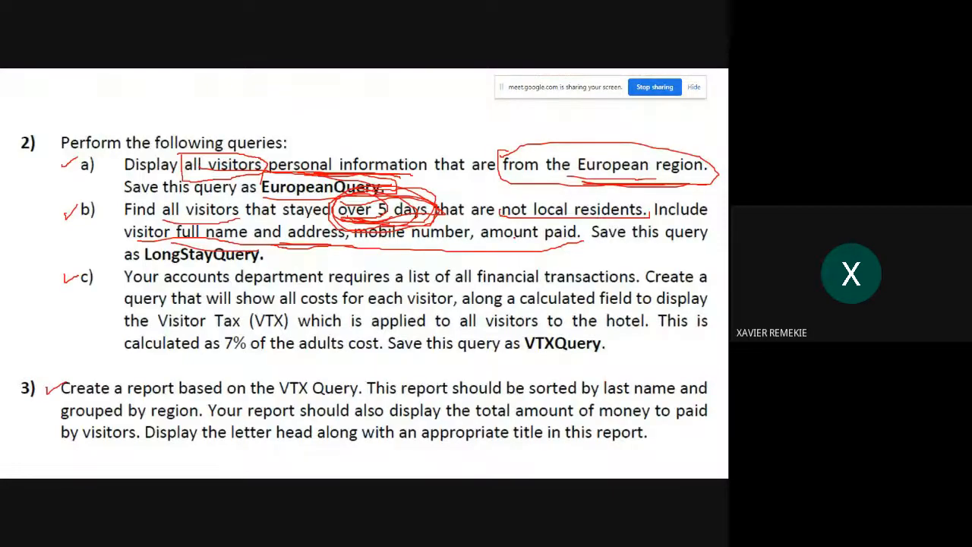
drag(498, 204, 617, 189)
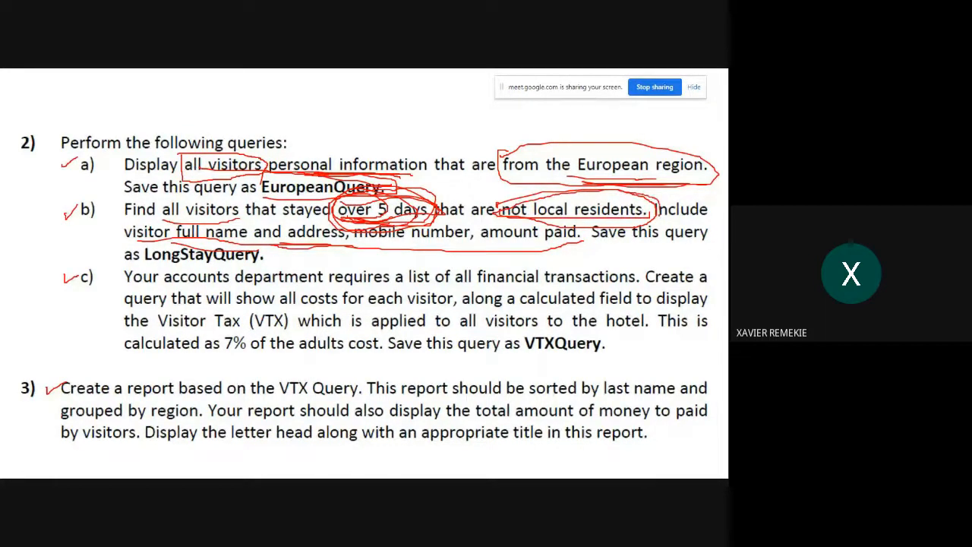
- Annotate the slide from 'not local residents' through 'amount paid', then return to Query1's design
drag(651, 206, 562, 235)
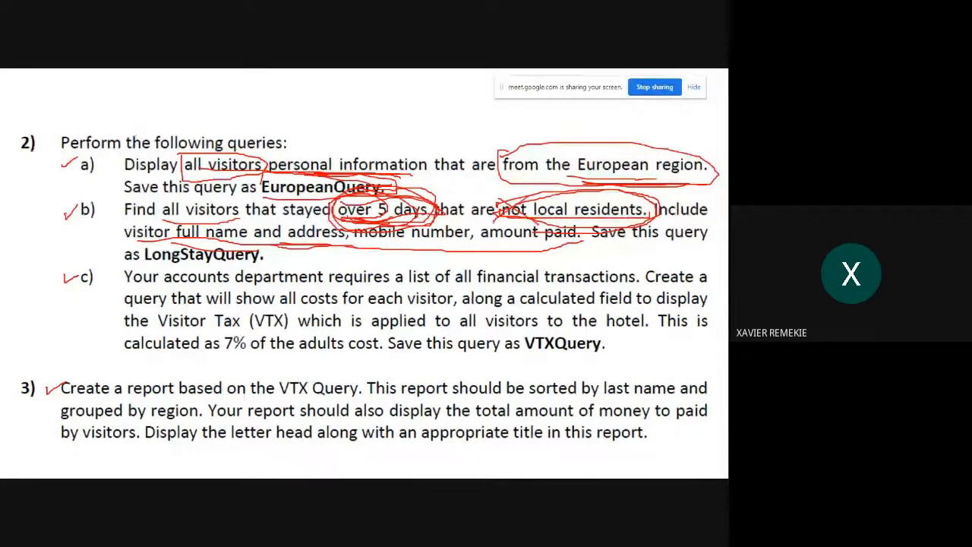
key(alt+Tab)
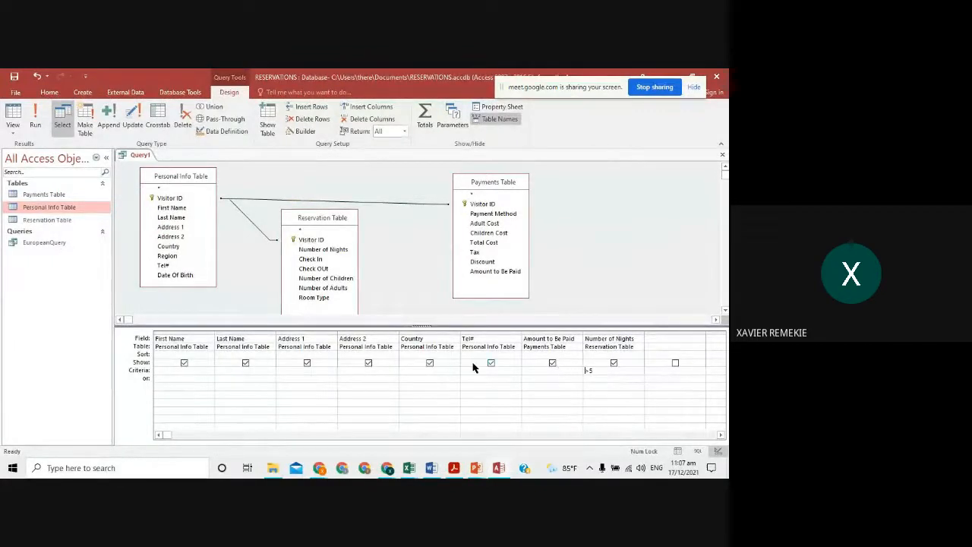
- Add Region as the ninth field, run Query1 to spot JA-region visitors, and return to design
double_click(193, 257)
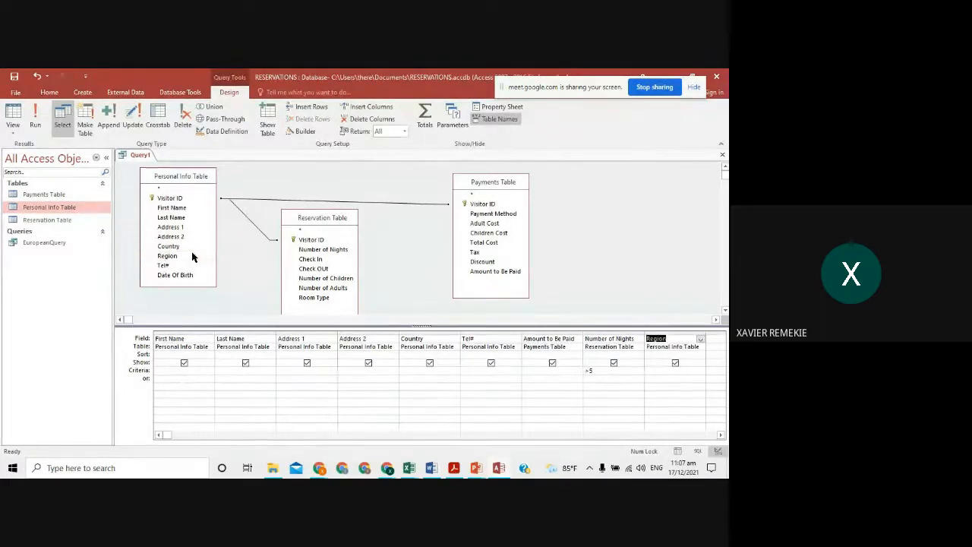
click(37, 114)
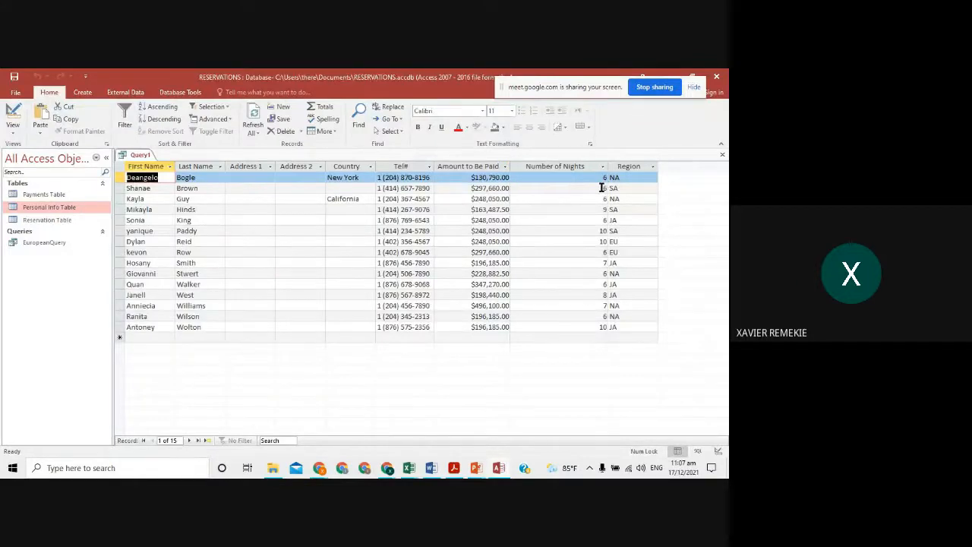
click(622, 220)
click(626, 264)
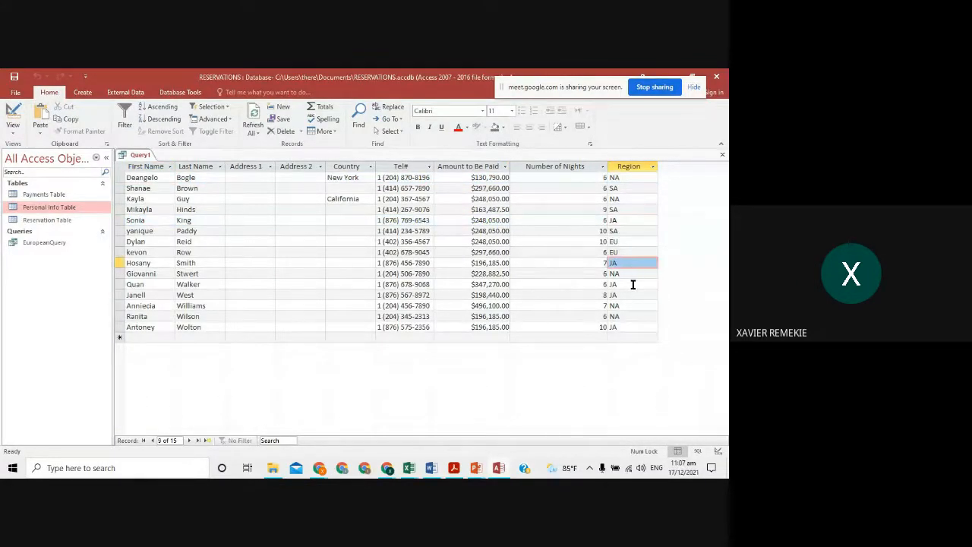
click(632, 286)
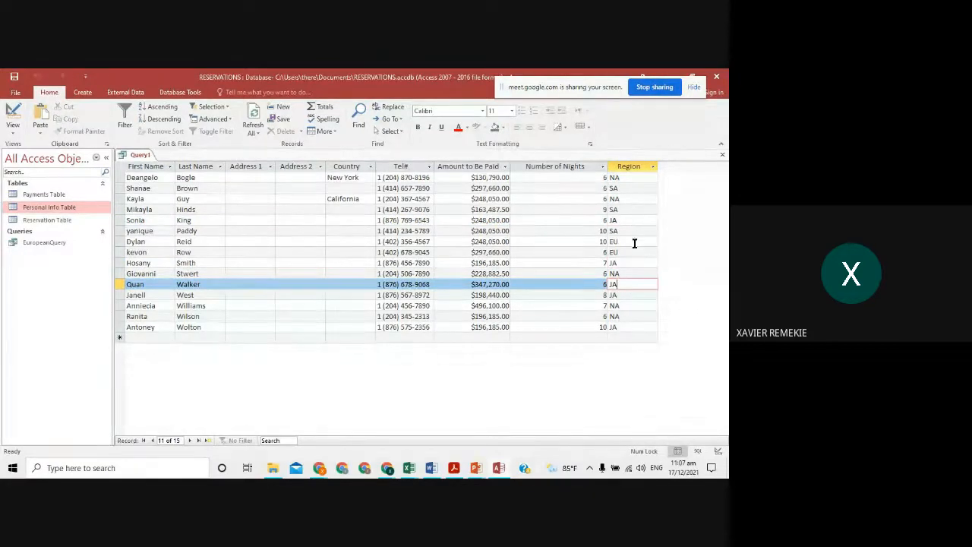
click(14, 112)
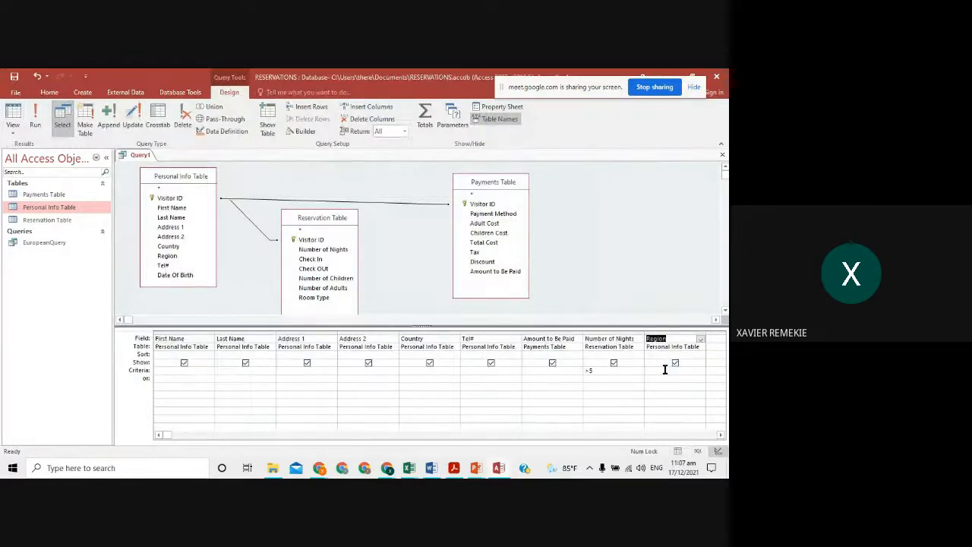
click(664, 369)
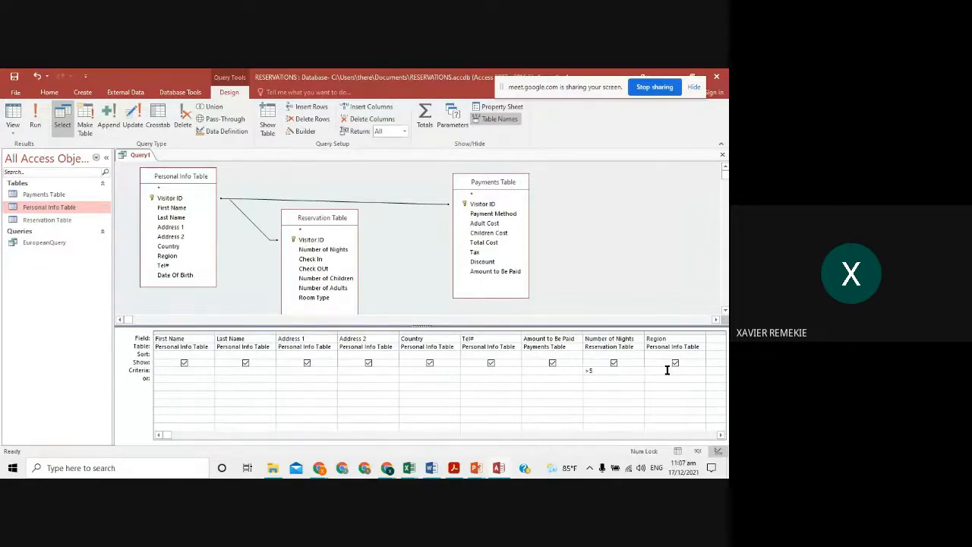
- Set the Region criterion to <>"JA", testing variants, so Query1 returns 10 non-JA records
text(<>"JA)
click(36, 114)
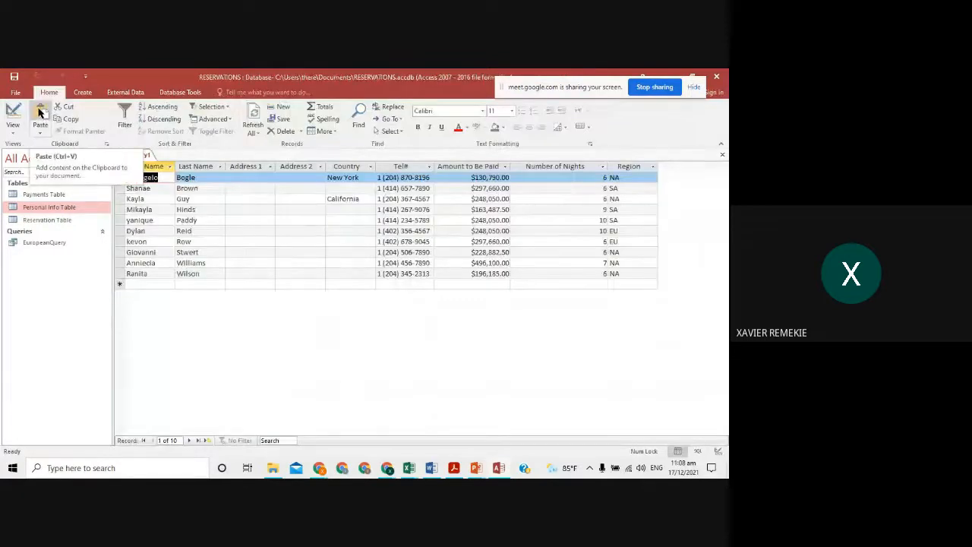
click(13, 114)
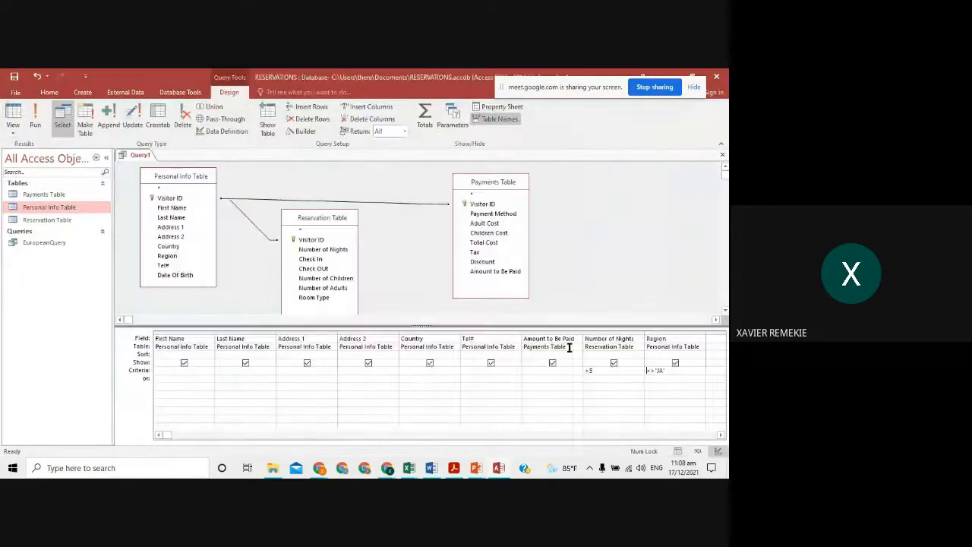
click(648, 370)
key(BackSpace)
key(BackSpace)
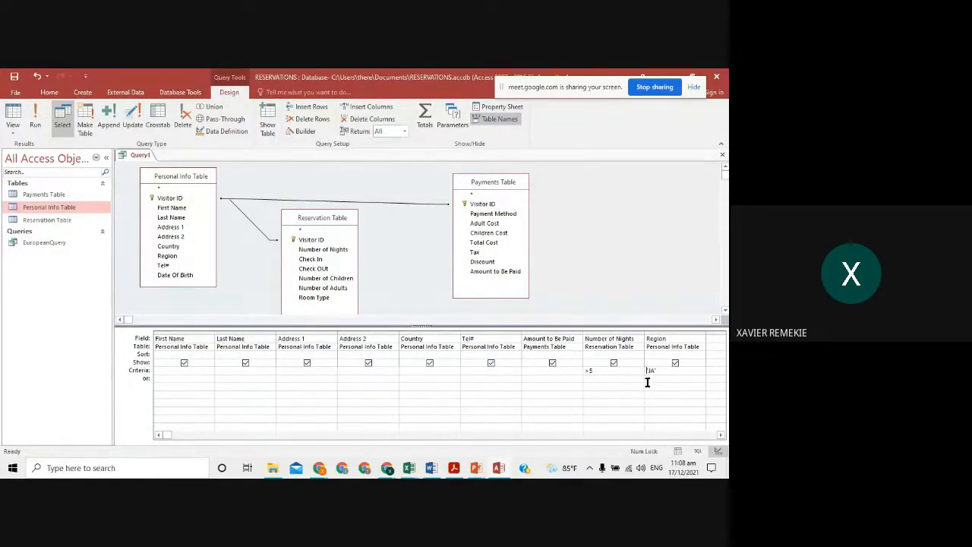
click(37, 114)
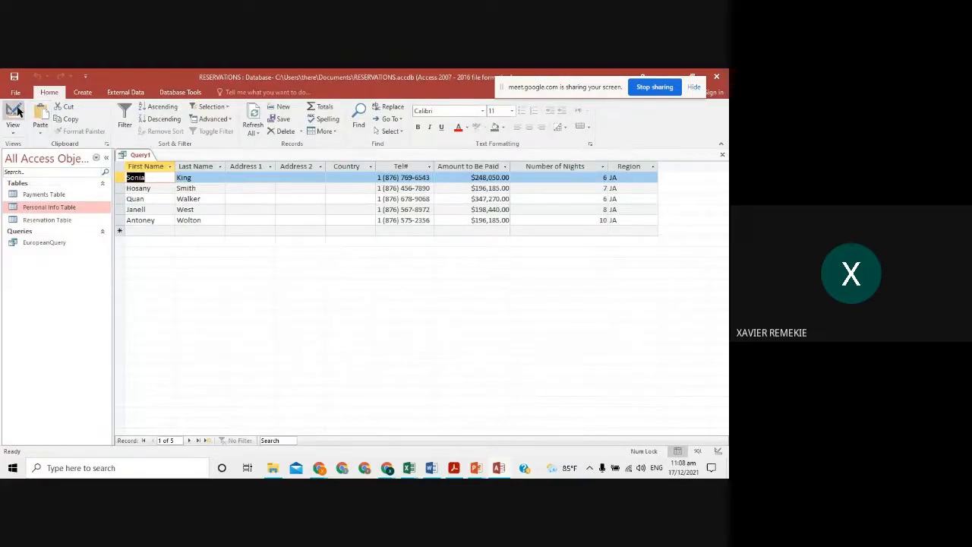
click(14, 112)
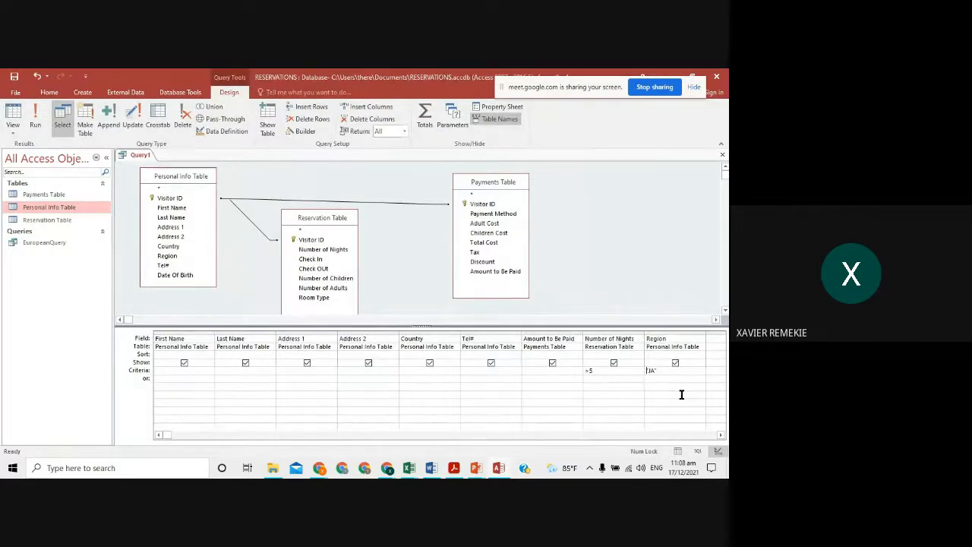
text(>)
click(34, 113)
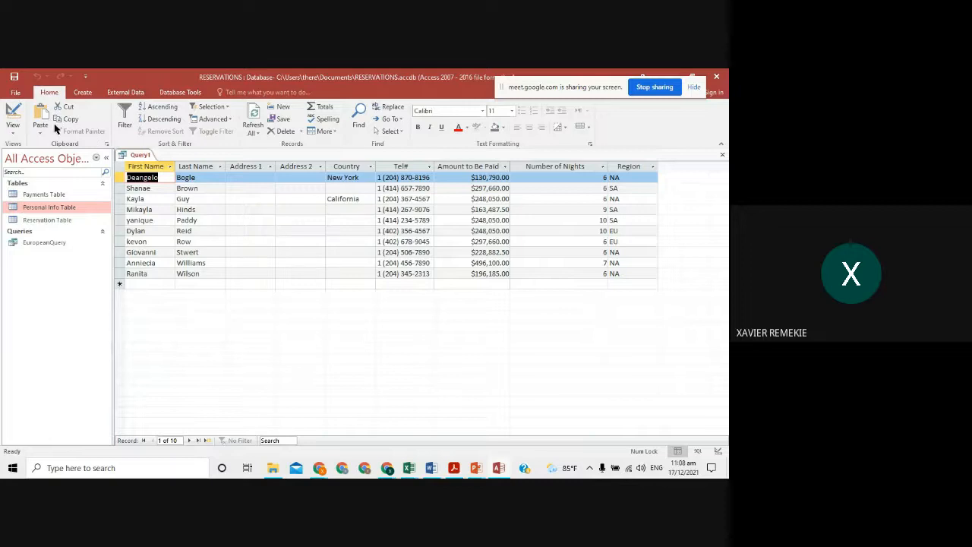
- Replace the Region criterion with separate NA, SA and EU rows and run the query
click(13, 114)
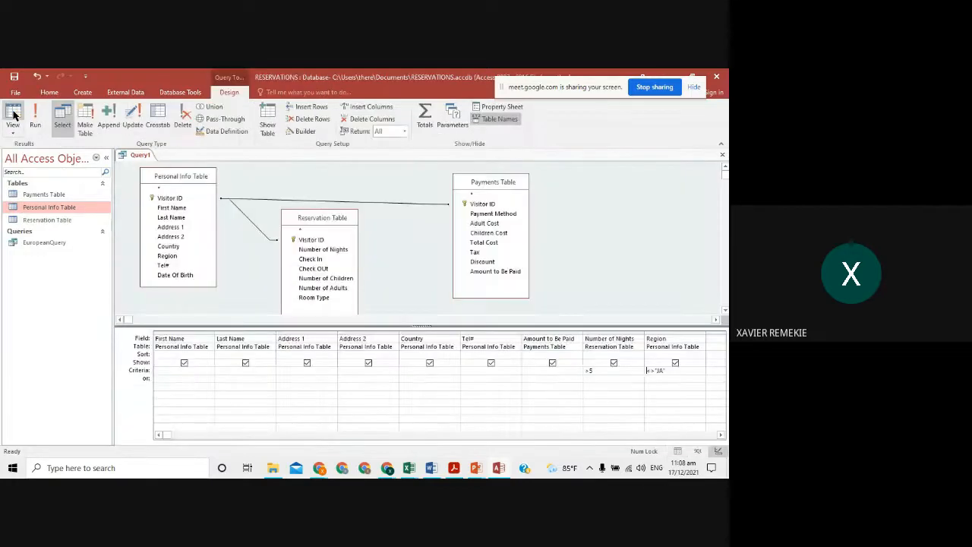
drag(665, 370, 643, 372)
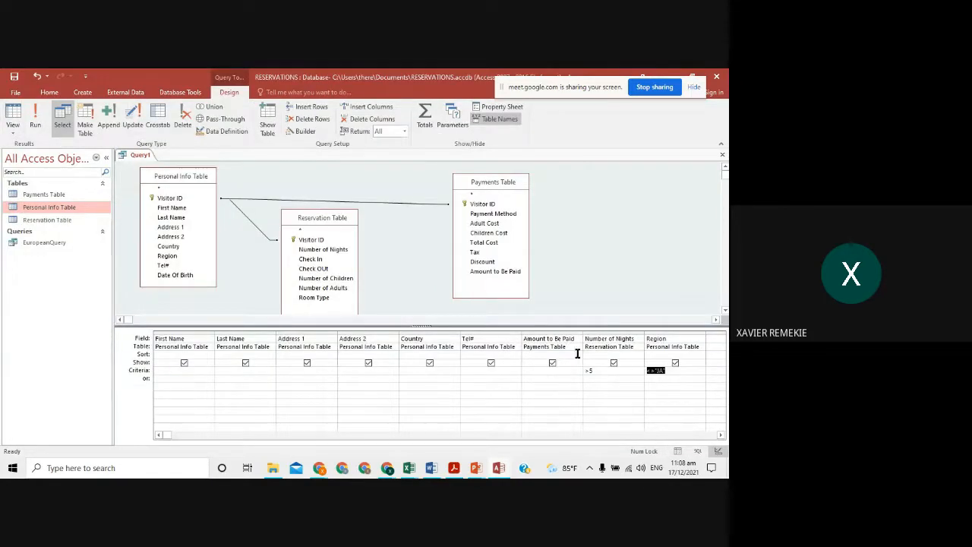
key(Delete)
key(Caps_Lock)
text(NO)
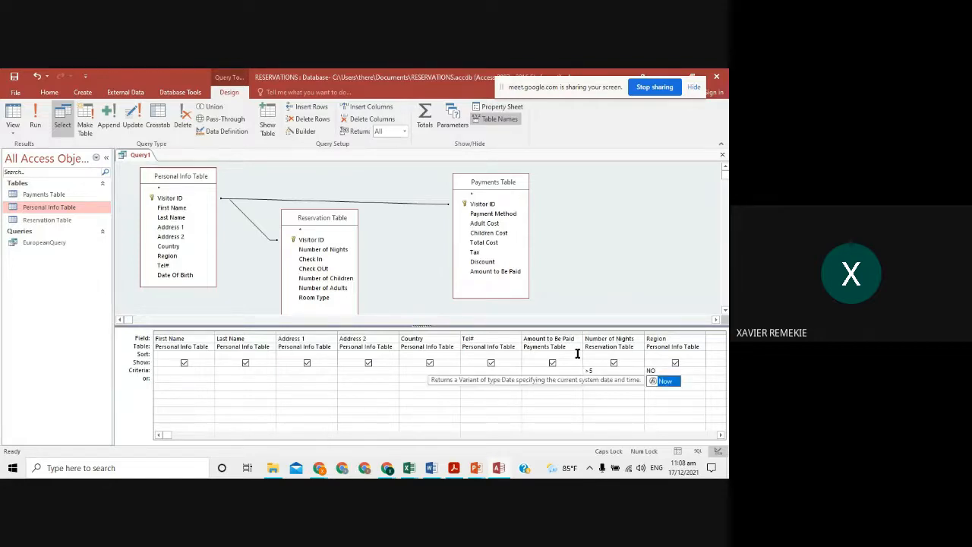
key(BackSpace)
text(A)
key(Down)
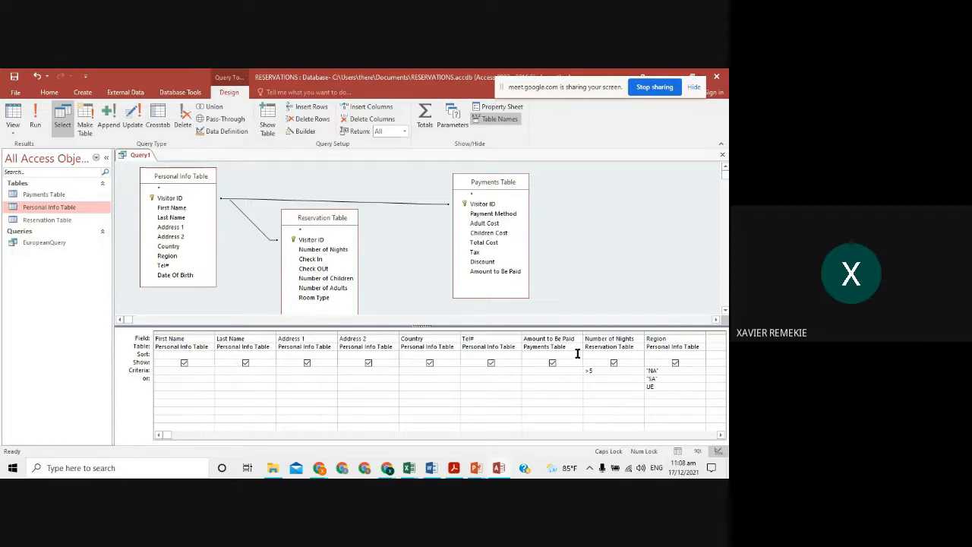
text(EU)
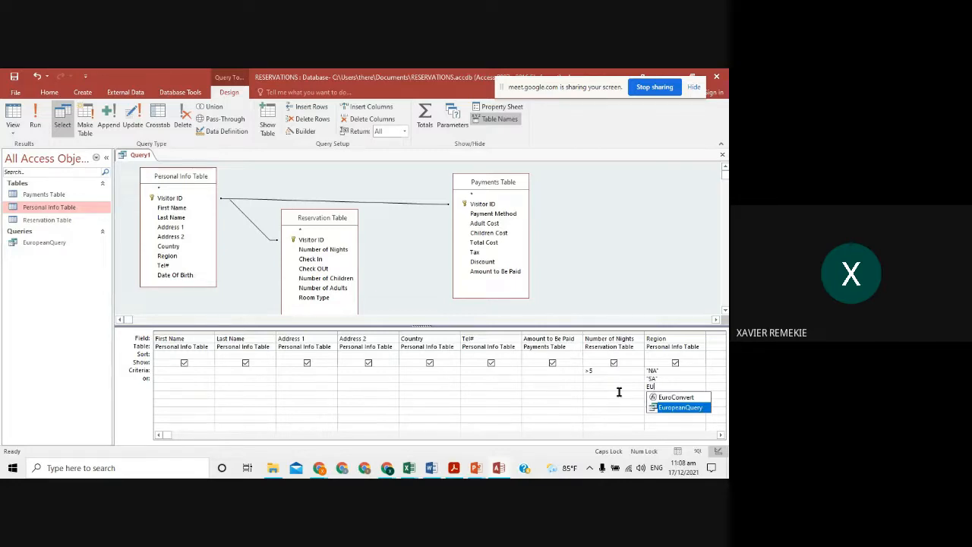
click(670, 377)
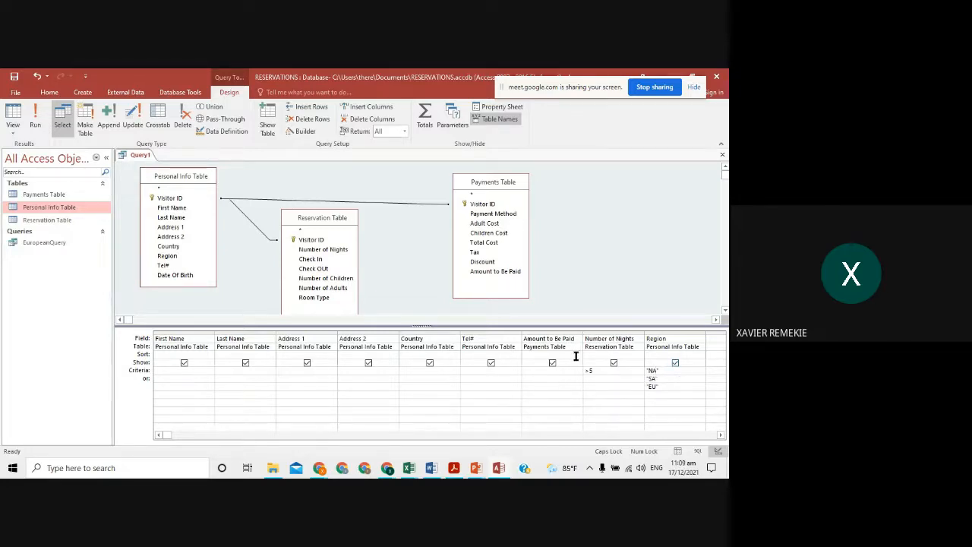
click(34, 114)
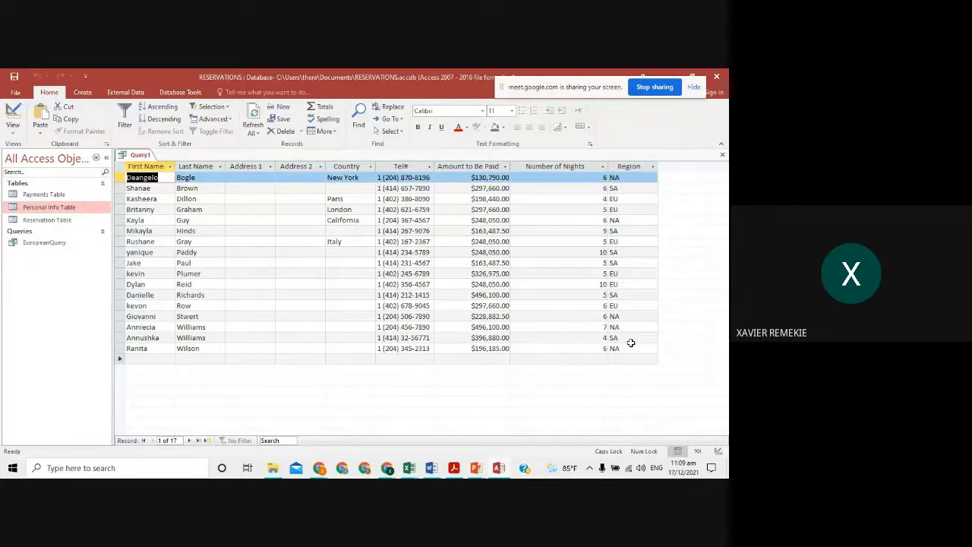
- Swap the NA, SA and EU criteria back to a single <>"JA" and rerun for 10 visitors
click(23, 112)
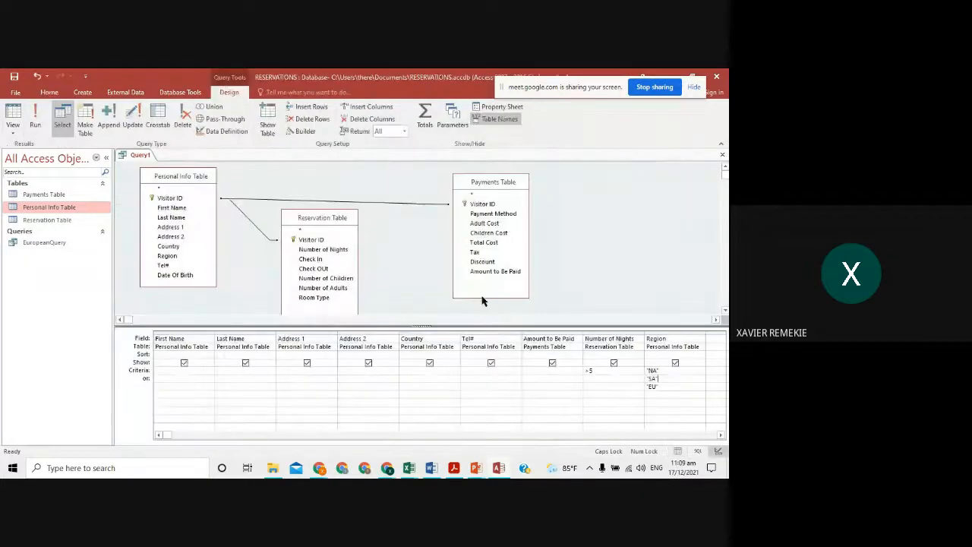
double_click(648, 388)
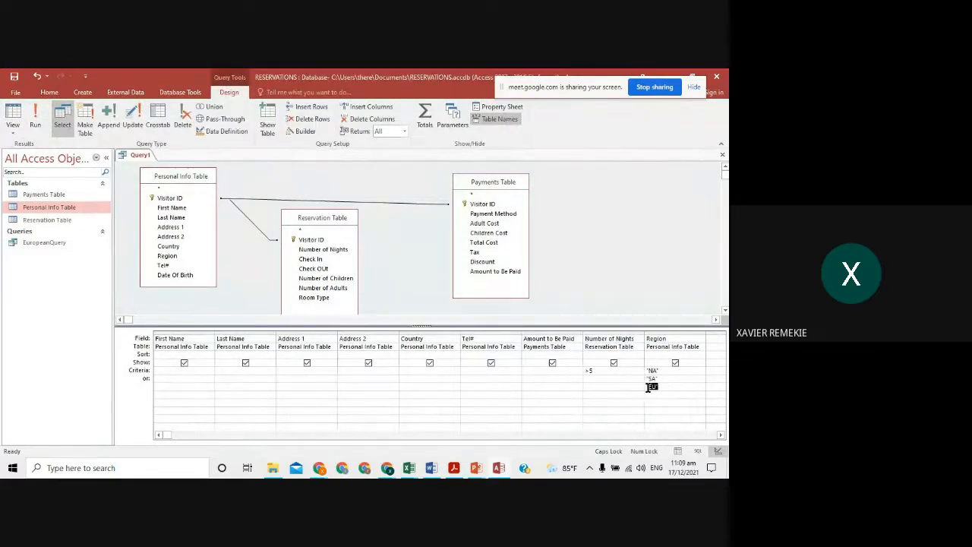
key(Delete)
double_click(650, 378)
key(Delete)
double_click(650, 370)
key(Delete)
text(<)
click(669, 386)
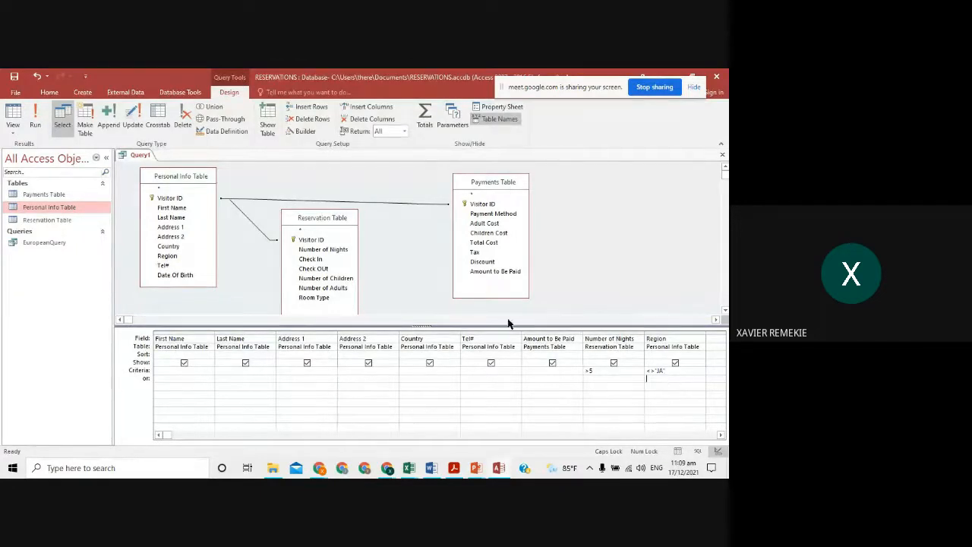
click(33, 117)
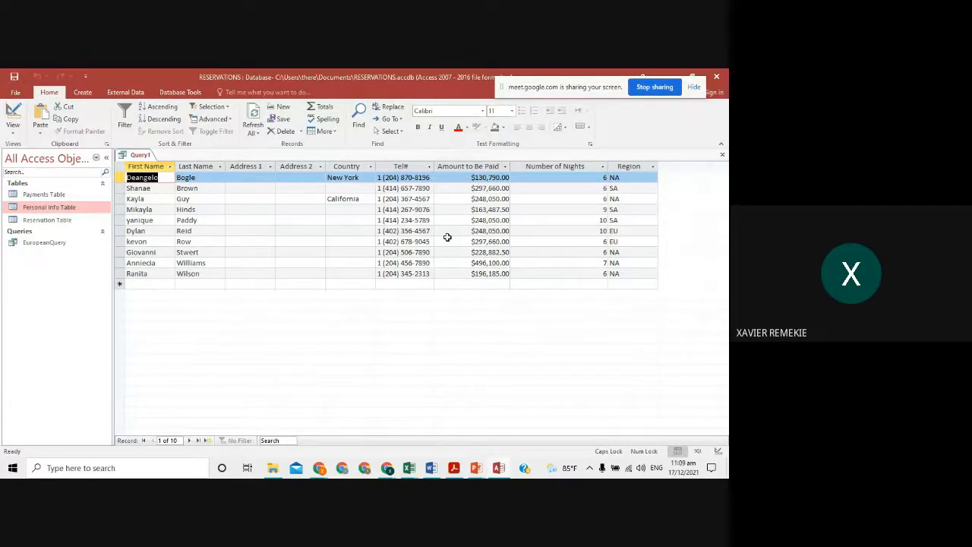
- Rerun the query from Design View and dismiss the text-too-long message
click(14, 110)
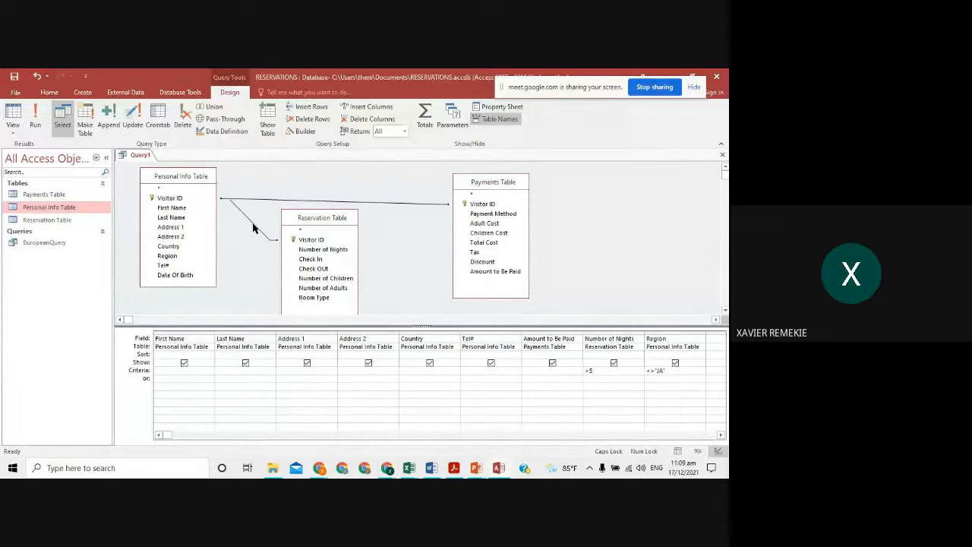
click(34, 119)
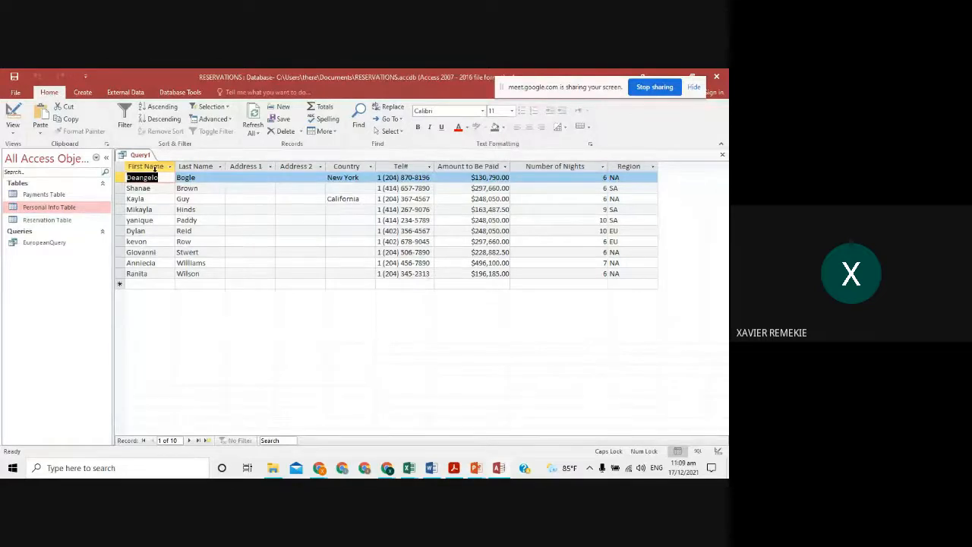
click(40, 114)
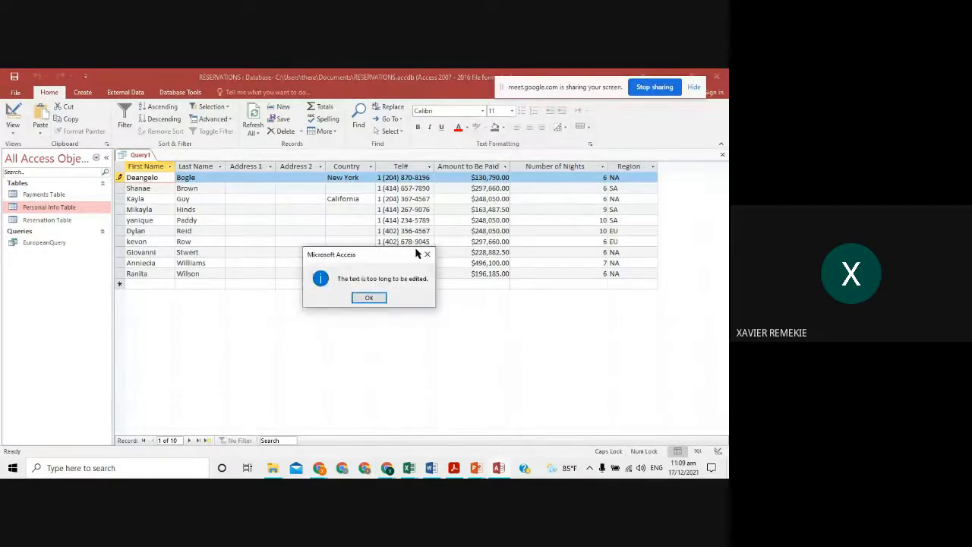
click(426, 254)
click(12, 113)
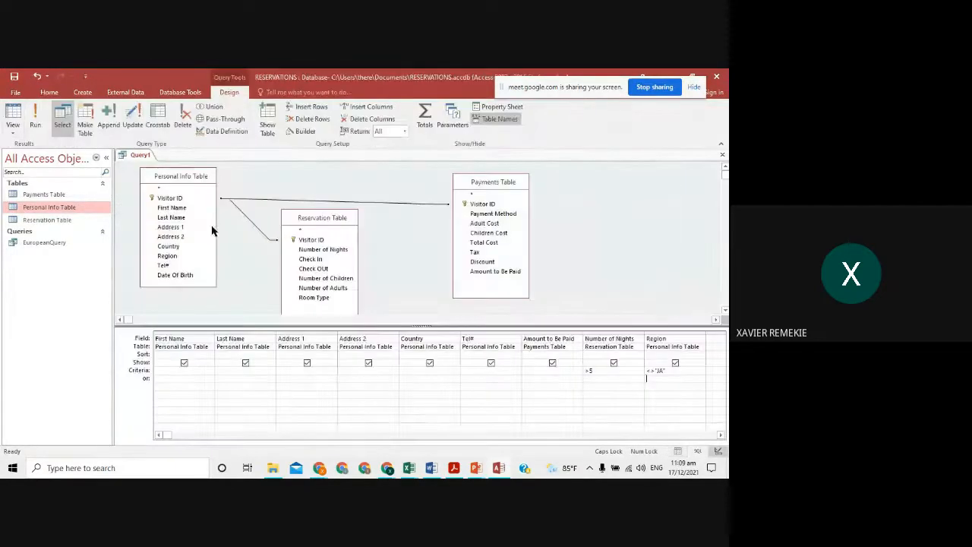
- Delete the Personal Info–Reservation and Payments Table joins, then run the query unjoined
click(245, 219)
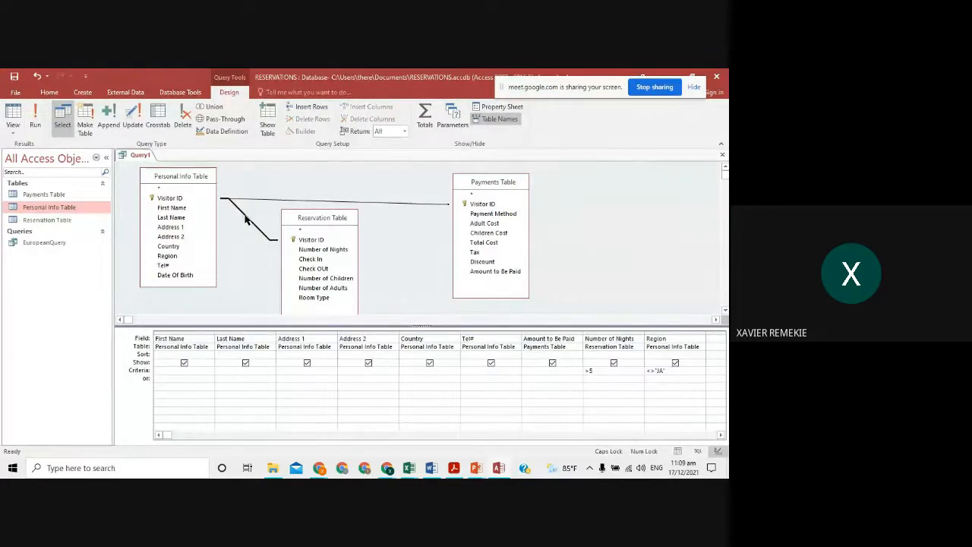
key(Delete)
click(255, 201)
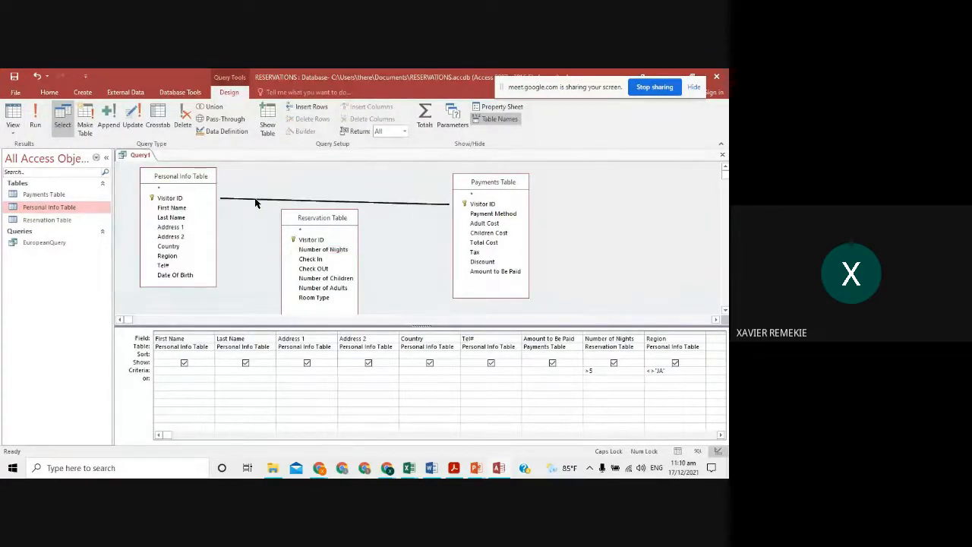
key(Delete)
click(42, 114)
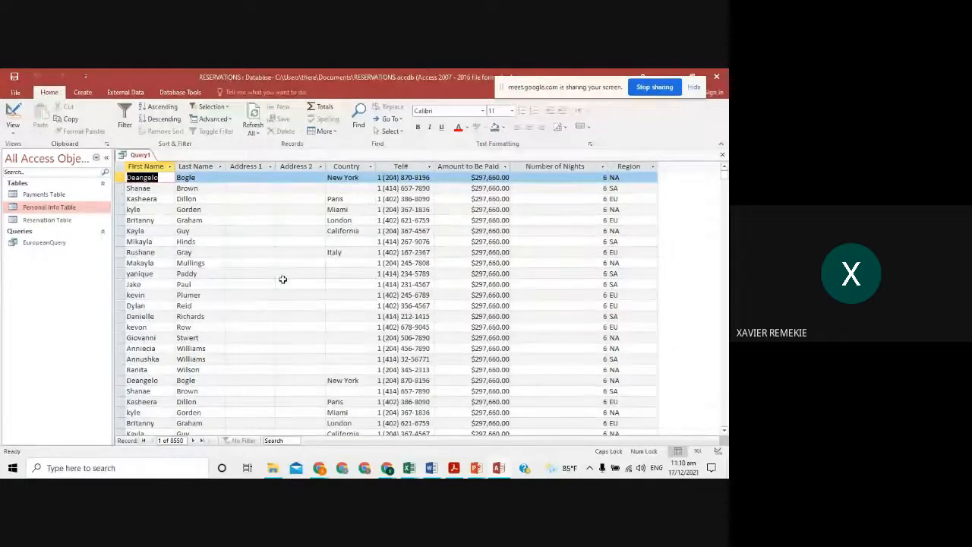
- Scroll through the unjoined query results and inspect the records
scroll(311, 262, down, 15)
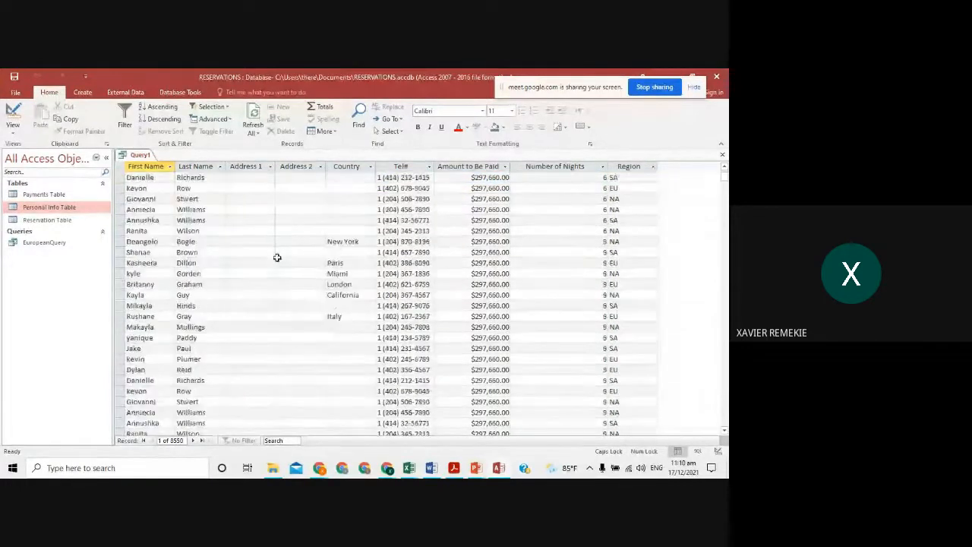
scroll(277, 254, down, 15)
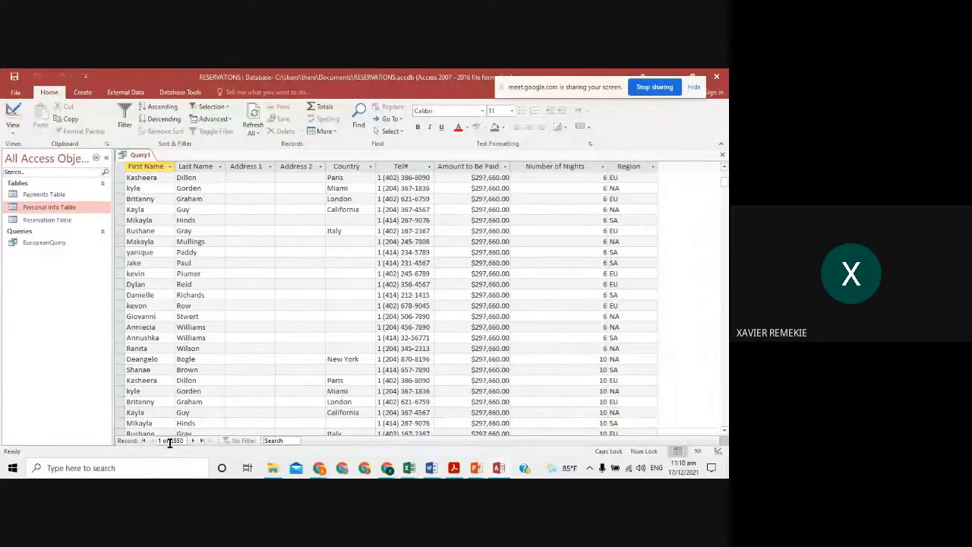
scroll(304, 314, down, 10)
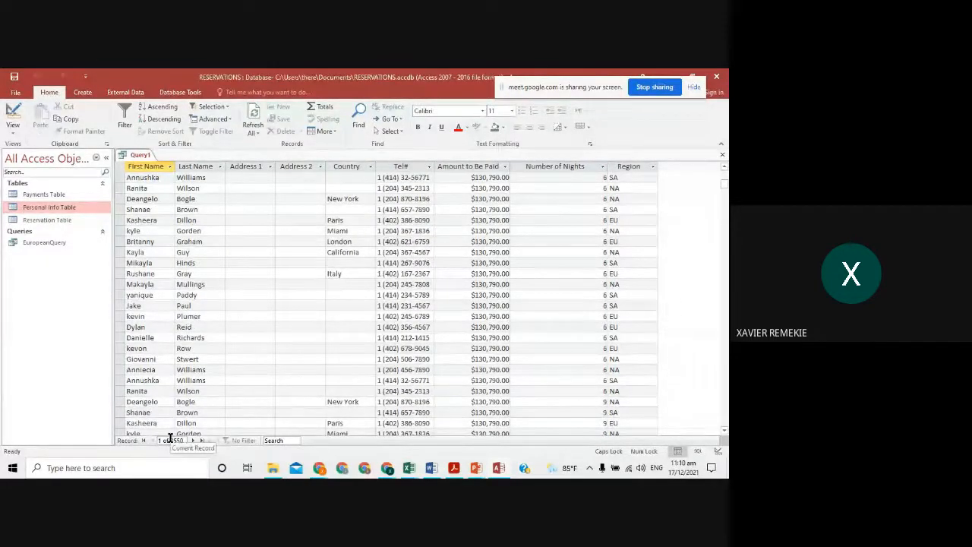
click(170, 440)
click(220, 377)
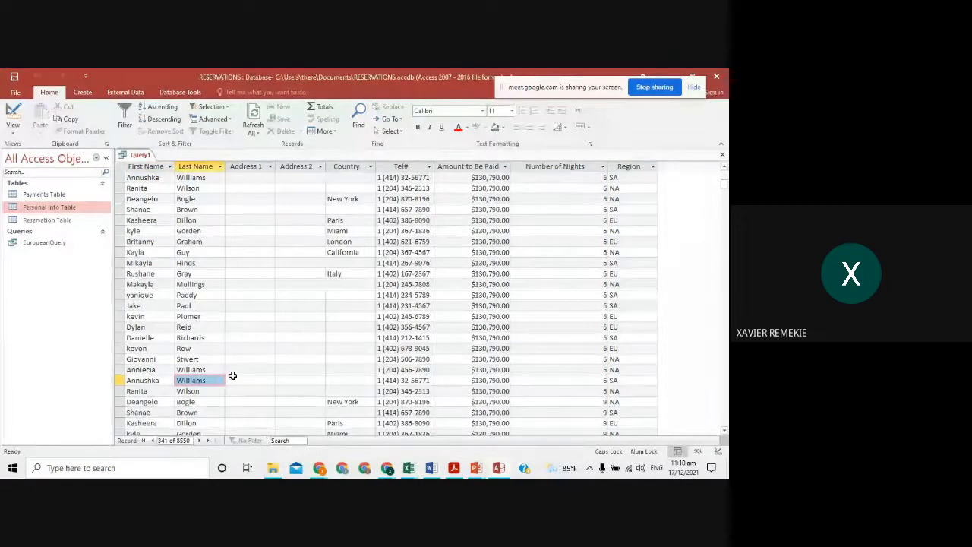
scroll(228, 357, down, 5)
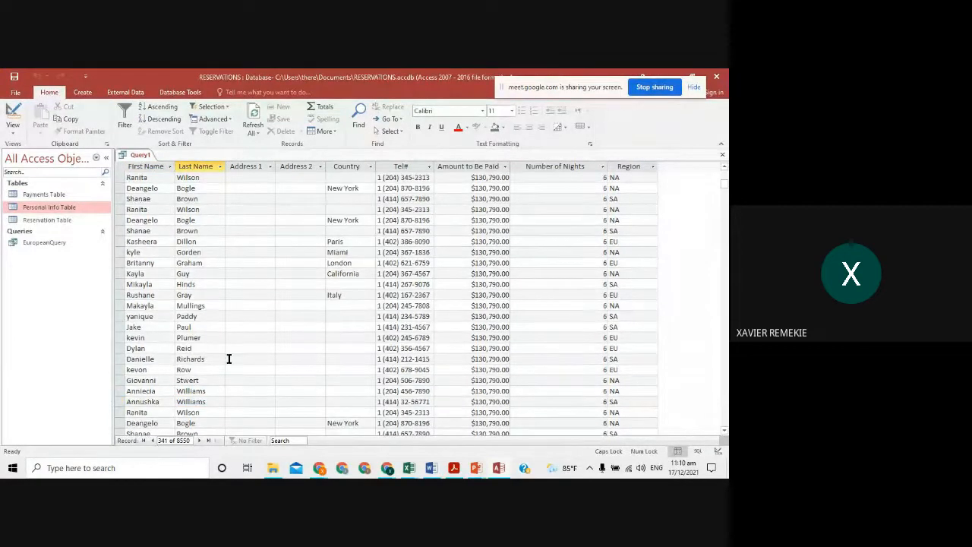
- Rejoin Personal Info Table to Reservation Table on Visitor ID and rerun the query
click(13, 113)
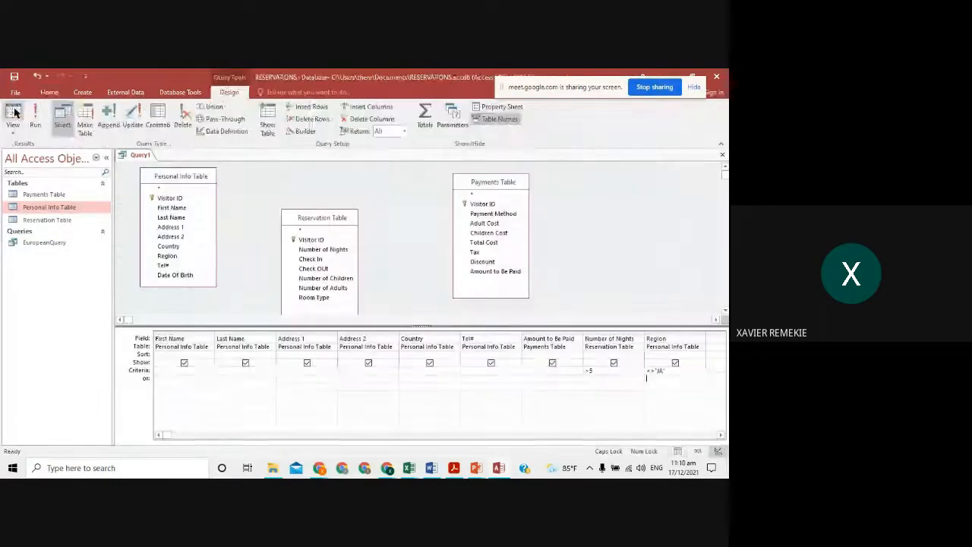
drag(188, 198, 485, 206)
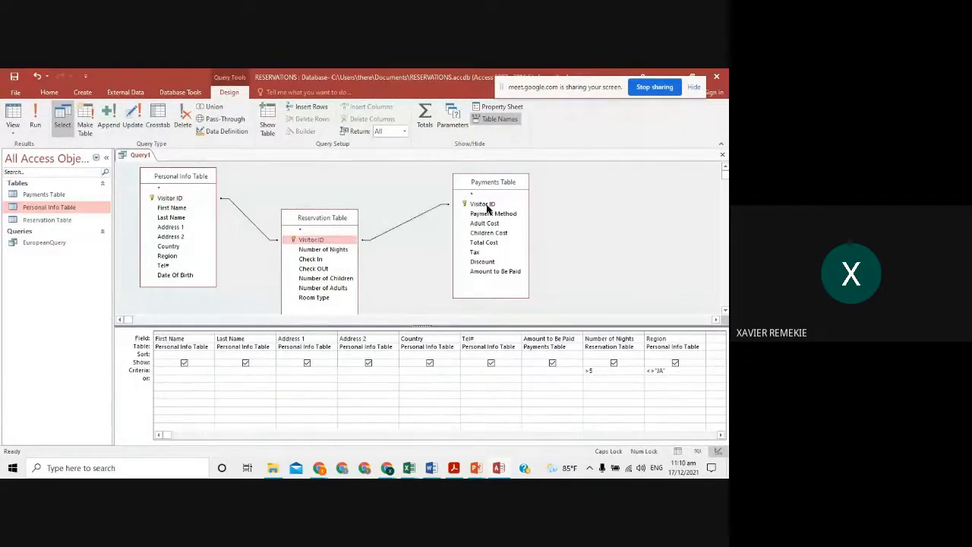
click(35, 120)
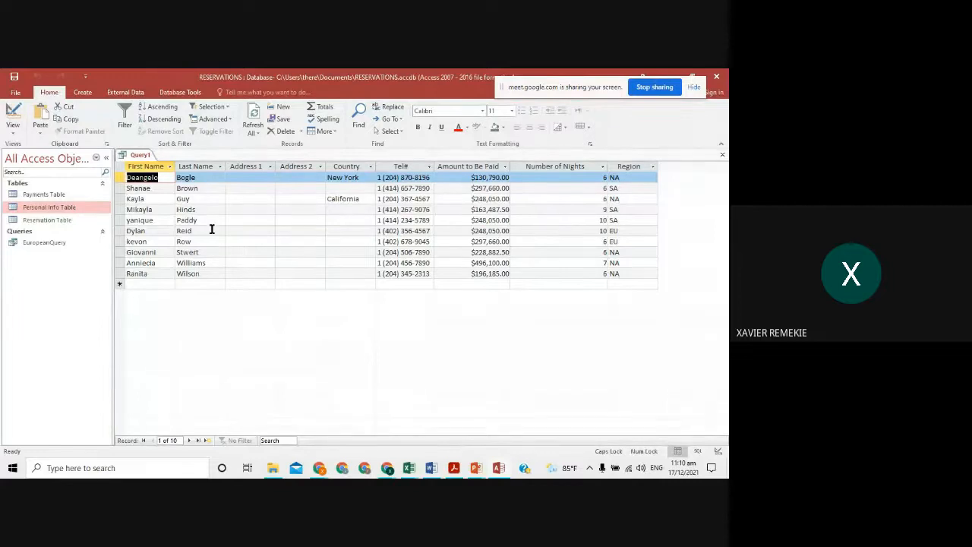
- Save the query as LongStayQuery, checking the assignment document for the required name
click(14, 76)
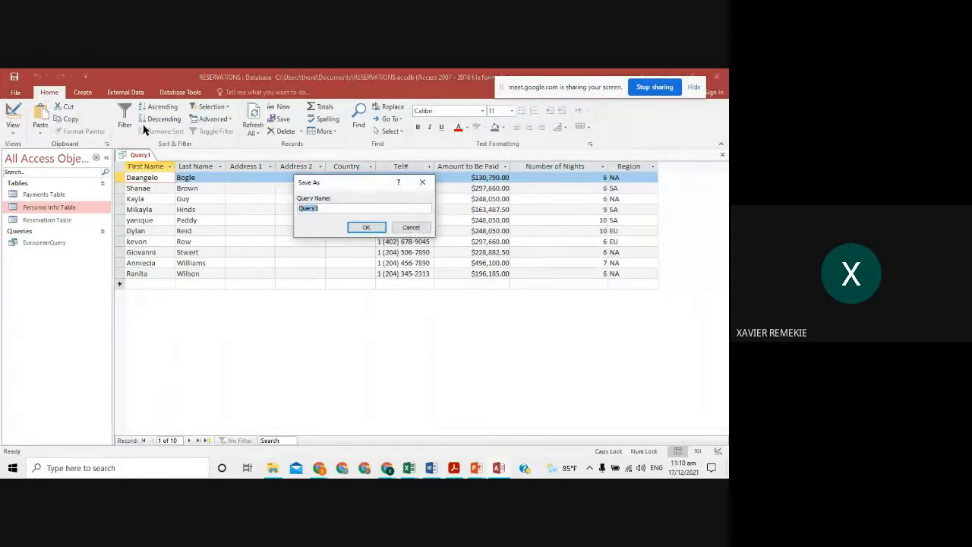
key(alt+Tab)
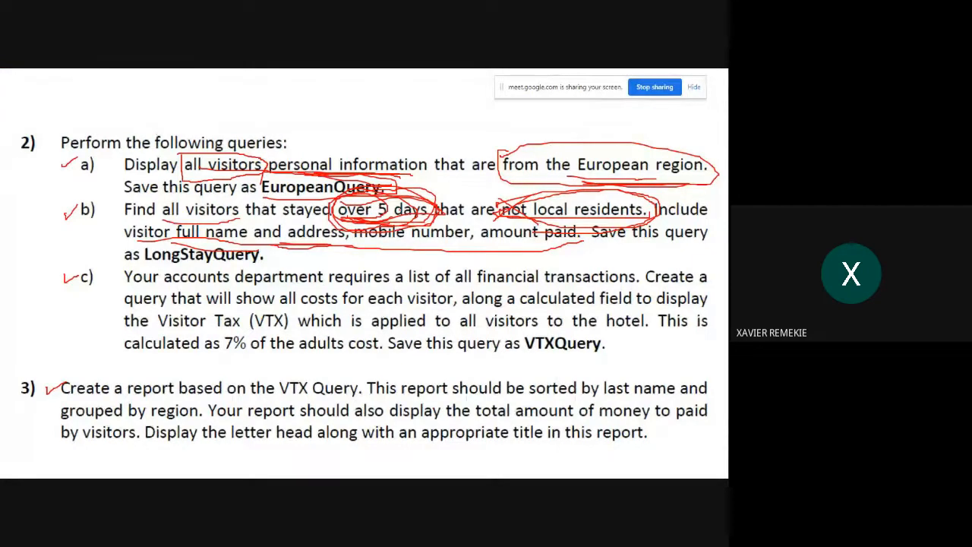
key(alt+Tab)
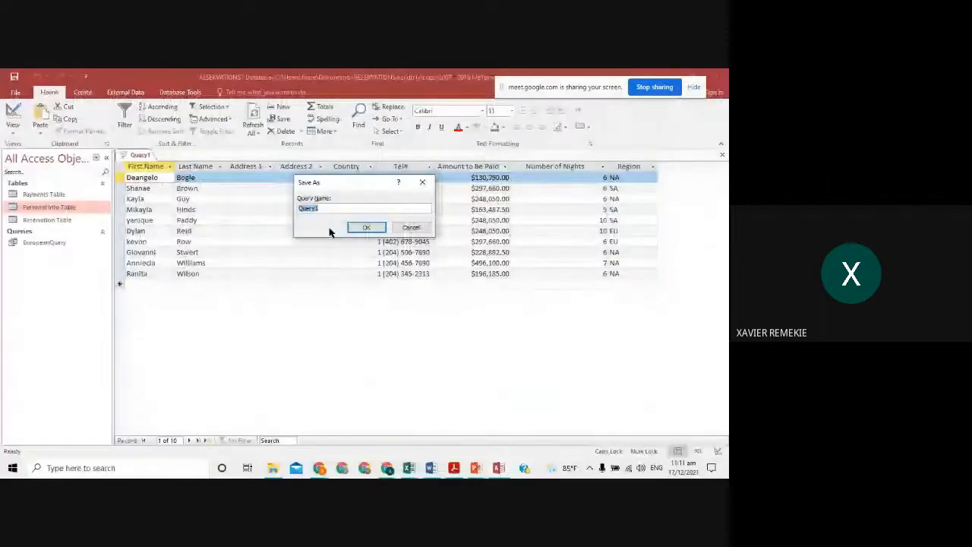
text(Long )
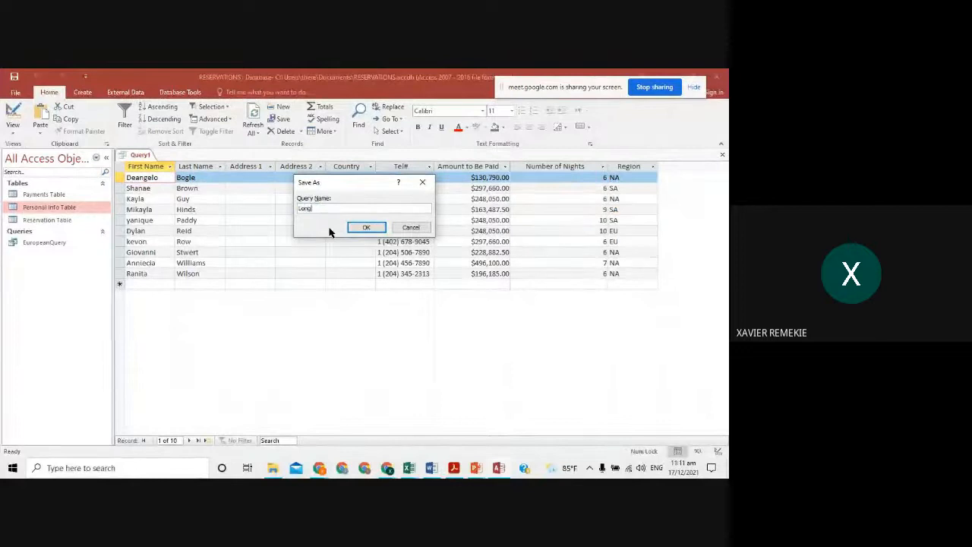
text(StayQuert)
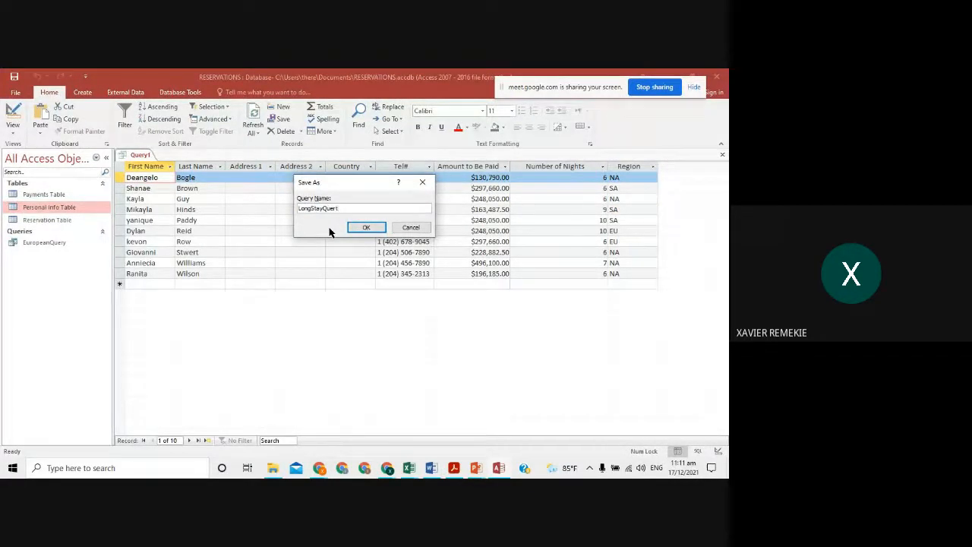
key(BackSpace)
click(361, 227)
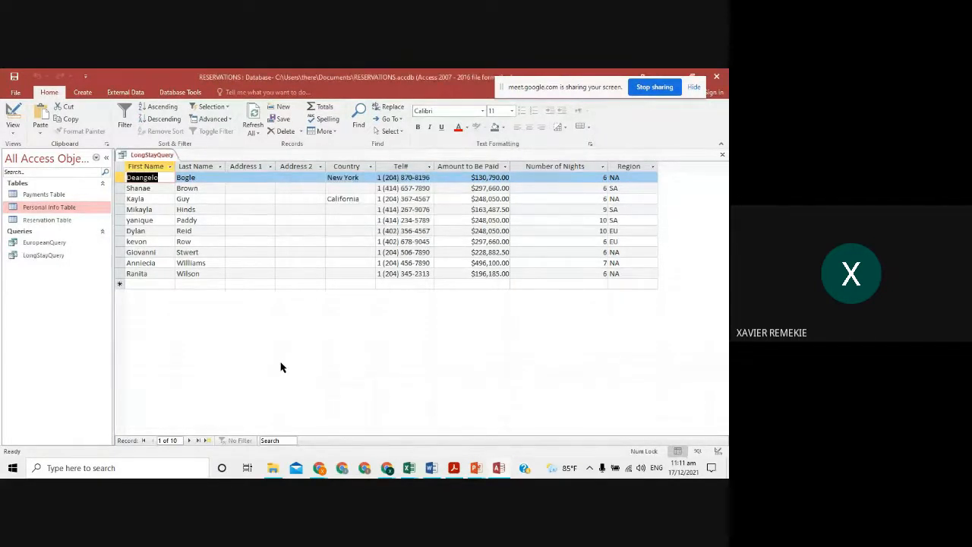
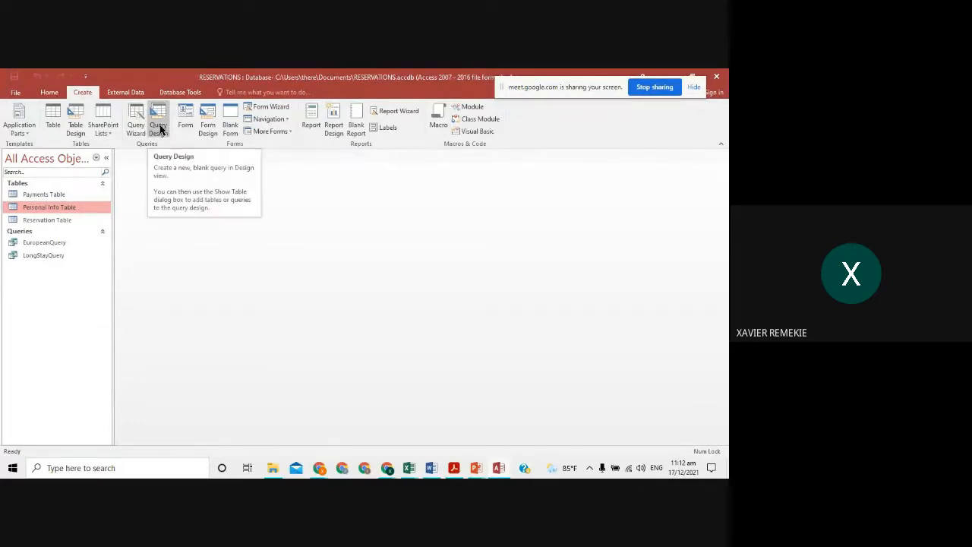
- Start a new query design containing the Payments, Personal Info and Reservation tables
click(159, 131)
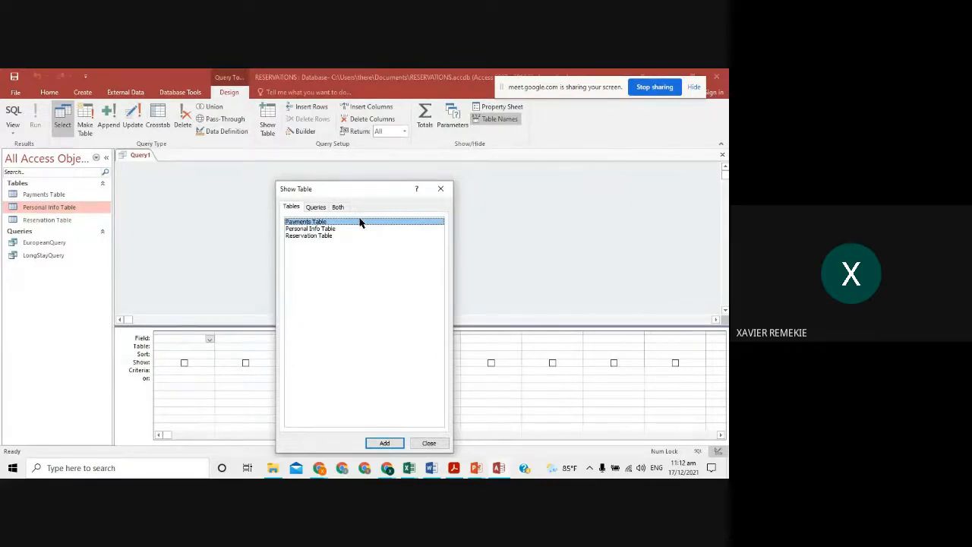
click(383, 443)
click(362, 229)
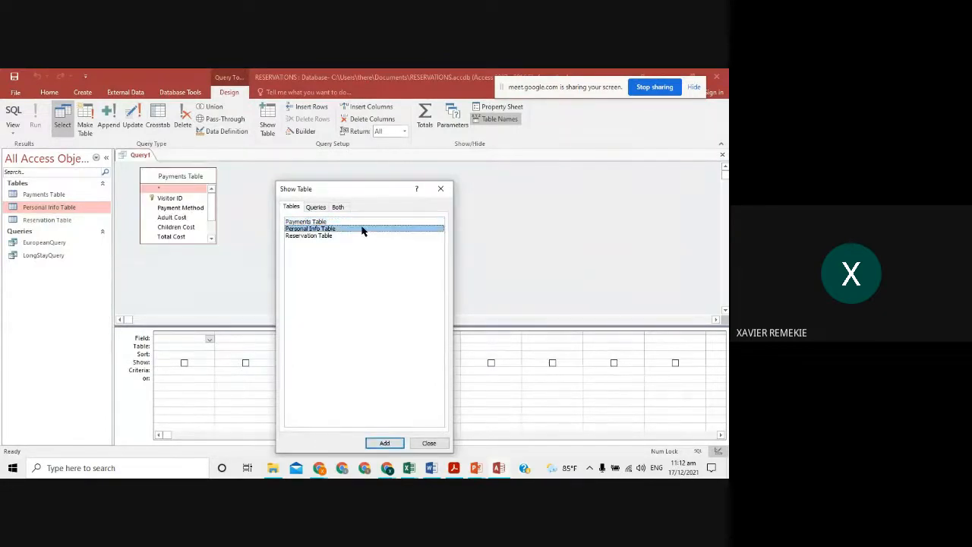
click(384, 442)
click(355, 236)
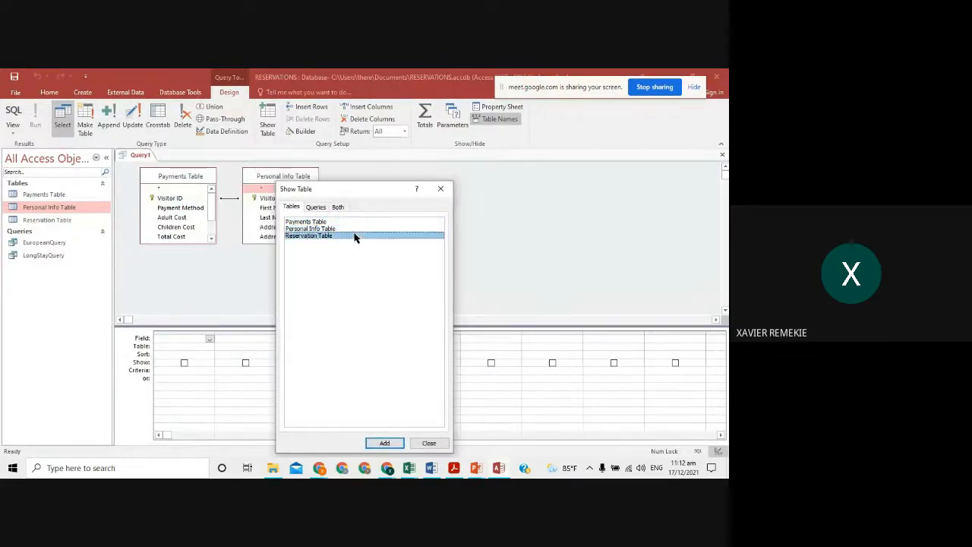
click(388, 443)
click(422, 443)
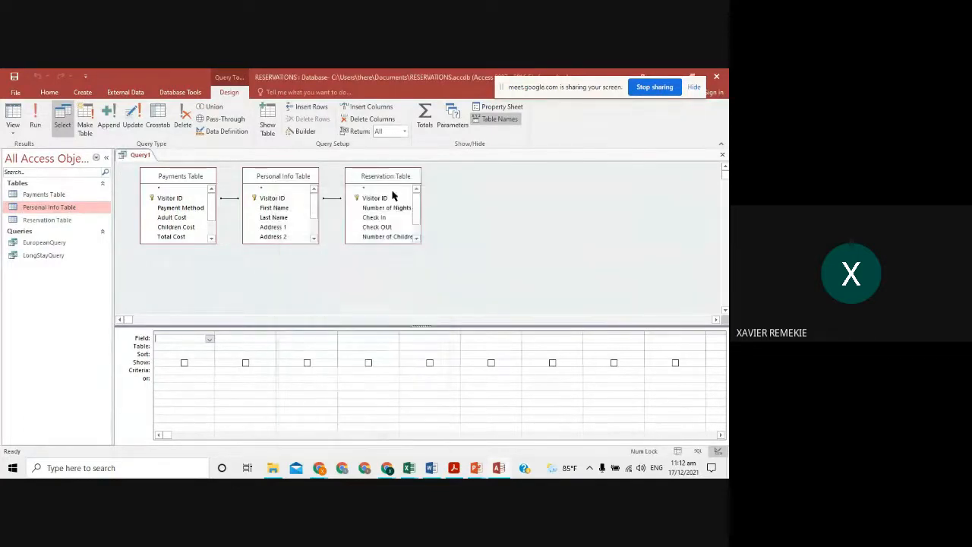
- Rearrange the three table boxes and enlarge each one to show all its fields
drag(385, 177, 447, 183)
drag(305, 176, 331, 180)
click(194, 243)
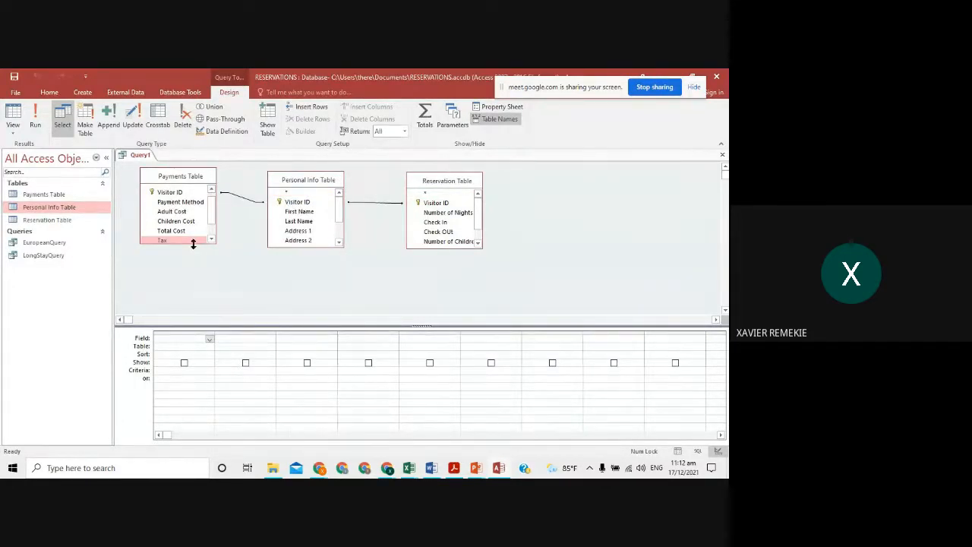
drag(194, 244, 194, 284)
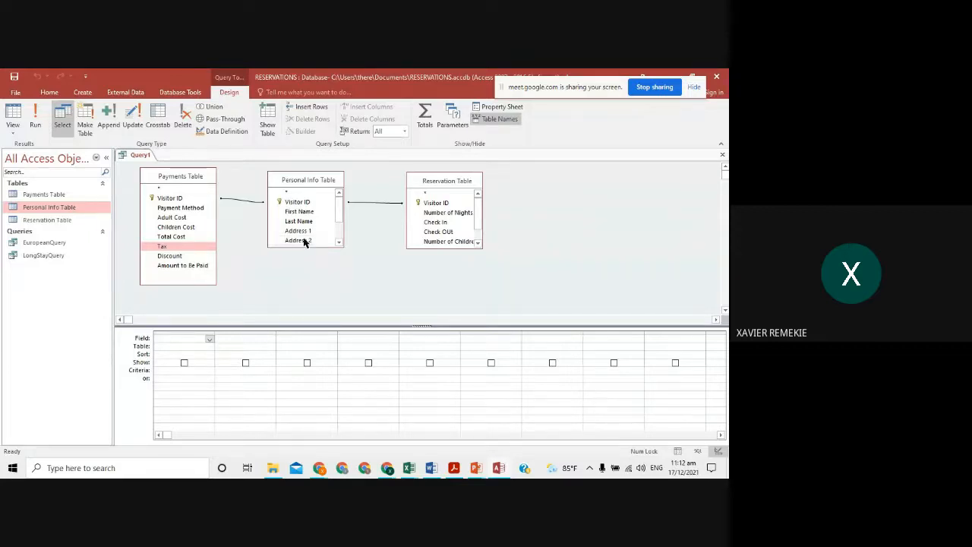
drag(323, 247, 327, 295)
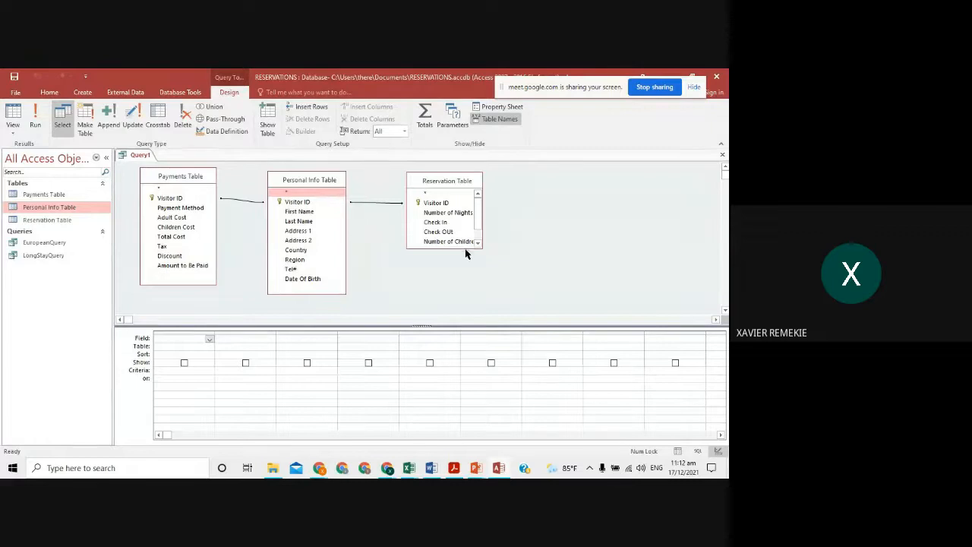
drag(465, 248, 468, 287)
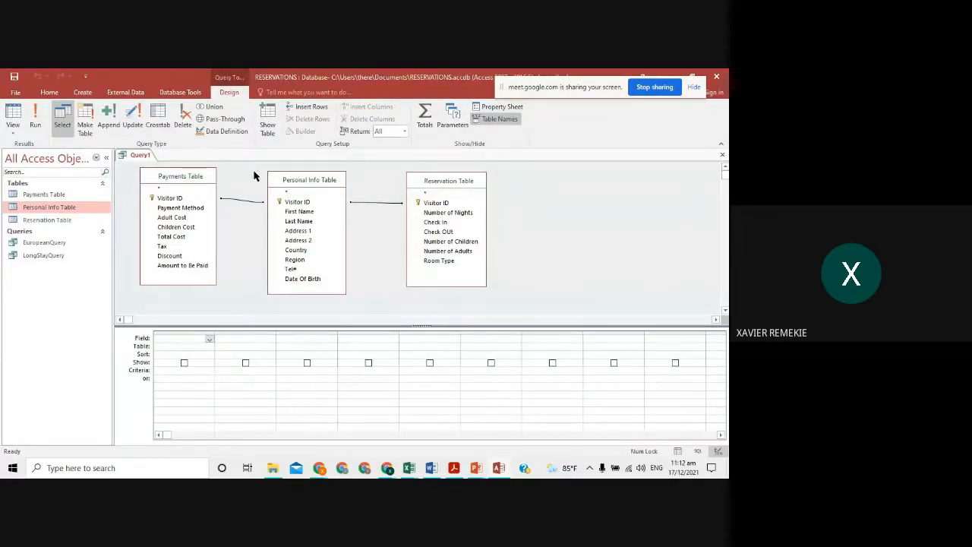
- Add First Name and Last Name to the grid, with Visitor ID moved to the first column
double_click(301, 212)
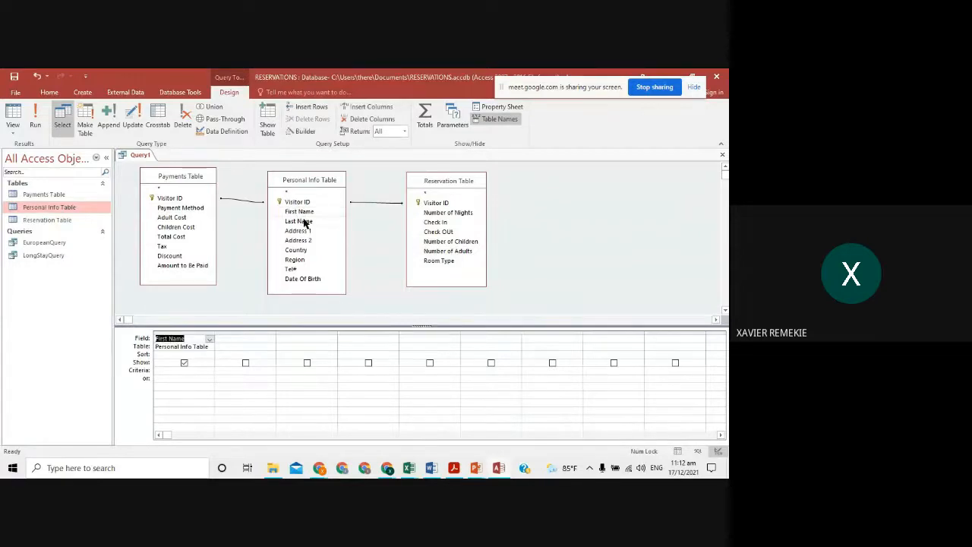
double_click(301, 220)
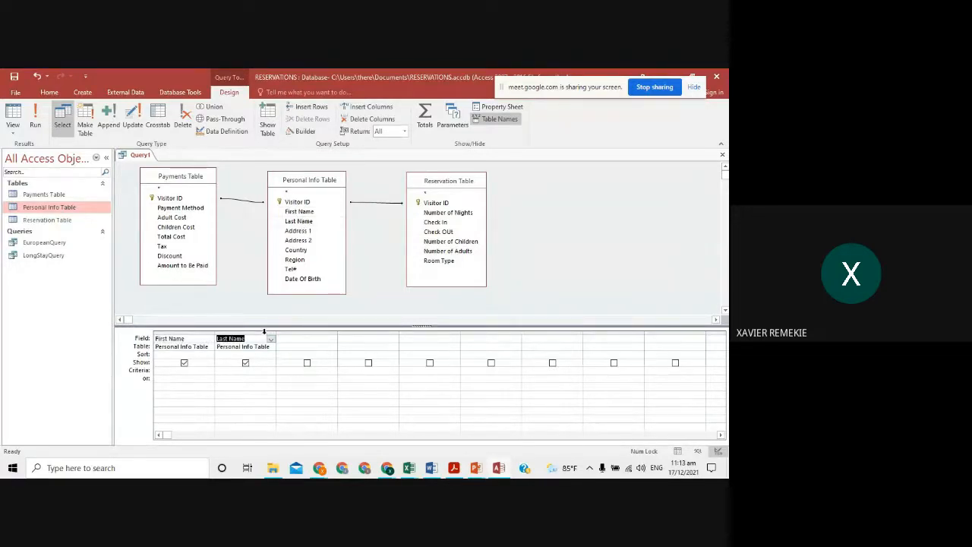
click(298, 203)
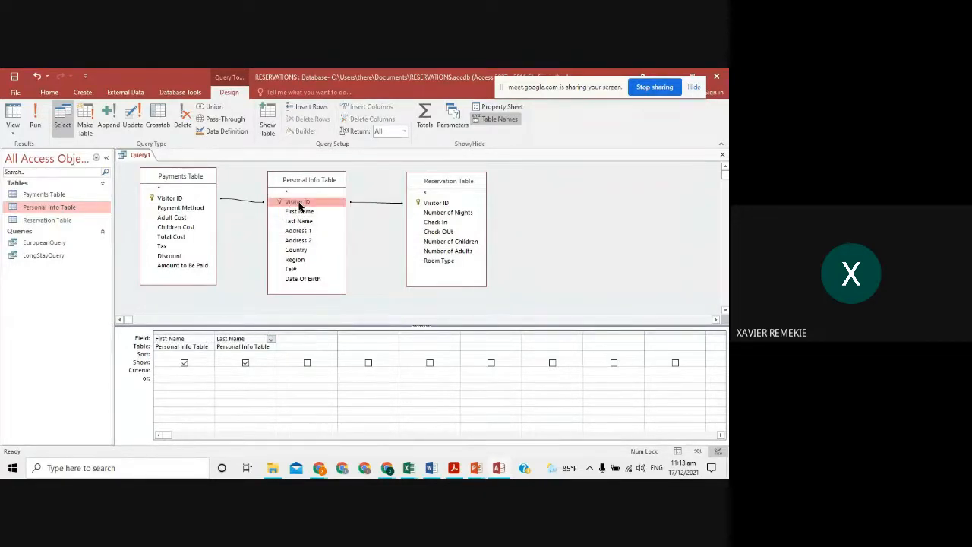
drag(298, 202, 173, 341)
click(309, 333)
click(381, 307)
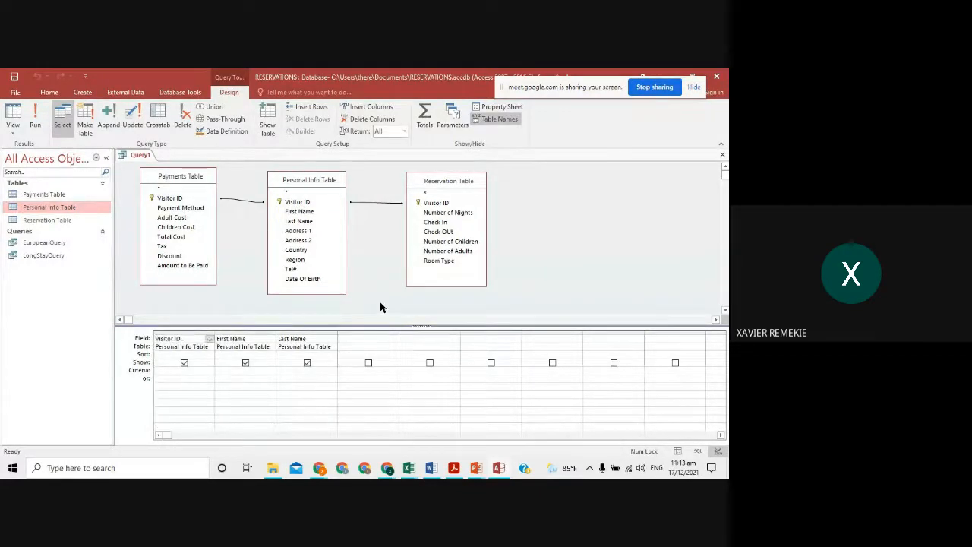
- Mark the 'show all costs' requirement, then add Adult Cost, Children Cost, Total Cost, Tax, Discount and Amount to Be Paid
key(alt+Tab)
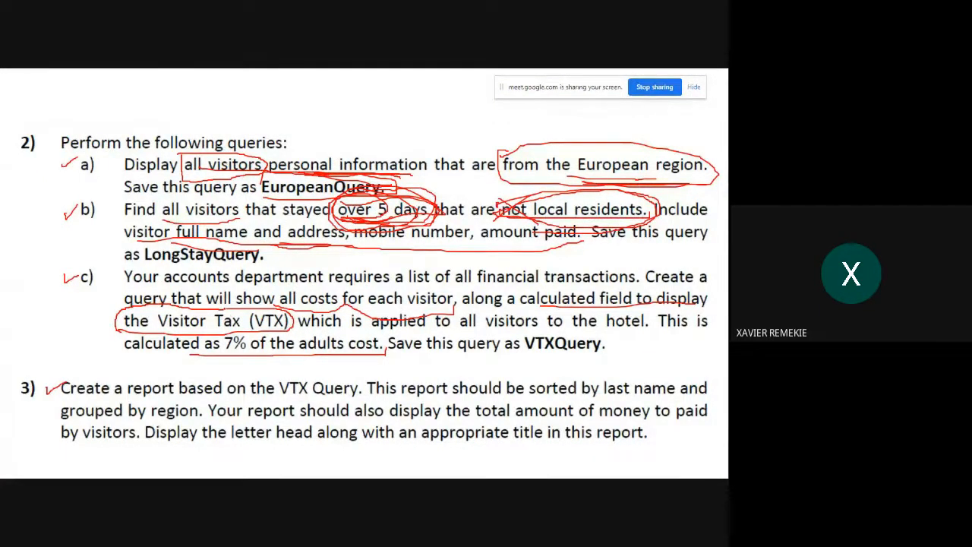
mouse_move(233, 291)
mouse_down()
mouse_move(393, 283)
mouse_move(460, 302)
mouse_up()
key(alt+Tab)
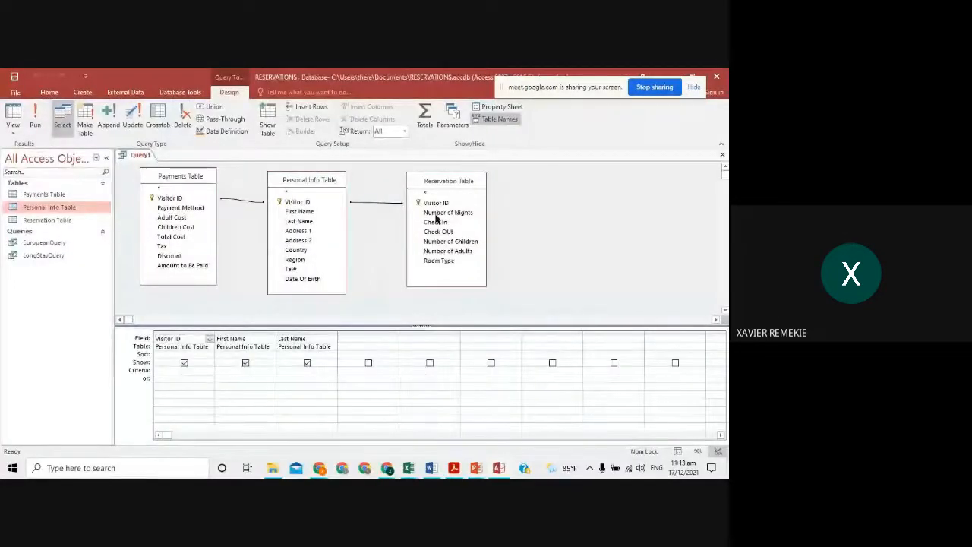
double_click(194, 218)
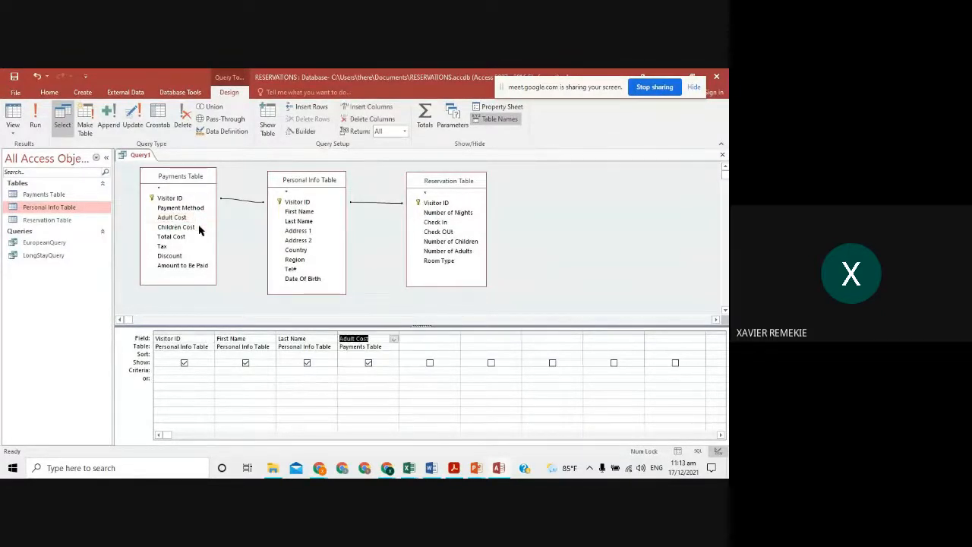
double_click(200, 227)
double_click(199, 236)
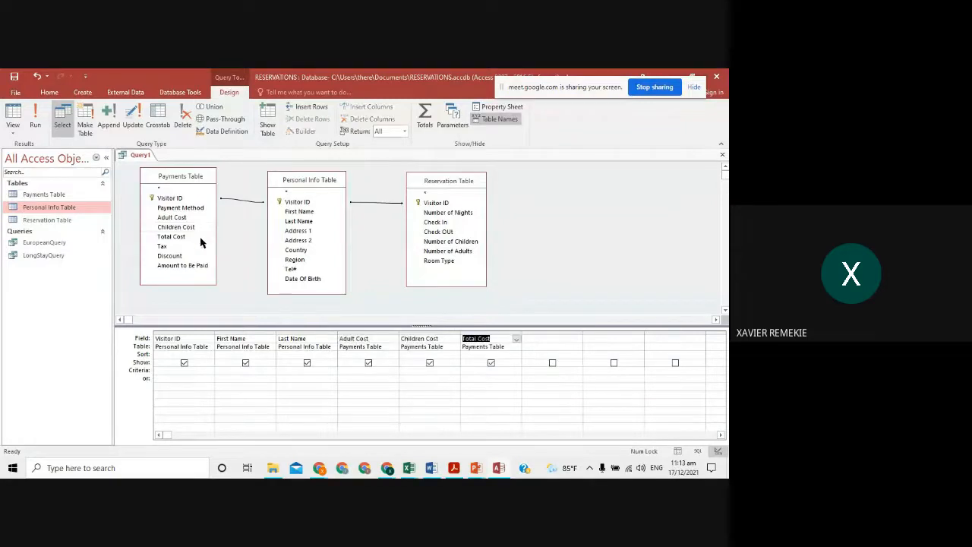
double_click(200, 246)
double_click(202, 256)
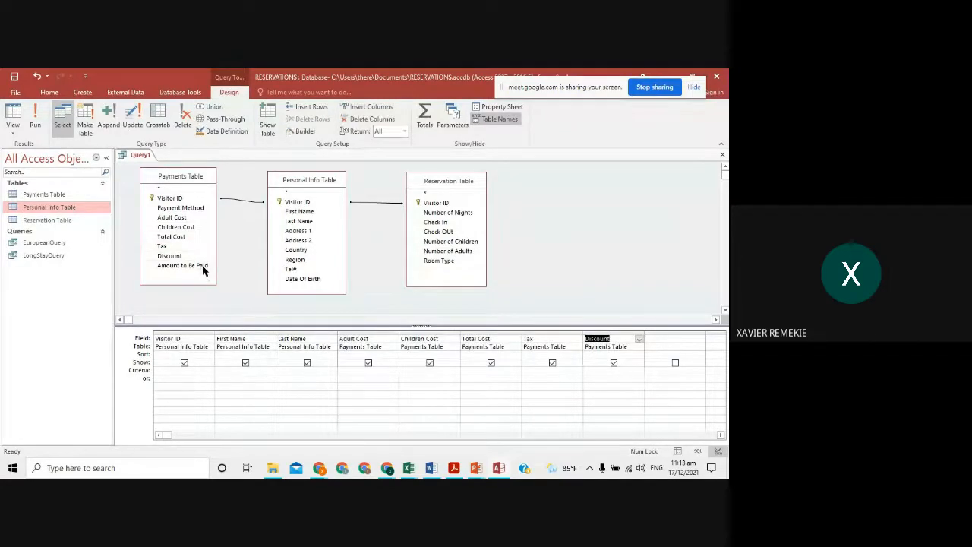
double_click(202, 265)
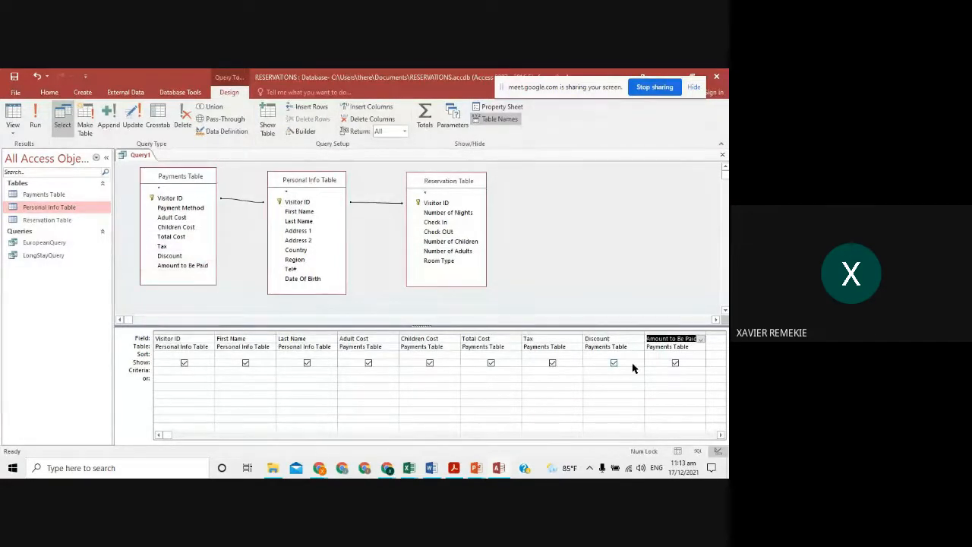
- Run the query, look through the 30 cost records, and return to Design View
click(33, 114)
scroll(429, 278, down, 5)
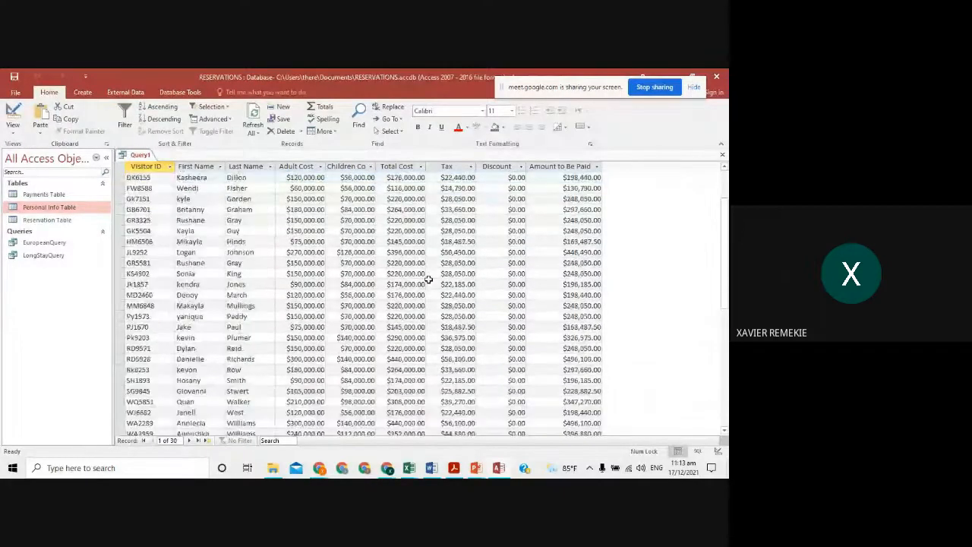
scroll(357, 235, up, 1)
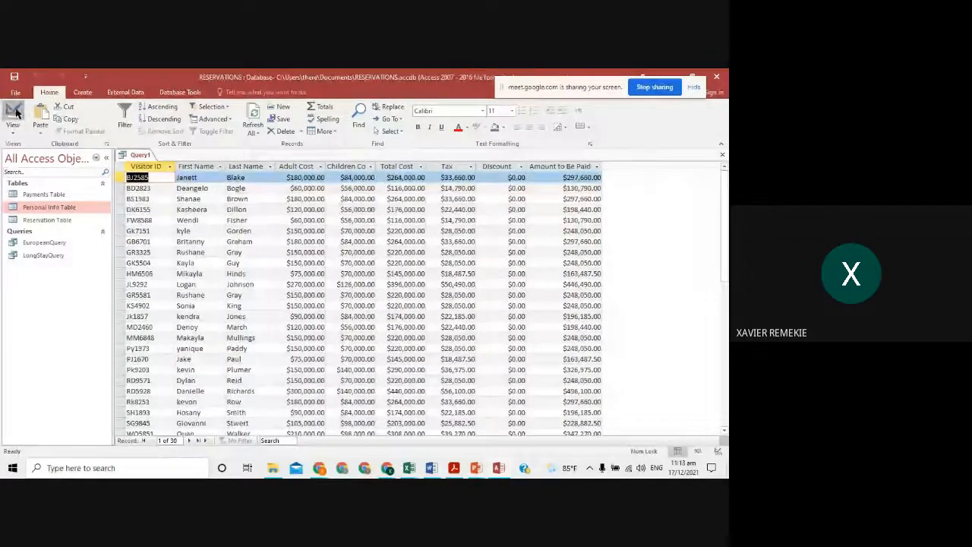
click(14, 114)
key(alt+Tab)
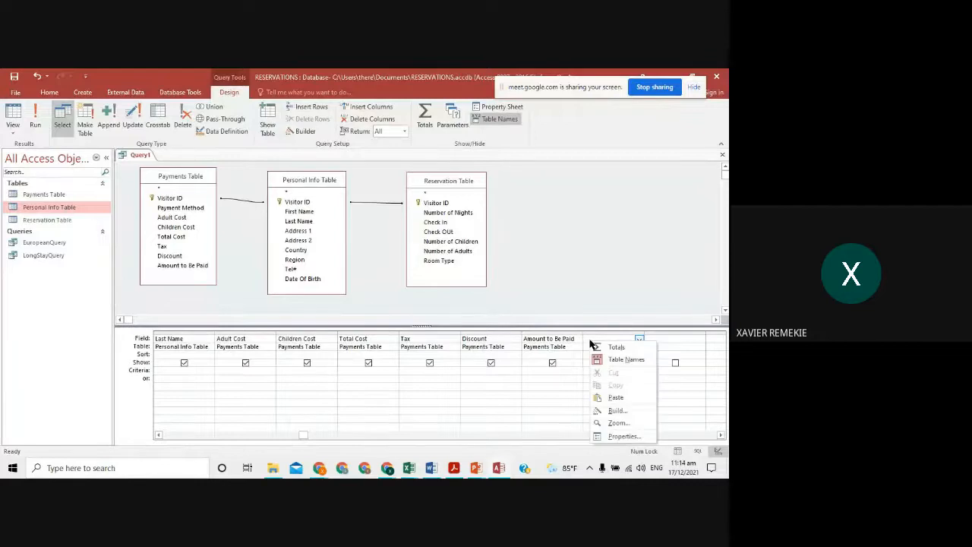
- In Expression Builder, insert the Payments Table's Adult Cost field into a new calculated field
click(612, 411)
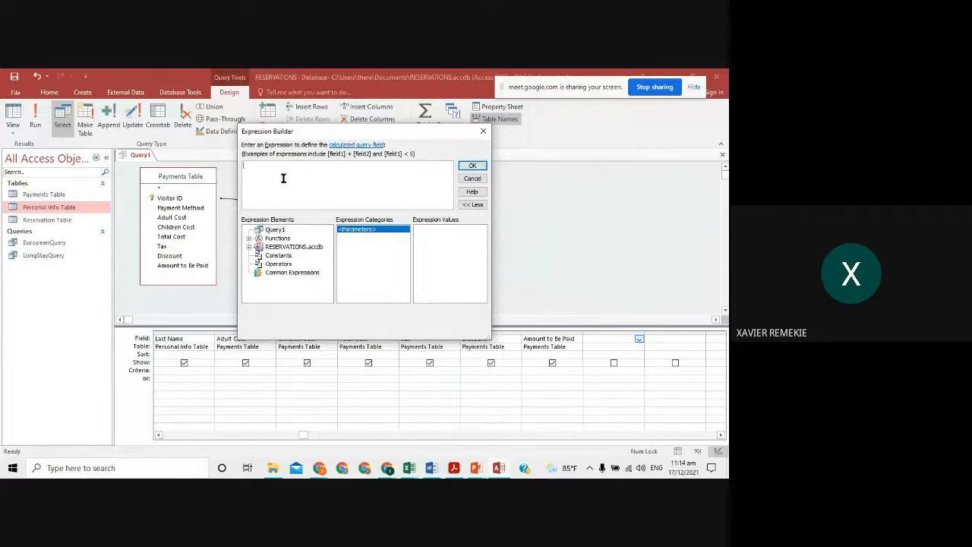
click(249, 246)
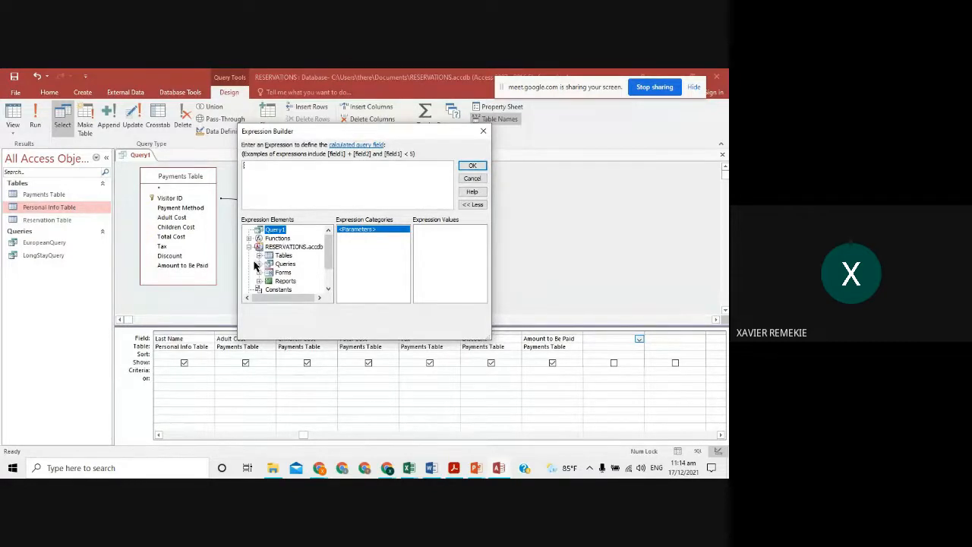
click(259, 256)
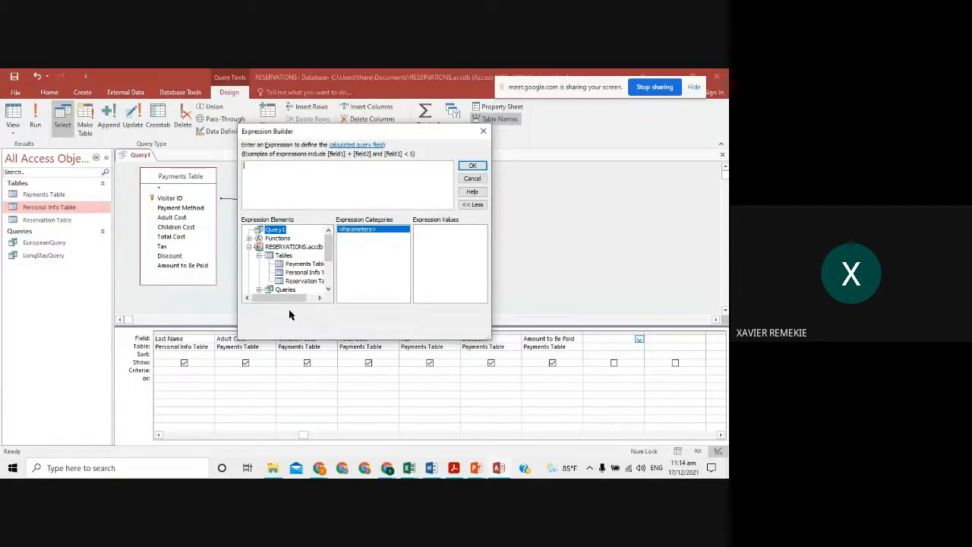
drag(288, 297, 304, 299)
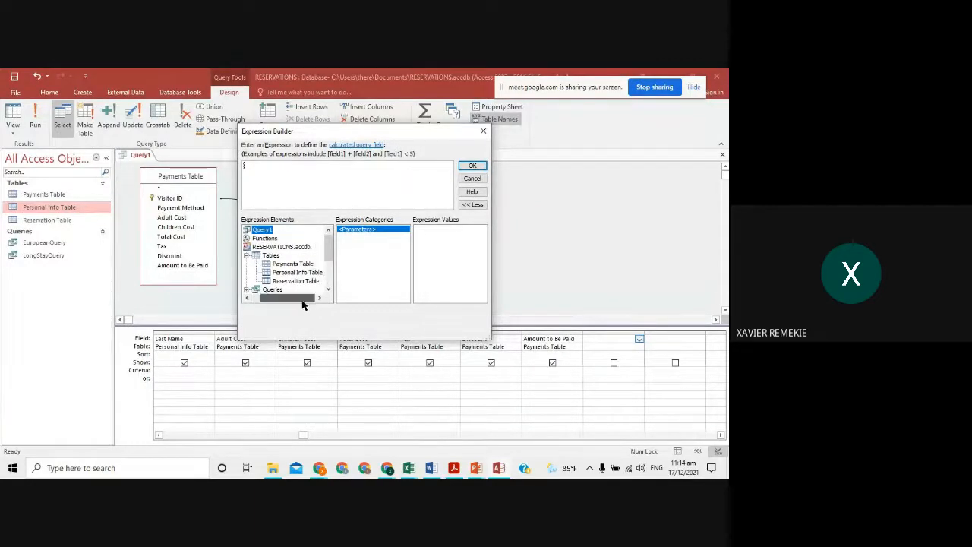
click(292, 263)
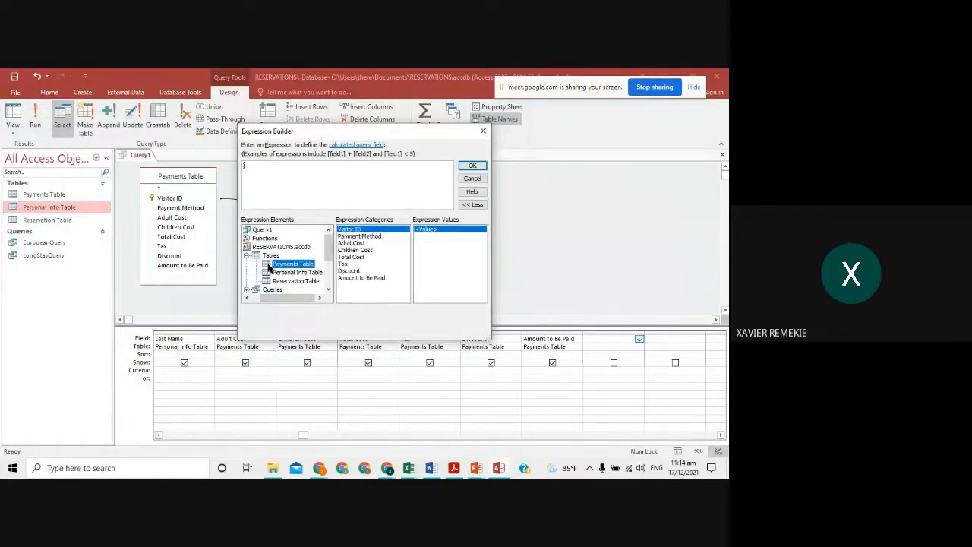
click(359, 244)
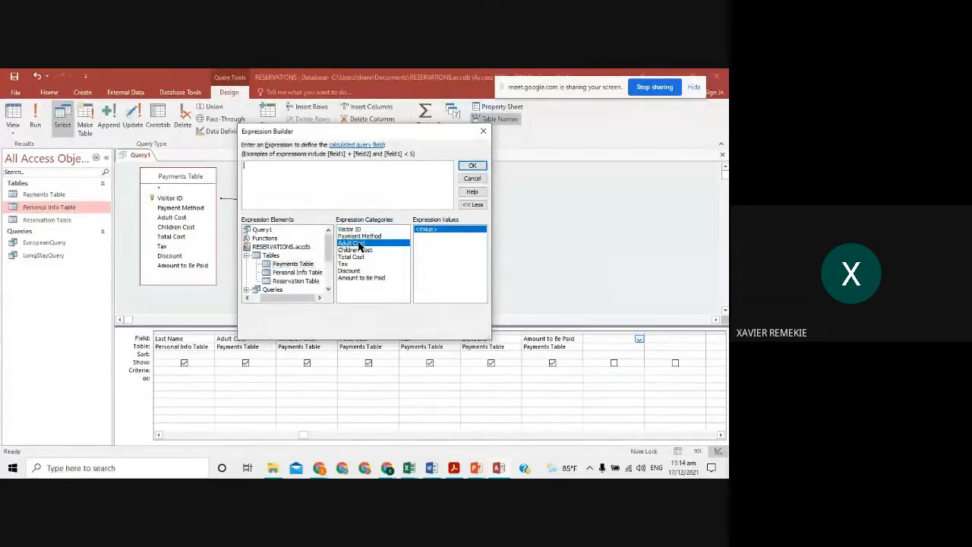
double_click(358, 244)
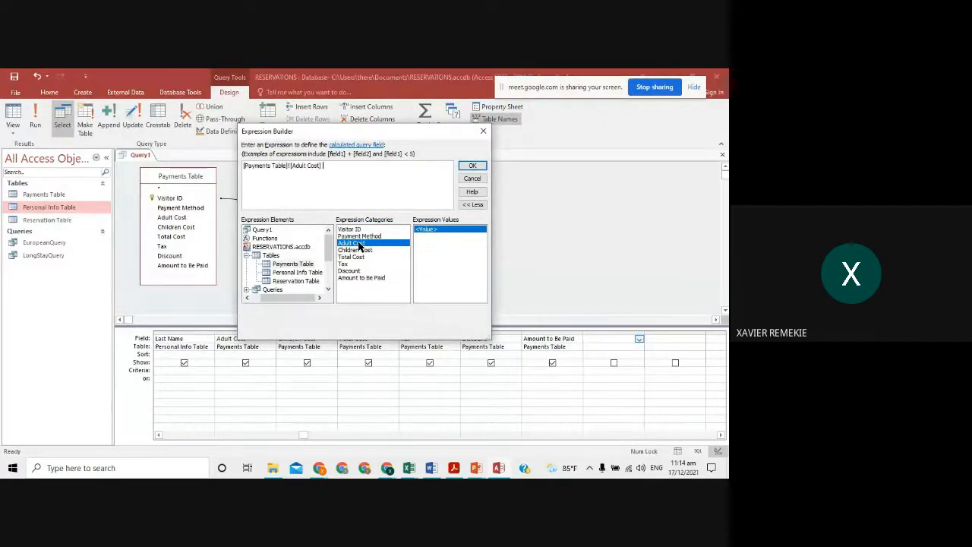
- Append *0.07 to the expression, accept it, and widen the new Expr1 column
click(338, 167)
text(*)
text(7)
click(471, 168)
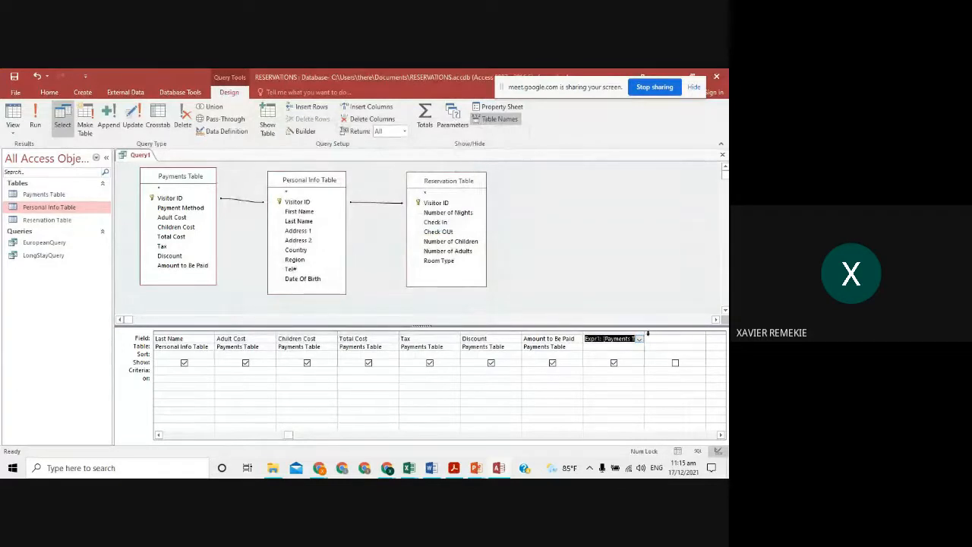
drag(648, 332, 713, 331)
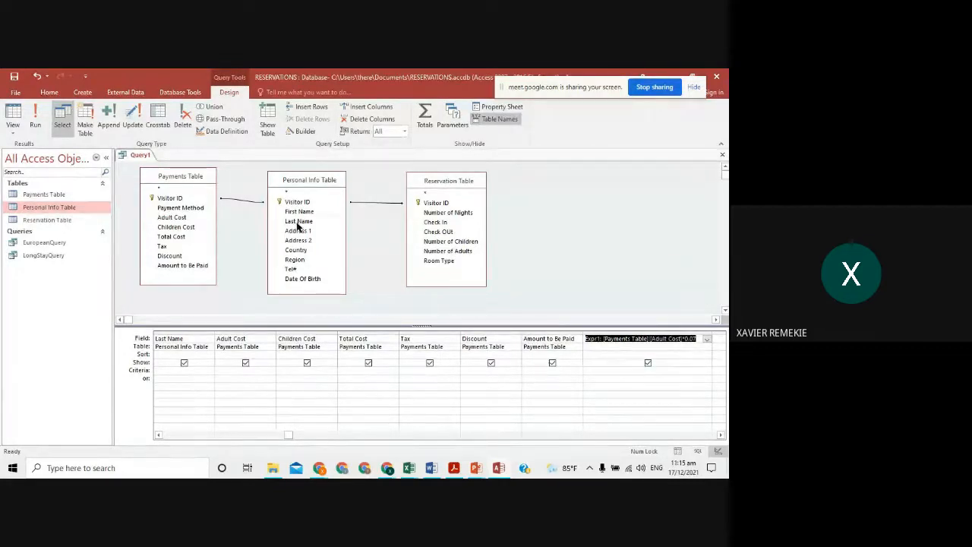
click(36, 114)
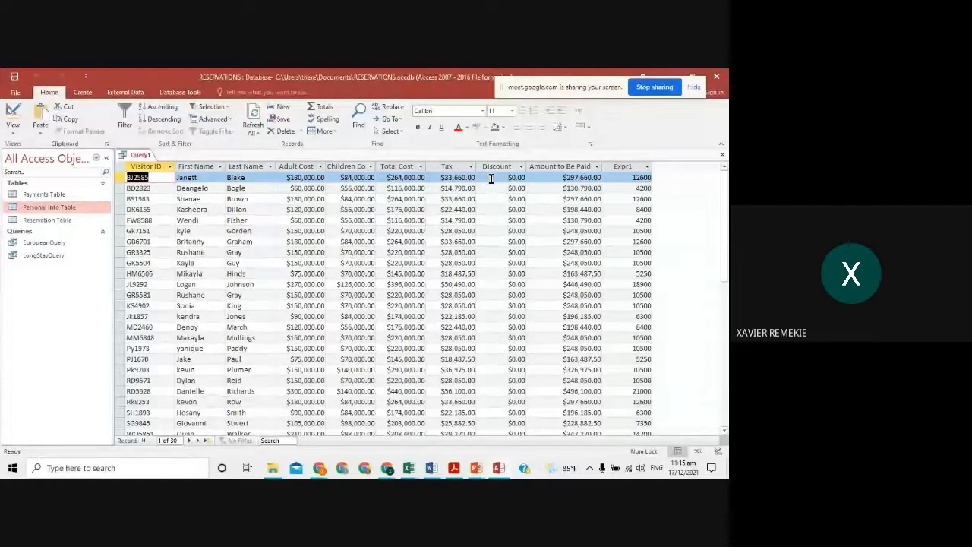
click(293, 177)
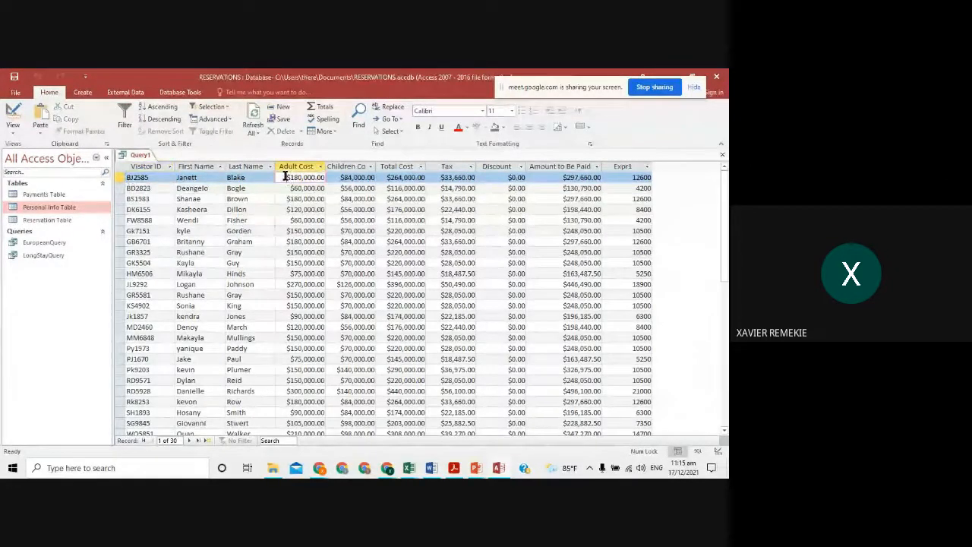
drag(286, 177, 324, 177)
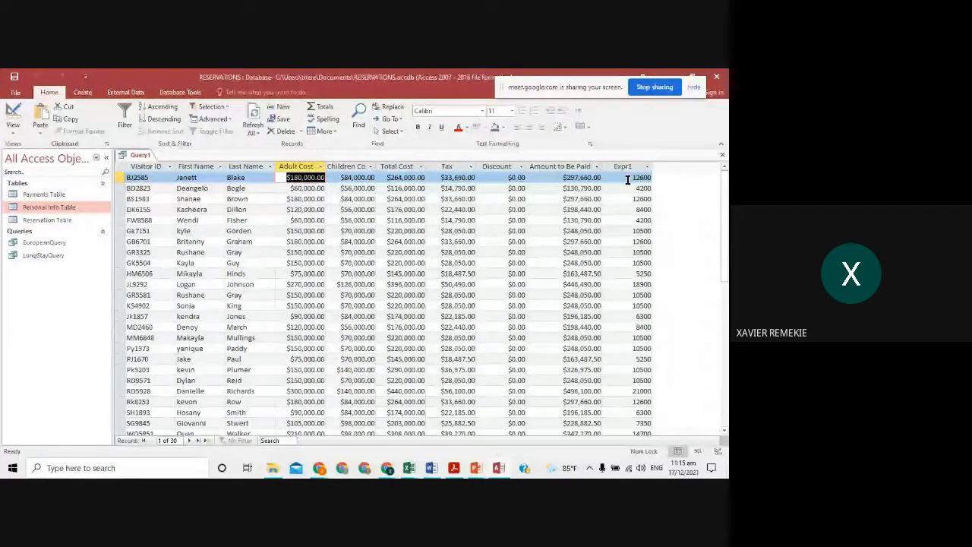
drag(627, 179, 646, 179)
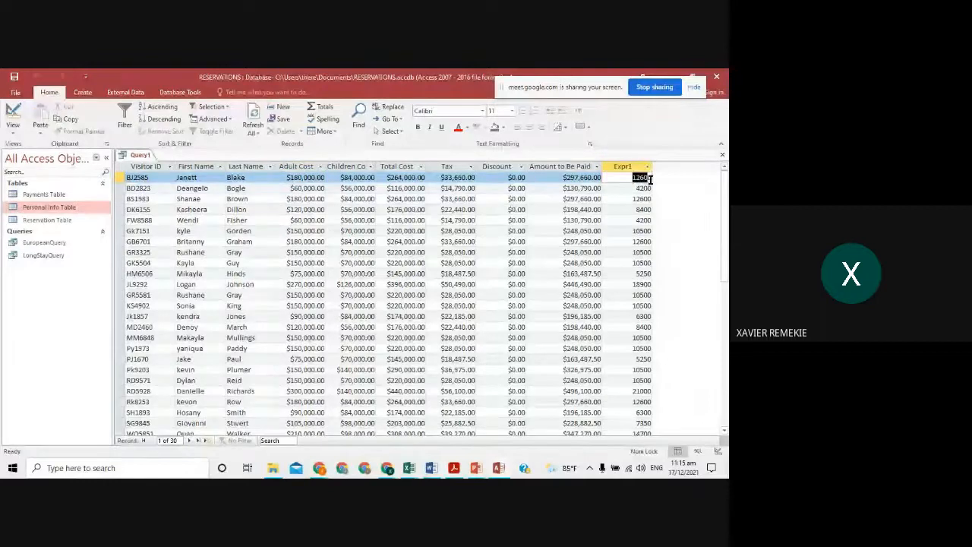
click(617, 177)
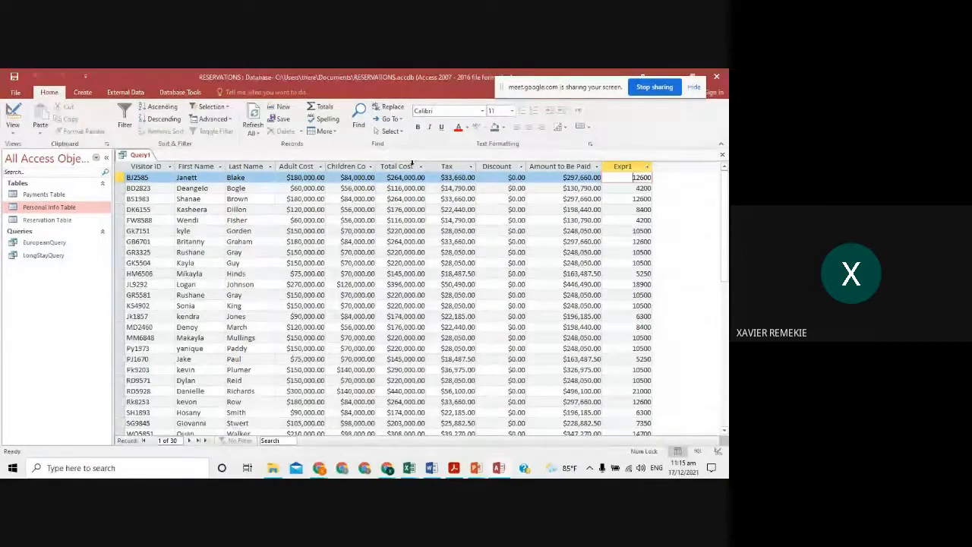
click(11, 111)
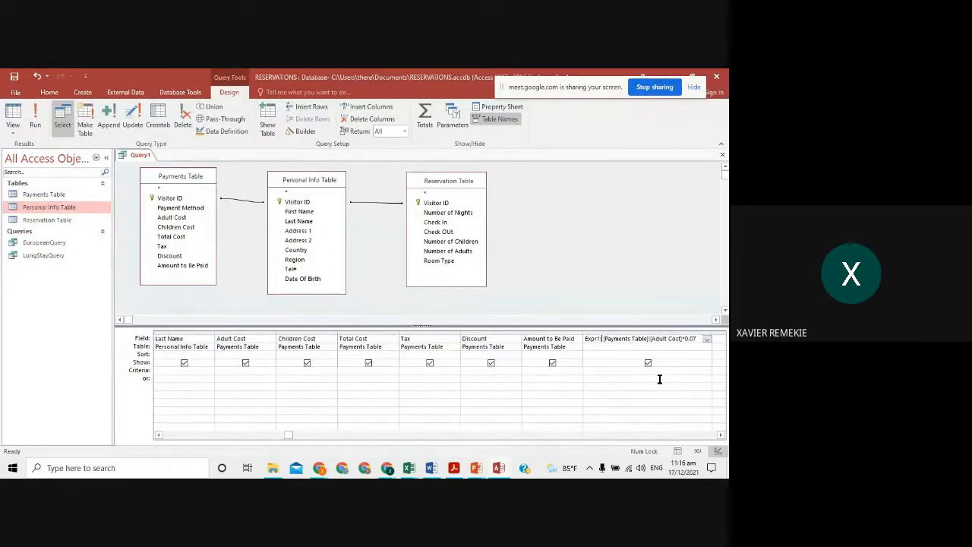
- Rename Expr1 to VTX and set the field's Format property to Currency
key(BackSpace)
key(BackSpace)
key(BackSpace)
key(BackSpace)
key(BackSpace)
key(BackSpace)
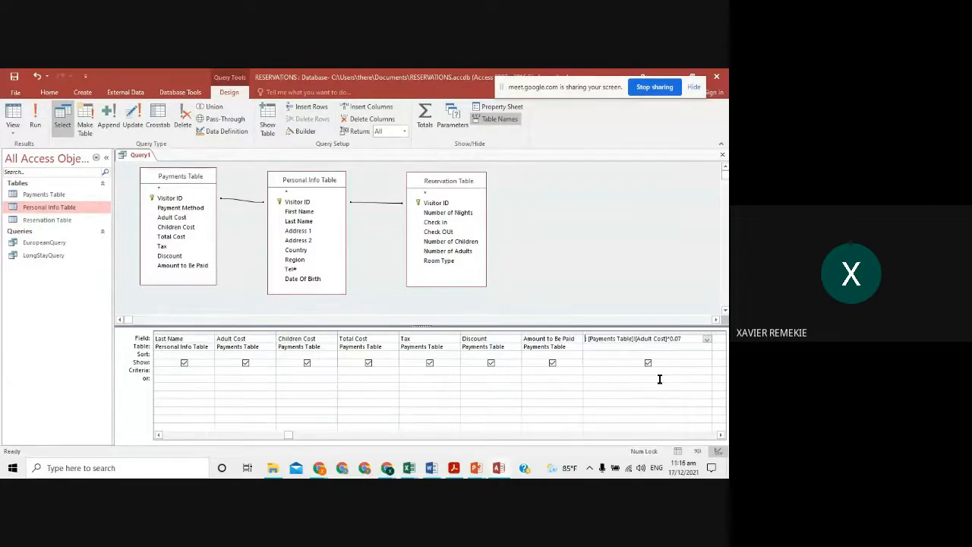
text(VTX:)
right_click(609, 339)
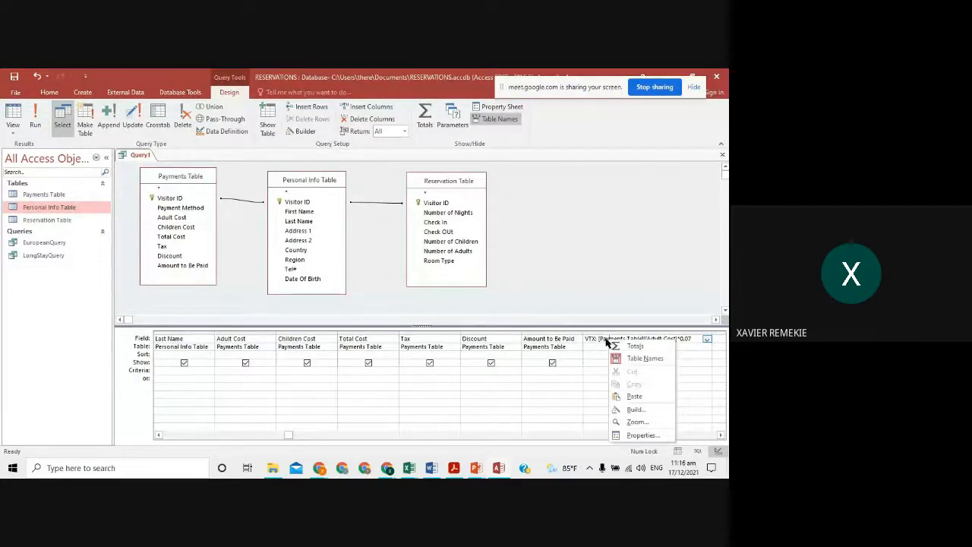
click(634, 436)
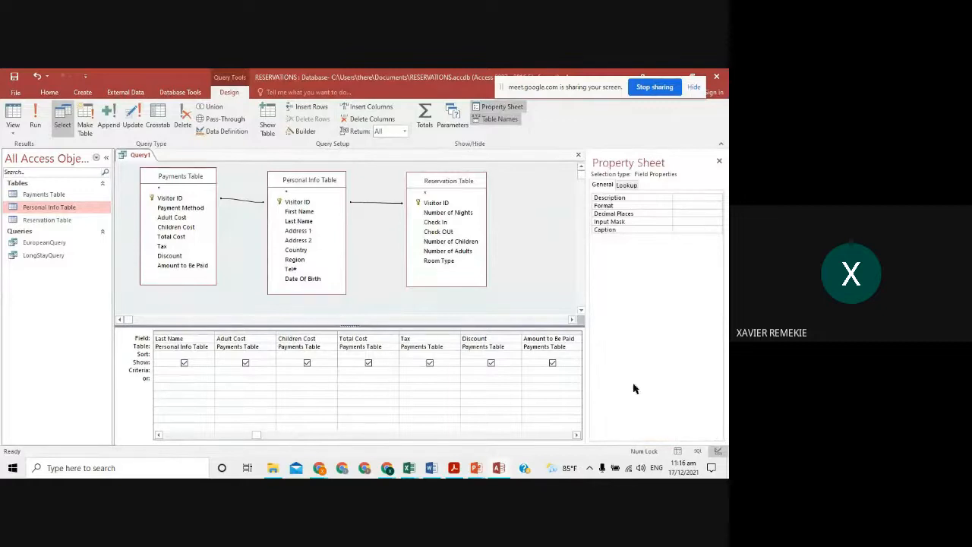
click(627, 206)
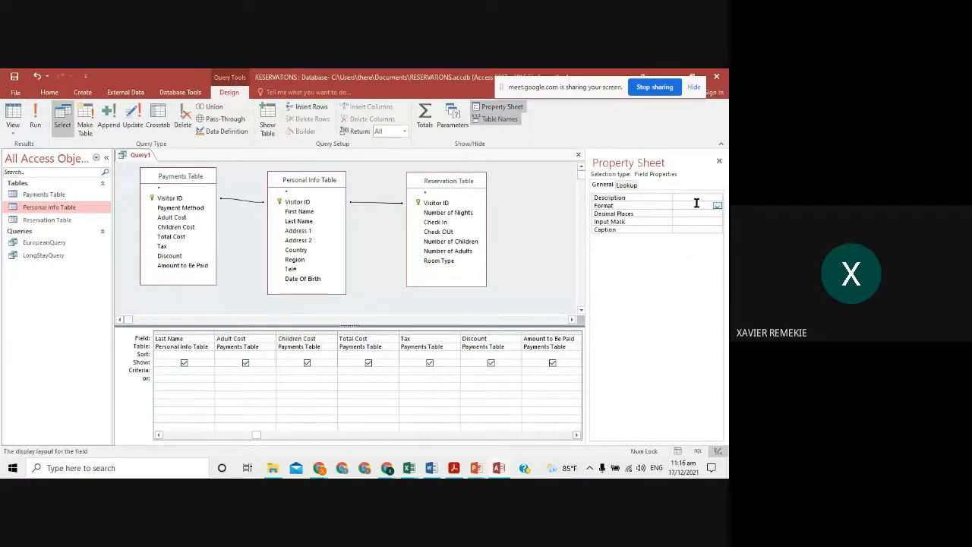
click(716, 207)
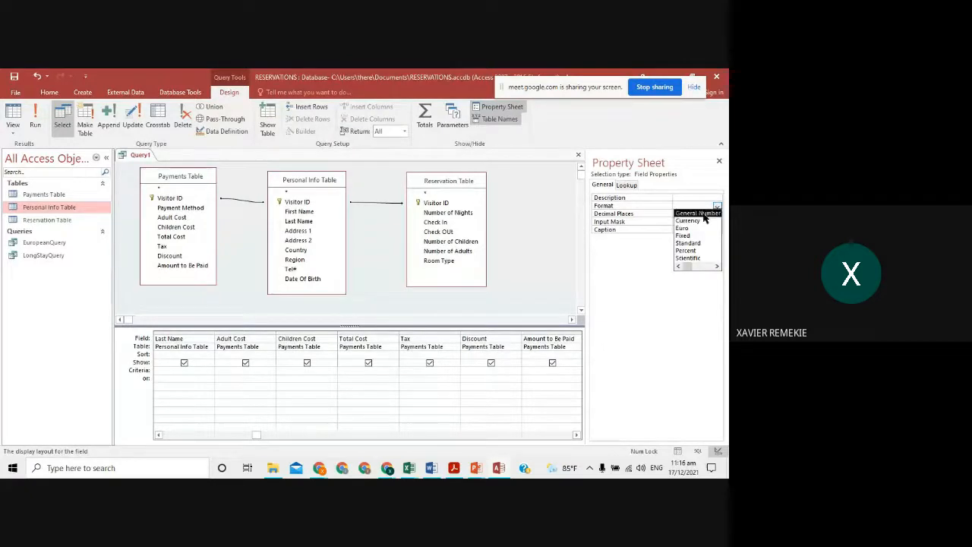
click(688, 221)
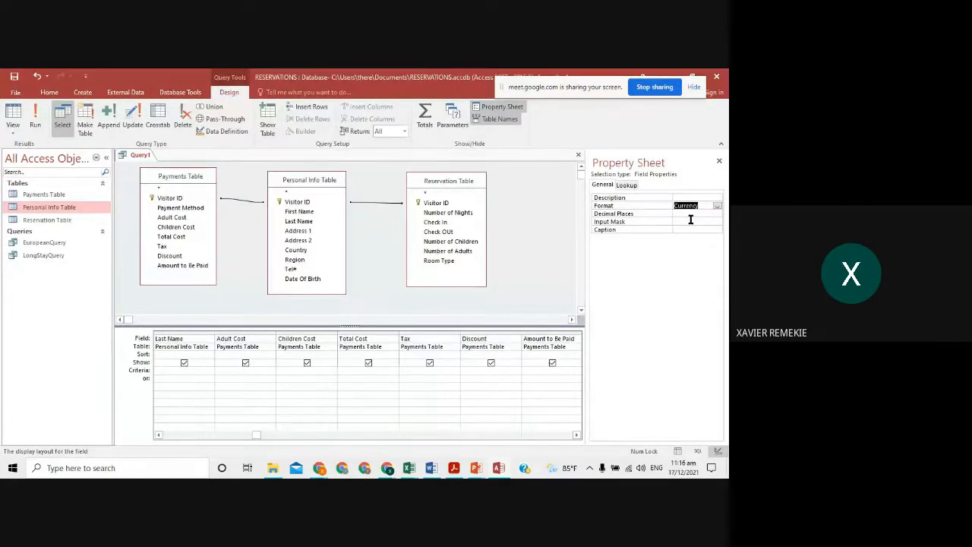
click(547, 234)
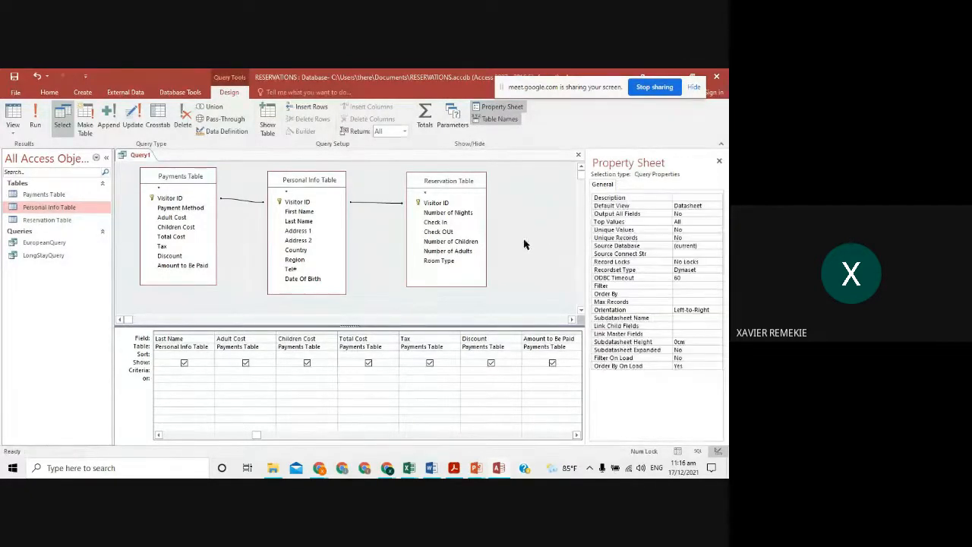
- Run the query to check VTX, then close the Property Sheet and delete the field's expression
click(36, 113)
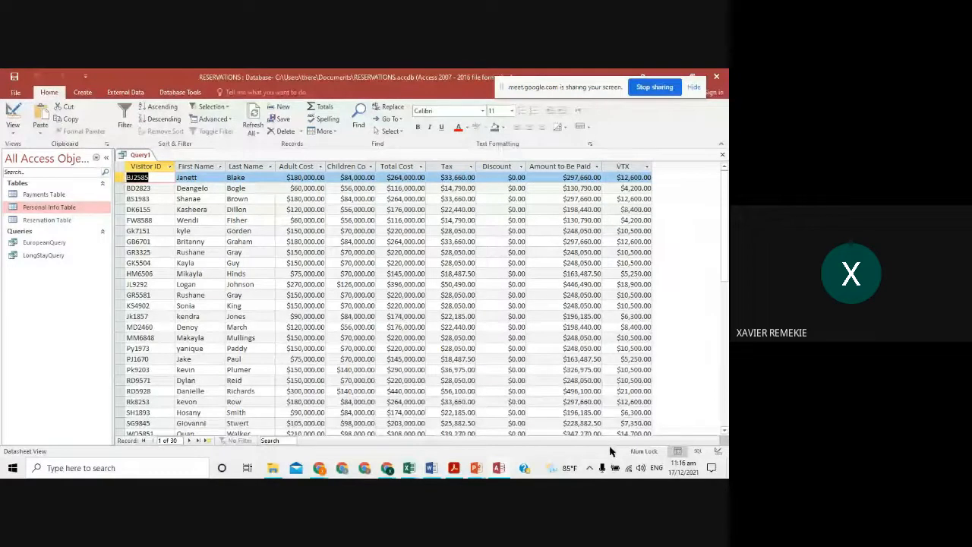
click(14, 114)
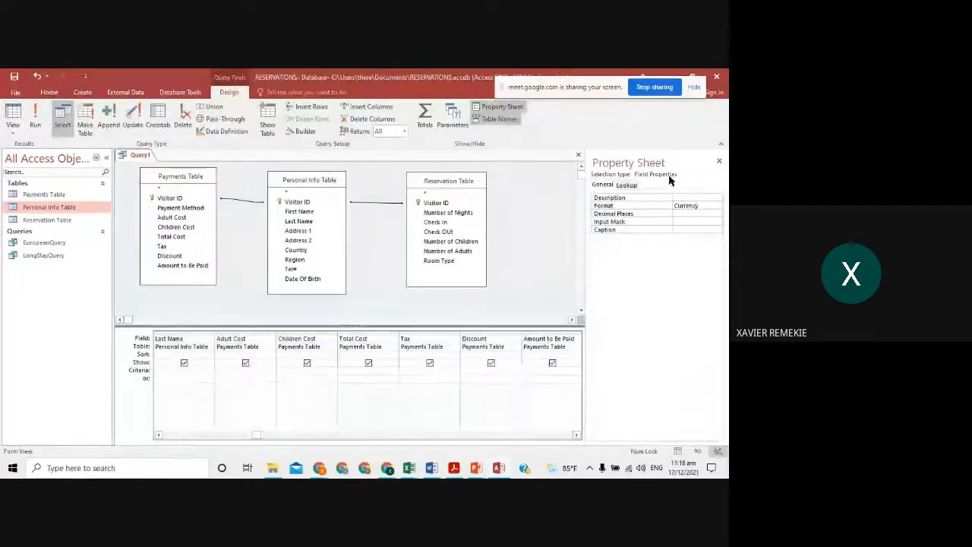
click(718, 161)
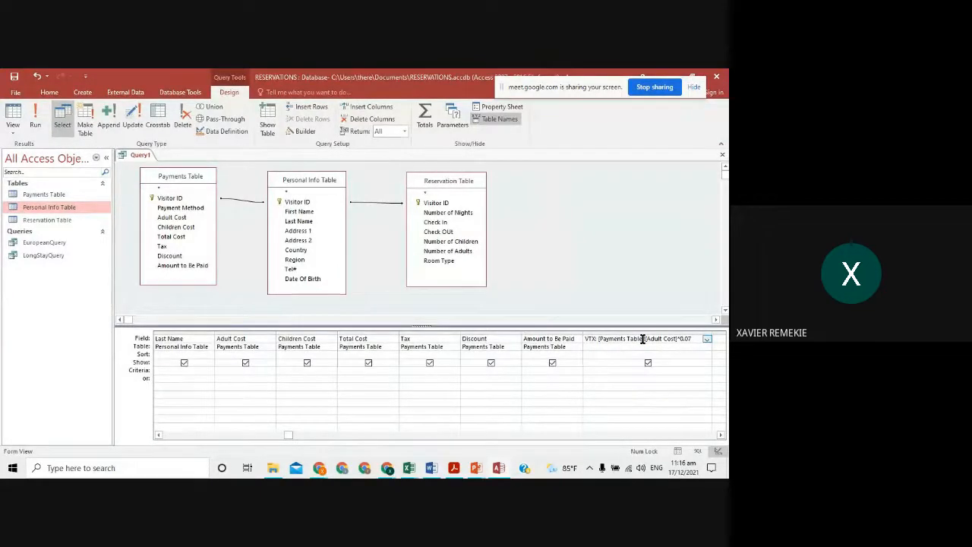
drag(697, 338, 563, 340)
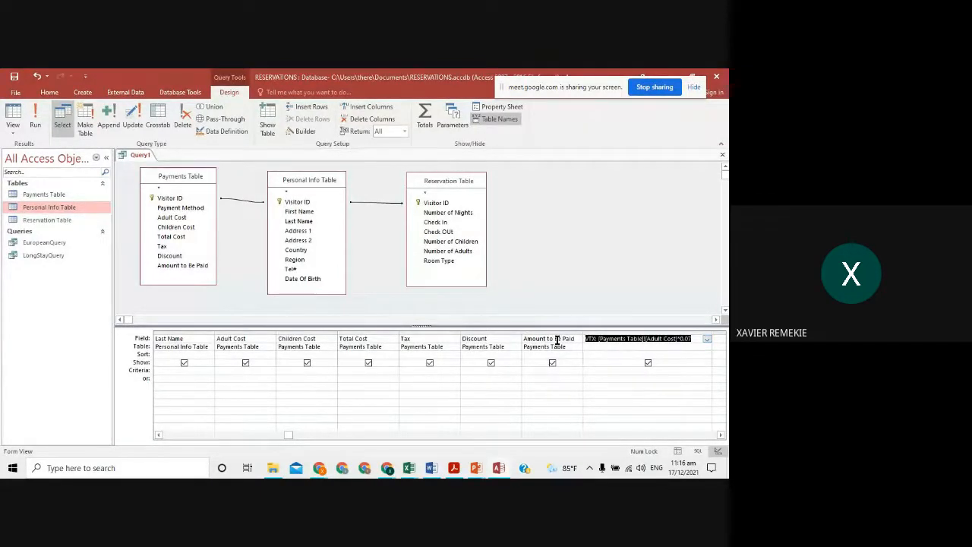
key(Delete)
key(alt+Tab)
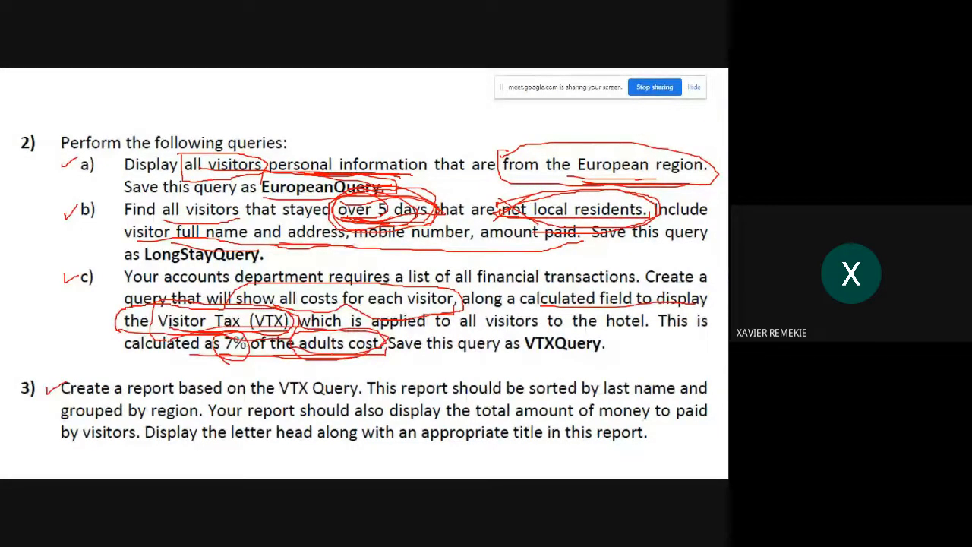
key(alt+Tab)
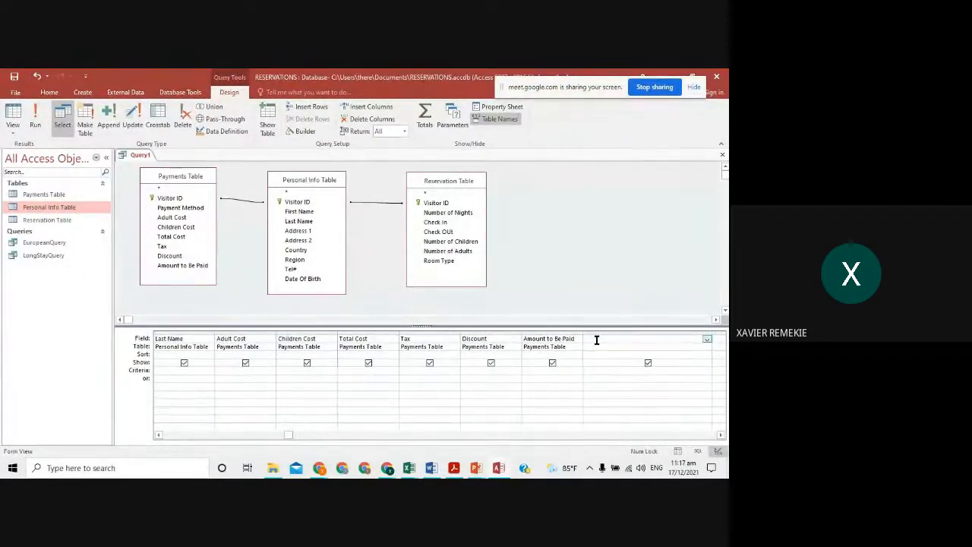
- Rebuild the calculated field as [Payments Table]![Adult Cost]*0.07 in the empty last column
click(591, 340)
right_click(592, 338)
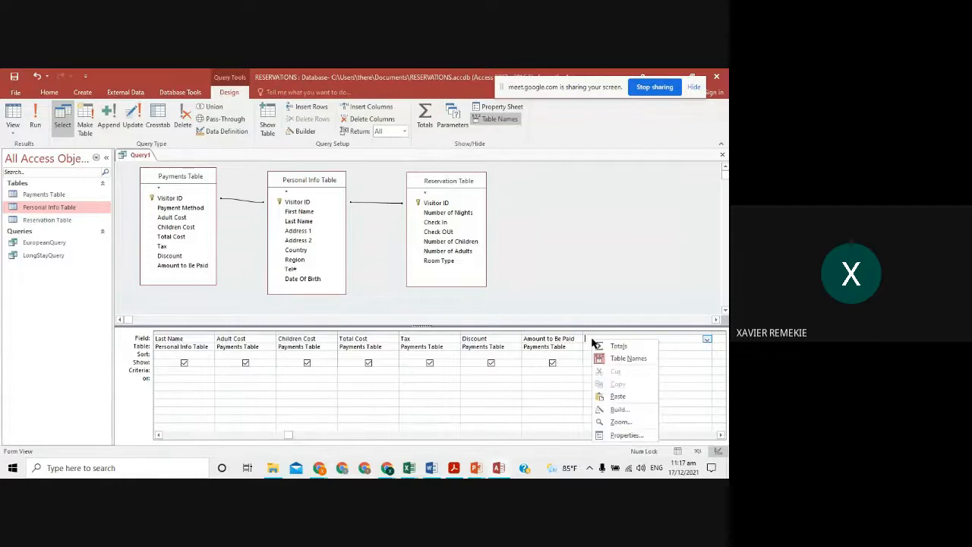
click(617, 410)
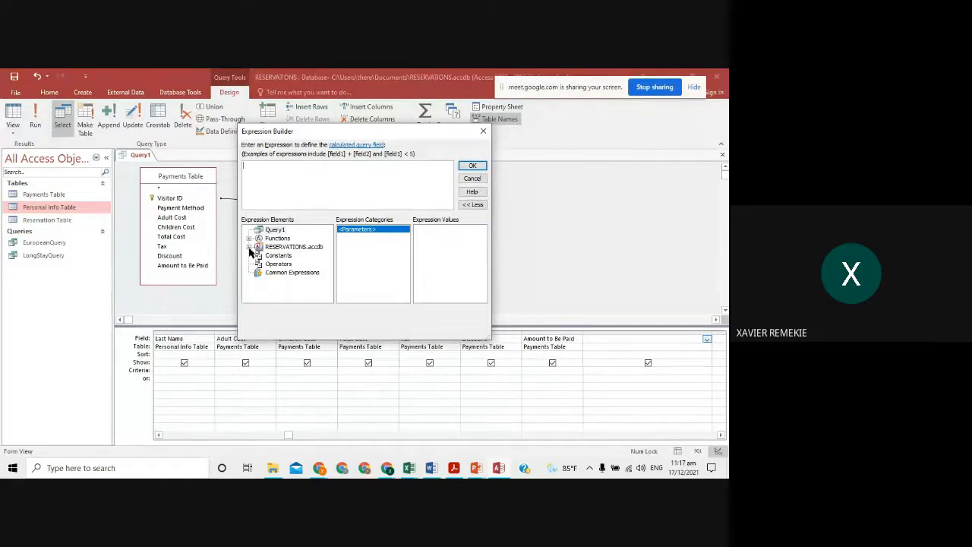
click(250, 247)
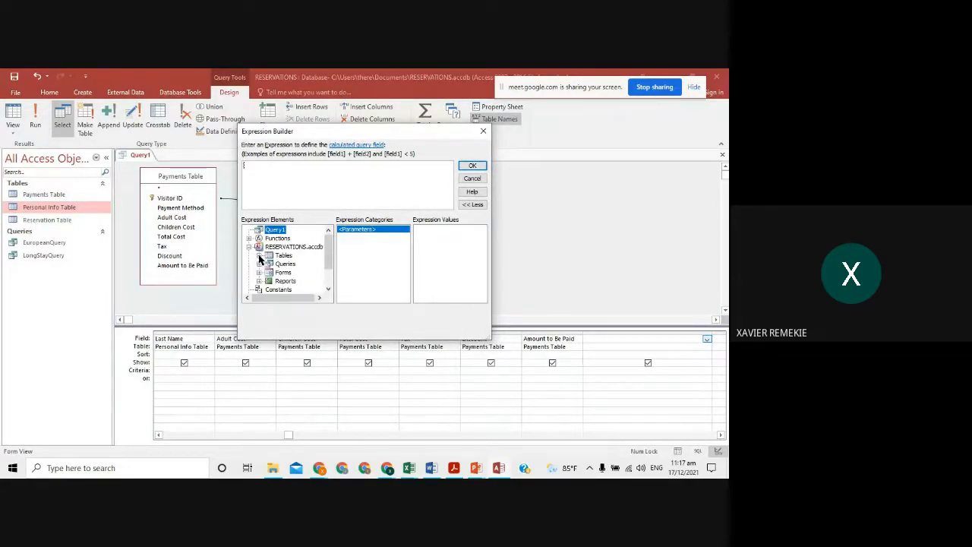
click(259, 256)
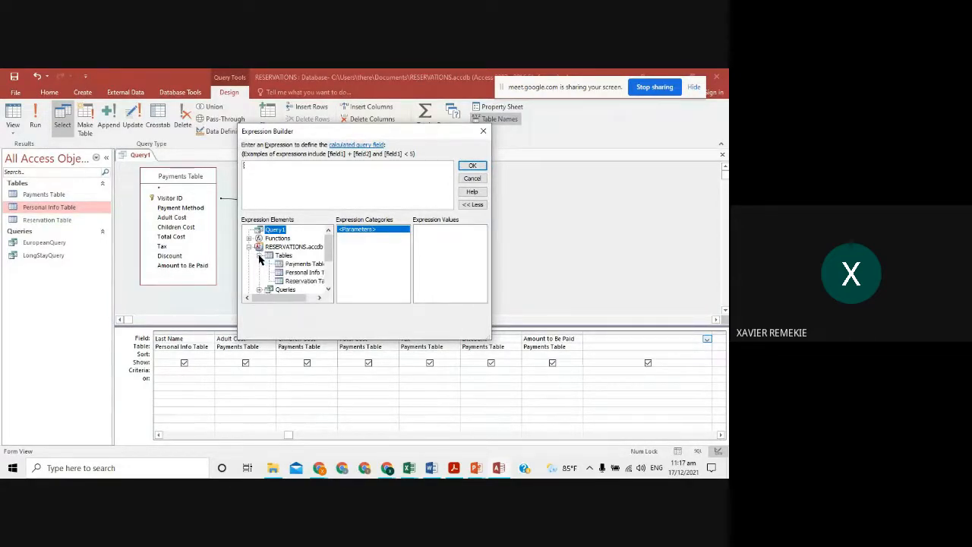
click(297, 264)
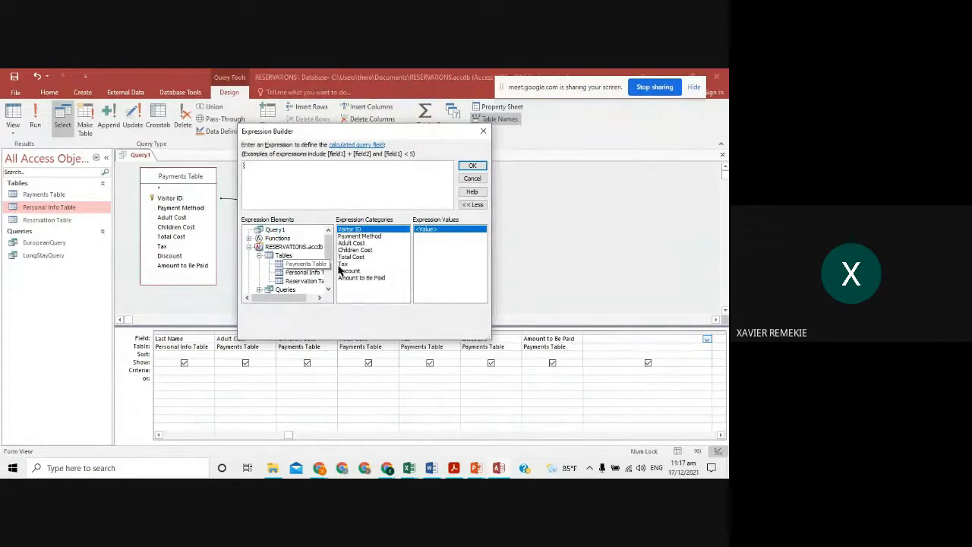
click(354, 245)
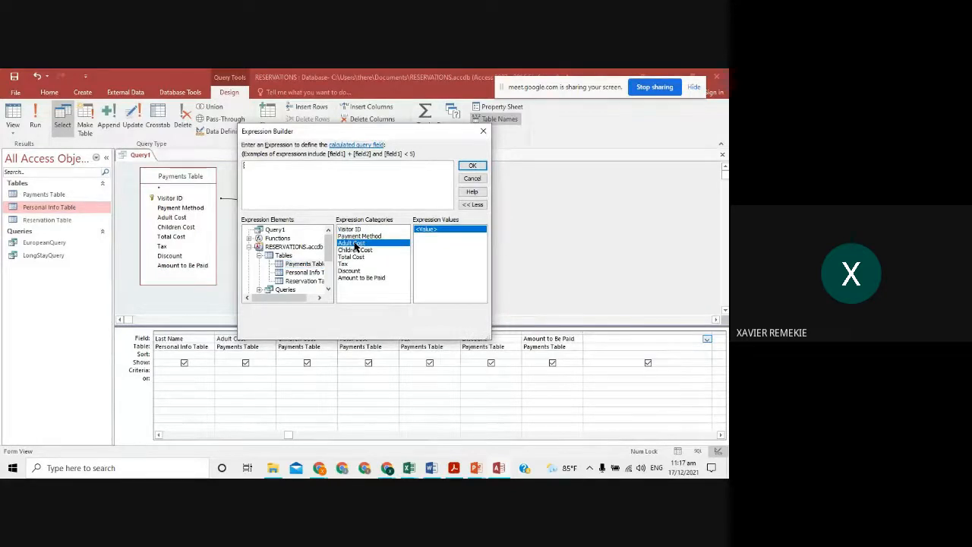
double_click(355, 244)
text(*)
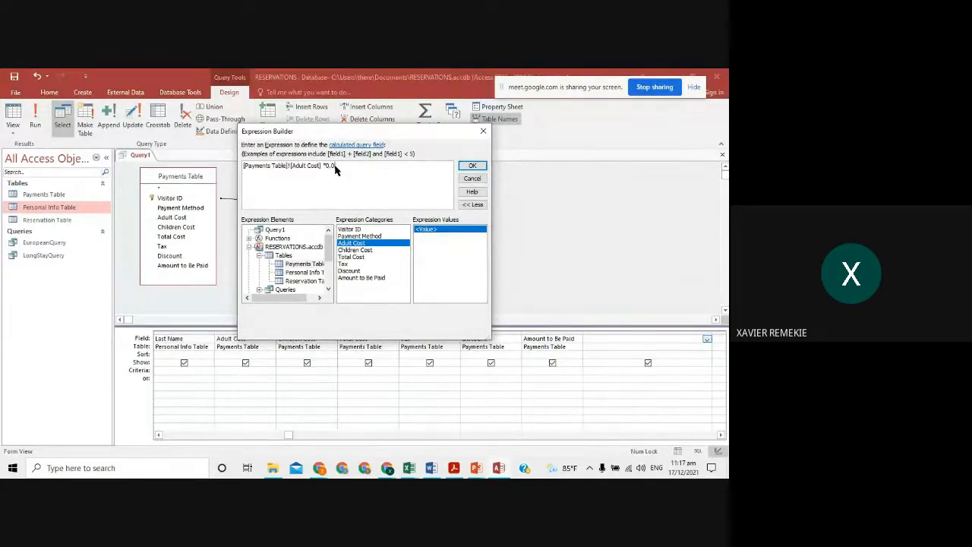
text(5)
click(471, 166)
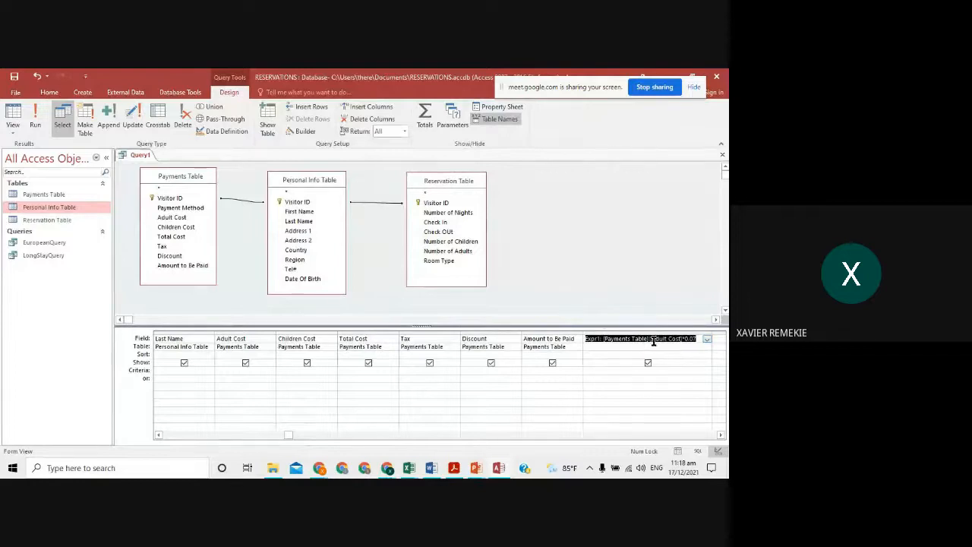
- Preview the query results, then rename the calculated field from Expr1 to VTX
click(35, 120)
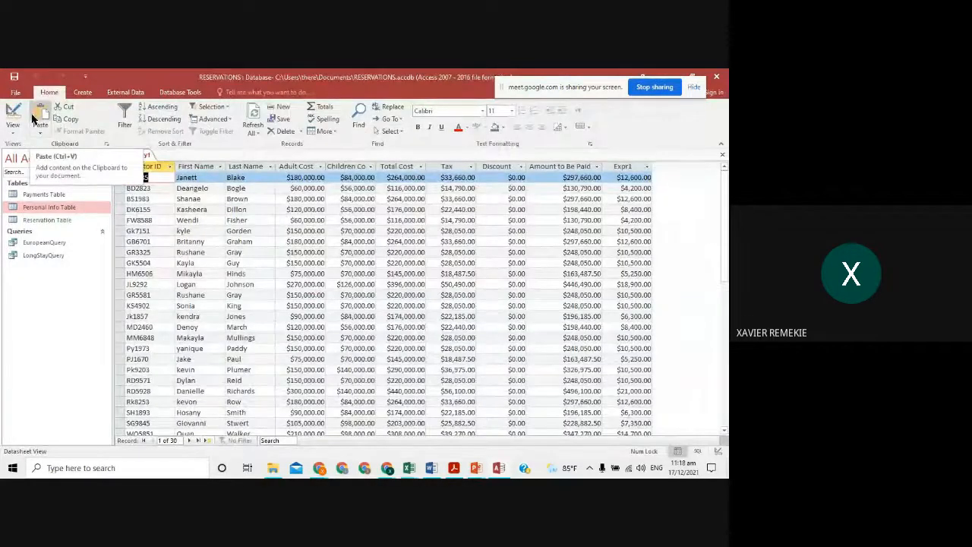
click(12, 114)
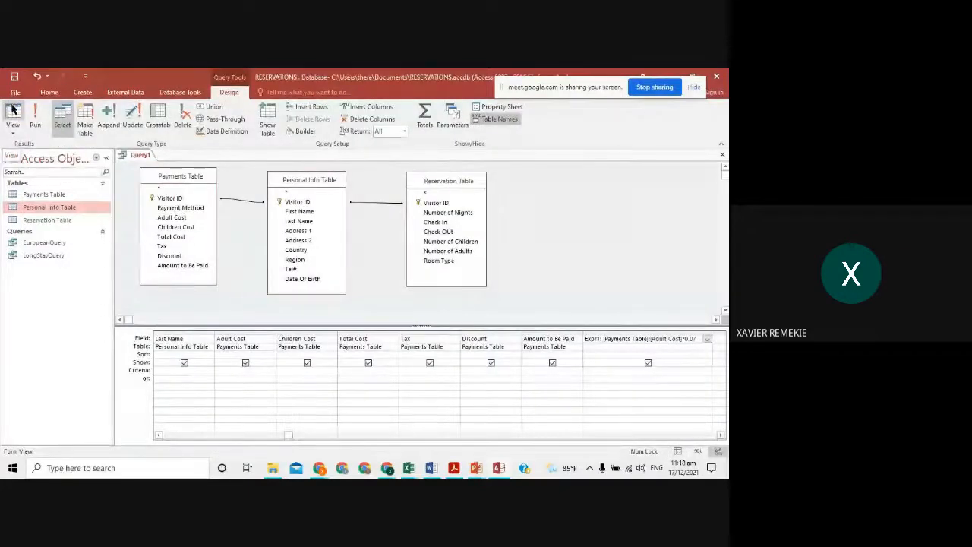
click(607, 347)
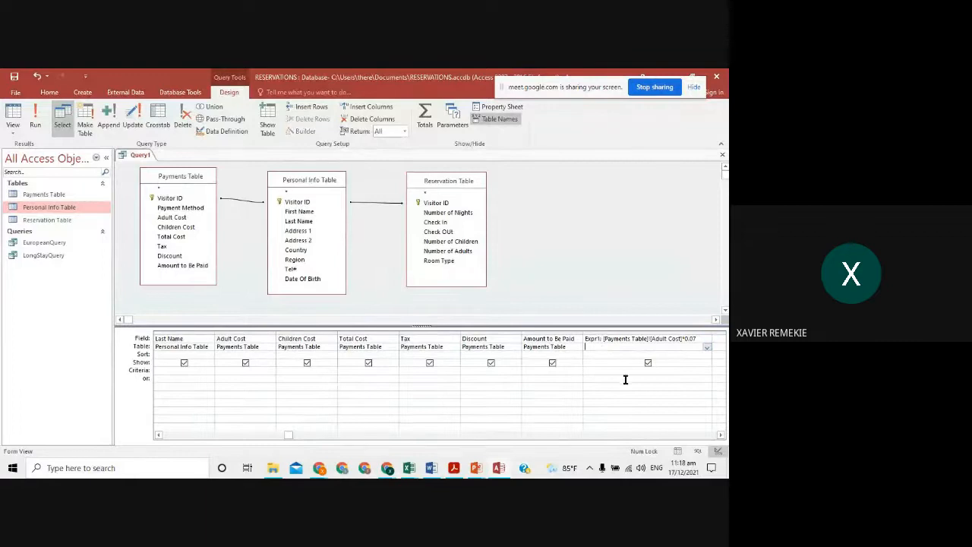
click(600, 339)
key(BackSpace)
key(BackSpace)
key(BackSpace)
key(BackSpace)
key(BackSpace)
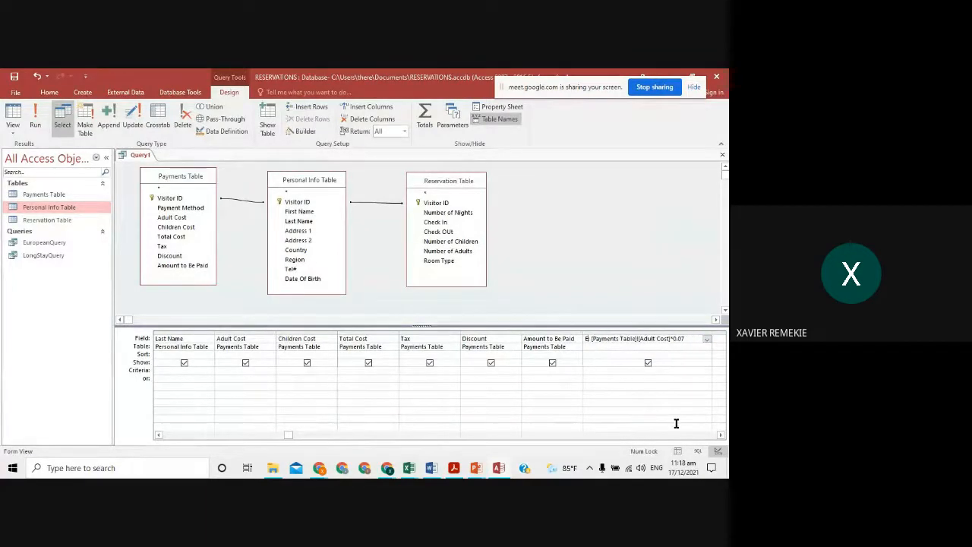
text(VTX:)
- Set the VTX field's Format to Currency and run the query to see amounts like $12,600.00
right_click(620, 338)
click(640, 437)
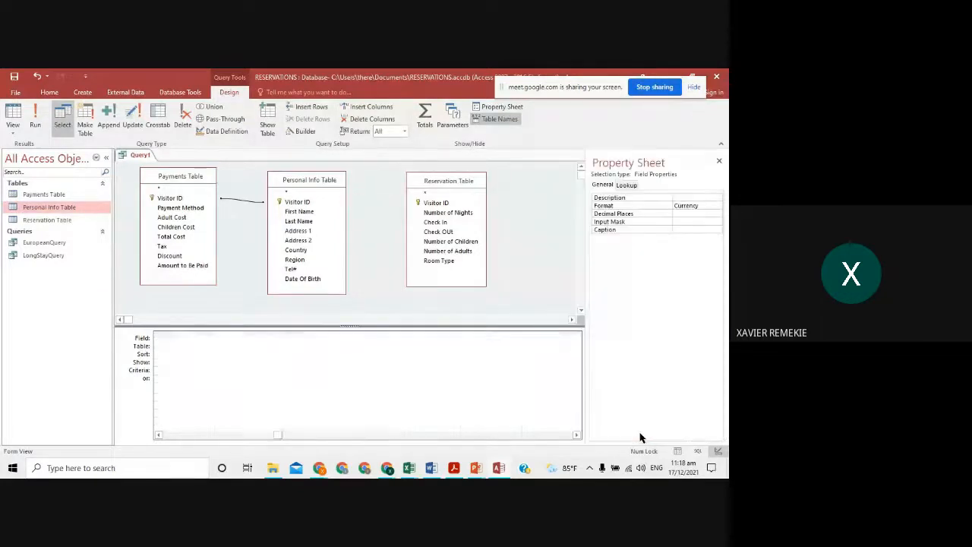
click(642, 208)
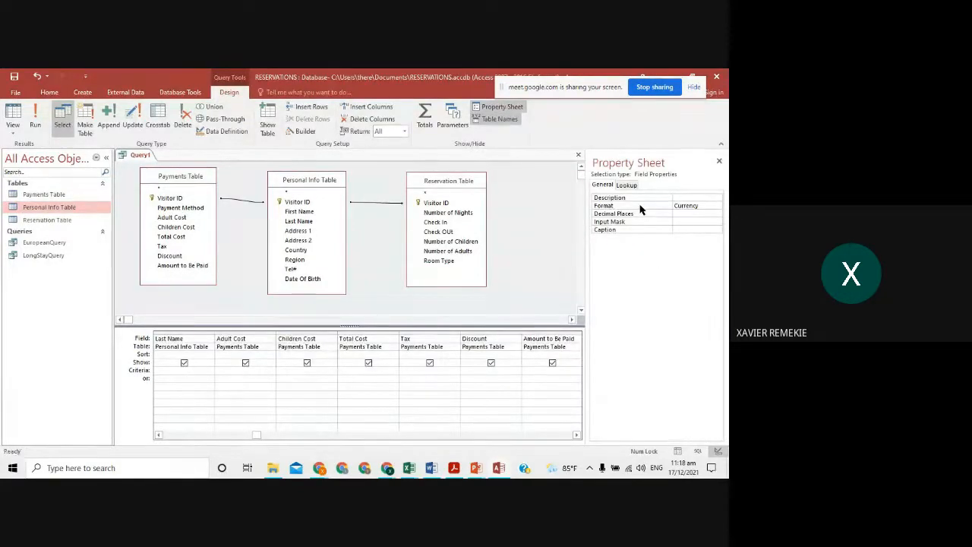
click(717, 208)
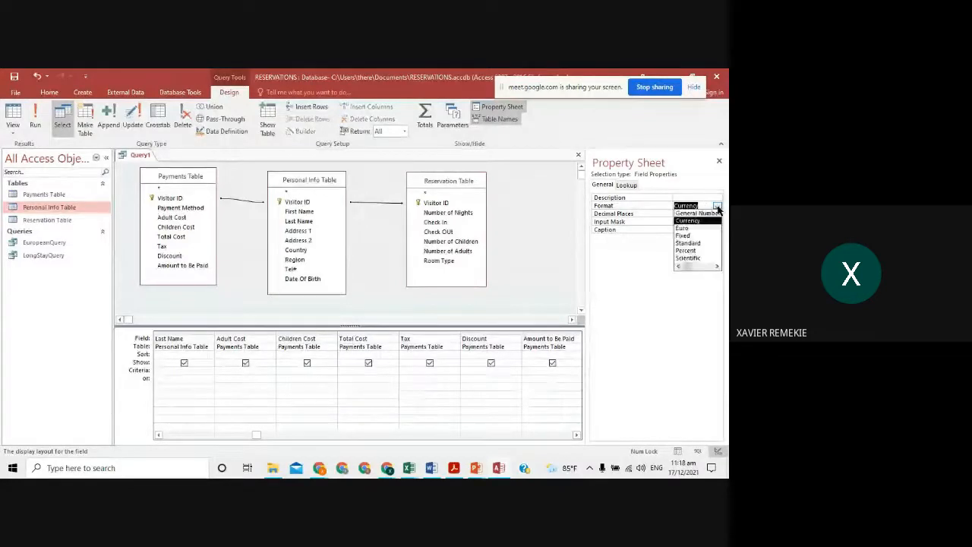
click(700, 220)
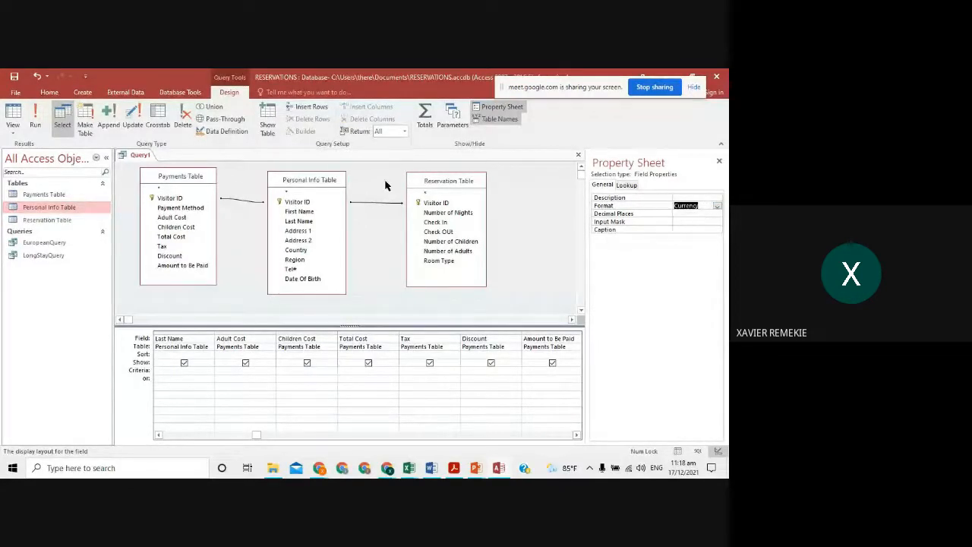
click(34, 118)
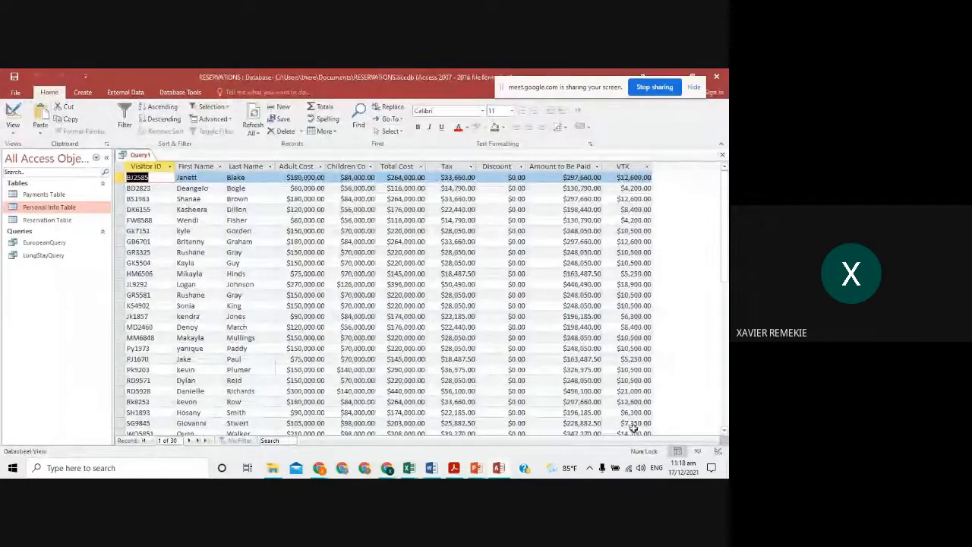
- Review the VTX results and save the query under the name VTXQuery
scroll(633, 429, down, 3)
scroll(624, 419, up, 3)
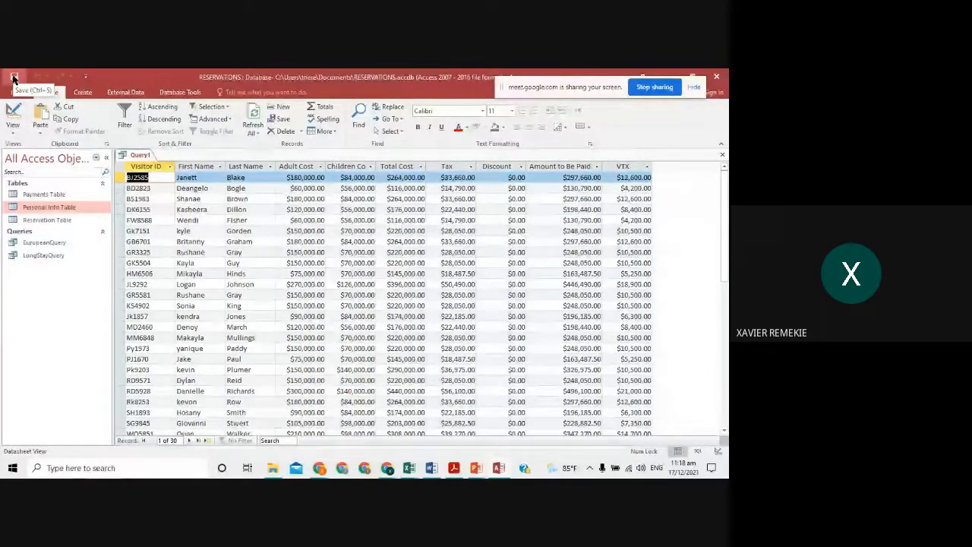
click(13, 78)
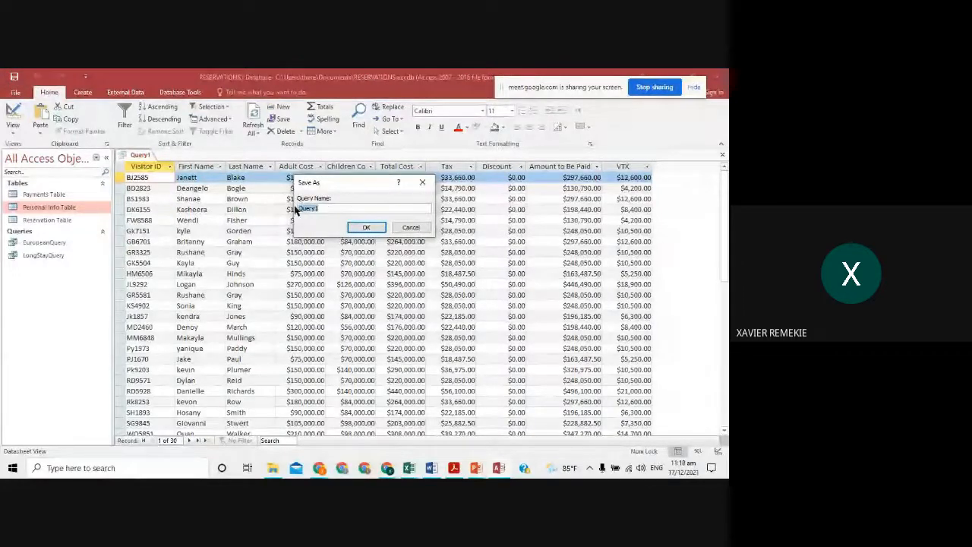
key(alt+Tab)
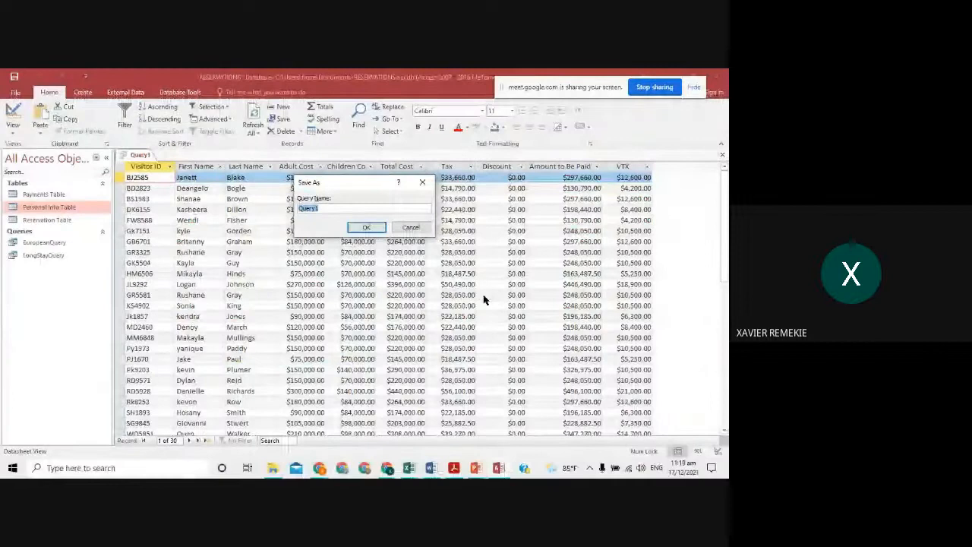
text(VTXQ)
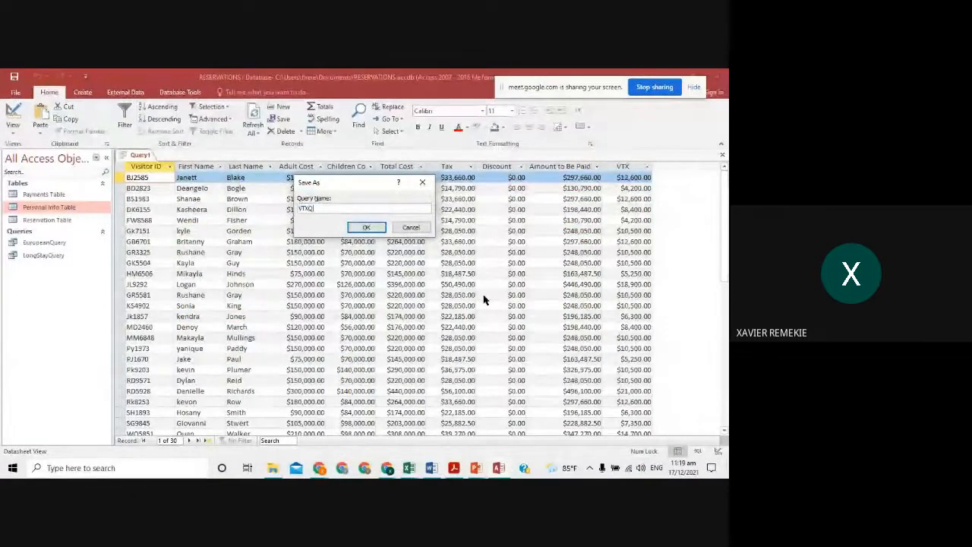
text(uery)
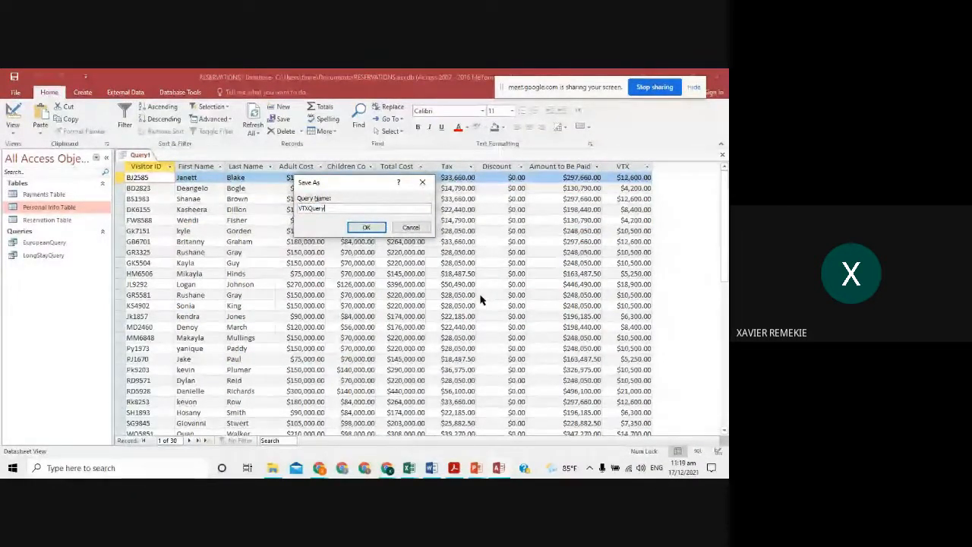
click(366, 228)
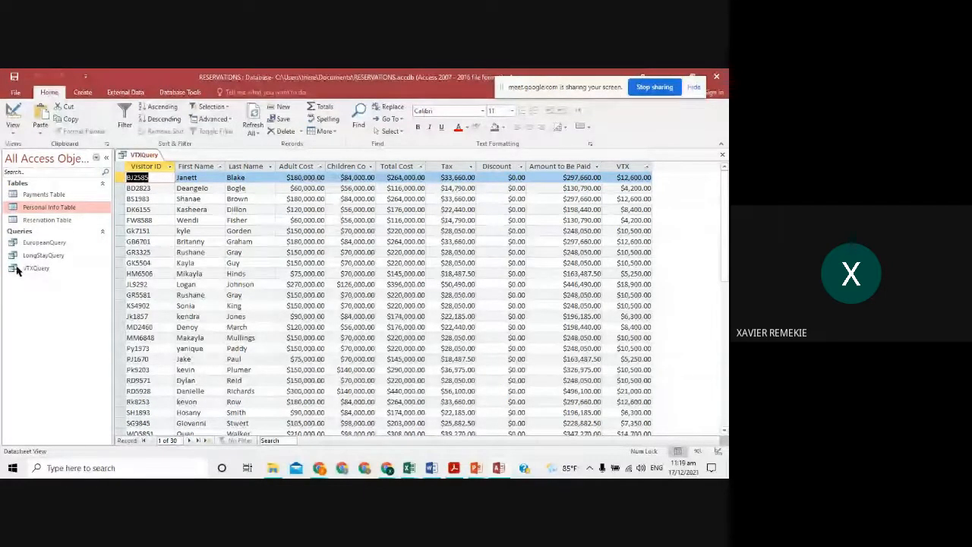
- Close VTXQuery and regroup the navigation pane by Custom, then back to Object Type
click(722, 155)
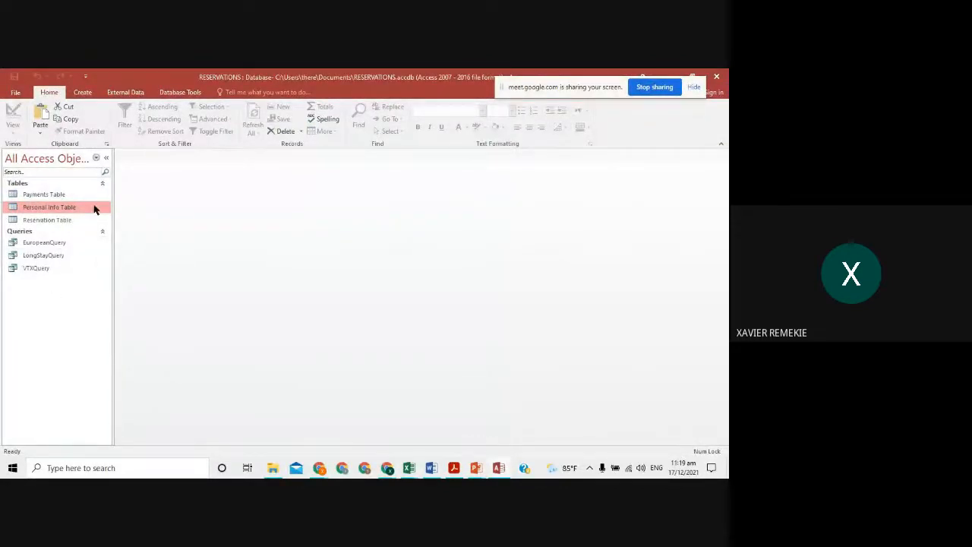
click(97, 158)
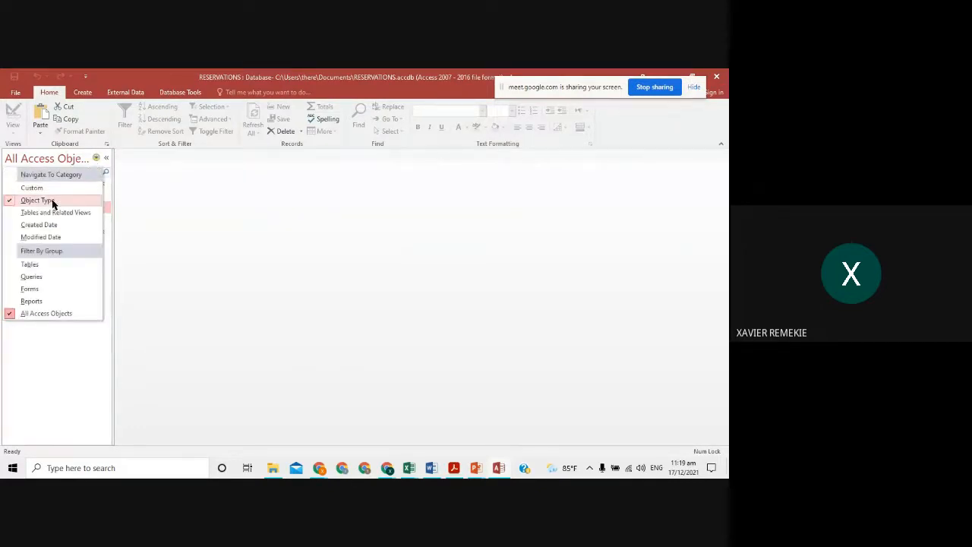
click(44, 189)
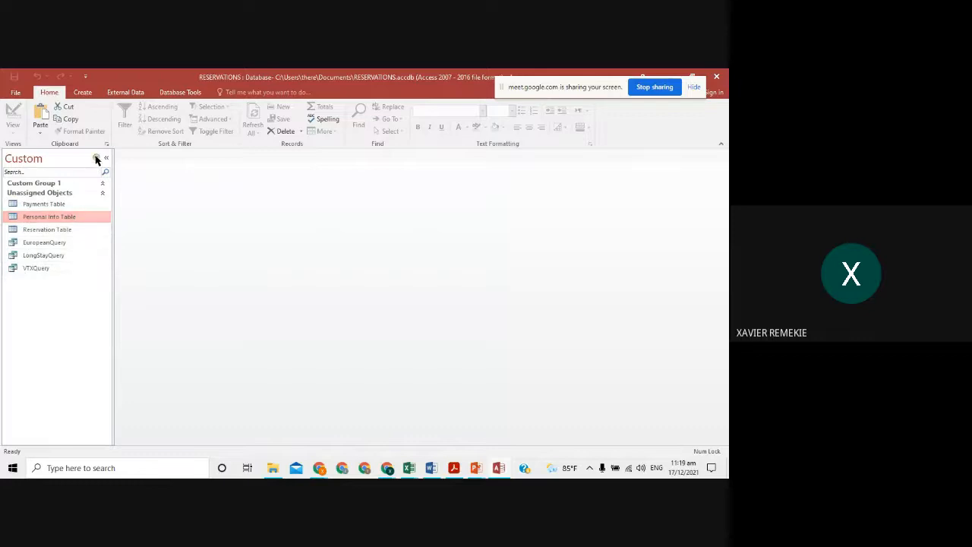
click(96, 158)
click(58, 202)
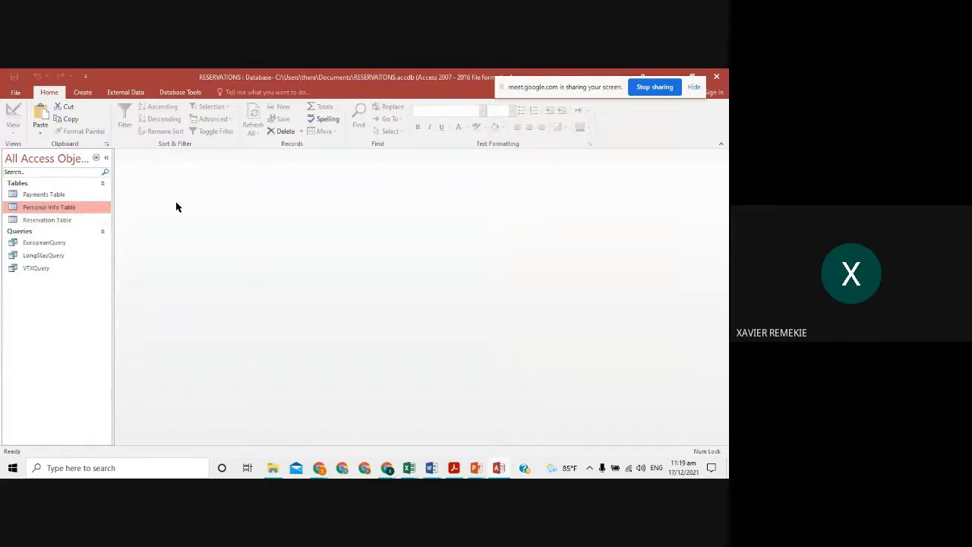
key(alt+Tab)
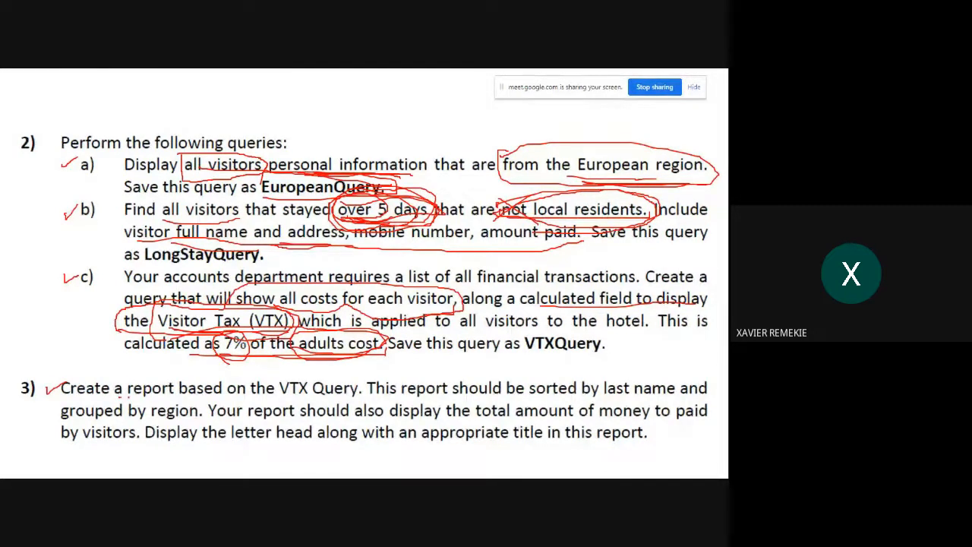
- Mark 'a report', 'based on the VTX Query', 'sorted by last name' and 'grouped by region' in red
drag(123, 394, 181, 392)
drag(131, 371, 120, 395)
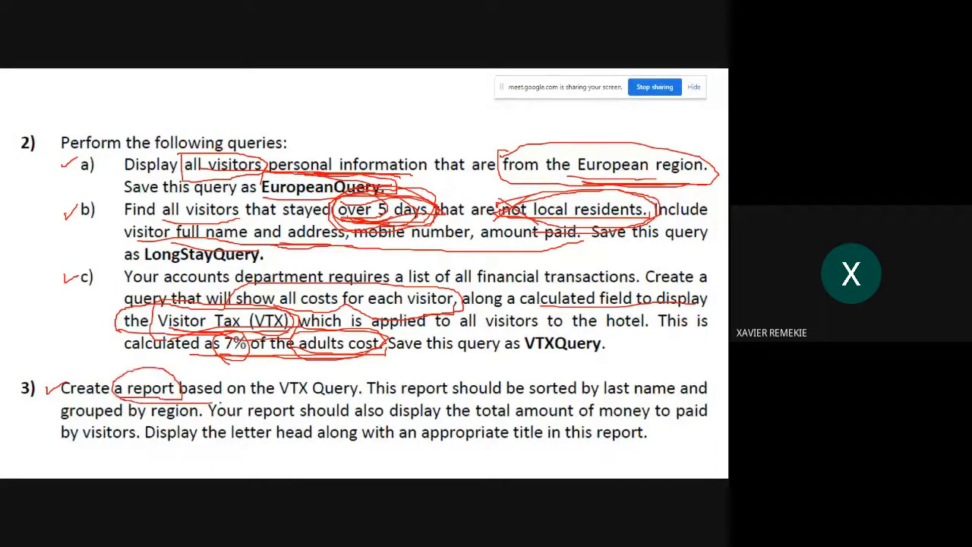
mouse_move(182, 402)
mouse_down()
mouse_move(316, 400)
mouse_move(326, 372)
mouse_move(149, 372)
mouse_up()
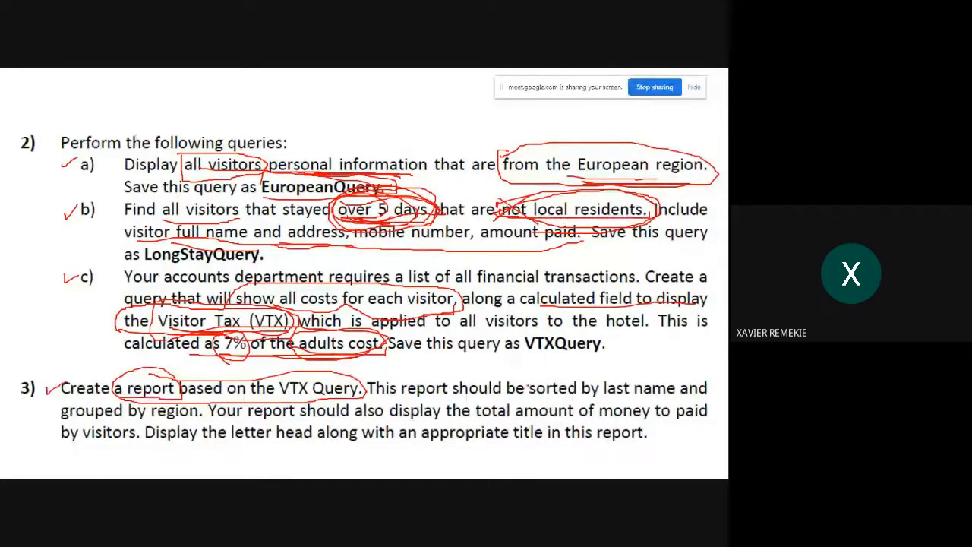
mouse_move(528, 388)
mouse_down()
mouse_move(553, 407)
mouse_move(641, 406)
mouse_move(645, 372)
mouse_move(541, 376)
mouse_up()
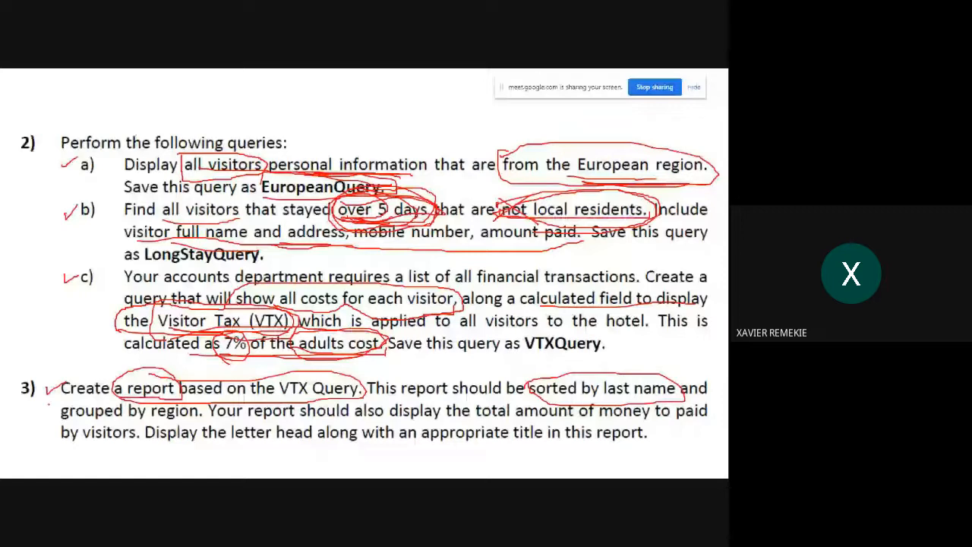
mouse_move(51, 399)
mouse_down()
mouse_move(50, 422)
mouse_move(193, 428)
mouse_move(179, 396)
mouse_up()
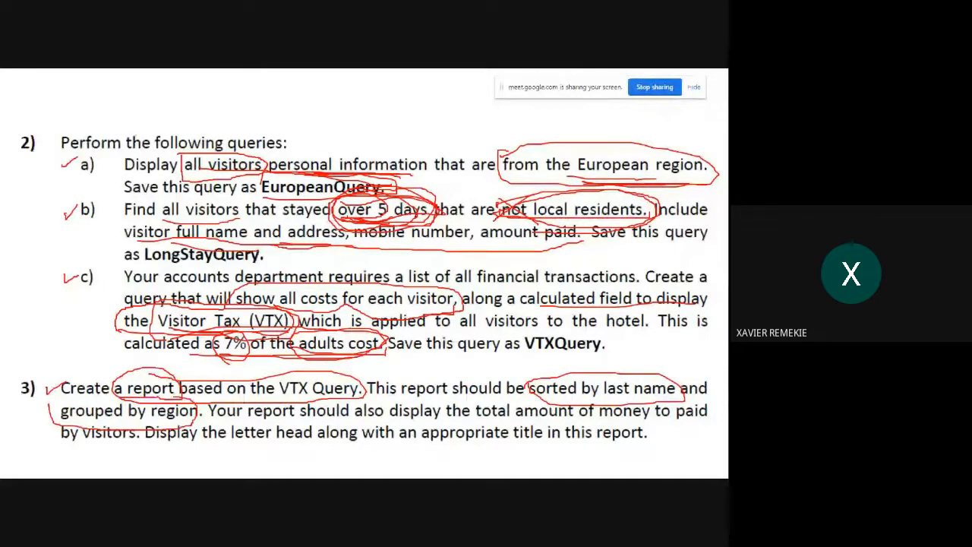
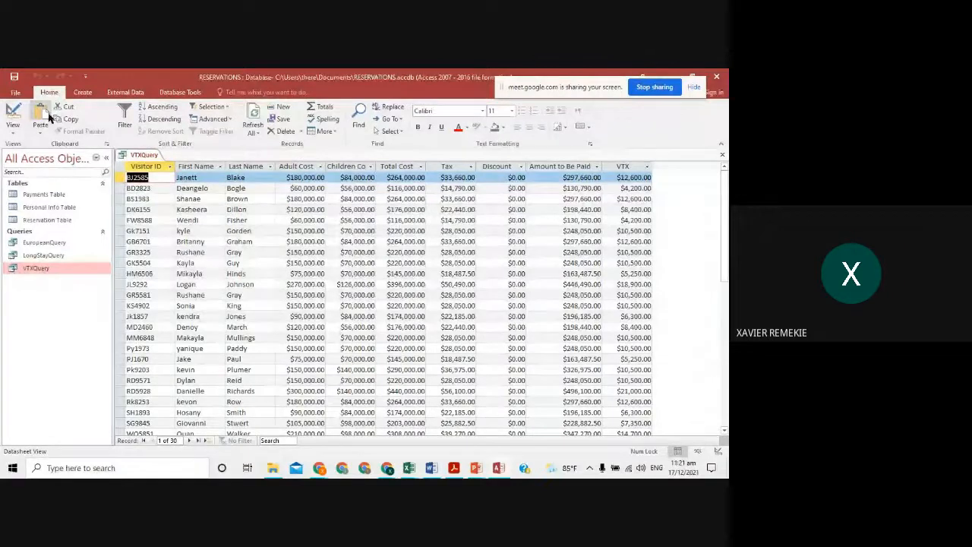
- Open the View options list for the VTXQuery datasheet
click(13, 127)
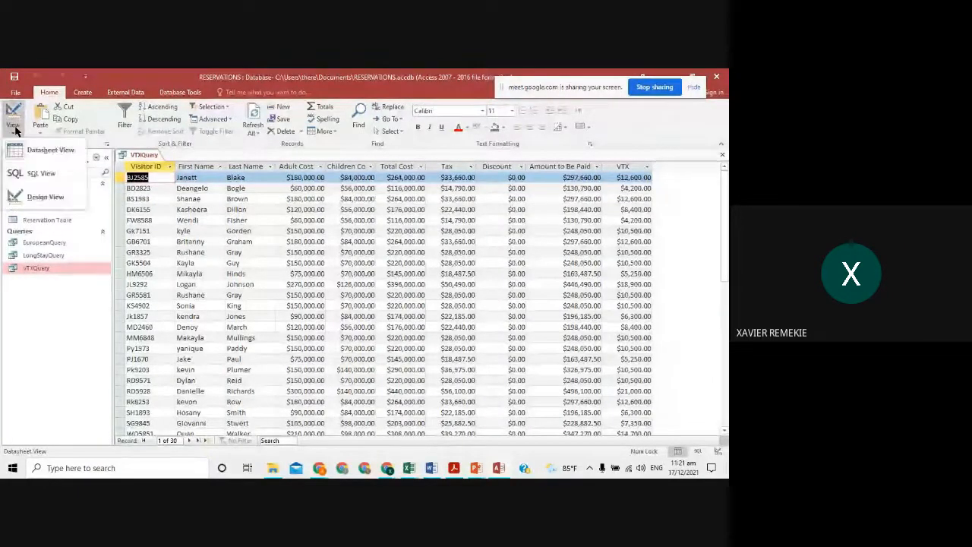
- Add Personal Info Table's Region field to VTXQuery, run it, then close the query
click(45, 196)
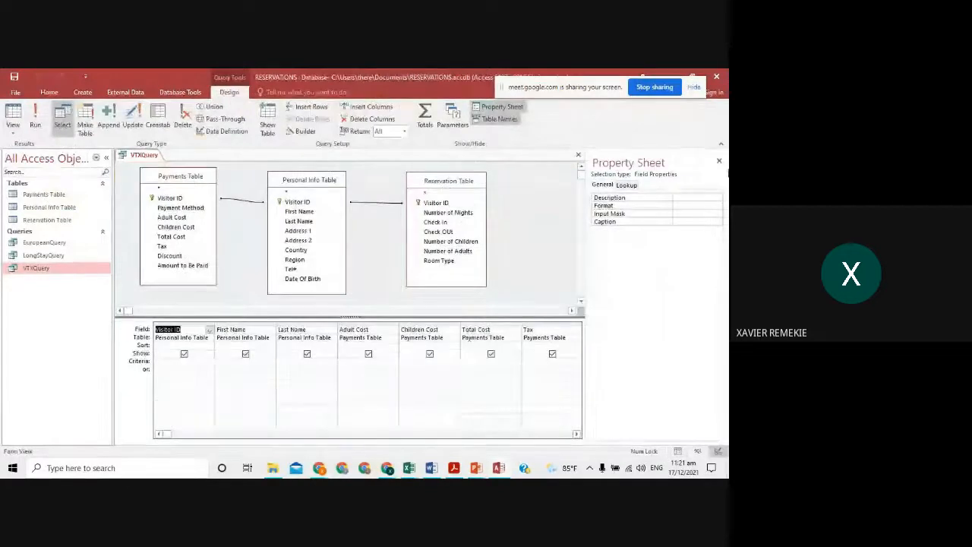
click(719, 163)
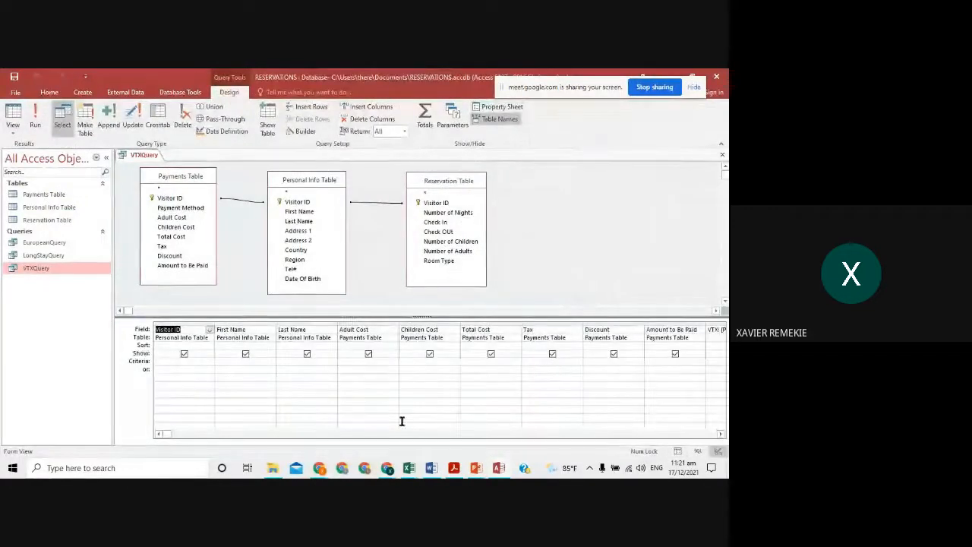
double_click(301, 260)
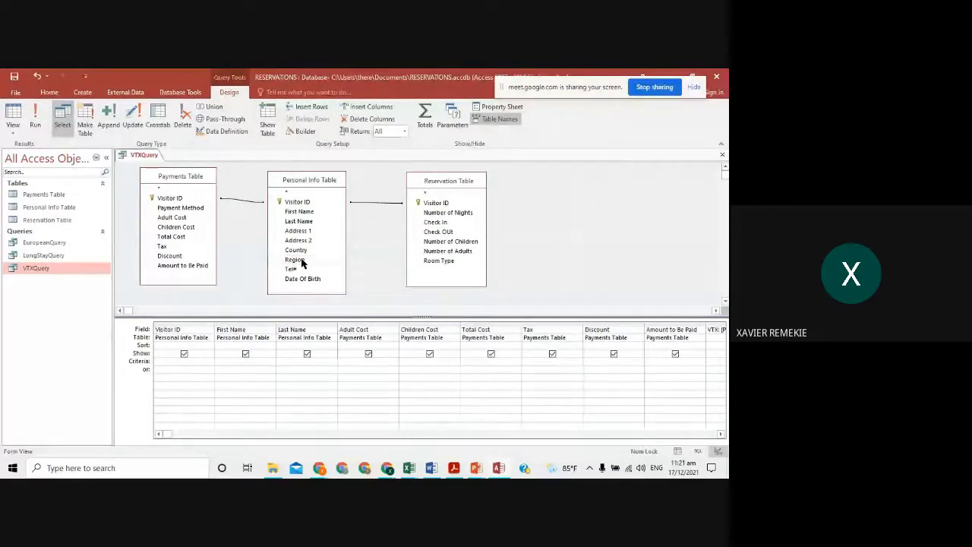
click(720, 434)
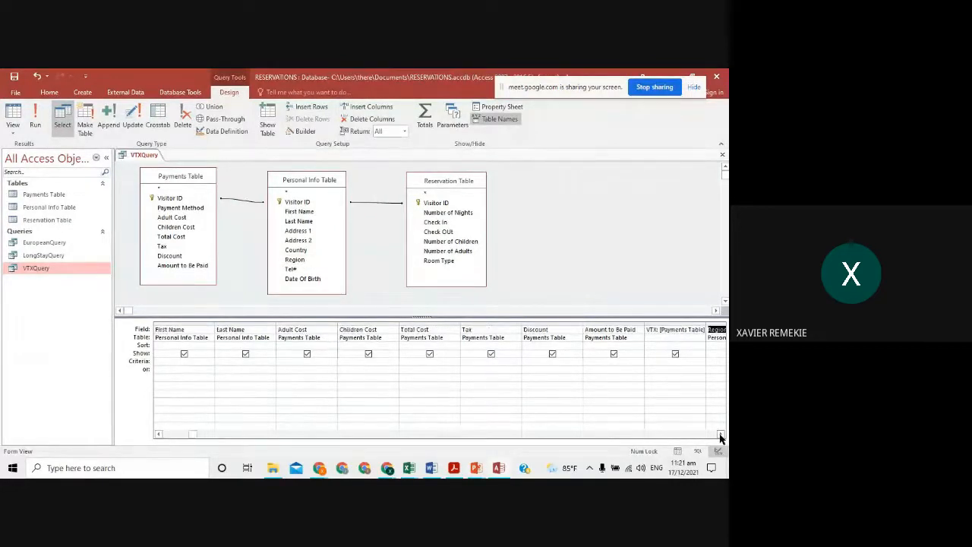
click(721, 435)
click(720, 434)
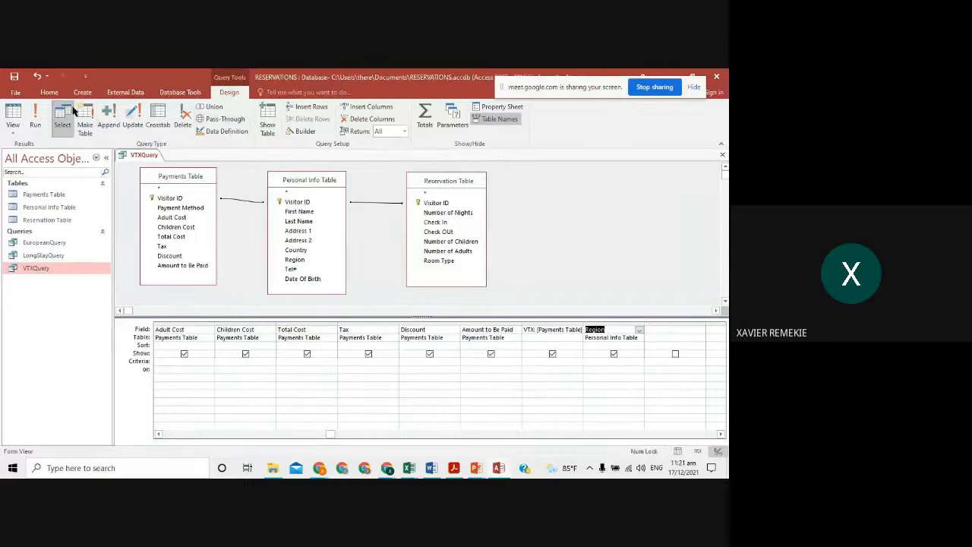
click(35, 118)
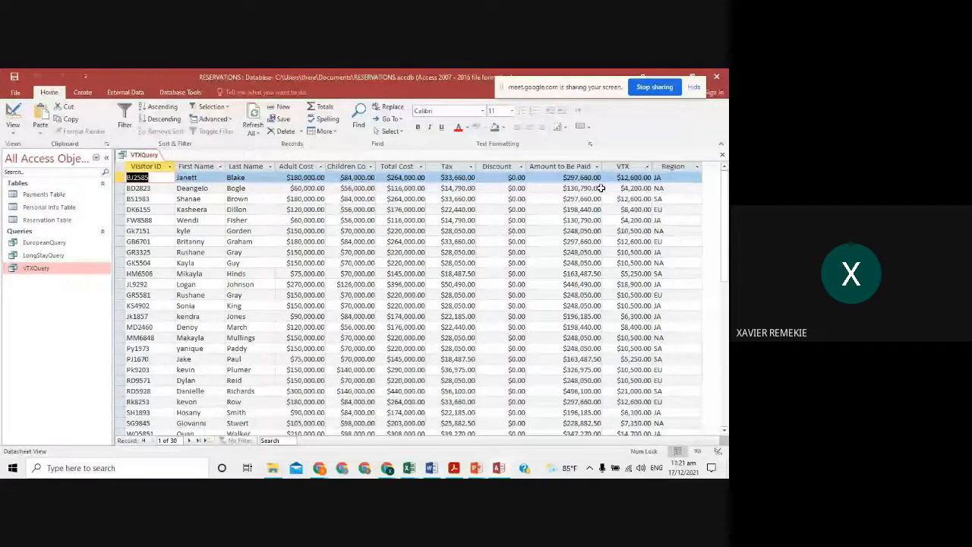
click(722, 155)
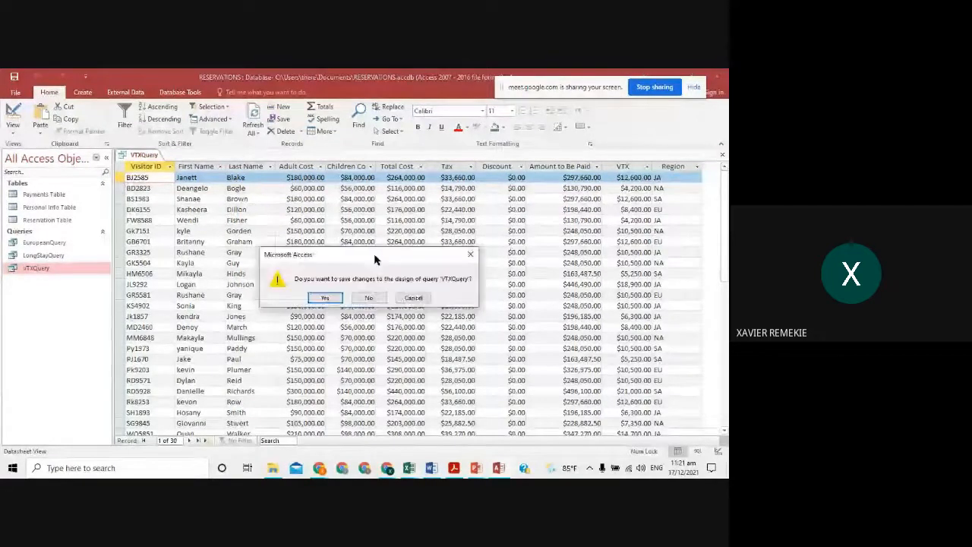
- Save the VTXQuery design changes and launch the Report Wizard from the Create tab
click(324, 298)
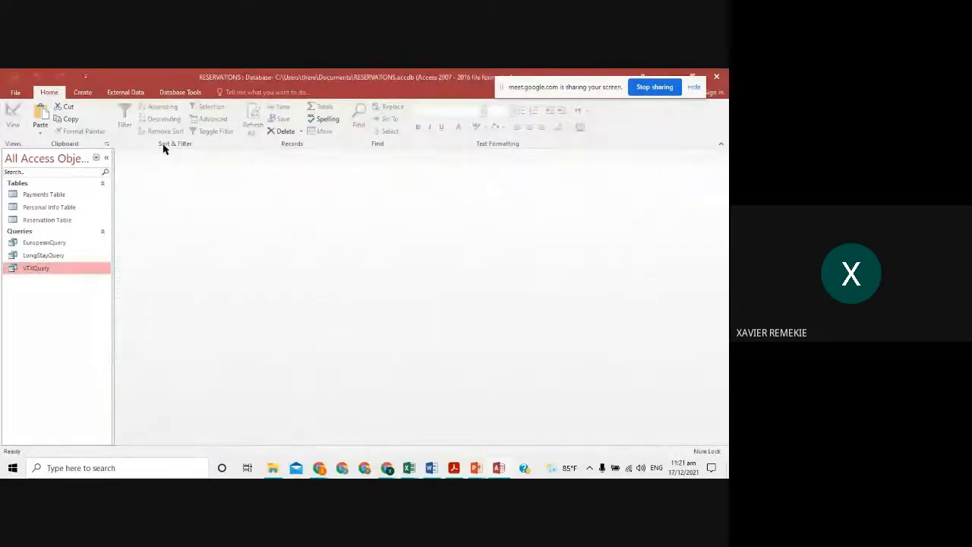
click(87, 93)
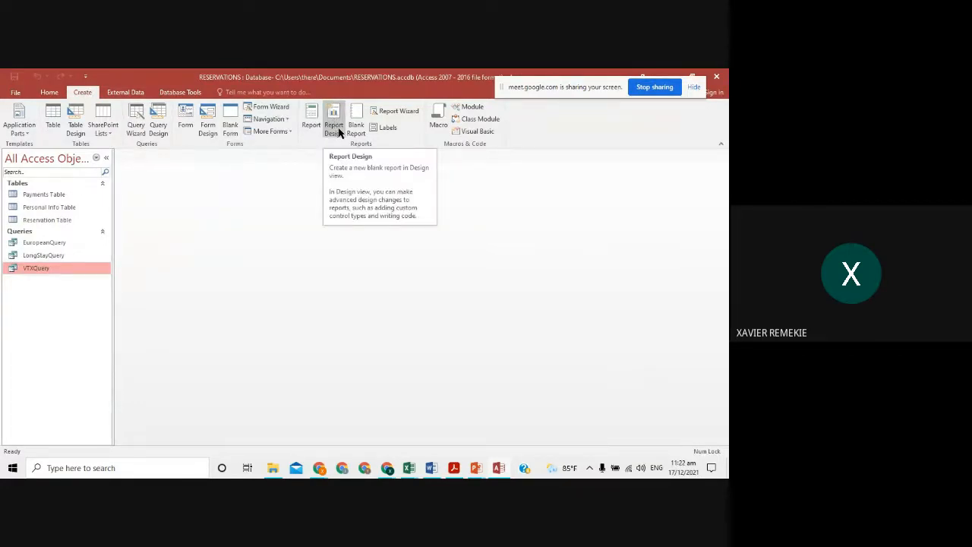
click(400, 113)
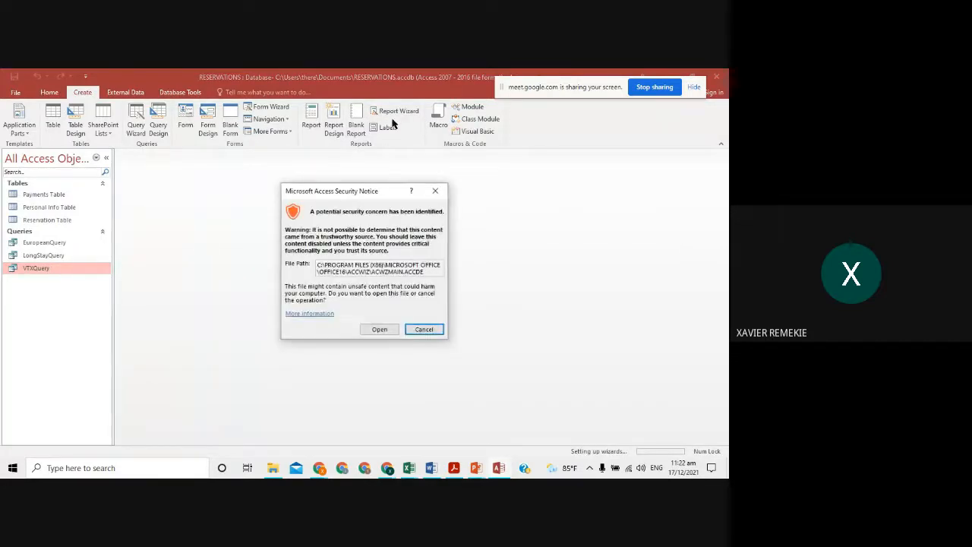
- Allow the Report Wizard to open, use Query: VTXQuery as its source, and add all its fields
click(369, 330)
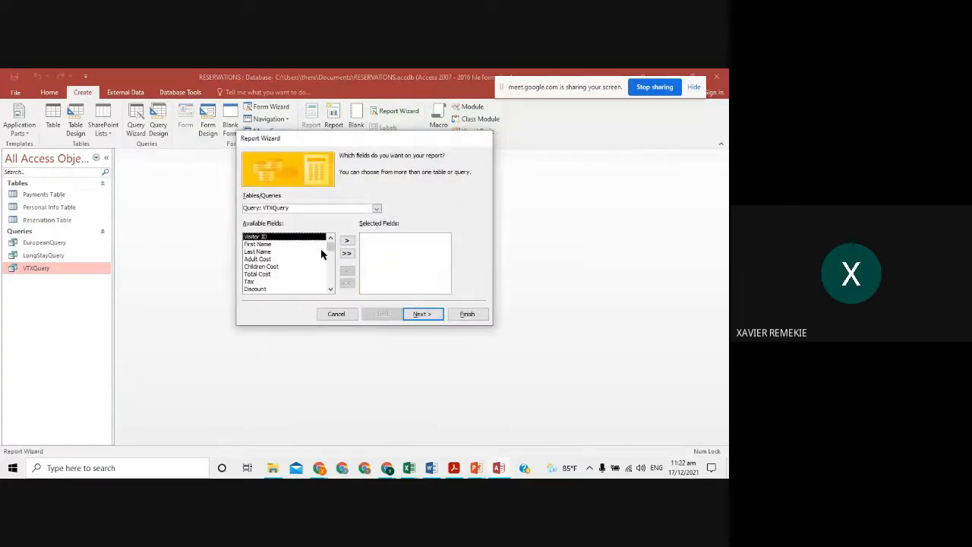
click(376, 208)
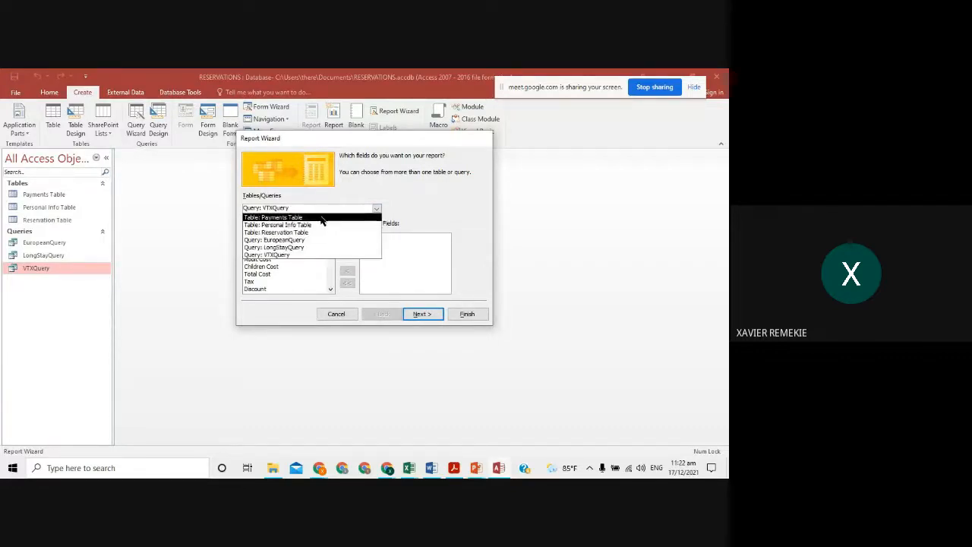
click(323, 218)
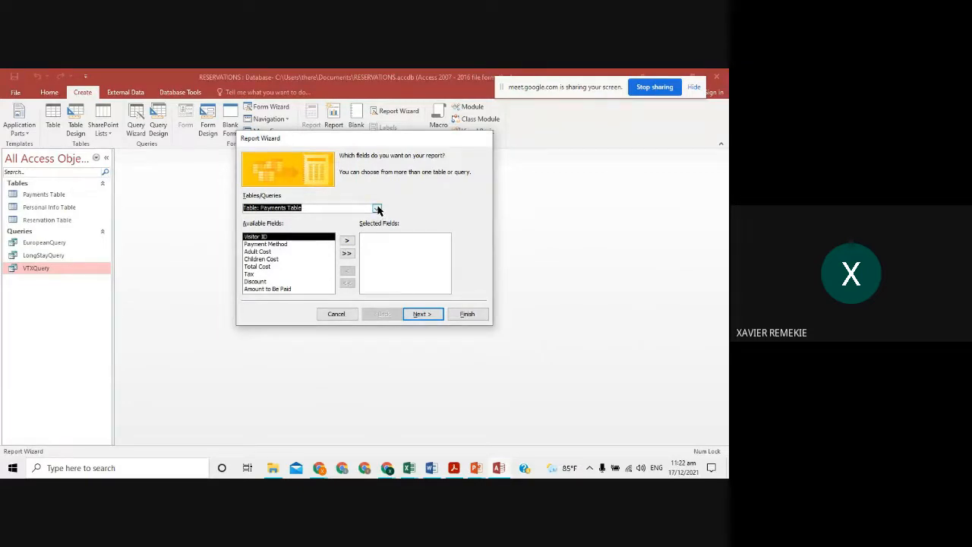
click(377, 208)
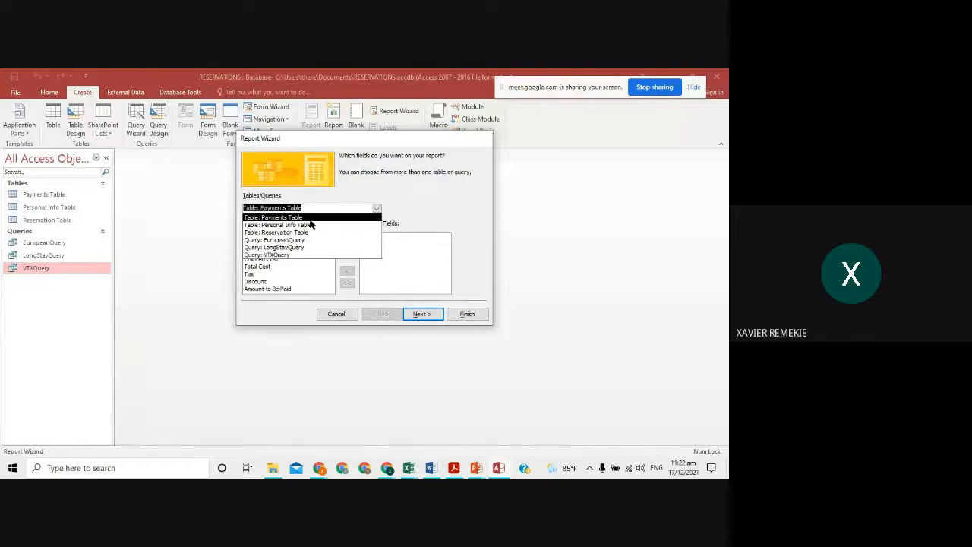
click(289, 255)
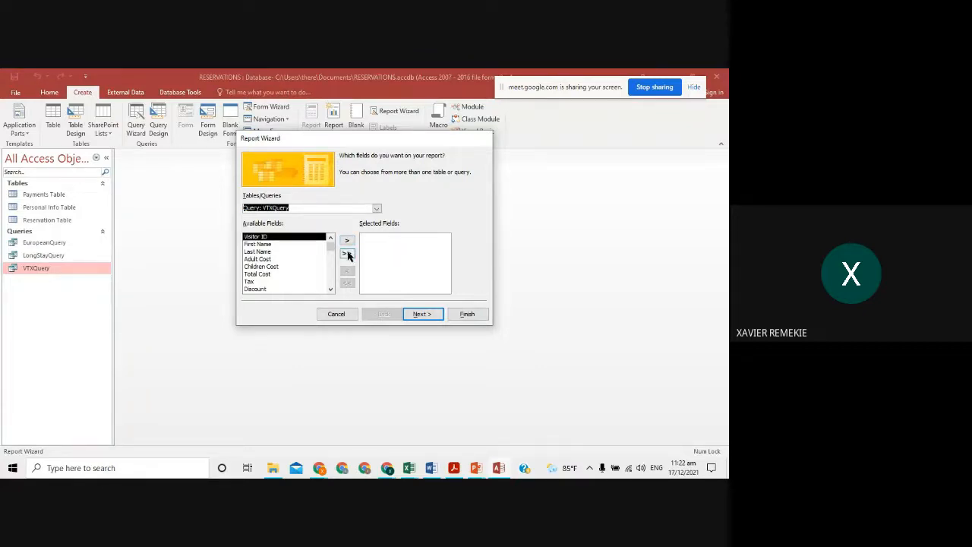
click(378, 208)
click(346, 220)
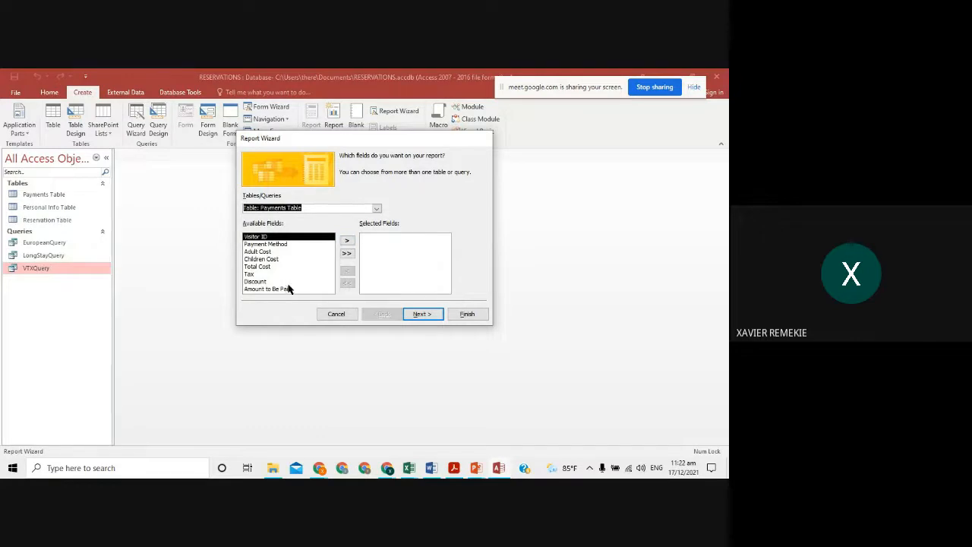
click(376, 208)
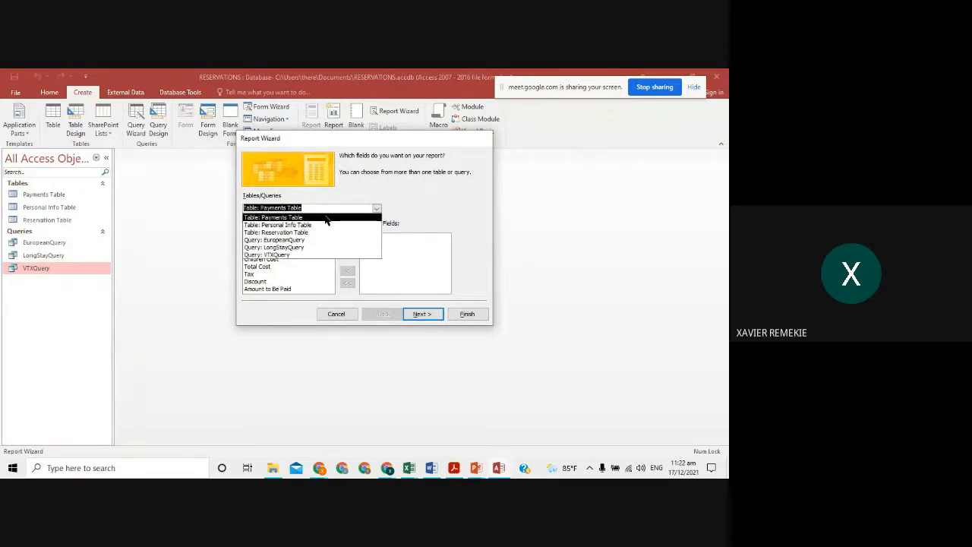
click(315, 255)
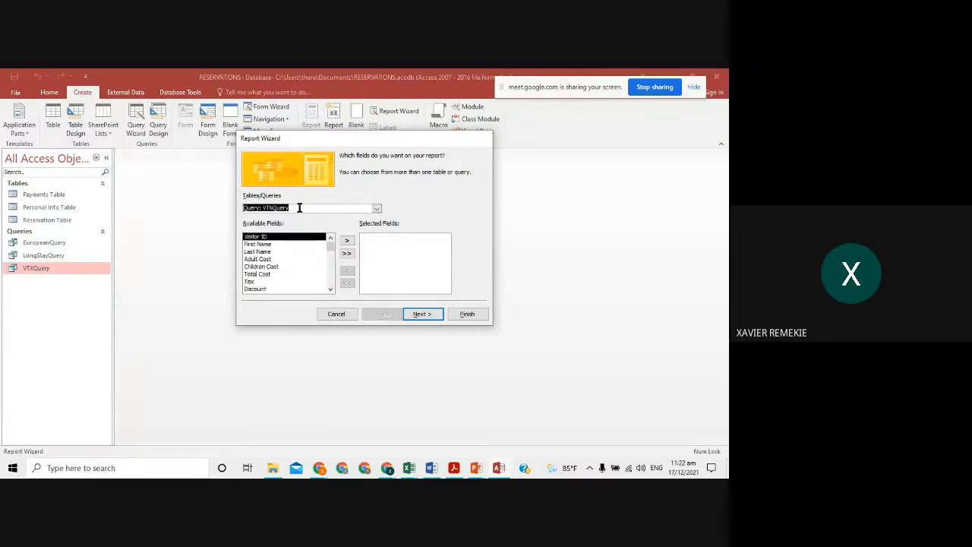
click(348, 255)
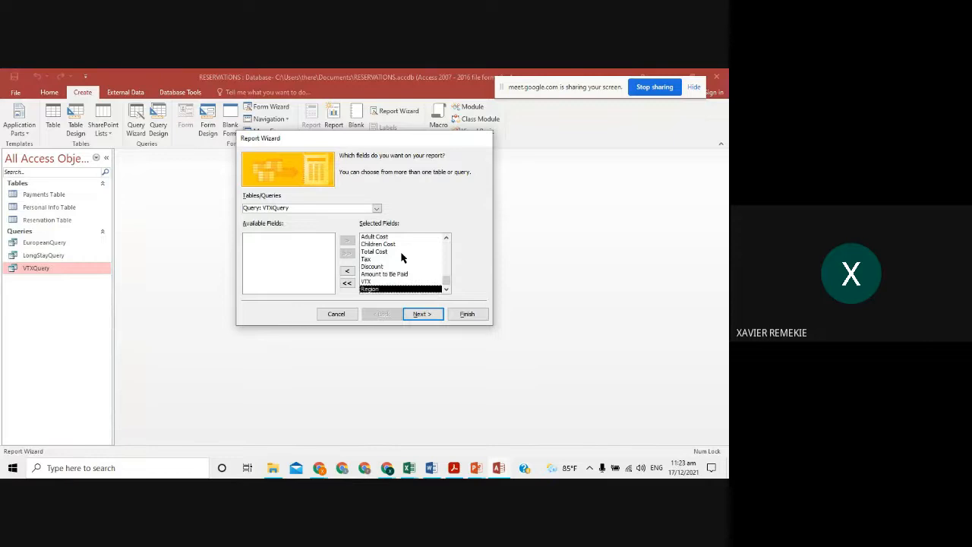
click(422, 314)
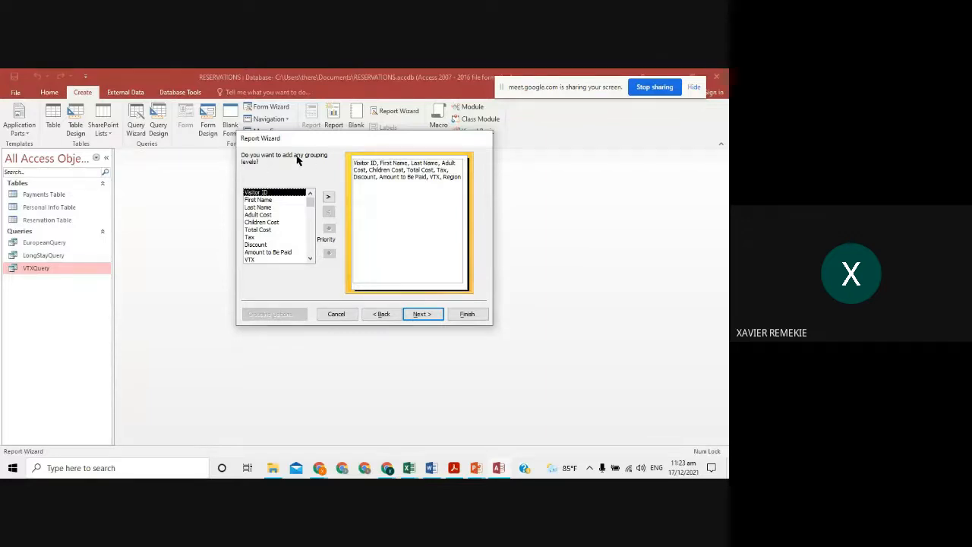
- After checking the brief, add Region as the report's grouping level and continue
key(alt+Tab)
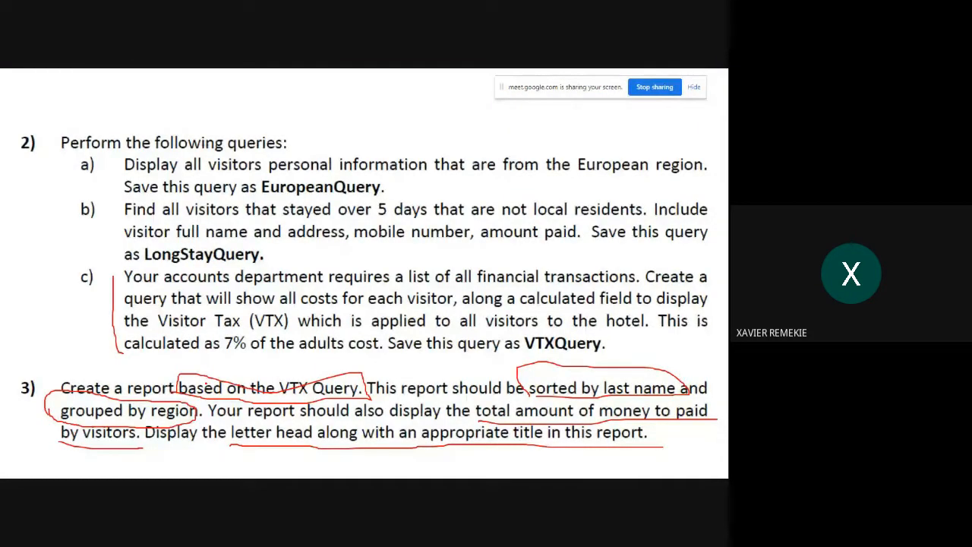
key(alt+Tab)
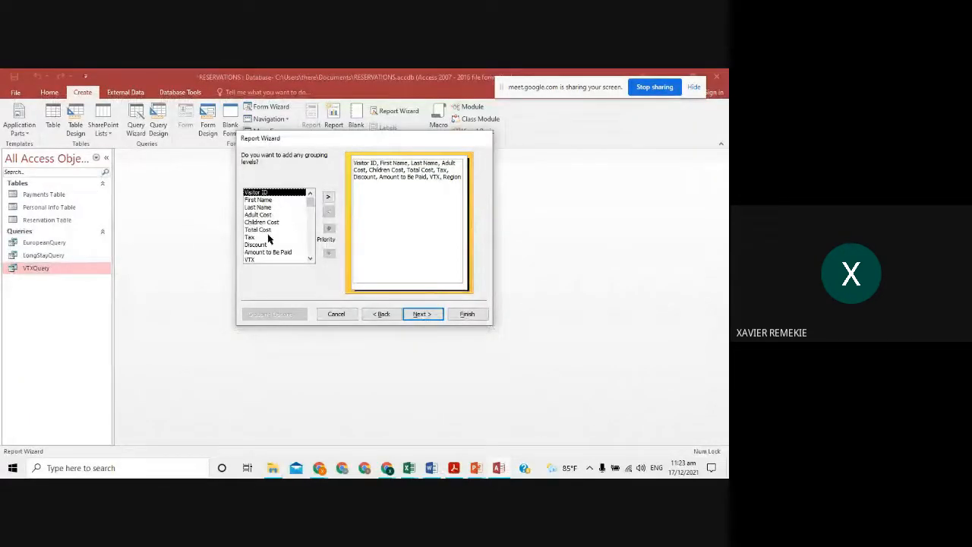
drag(309, 200, 309, 250)
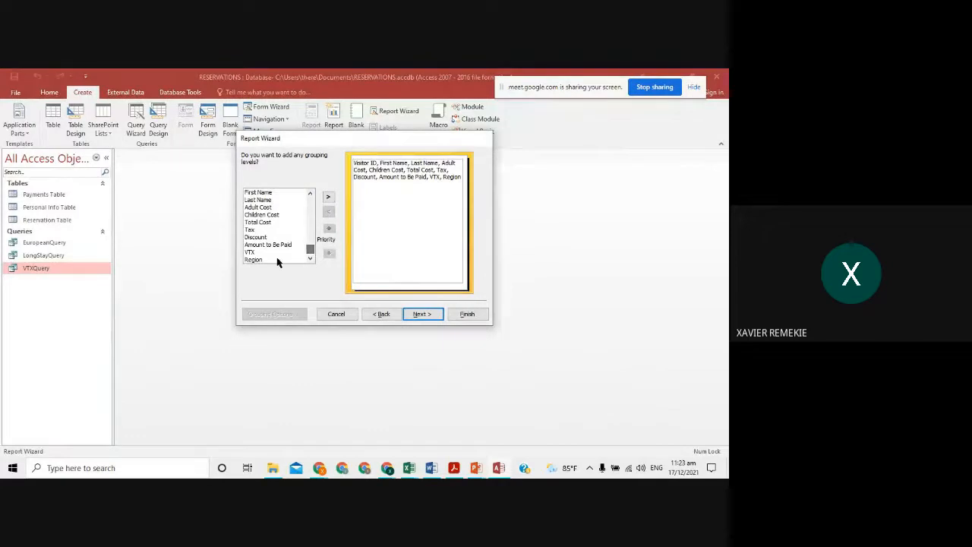
click(255, 260)
click(329, 197)
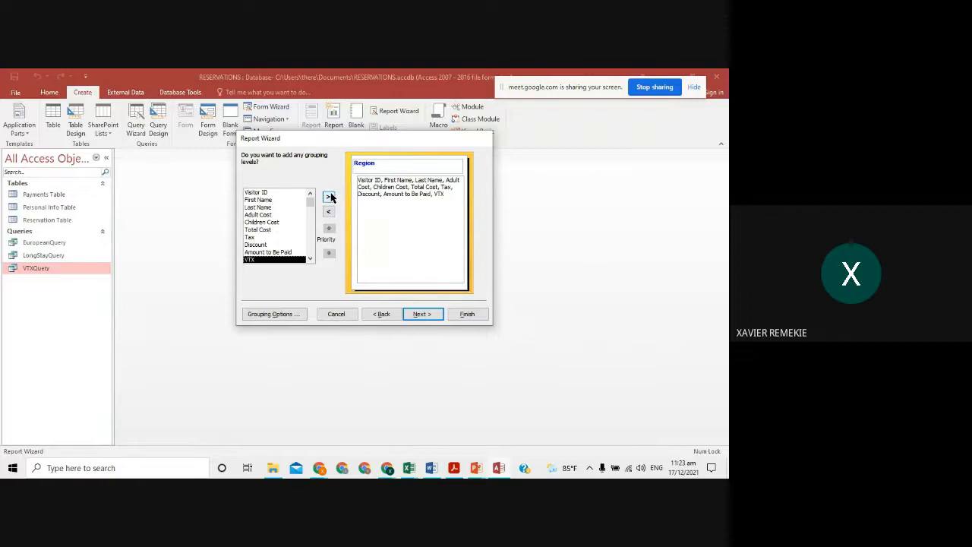
click(429, 320)
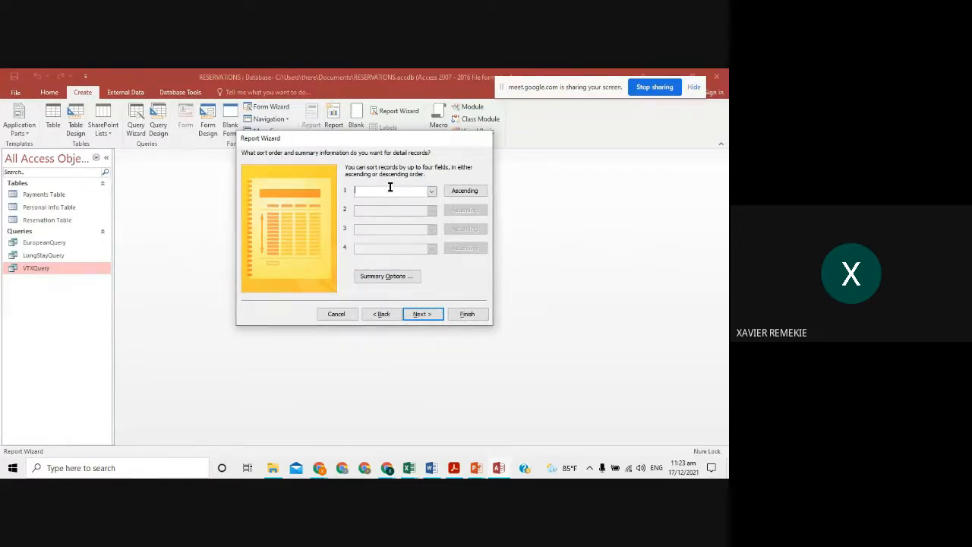
- Mark the sort-by-last-name requirement in the brief and sort records by Last Name ascending
key(alt+Tab)
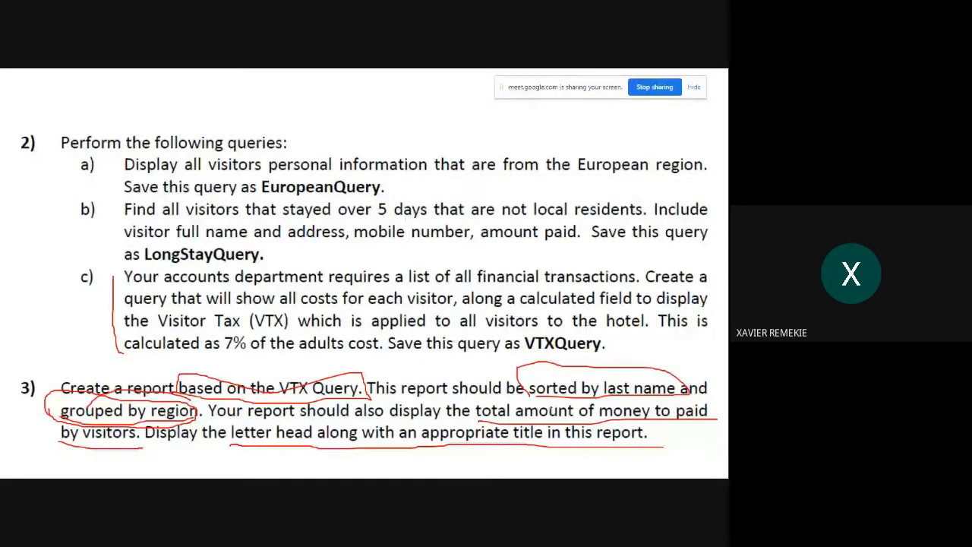
drag(690, 387, 527, 370)
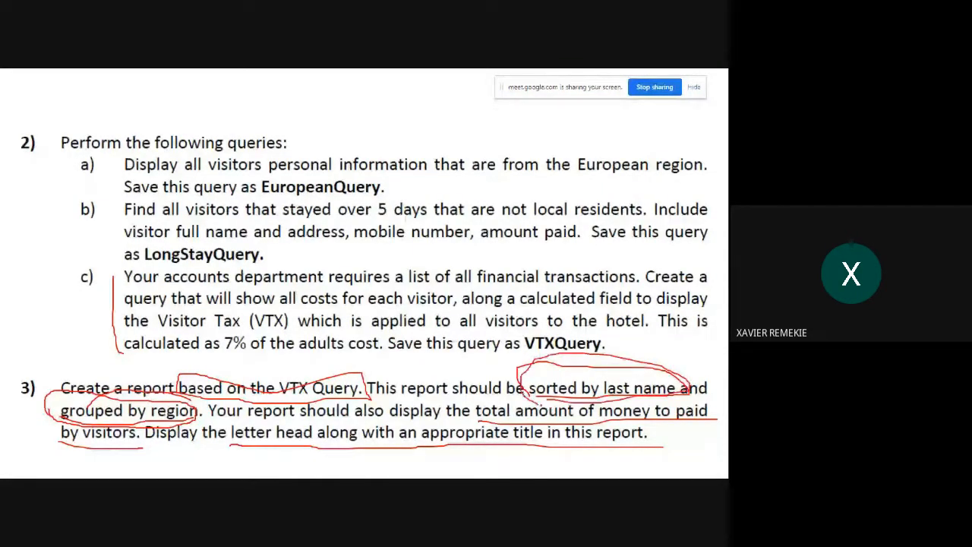
drag(539, 404, 573, 411)
key(alt+Tab)
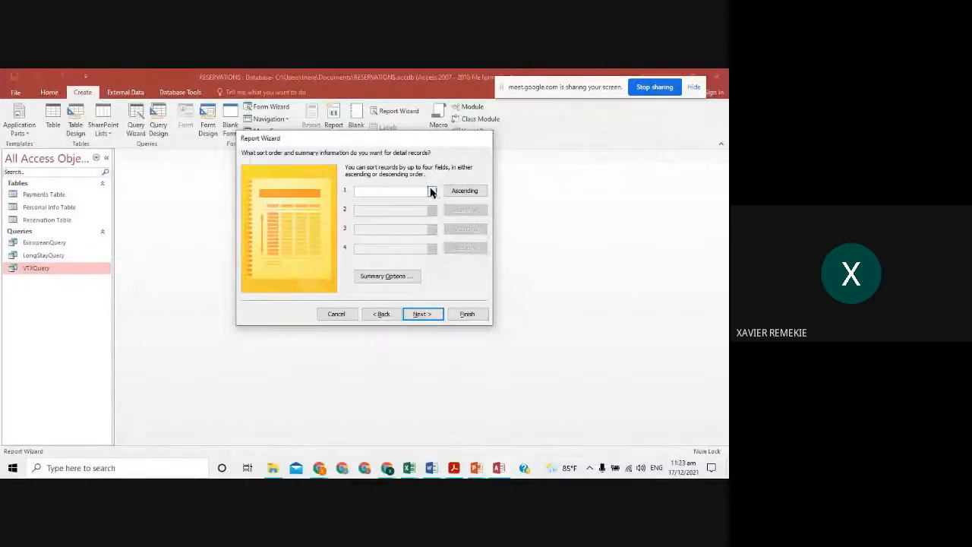
click(431, 190)
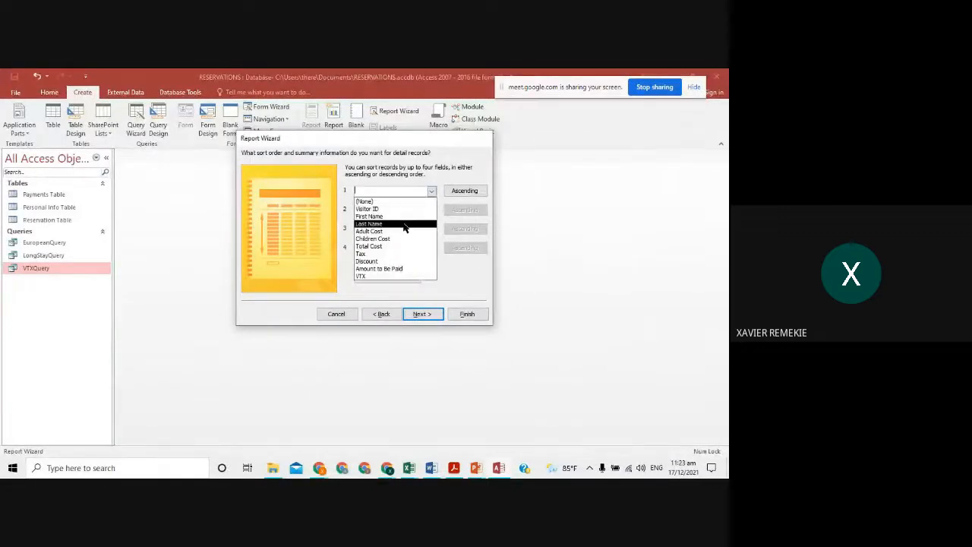
click(403, 225)
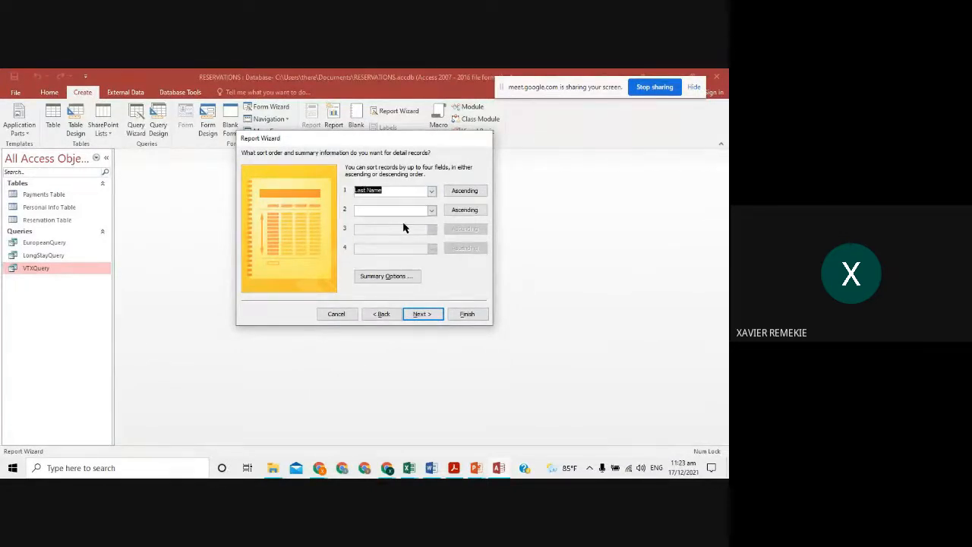
- Underline the total-amount-paid requirement and circle 'by visitors' in red in the brief
key(alt+Tab)
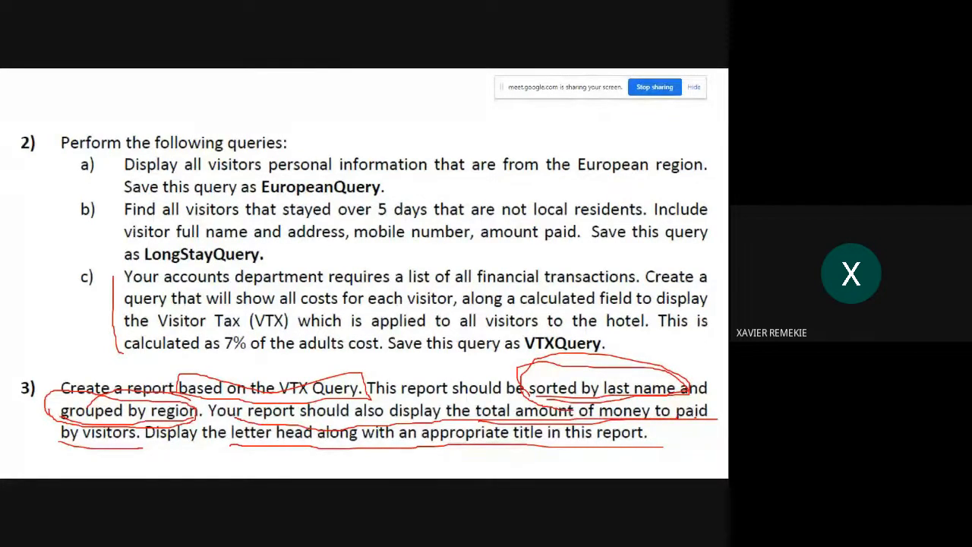
drag(532, 419, 290, 410)
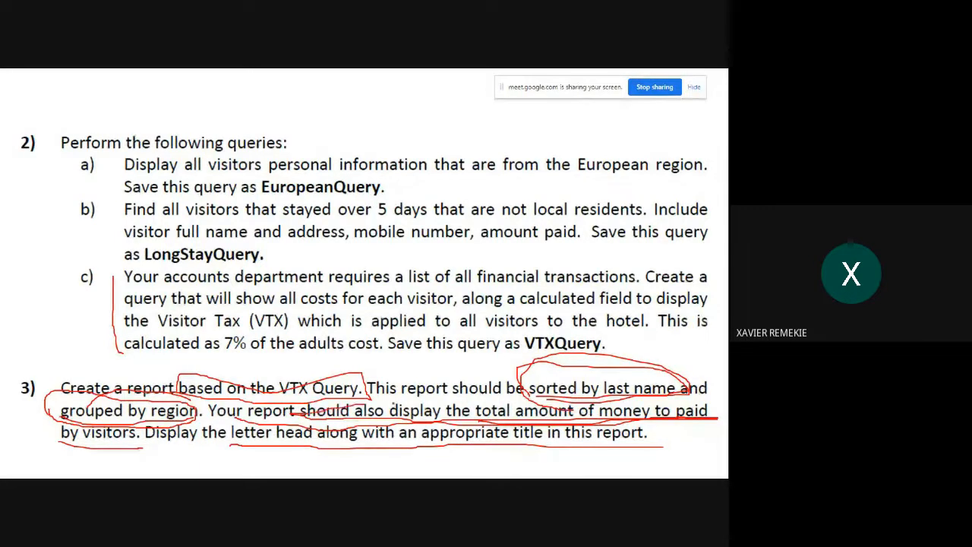
drag(364, 404, 726, 400)
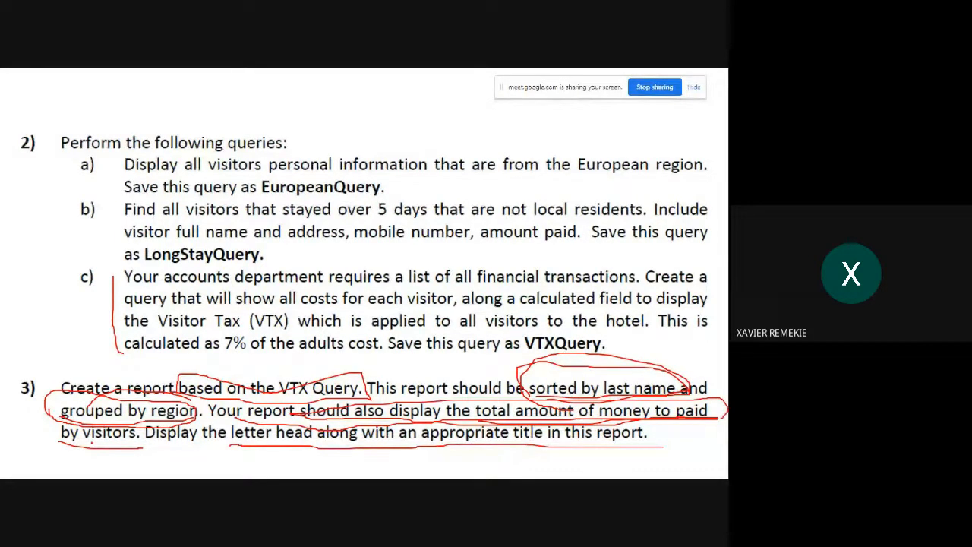
mouse_move(90, 445)
mouse_down()
mouse_move(145, 447)
mouse_move(82, 419)
mouse_move(46, 452)
mouse_move(103, 453)
mouse_up()
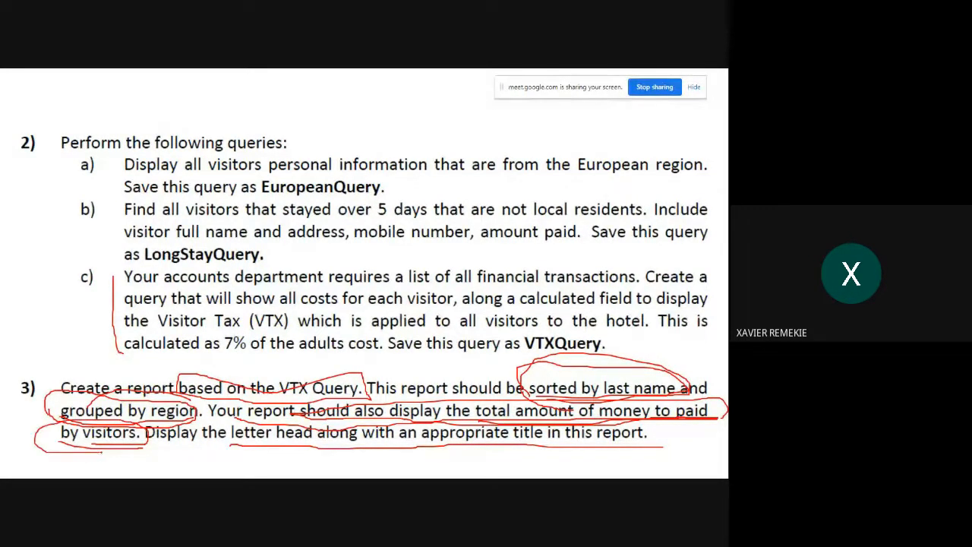
key(alt+Tab)
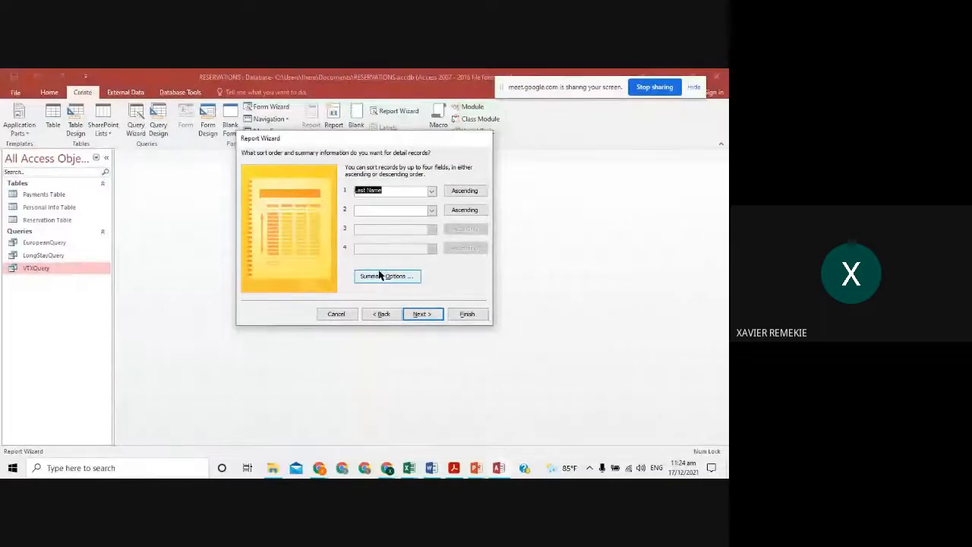
- In Summary Options, tick Sum for Amount to Be Paid, keeping Detail and Summary
click(369, 279)
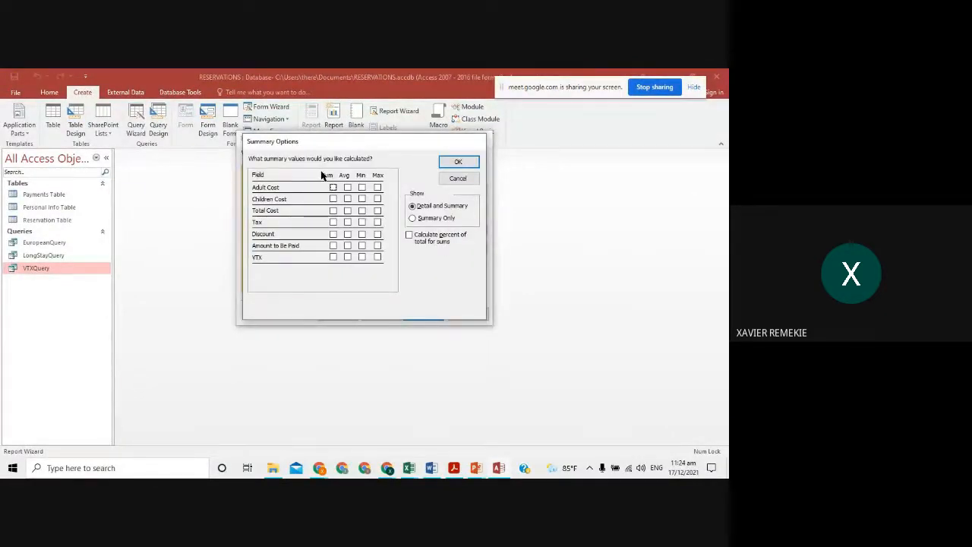
click(333, 246)
click(333, 246)
click(458, 164)
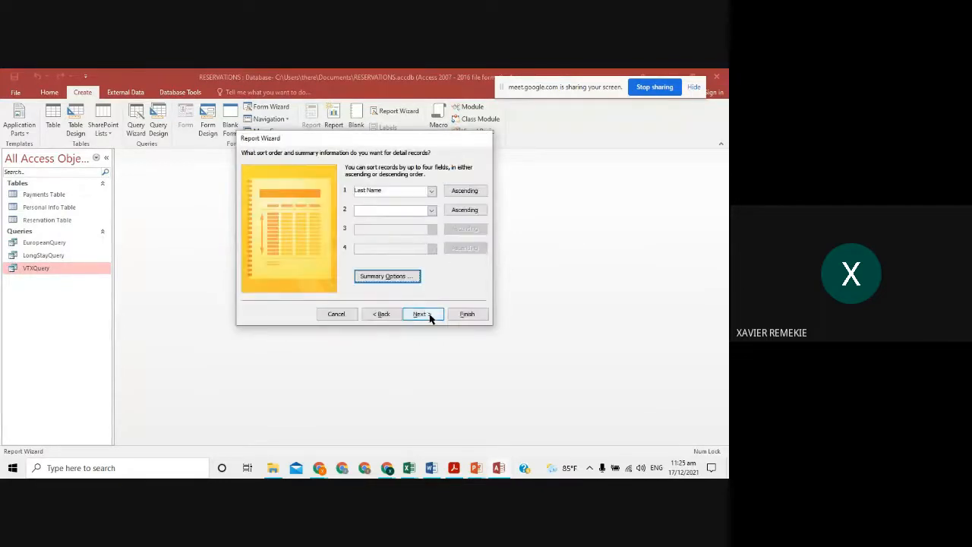
- Accept the stepped portrait layout, title the report REPORT ON VISITOR TRANSACTIONS, and finish with preview
click(431, 314)
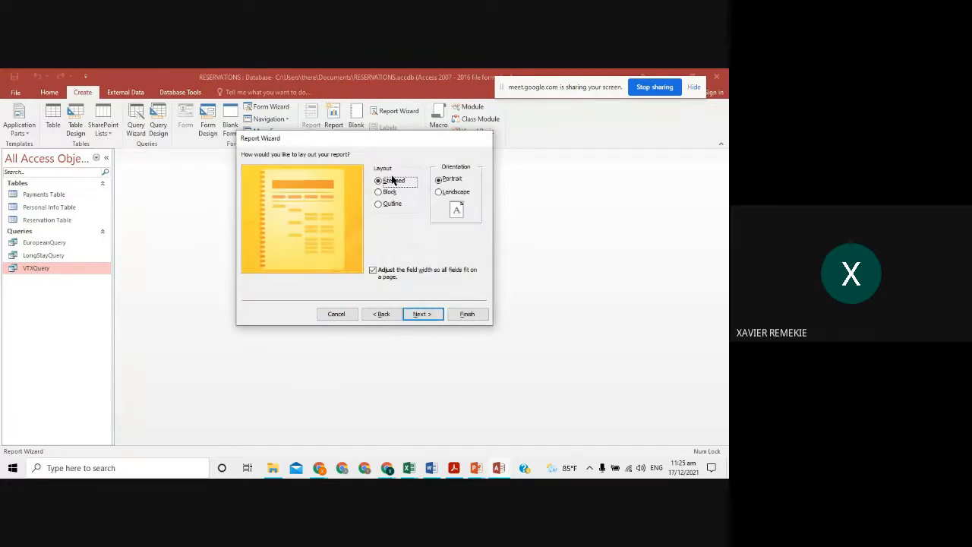
click(430, 314)
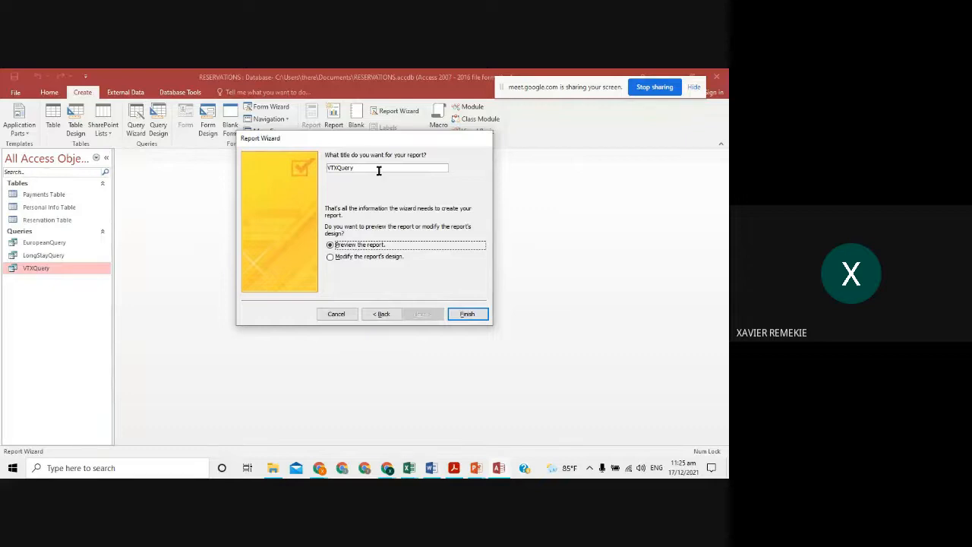
drag(353, 168, 327, 168)
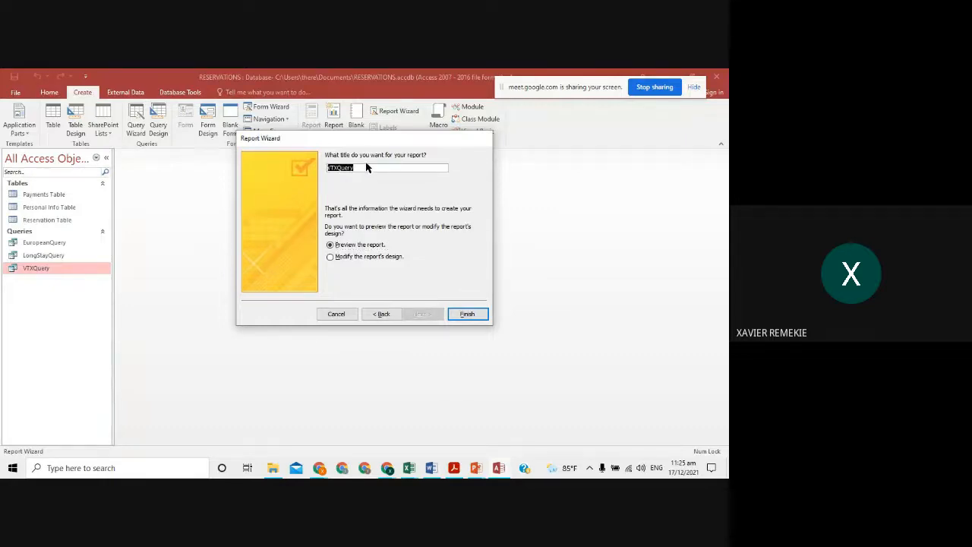
key(alt+Tab)
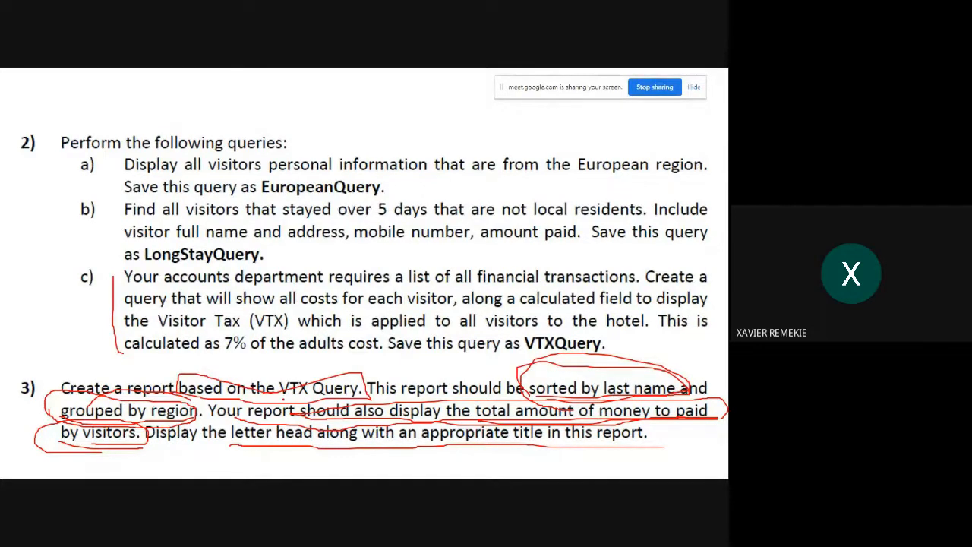
key(alt+Tab)
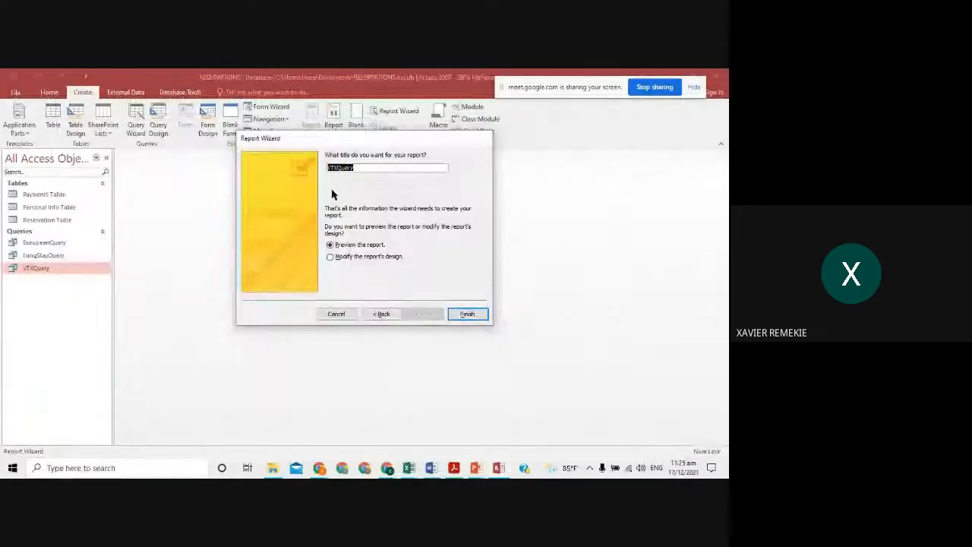
key(Caps_Lock)
text(REPORT ON VISITOR TRANSACTIONS)
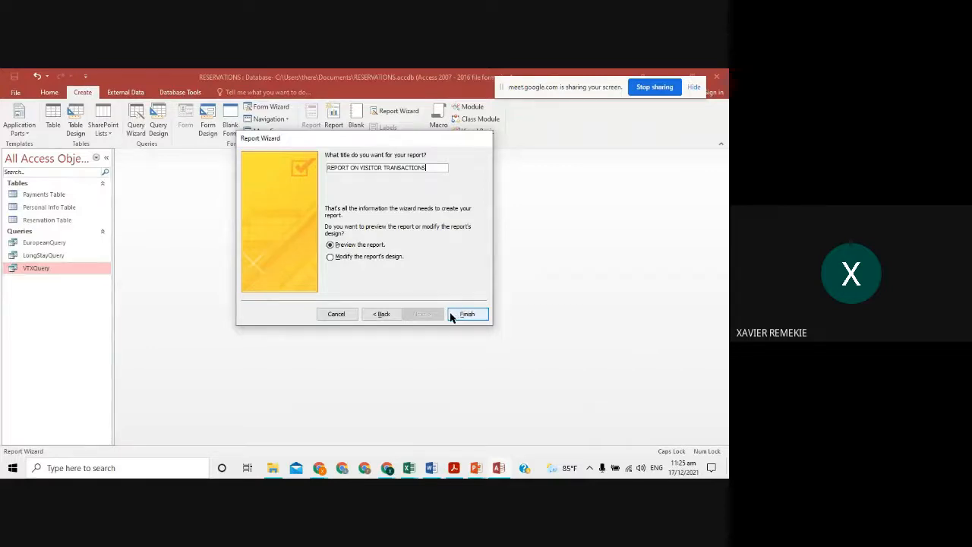
click(335, 245)
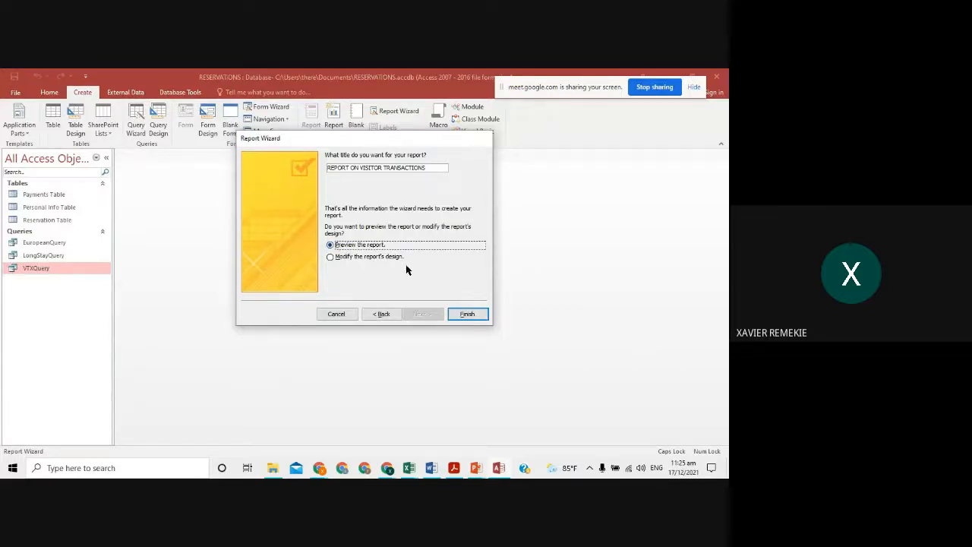
click(455, 311)
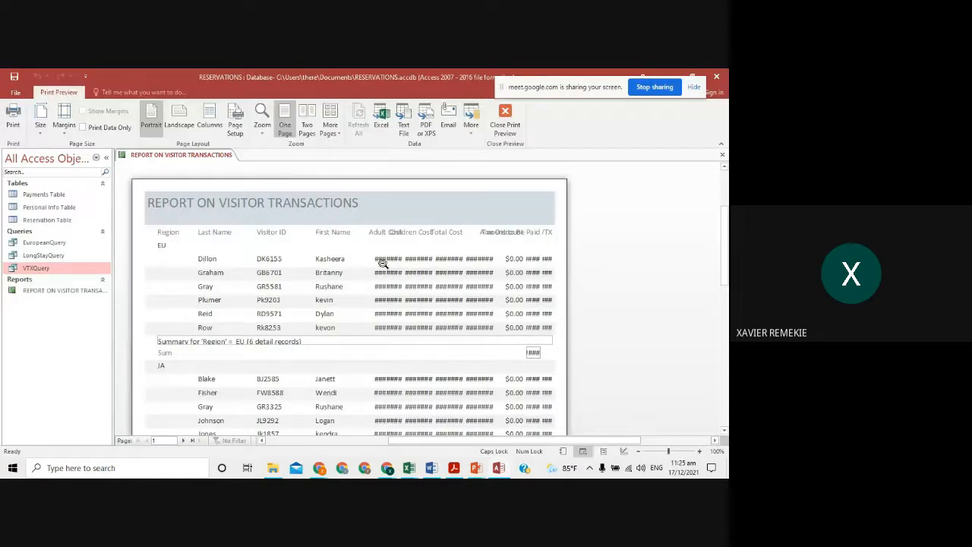
- Review both pages of the report preview, then switch the report to Design View
scroll(300, 280, down, 1)
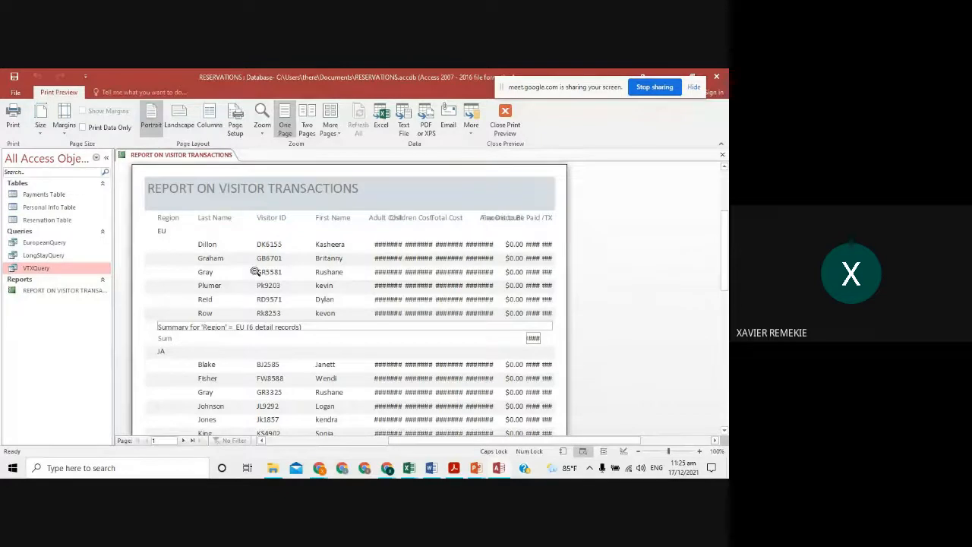
scroll(238, 331, down, 4)
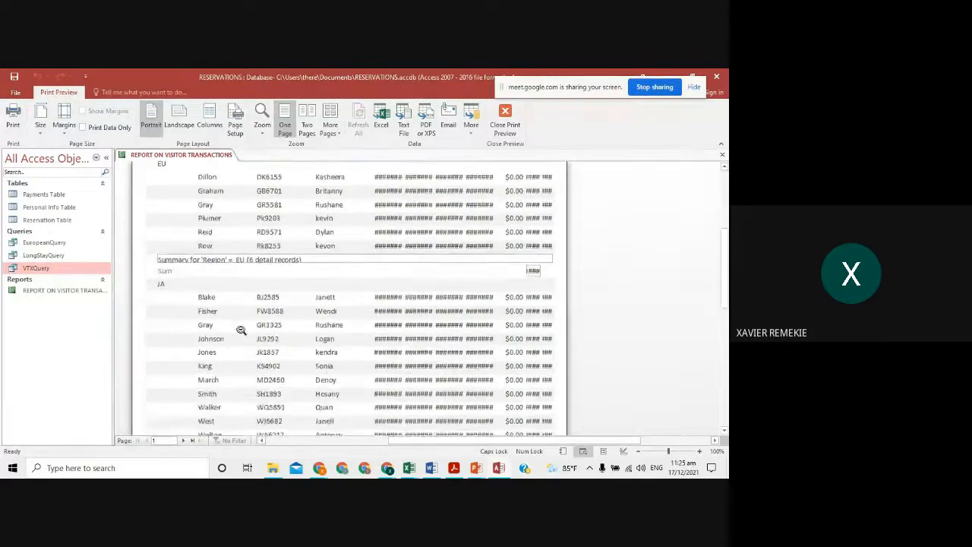
scroll(240, 330, down, 10)
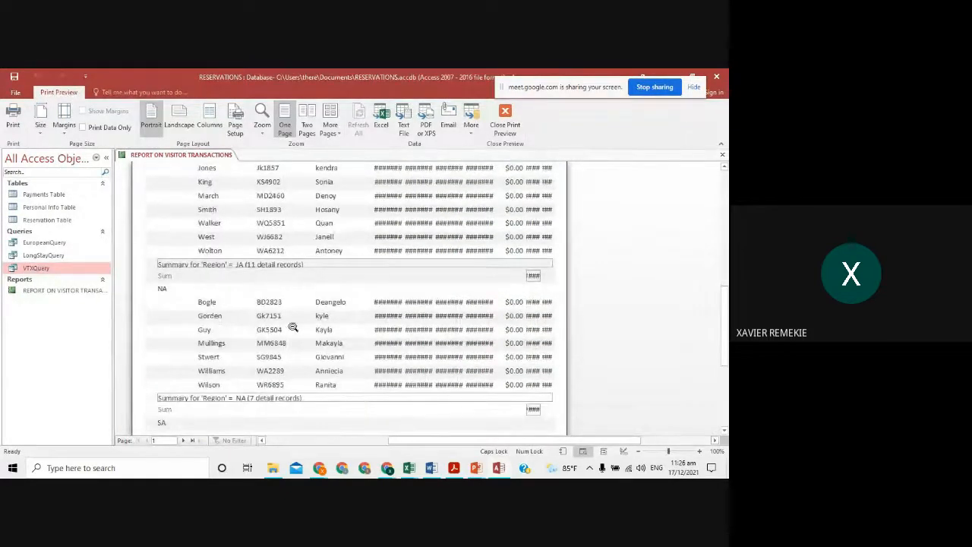
scroll(293, 342, down, 3)
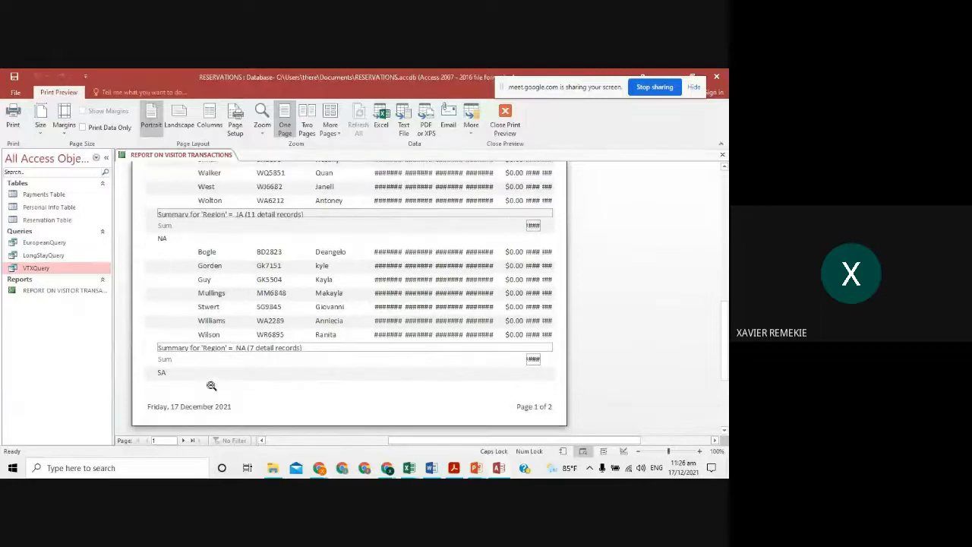
scroll(213, 395, down, 5)
click(183, 441)
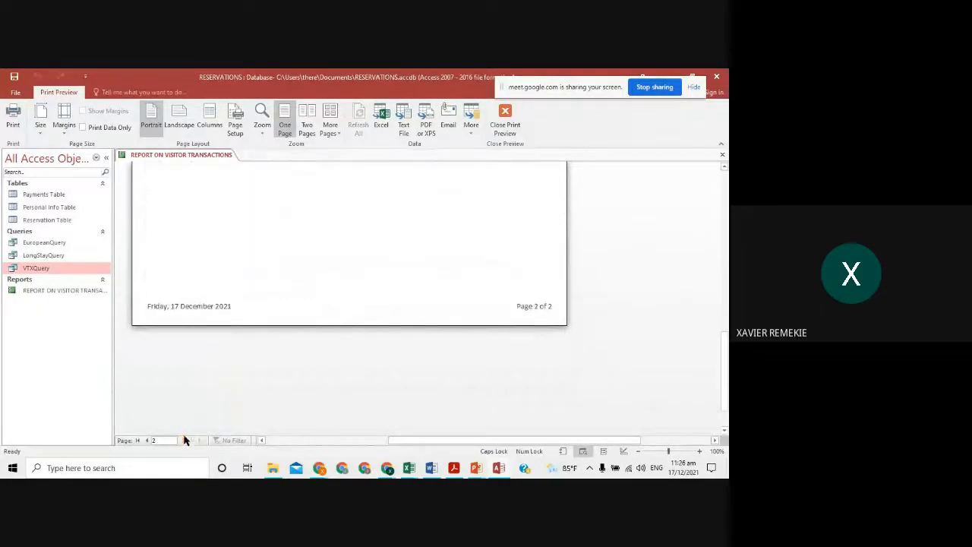
scroll(204, 342, up, 20)
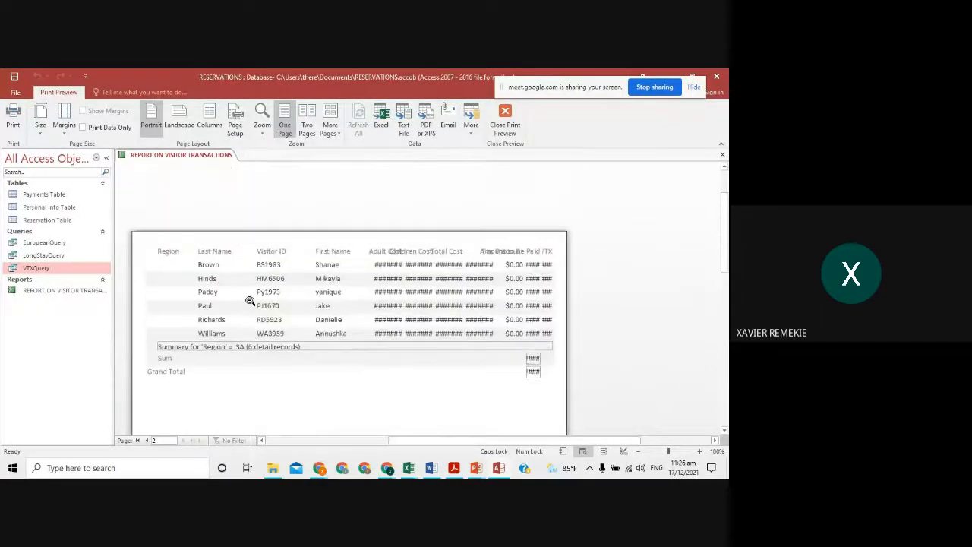
click(146, 441)
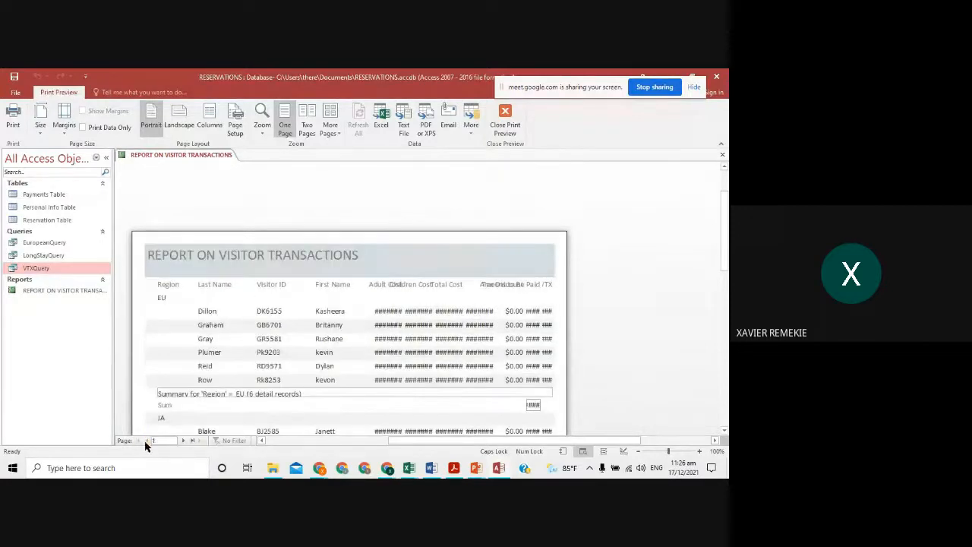
scroll(227, 326, down, 1)
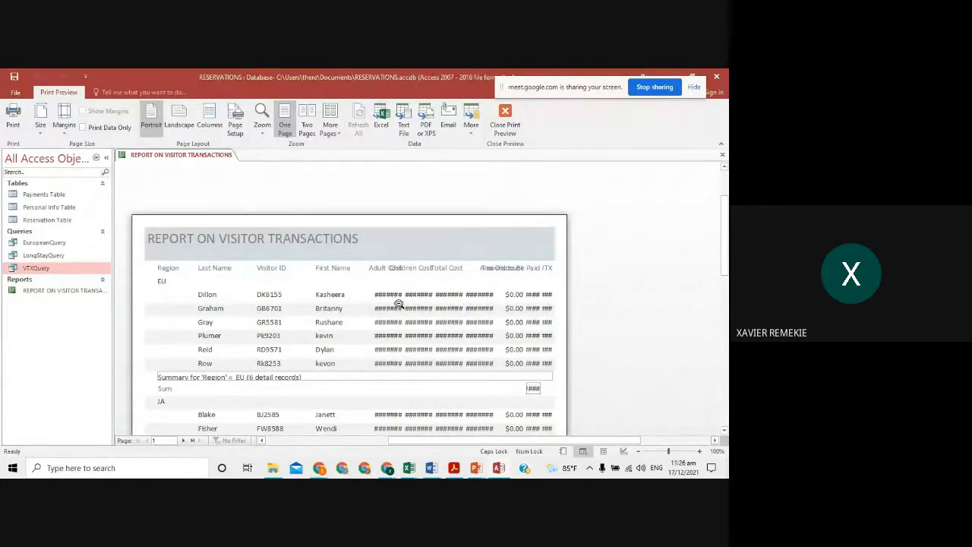
click(505, 131)
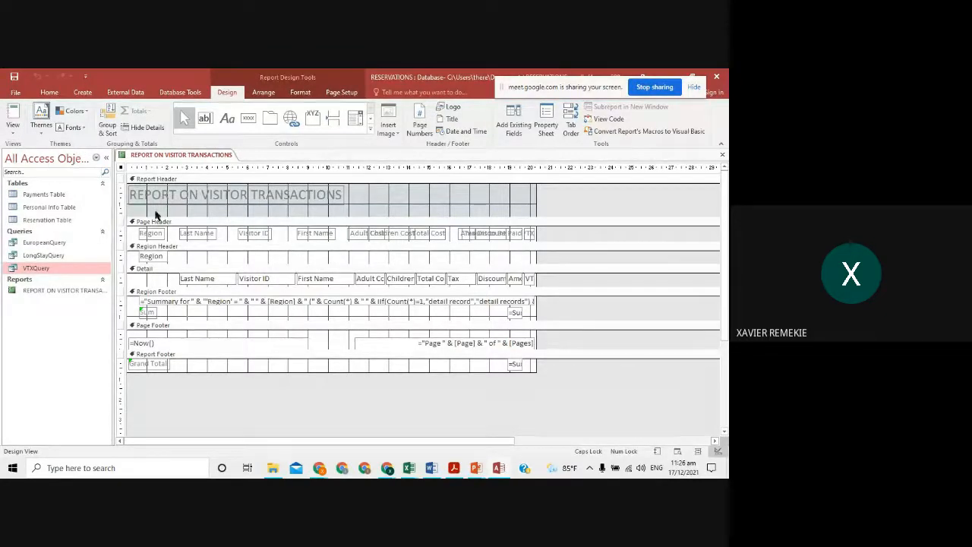
- Try the report's Report, Design and Layout views and check its paper size and page setup options
click(12, 113)
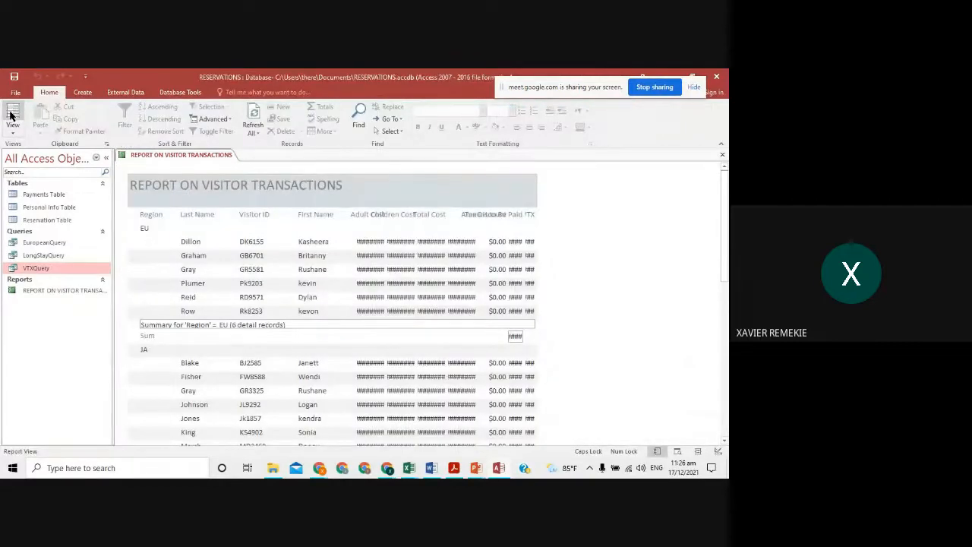
click(12, 131)
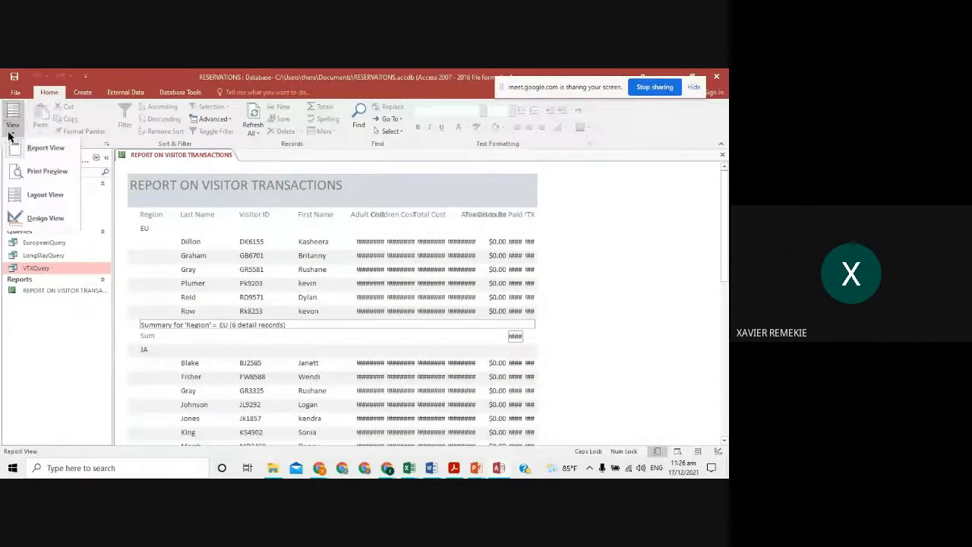
click(46, 220)
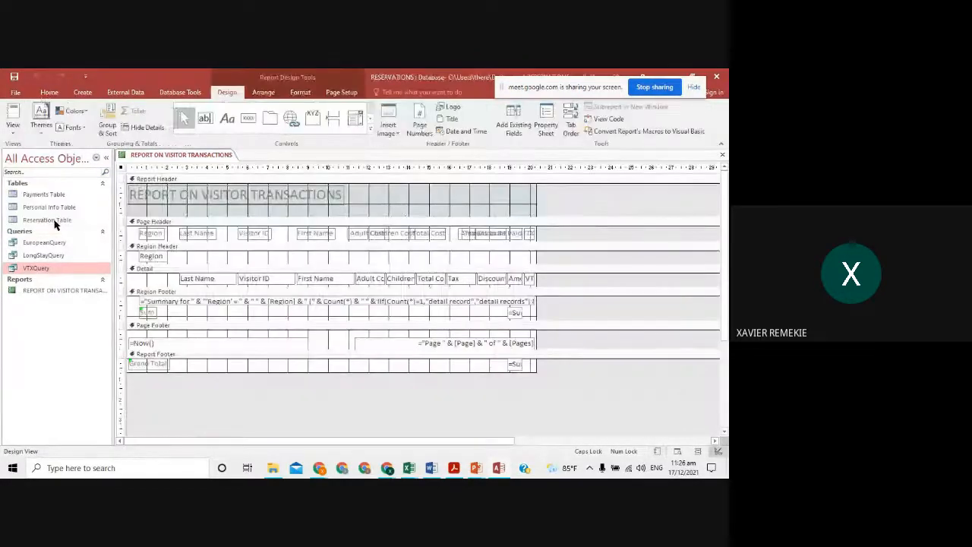
click(11, 114)
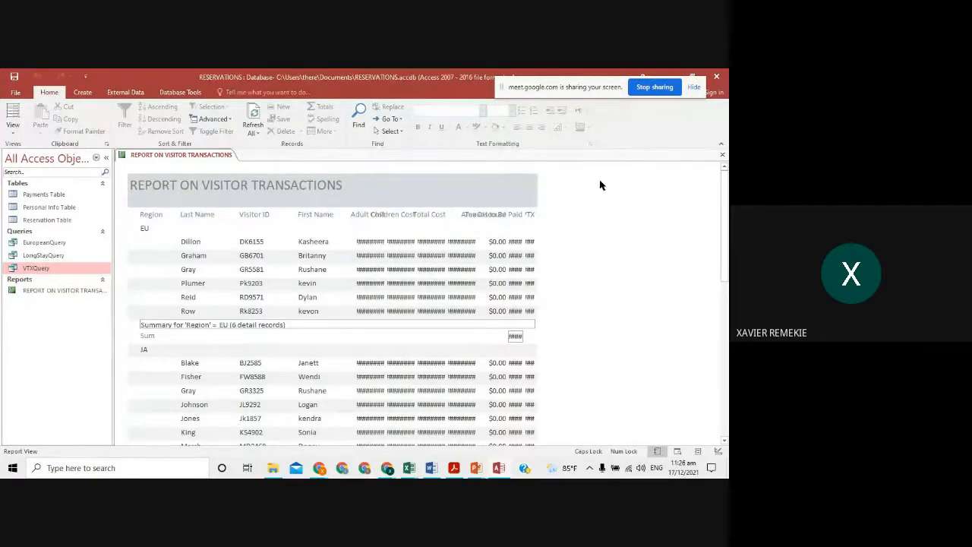
click(13, 116)
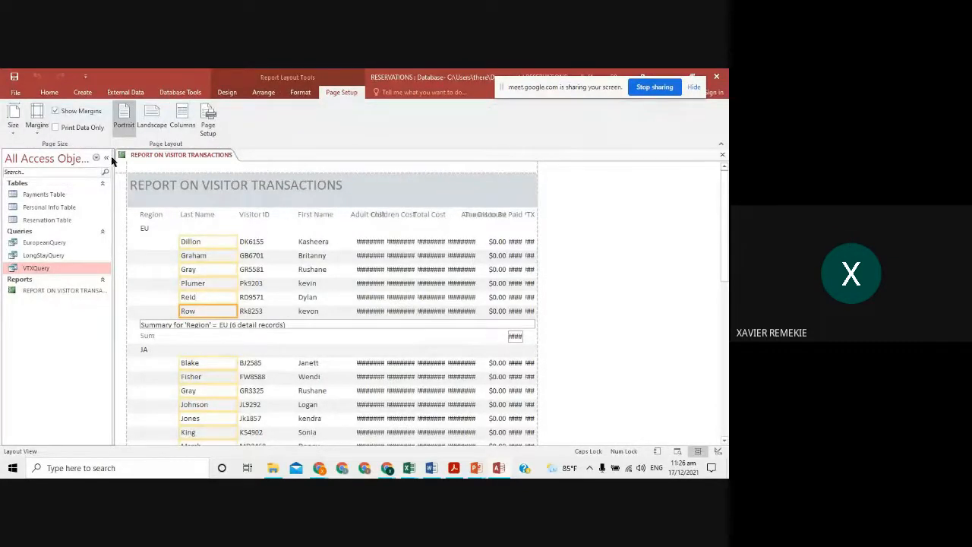
click(13, 127)
click(304, 126)
click(207, 126)
click(446, 125)
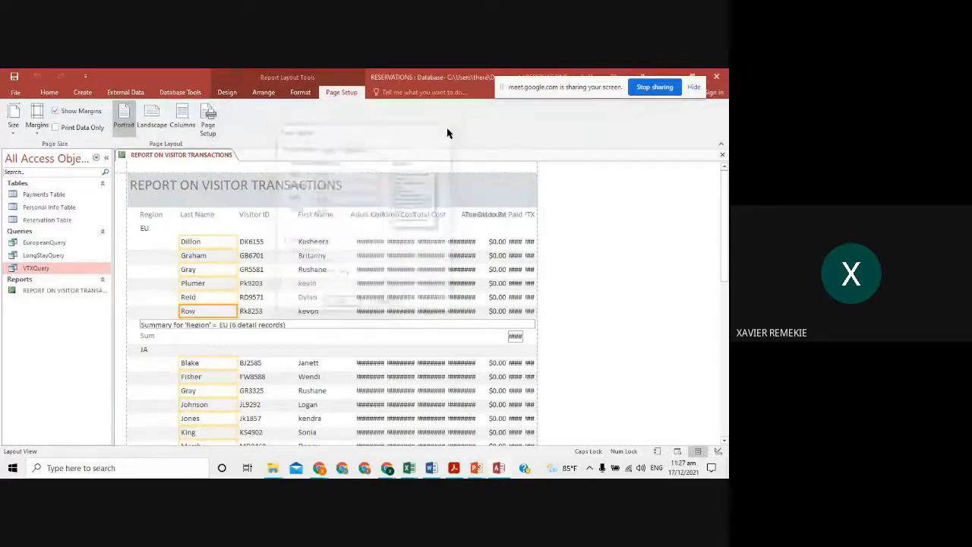
- Close and reopen REPORT ON VISITOR TRANSACTIONS, then switch it to Design View
click(722, 156)
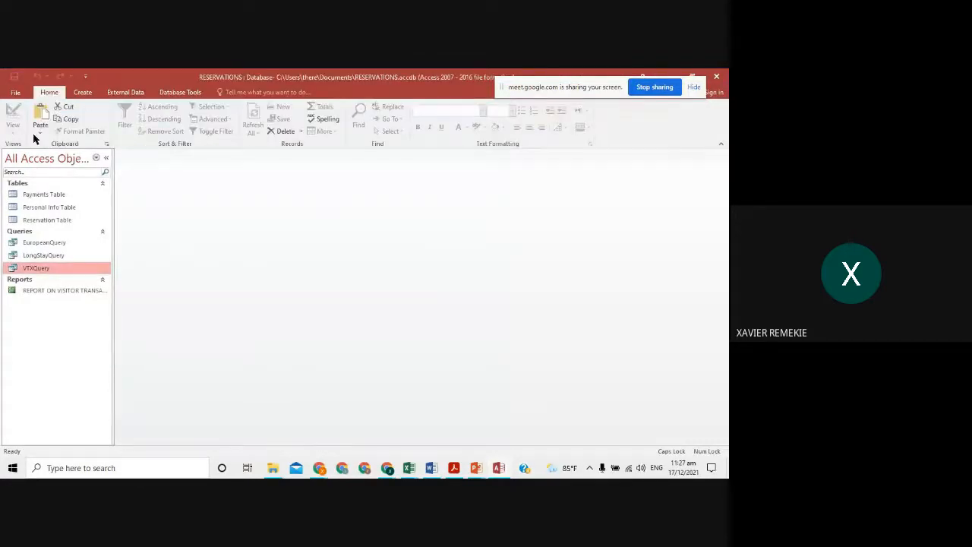
double_click(59, 290)
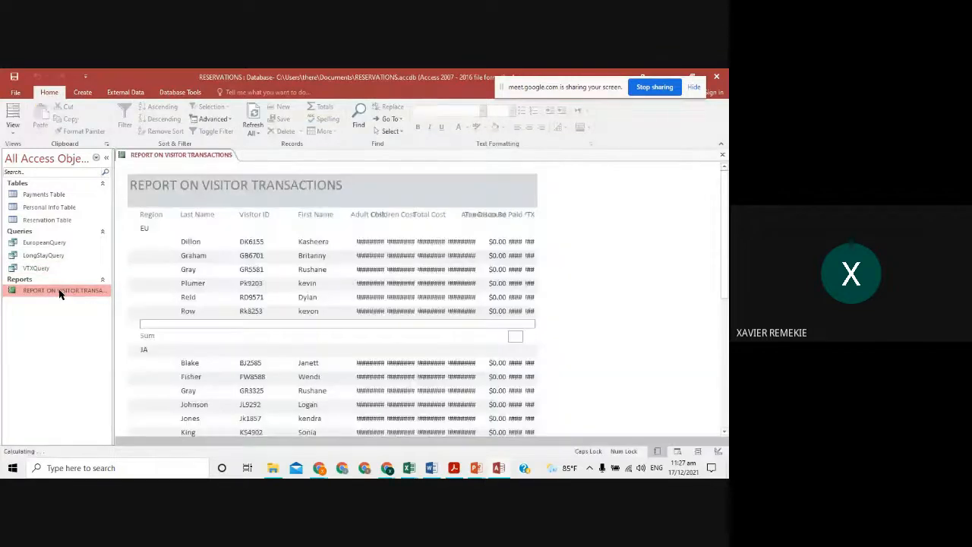
click(13, 128)
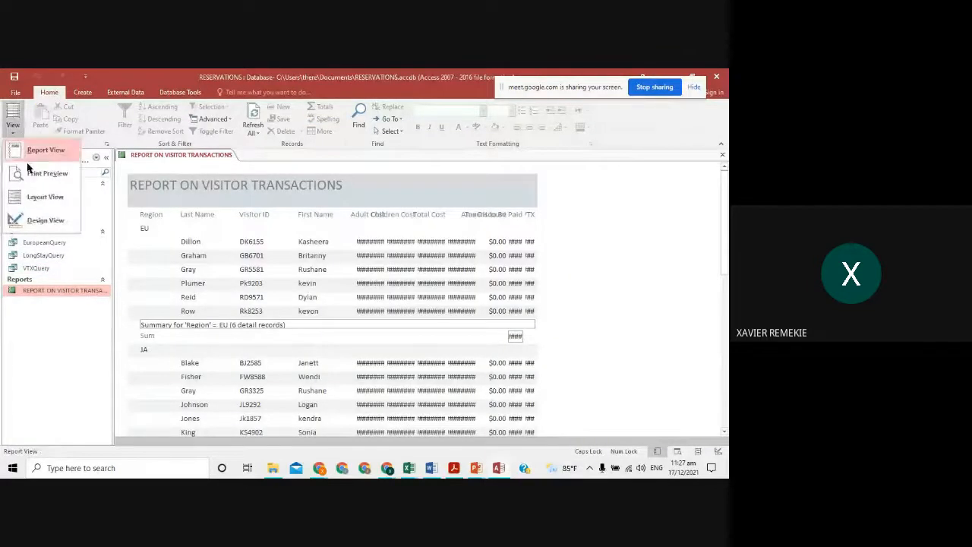
click(47, 220)
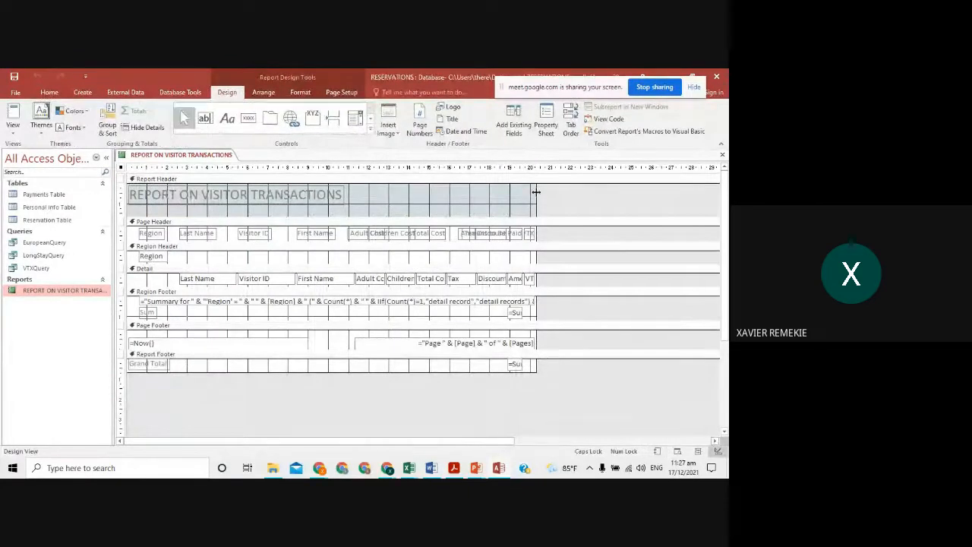
- Widen the report and shift the VTX, Amount to Be Paid and Discount headings right, widening Tax
drag(534, 195, 696, 201)
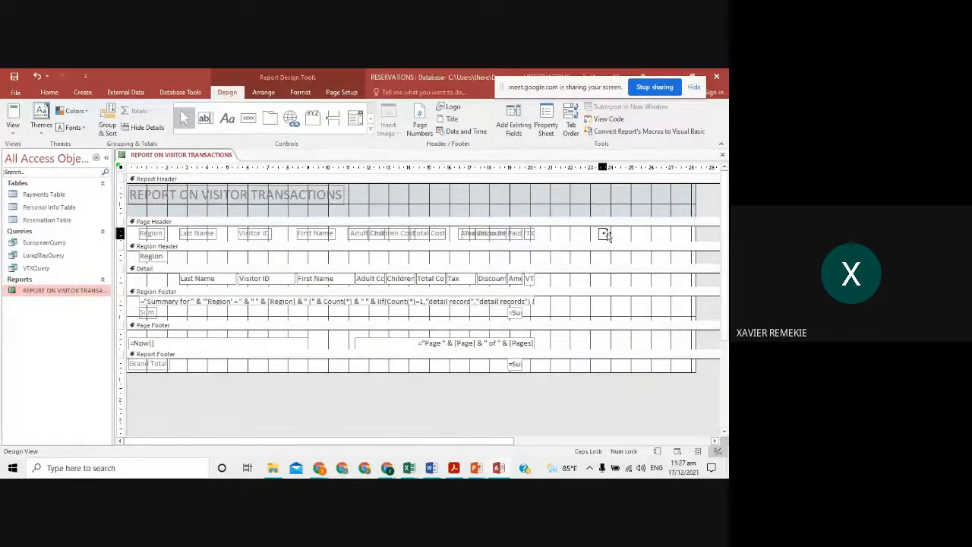
drag(605, 234, 653, 235)
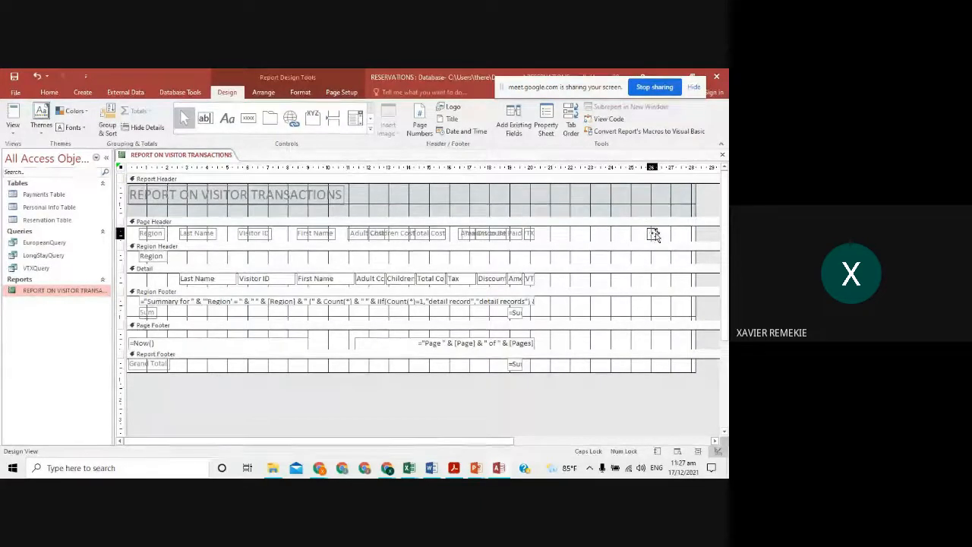
click(528, 235)
drag(529, 235, 636, 235)
drag(503, 234, 564, 234)
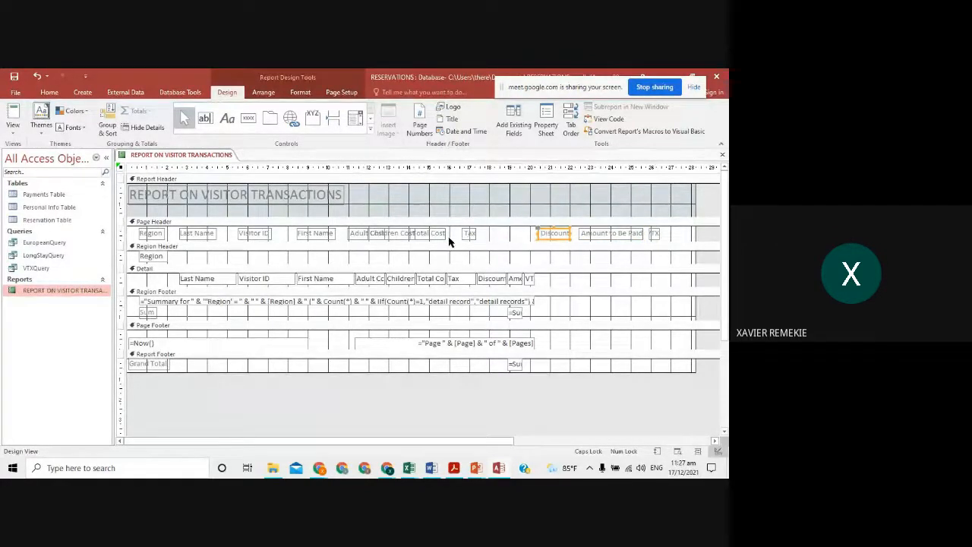
click(467, 237)
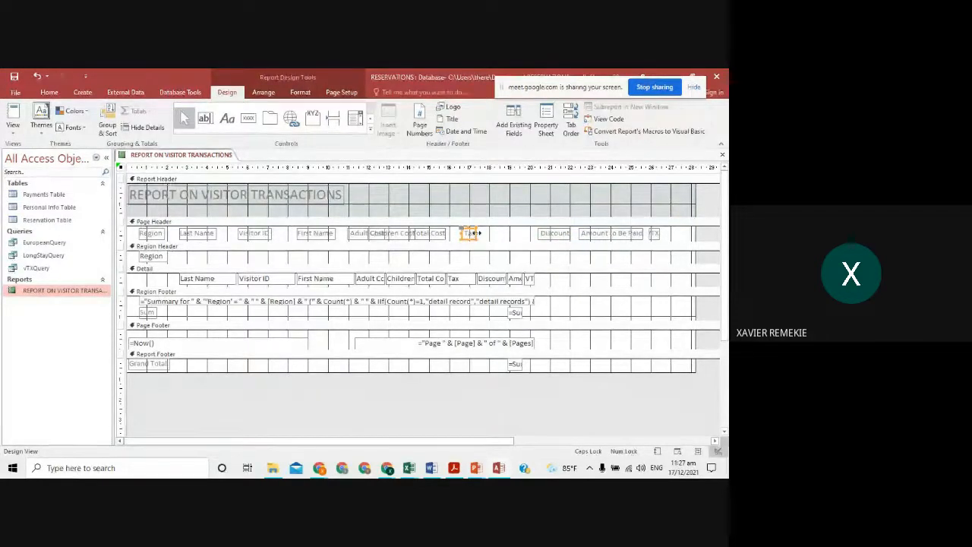
drag(477, 235, 527, 233)
click(539, 234)
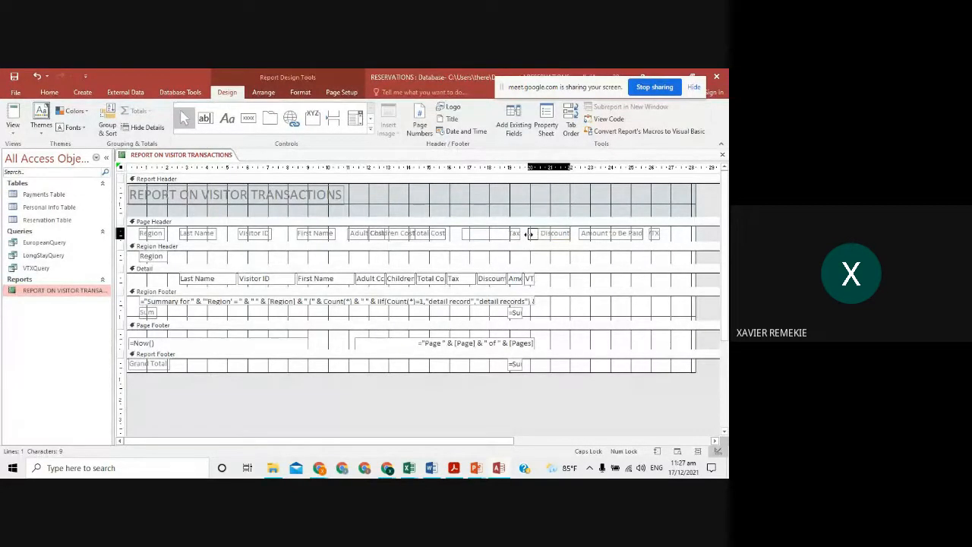
- Widen the VTX and Adult Cost headings, nudge First Name left and Total Cost right
click(657, 235)
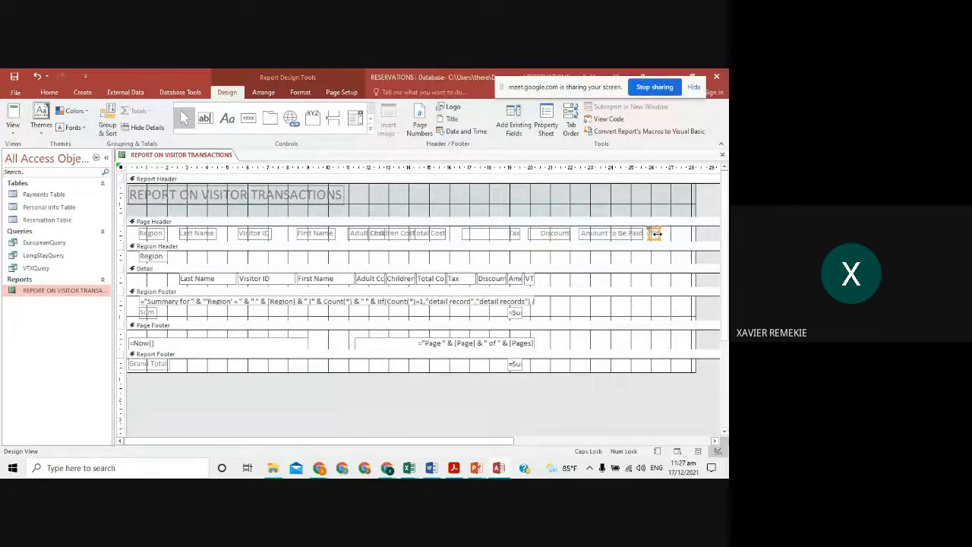
drag(662, 234, 691, 233)
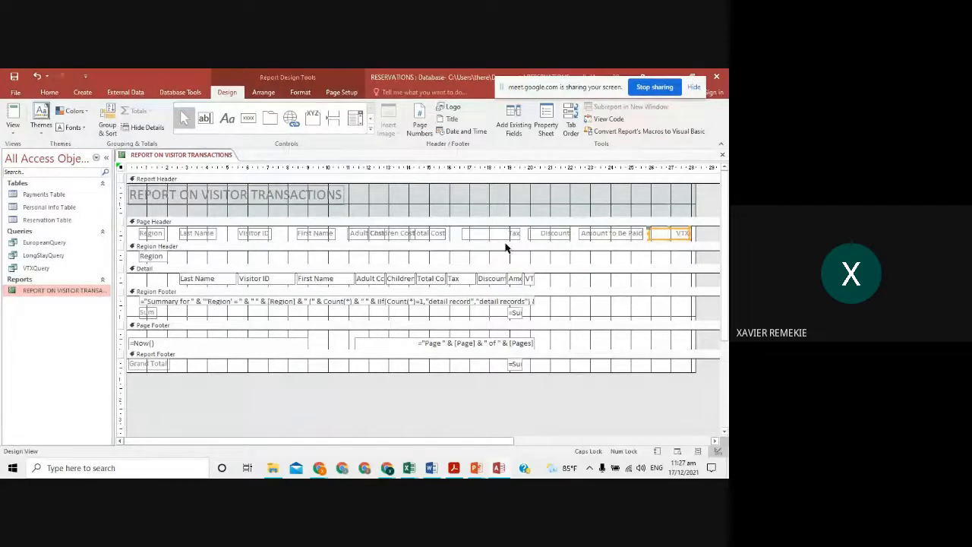
click(314, 236)
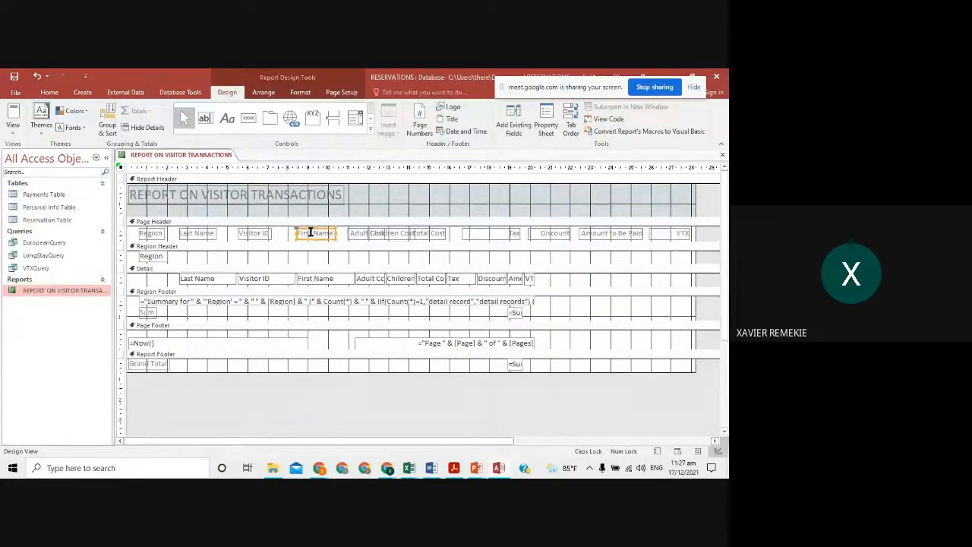
drag(307, 239, 296, 239)
click(351, 235)
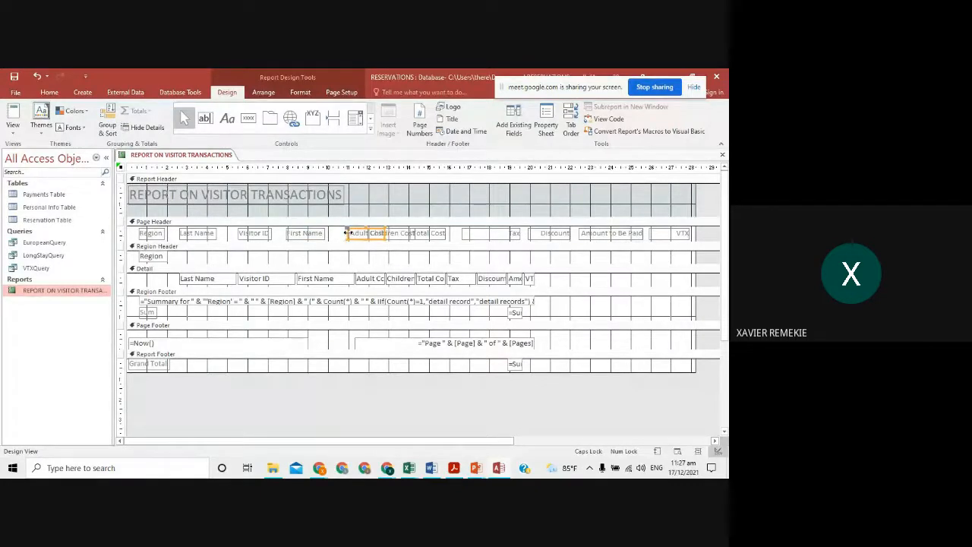
drag(346, 233, 329, 233)
drag(429, 236, 442, 237)
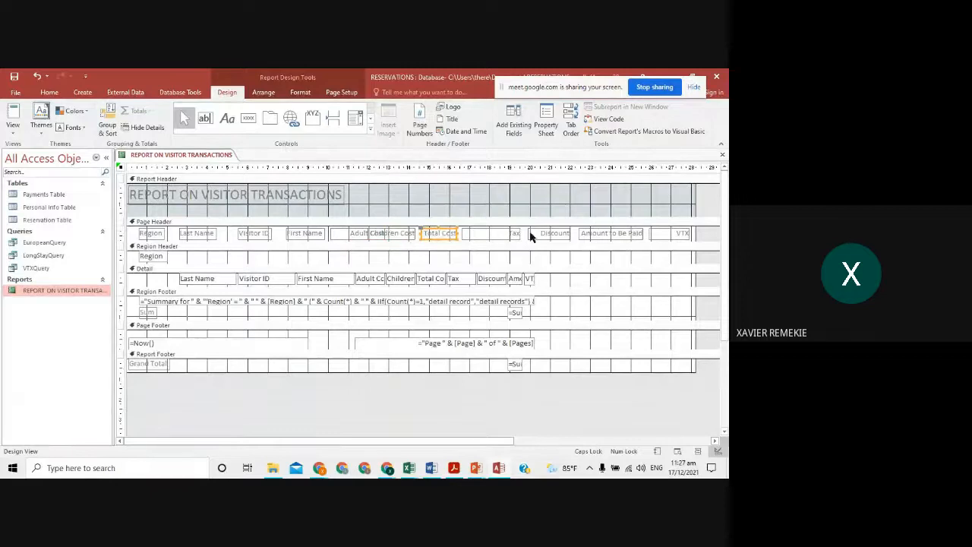
- Widen the report further and move VTX, Amount to Be Paid and Discount headings rightward
drag(504, 440, 617, 442)
drag(587, 192, 659, 196)
drag(598, 237, 642, 232)
drag(528, 233, 594, 233)
drag(456, 233, 528, 236)
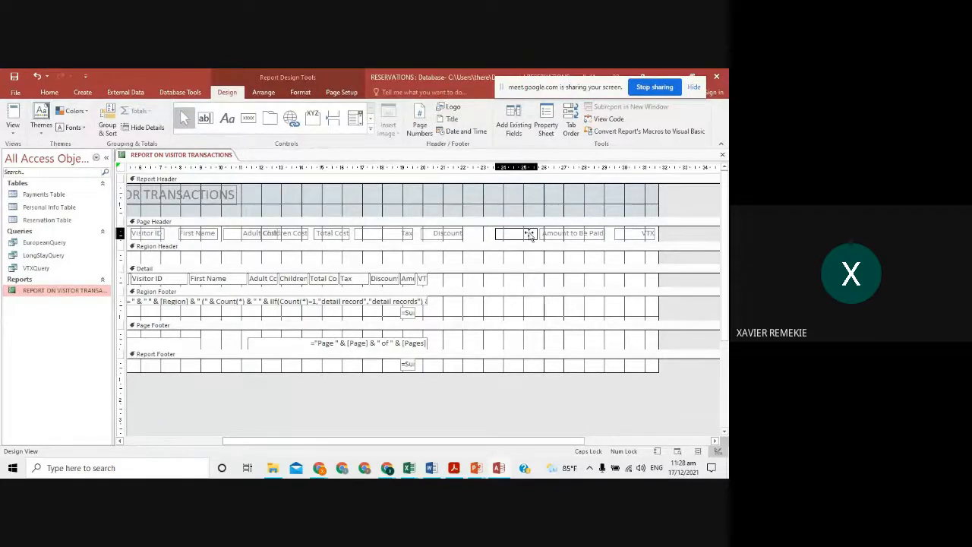
drag(530, 234, 530, 233)
- Move the Tax, Total Cost, Children Cost and Adult Cost headings right, then view the report's data
drag(409, 233, 485, 234)
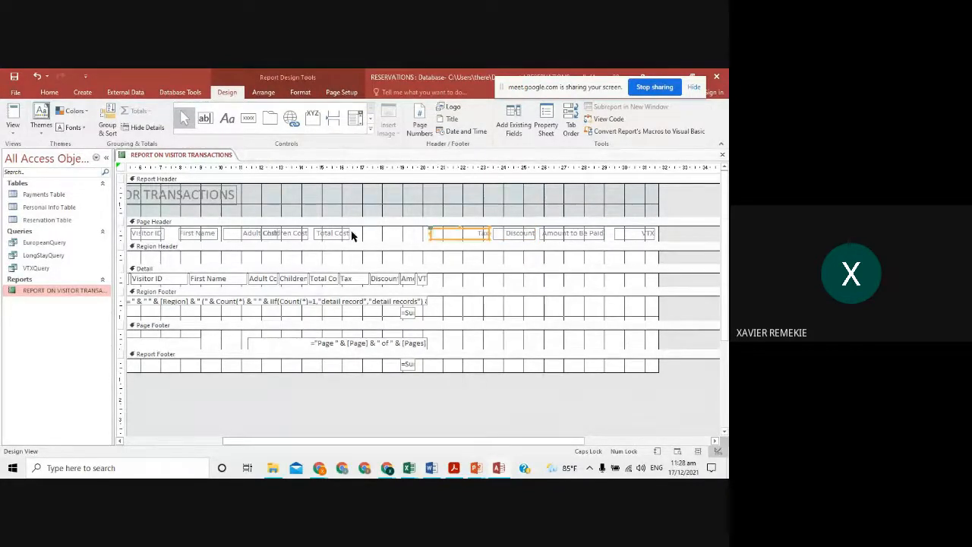
drag(351, 234, 422, 233)
drag(299, 235, 363, 233)
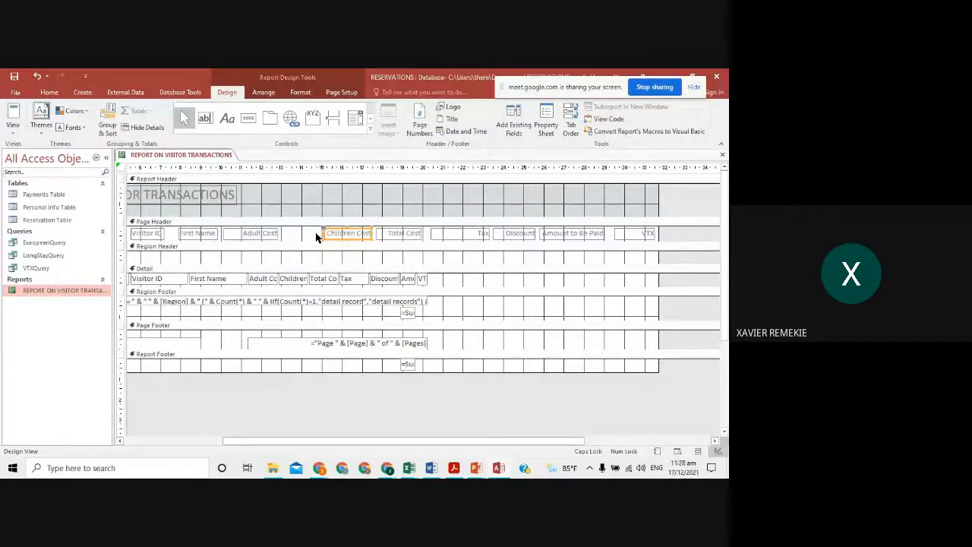
drag(266, 238, 296, 236)
drag(461, 440, 404, 428)
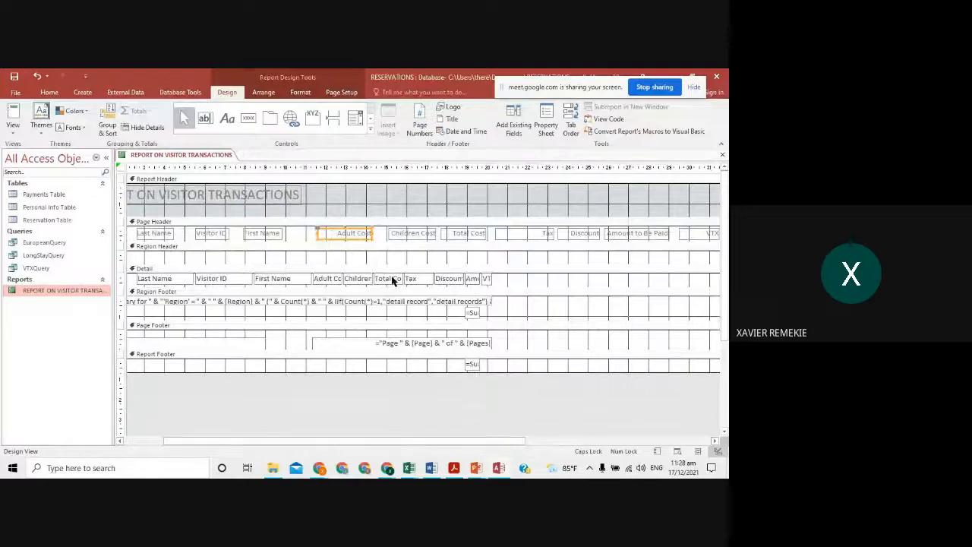
click(14, 114)
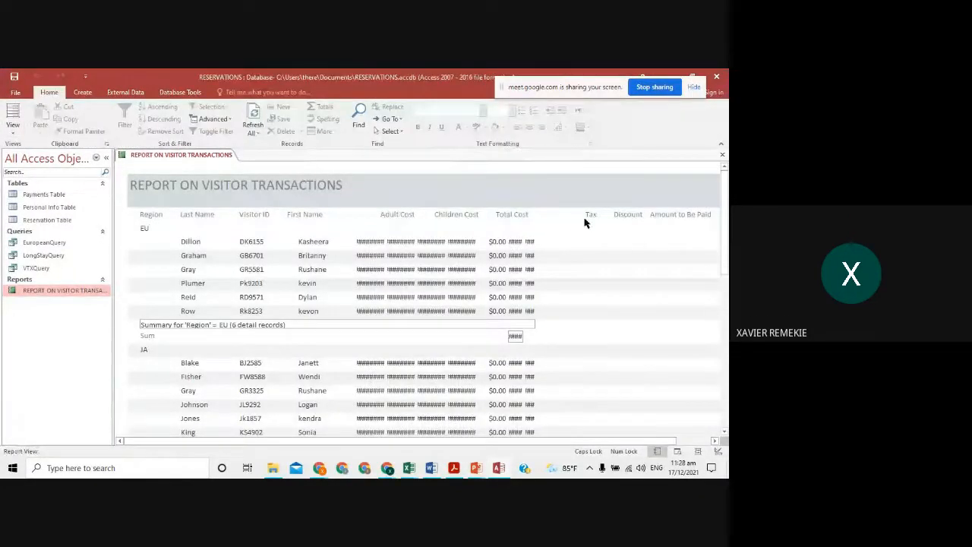
- Switch the report to Design View via the View list and deselect the Adult Cost heading
drag(521, 443, 445, 294)
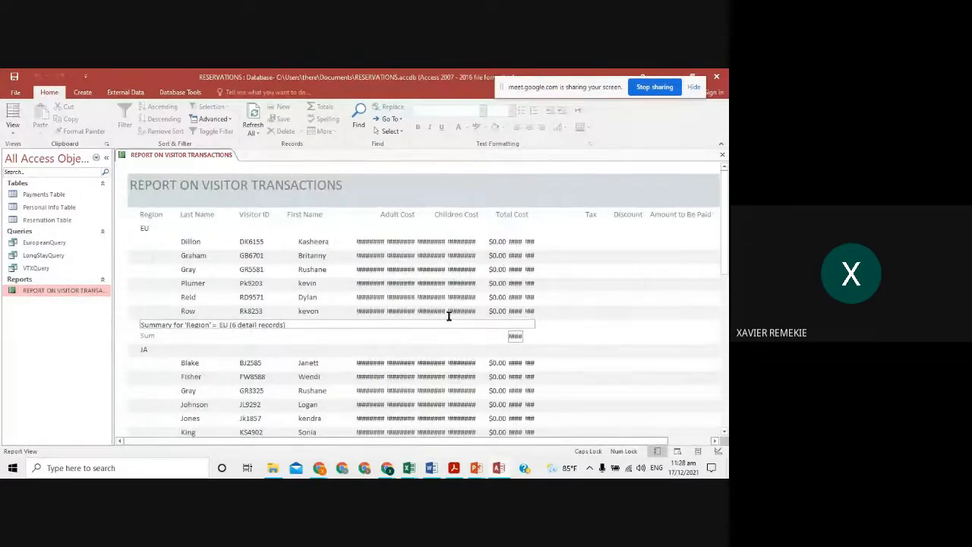
click(13, 128)
click(46, 220)
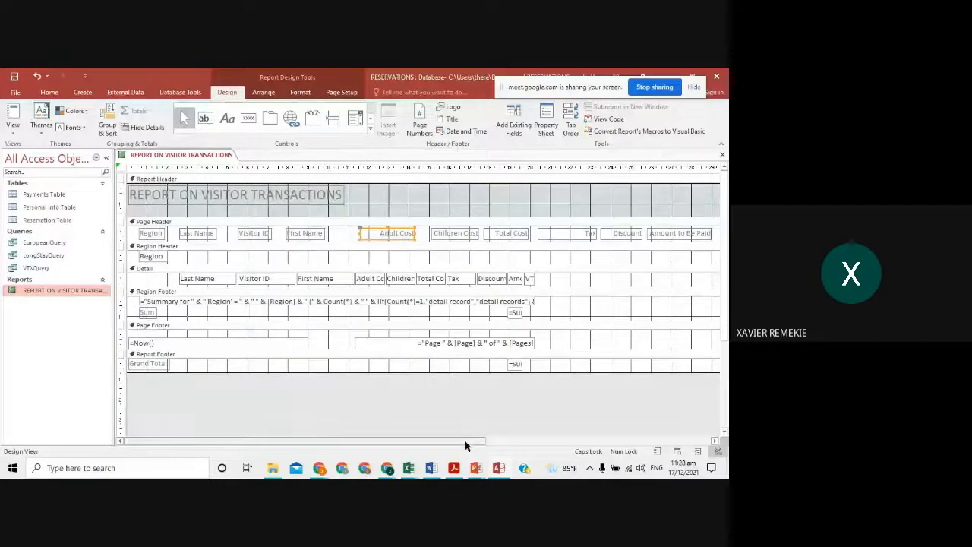
drag(464, 445, 574, 446)
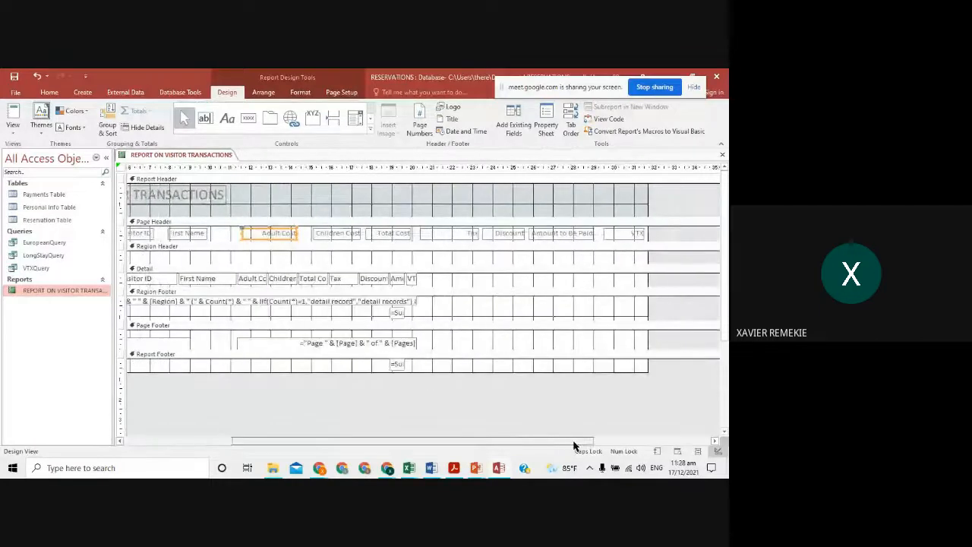
click(415, 279)
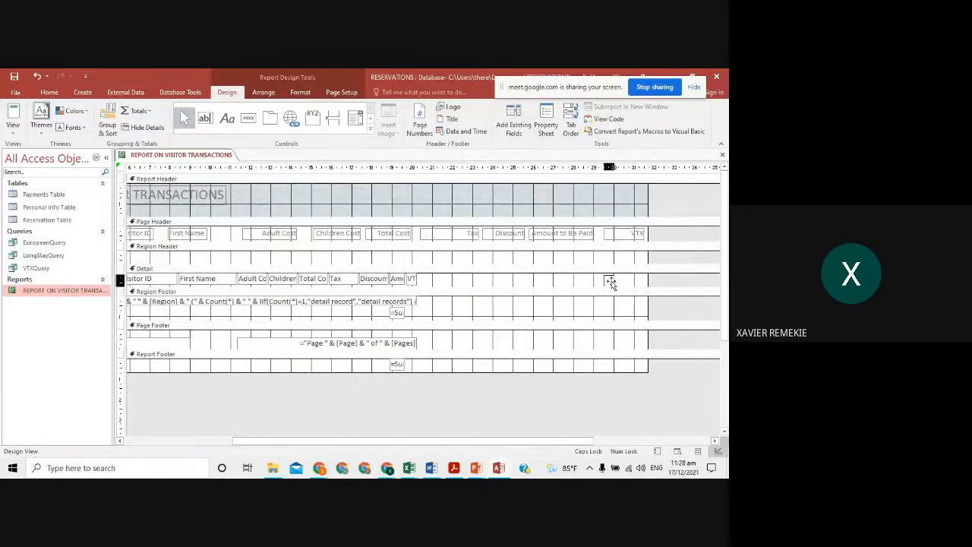
- Reposition and resize the VTX detail box, then make the Detail section taller
drag(611, 283, 570, 278)
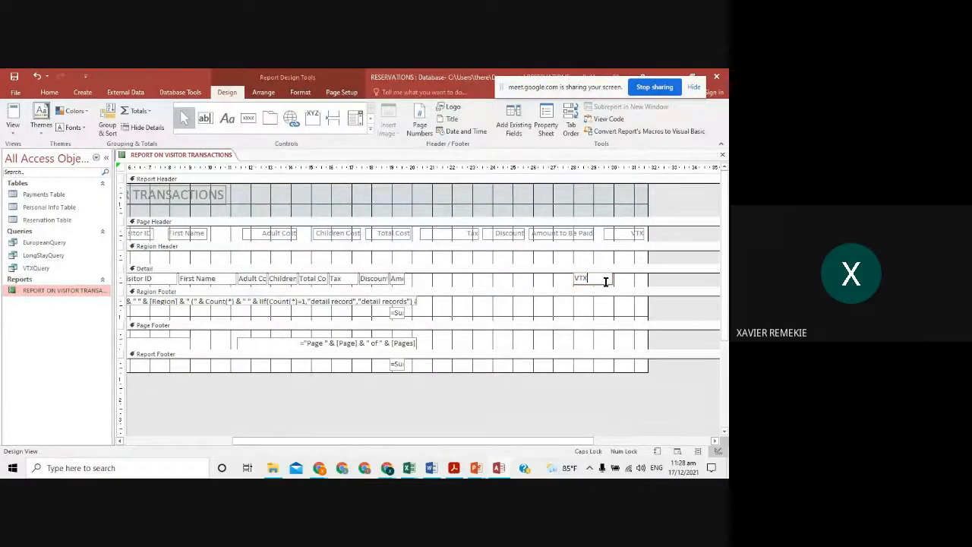
click(602, 281)
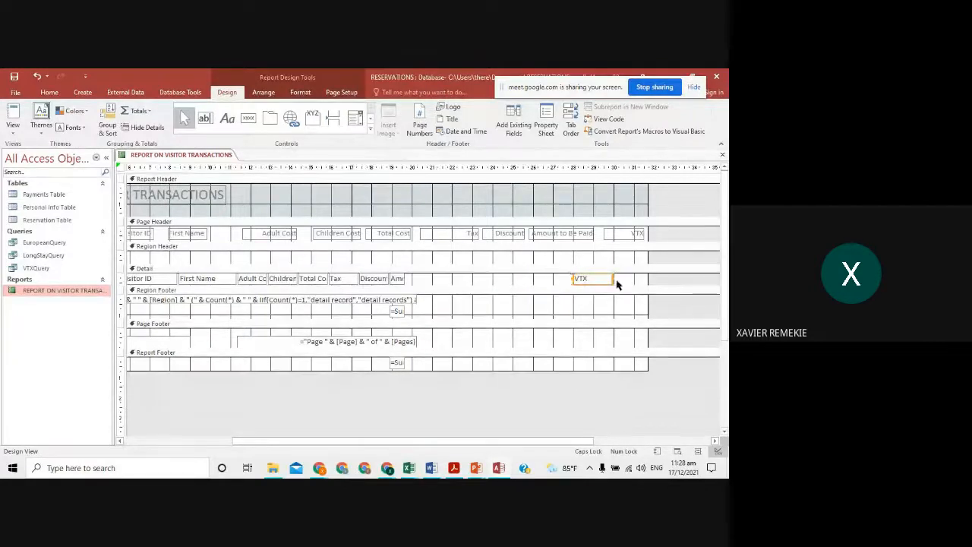
click(562, 292)
click(583, 278)
drag(612, 281, 647, 280)
drag(573, 279, 603, 279)
drag(453, 284, 445, 301)
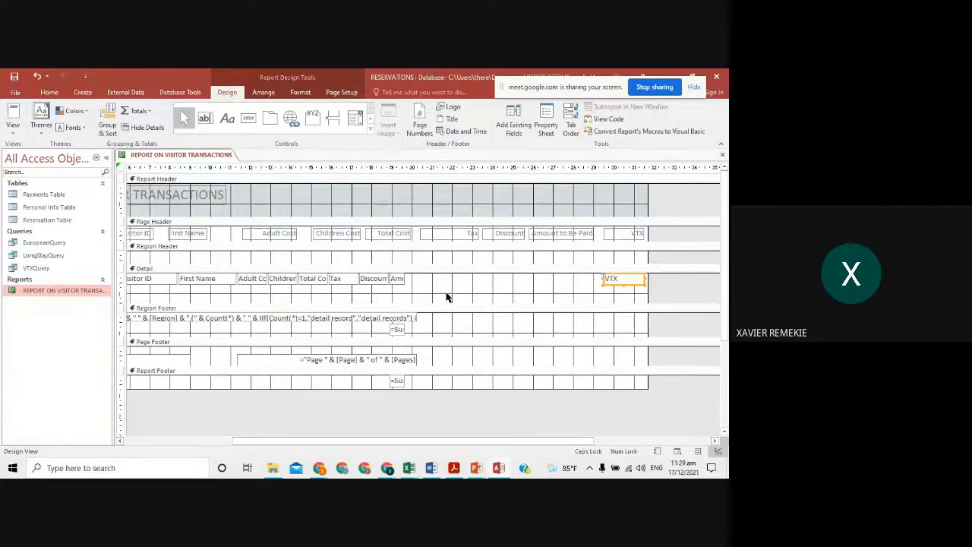
- Widen the Amount box and move Discount, Tax, Total Cost and Children Cost boxes right
click(396, 277)
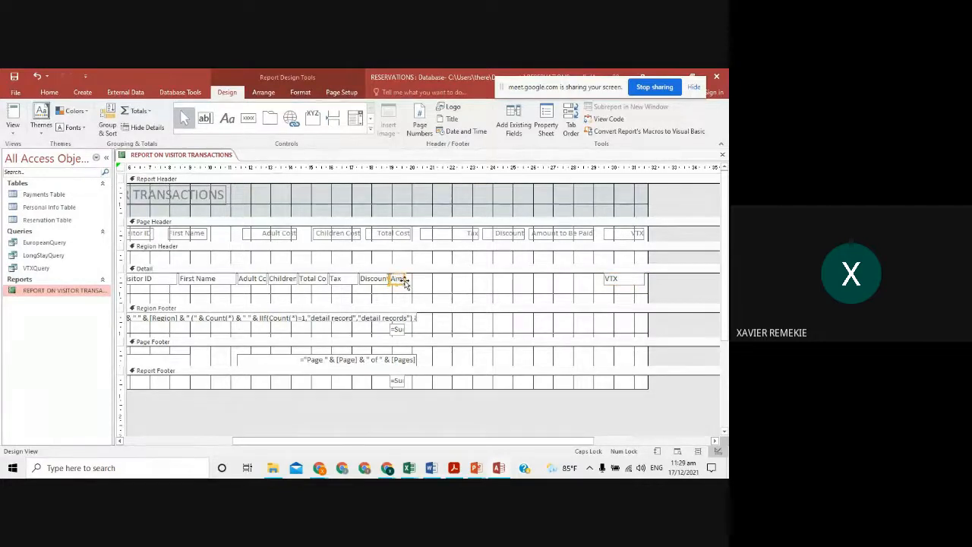
drag(402, 278, 594, 281)
drag(376, 285, 527, 280)
drag(339, 280, 479, 279)
drag(311, 281, 410, 277)
drag(285, 281, 357, 280)
- Widen the Adult Cost detail box and the First Name heading
click(262, 279)
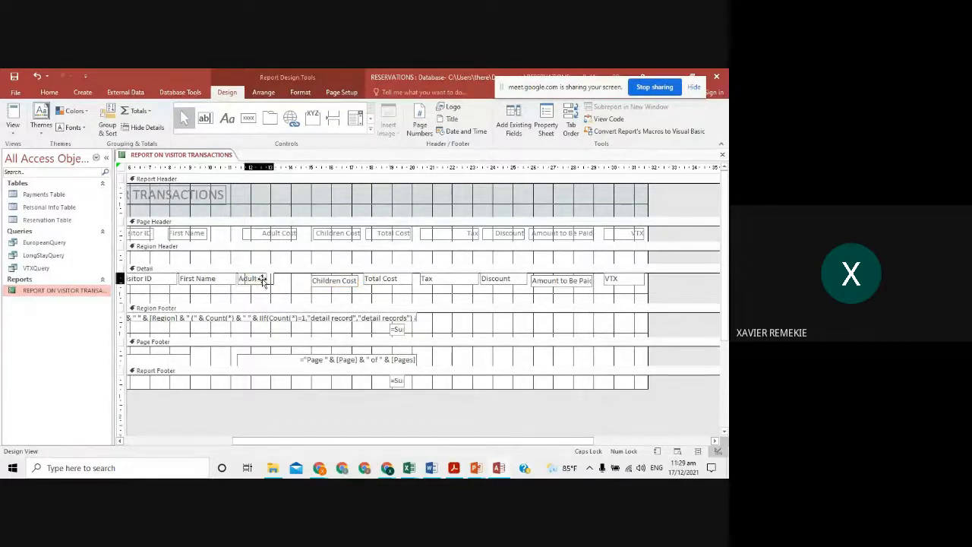
click(262, 280)
drag(272, 279, 297, 278)
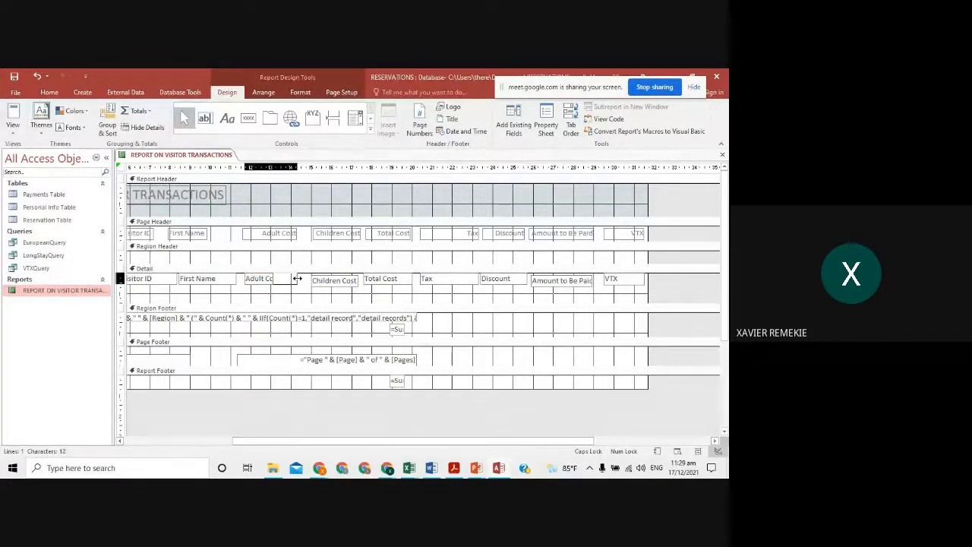
click(200, 236)
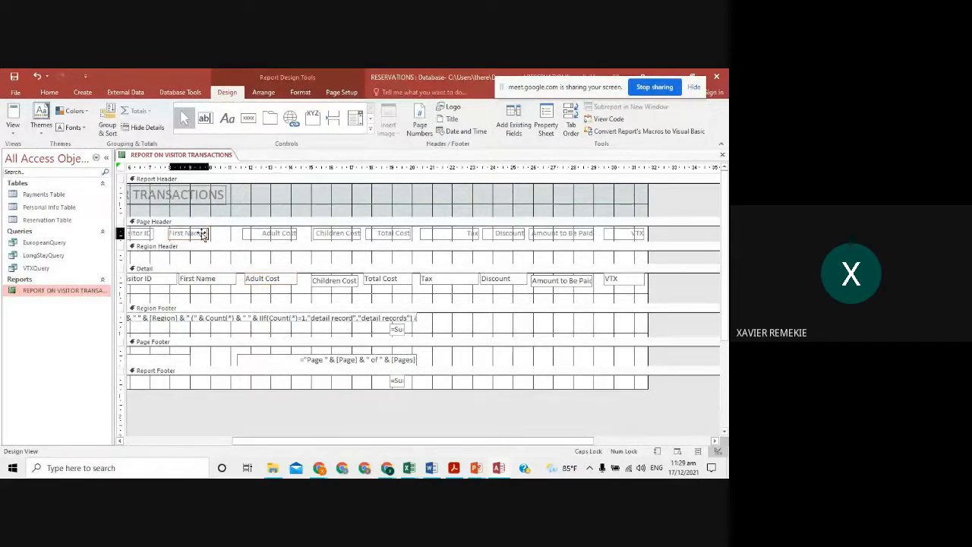
click(209, 233)
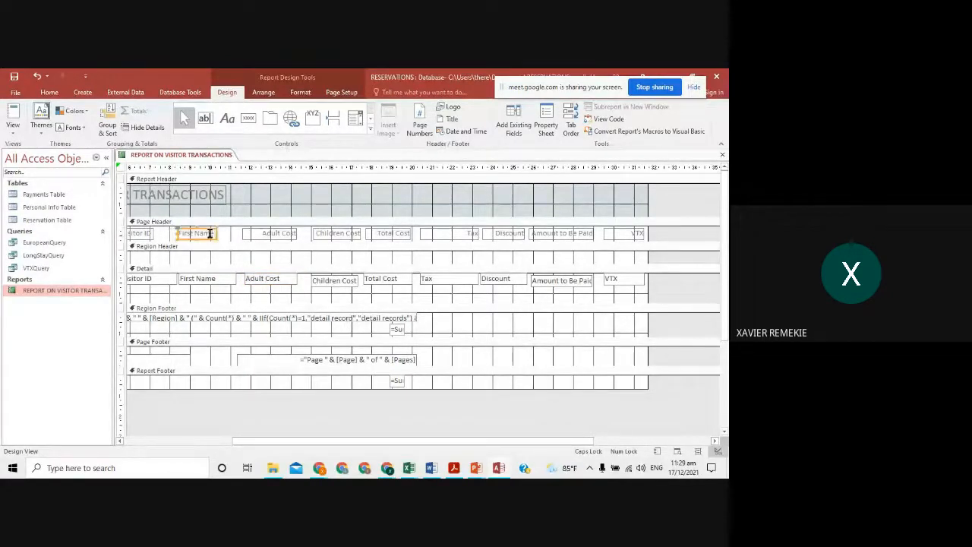
drag(214, 233, 226, 233)
click(232, 233)
- Widen the region and grand total =Sum([Amount to Be Paid]) boxes, then preview the report
click(397, 328)
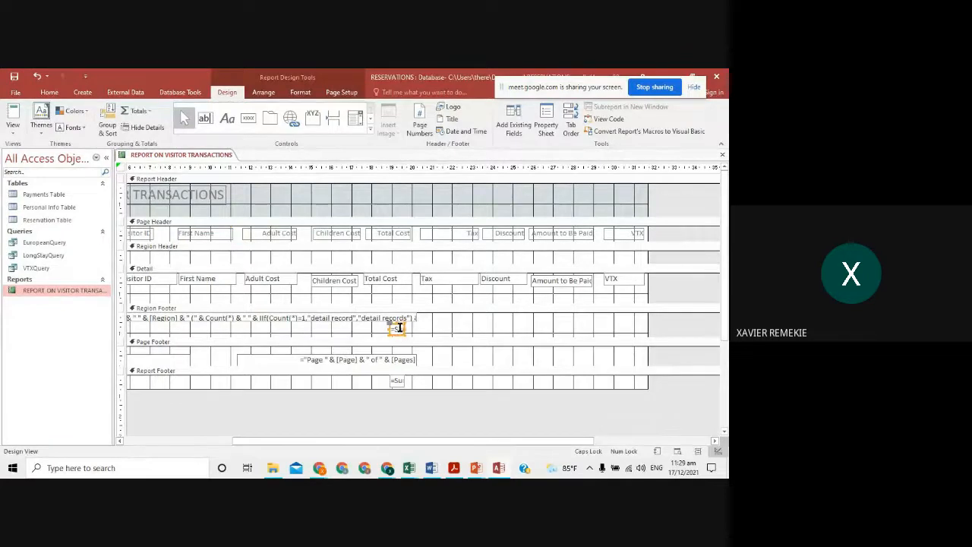
drag(405, 329, 494, 327)
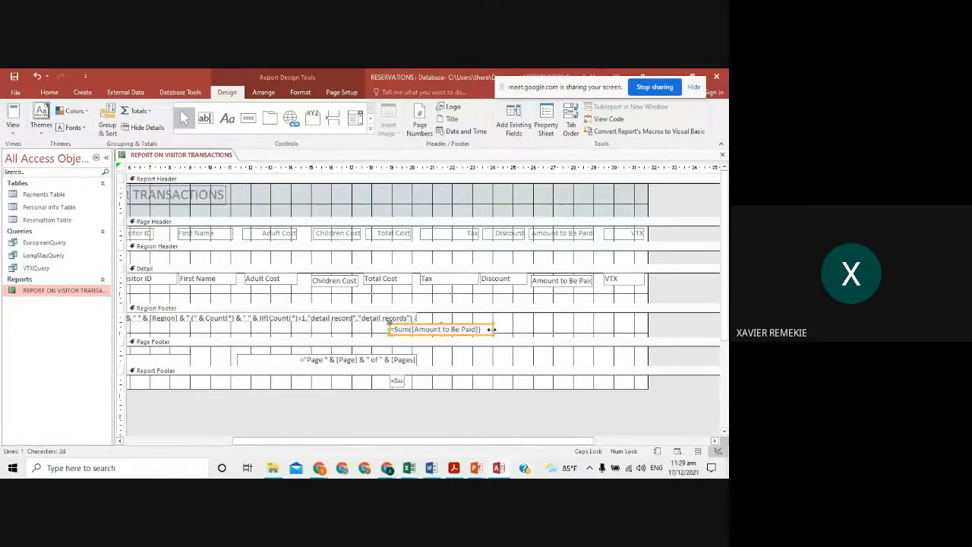
click(397, 381)
drag(405, 380, 493, 387)
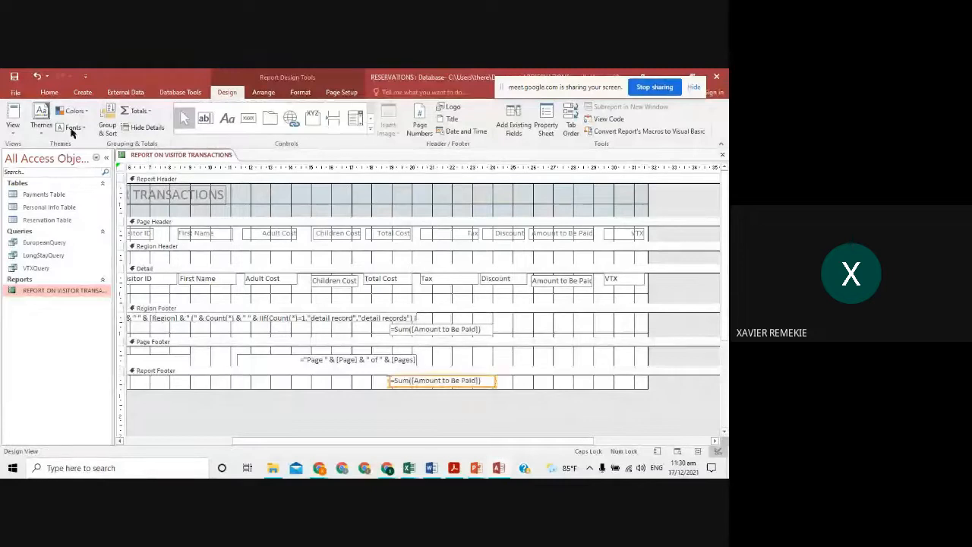
click(13, 115)
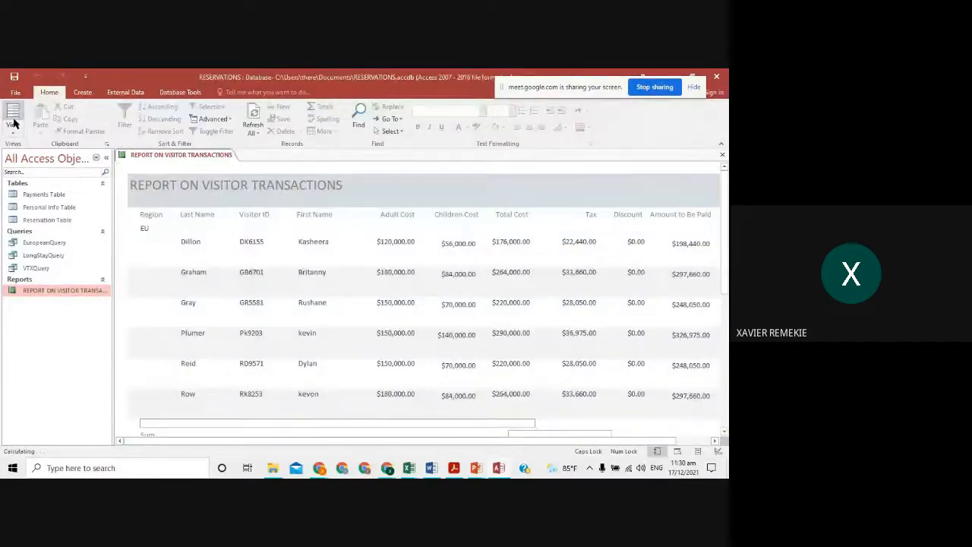
- Scroll across the EU rows to the VTX column and back, then open the View list
scroll(380, 426, down, 10)
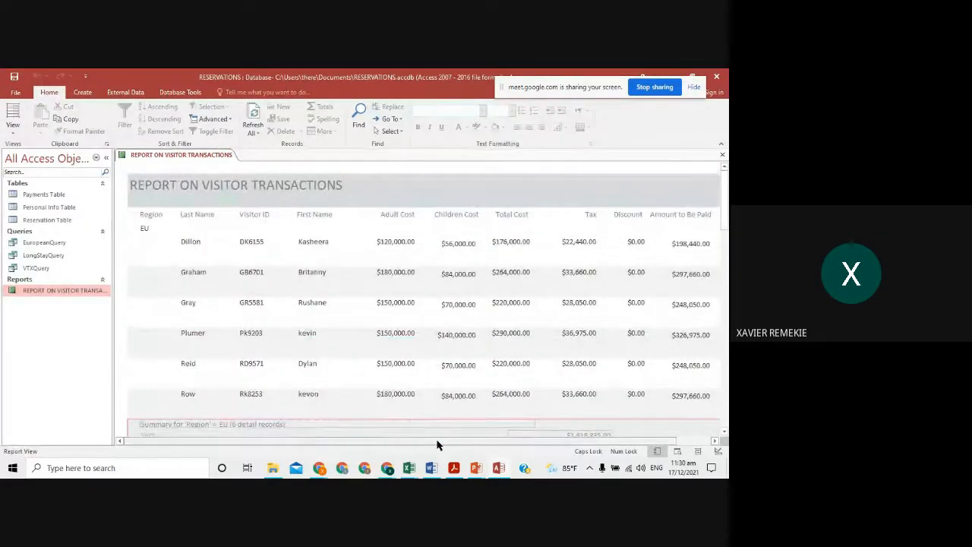
drag(436, 444, 533, 450)
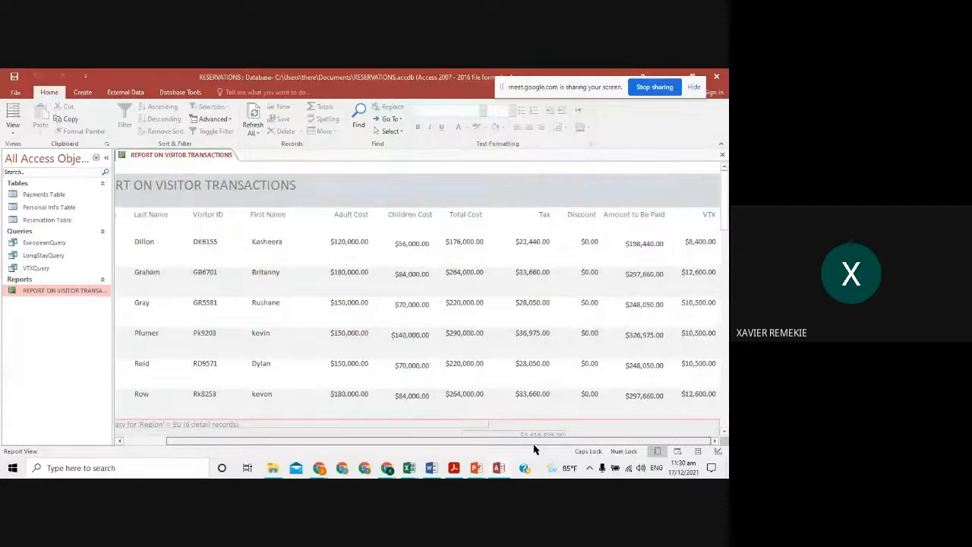
drag(475, 448, 402, 442)
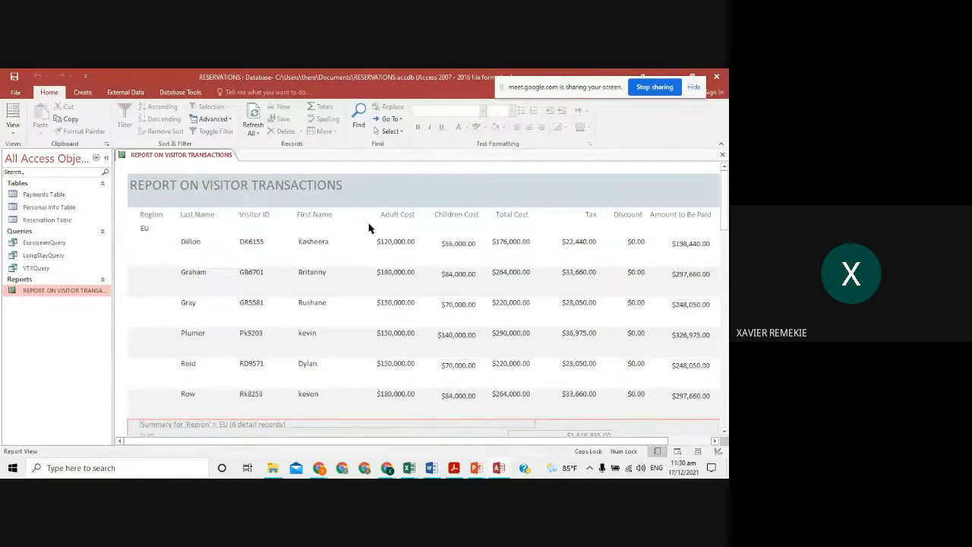
click(13, 129)
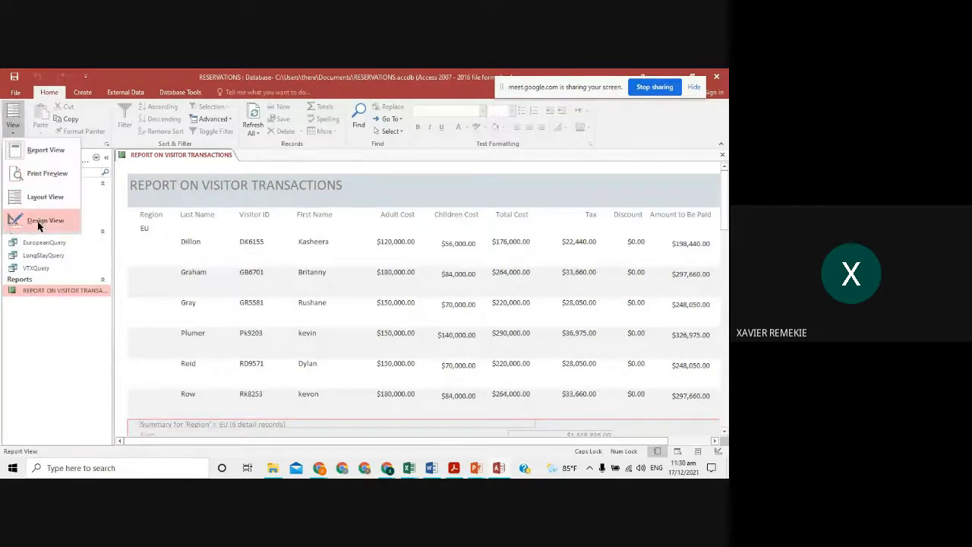
- In Design View, shift the First Name heading left, narrow it, and narrow the Visitor ID box
click(37, 221)
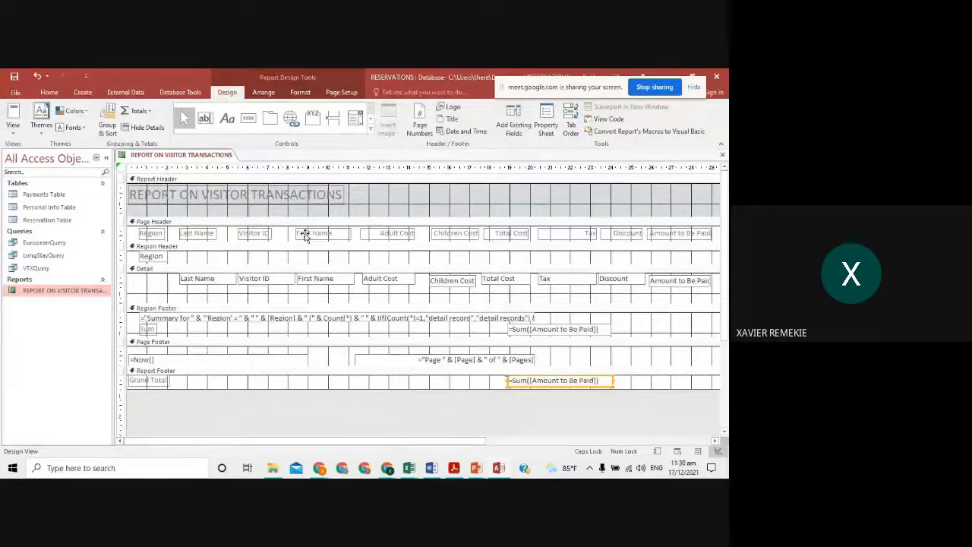
drag(304, 237, 283, 235)
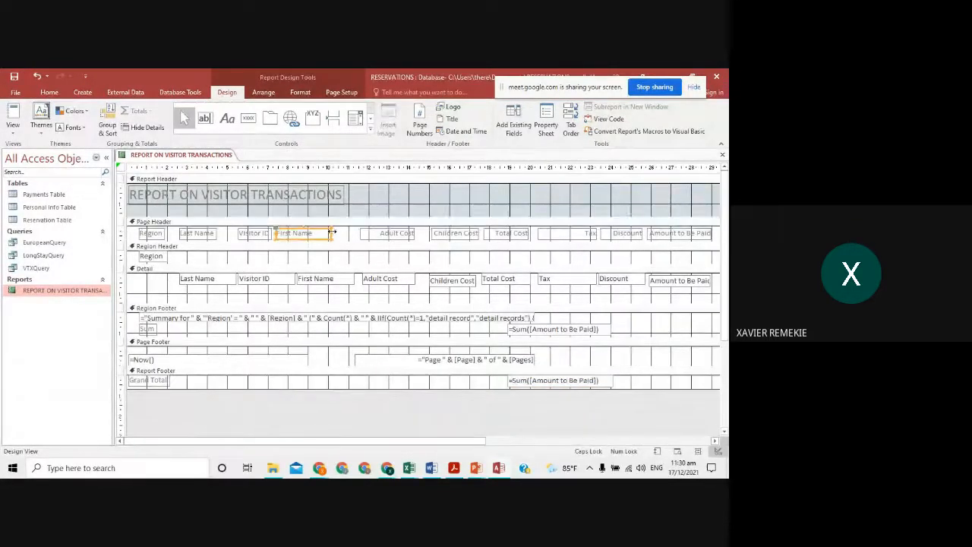
drag(331, 231, 315, 232)
click(281, 281)
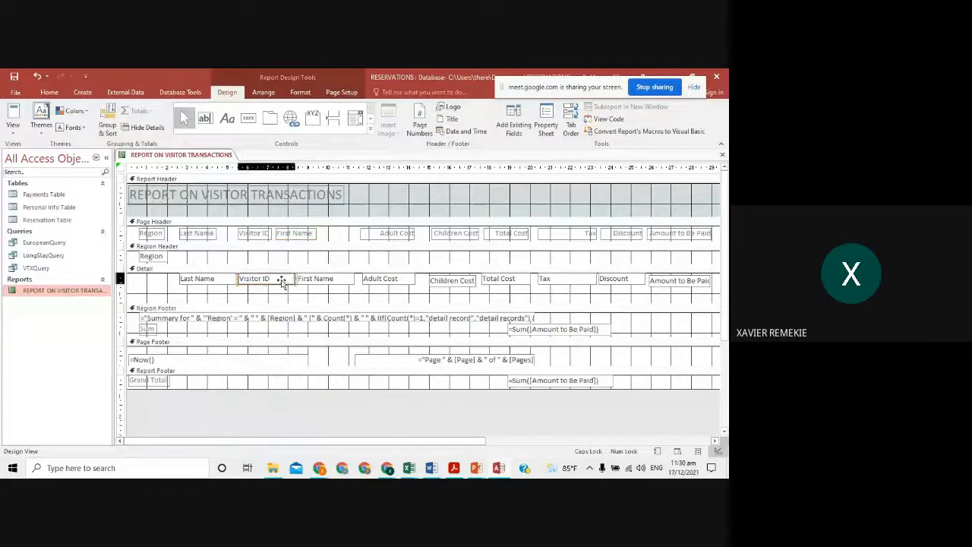
mouse_move(297, 283)
mouse_down()
mouse_move(275, 278)
mouse_move(315, 278)
mouse_up()
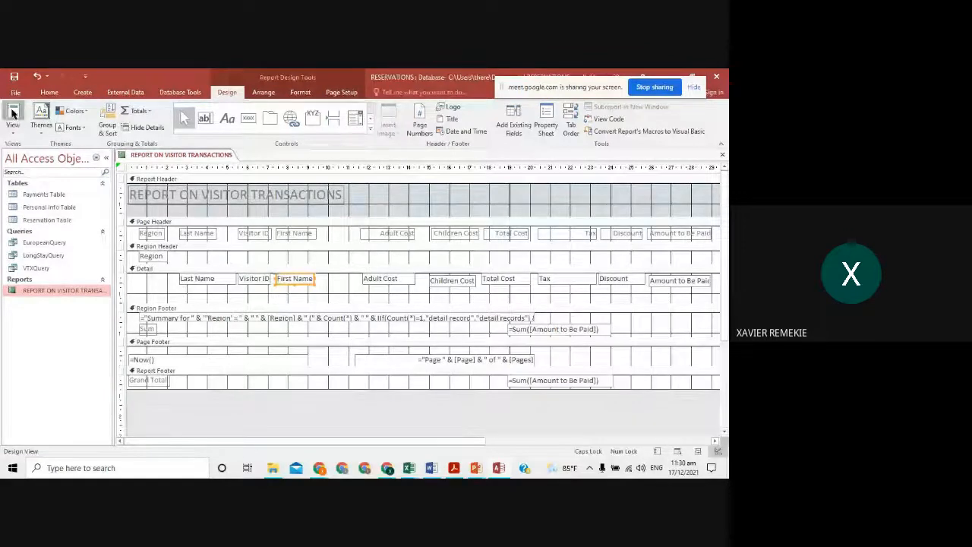
- Scroll the Report View through EU, JA and NA Sum rows, then switch to Layout View
click(12, 114)
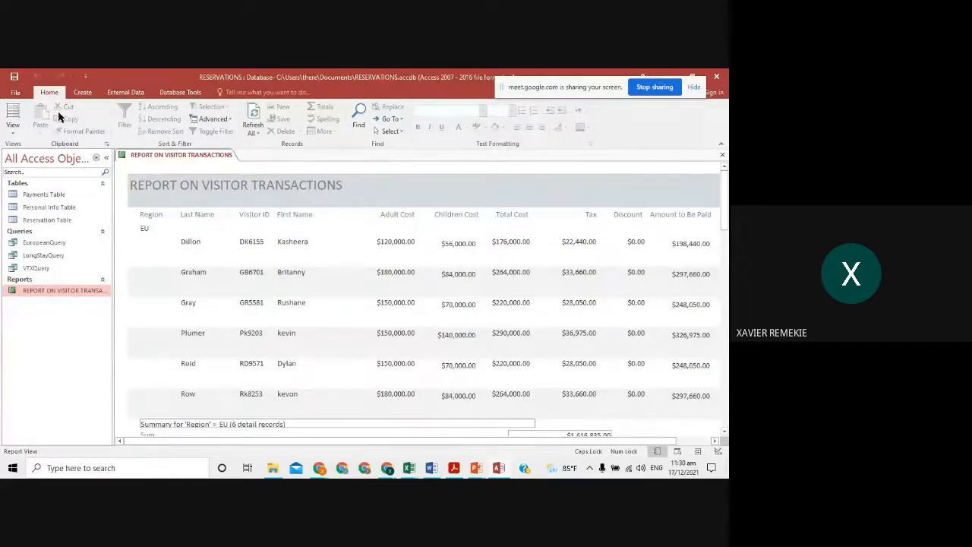
scroll(406, 306, down, 2)
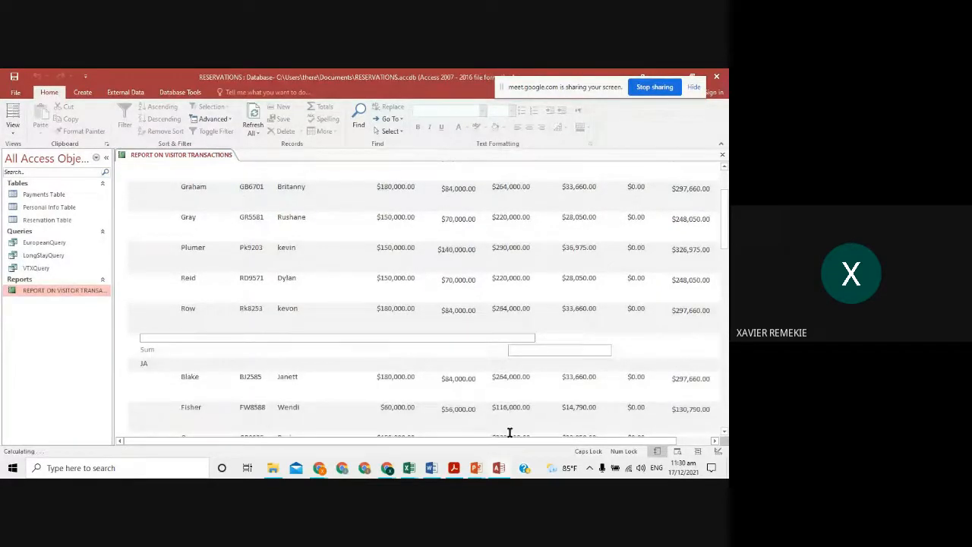
scroll(512, 444, right, 1)
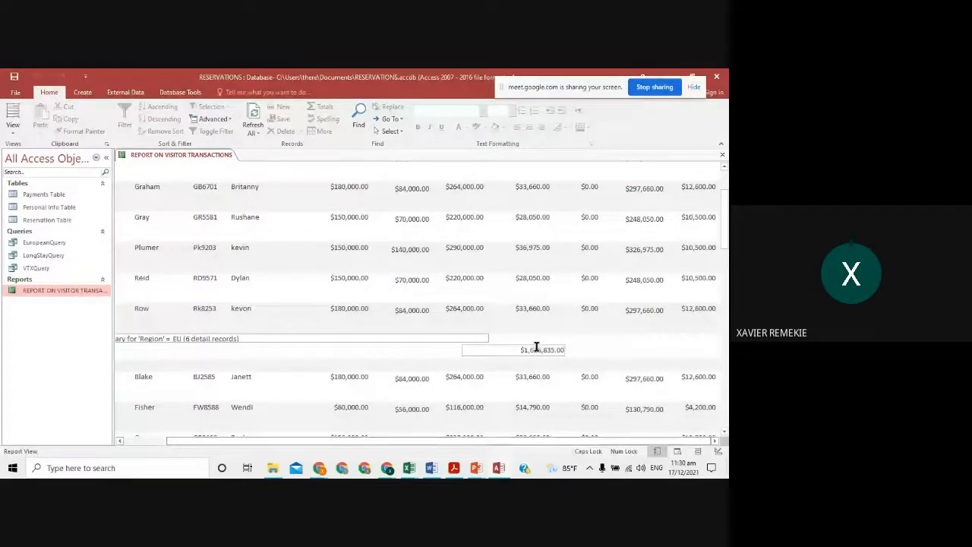
scroll(536, 349, down, 4)
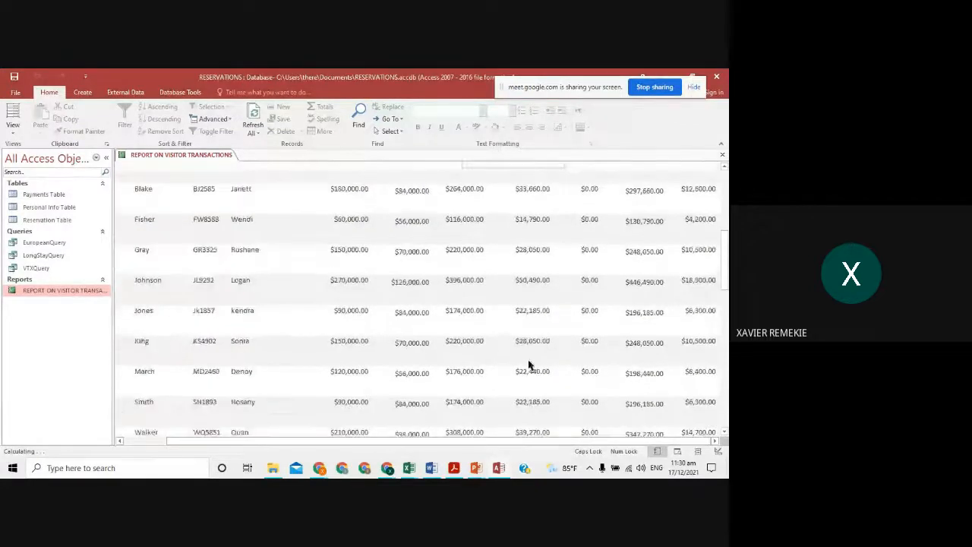
scroll(529, 365, down, 4)
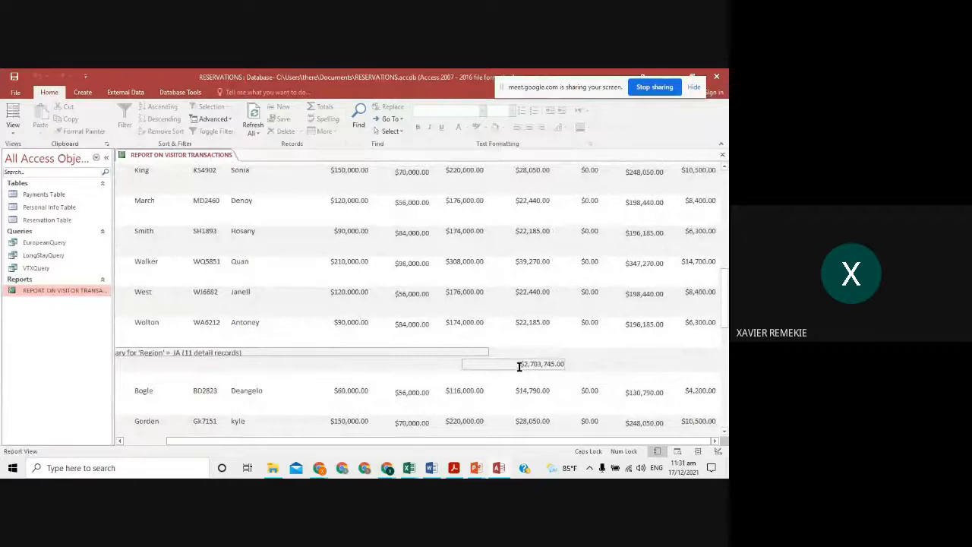
scroll(524, 364, down, 10)
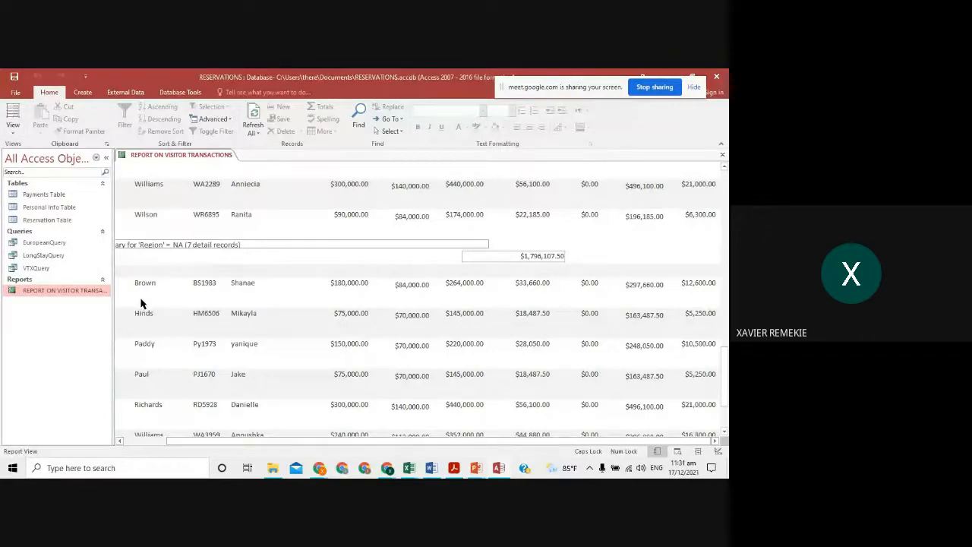
drag(363, 445, 317, 445)
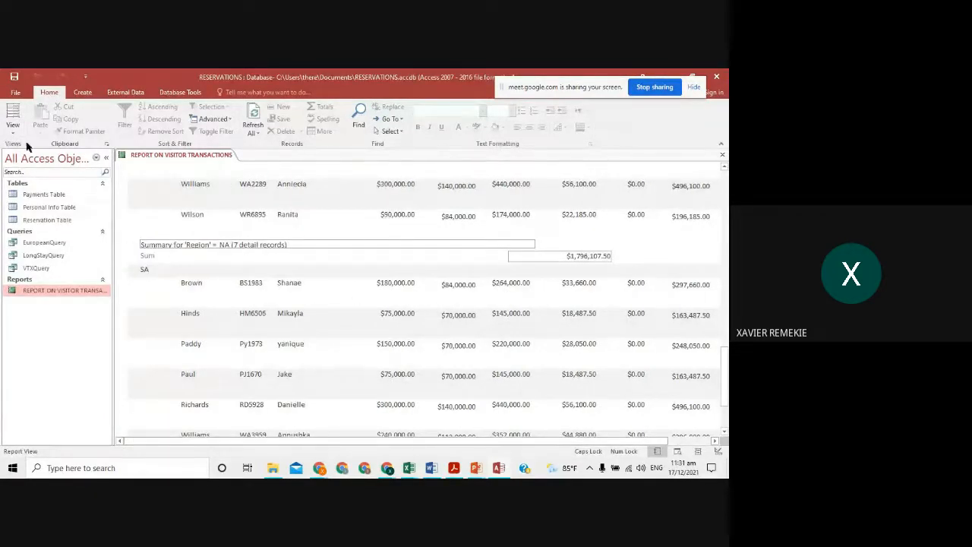
click(12, 118)
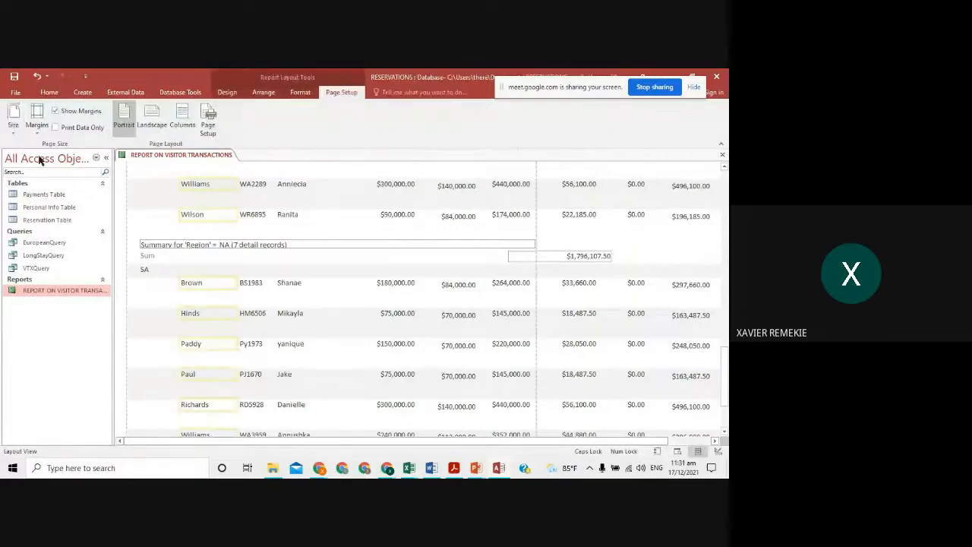
- Save, close and reopen the report, shorten the Detail section in Design View, and preview it
click(722, 154)
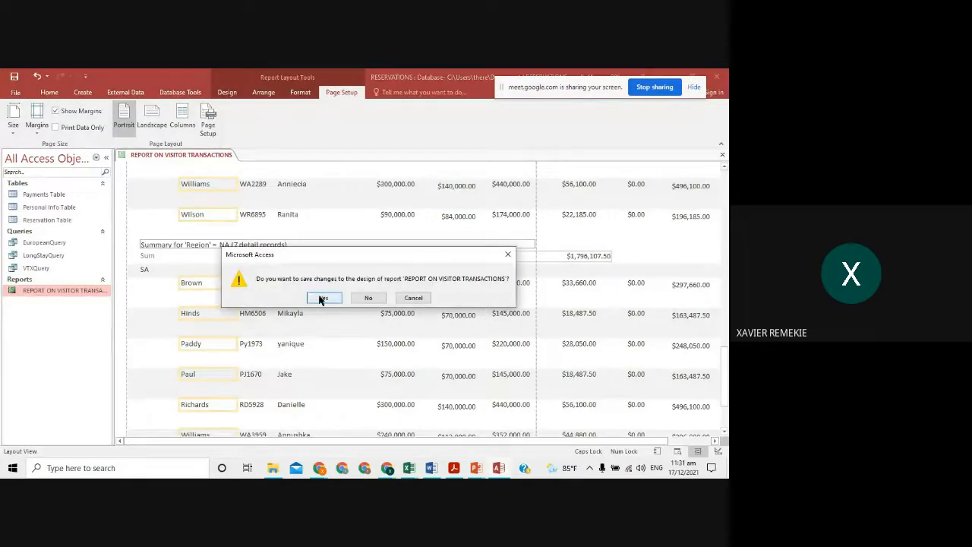
click(328, 297)
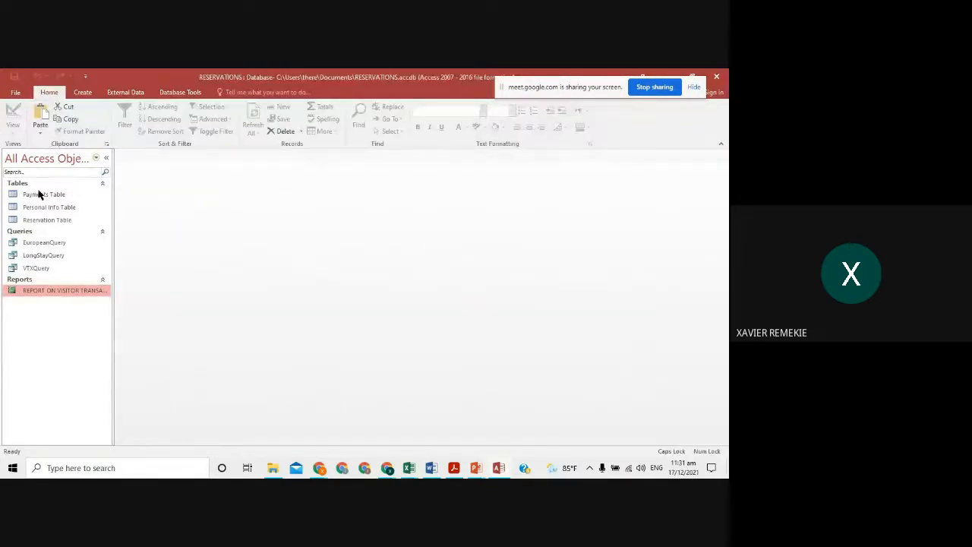
double_click(74, 294)
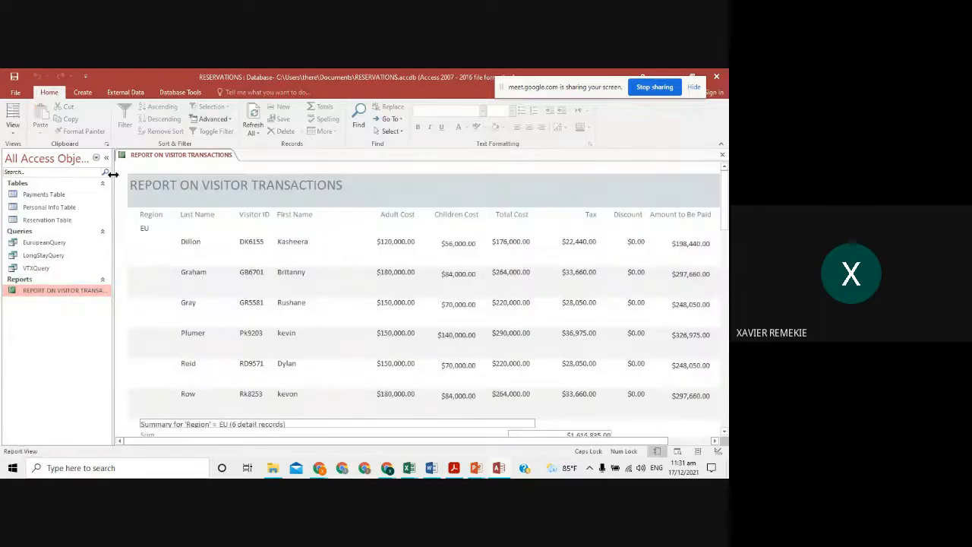
click(12, 126)
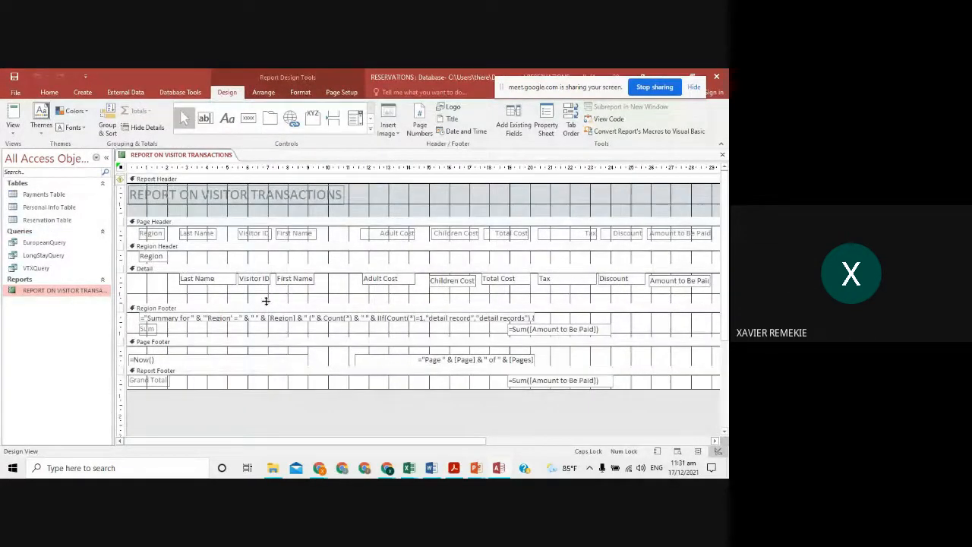
drag(273, 302, 272, 287)
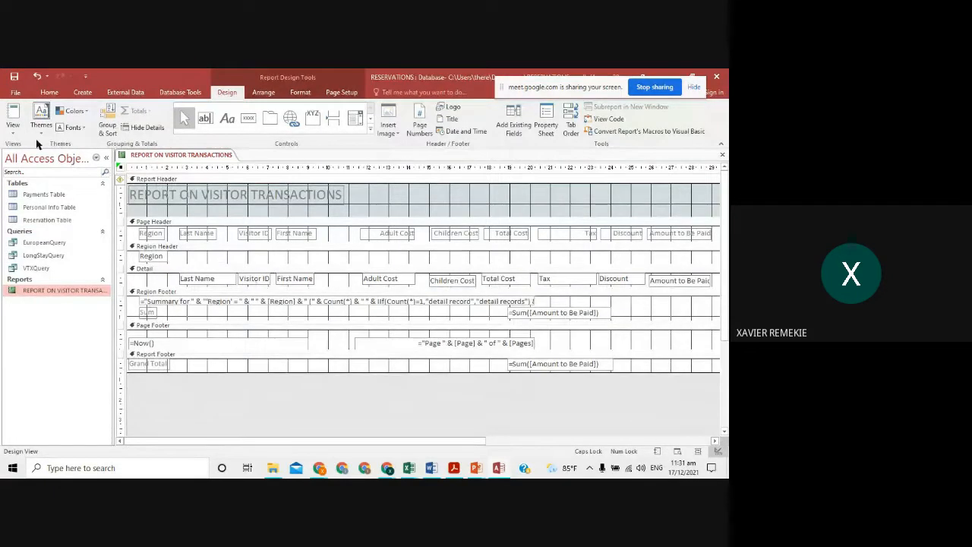
click(11, 110)
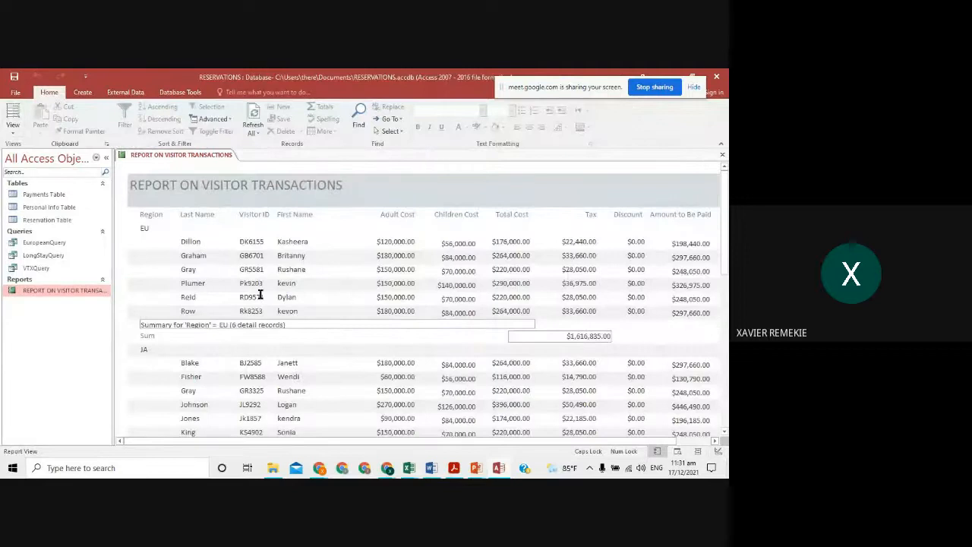
- Scroll right to check the VTX values and back, then open the View list
drag(393, 441, 488, 441)
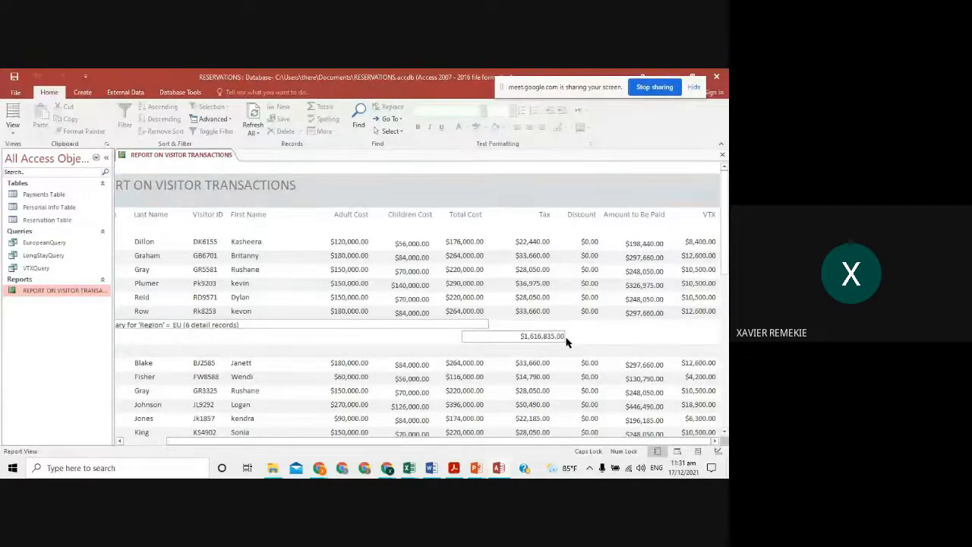
drag(499, 441, 453, 441)
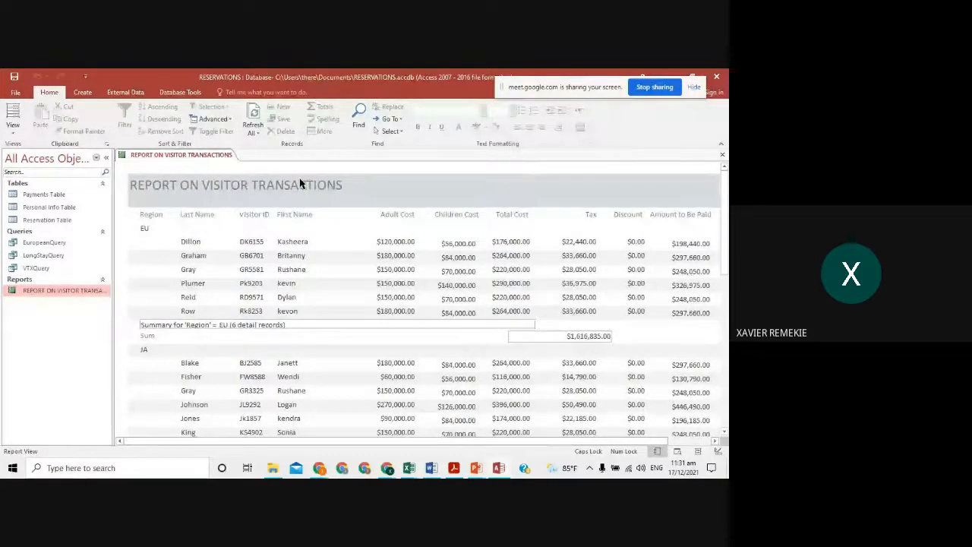
click(12, 130)
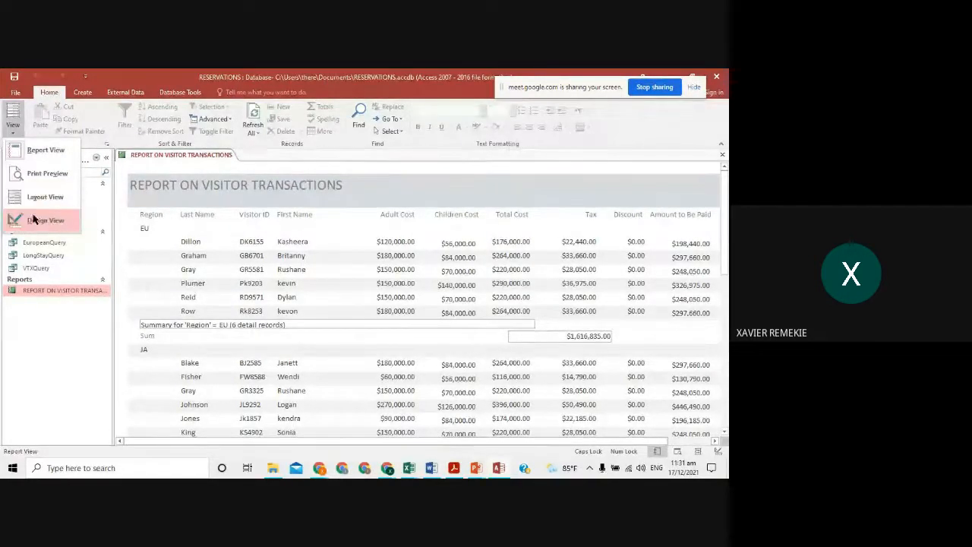
- In Design View, make the Report Header taller and move the title lower
click(34, 221)
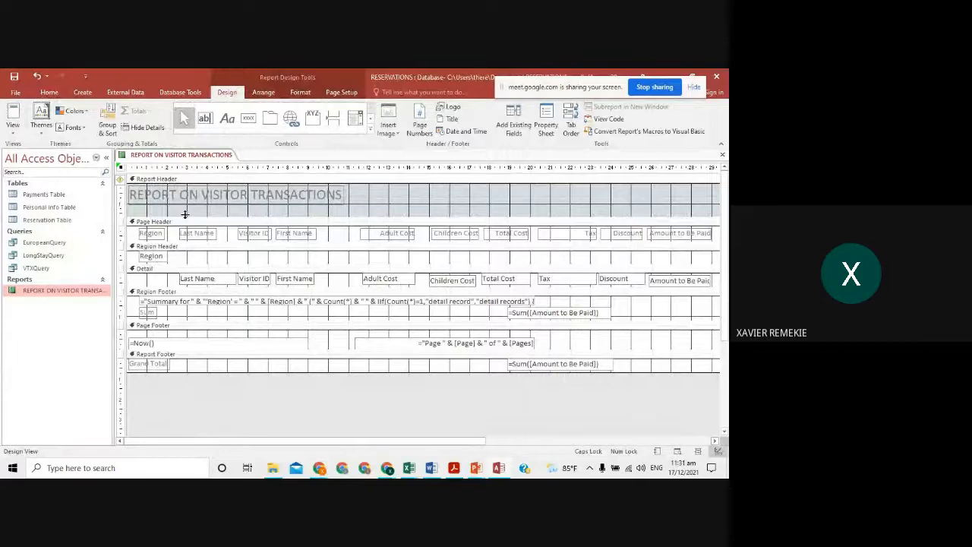
drag(186, 216, 188, 241)
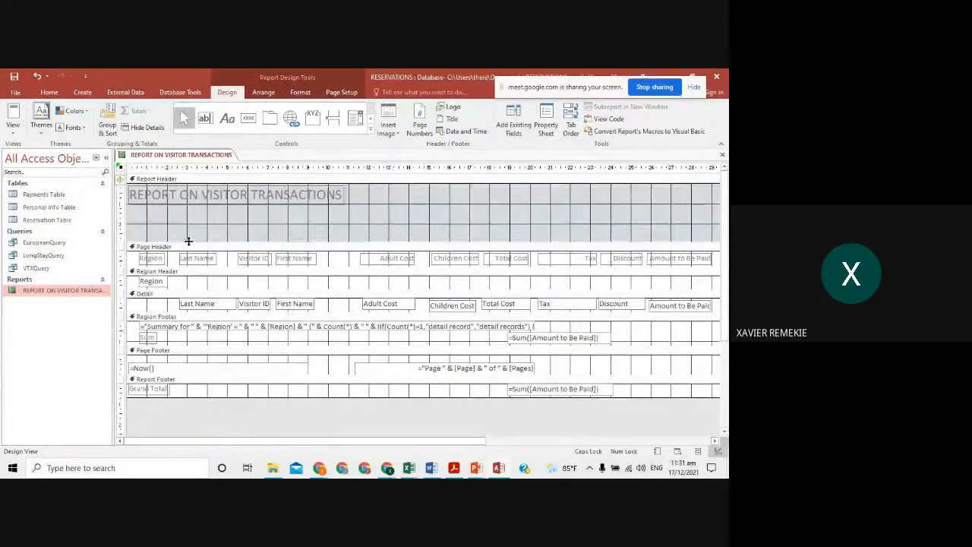
drag(234, 198, 245, 222)
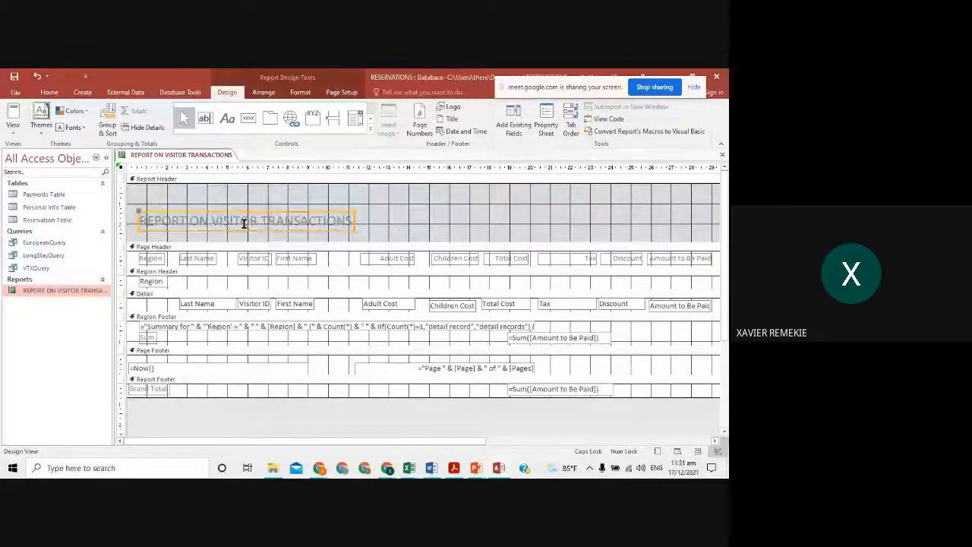
- Bring the DIVINITY RESORT RESERVATION FORM heading from Excel and centre the title beneath it
key(alt+Tab)
key(Tab)
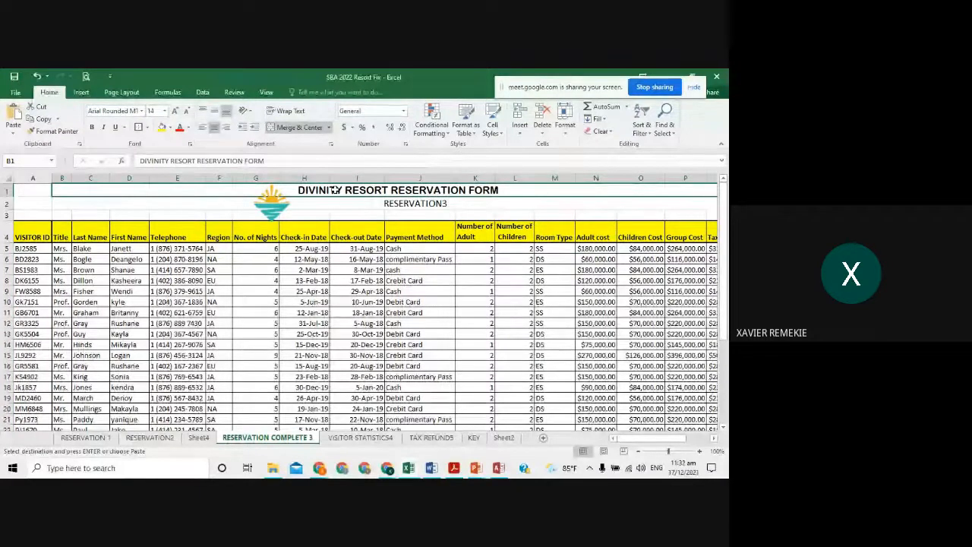
key(alt+Tab)
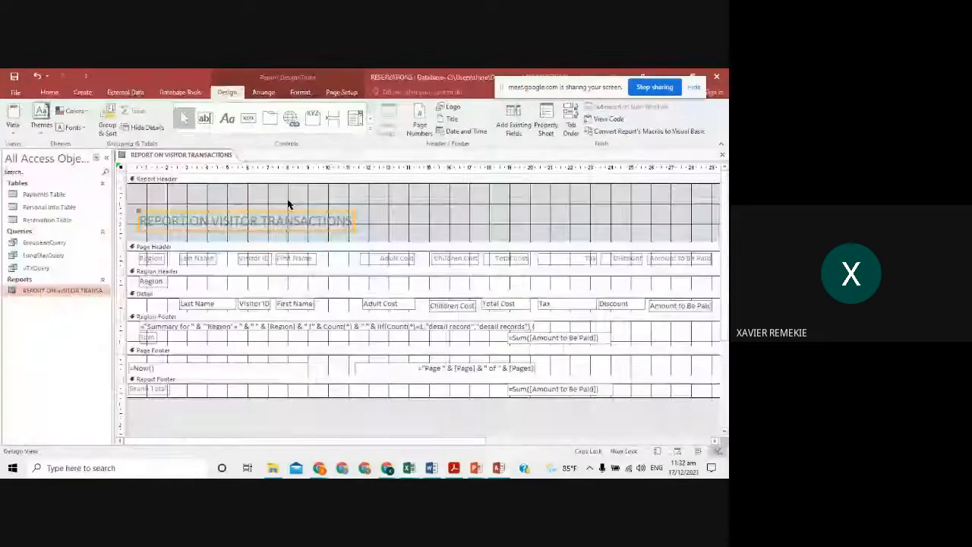
click(156, 191)
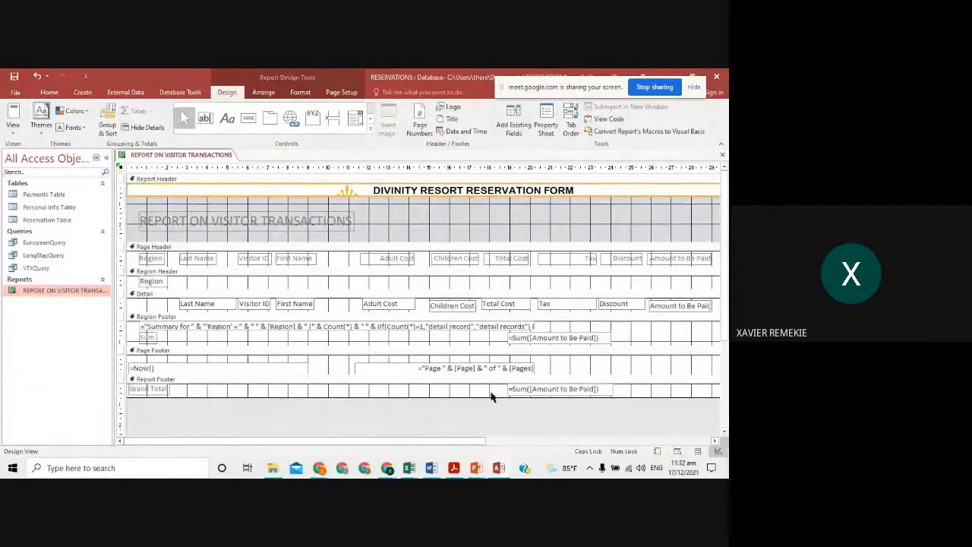
drag(462, 441, 549, 452)
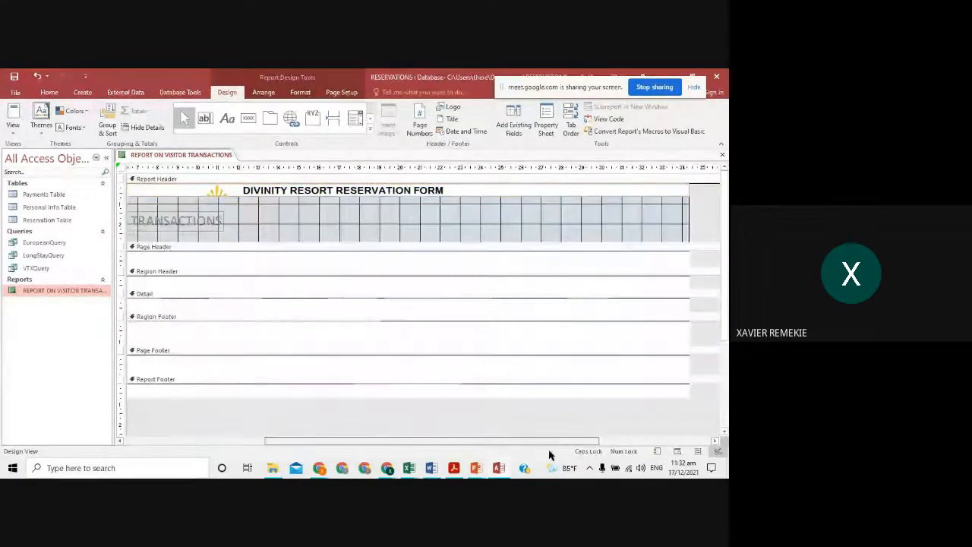
click(336, 219)
click(544, 197)
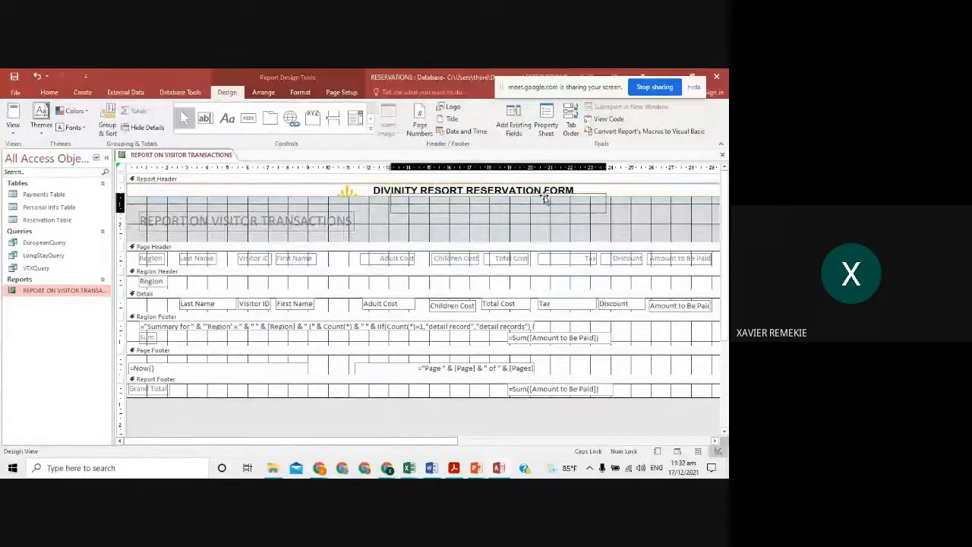
drag(544, 197, 520, 206)
- Grab the sun logo from the Excel reservation sheet, then return to the Access report header
key(alt+Tab)
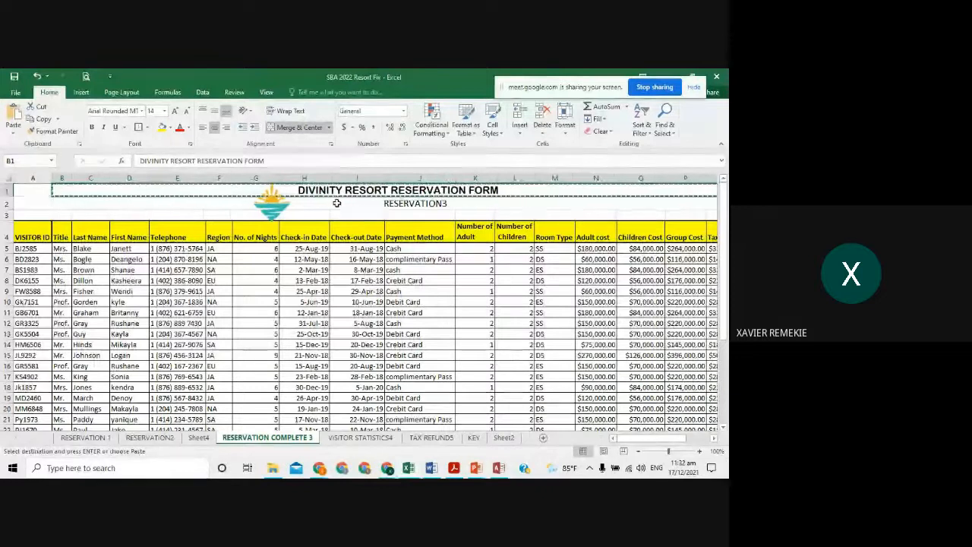
key(alt+Tab)
key(alt+Tab)
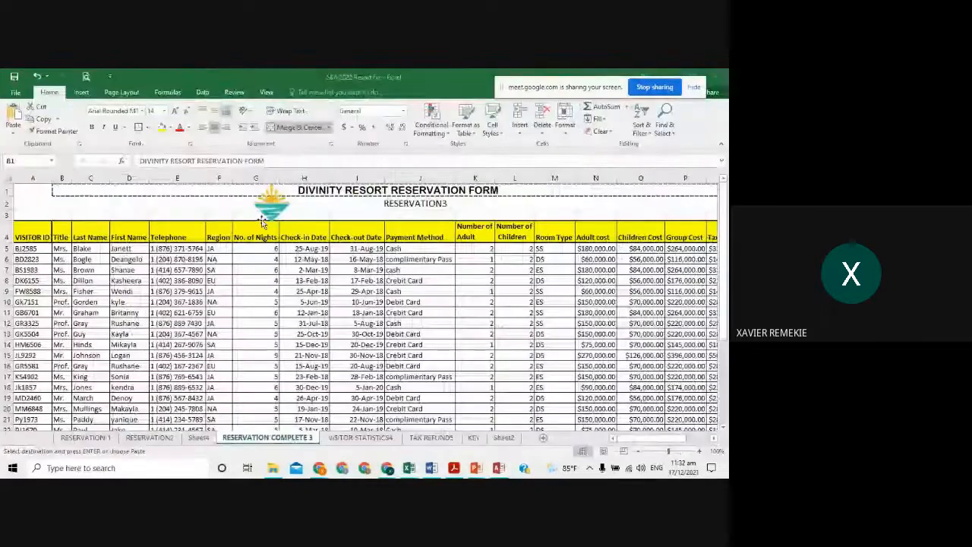
click(275, 209)
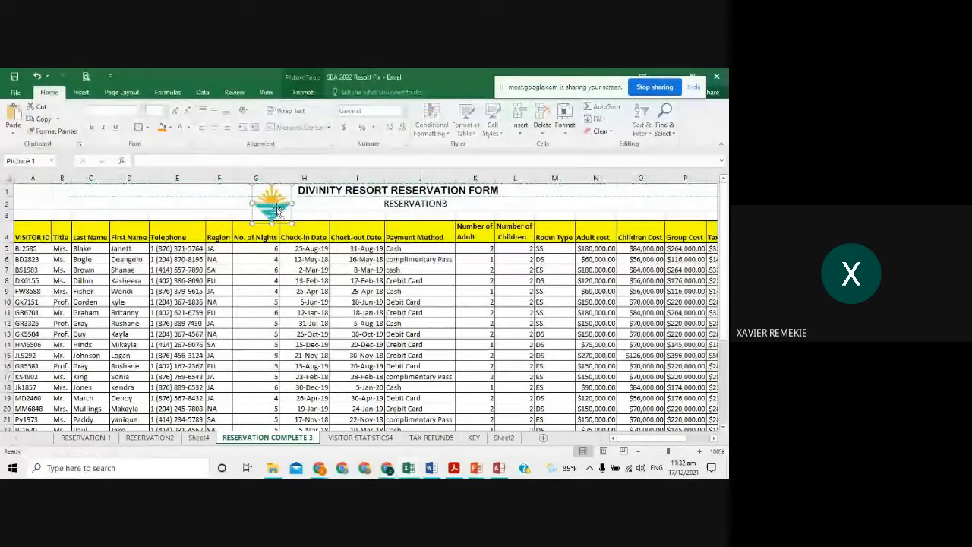
key(alt+Tab)
click(299, 220)
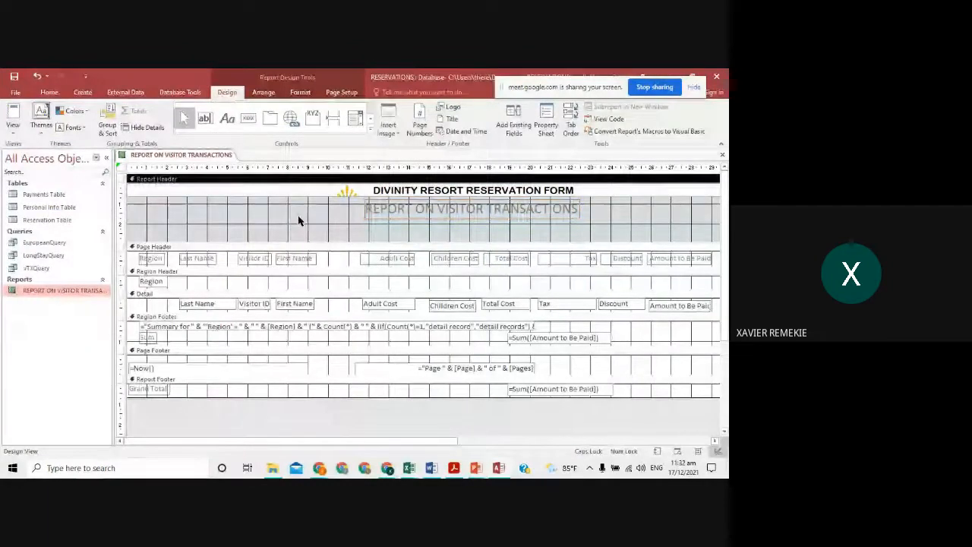
- Try pasting the logo into the report header, clearing the OLE server errors and blank frame
click(49, 93)
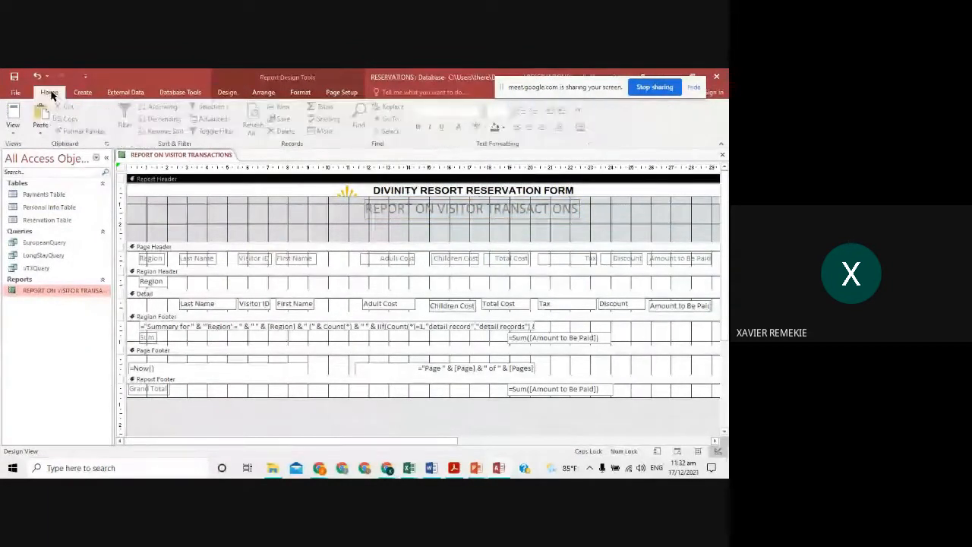
click(40, 115)
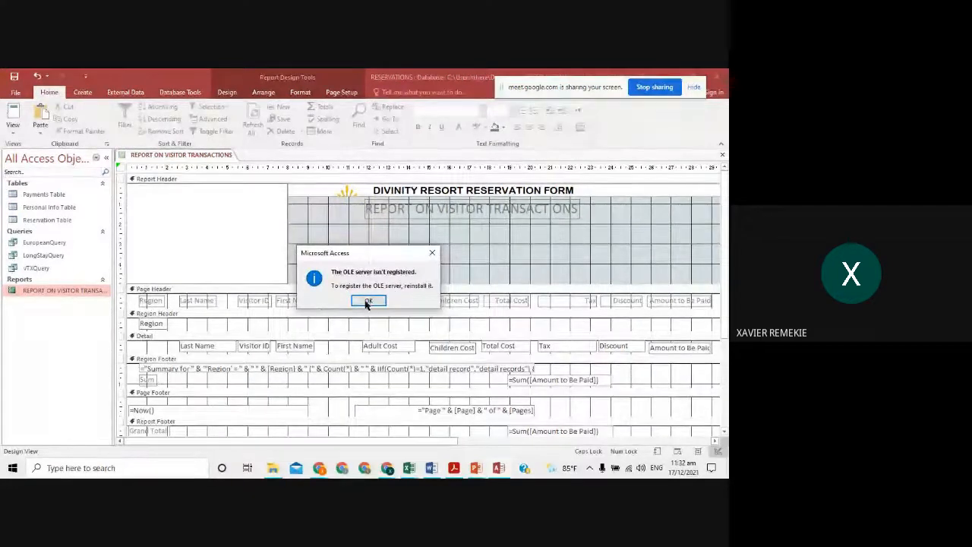
click(367, 301)
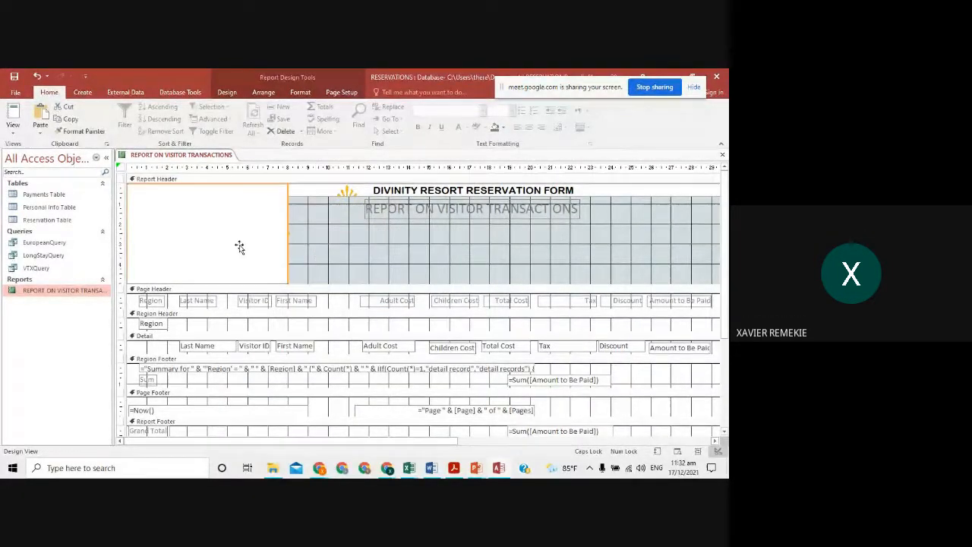
key(Delete)
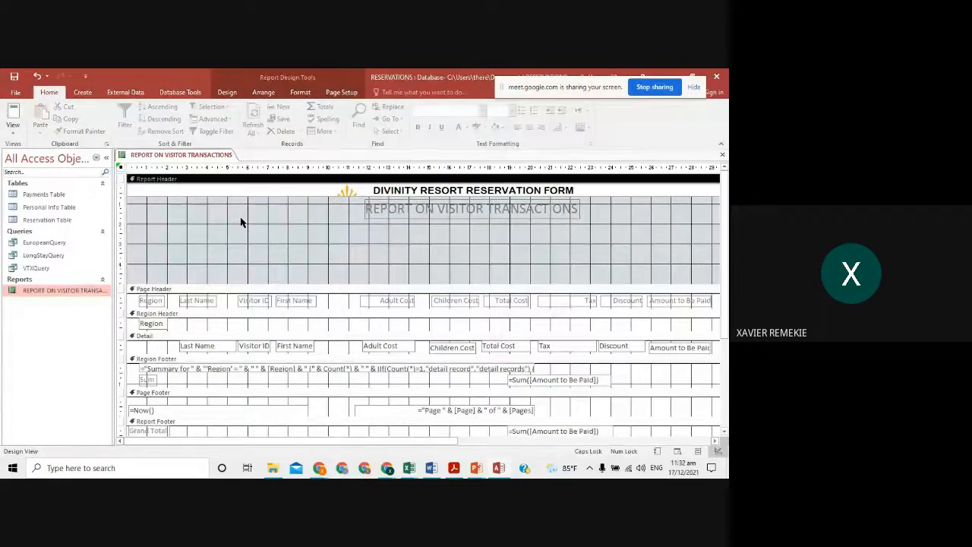
key(ctrl+v)
click(368, 301)
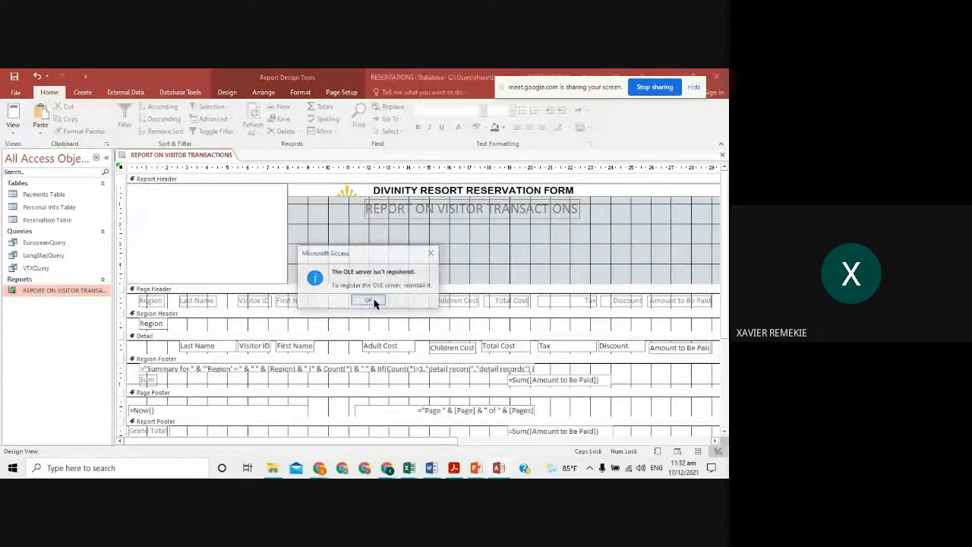
click(368, 300)
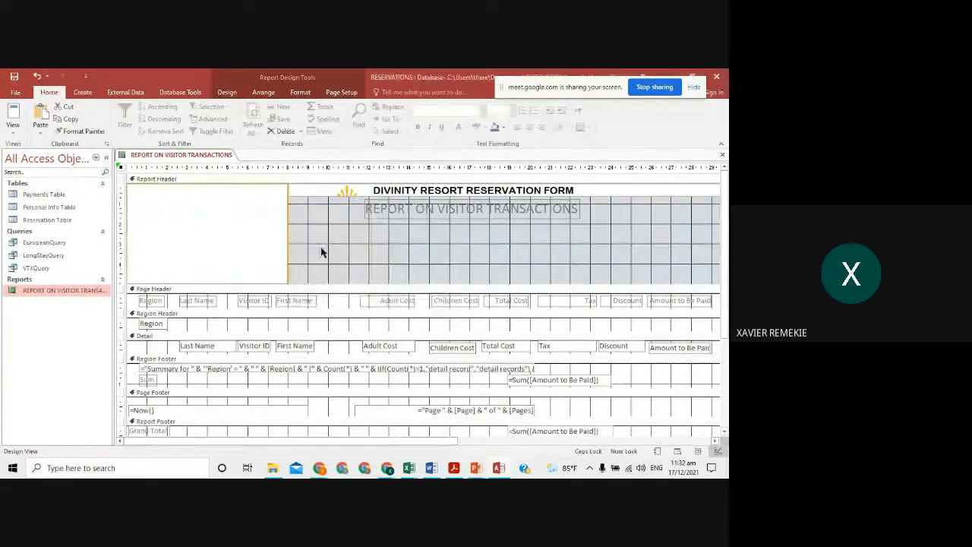
- Recopy the logo from Excel and paste it into the report header, dismissing the OLE warning
key(alt+Tab)
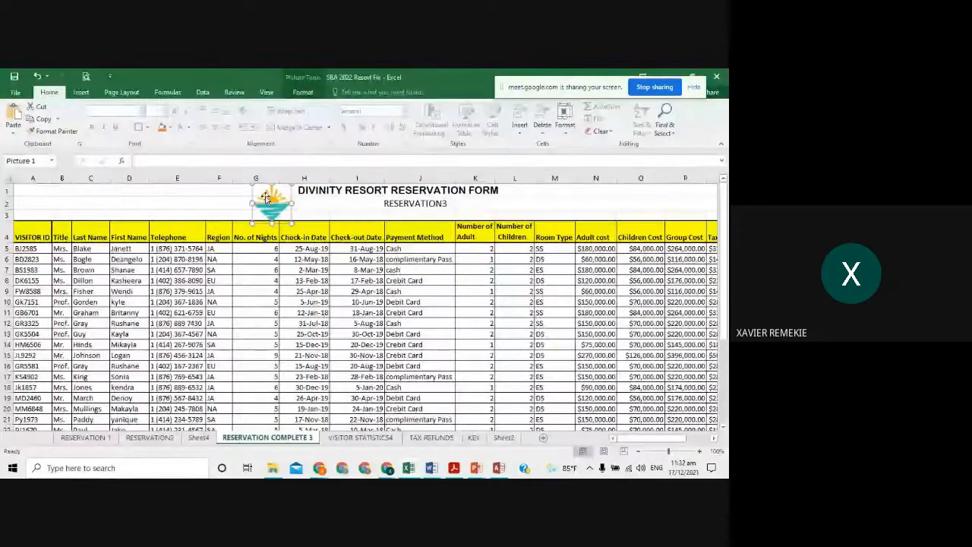
right_click(265, 198)
click(296, 219)
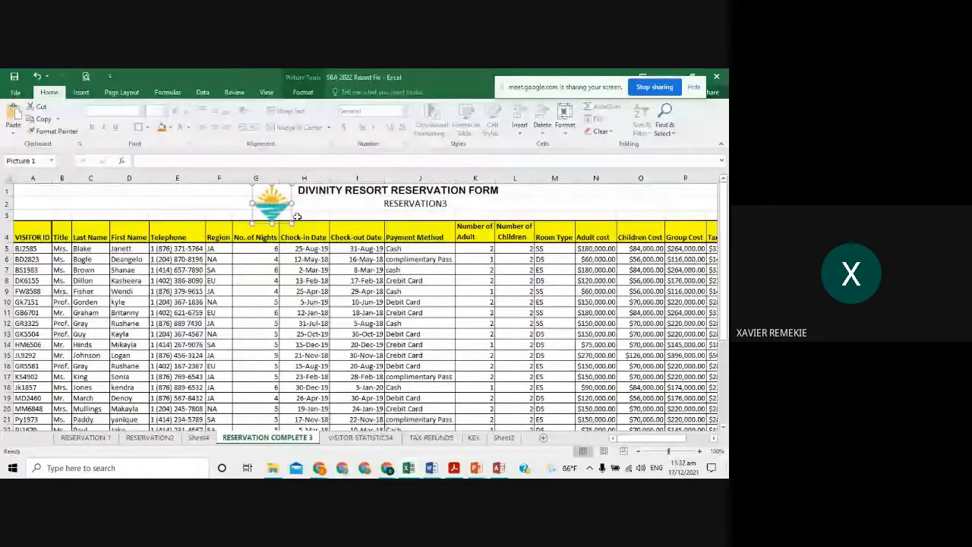
key(alt+Tab)
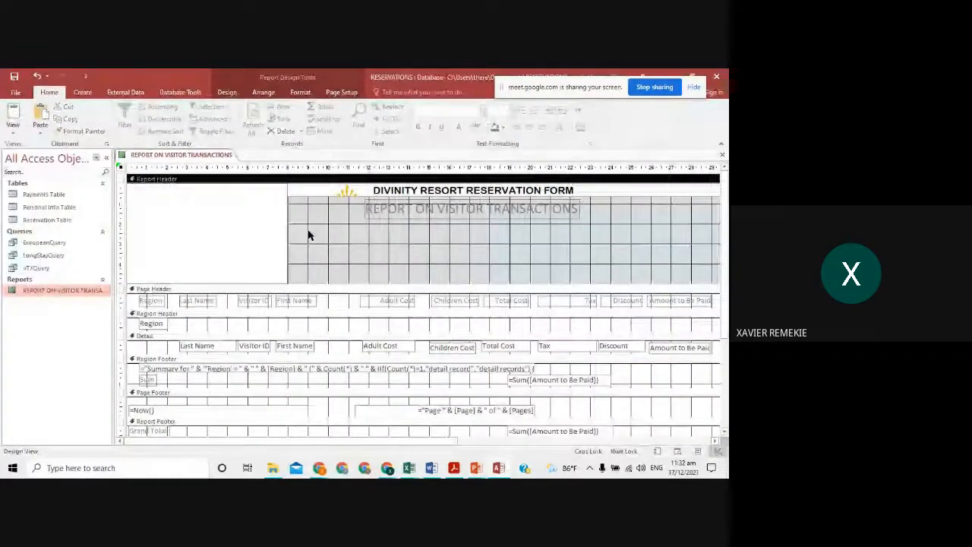
right_click(308, 234)
click(330, 278)
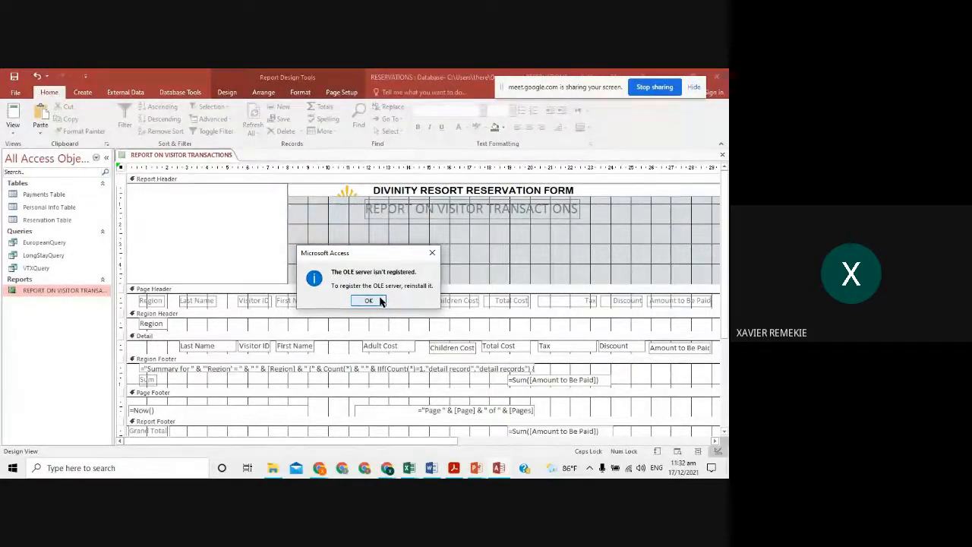
click(381, 302)
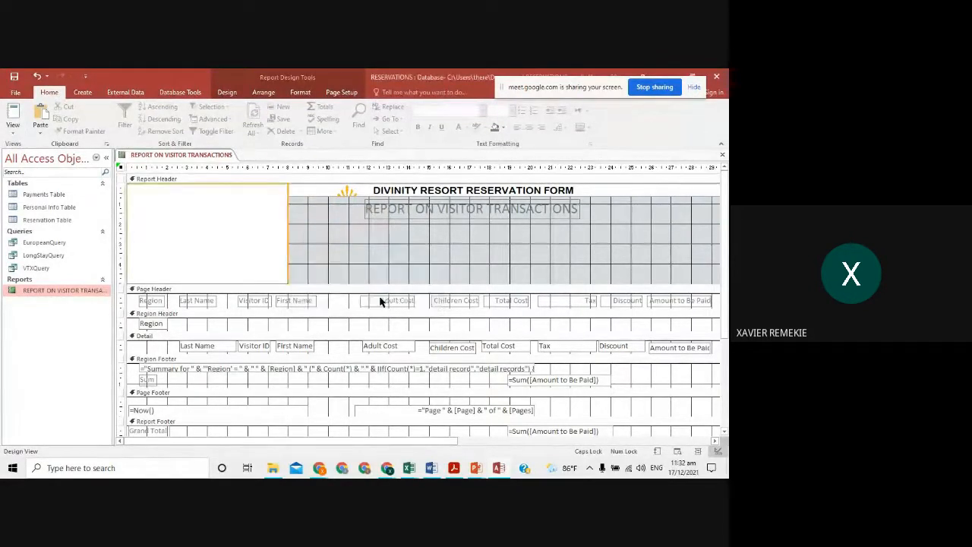
- Centre the logo placeholder under the title, delete the white box, shrink the header, and preview
drag(278, 215, 427, 226)
click(254, 241)
key(Delete)
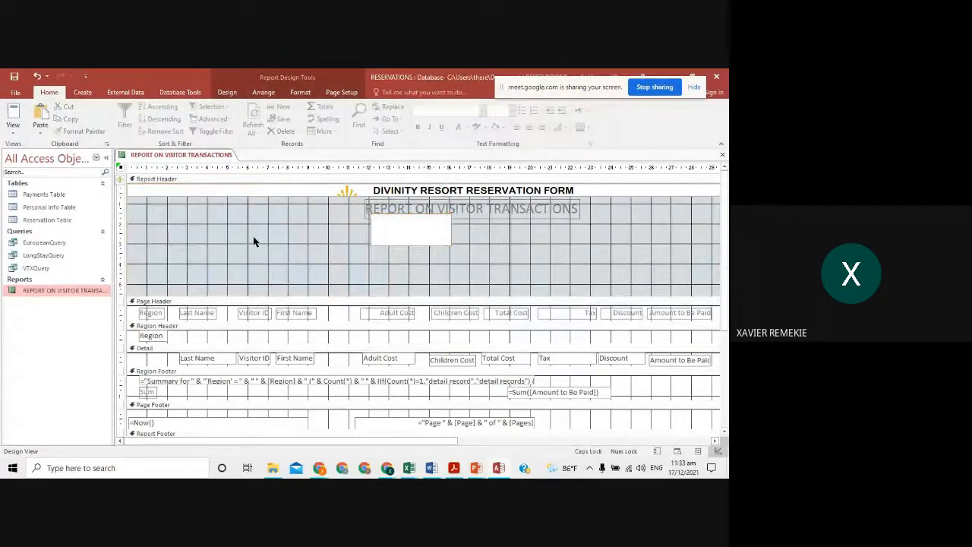
drag(405, 232, 463, 252)
drag(443, 295, 443, 277)
click(13, 114)
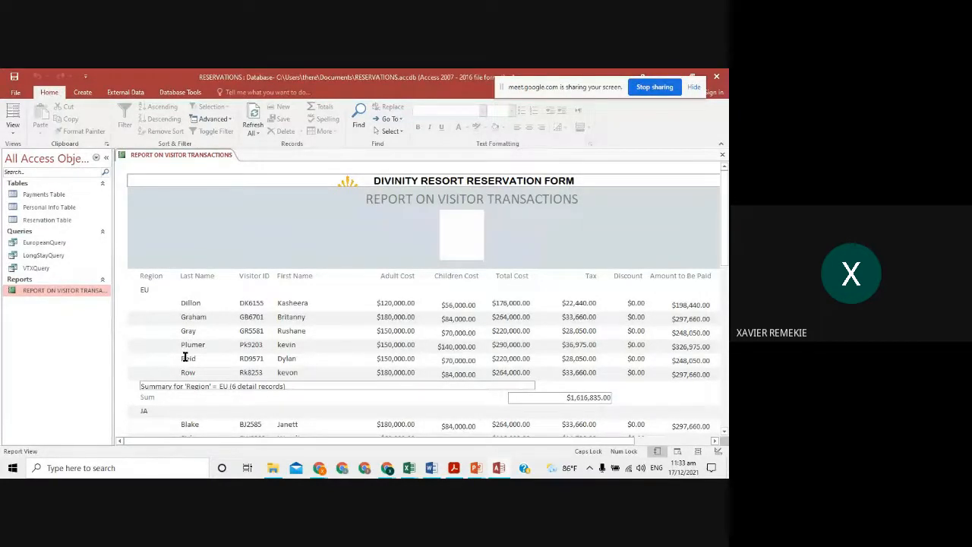
- Scroll the report to check EU's six visitors totalling $1,616,835.00
scroll(186, 341, down, 3)
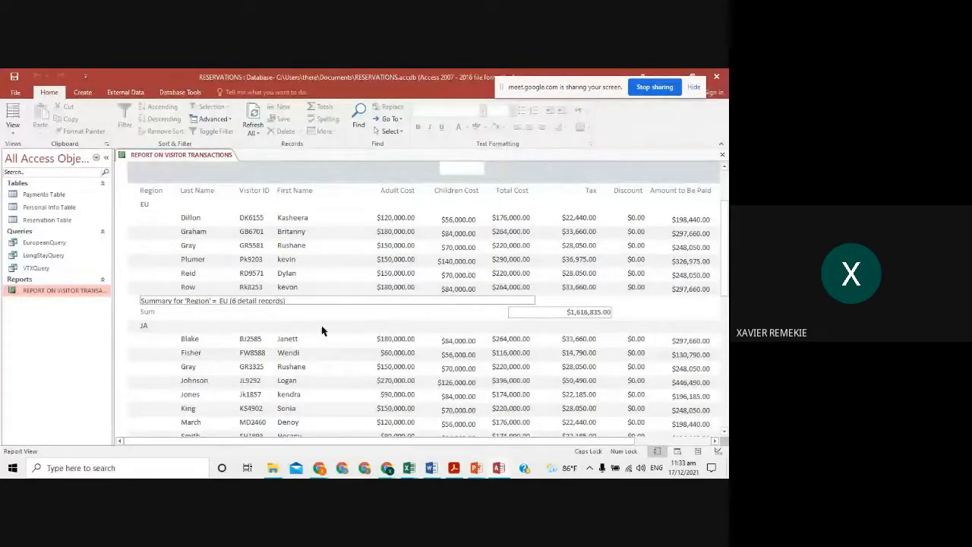
click(13, 129)
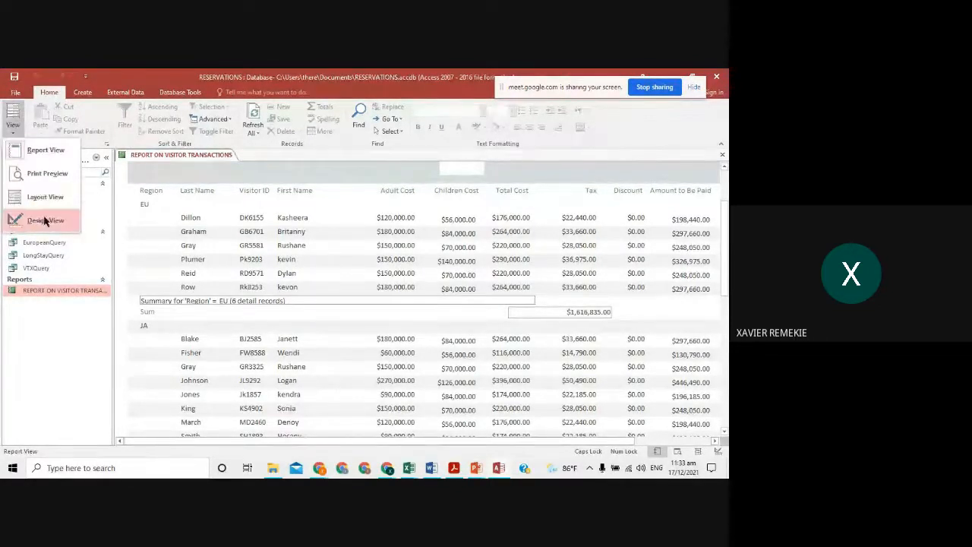
- In Design View, move the region and grand-total =Sum boxes beneath the Amount to Be Paid column
click(30, 219)
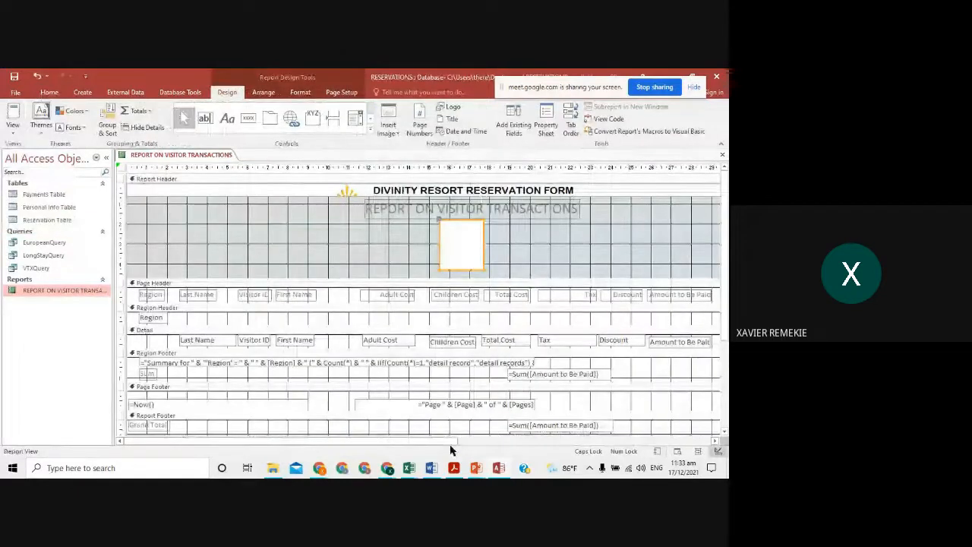
drag(441, 442, 614, 449)
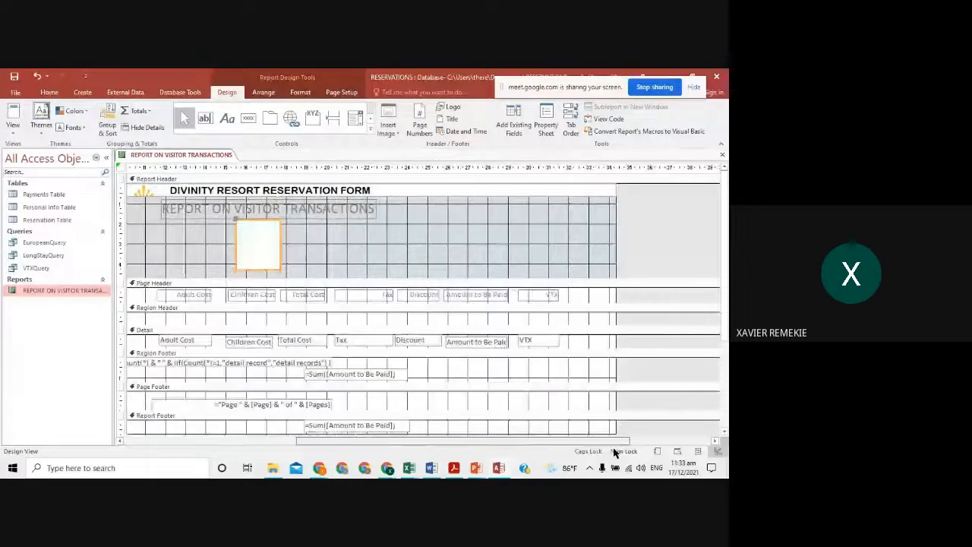
drag(385, 377, 491, 374)
drag(408, 376, 434, 376)
drag(351, 433, 453, 429)
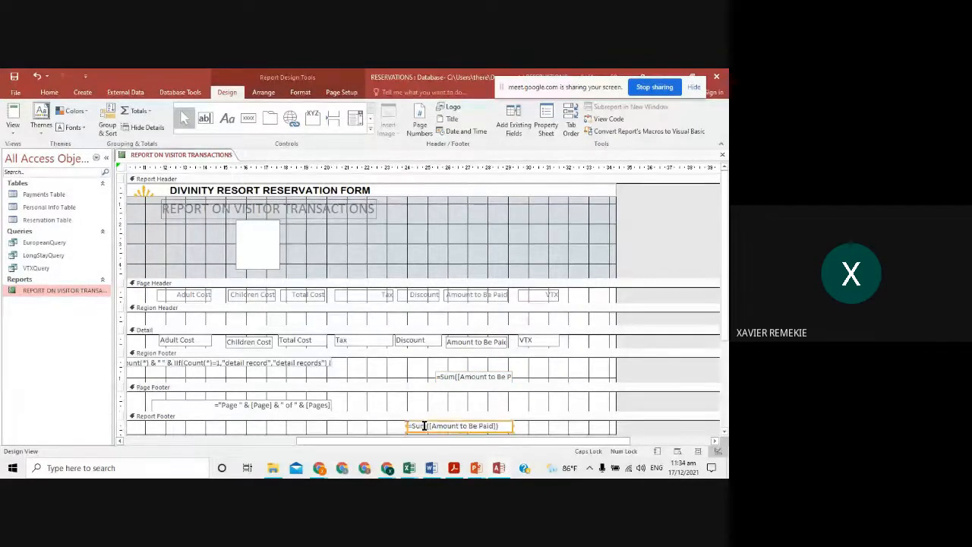
click(431, 427)
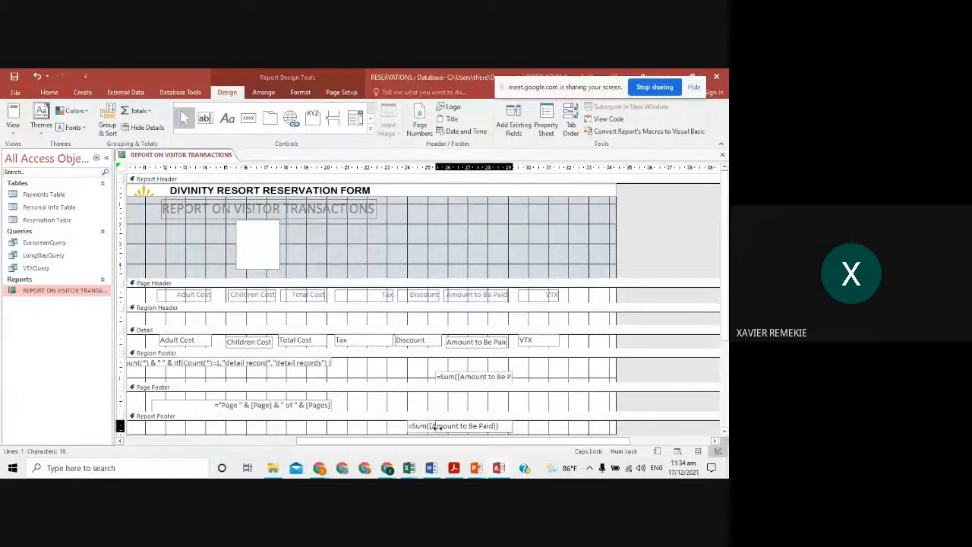
key(Escape)
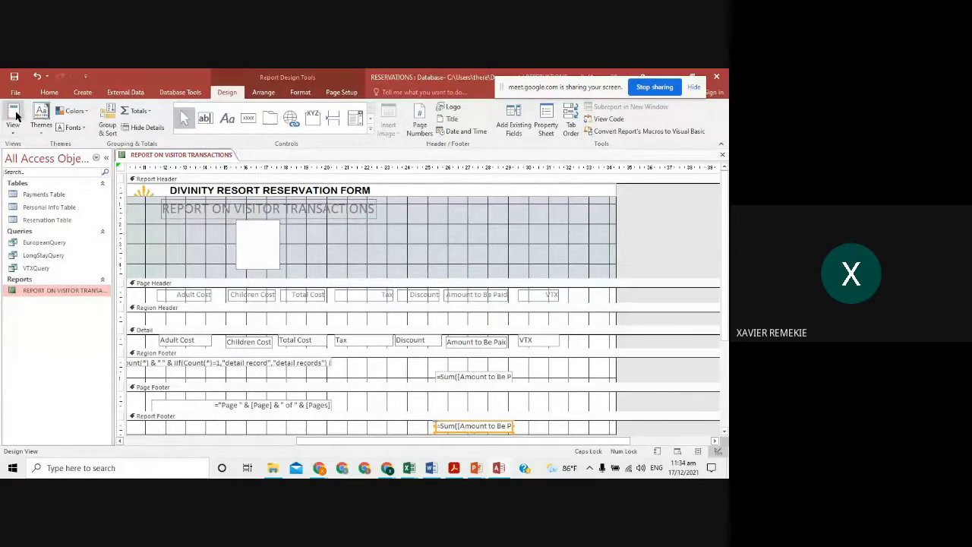
click(14, 124)
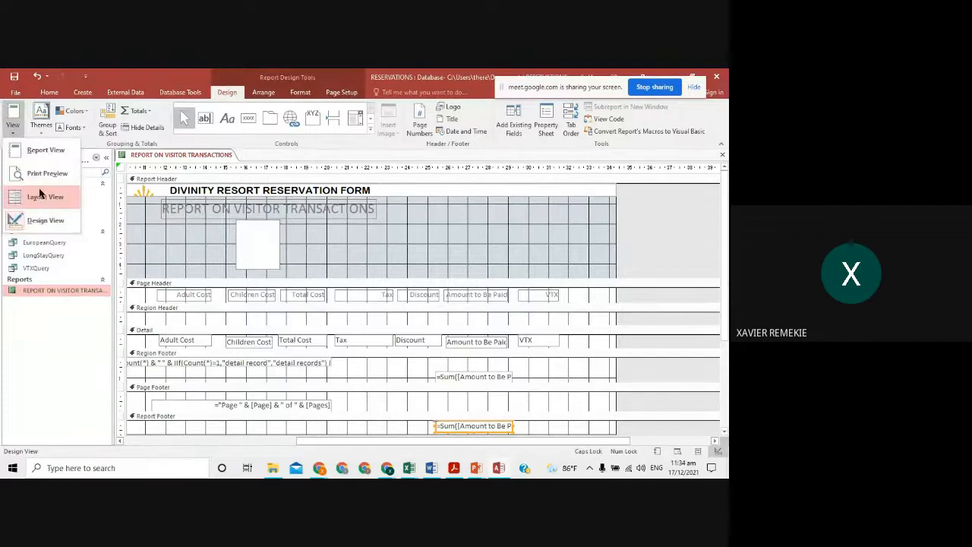
- Preview the report in Report View, scrolling through each region's sum down to the grand total
click(12, 112)
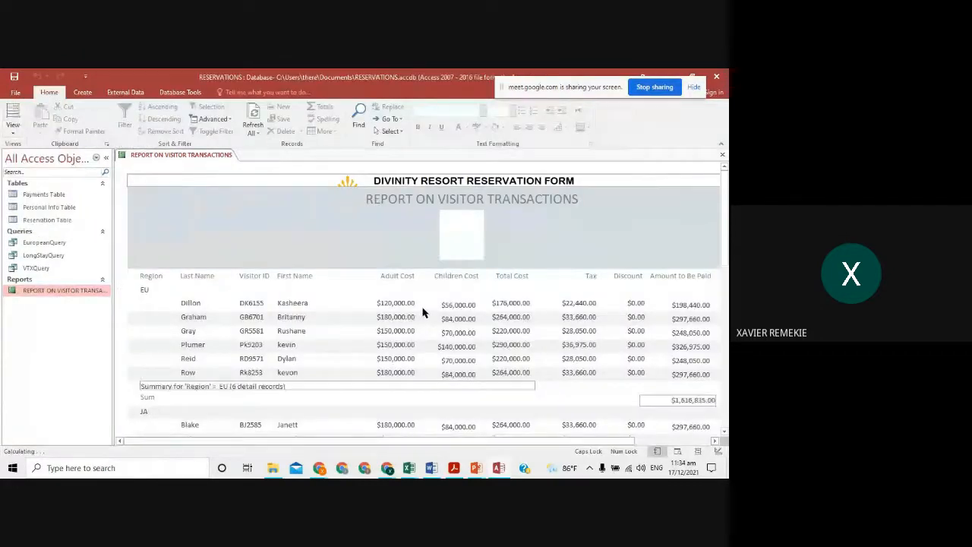
scroll(553, 388, down, 5)
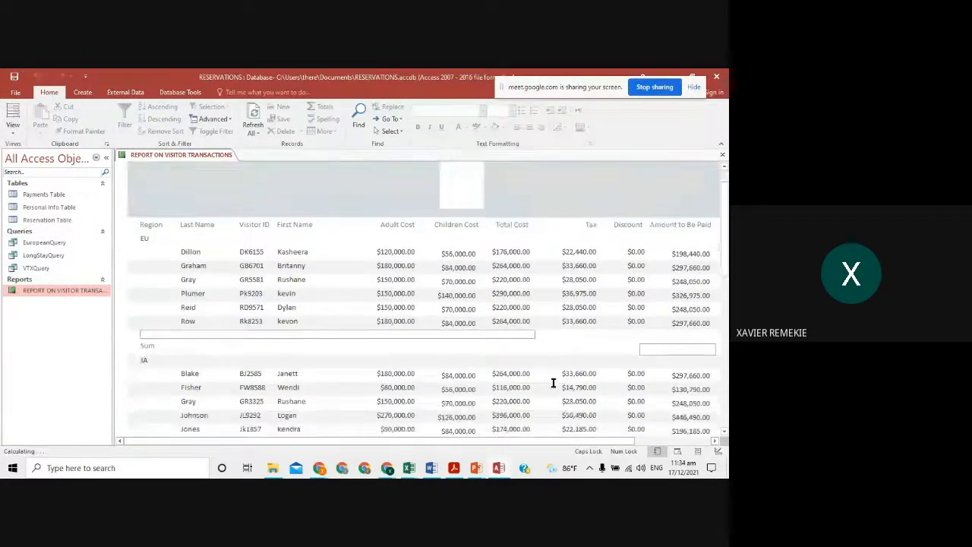
scroll(440, 425, down, 6)
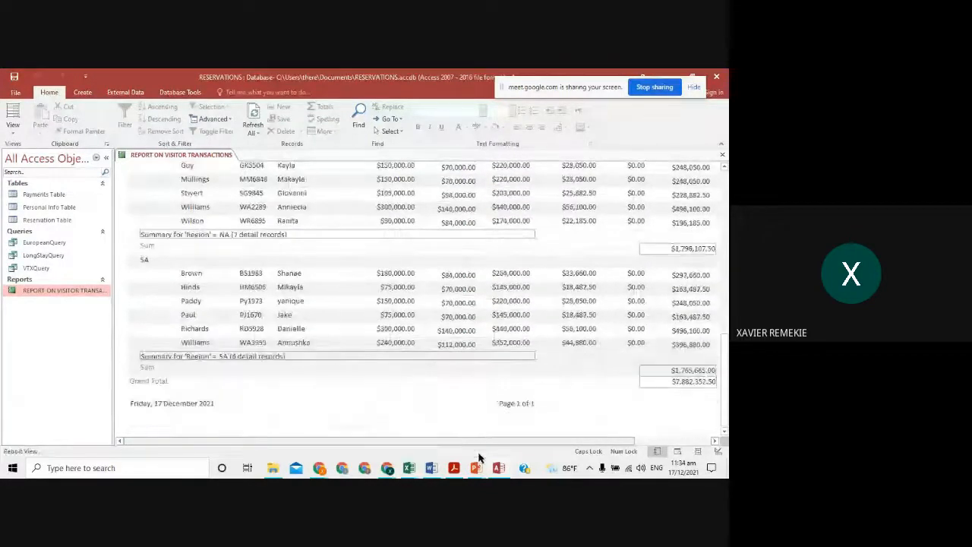
scroll(539, 388, up, 6)
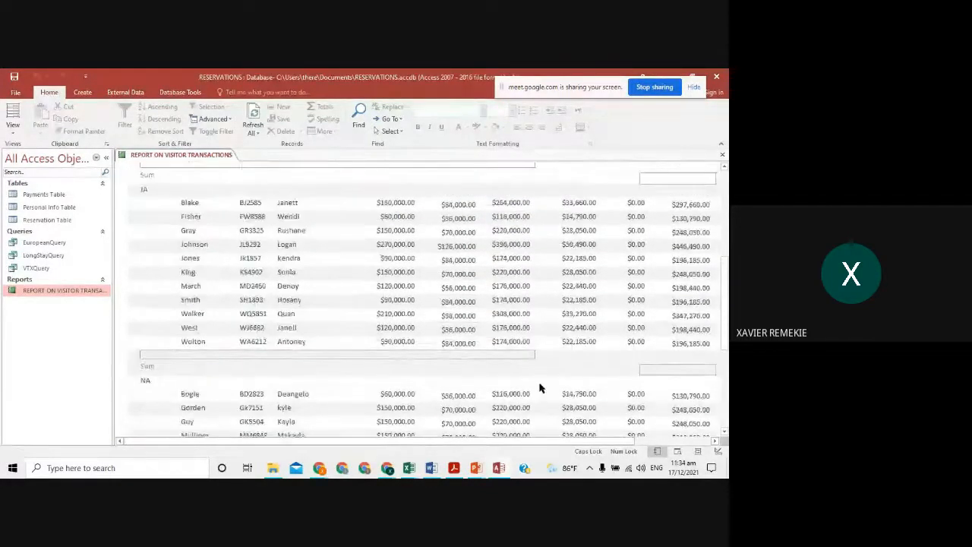
scroll(539, 388, up, 5)
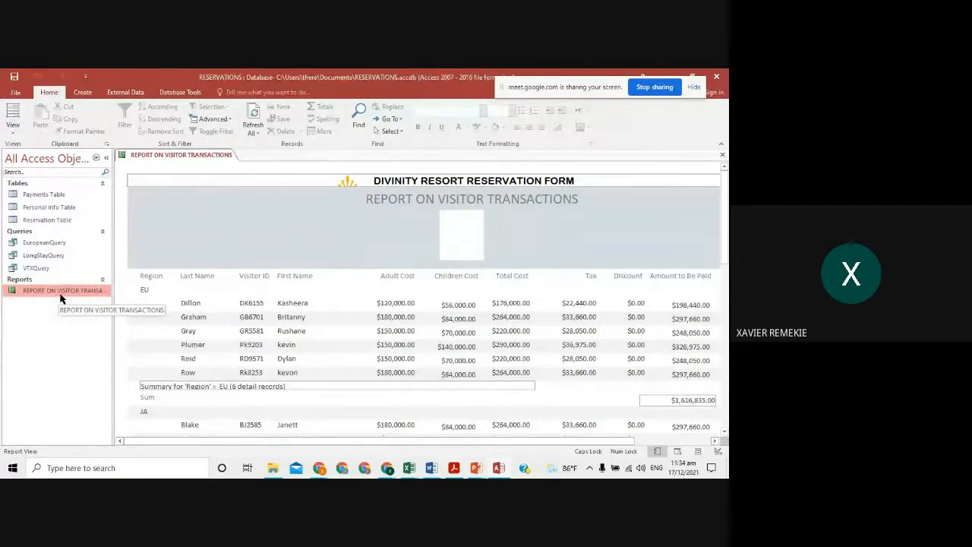
click(83, 94)
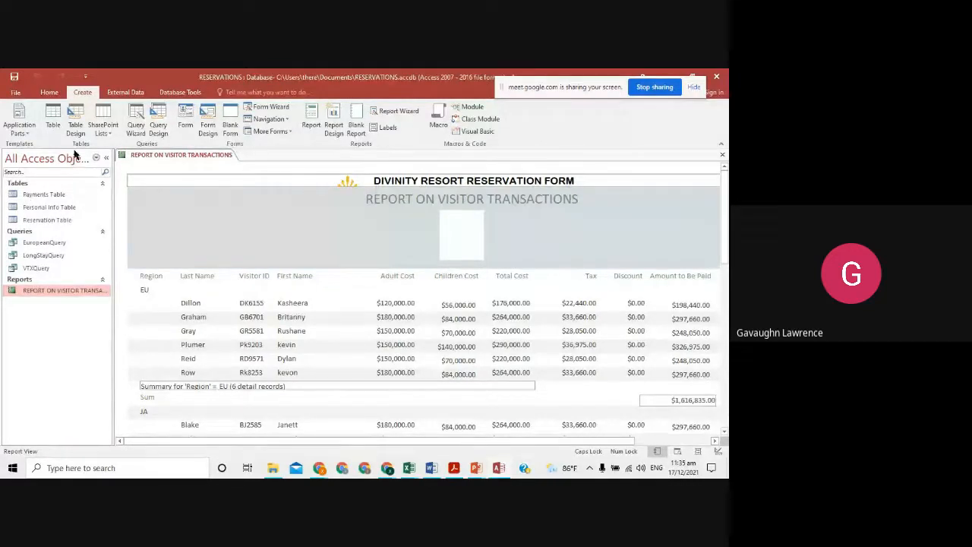
- Save and close the report, then open the Payments, Personal Info and Reservation tables
click(722, 155)
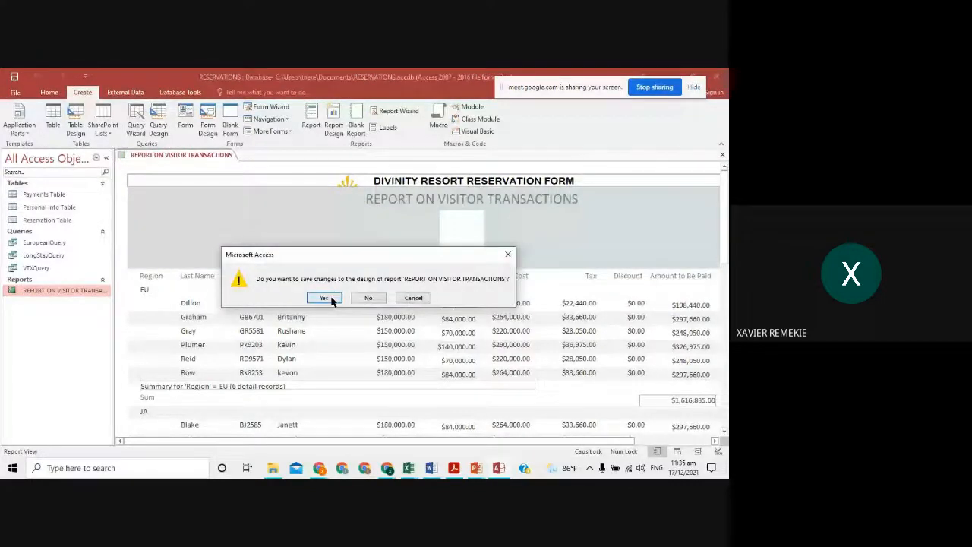
click(325, 299)
double_click(36, 193)
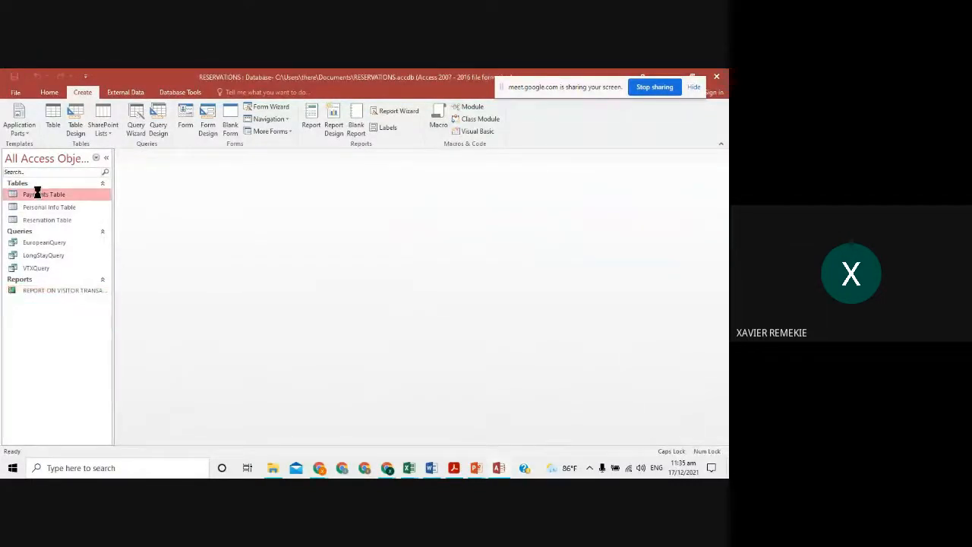
double_click(45, 207)
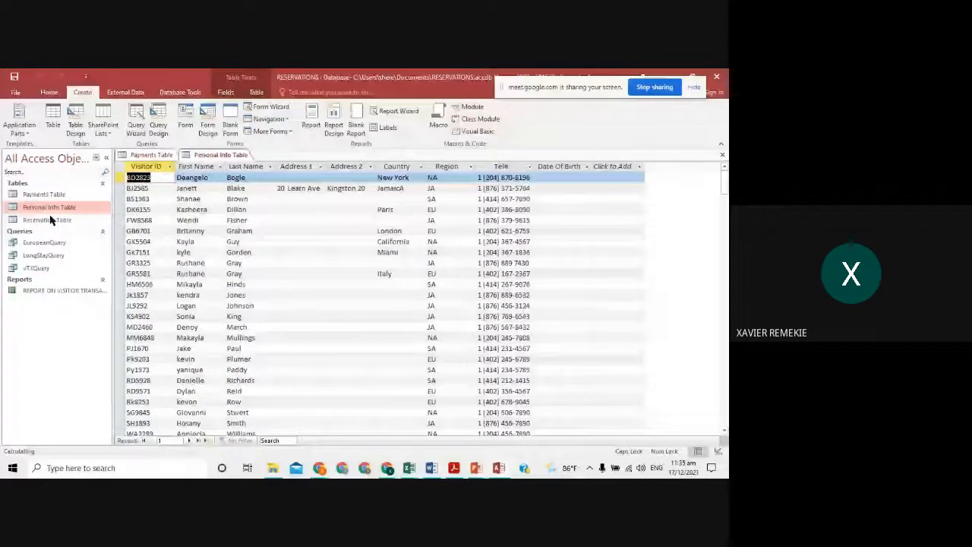
double_click(47, 219)
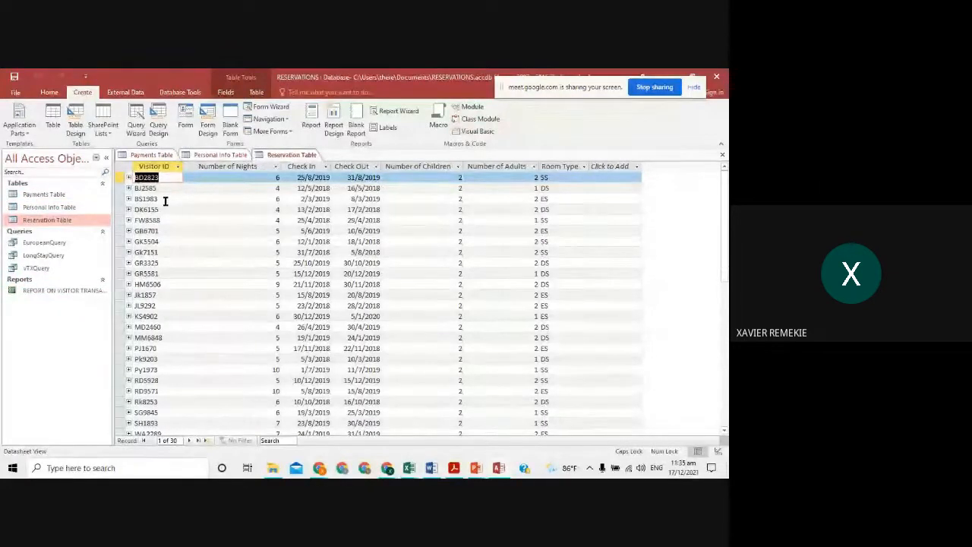
- Browse the open tables and the EuropeanQuery, LongStayQuery and VTXQuery, then stop screen sharing
click(156, 154)
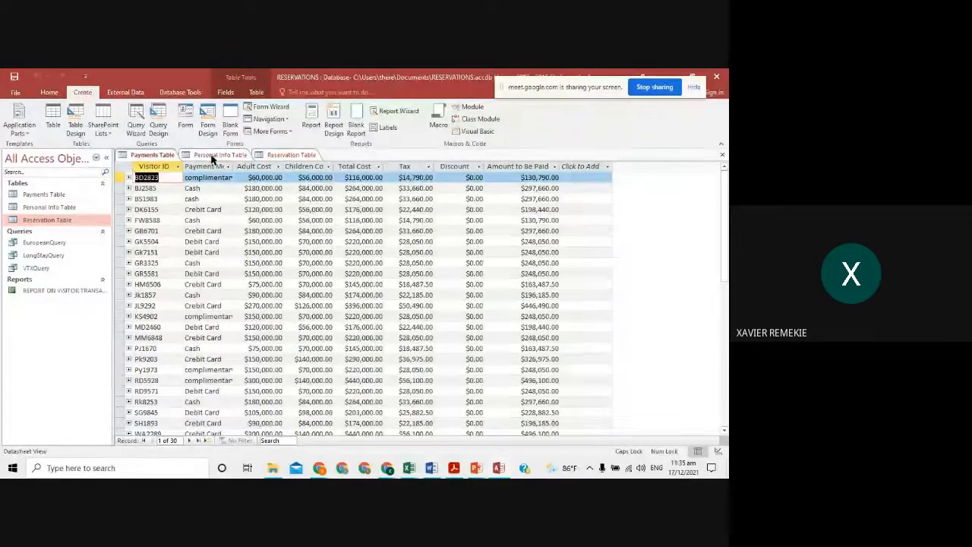
click(212, 156)
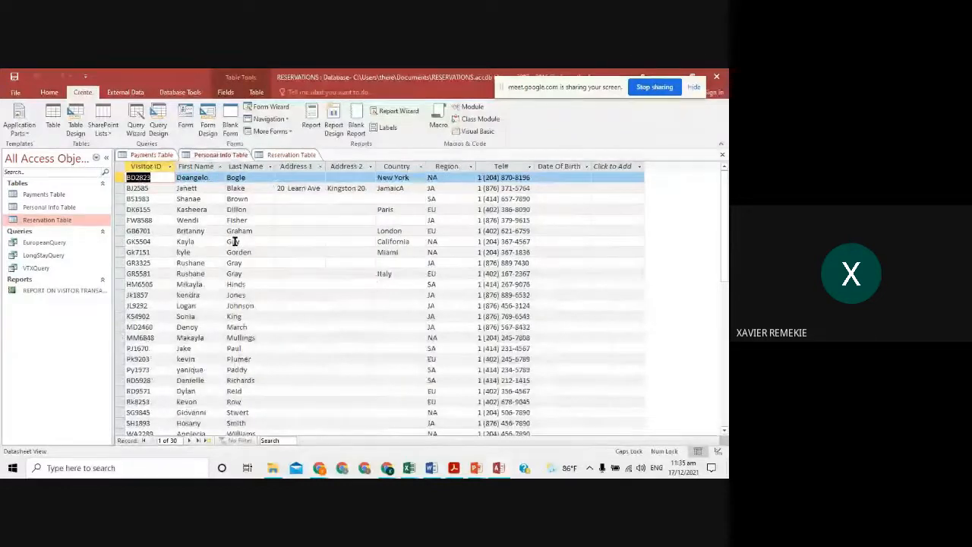
click(67, 243)
click(45, 256)
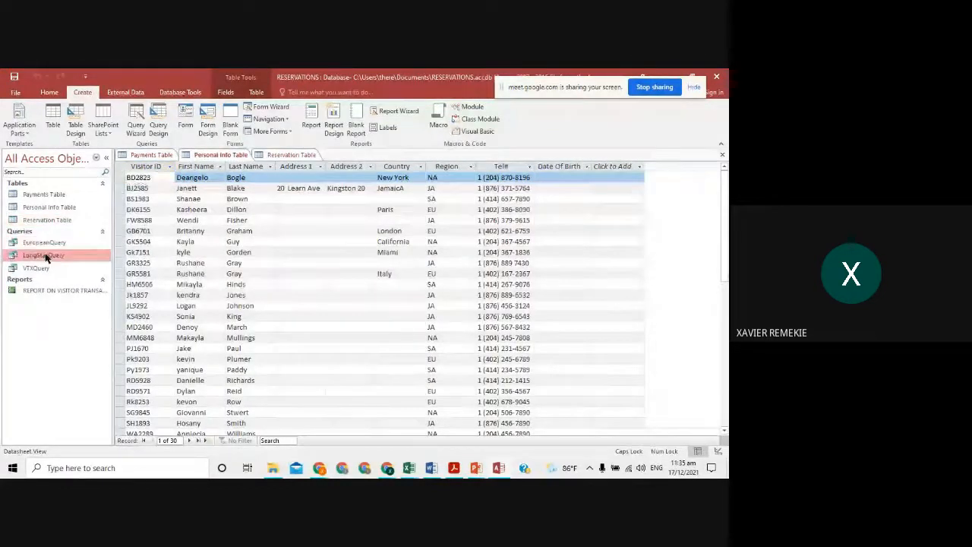
click(45, 269)
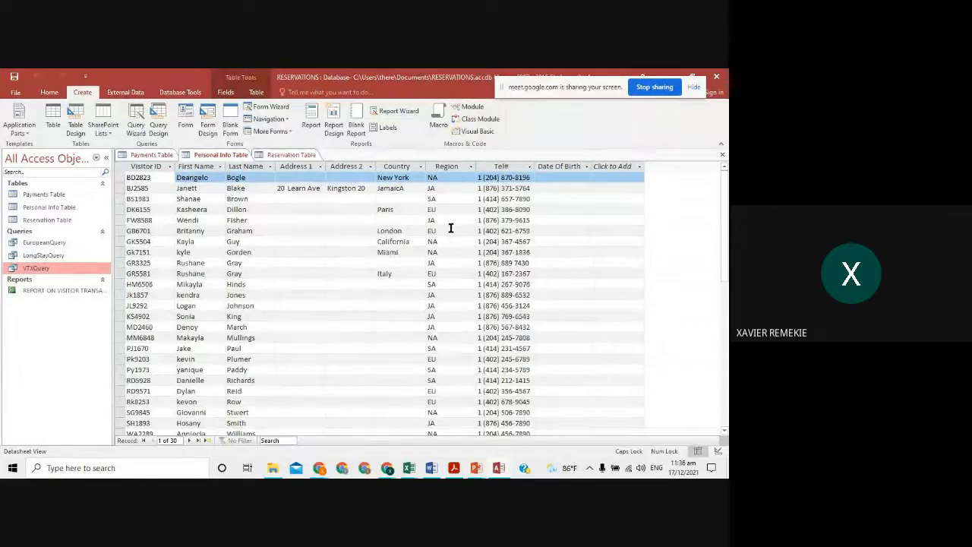
click(650, 89)
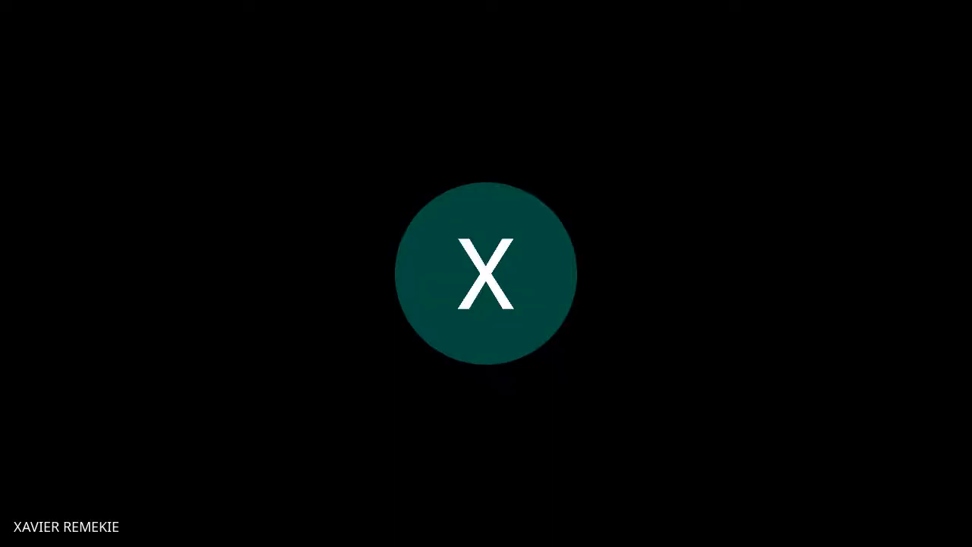